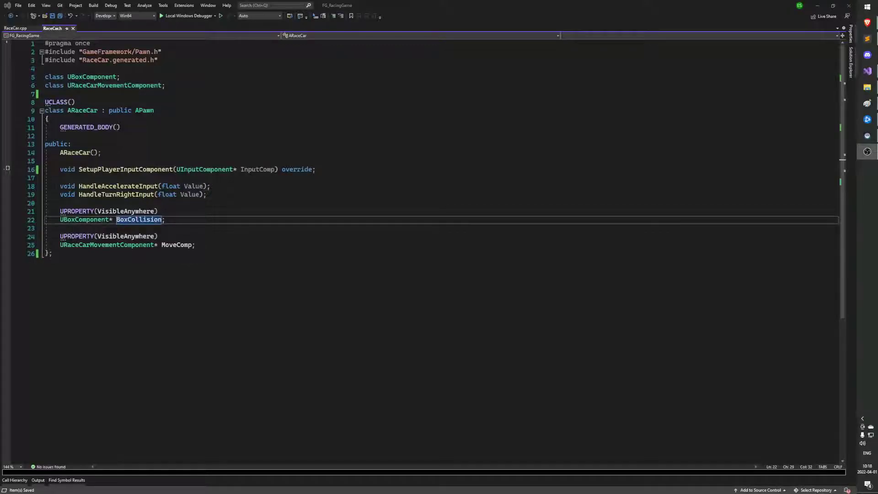
# Step: Look over the HandleAccelerateInput declaration in RaceCar.h alongside RaceCar.cpp
pyautogui.hotkey('alt', 'Tab')
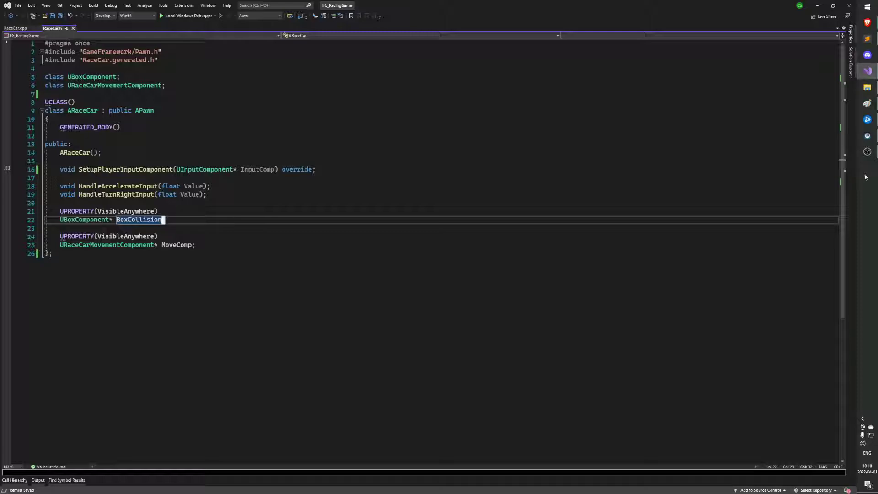
pyautogui.press('Up')
pyautogui.press('Up')
pyautogui.press('Up')
pyautogui.press('Up')
pyautogui.press('Up')
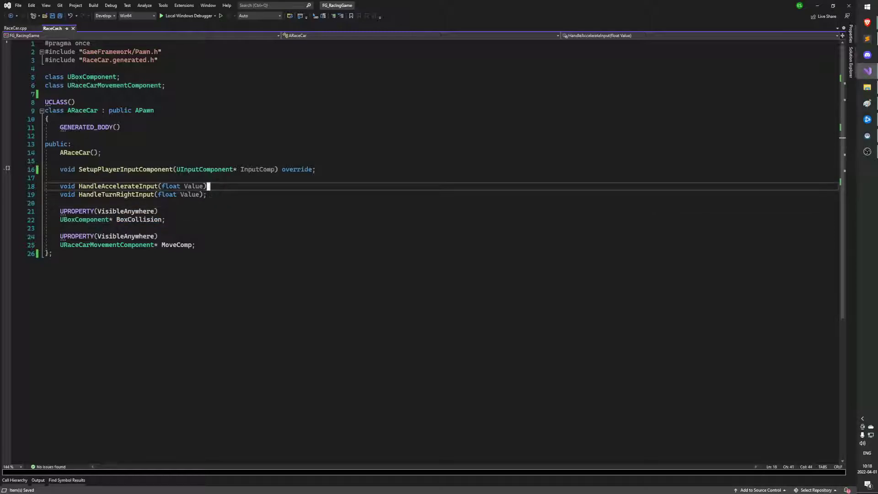
pyautogui.click(208, 186)
pyautogui.hotkey('ctrl', 'Tab')
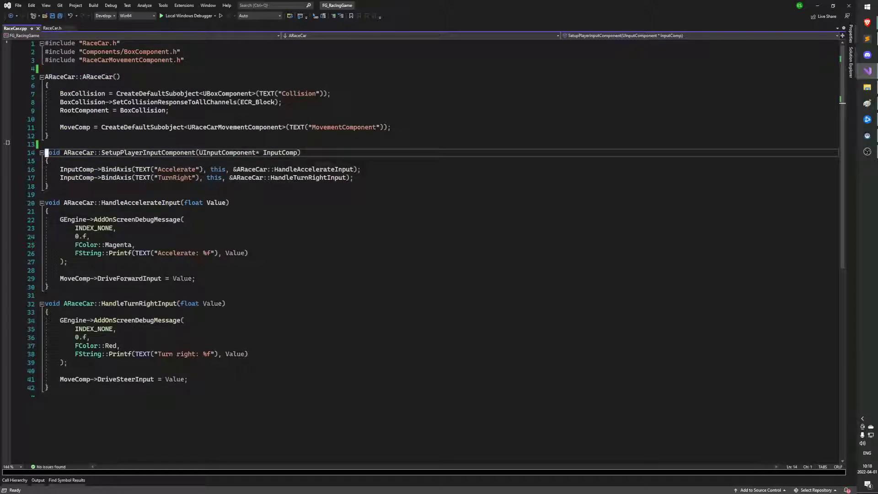
pyautogui.hotkey('ctrl', 'Tab')
# Step: Check the ARaceCar constructor, then build FG_RacingGame with Ctrl+Shift+B
pyautogui.hotkey('ctrl', 'Tab')
pyautogui.hotkey('alt', 'Up')
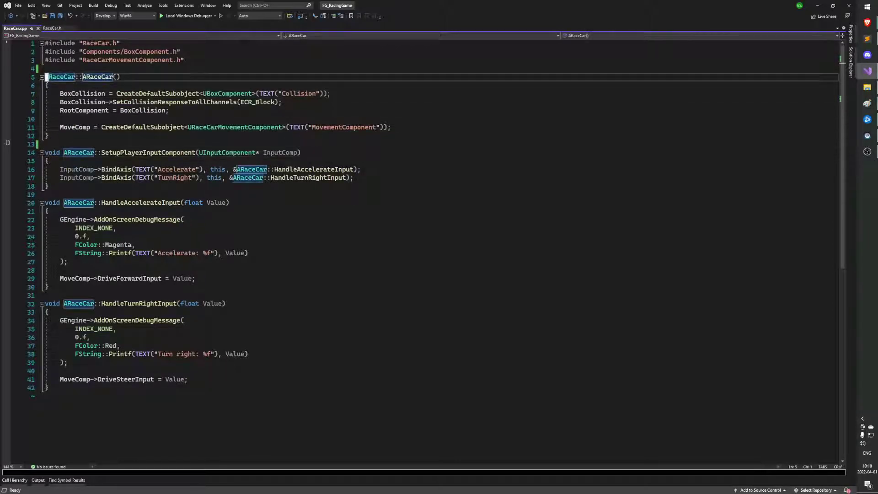
pyautogui.press('Down')
pyautogui.hotkey('ctrl', ']')
pyautogui.hotkey('ctrl', 'Tab')
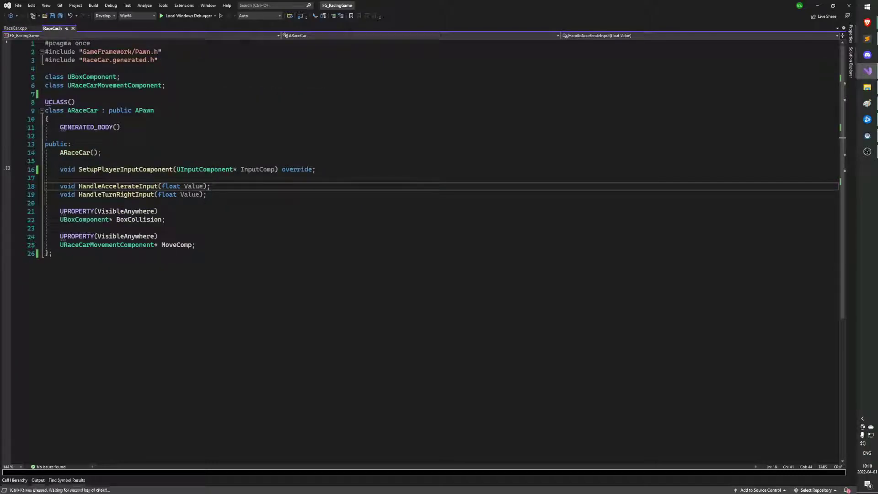
pyautogui.hotkey('ctrl', 'Tab')
pyautogui.hotkey('ctrl', 'shift', 'b')
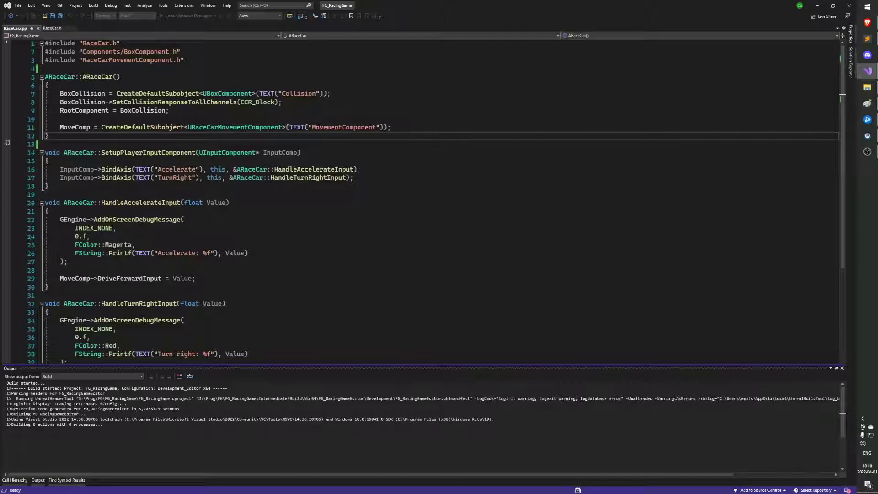
# Step: Review the build log and accelerate handler, then launch FG_RacingGame in Unreal Editor with TestMap
pyautogui.click(137, 220)
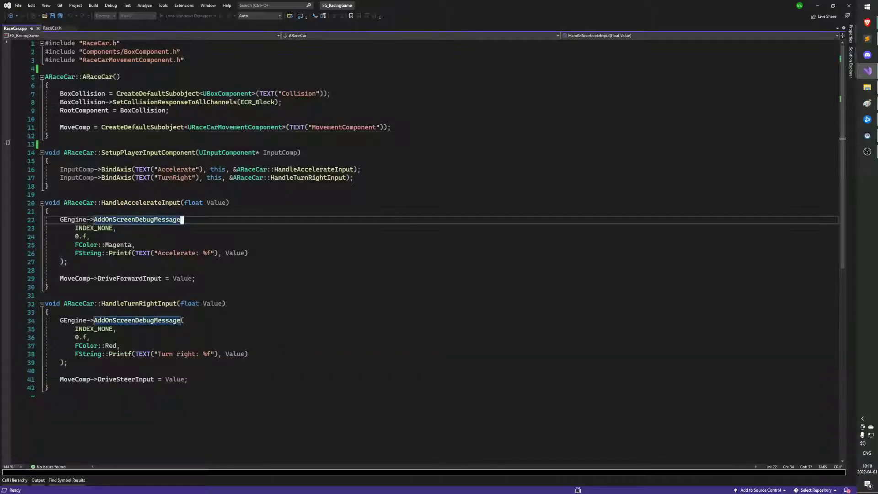
pyautogui.click(235, 253)
pyautogui.click(38, 480)
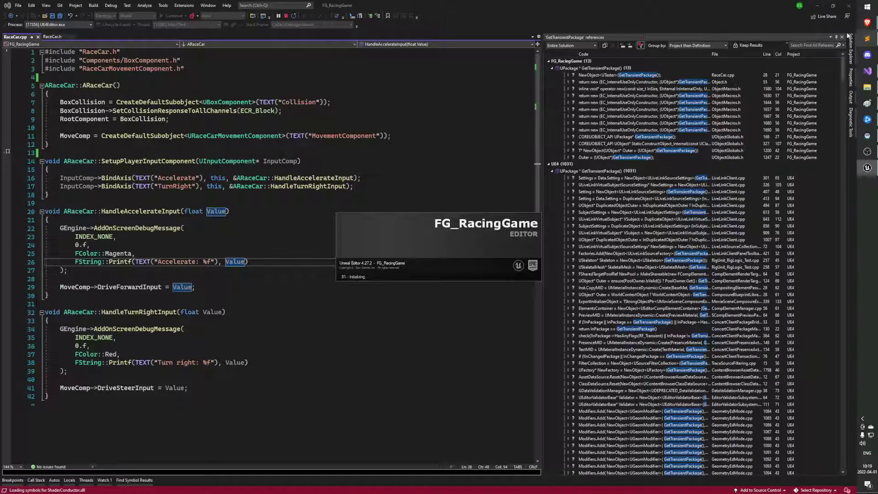
pyautogui.click(388, 135)
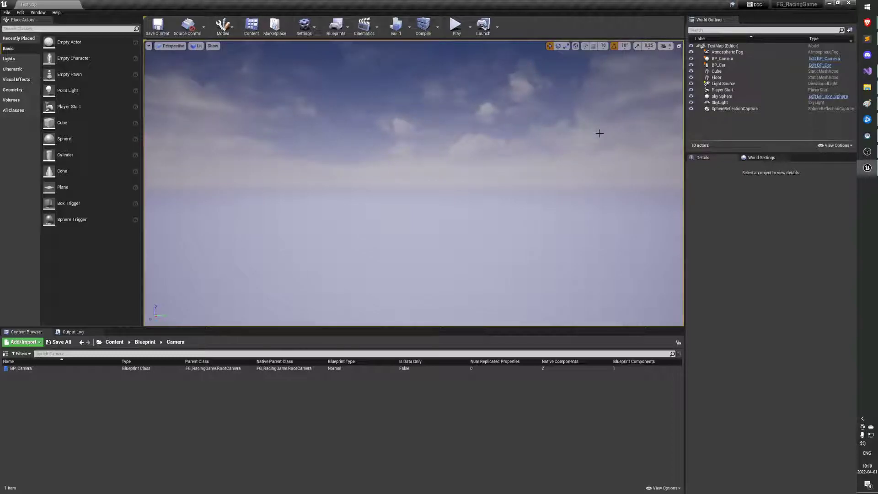
# Step: Frame the floor, wall and car, start Play-in-Editor and drive forward turning left and right
pyautogui.moveTo(597, 137); pyautogui.dragTo(563, 177, button='right')
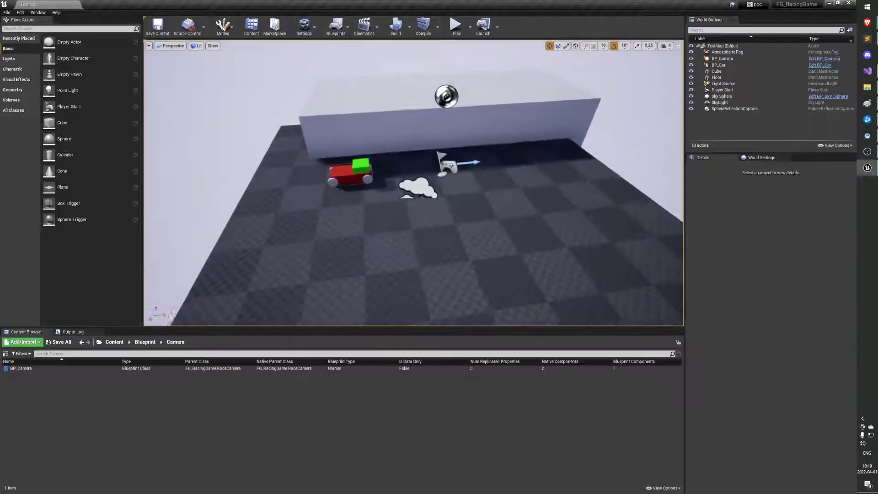
pyautogui.click(454, 27)
pyautogui.press('w')
pyautogui.press('a')
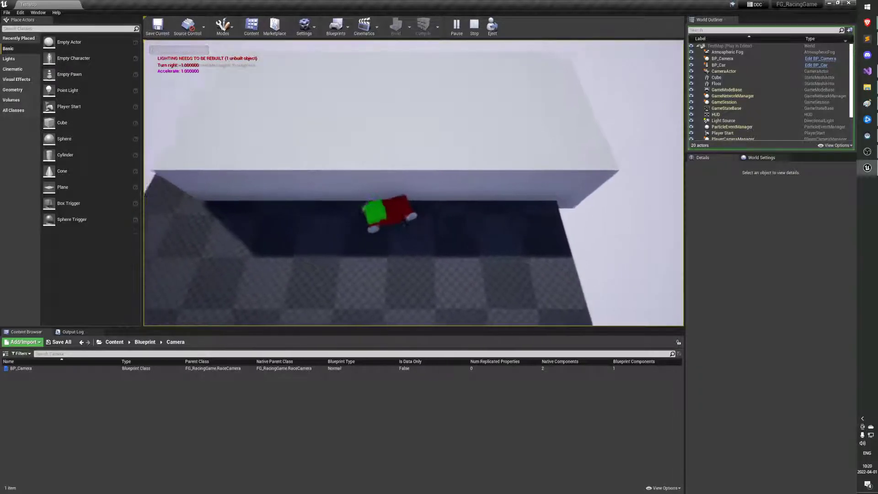
pyautogui.press('w')
pyautogui.press('d')
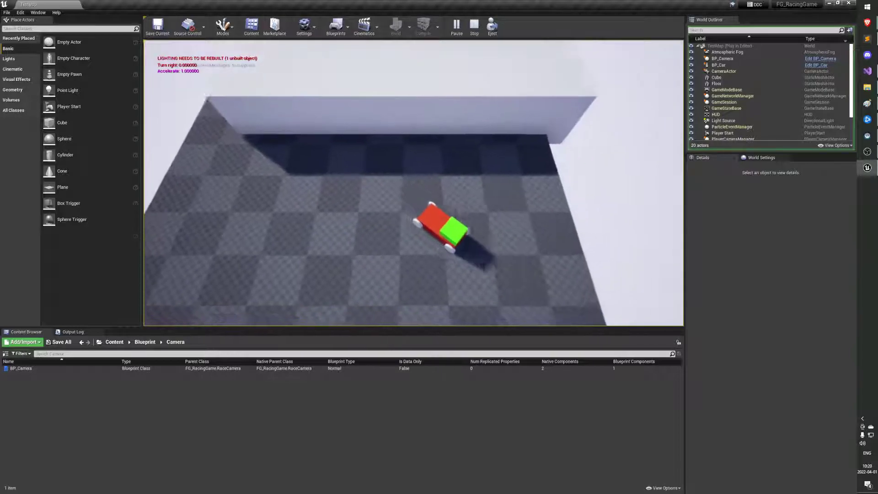
# Step: Steer the red car left, drive it in reverse, then end the play session
pyautogui.press('a')
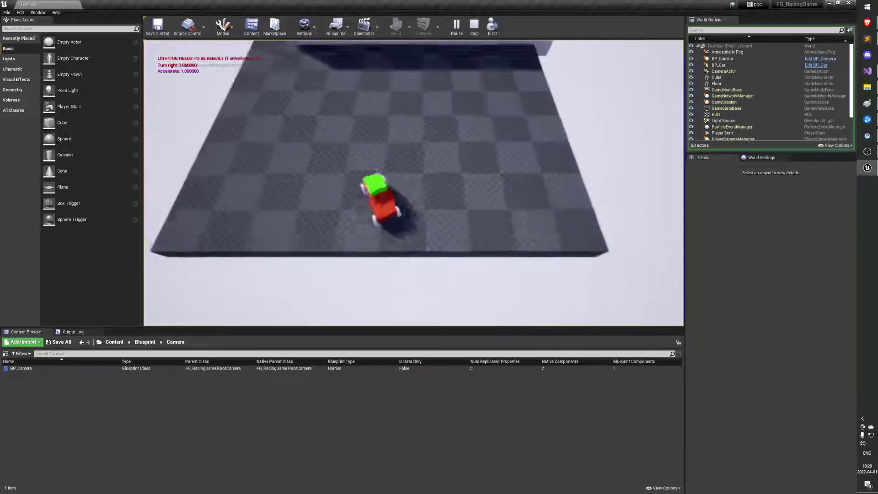
pyautogui.press('w')
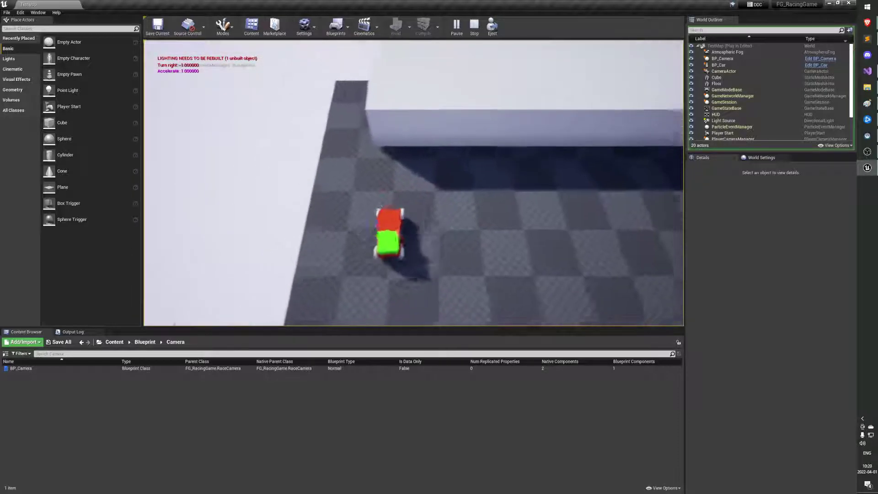
pyautogui.press('s')
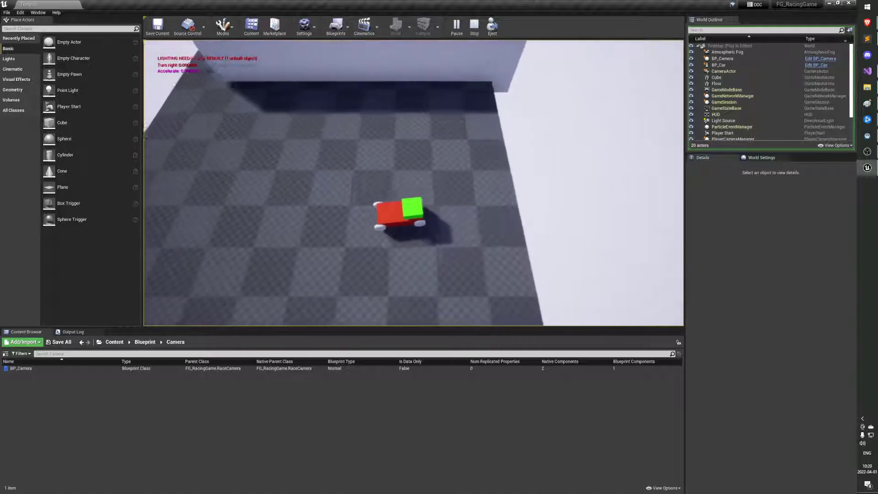
pyautogui.press('a')
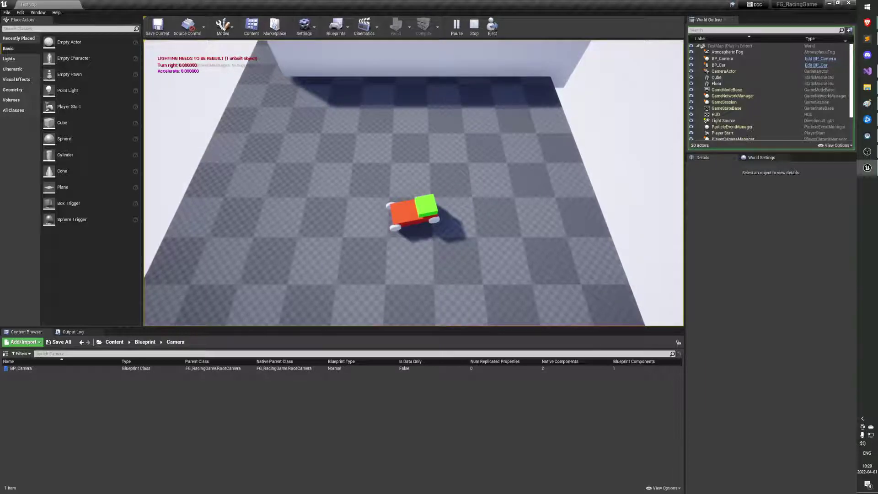
pyautogui.press('Escape')
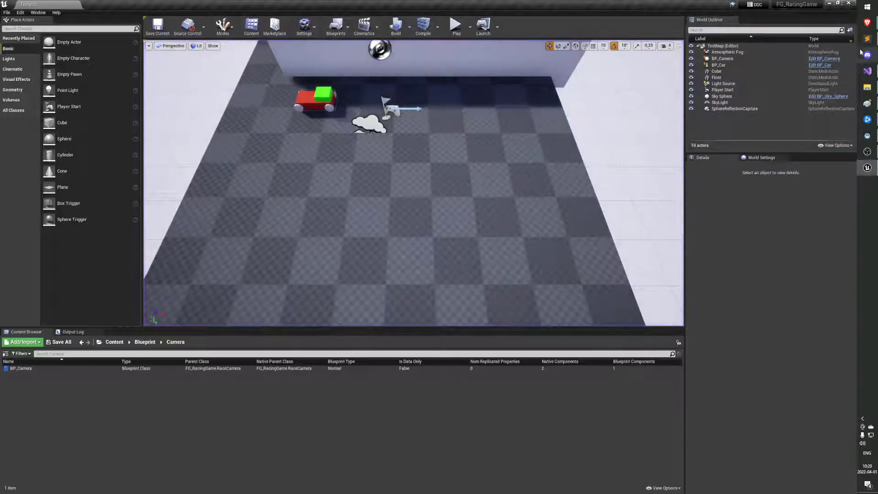
# Step: Open the project's Source/FG_RacingGame folder in File Explorer and return to a maximized Unreal Editor
pyautogui.click(866, 87)
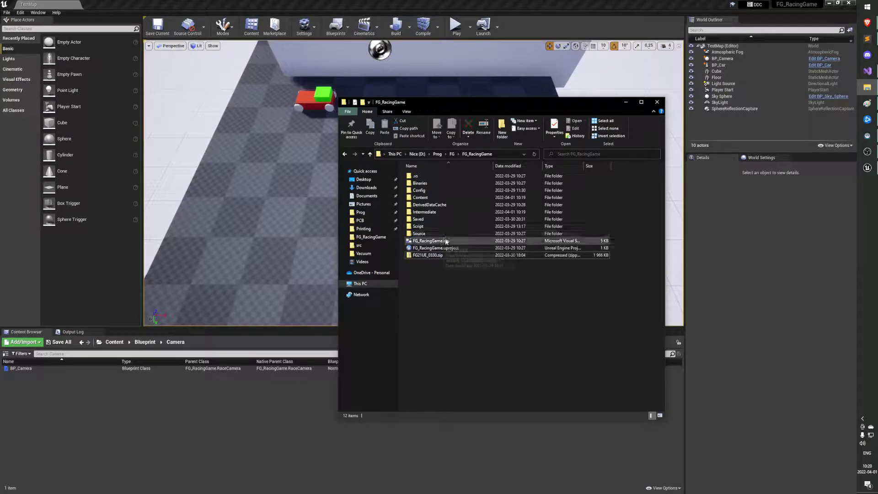
pyautogui.doubleClick(419, 234)
pyautogui.doubleClick(439, 178)
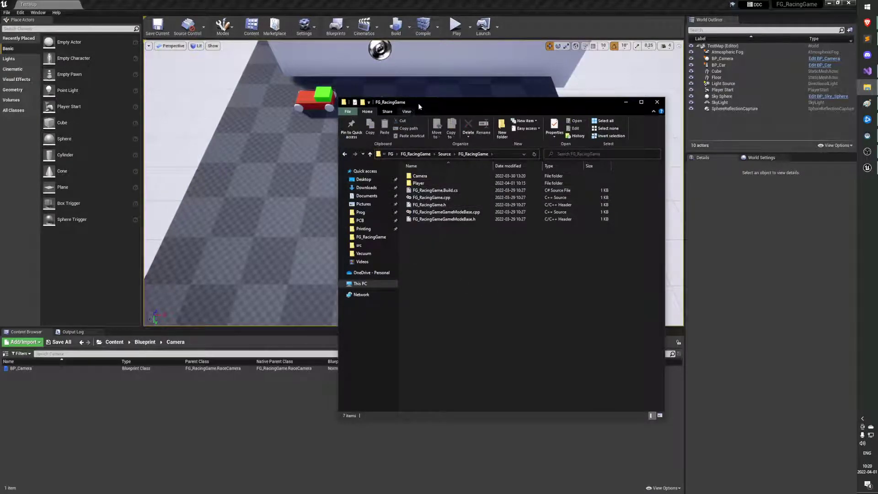
pyautogui.moveTo(418, 103); pyautogui.dragTo(442, 124)
pyautogui.click(837, 2)
pyautogui.doubleClick(486, 17)
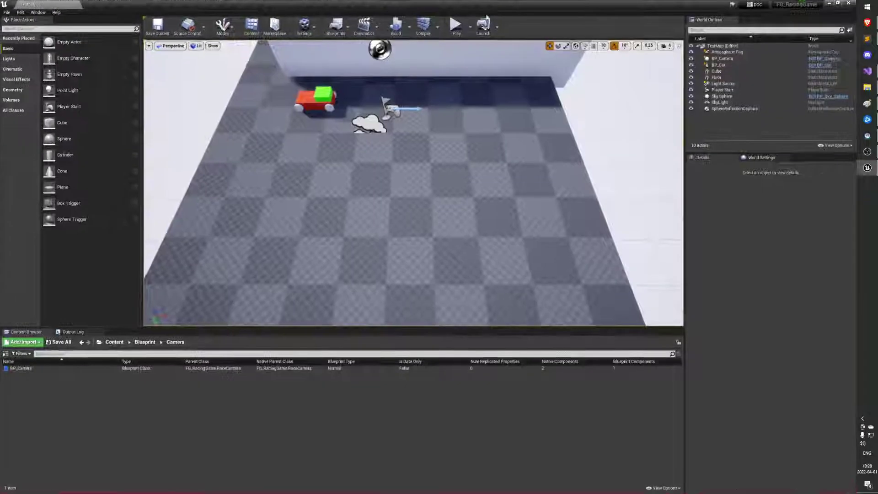
pyautogui.scroll(5, 390, 181)
pyautogui.scroll(-6, 390, 180)
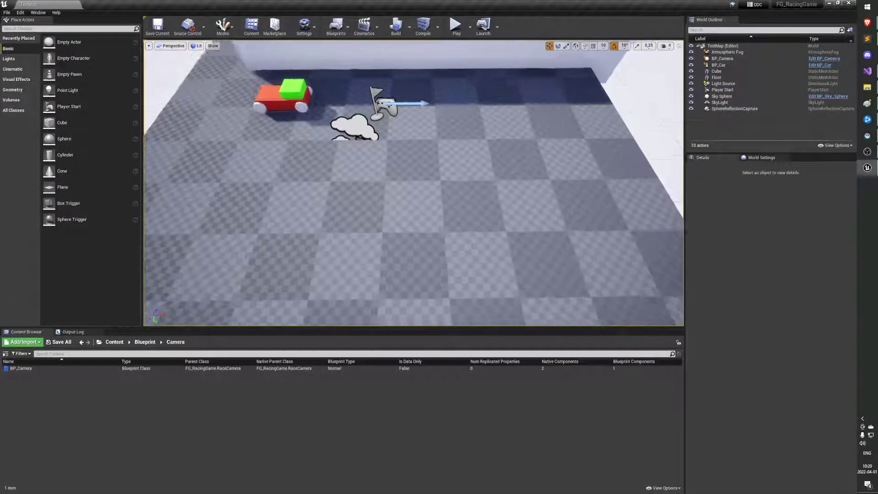
# Step: Drag a Cube onto the floor, lift it above the floor and tilt it
pyautogui.moveTo(64, 123); pyautogui.dragTo(442, 192)
pyautogui.moveTo(442, 192); pyautogui.dragTo(412, 174, button='right')
pyautogui.press('e')
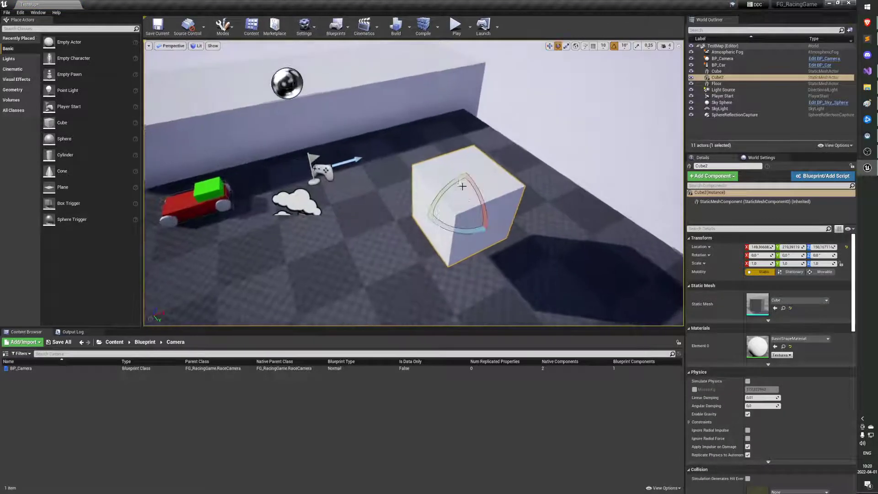
pyautogui.moveTo(471, 176); pyautogui.dragTo(290, 179)
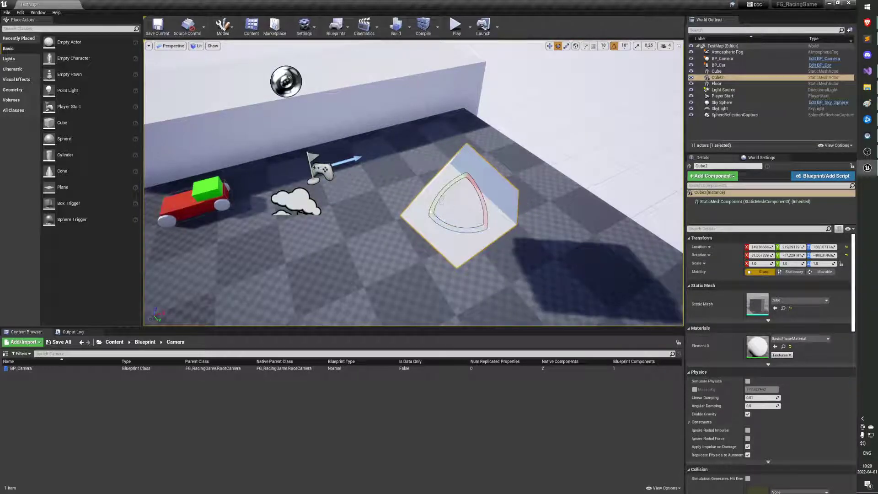
# Step: Frame the car and Cube2, then spin the cube further around its vertical axis
pyautogui.click(189, 195)
pyautogui.press('f')
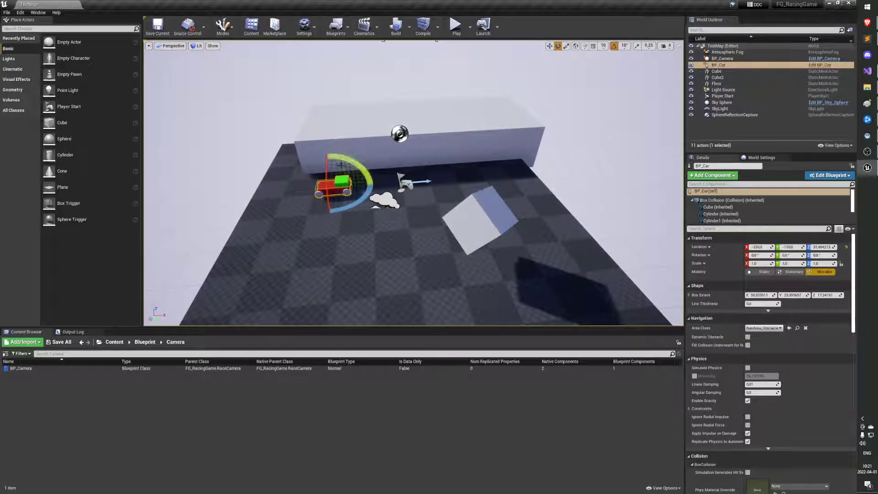
pyautogui.click(474, 200)
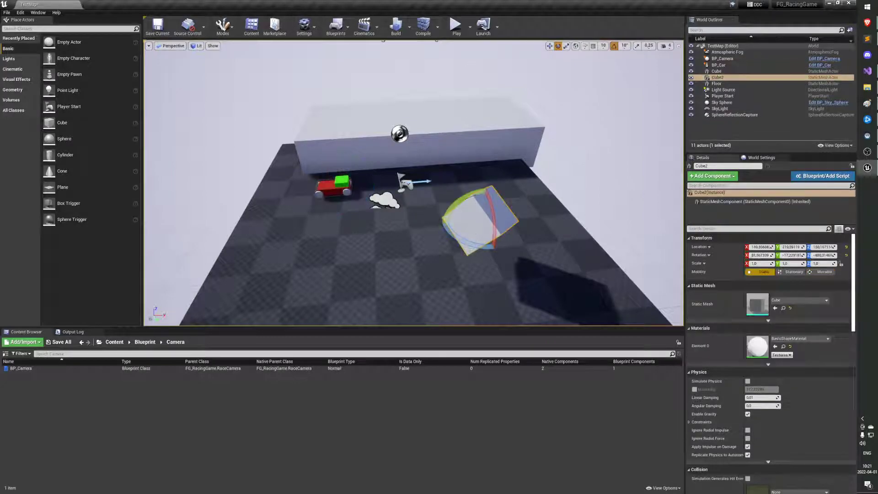
pyautogui.press('f')
pyautogui.moveTo(502, 192); pyautogui.dragTo(512, 169)
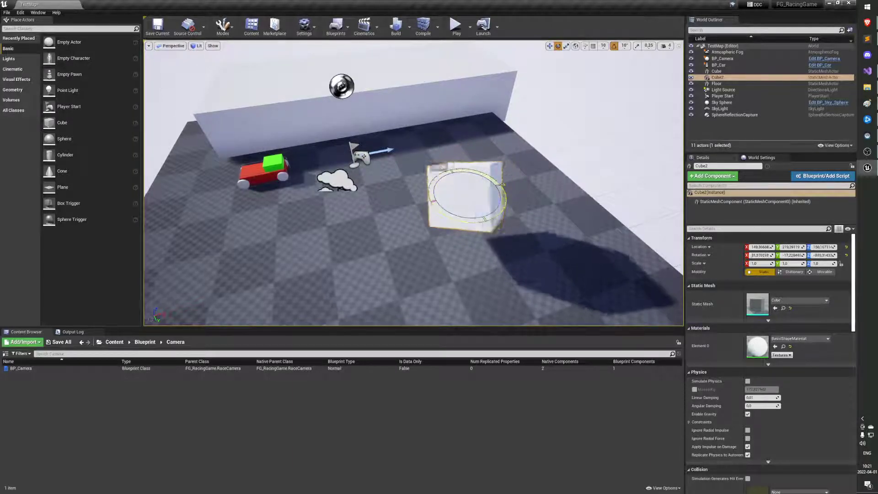
pyautogui.moveTo(503, 185)
pyautogui.mouseDown()
pyautogui.moveTo(501, 220)
pyautogui.moveTo(503, 178)
pyautogui.mouseUp()
pyautogui.click(269, 169)
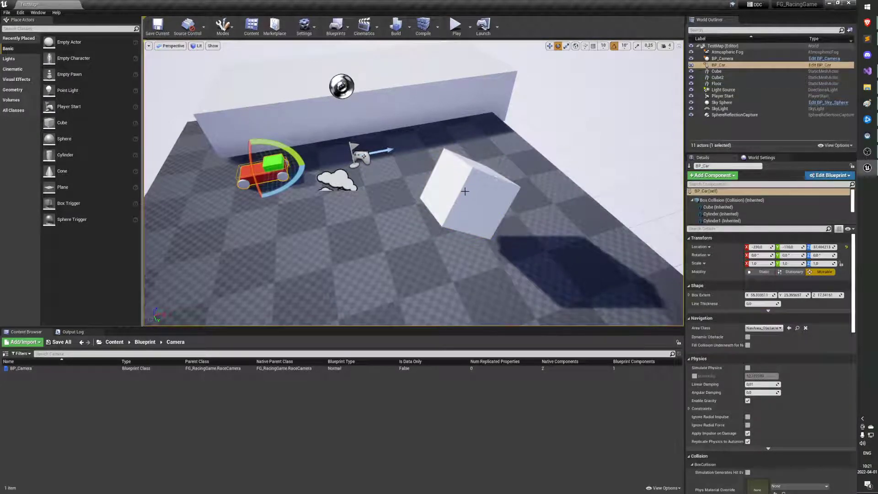
pyautogui.click(448, 191)
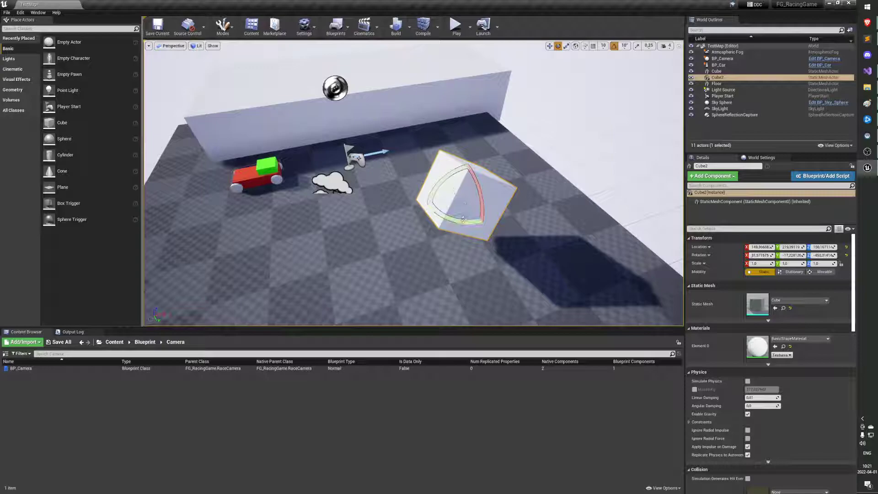
pyautogui.moveTo(473, 224); pyautogui.dragTo(527, 213)
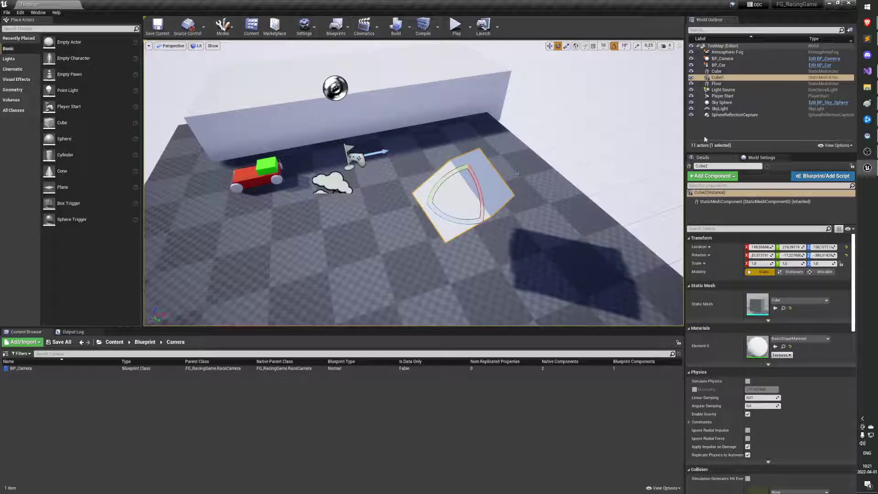
pyautogui.click(867, 71)
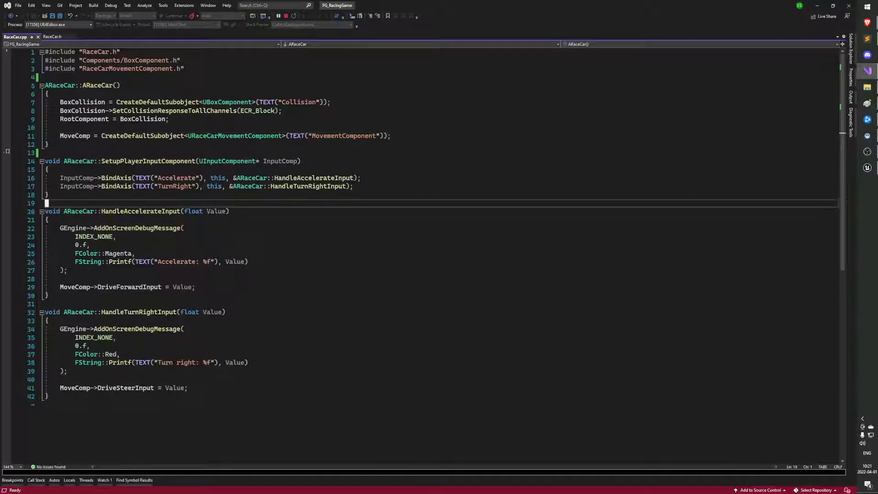
# Step: Create a Powerup folder inside Source/FG_RacingGame and open it
pyautogui.click(866, 87)
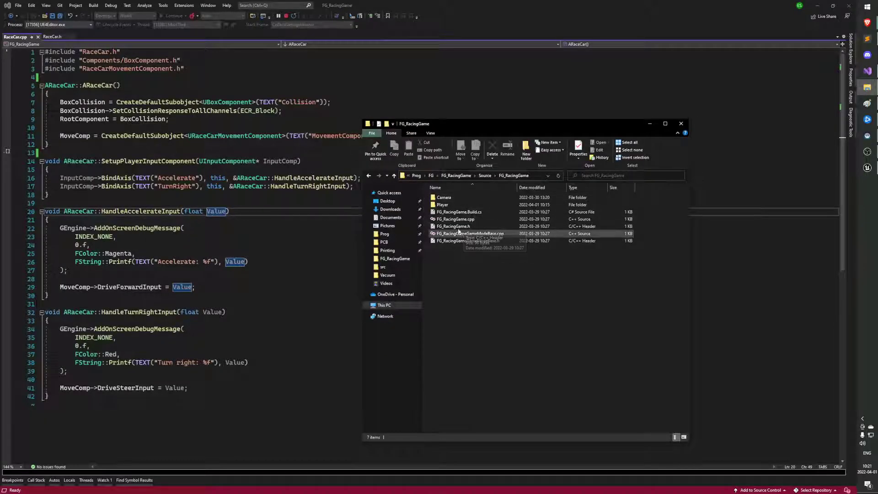
pyautogui.rightClick(494, 305)
pyautogui.click(479, 244)
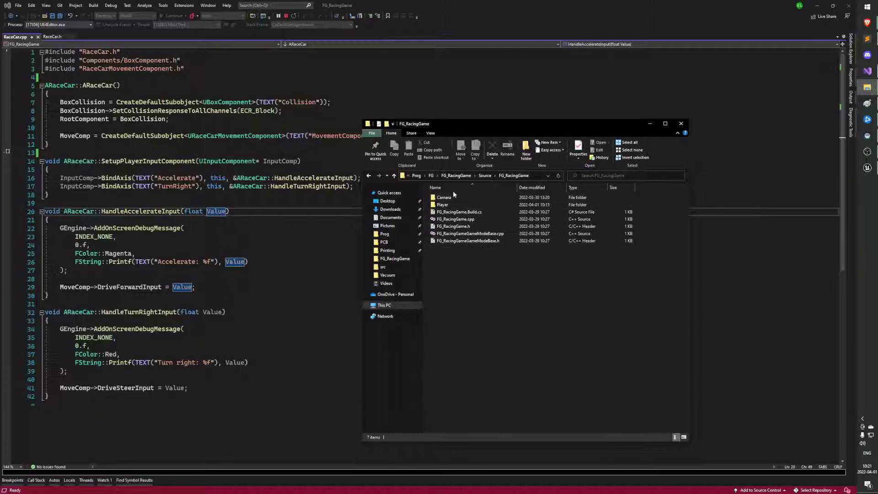
pyautogui.rightClick(456, 259)
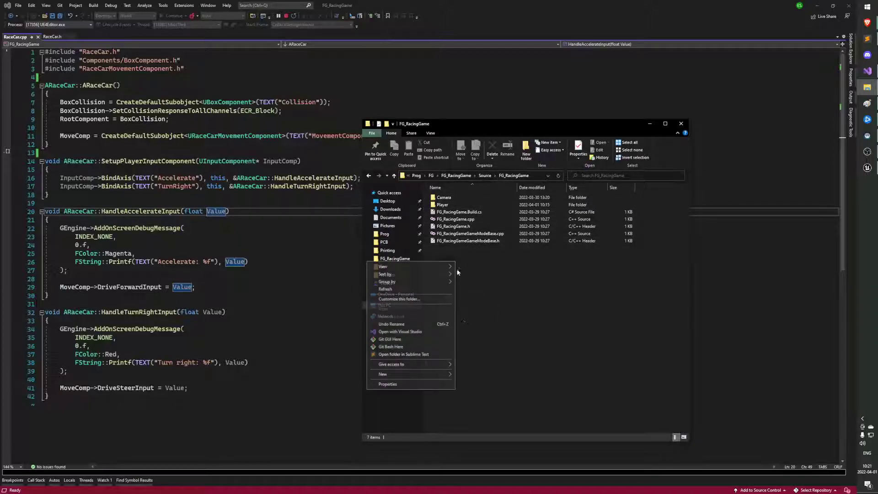
pyautogui.moveTo(430, 373)
pyautogui.click(463, 376)
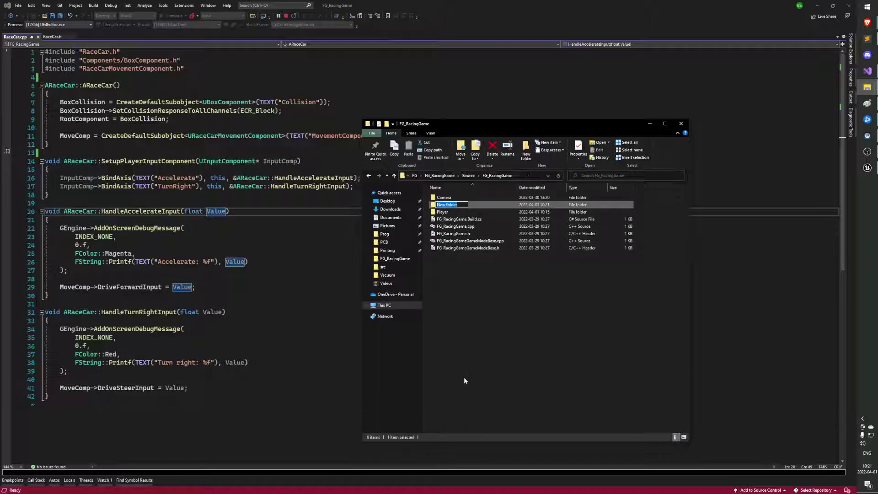
pyautogui.write('R')
pyautogui.press('Return')
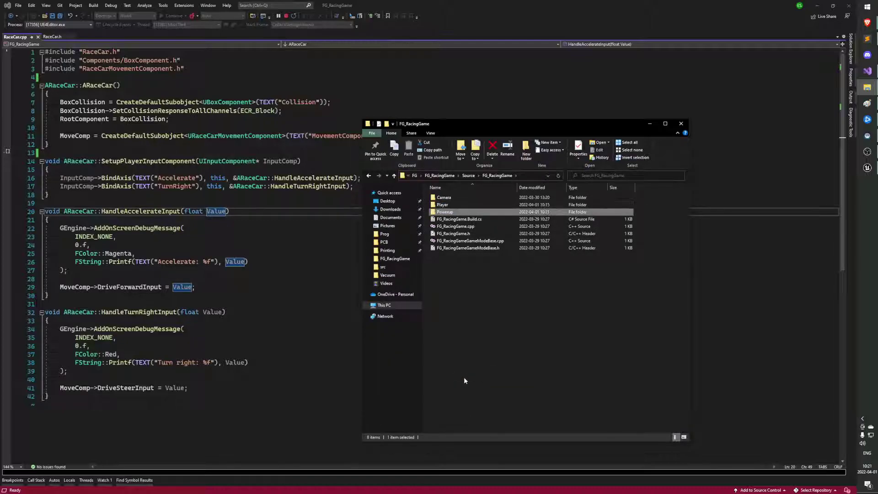
pyautogui.press('Return')
# Step: Create a blank text file named PowerupPickup.h, accepting the extension change
pyautogui.rightClick(526, 297)
pyautogui.moveTo(474, 389)
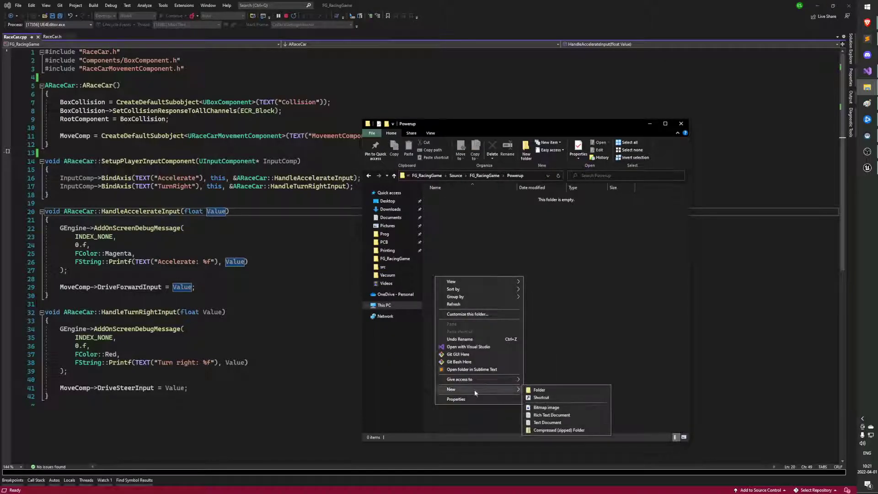
pyautogui.click(558, 423)
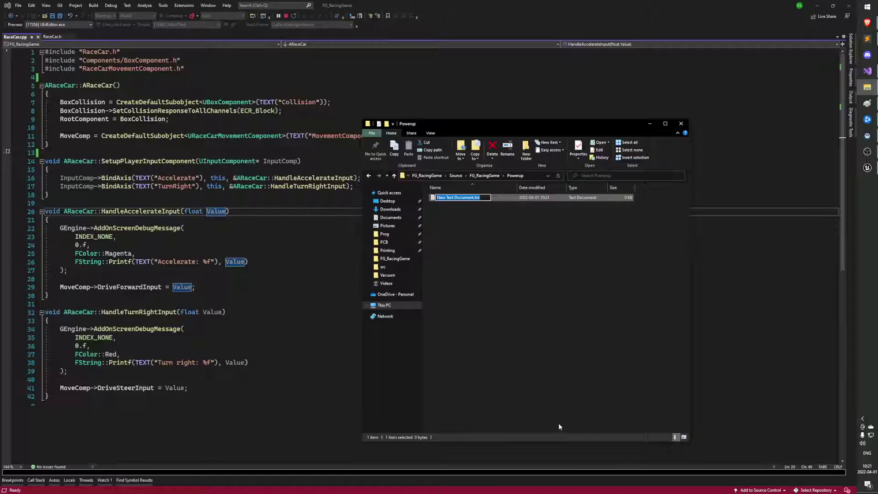
pyautogui.write('PowerupPickup.h')
pyautogui.press('Return')
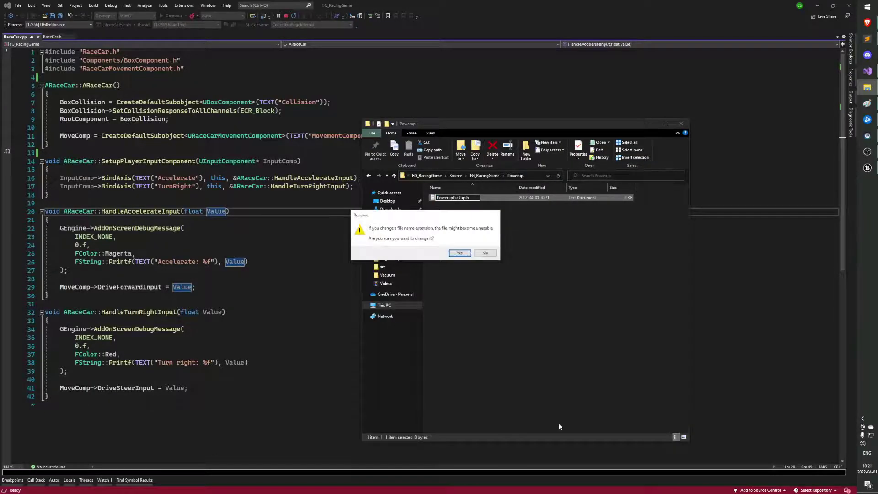
pyautogui.press('Return')
# Step: Create a second blank file named PowerupPickup.cpp, accepting the extension change
pyautogui.rightClick(509, 313)
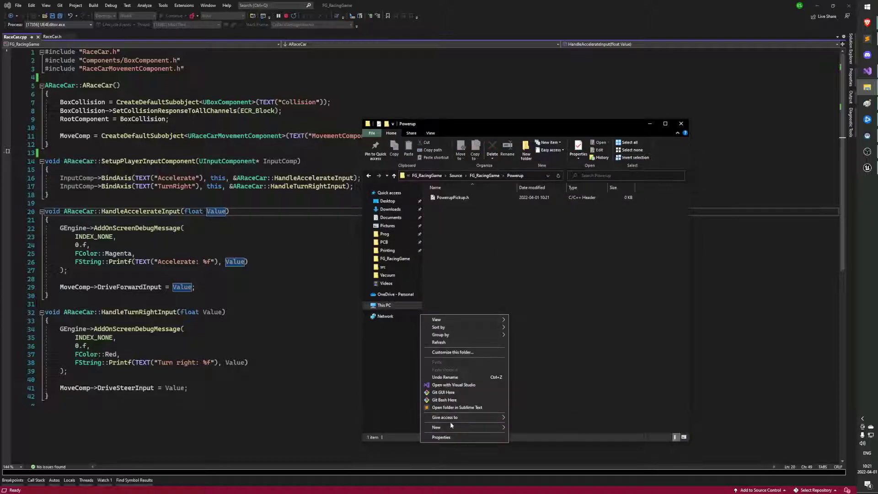
pyautogui.moveTo(492, 427)
pyautogui.click(534, 461)
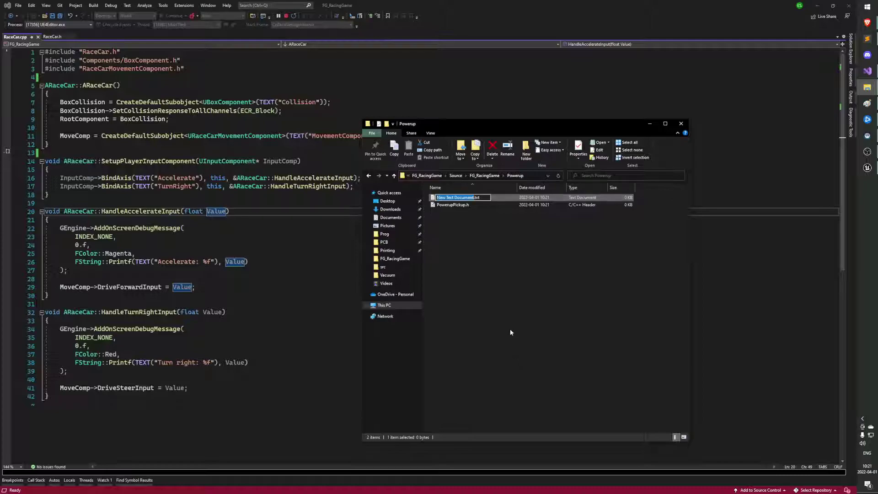
pyautogui.write('PowerUp')
pyautogui.press('BackSpace')
pyautogui.press('BackSpace')
pyautogui.write('upPikcup')
pyautogui.write('.')
pyautogui.press('BackSpace')
pyautogui.press('BackSpace')
pyautogui.press('BackSpace')
pyautogui.press('BackSpace')
pyautogui.press('BackSpace')
pyautogui.press('BackSpace')
pyautogui.press('BackSpace')
pyautogui.write('Pickup.cpp')
pyautogui.press('Return')
pyautogui.press('Return')
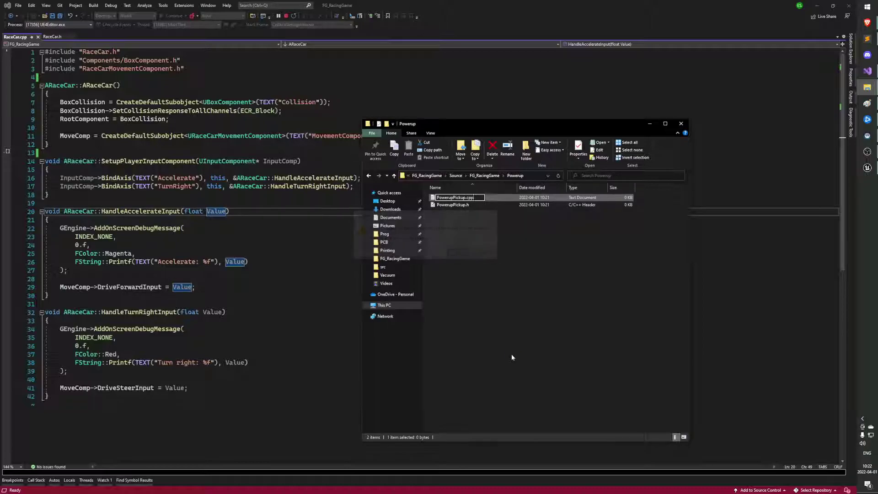
pyautogui.click(559, 248)
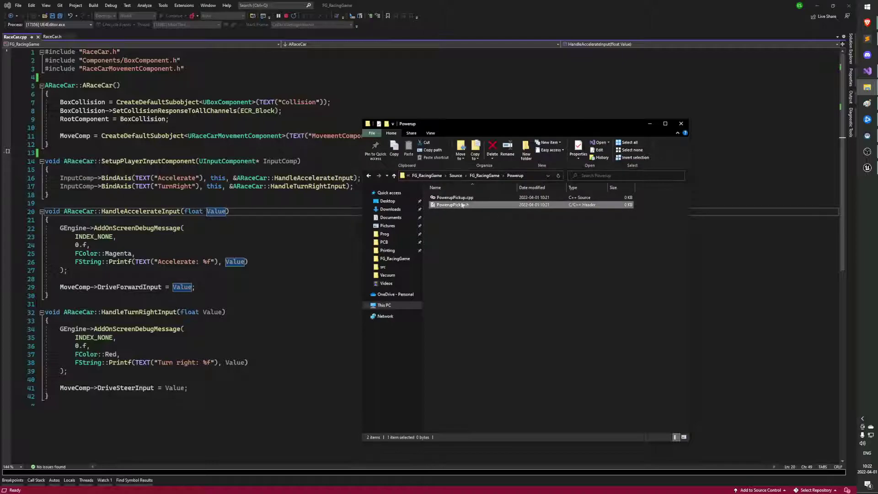
# Step: Rename PowerupPickup.h to RacePowerupPickup.h
pyautogui.hotkey('ctrl', 'a')
pyautogui.click(481, 247)
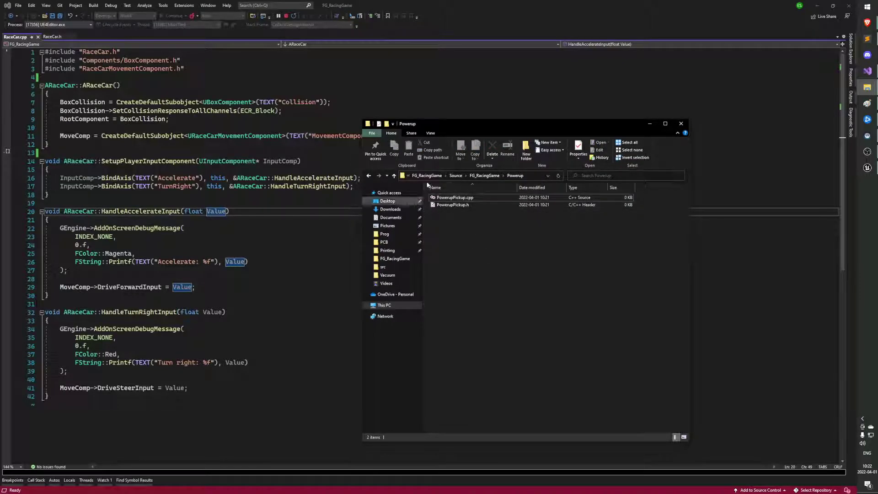
pyautogui.click(452, 205)
pyautogui.press('F2')
pyautogui.press('Home')
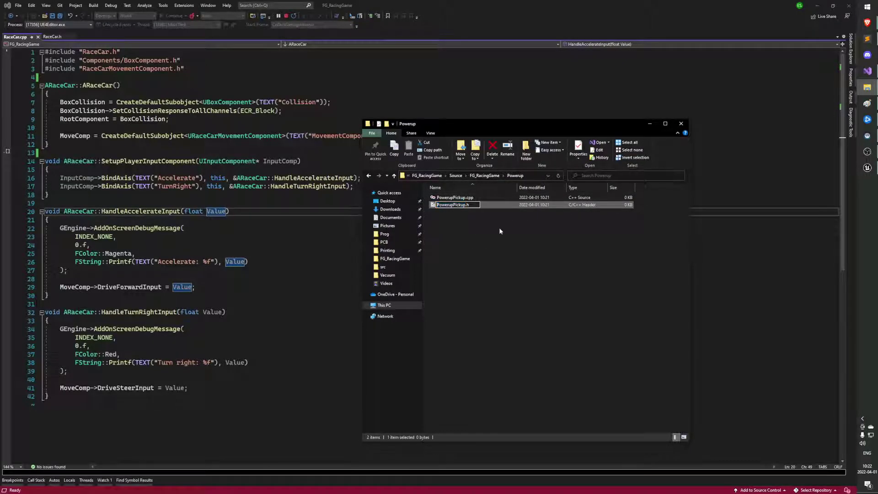
pyautogui.write('Race')
pyautogui.press('Return')
# Step: Rename PowerupPickup.cpp to RacePowerupPickup.cpp
pyautogui.press('Up')
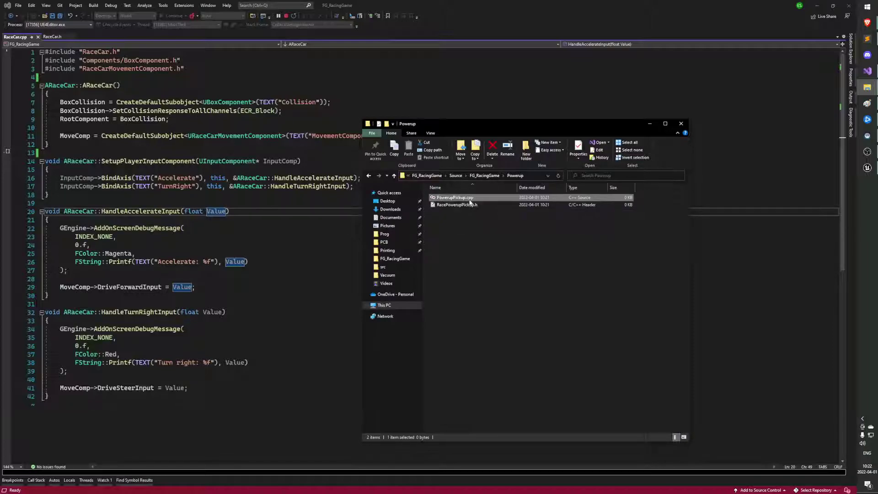
pyautogui.press('F2')
pyautogui.press('Home')
pyautogui.write('Rac')
pyautogui.write('e')
pyautogui.press('Return')
pyautogui.click(466, 238)
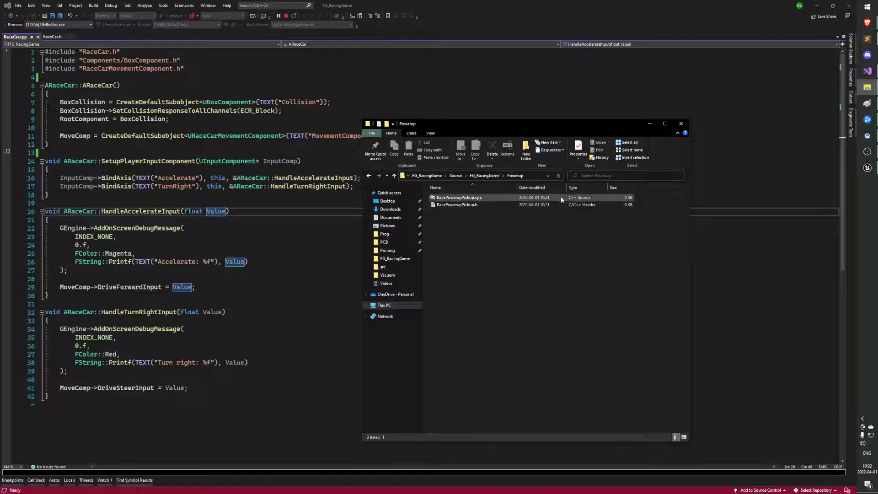
pyautogui.click(552, 207)
pyautogui.click(535, 231)
pyautogui.click(459, 198)
# Step: Generate Visual Studio project files from FG_RacingGame.uproject and view the generation log
pyautogui.hotkey('ctrl', 'a')
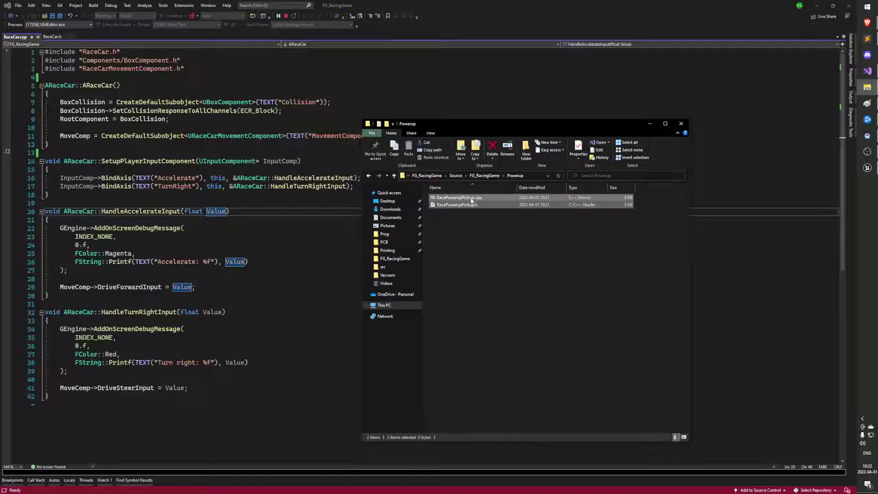
pyautogui.hotkey('alt', 'Up')
pyautogui.hotkey('alt', 'Up')
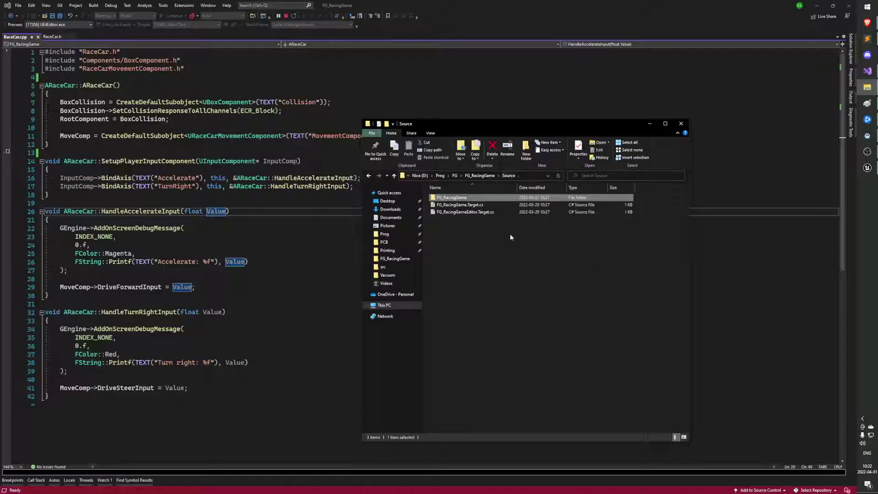
pyautogui.hotkey('alt', 'Up')
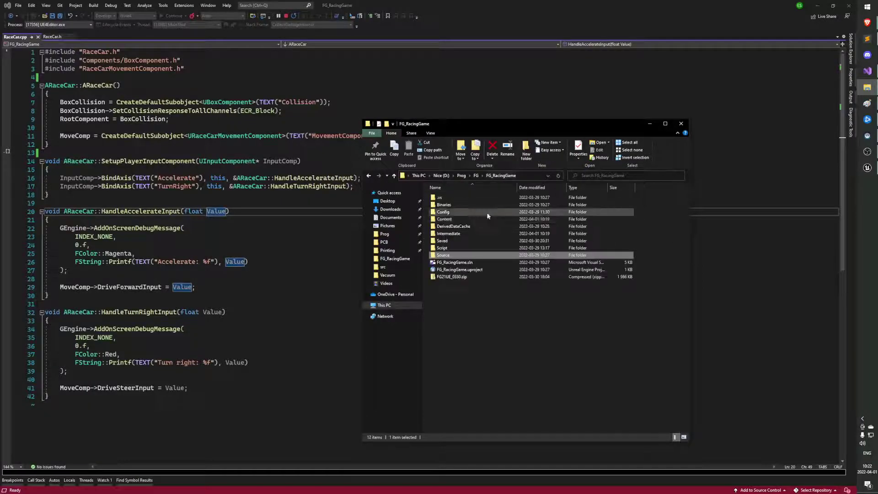
pyautogui.rightClick(467, 269)
pyautogui.click(423, 293)
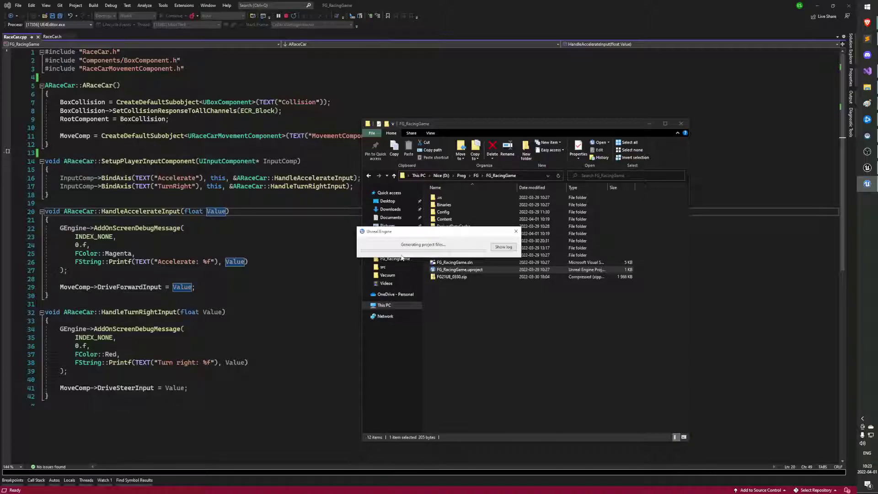
pyautogui.click(507, 248)
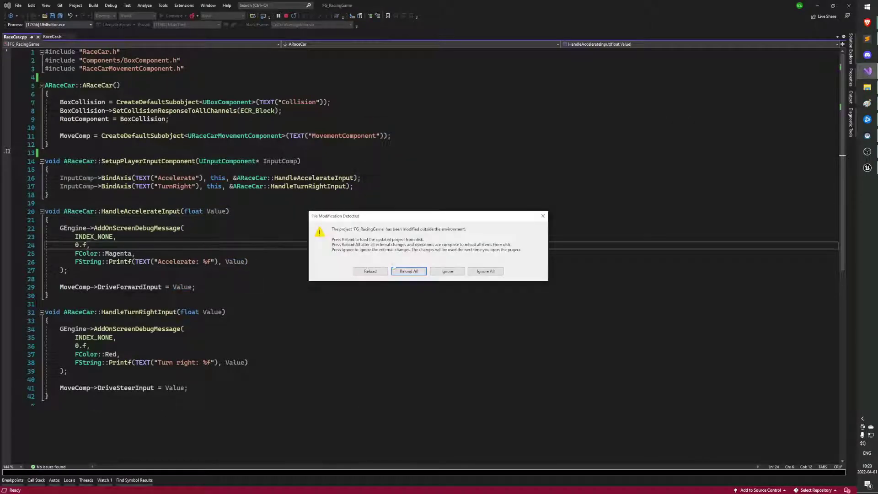
# Step: Reload the externally modified FG_RacingGame project and expand the Powerup folder in Solution Explorer
pyautogui.click(443, 275)
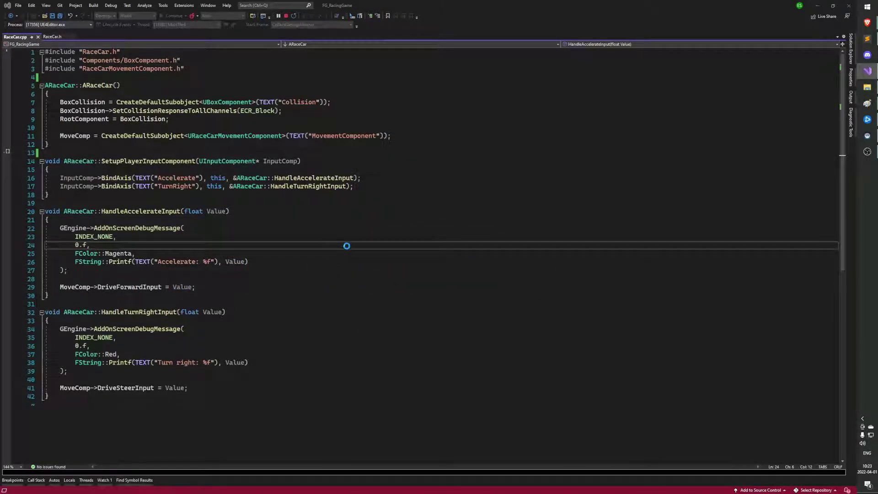
pyautogui.click(163, 220)
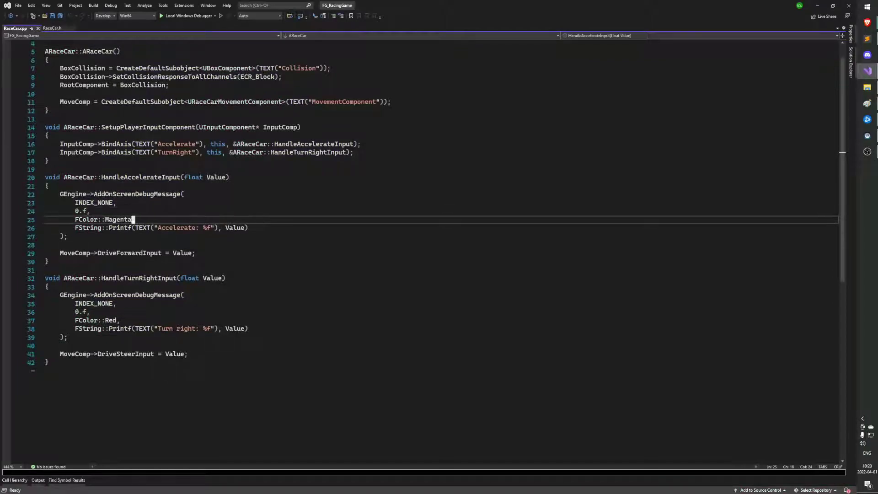
pyautogui.click(65, 236)
pyautogui.scroll(1, 412, 229)
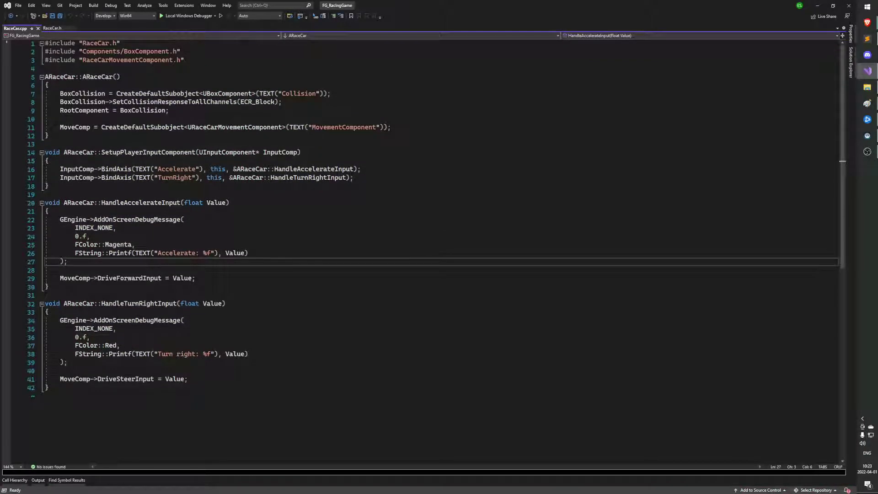
pyautogui.click(846, 71)
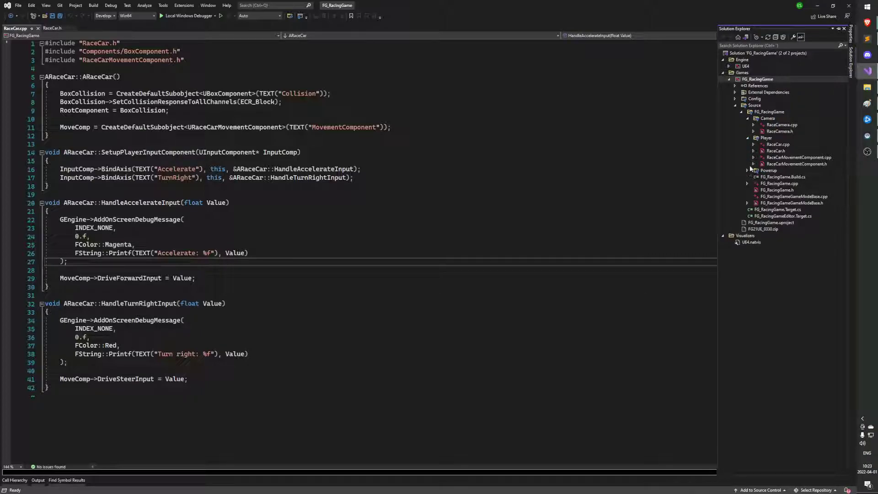
pyautogui.click(747, 170)
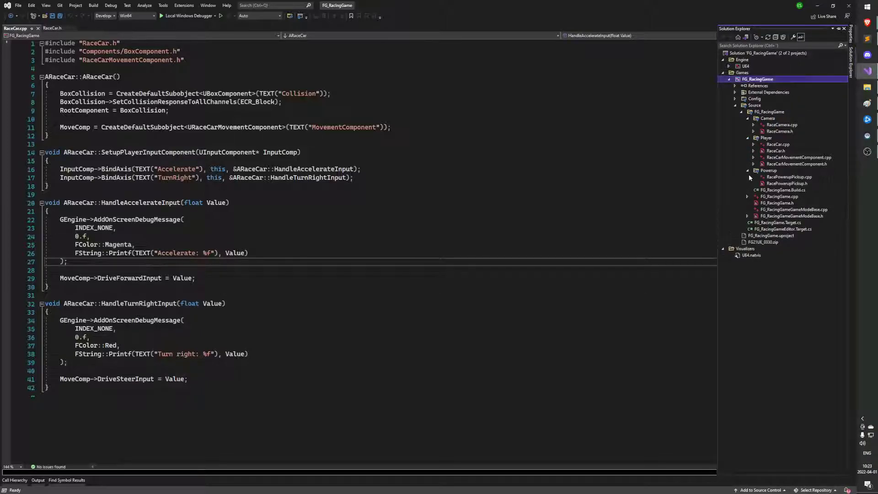
# Step: In RacePowerupPickup.h add #pragma once and includes for GameFramework/Actor.h and RacePowerupPickup.generated.h
pyautogui.doubleClick(786, 184)
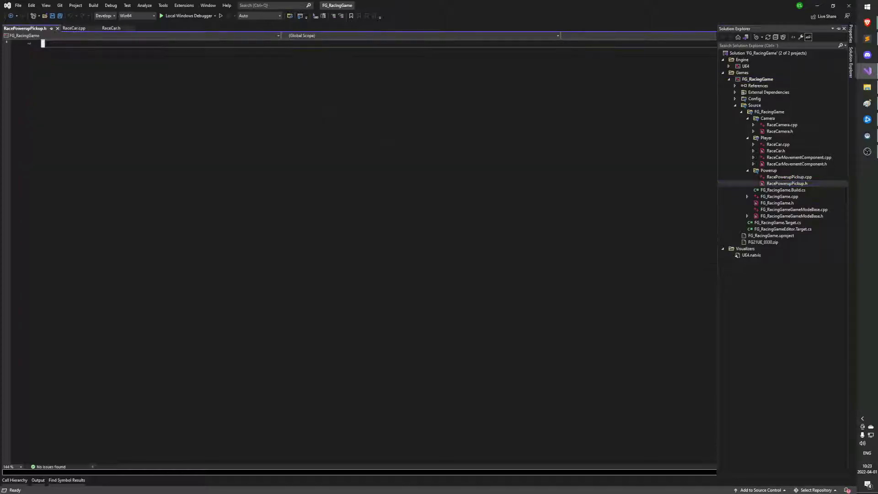
pyautogui.write('i#pramga once')
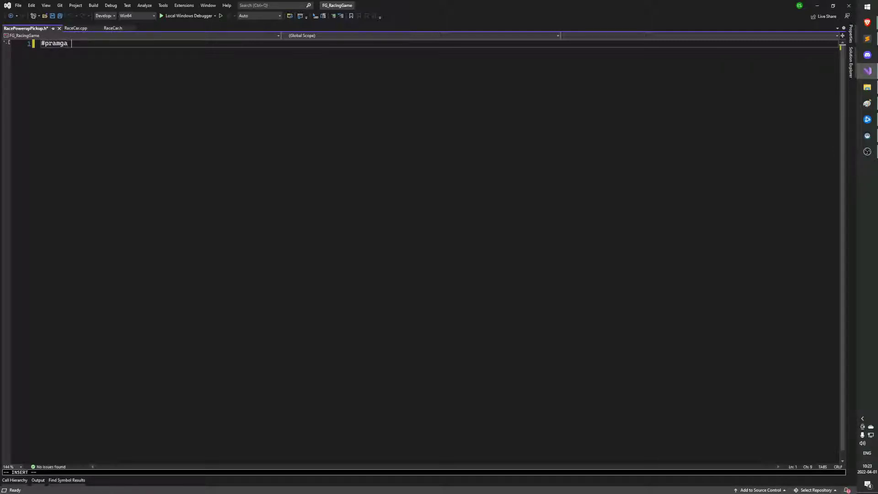
pyautogui.press('BackSpace')
pyautogui.press('BackSpace')
pyautogui.press('BackSpace')
pyautogui.press('BackSpace')
pyautogui.press('BackSpace')
pyautogui.press('BackSpace')
pyautogui.press('BackSpace')
pyautogui.write('gma once')
pyautogui.press('Return')
pyautogui.press('Return')
pyautogui.write('#include <>')
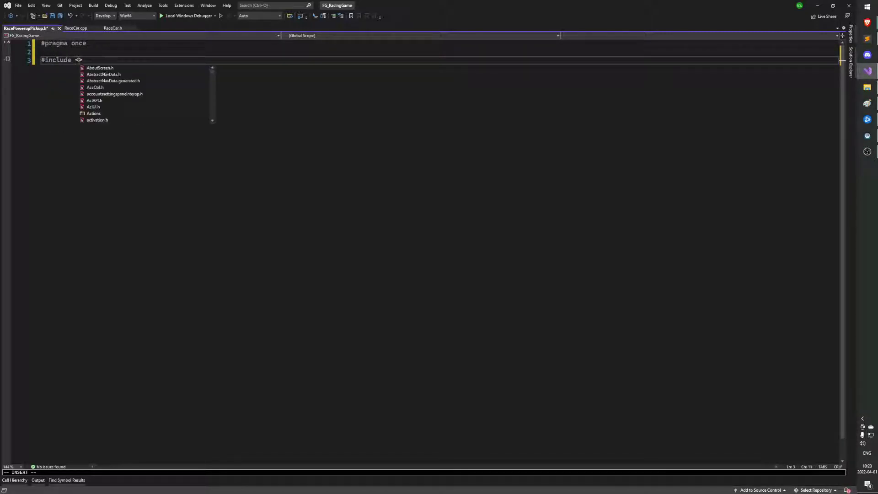
pyautogui.press('BackSpace')
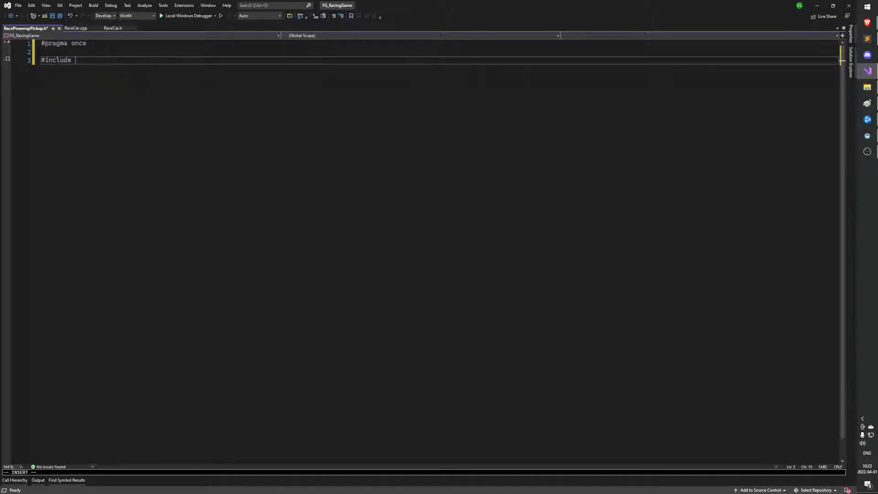
pyautogui.write('"GameFrame')
pyautogui.write('work/Actor.h"')
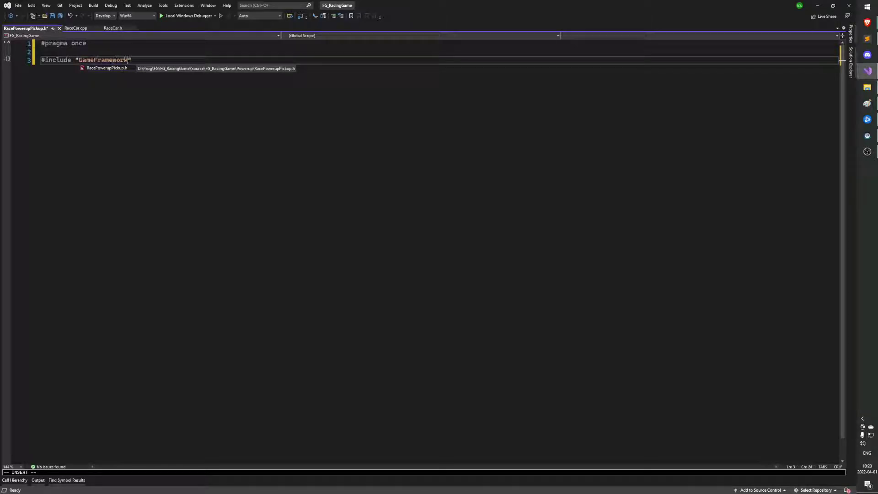
pyautogui.press('Return')
pyautogui.write('#i')
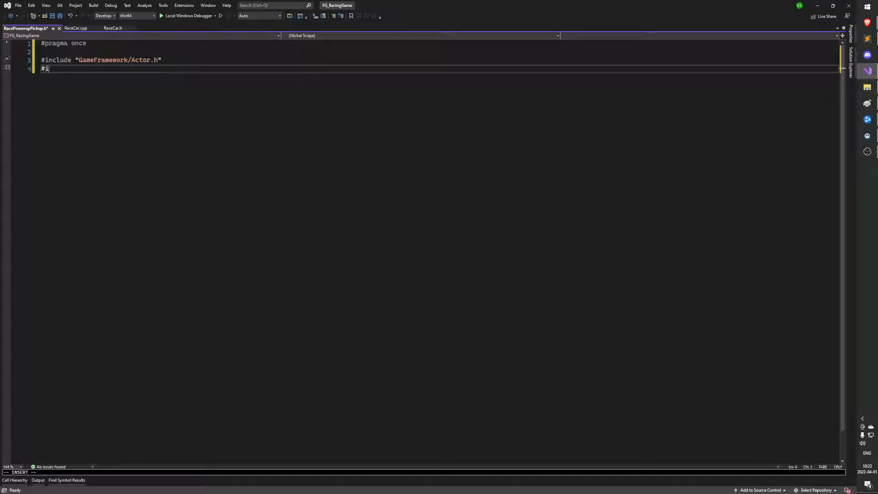
pyautogui.write('nclude "RacePowerupP')
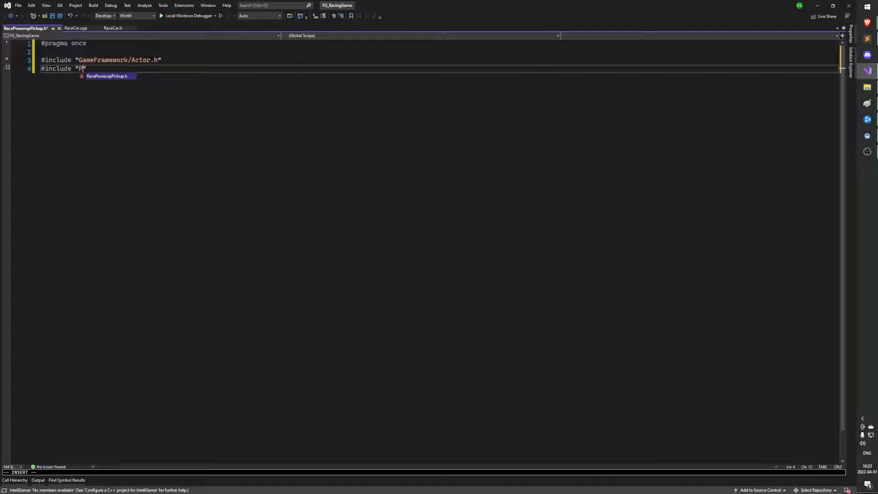
pyautogui.write('ickup.g')
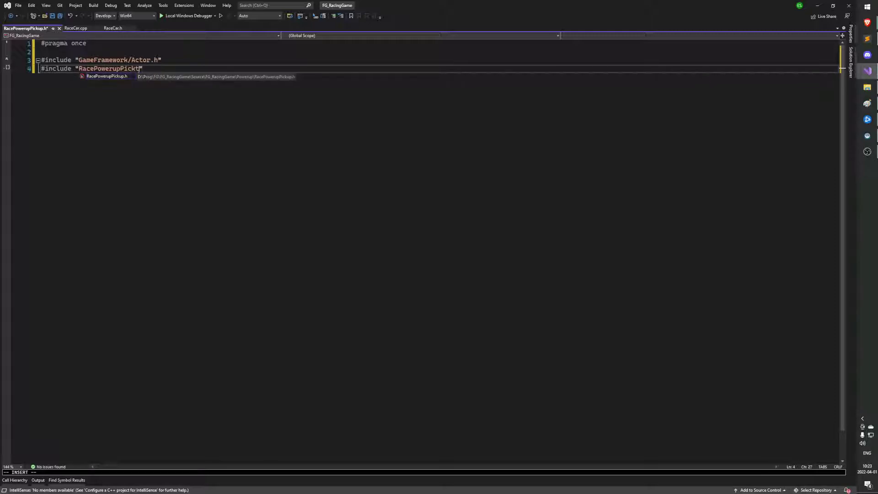
pyautogui.write('ener')
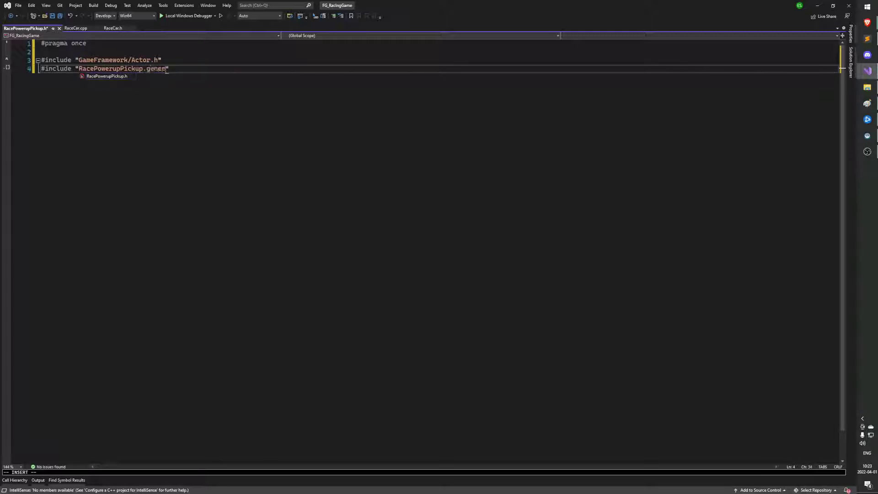
pyautogui.write('ated.h"')
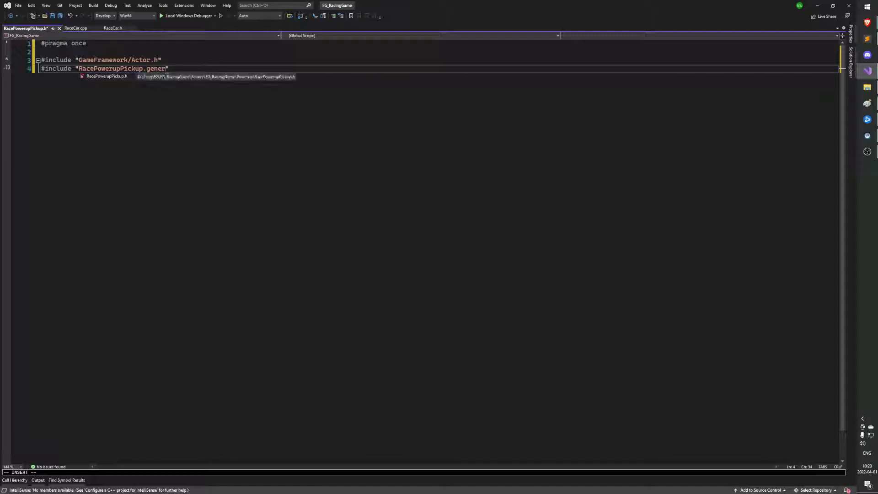
pyautogui.press('Return')
pyautogui.press('Return')
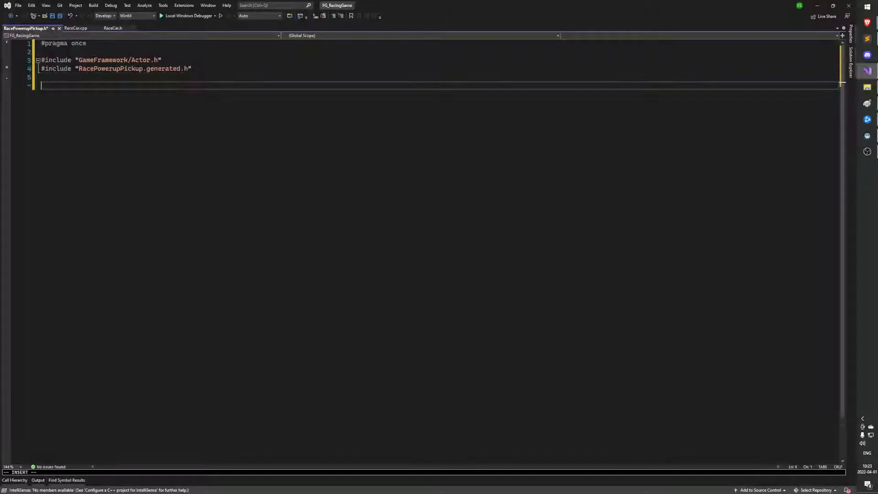
# Step: Declare class ARacePowerupPickup : public AActor with GENERATED_BODY() and a public constructor, then save
pyautogui.write('class AR')
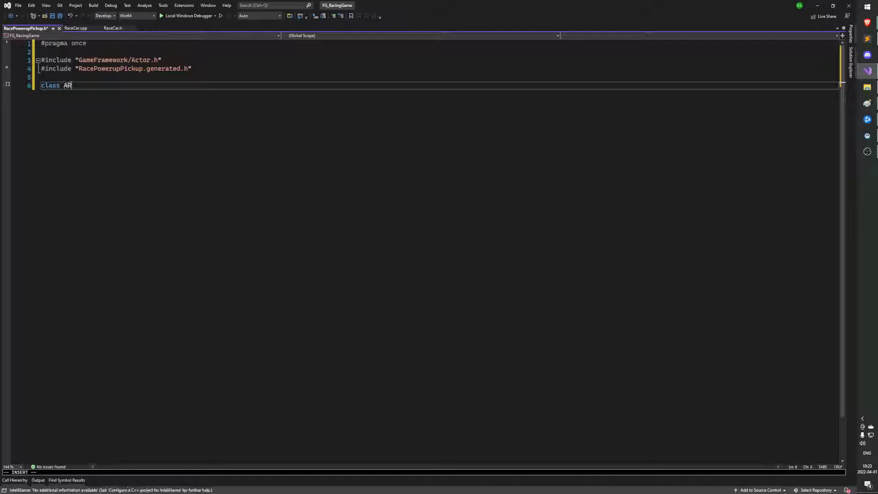
pyautogui.write('acePowerupPickup : public AActor')
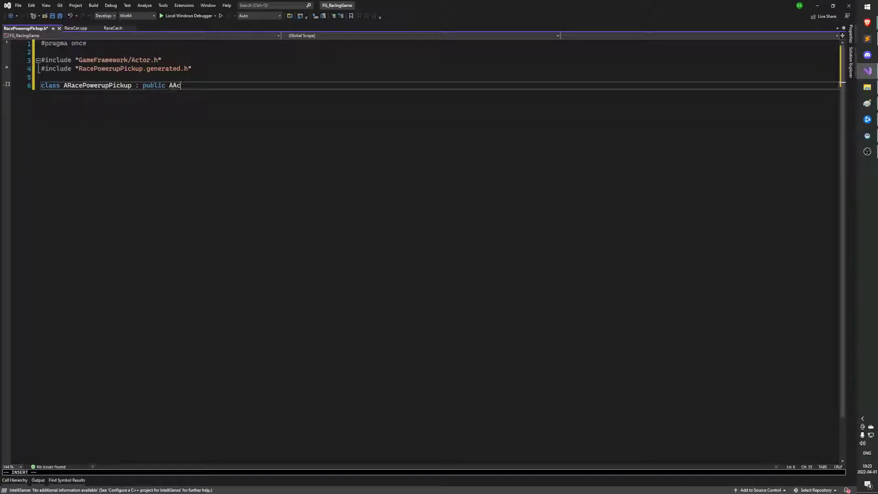
pyautogui.press('Return')
pyautogui.write('{')
pyautogui.press('Escape')
pyautogui.write('oGENERATE')
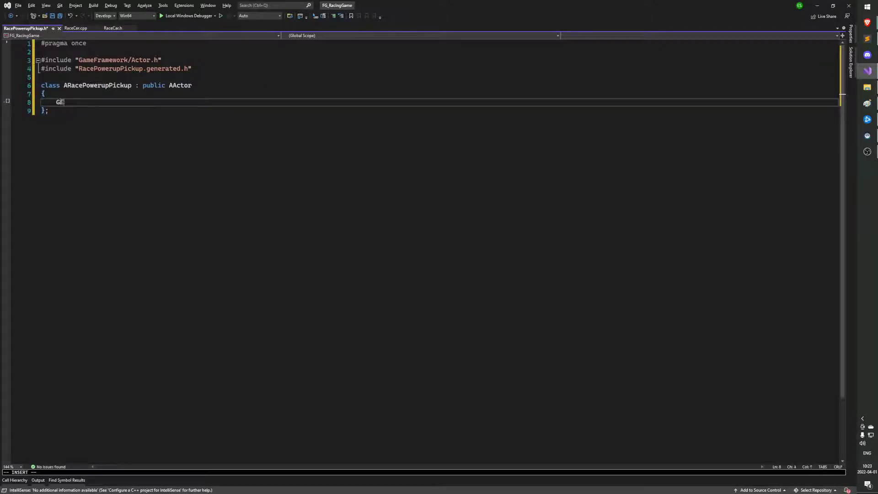
pyautogui.write('D_BODY()')
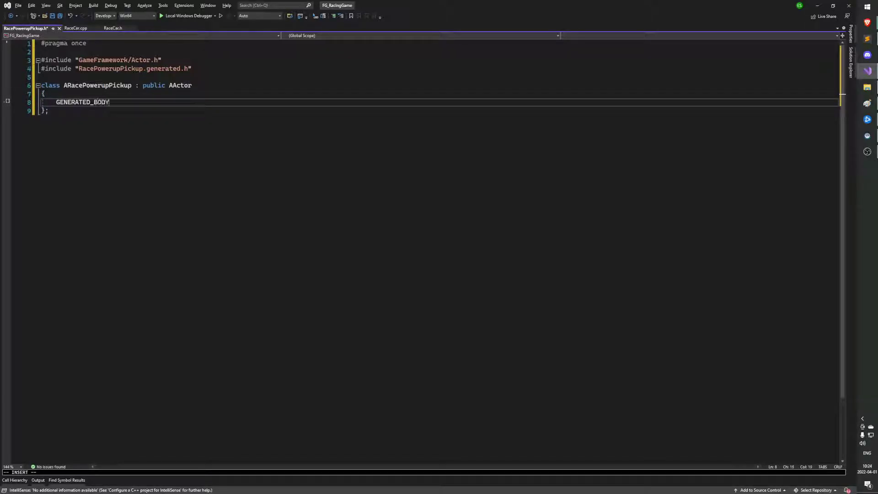
pyautogui.press('Return')
pyautogui.press('Return')
pyautogui.write('public:')
pyautogui.press('Return')
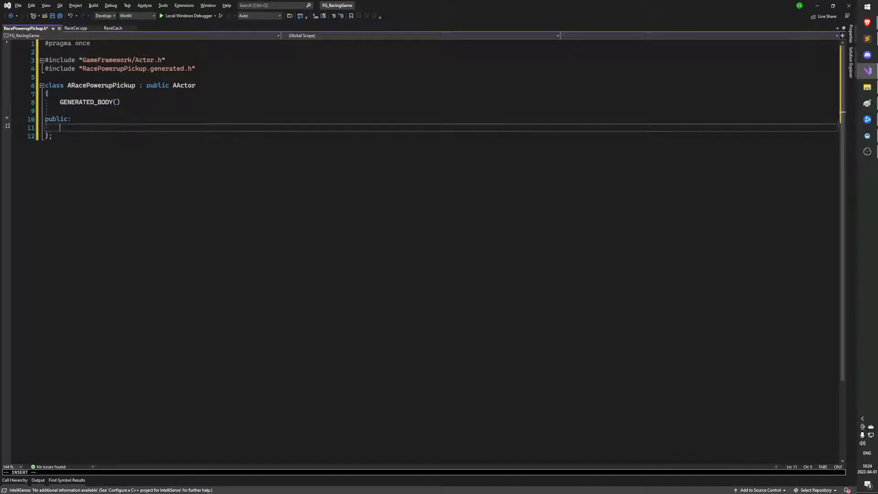
pyautogui.write('AS')
pyautogui.write('acePowerupPix')
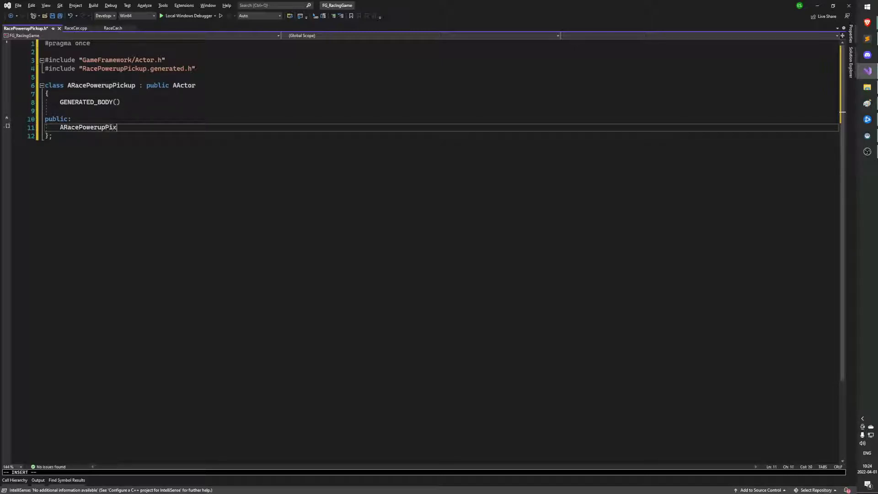
pyautogui.press('BackSpace')
pyautogui.write('ckup();')
pyautogui.press('Escape')
pyautogui.hotkey('ctrl', 's')
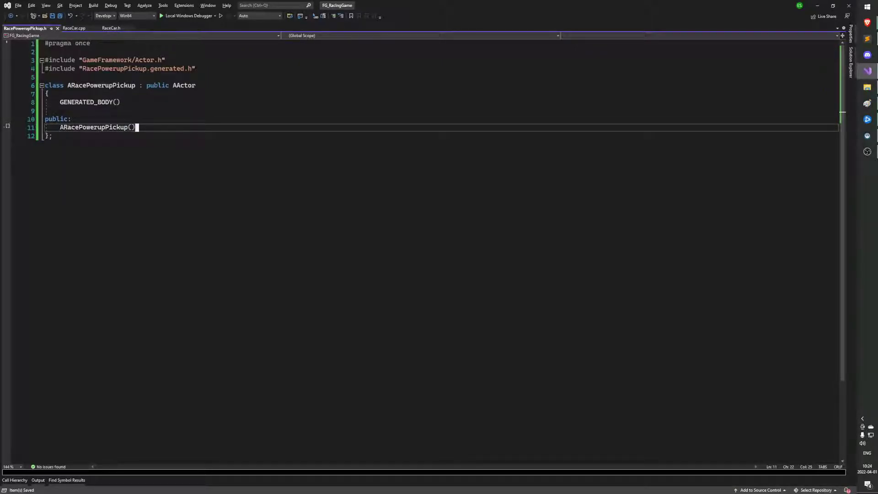
# Step: Add UCLASS() above the ARacePowerupPickup class declaration
pyautogui.press('Up')
pyautogui.press('Up')
pyautogui.press('Up')
pyautogui.press('Up')
pyautogui.press('Up')
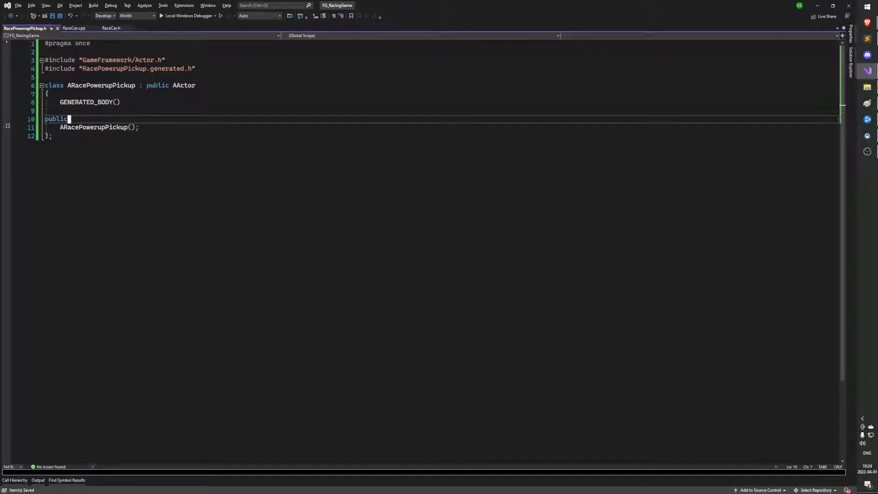
pyautogui.hotkey('ctrl', 'Return')
pyautogui.write('UCLASS(')
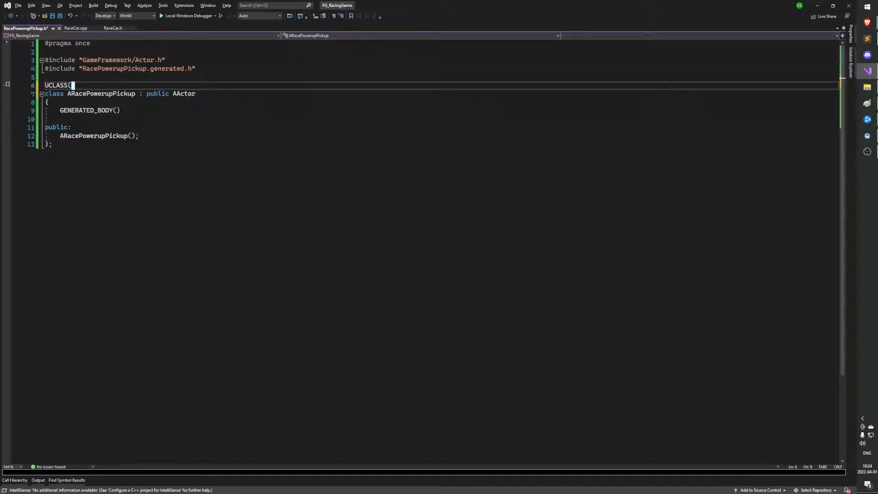
pyautogui.press('Down')
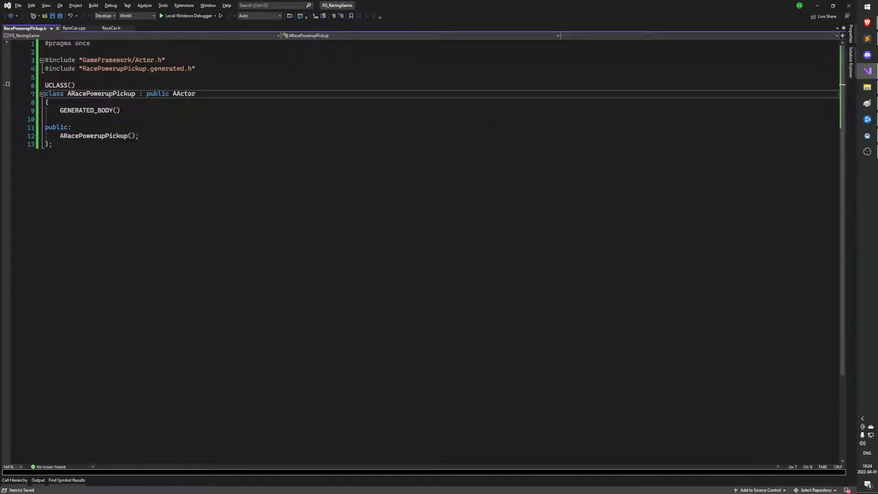
pyautogui.press('Down')
pyautogui.press('Down')
pyautogui.press('Down')
pyautogui.press('Down')
pyautogui.press('Down')
pyautogui.press('Down')
pyautogui.press('Left')
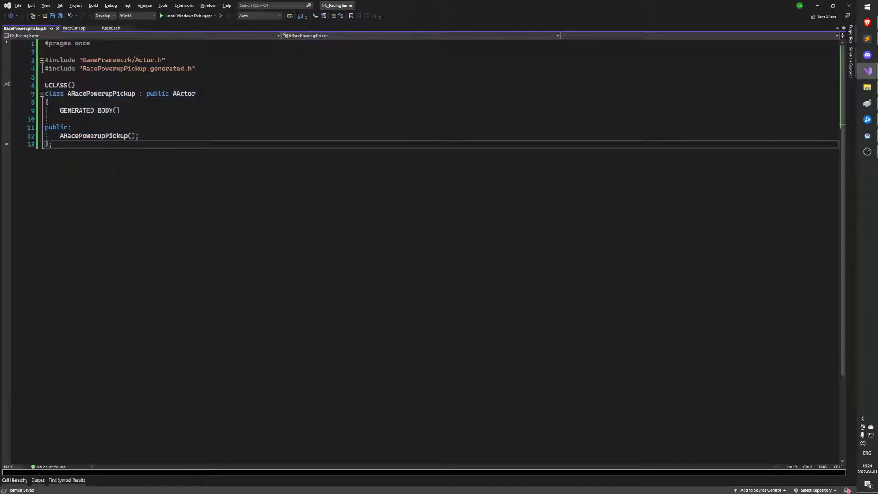
# Step: Close RaceCar.cpp and RaceCar.h, then open RacePowerupPickup.cpp in a pane beside the header
pyautogui.middleClick(81, 29)
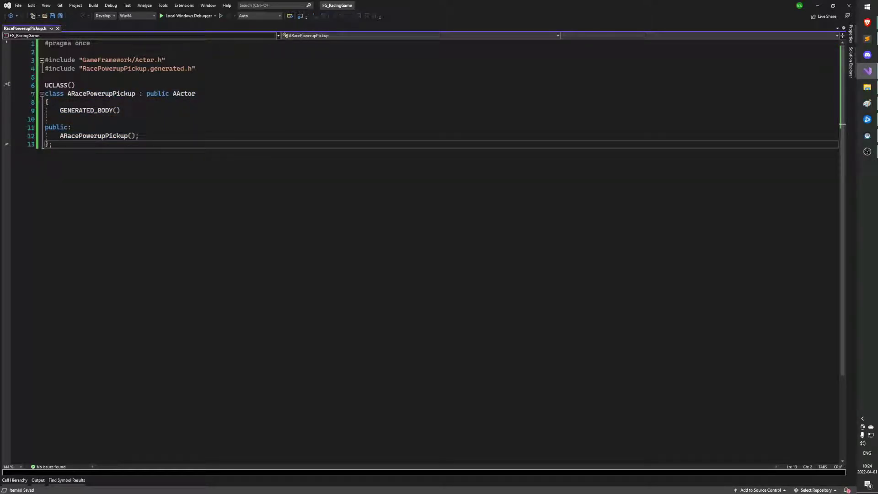
pyautogui.middleClick(81, 29)
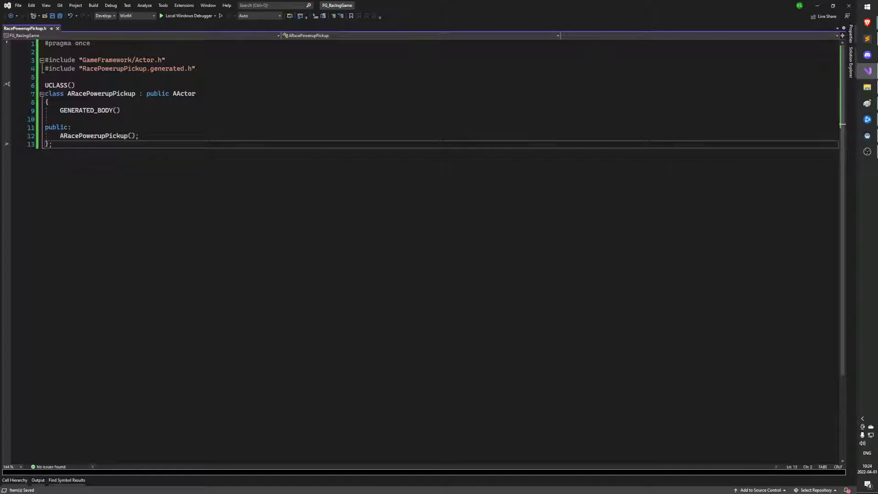
pyautogui.click(850, 61)
pyautogui.doubleClick(788, 177)
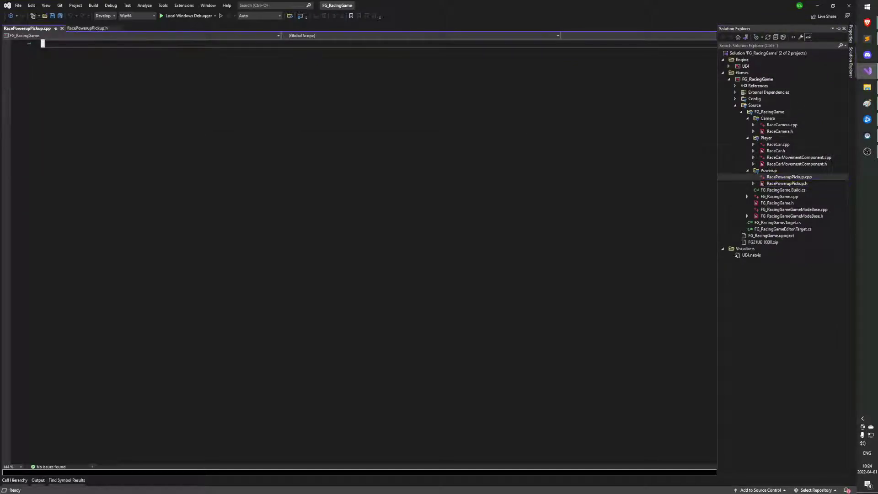
pyautogui.moveTo(32, 28); pyautogui.dragTo(436, 250)
# Step: Copy the ARacePowerupPickup constructor declaration from the header, keeping its trailing semicolon
pyautogui.click(139, 136)
pyautogui.press('BackSpace')
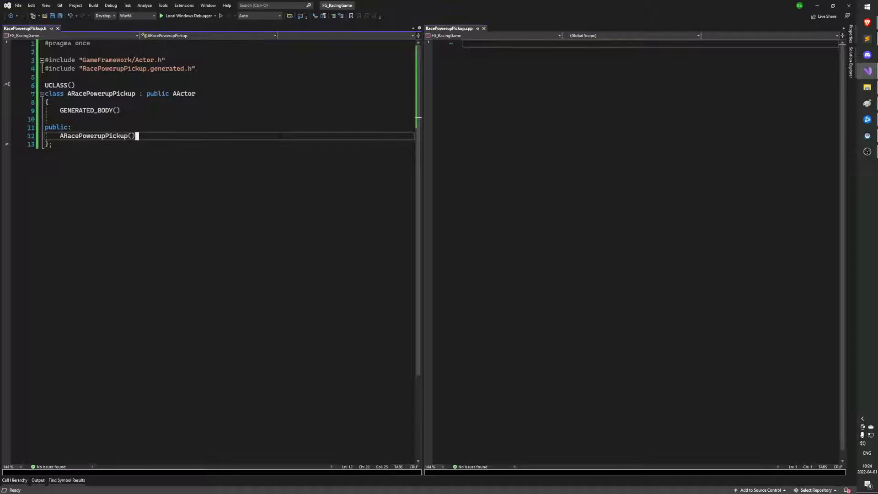
pyautogui.write(';')
pyautogui.hotkey('ctrl', 'c')
pyautogui.hotkey('ctrl', 'Tab')
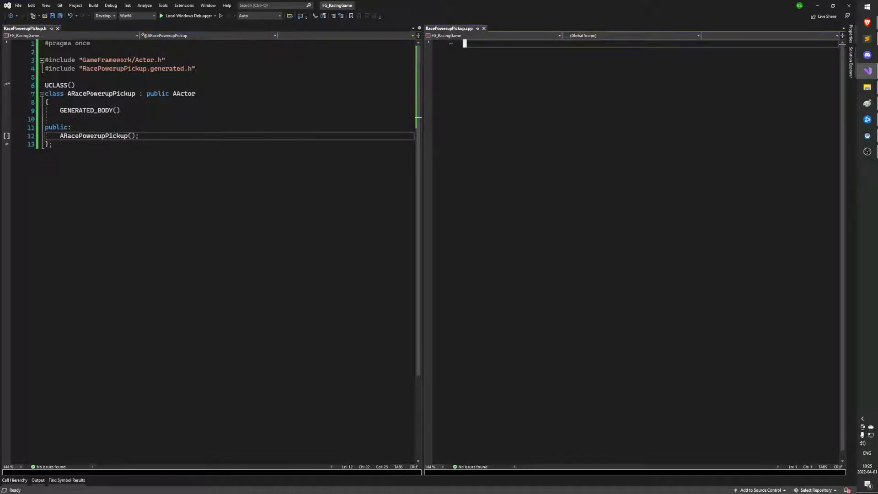
# Step: Paste the declaration into RacePowerupPickup.cpp under #include "RacePowerupPickup.h" and give it empty braces
pyautogui.hotkey('ctrl', 'v')
pyautogui.write('O#include "Race')
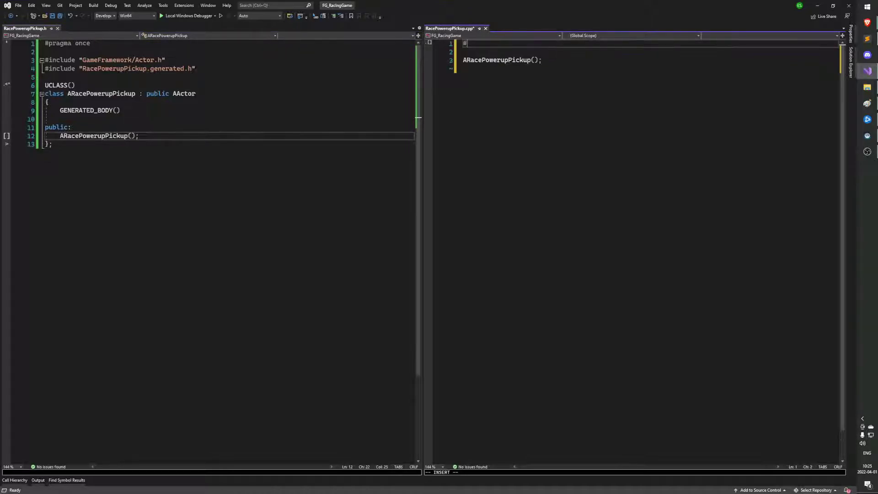
pyautogui.write('PowerupPickup.h')
pyautogui.press('Escape')
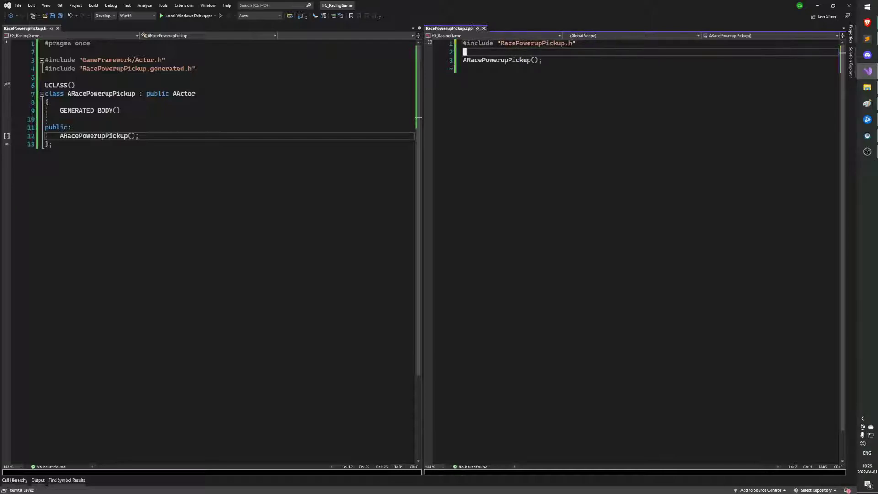
pyautogui.press('j')
pyautogui.press('j')
pyautogui.press('$')
pyautogui.write('xo{')
pyautogui.press('Return')
# Step: Qualify it as ARacePowerupPickup::ARacePowerupPickup() and save the source file
pyautogui.press('Escape')
pyautogui.write('kk')
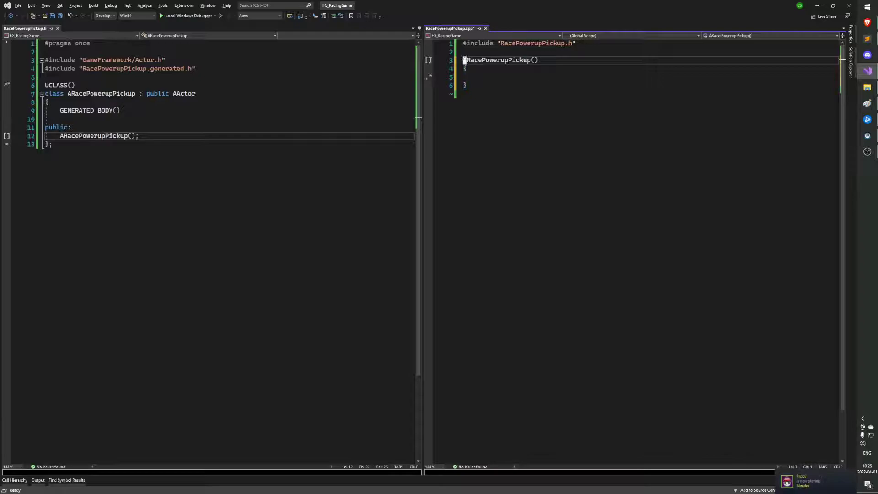
pyautogui.write('iARacePowerupPickup::')
pyautogui.press('Escape')
pyautogui.press('j')
pyautogui.press('j')
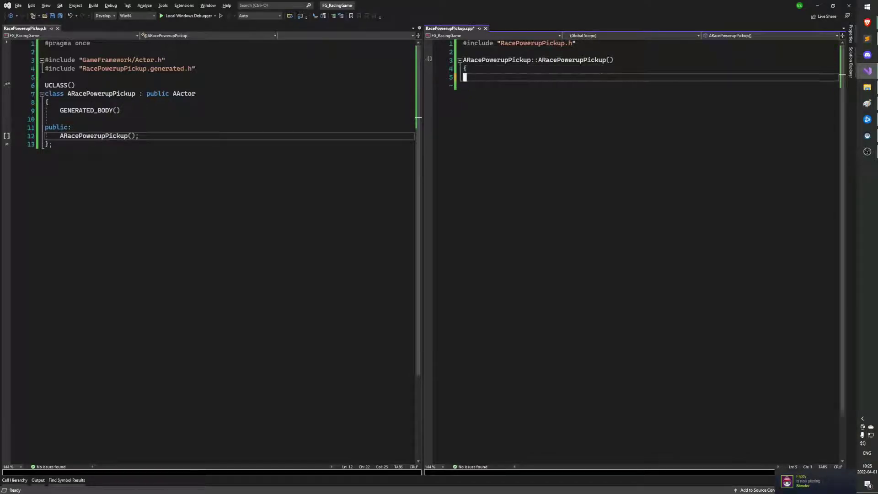
pyautogui.press('S')
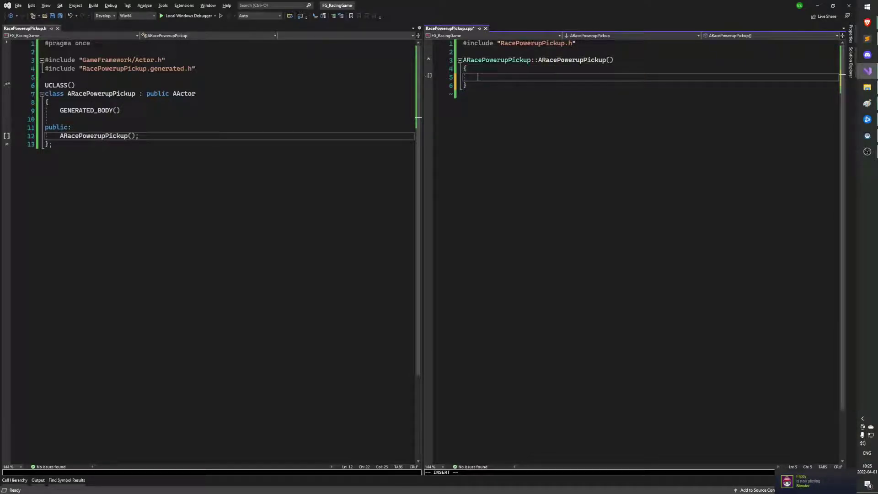
pyautogui.press('Escape')
pyautogui.press('j')
pyautogui.hotkey('ctrl', 's')
pyautogui.hotkey('ctrl', 'Tab')
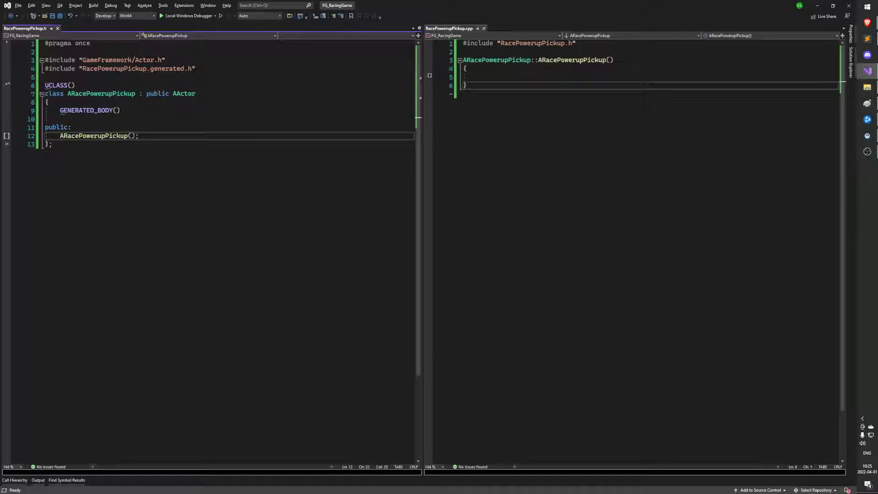
# Step: Add a UPROPERTY(VisibleAnywhere) line followed by a USphereComponent member line in the header
pyautogui.press('o')
pyautogui.press('Return')
pyautogui.write('UPROPERTY')
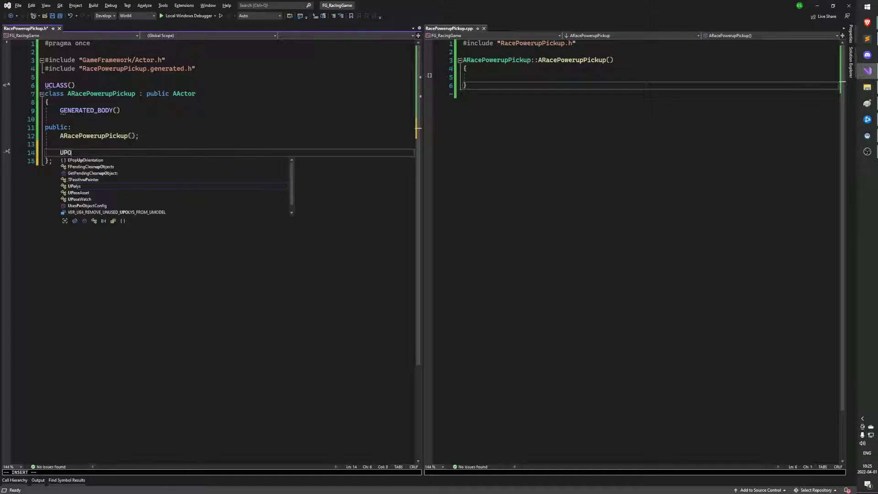
pyautogui.write('(Visibl')
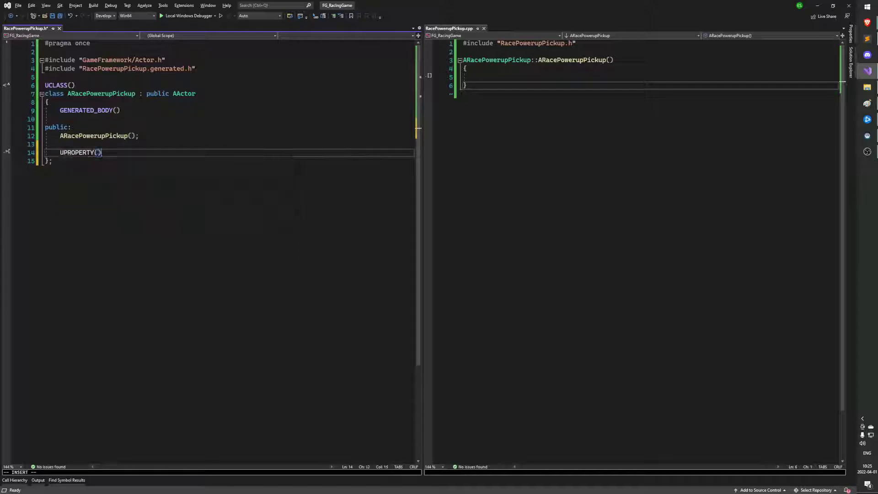
pyautogui.write('eAnywhere)')
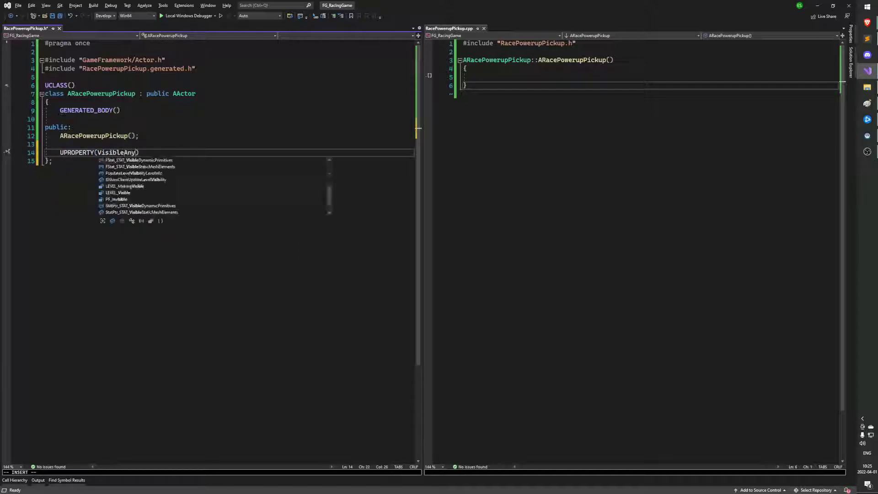
pyautogui.press('Return')
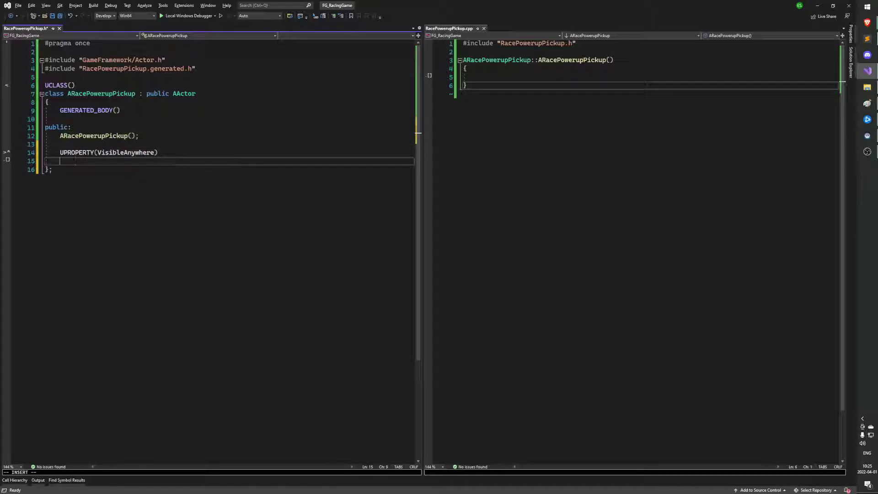
pyautogui.press('BackSpace')
pyautogui.write('USphereCom')
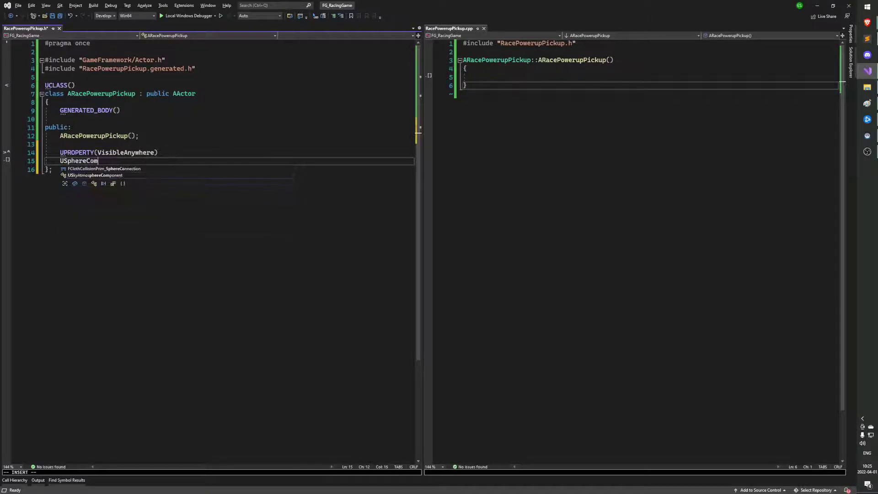
pyautogui.write('ponent')
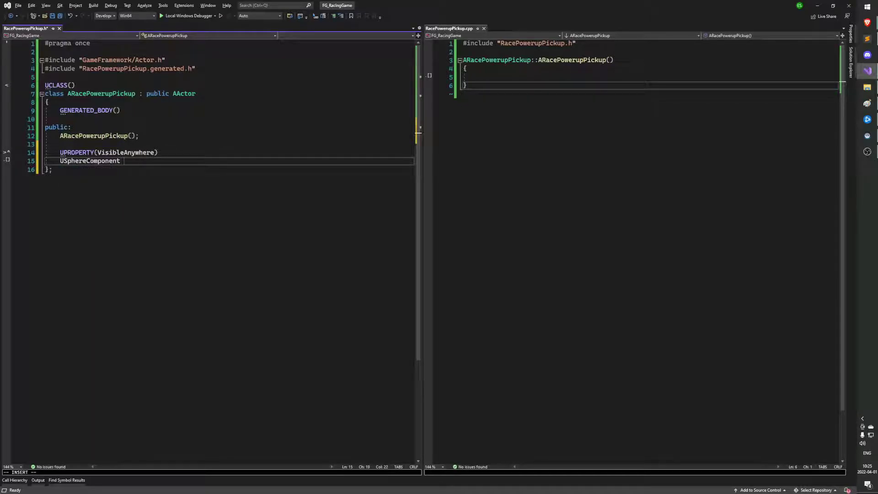
pyautogui.press('Escape')
pyautogui.press('k')
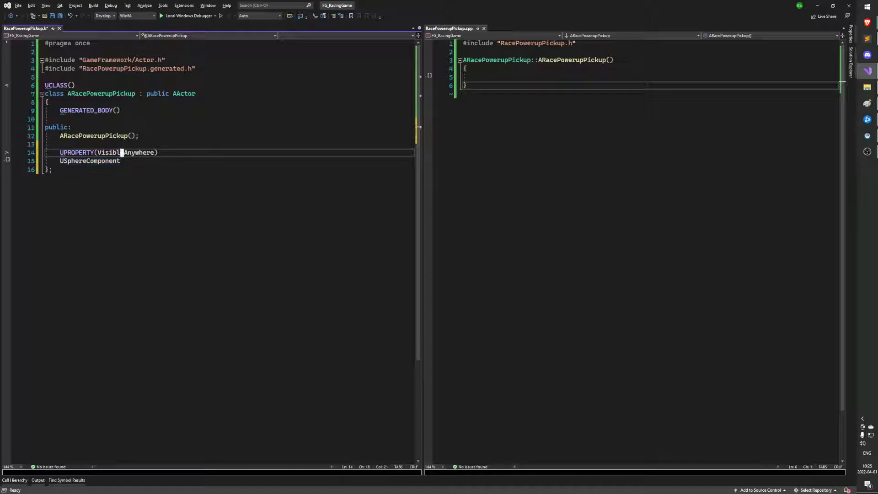
pyautogui.press('j')
pyautogui.press('k')
pyautogui.press('k')
# Step: Declare UPROPERTY(VisibleAnywhere) USceneComponent Root; above it and save the header
pyautogui.press('o')
pyautogui.press('Return')
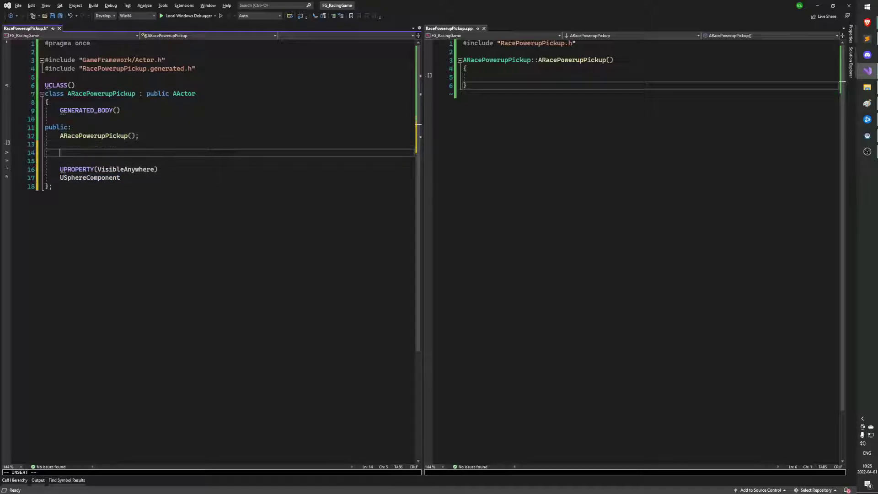
pyautogui.press('Up')
pyautogui.write('UPROPERTY()')
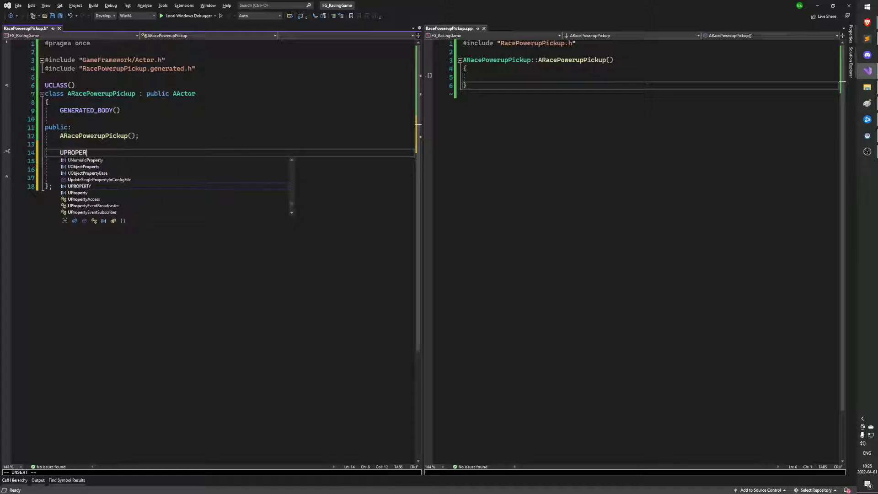
pyautogui.press('BackSpace')
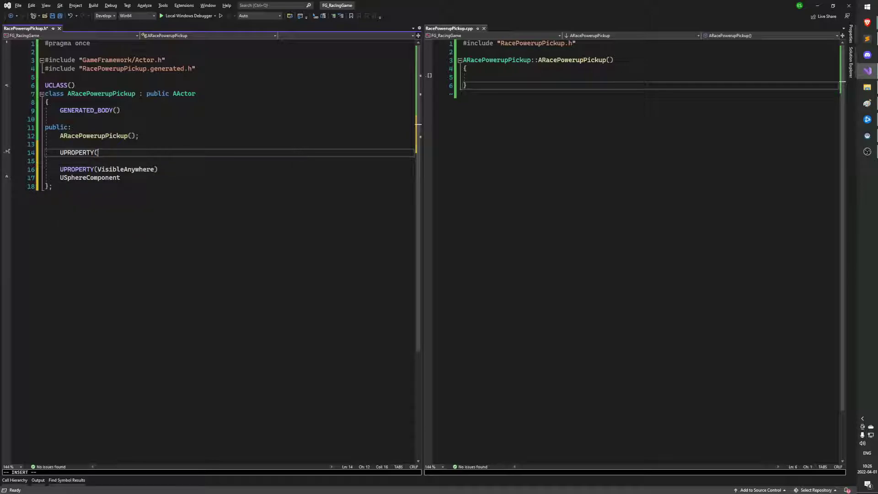
pyautogui.write('VisibleAnywhere)')
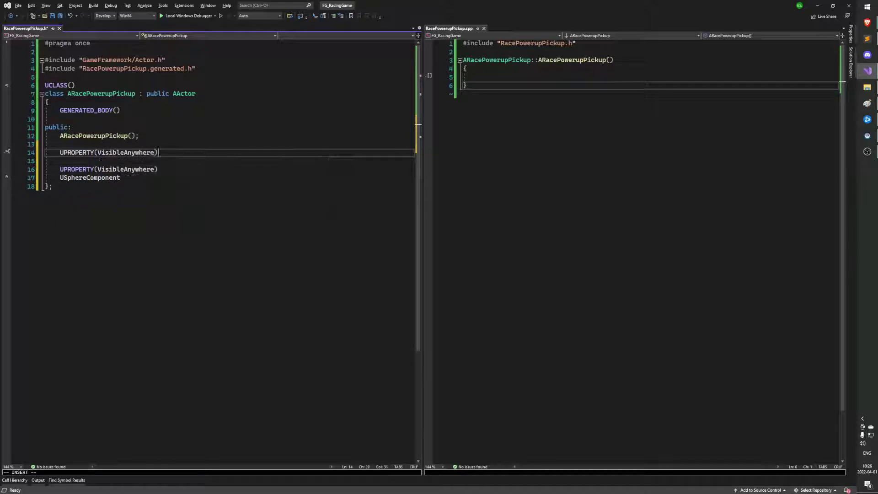
pyautogui.press('Return')
pyautogui.press('BackSpace')
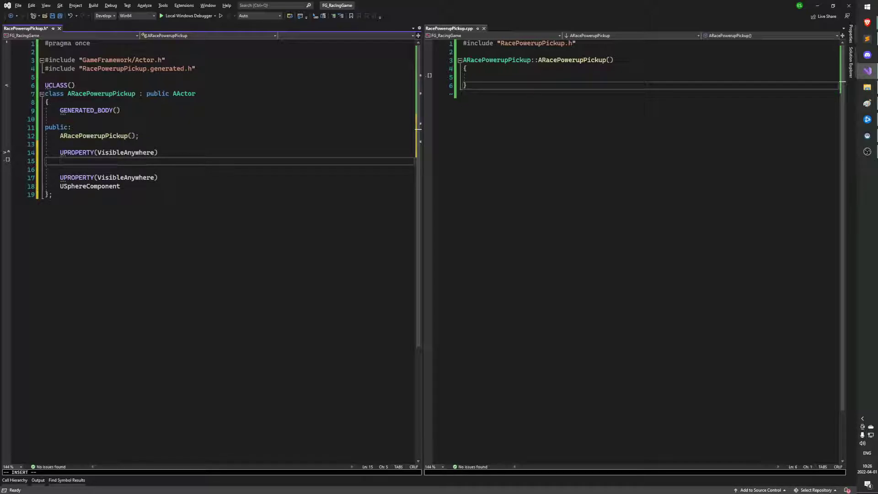
pyautogui.write('US')
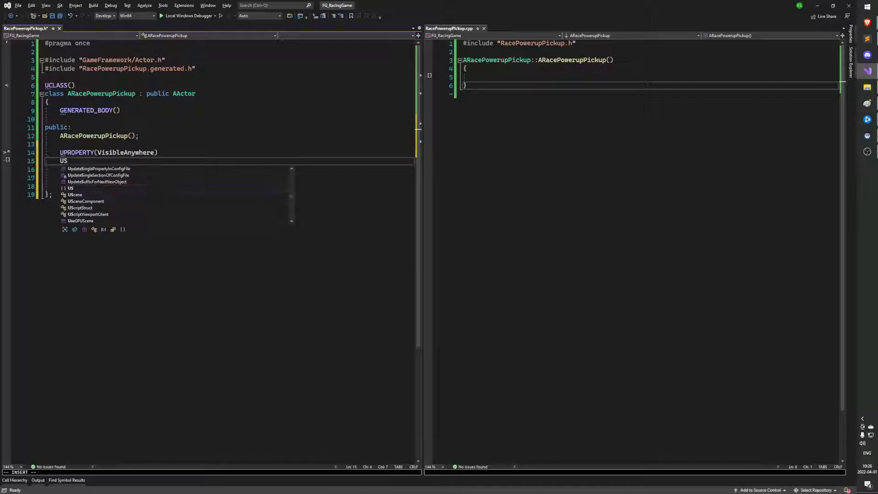
pyautogui.write('ceneComponent')
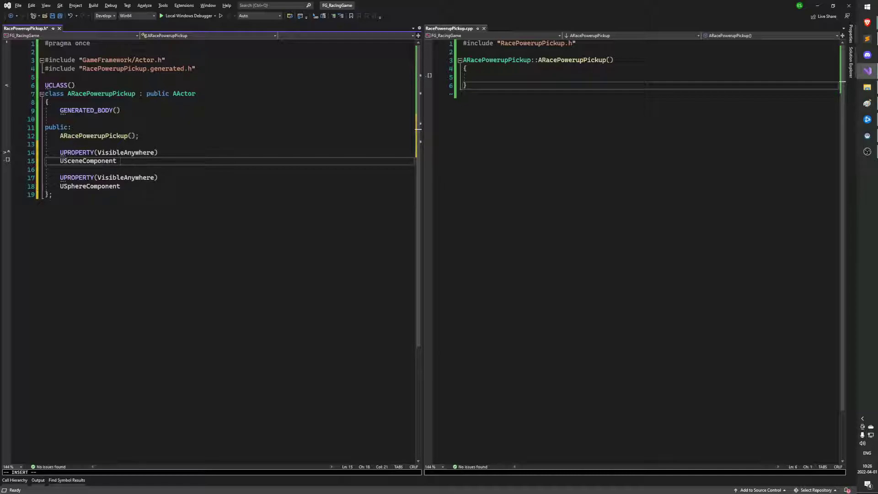
pyautogui.write('Root;')
pyautogui.press('Escape')
pyautogui.press('j')
pyautogui.hotkey('ctrl', 's')
# Step: Fix Root's indentation, rewrite the sphere line as USphereComponent Sphere;, and select the Root declaration
pyautogui.press('k')
pyautogui.press('less')
pyautogui.press('less')
pyautogui.press('j')
pyautogui.press('j')
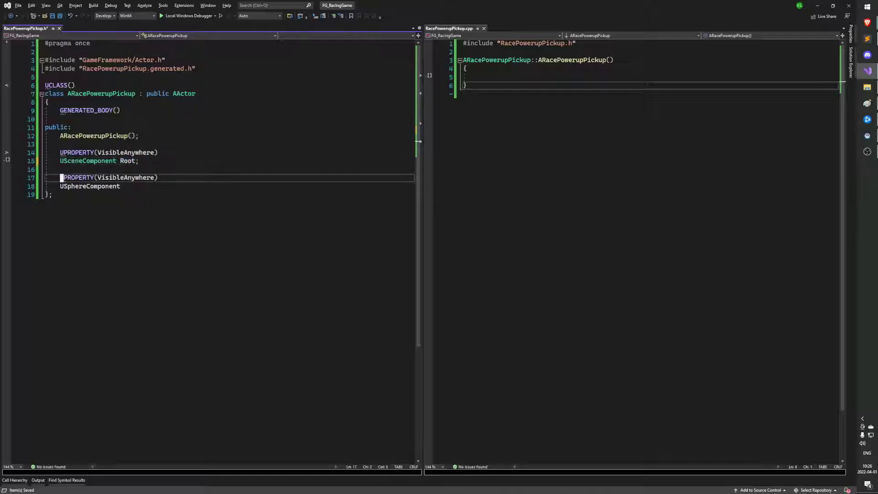
pyautogui.press('j')
pyautogui.press('c')
pyautogui.press('c')
pyautogui.write('USphereComponent ')
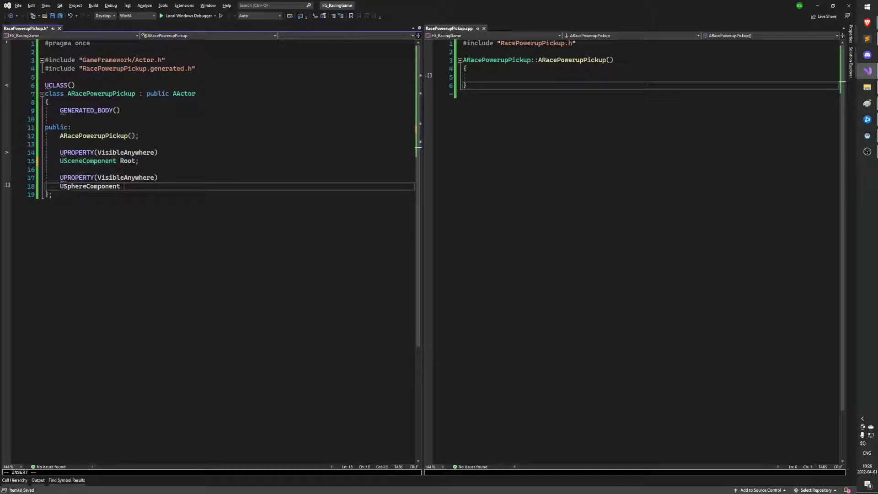
pyautogui.write('Sphere;')
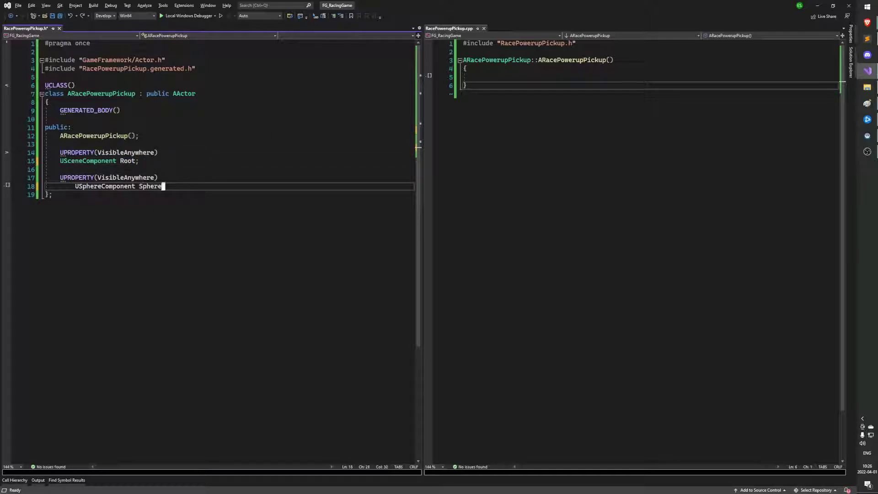
pyautogui.press('Escape')
pyautogui.press('j')
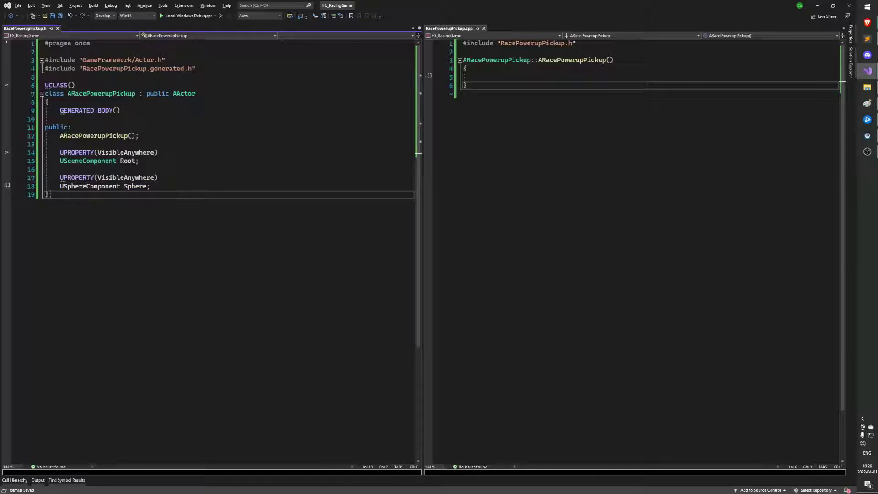
pyautogui.press('k')
pyautogui.press('k')
pyautogui.press('k')
pyautogui.press('k')
pyautogui.press('^')
pyautogui.press('v')
pyautogui.press('$')
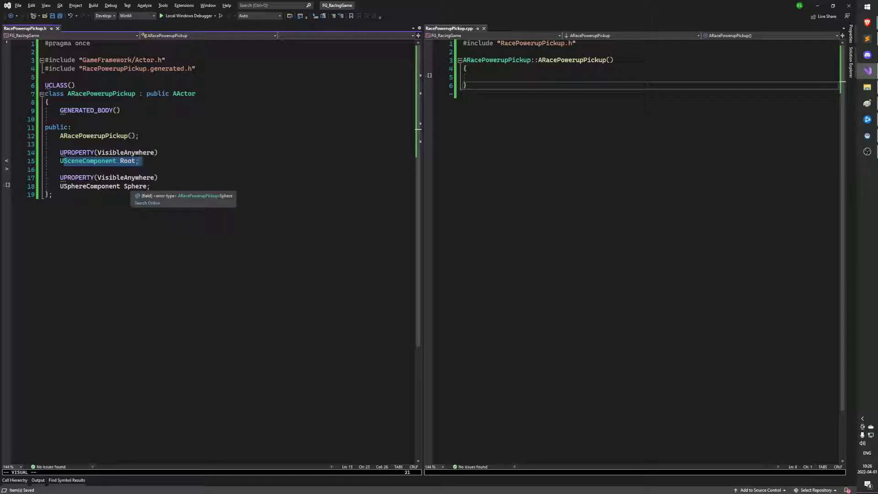
pyautogui.scroll(-1, 137, 185)
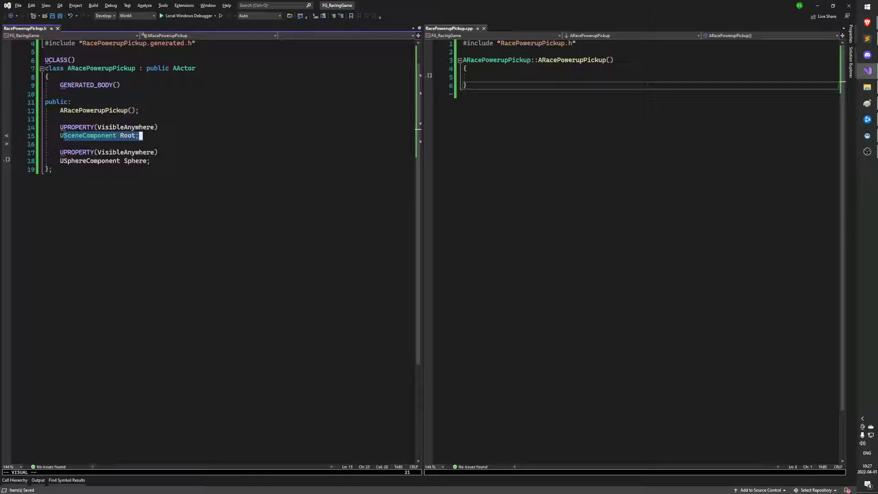
pyautogui.press('Escape')
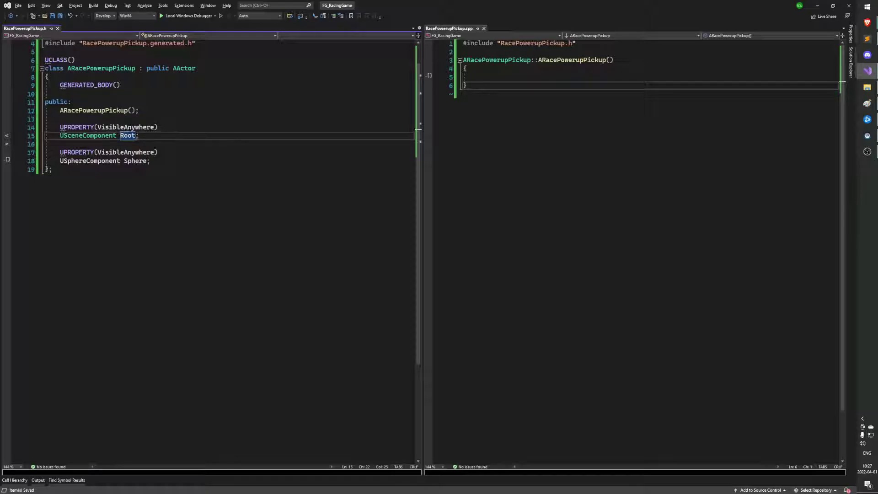
pyautogui.press('Down')
pyautogui.press('Up')
# Step: Create Root with CreateDefaultSubobject<USceneComponent>(TEXT("Root")) and set RootComponent = Root
pyautogui.click(464, 77)
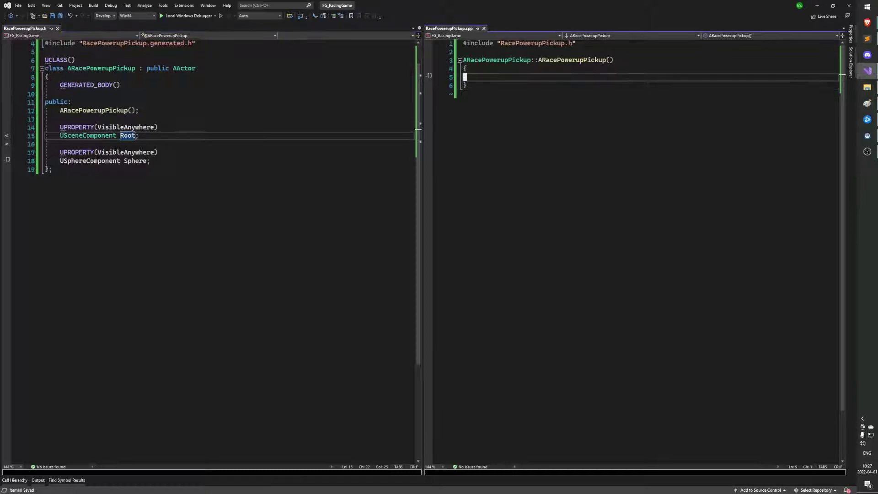
pyautogui.write('i')
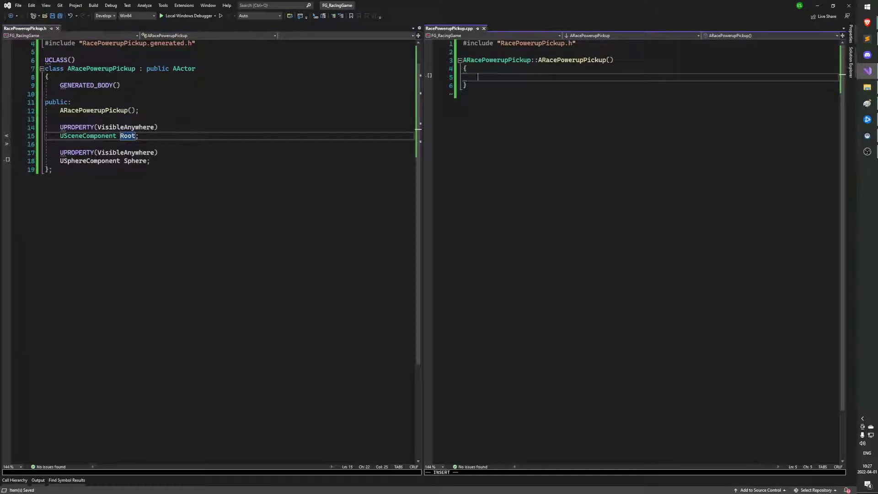
pyautogui.write('Root = CreateD')
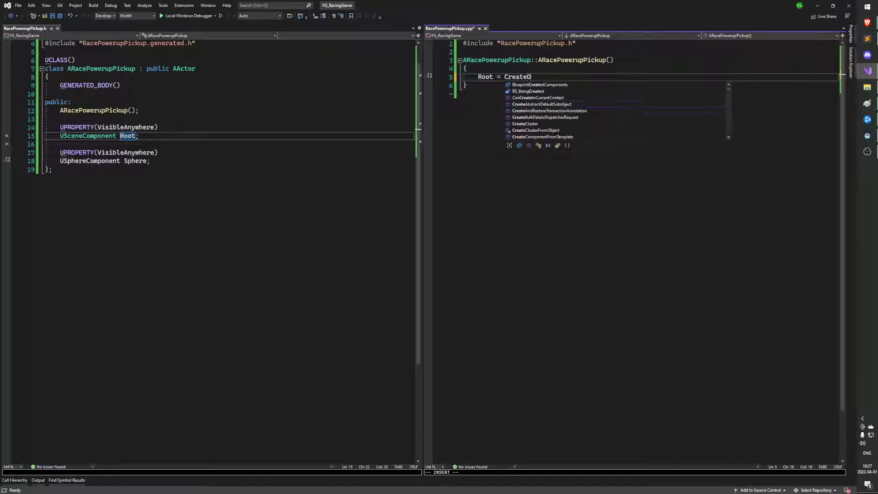
pyautogui.write('efaultSubobject')
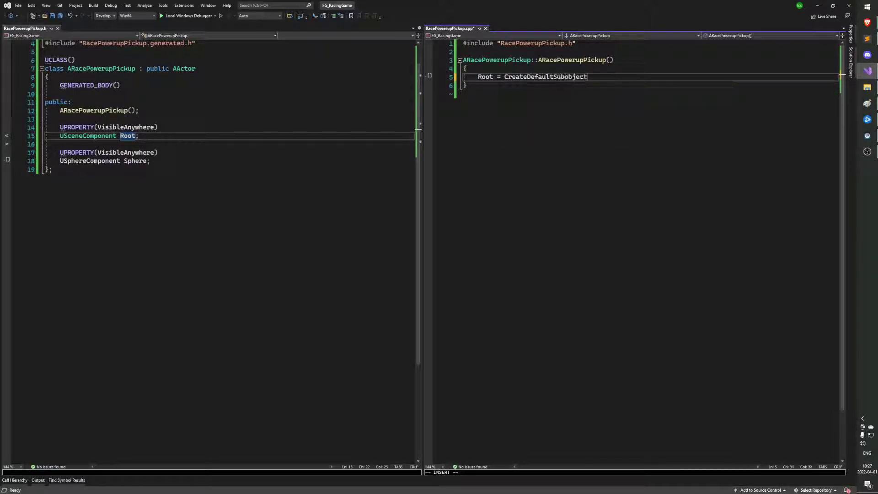
pyautogui.write('<USceneComp')
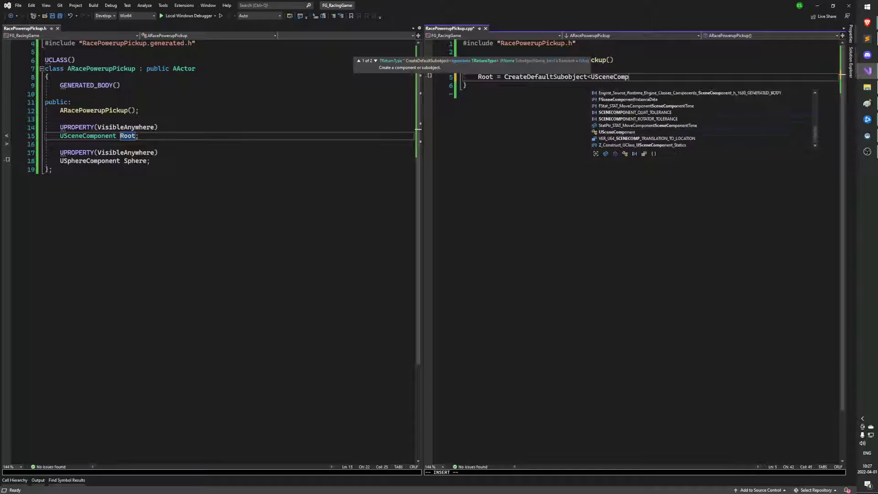
pyautogui.write('onent>(TEXT("Root')
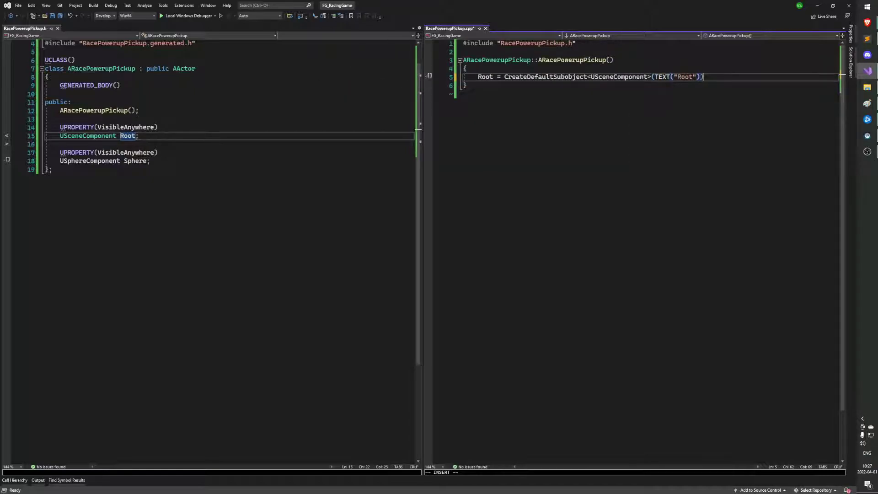
pyautogui.press('End')
pyautogui.press('Escape')
pyautogui.hotkey('ctrl', 's')
pyautogui.hotkey('shift', 'a')
pyautogui.write(';')
pyautogui.press('Return')
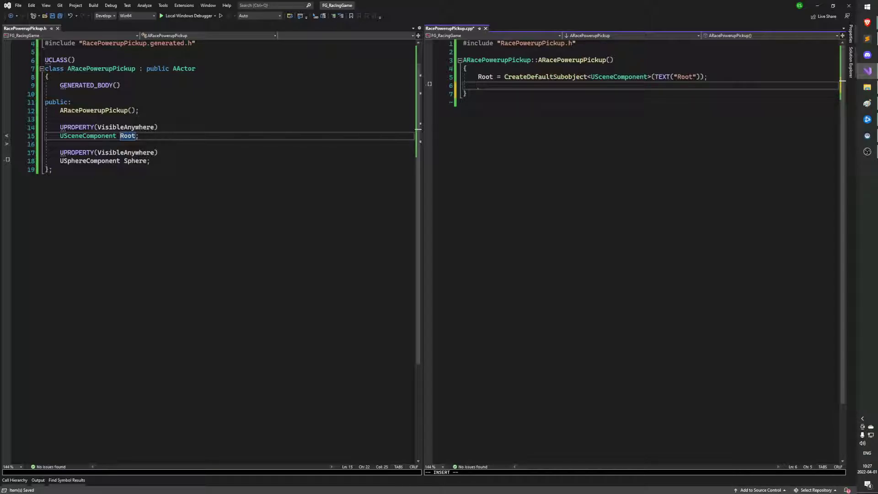
pyautogui.write('RootComp')
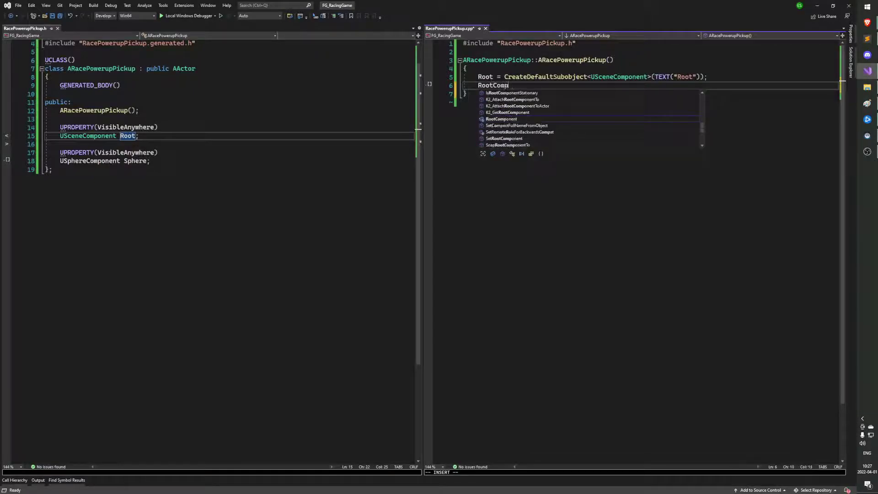
pyautogui.write('onent = Root')
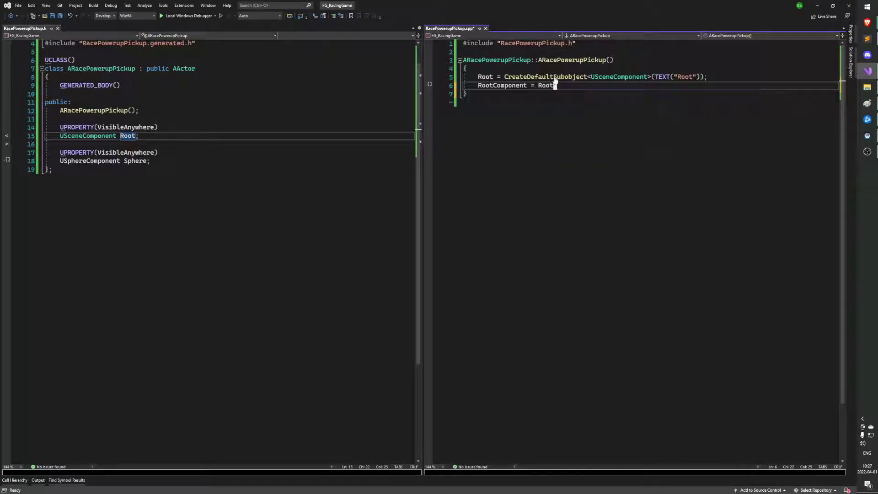
pyautogui.write(';')
pyautogui.press('Return')
pyautogui.press('Return')
# Step: Create Sphere via CreateDefaultSubobject<USphereComponent>(TEXT("Sphere")), attach it to Root, and save
pyautogui.write('Sphere = CreateF')
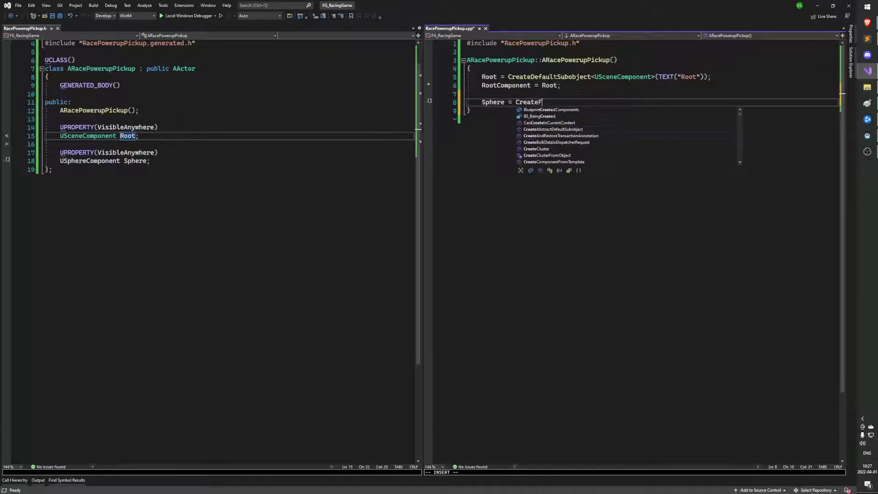
pyautogui.press('BackSpace')
pyautogui.write('DefaultSubobject<')
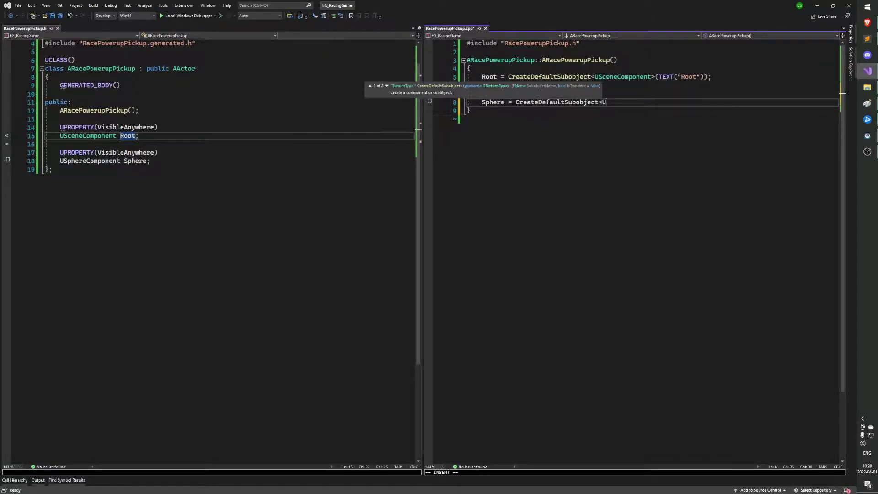
pyautogui.write('USphereCompo')
pyautogui.write('nent>(TEXT("')
pyautogui.write('Sphere");')
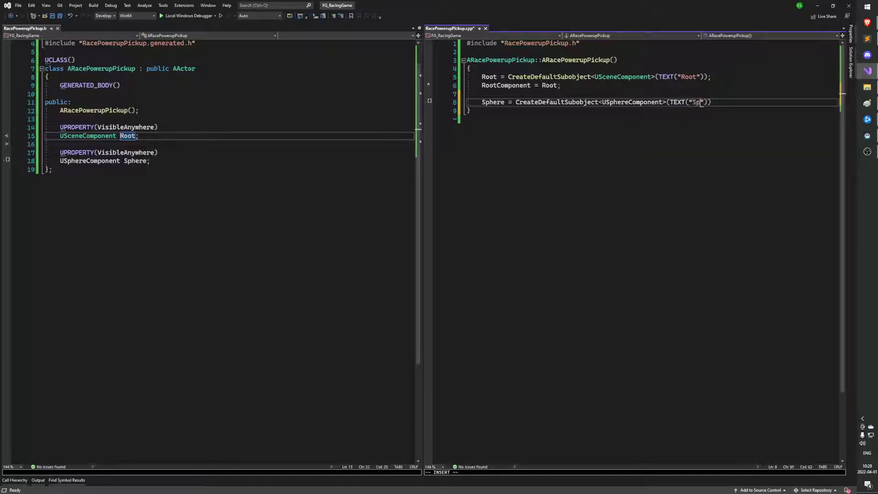
pyautogui.press('BackSpace')
pyautogui.write(');')
pyautogui.press('Return')
pyautogui.write('Sph')
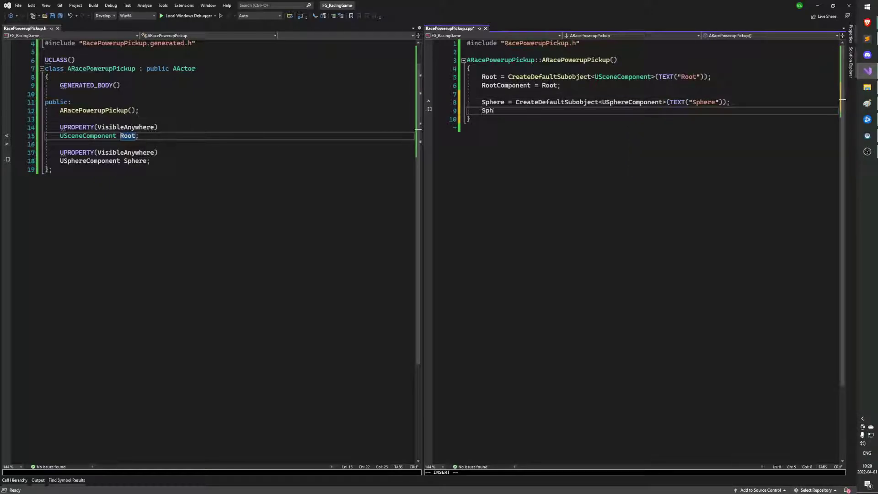
pyautogui.write('ere->SetupAttach')
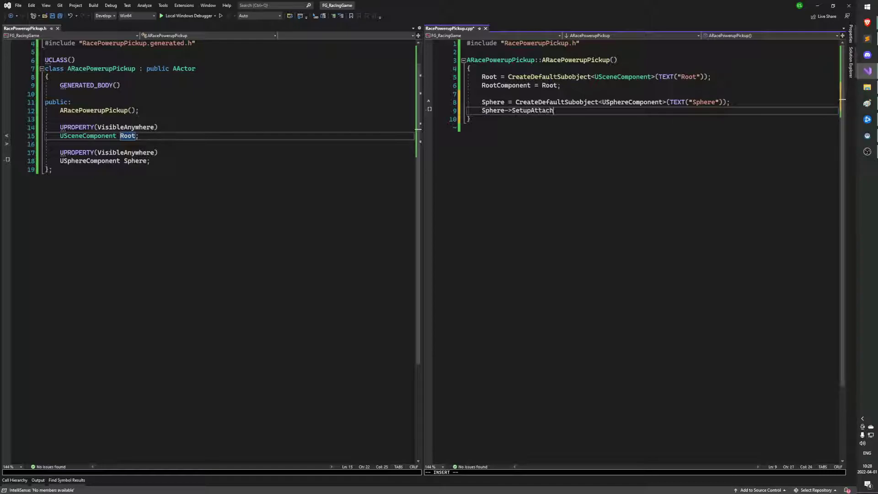
pyautogui.write('ment(Root);')
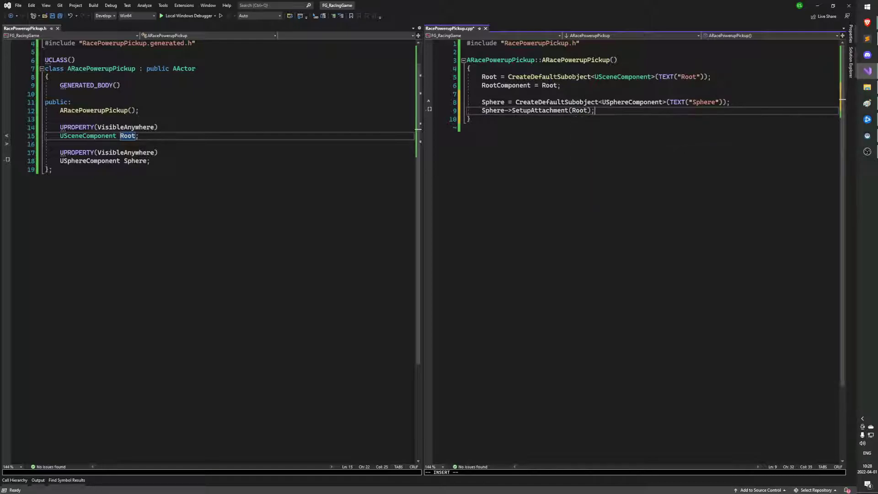
pyautogui.click(466, 119)
pyautogui.hotkey('ctrl', 's')
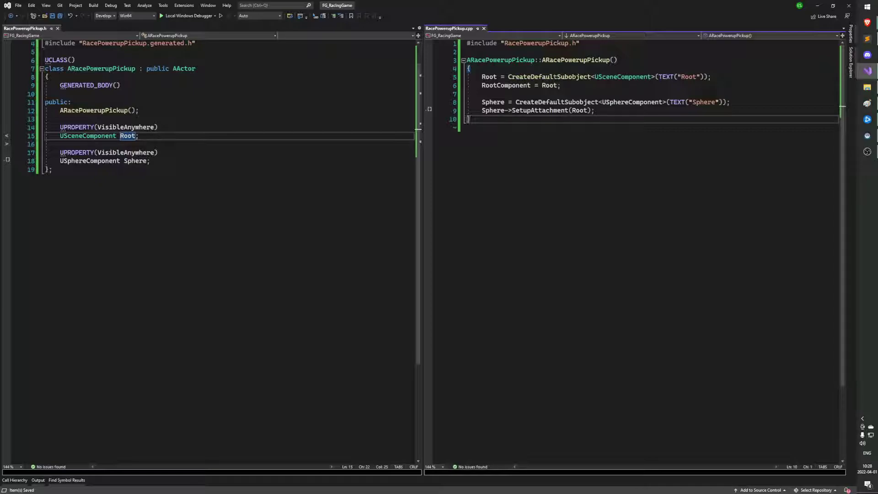
pyautogui.moveTo(548, 77)
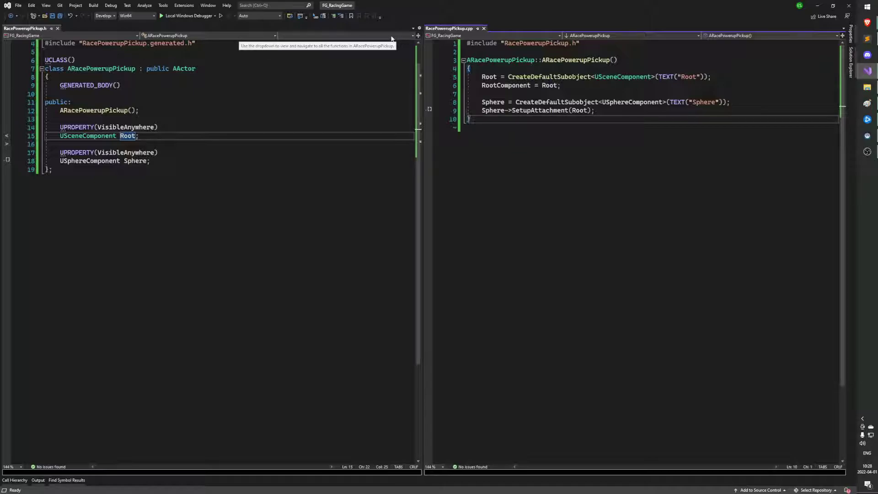
# Step: Save the .cpp file and run a first build of the project
pyautogui.hotkey('ctrl', '-')
pyautogui.hotkey('ctrl', 's')
pyautogui.hotkey('ctrl', '-')
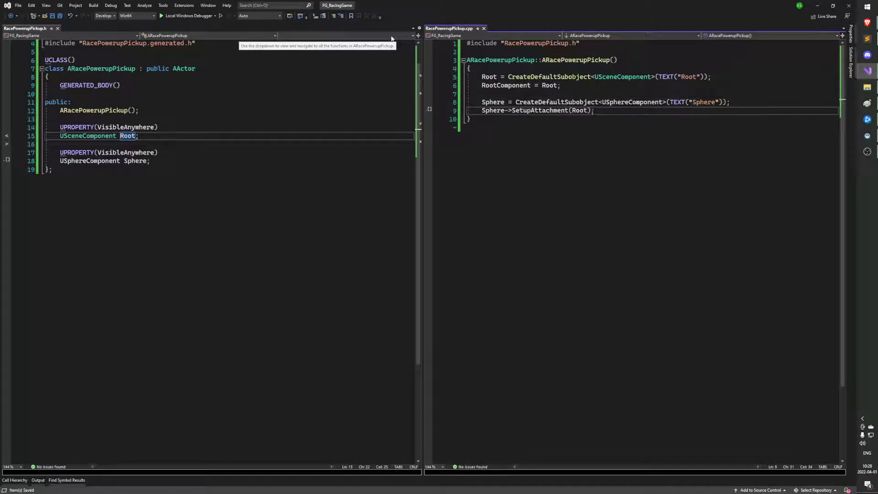
pyautogui.hotkey('ctrl', '-')
pyautogui.hotkey('ctrl', '-')
pyautogui.hotkey('ctrl', '-')
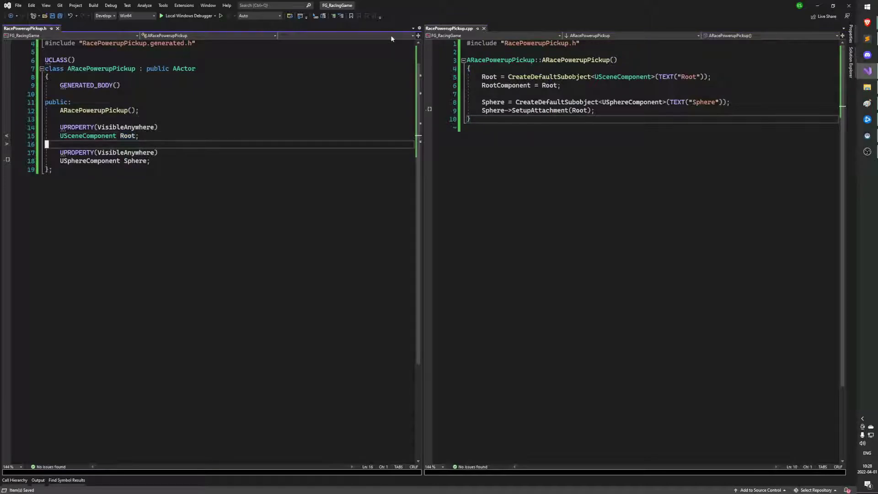
pyautogui.hotkey('ctrl', '-')
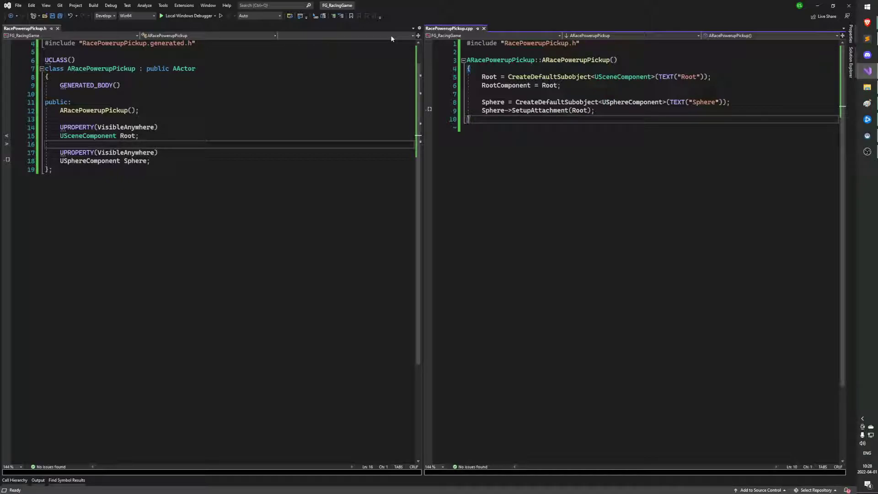
pyautogui.hotkey('ctrl', 'shift', 'b')
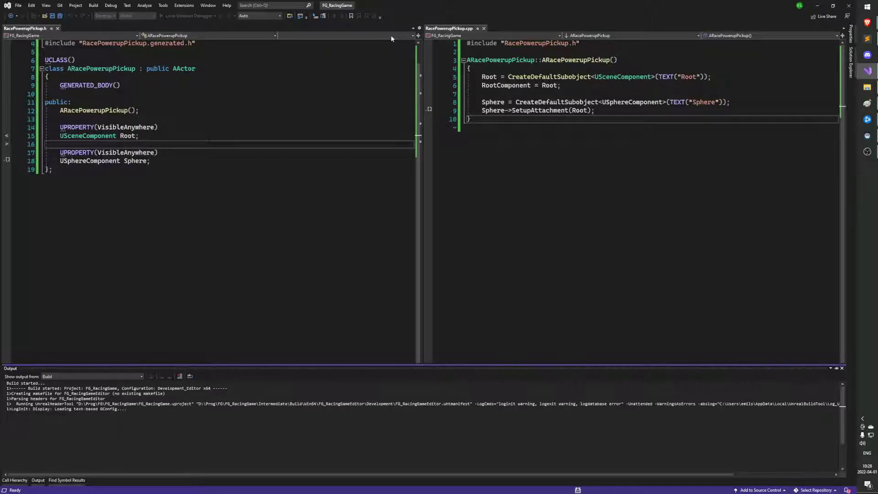
pyautogui.press('Escape')
pyautogui.press('Up')
# Step: Make Root and Sphere pointers (USceneComponent*, USphereComponent*) in the header, save, and rebuild
pyautogui.hotkey('ctrl', 'Tab')
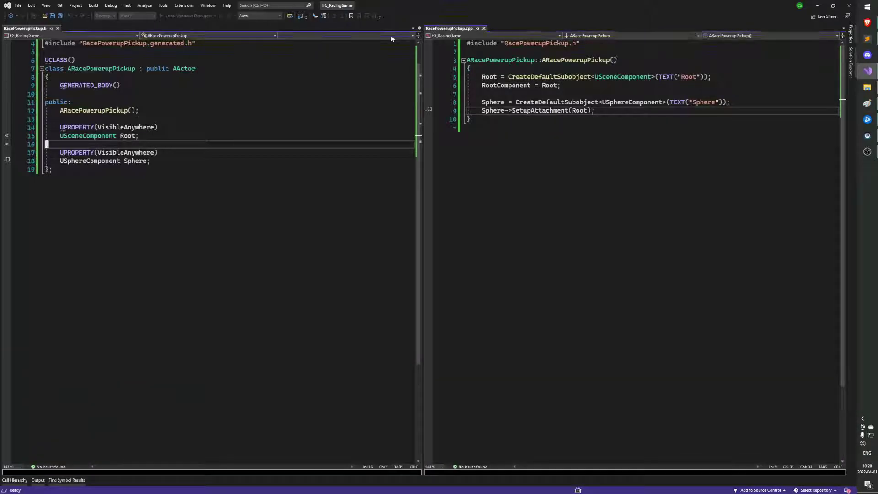
pyautogui.press('Up')
pyautogui.write(';')
pyautogui.hotkey('ctrl', 'Left')
pyautogui.hotkey('ctrl', 'Left')
pyautogui.press('Left')
pyautogui.write('*')
pyautogui.press('Down')
pyautogui.press('Down')
pyautogui.press('Down')
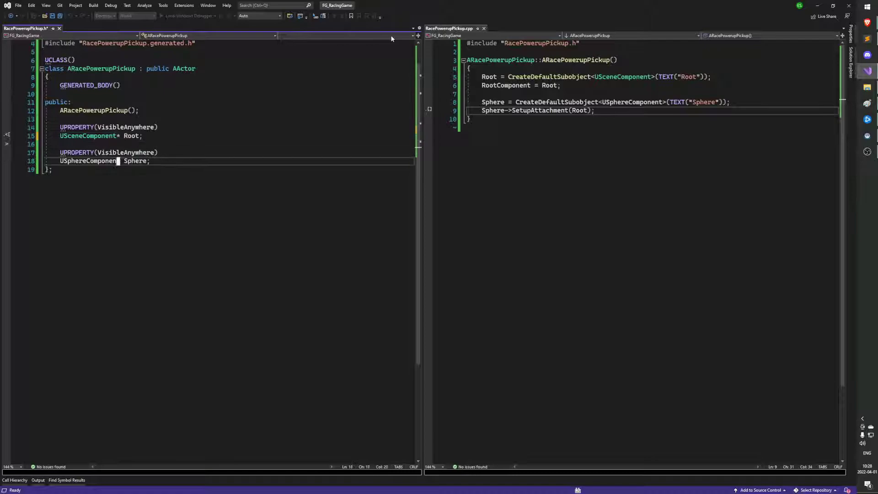
pyautogui.write('*')
pyautogui.press('Down')
pyautogui.press('Escape')
pyautogui.hotkey('ctrl', 's')
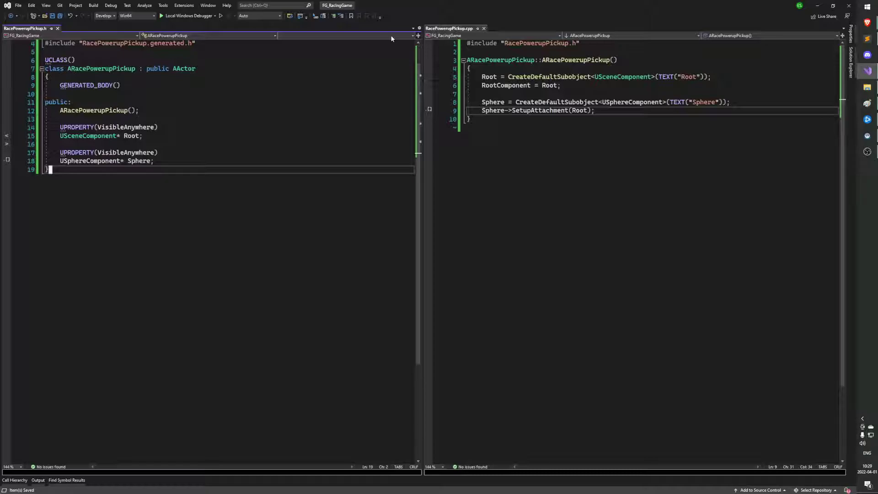
pyautogui.hotkey('ctrl', 'shift', 'b')
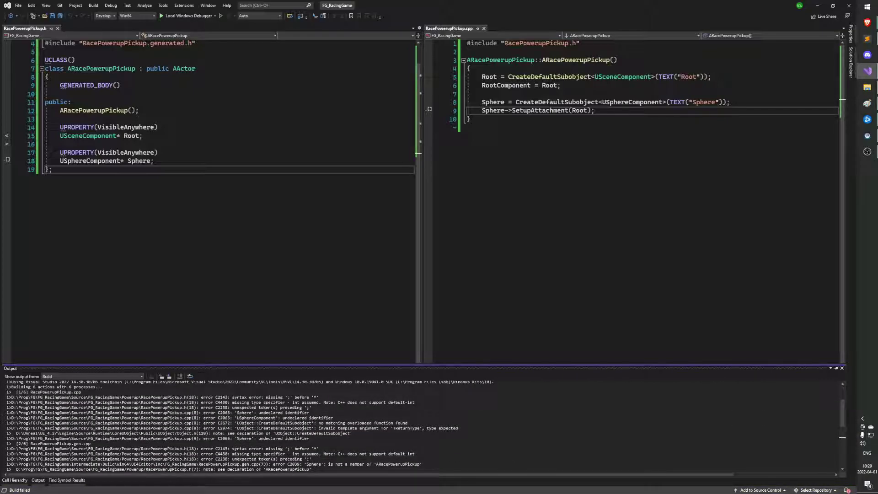
# Step: Add a 'class USphereComponent;' forward declaration below the header's includes and save
pyautogui.click(46, 52)
pyautogui.scroll(1, 210, 138)
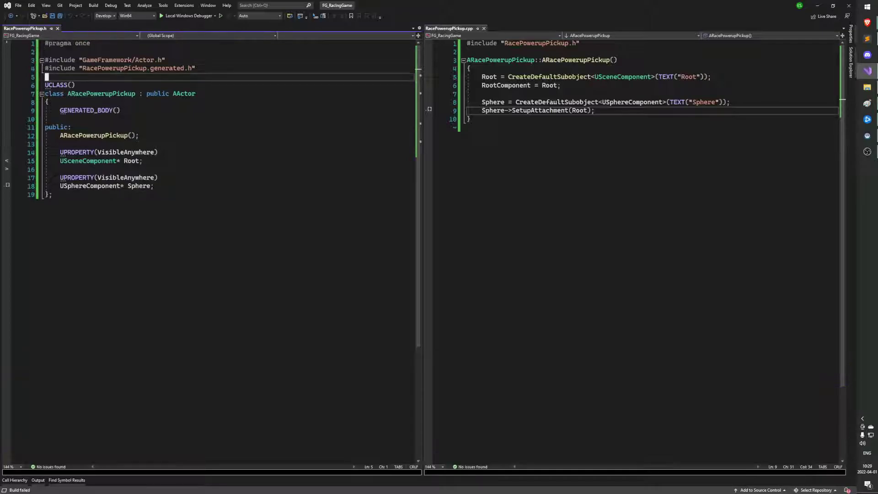
pyautogui.moveTo(60, 186); pyautogui.dragTo(126, 185)
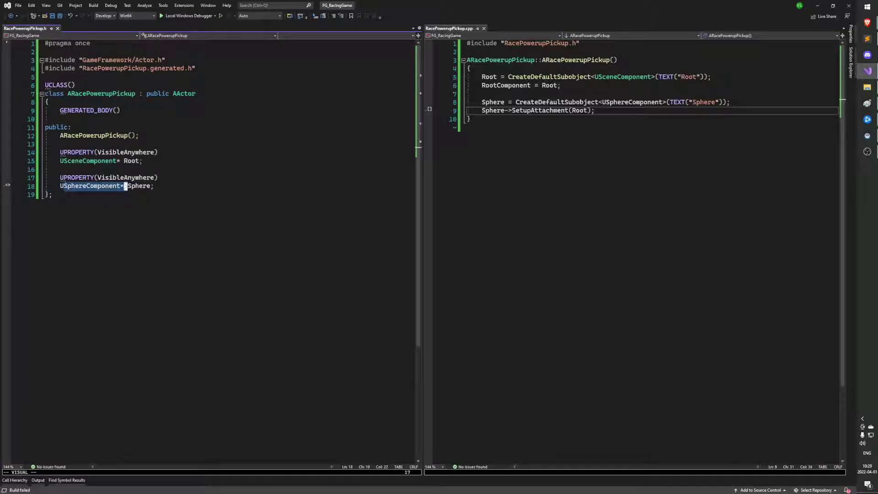
pyautogui.click(151, 77)
pyautogui.click(195, 68)
pyautogui.press('o')
pyautogui.press('Return')
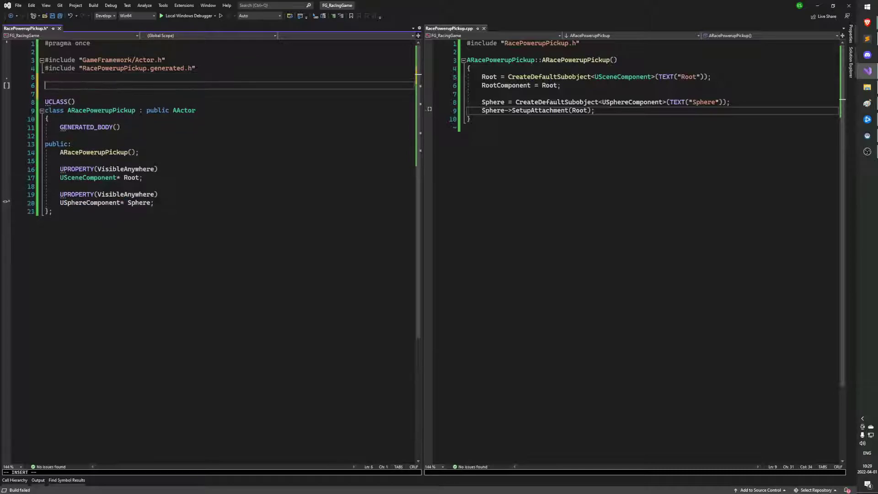
pyautogui.write('class USphere')
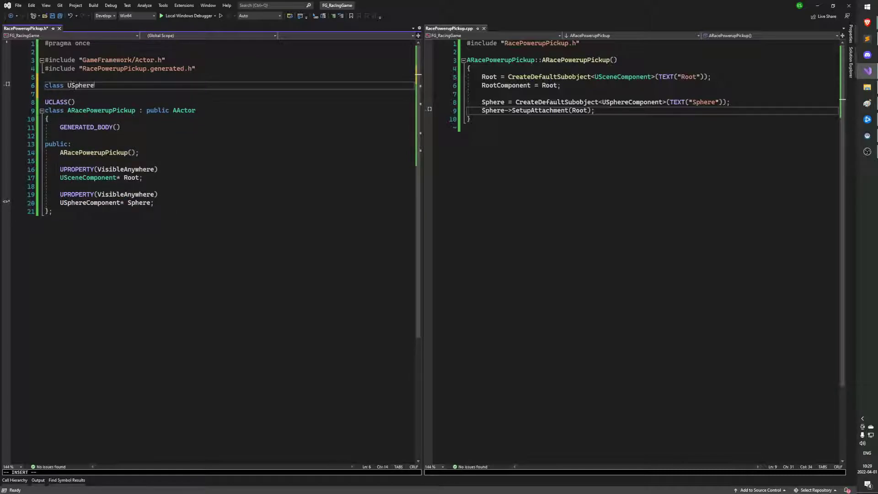
pyautogui.write('Component;')
pyautogui.press('Escape')
pyautogui.hotkey('ctrl', 's')
# Step: Replace the forward declaration with a class-qualified Sphere member declaration and save
pyautogui.press('j')
pyautogui.press('j')
pyautogui.press('j')
pyautogui.press('j')
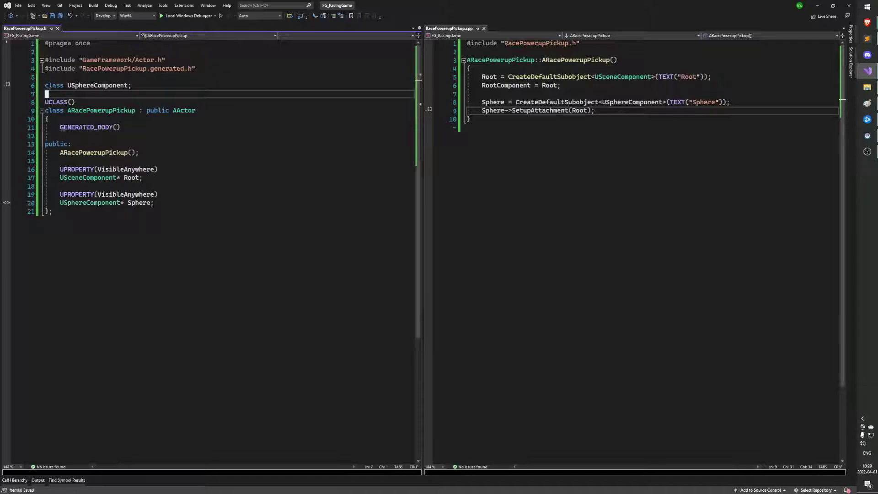
pyautogui.press('j')
pyautogui.press('j')
pyautogui.press('j')
pyautogui.press('j')
pyautogui.press('k')
pyautogui.press('k')
pyautogui.press('k')
pyautogui.press('k')
pyautogui.press('k')
pyautogui.press('k')
pyautogui.press('k')
pyautogui.press('k')
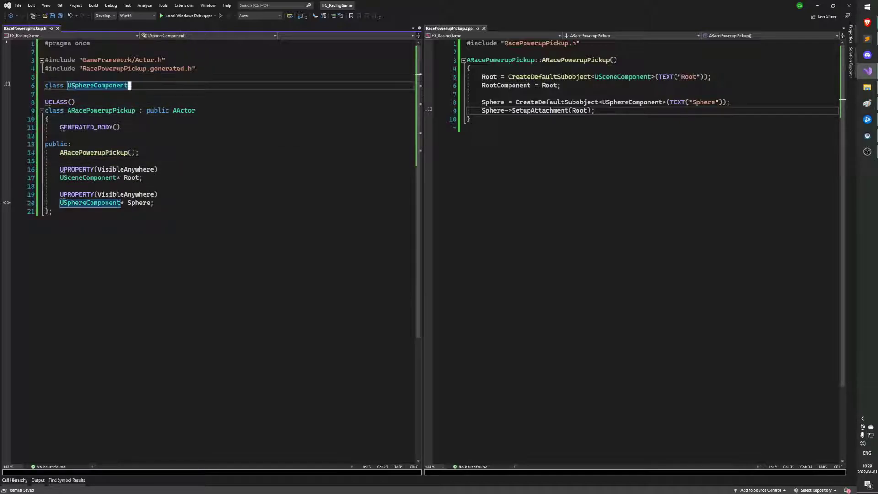
pyautogui.press('d')
pyautogui.press('d')
pyautogui.press('d')
pyautogui.press('d')
pyautogui.press('j')
pyautogui.press('j')
pyautogui.press('j')
pyautogui.press('j')
pyautogui.press('j')
pyautogui.press('j')
pyautogui.press('j')
pyautogui.press('j')
pyautogui.press('j')
pyautogui.press('j')
pyautogui.press('j')
pyautogui.write('^')
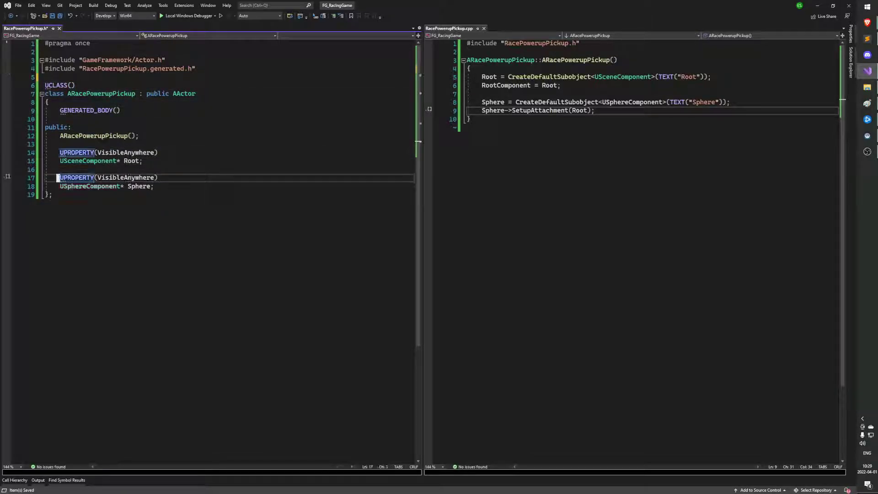
pyautogui.write('jiC')
pyautogui.press('BackSpace')
pyautogui.write('class')
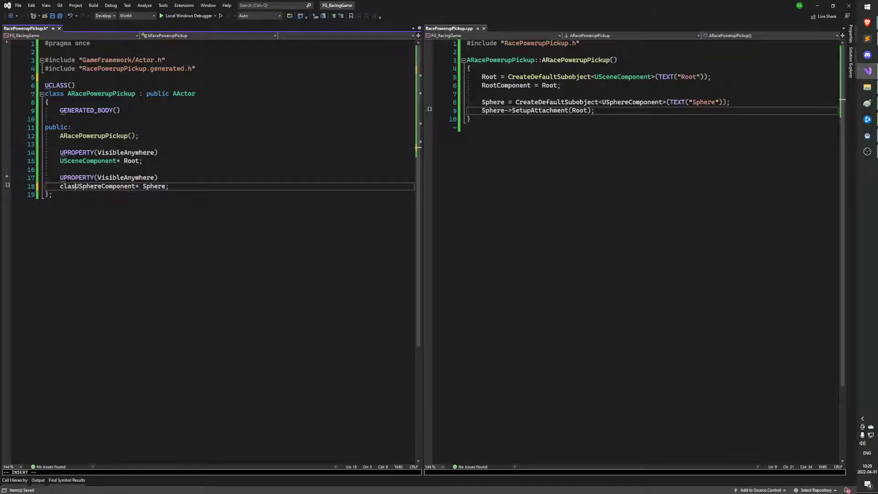
pyautogui.press('Escape')
pyautogui.hotkey('ctrl', 's')
# Step: Revert the header to the version with the USphereComponent forward declaration
pyautogui.press('j')
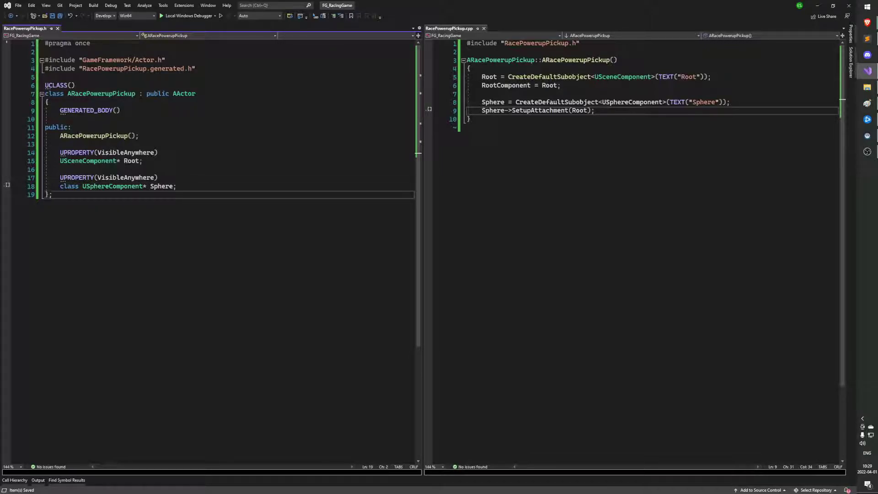
pyautogui.press('k')
pyautogui.press('0')
pyautogui.press('v')
pyautogui.press('e')
pyautogui.press('e')
pyautogui.press('l')
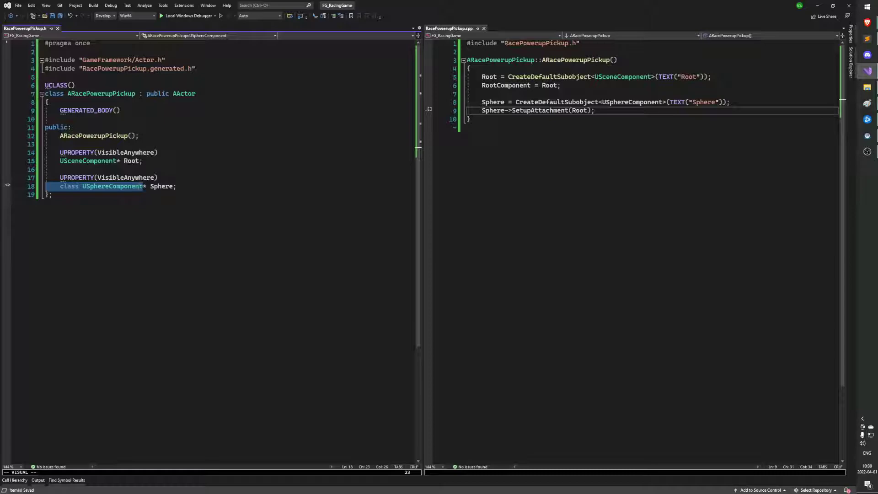
pyautogui.press('Escape')
pyautogui.press('j')
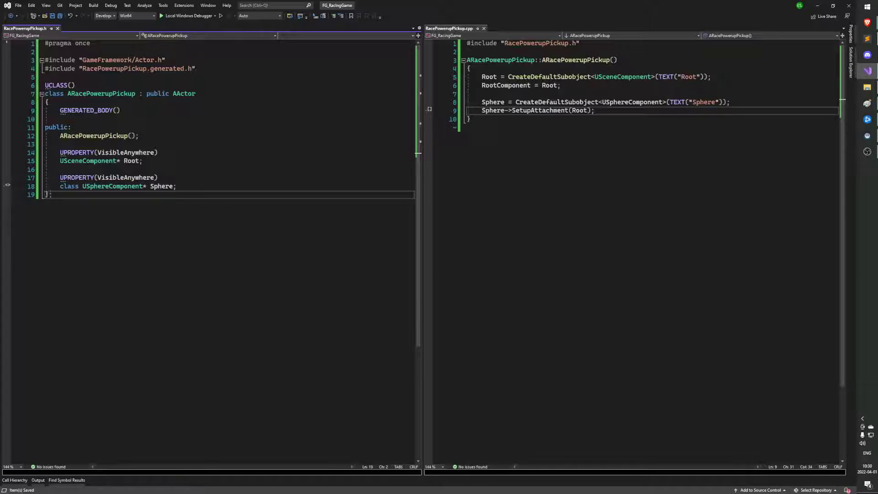
pyautogui.press('k')
pyautogui.press('d')
pyautogui.press('w')
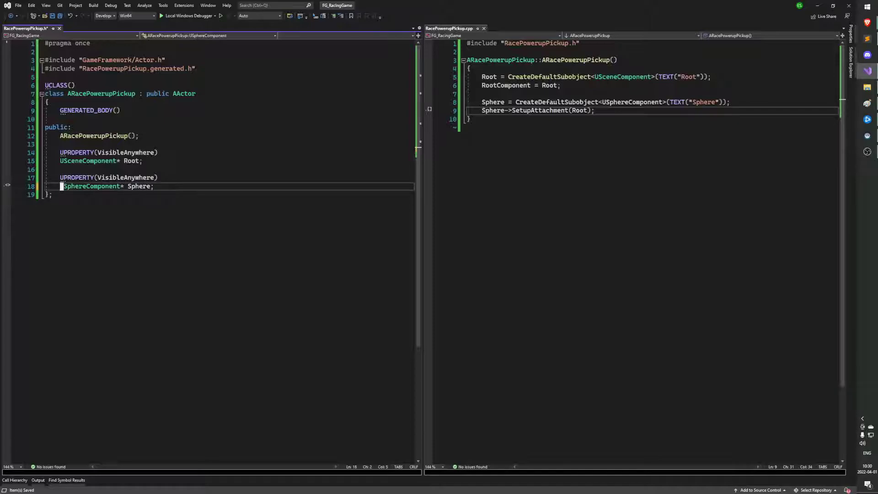
pyautogui.write('class USphereComponent;')
pyautogui.press('V')
pyautogui.press('k')
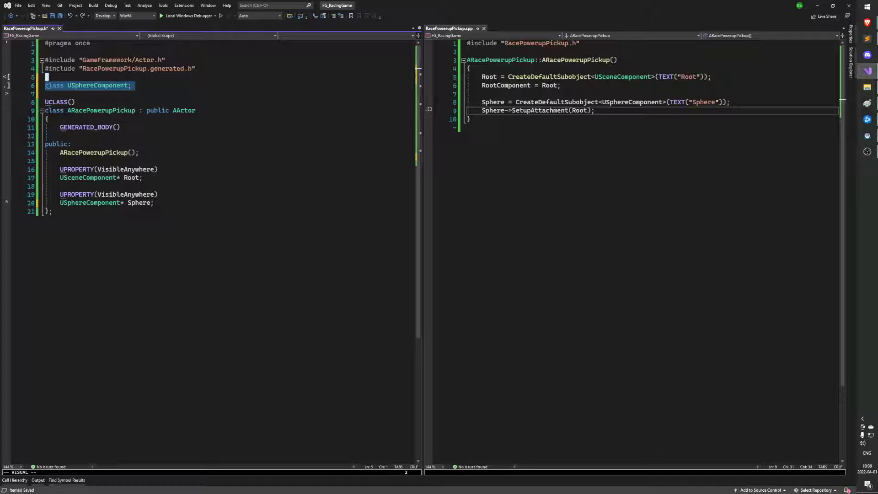
# Step: Prefix the Sphere member's USphereComponent type on line 20 with 'class' and save
pyautogui.click(468, 68)
pyautogui.press('k')
pyautogui.press('k')
pyautogui.press('k')
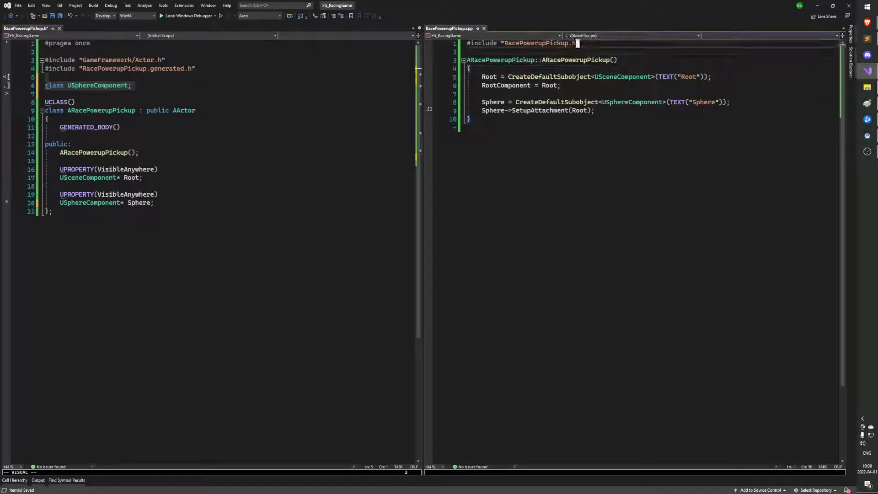
pyautogui.click(64, 202)
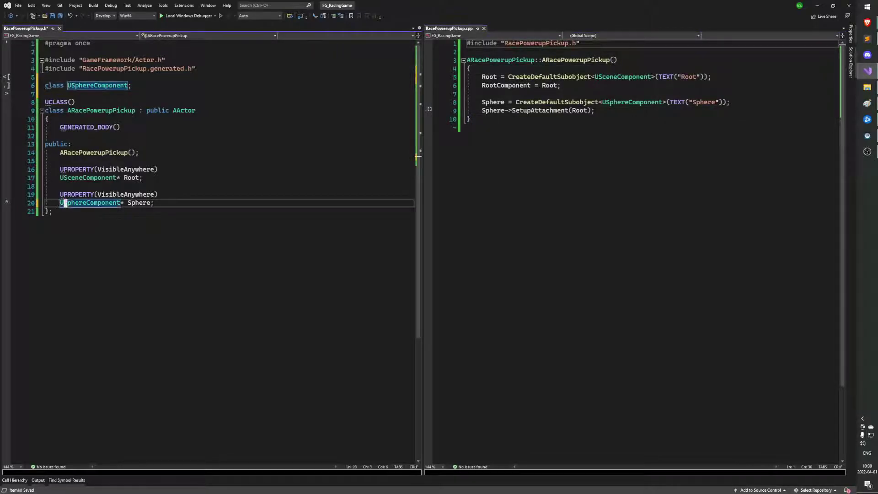
pyautogui.hotkey('shift', 'i')
pyautogui.write('class')
pyautogui.press('Escape')
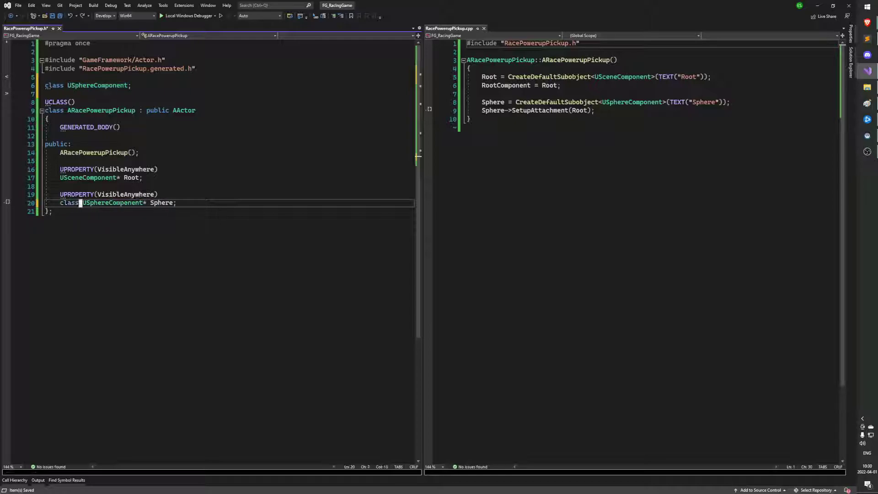
pyautogui.hotkey('ctrl', 's')
# Step: Remove the 'class' prefix from the Sphere member declaration again
pyautogui.press('b')
pyautogui.press('v')
pyautogui.hotkey('shift', 'w')
pyautogui.hotkey('shift', 'w')
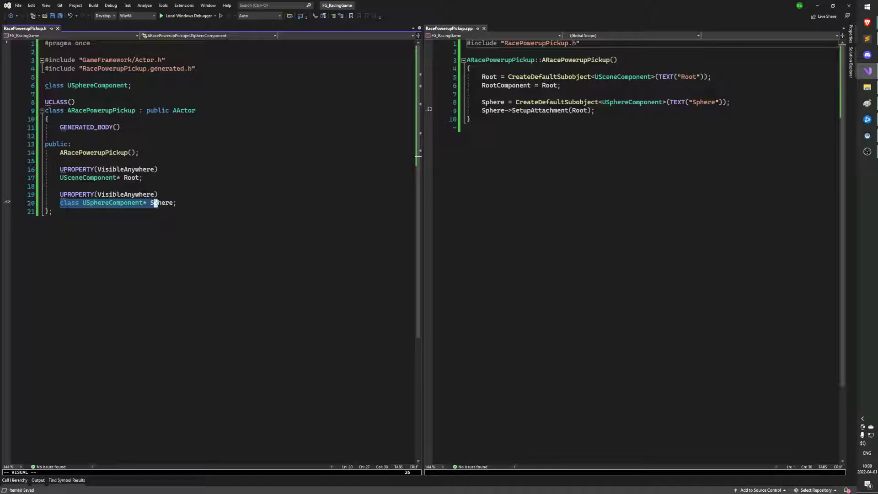
pyautogui.click(46, 77)
pyautogui.click(45, 93)
pyautogui.click(51, 211)
pyautogui.press('k')
pyautogui.press('b')
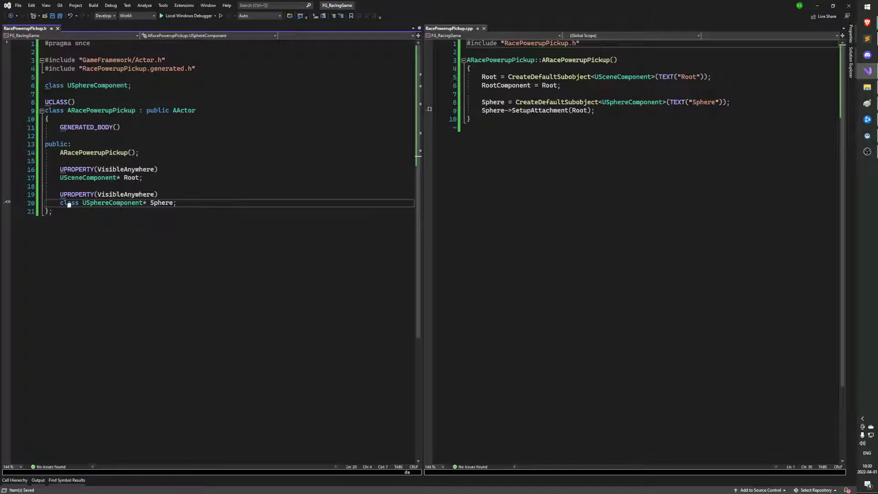
pyautogui.press('d')
pyautogui.press('w')
pyautogui.press('j')
# Step: Add #include "Components/SphereComponent.h" under the first include in the .cpp, save, and build
pyautogui.hotkey('ctrl', 'w')
pyautogui.write('l')
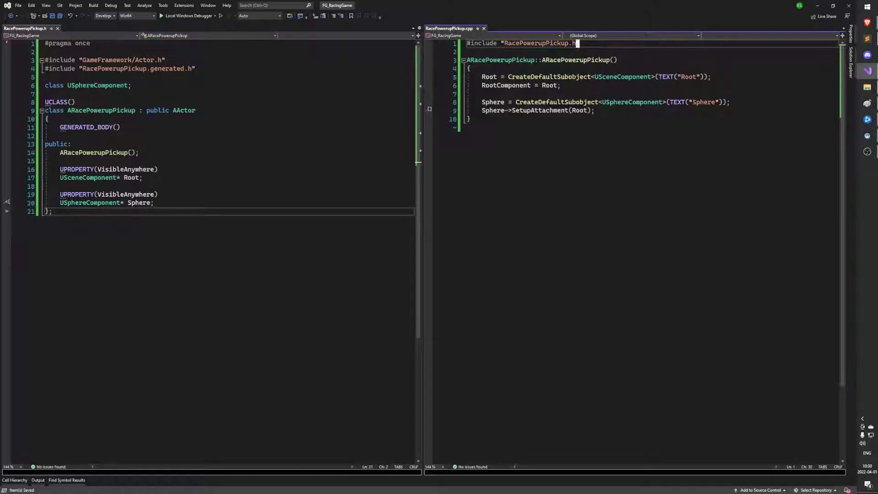
pyautogui.write('o#include "Components/')
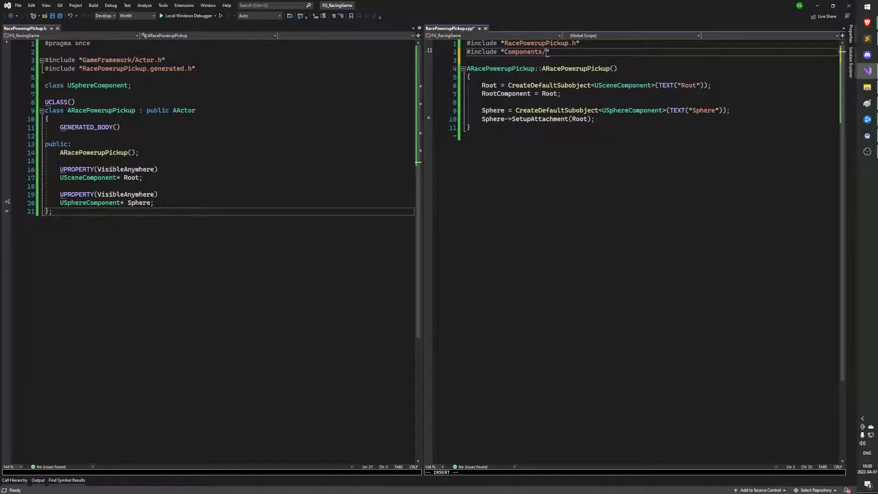
pyautogui.write('SphereComponent.h')
pyautogui.press('Escape')
pyautogui.press('j')
pyautogui.hotkey('ctrl', 's')
pyautogui.press('j')
pyautogui.press('j')
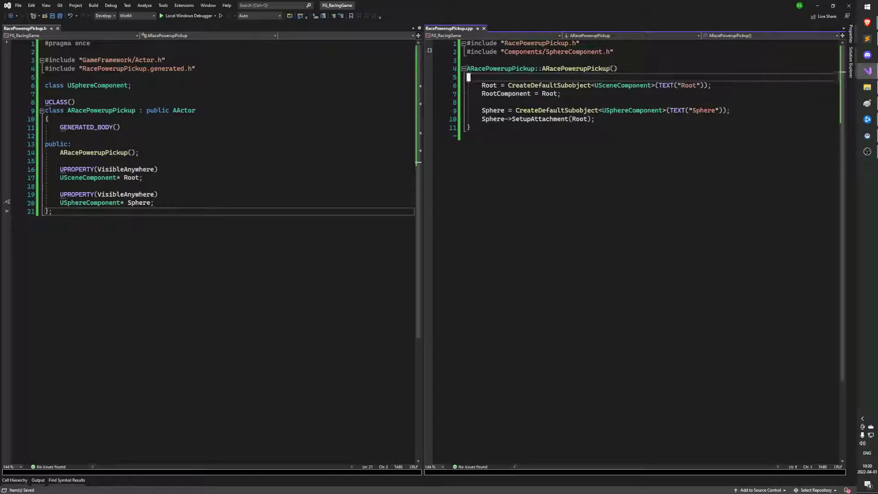
pyautogui.hotkey('ctrl', 'shift', 'b')
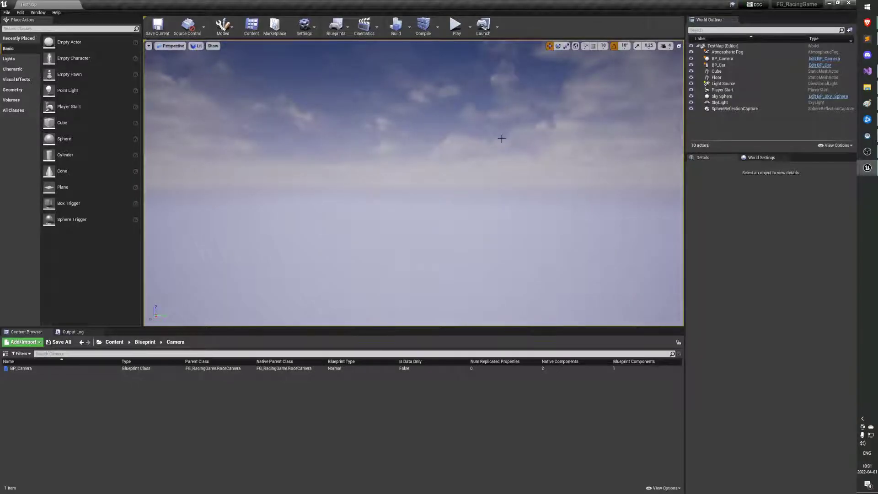
# Step: Play the level in the editor briefly, then stop the play session
pyautogui.moveTo(501, 138); pyautogui.dragTo(503, 135, button='right')
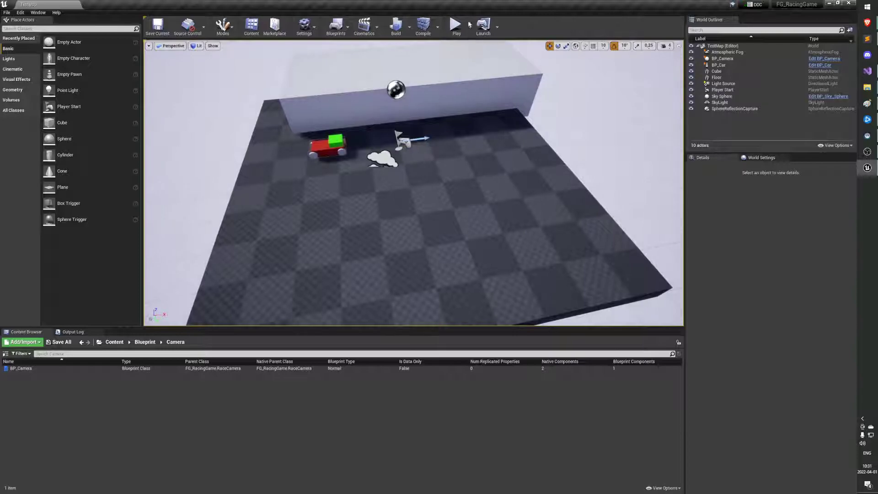
pyautogui.click(455, 25)
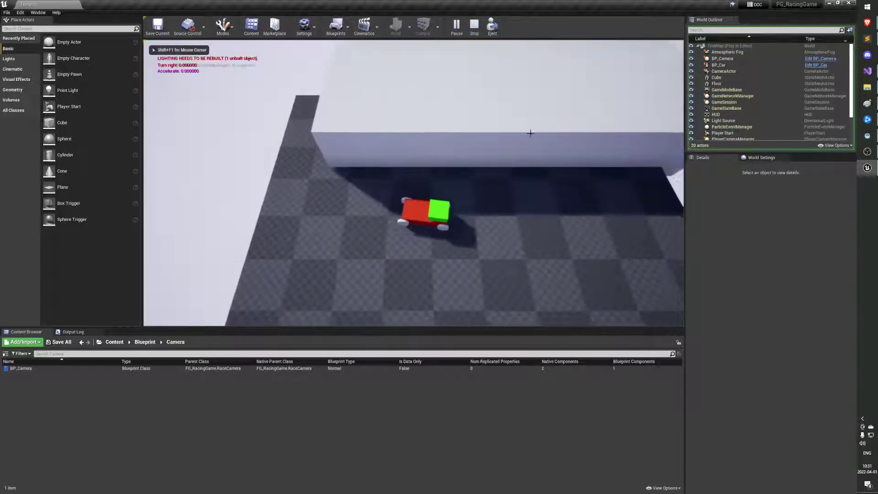
pyautogui.press('Escape')
pyautogui.moveTo(467, 250); pyautogui.dragTo(467, 250, button='right')
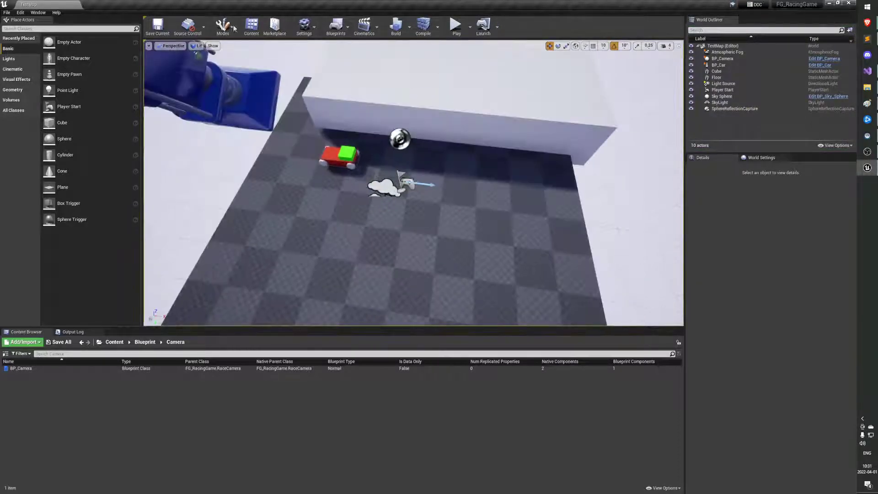
# Step: Search 'powerup pick' in Place Actors and drop a Race Powerup Pickup into the level
pyautogui.click(119, 29)
pyautogui.write('powerup pick')
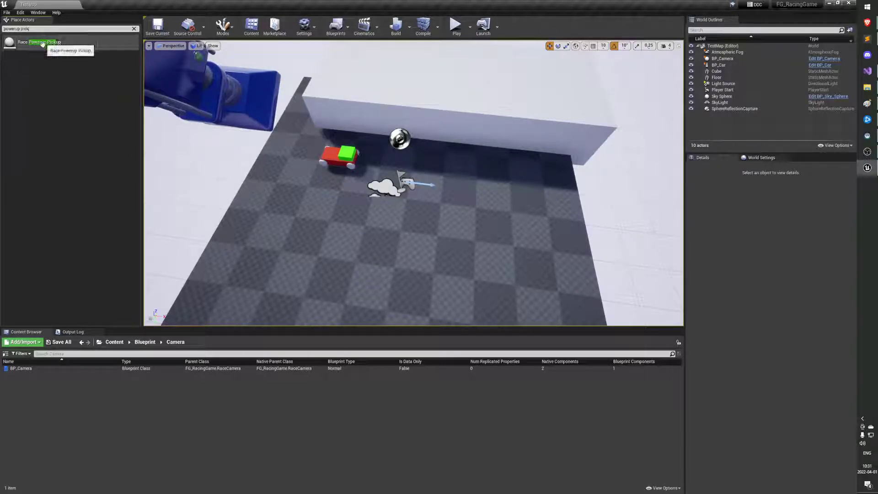
pyautogui.moveTo(39, 42); pyautogui.dragTo(403, 229)
pyautogui.press('f')
pyautogui.moveTo(413, 183); pyautogui.dragTo(404, 232, button='right')
pyautogui.hotkey('alt', 'Tab')
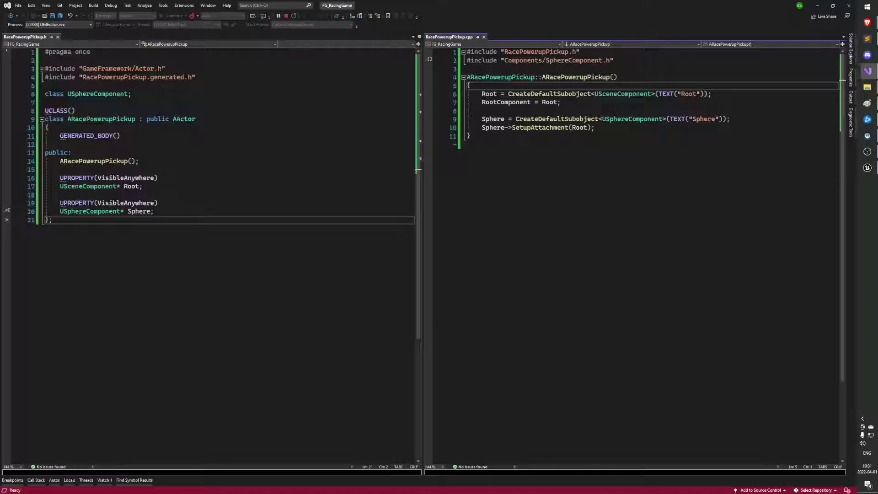
pyautogui.scroll(-1, 210, 201)
pyautogui.scroll(1, 210, 202)
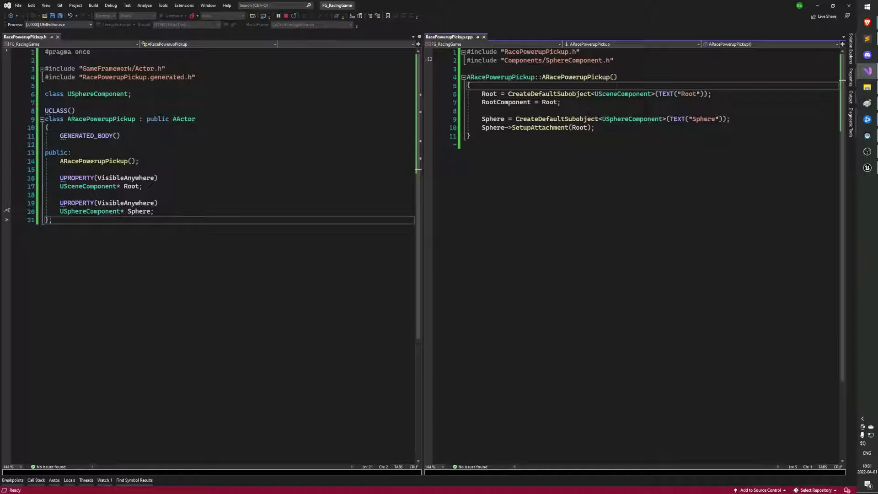
pyautogui.click(867, 22)
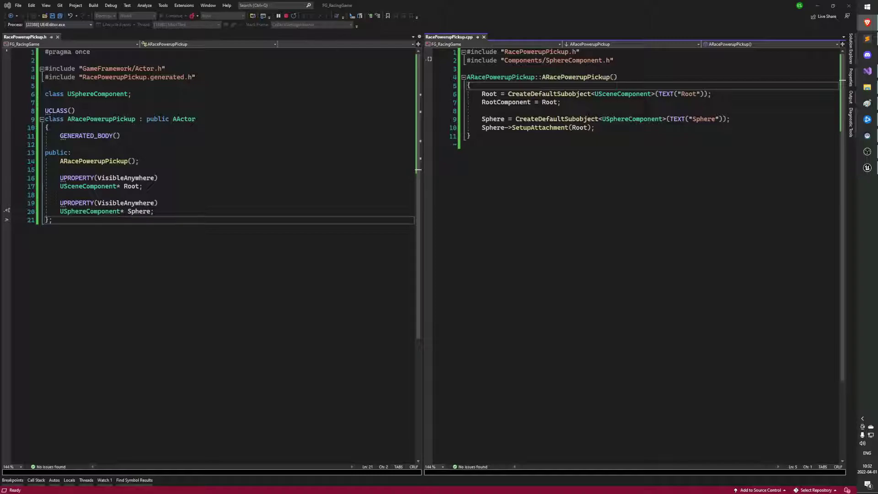
pyautogui.click(467, 136)
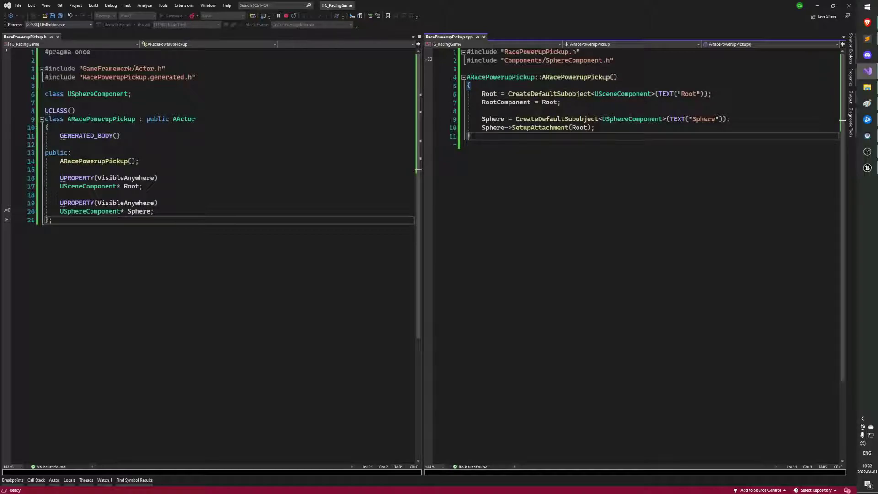
pyautogui.click(595, 127)
pyautogui.click(862, 170)
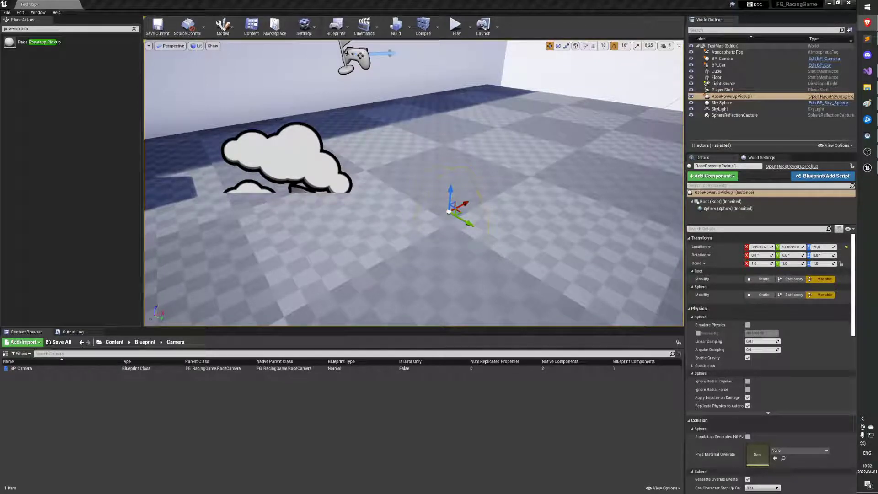
# Step: Go up to the Blueprint content folder, then return to the pickup's .cpp in Visual Studio
pyautogui.moveTo(389, 150); pyautogui.dragTo(388, 151, button='right')
pyautogui.moveTo(216, 164); pyautogui.dragTo(216, 163, button='right')
pyautogui.click(145, 342)
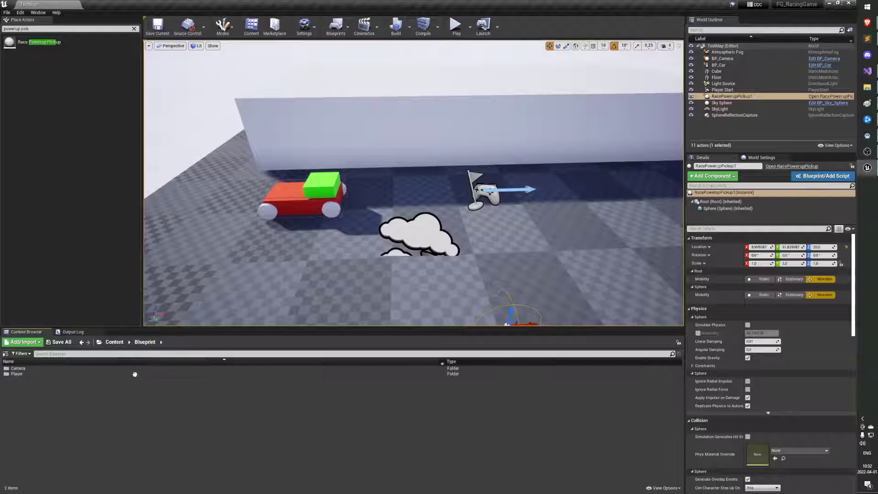
pyautogui.rightClick(58, 403)
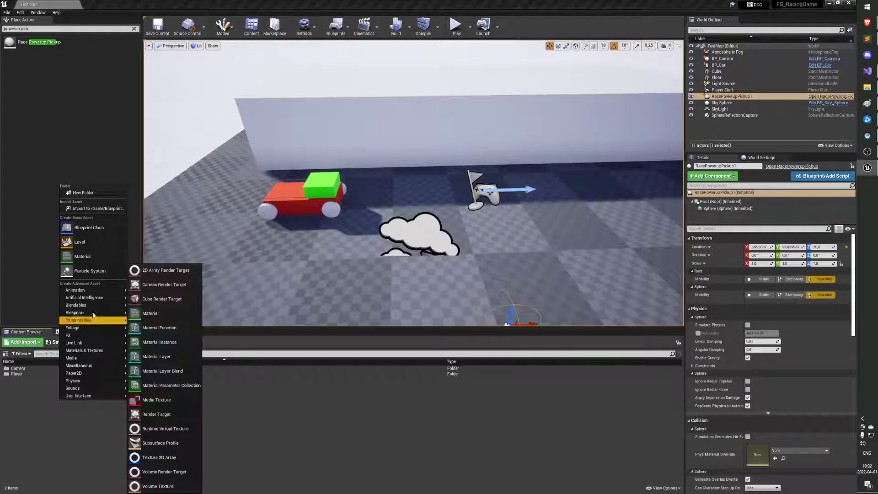
pyautogui.click(217, 292)
pyautogui.hotkey('alt', 'Tab')
pyautogui.click(468, 136)
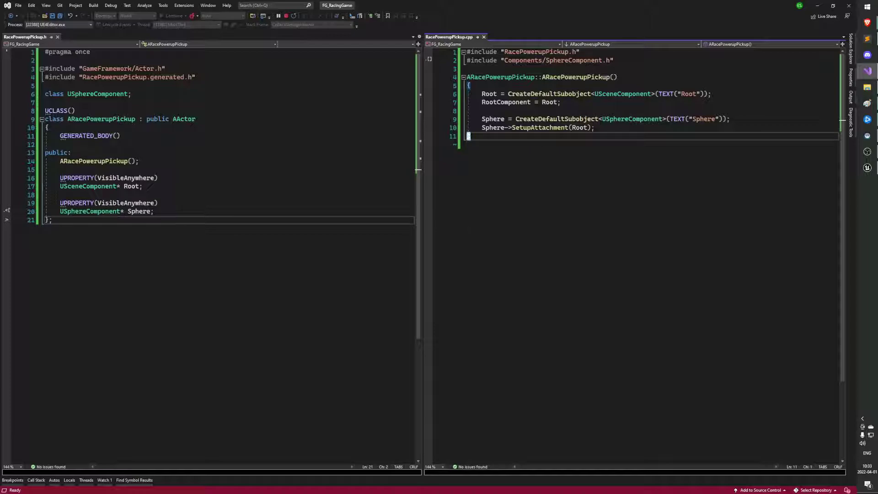
# Step: Select the 'class USphereComponent;' line in the header, then return to Unreal Editor
pyautogui.moveTo(133, 94); pyautogui.dragTo(46, 85)
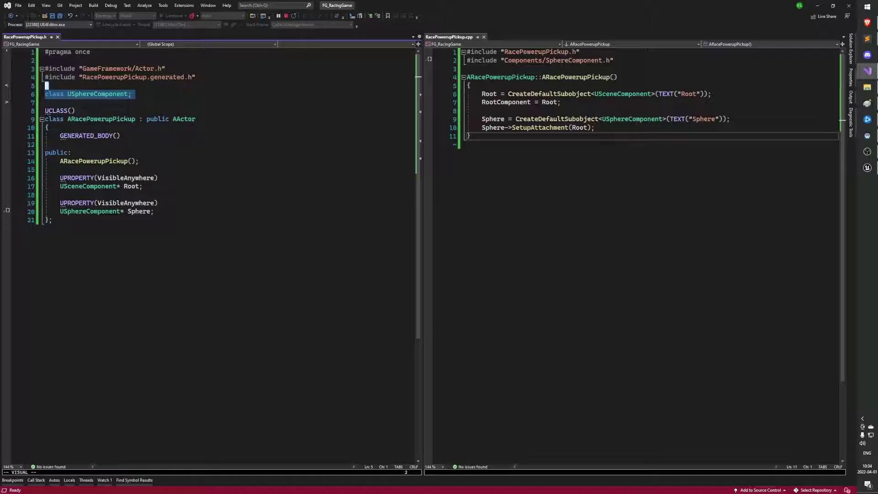
pyautogui.hotkey('alt', 'Tab')
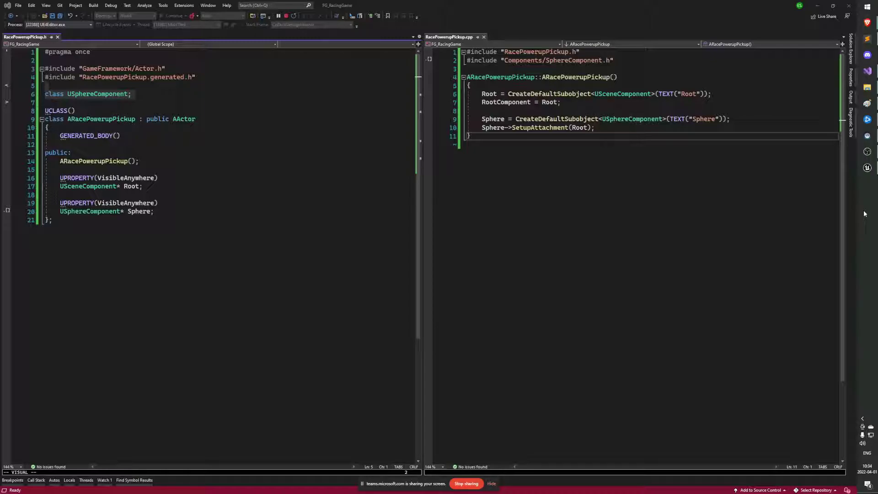
pyautogui.hotkey('alt', 'Tab')
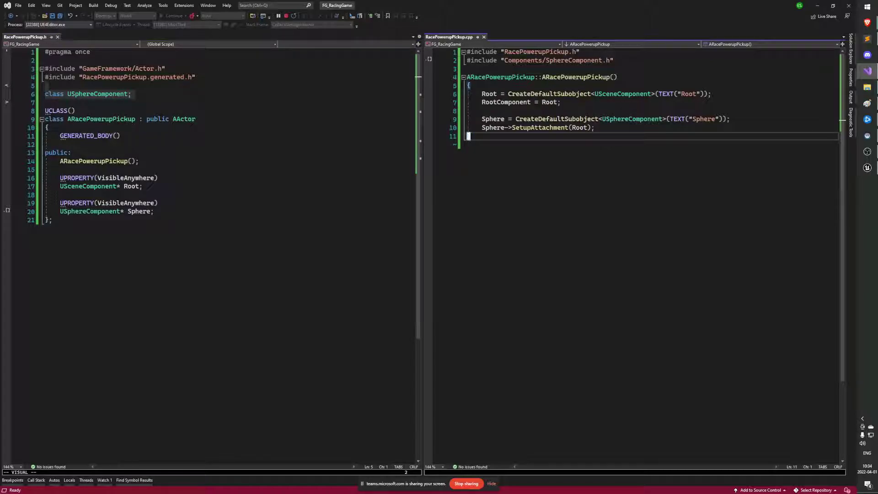
pyautogui.hotkey('alt', 'Tab')
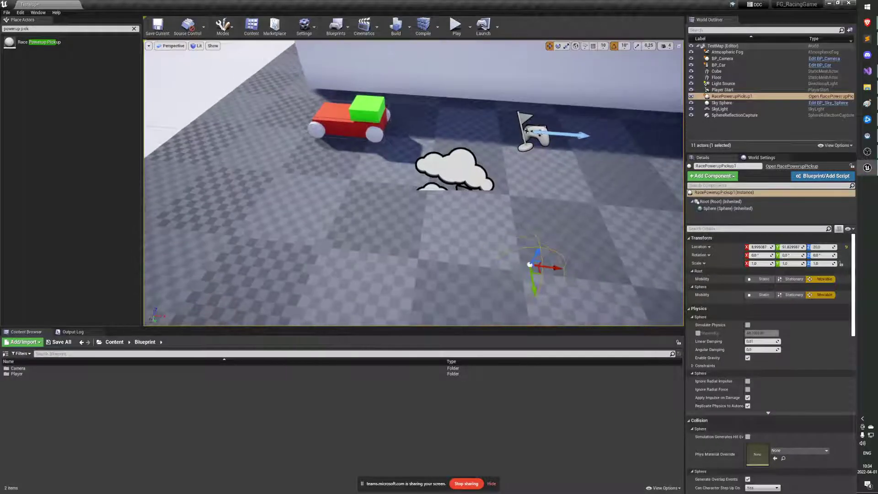
# Step: Raise the RacePowerupPickup actor above the floor with the Z gizmo
pyautogui.press('f')
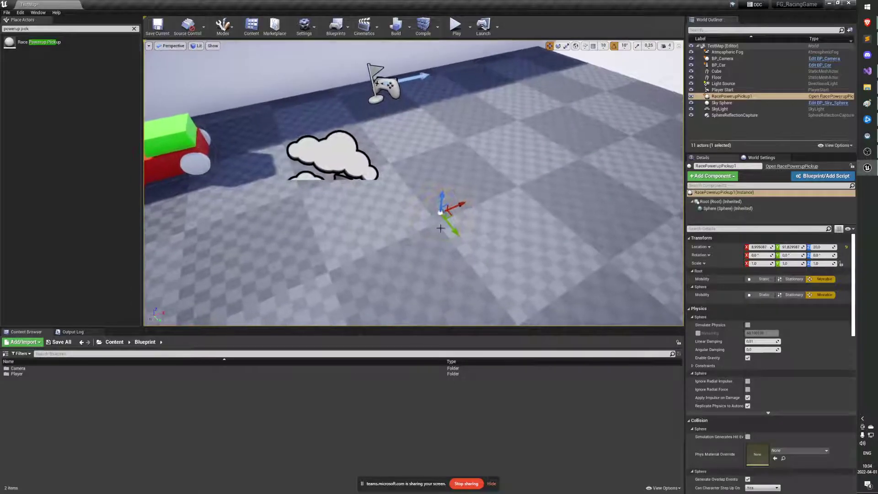
pyautogui.moveTo(435, 201); pyautogui.dragTo(409, 206)
pyautogui.press('f')
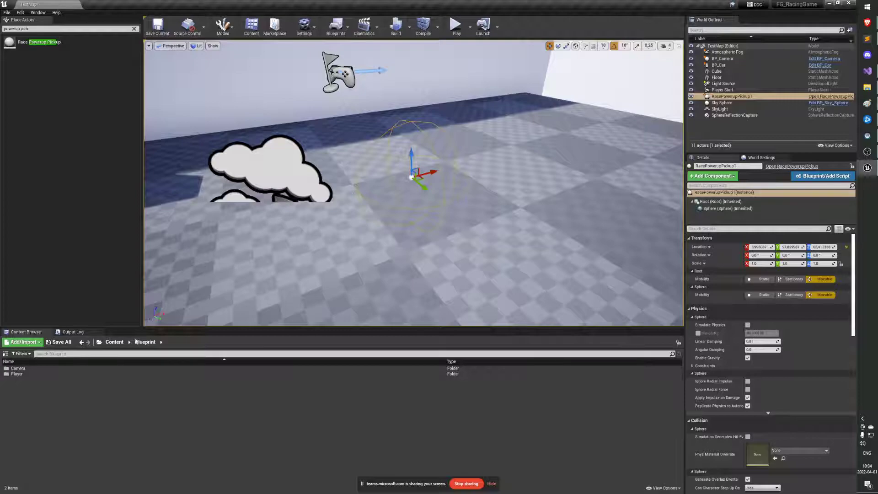
# Step: Create a new folder named Powerup inside the Blueprint content folder
pyautogui.rightClick(86, 386)
pyautogui.click(113, 183)
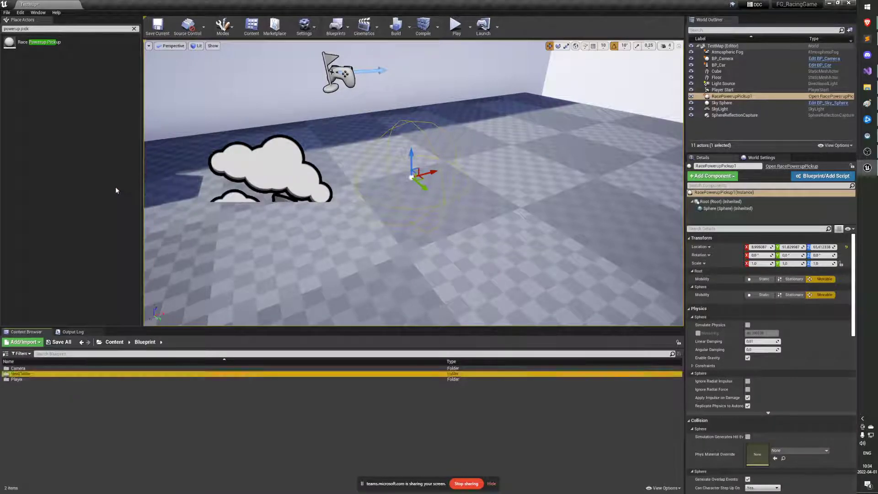
pyautogui.write('Powerup')
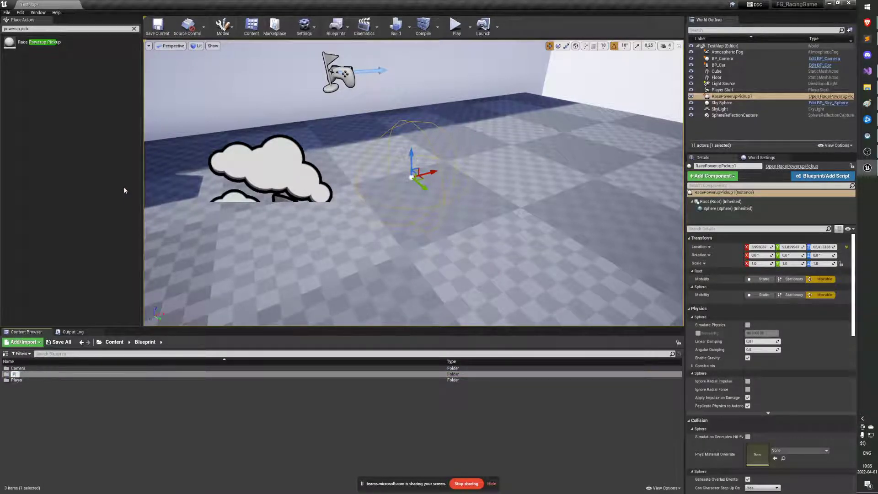
pyautogui.press('Return')
pyautogui.press('Return')
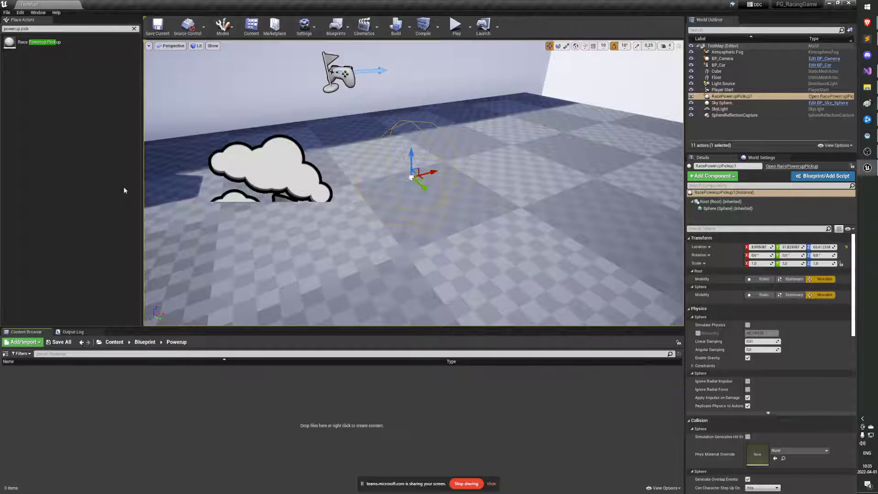
pyautogui.rightClick(103, 423)
# Step: Create a Blueprint class with parent RacePowerupPickup and name it BP_PowerupPickup
pyautogui.click(137, 263)
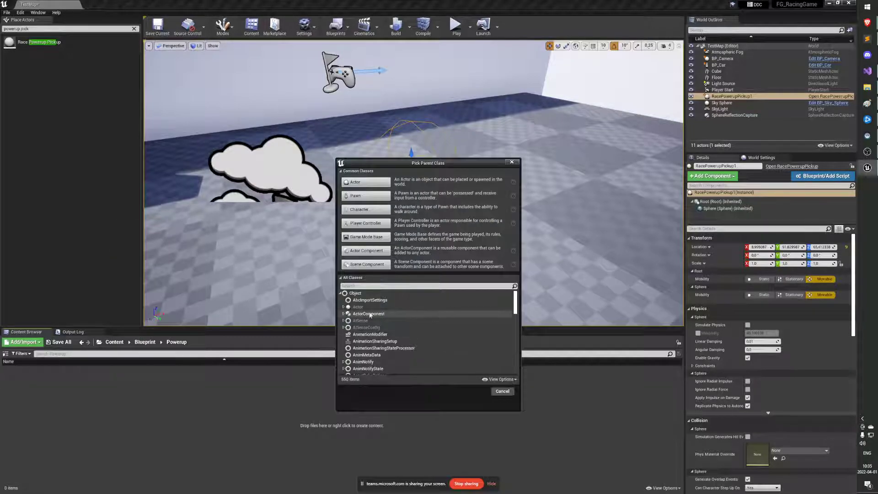
pyautogui.click(511, 167)
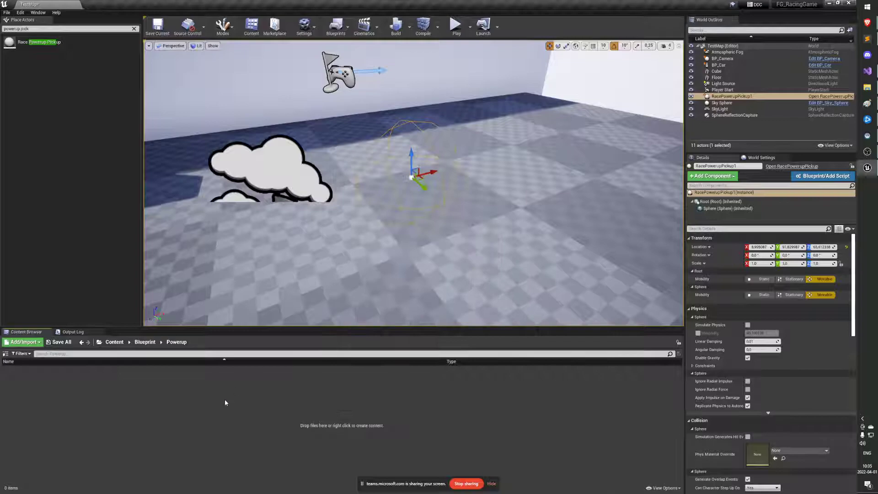
pyautogui.rightClick(224, 399)
pyautogui.click(270, 229)
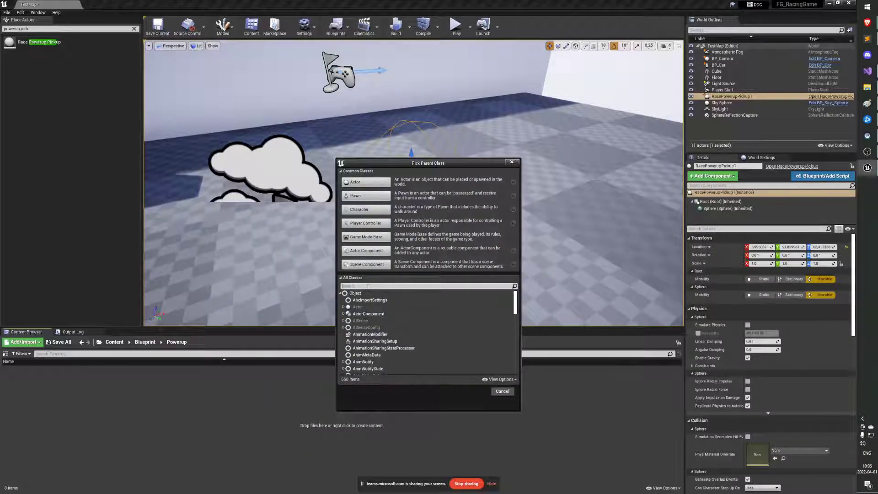
pyautogui.write('Pwenu')
pyautogui.press('BackSpace')
pyautogui.write('owerup')
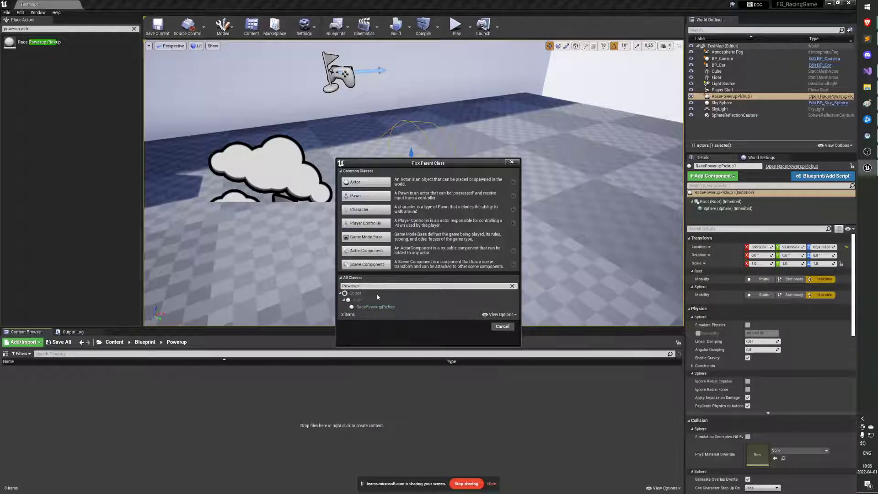
pyautogui.click(374, 307)
pyautogui.click(481, 326)
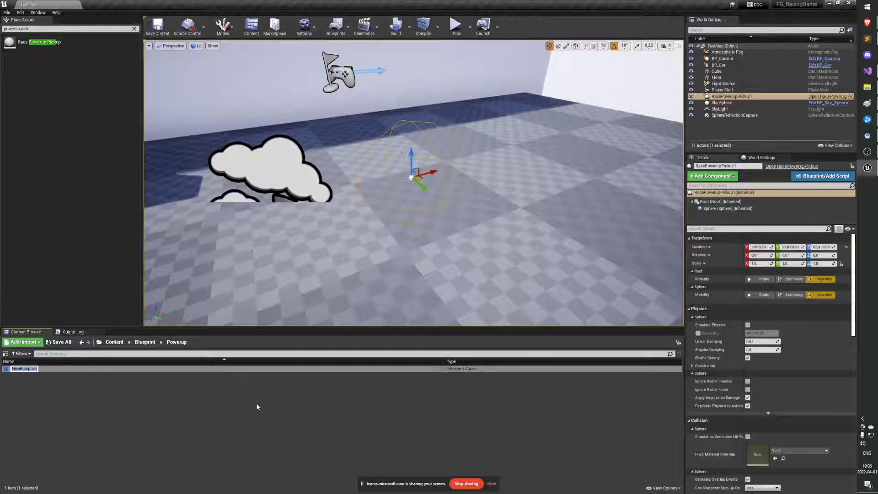
pyautogui.write('BP_PowerupPickup')
# Step: Confirm the BP_PowerupPickup name and lift its Sphere component to about Z 42.3
pyautogui.press('Return')
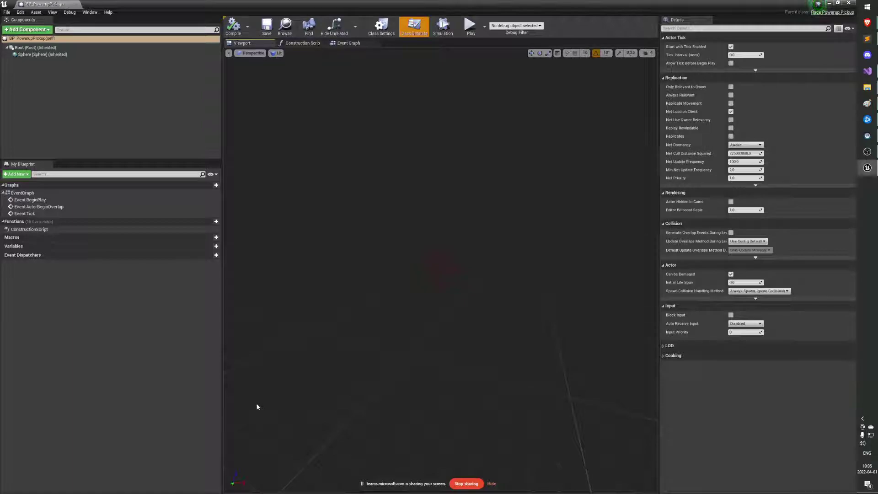
pyautogui.moveTo(341, 274); pyautogui.dragTo(429, 200)
pyautogui.click(42, 54)
pyautogui.moveTo(405, 293); pyautogui.dragTo(405, 294)
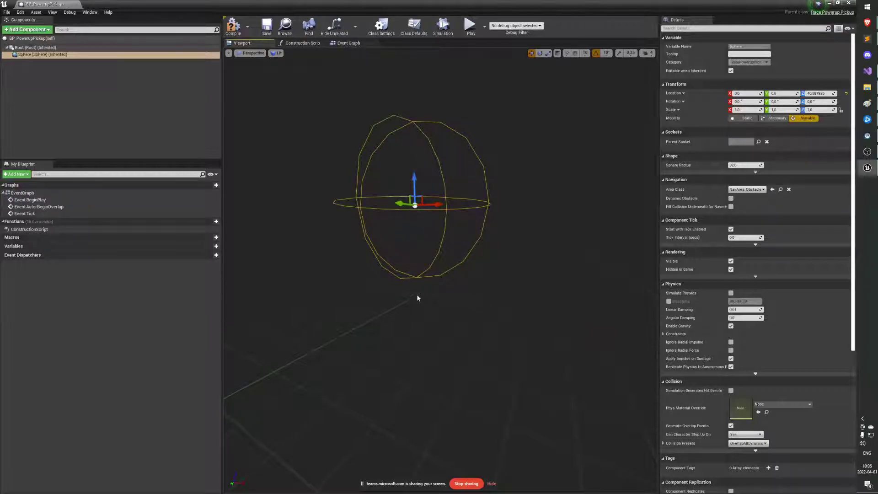
pyautogui.moveTo(414, 195); pyautogui.dragTo(425, 190)
pyautogui.moveTo(425, 191); pyautogui.dragTo(358, 174, button='right')
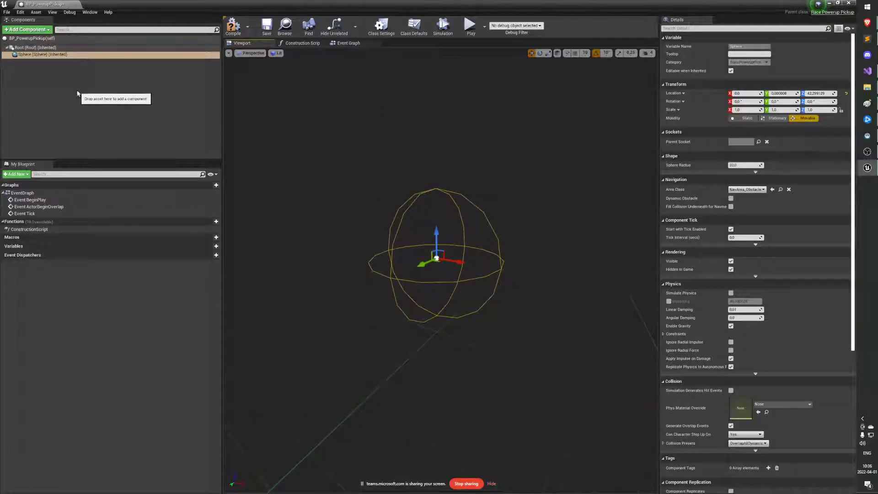
# Step: Add a Cube component under the Sphere component in BP_PowerupPickup
pyautogui.click(34, 47)
pyautogui.click(26, 55)
pyautogui.click(28, 29)
pyautogui.write('hcube')
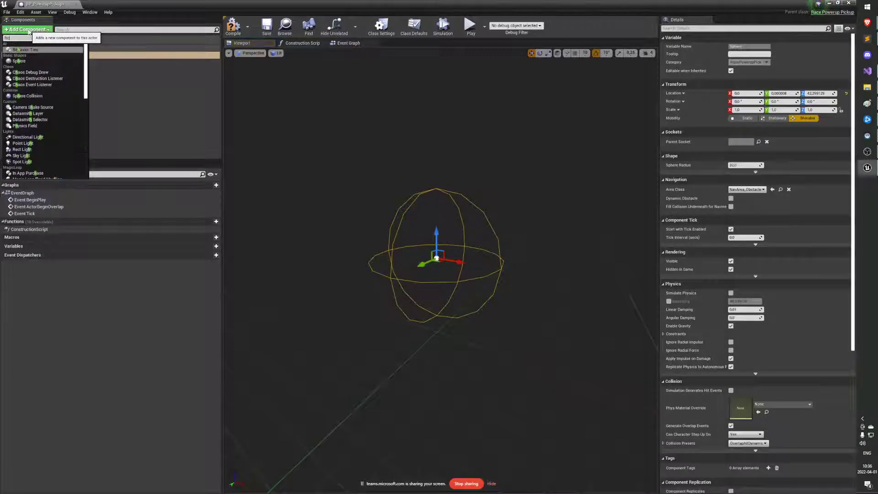
pyautogui.press('BackSpace')
pyautogui.press('BackSpace')
pyautogui.press('BackSpace')
pyautogui.press('BackSpace')
pyautogui.press('BackSpace')
pyautogui.write('cube')
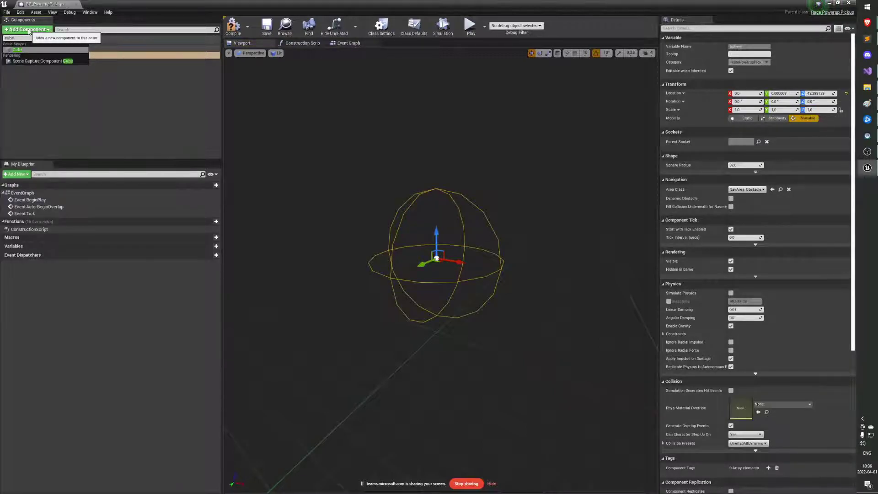
pyautogui.press('Return')
pyautogui.click(92, 97)
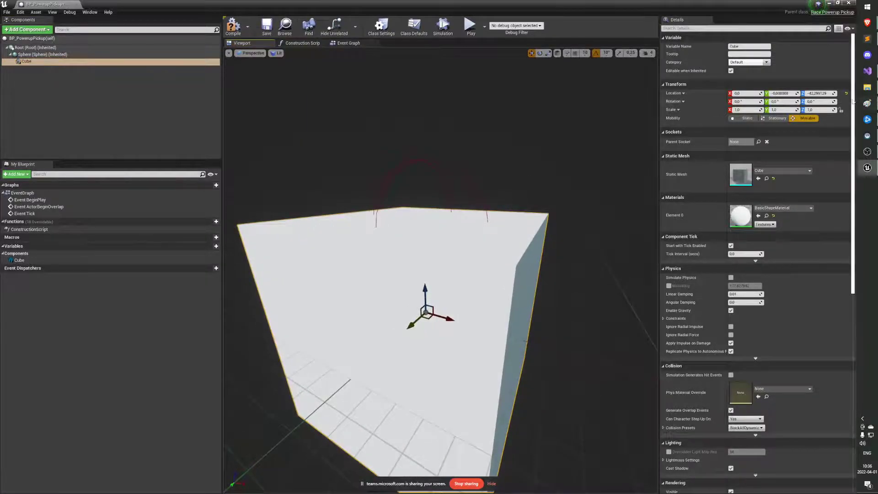
# Step: Reset the Cube's location to the origin, scale it to about 0.365, and tilt it
pyautogui.click(846, 94)
pyautogui.press('r')
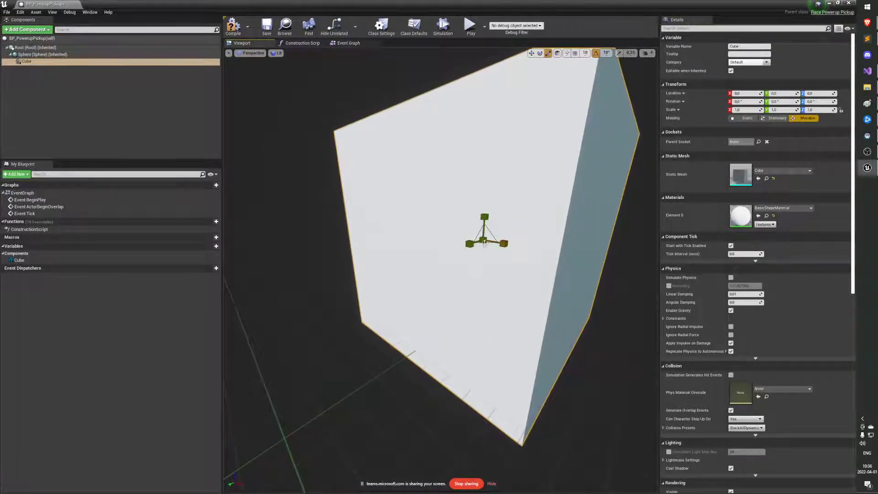
pyautogui.moveTo(484, 239); pyautogui.dragTo(445, 272)
pyautogui.press('f')
pyautogui.press('e')
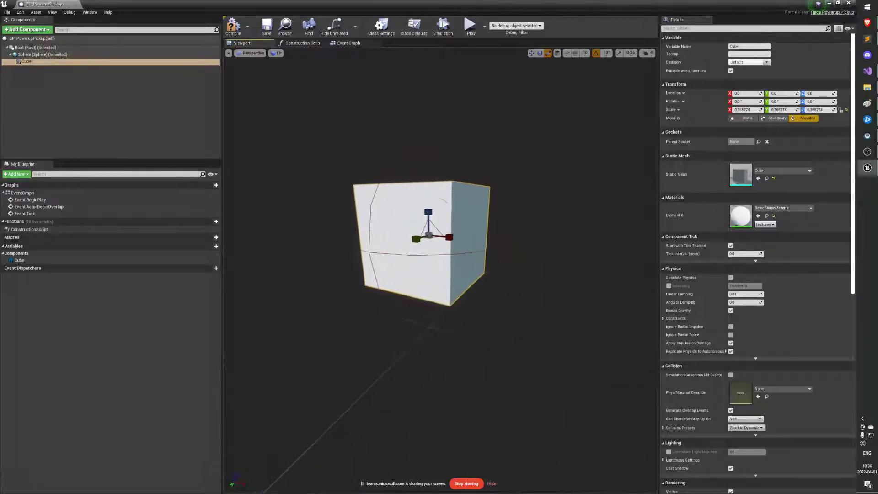
pyautogui.moveTo(457, 234); pyautogui.dragTo(412, 247)
pyautogui.moveTo(412, 247); pyautogui.dragTo(445, 269, button='right')
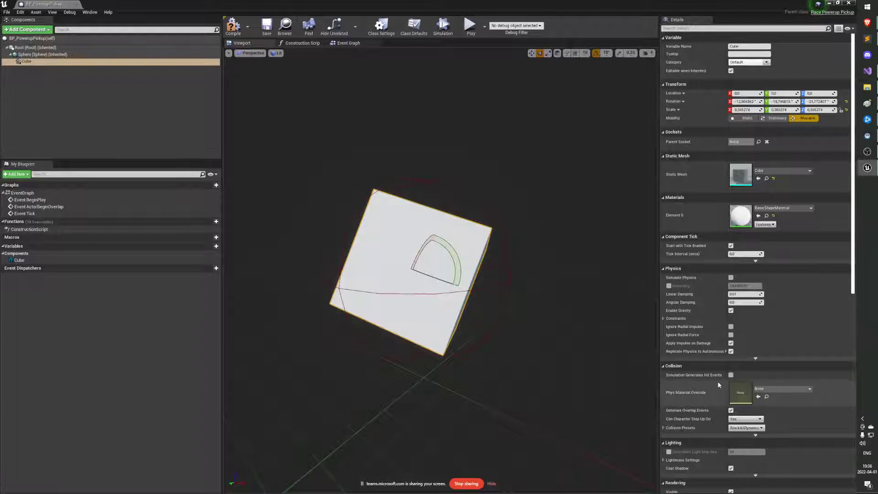
pyautogui.scroll(-2, 699, 394)
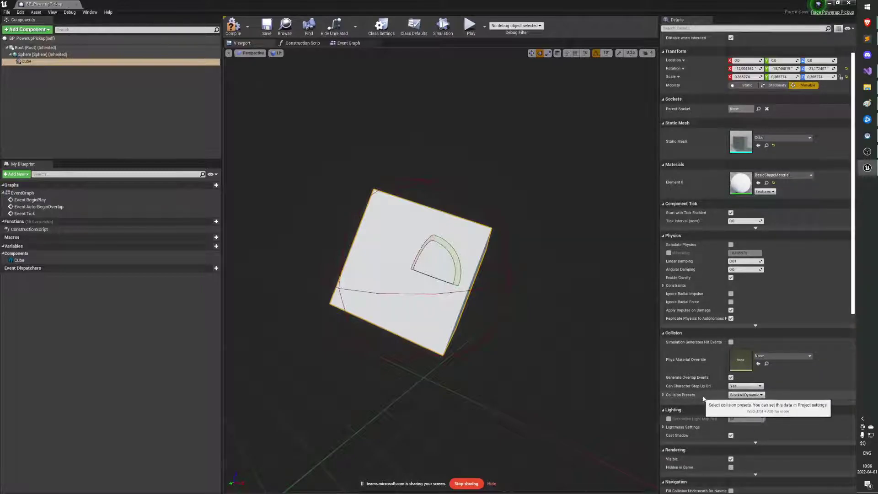
# Step: Set the Cube's Collision Presets to NoCollision and return to the TestMap level editor
pyautogui.click(745, 395)
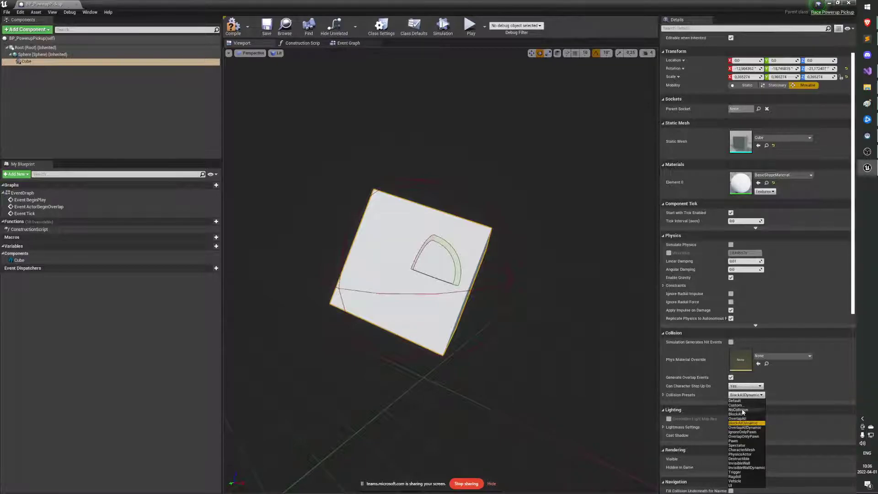
pyautogui.click(741, 410)
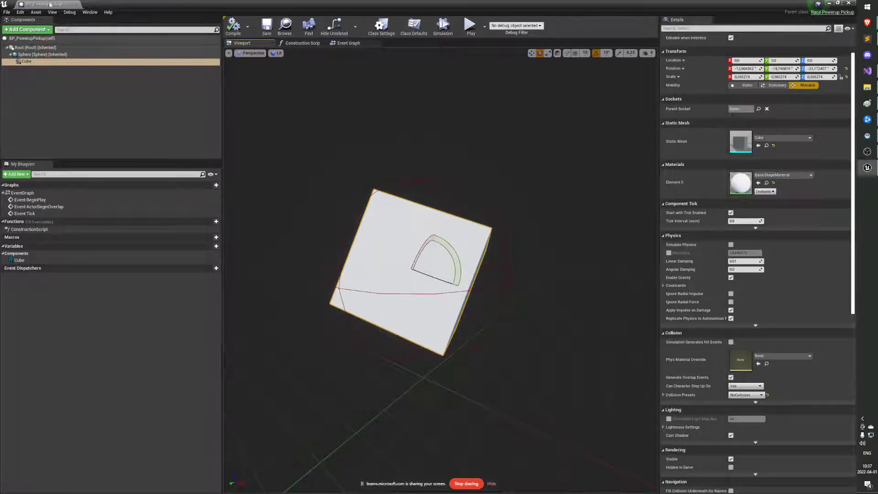
pyautogui.hotkey('alt', 'Tab')
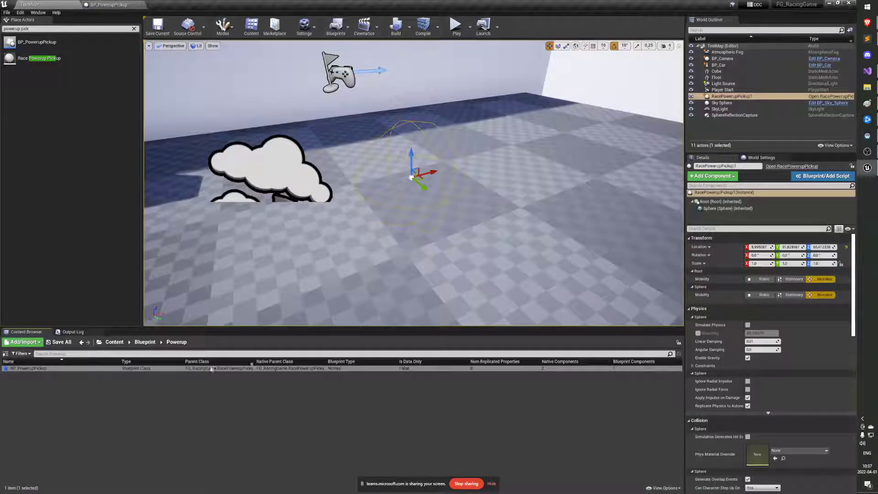
# Step: Add a new Material asset named MAT_PowerupPickup in Powerup and open it for editing
pyautogui.click(125, 393)
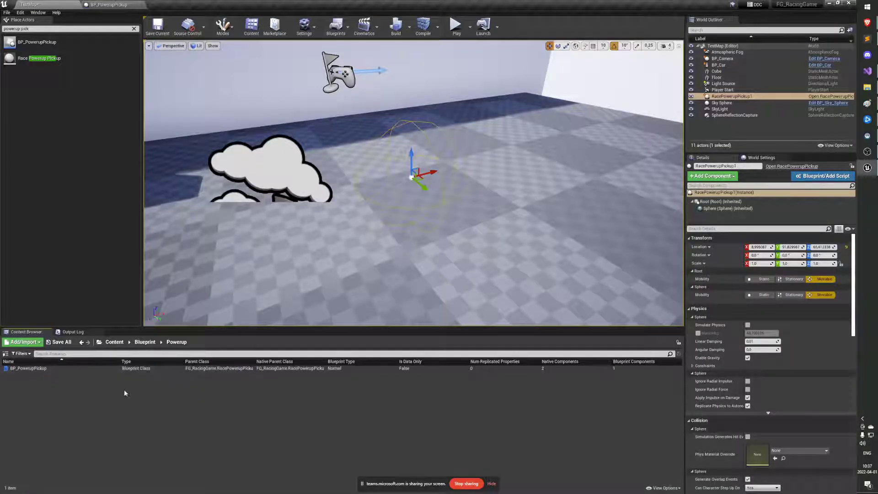
pyautogui.rightClick(52, 388)
pyautogui.press('Escape')
pyautogui.click(24, 367)
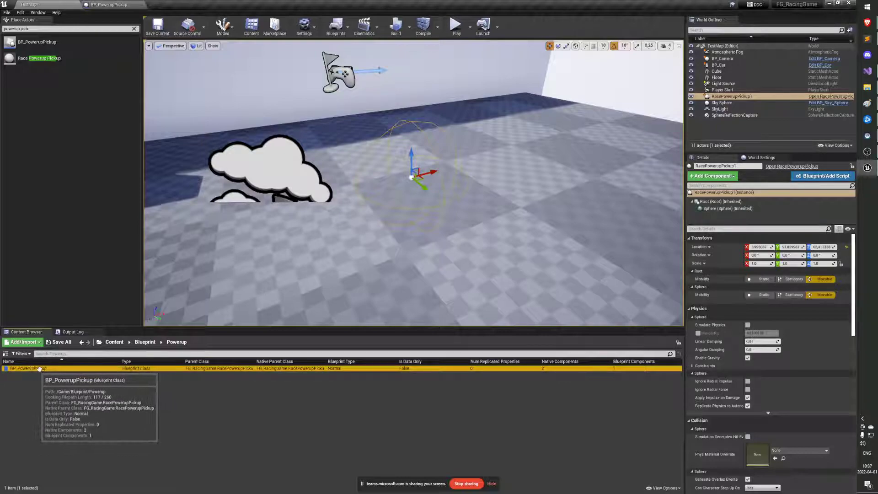
pyautogui.rightClick(42, 384)
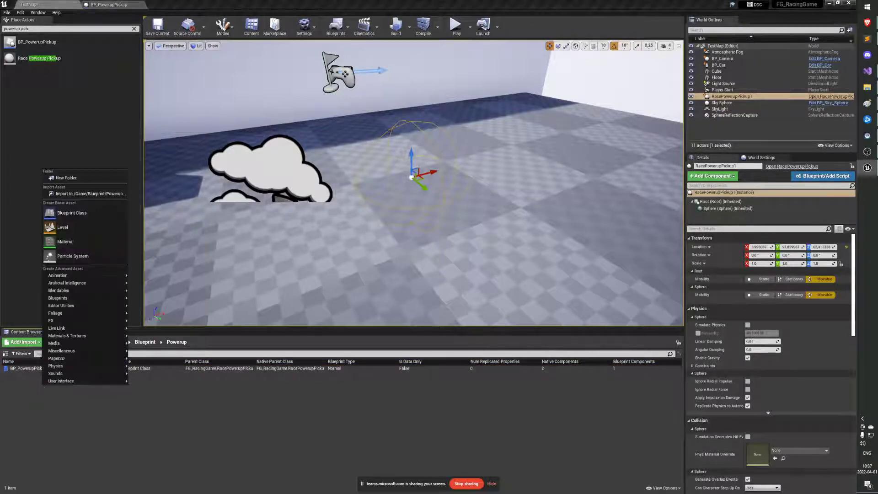
pyautogui.click(65, 241)
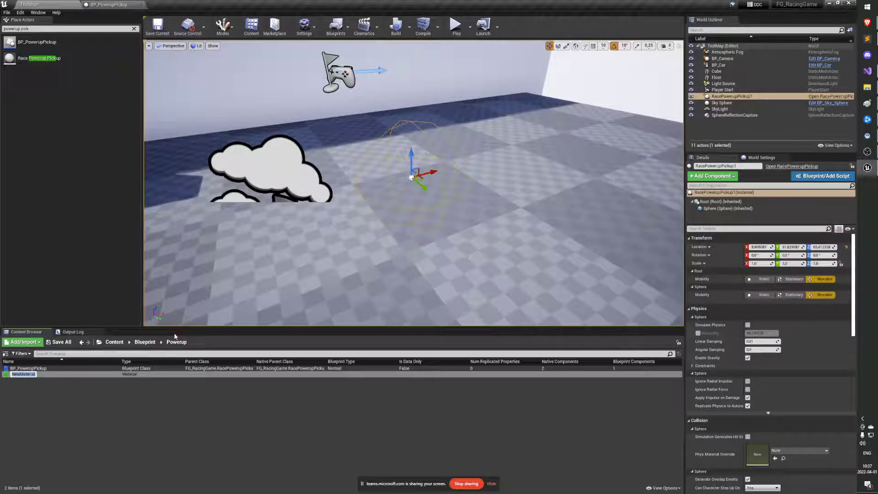
pyautogui.write('MAT_PowerupPickup')
pyautogui.press('Return')
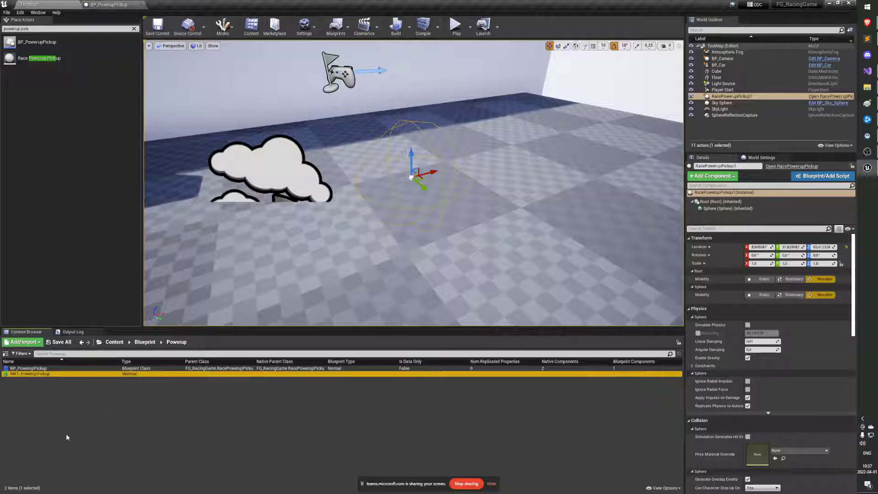
pyautogui.click(20, 373)
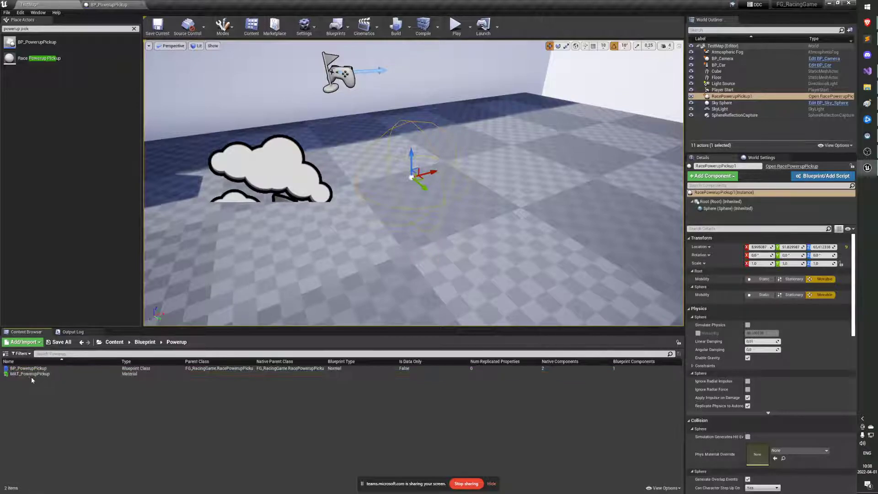
pyautogui.doubleClick(109, 374)
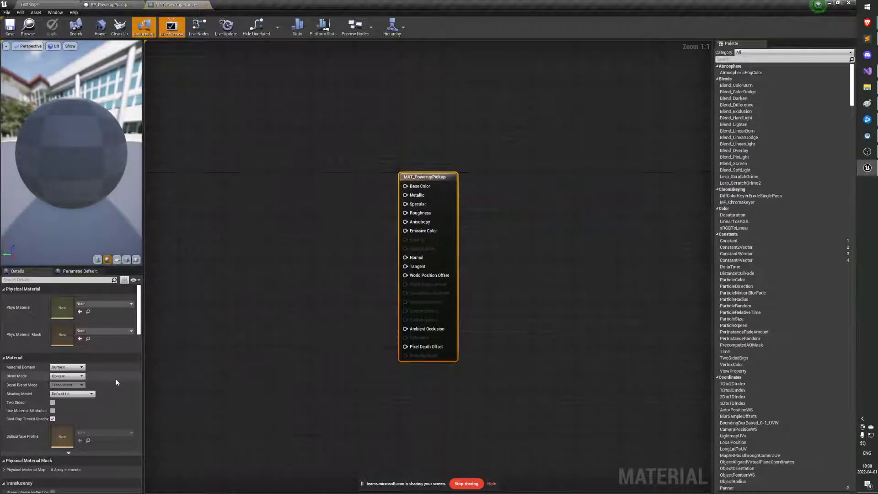
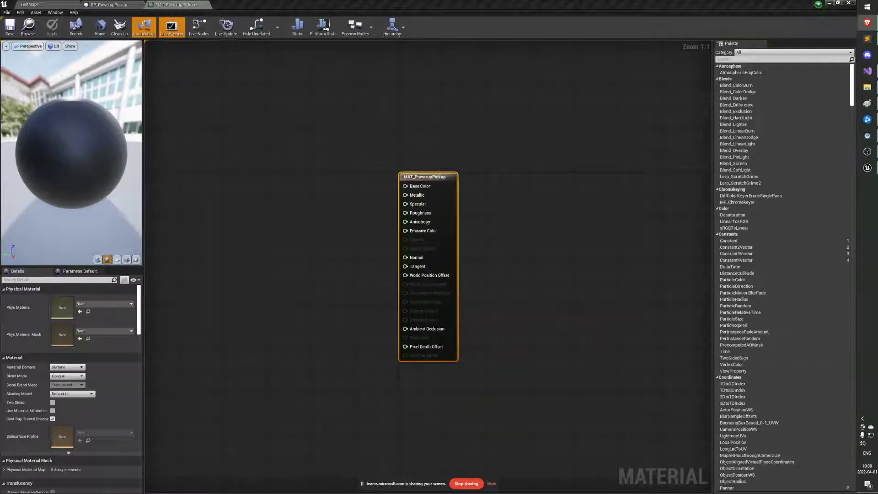
# Step: Place a Constant4Vector node beside the MAT_PowerupPickup result node
pyautogui.moveTo(452, 233); pyautogui.dragTo(567, 265, button='right')
pyautogui.click(571, 267)
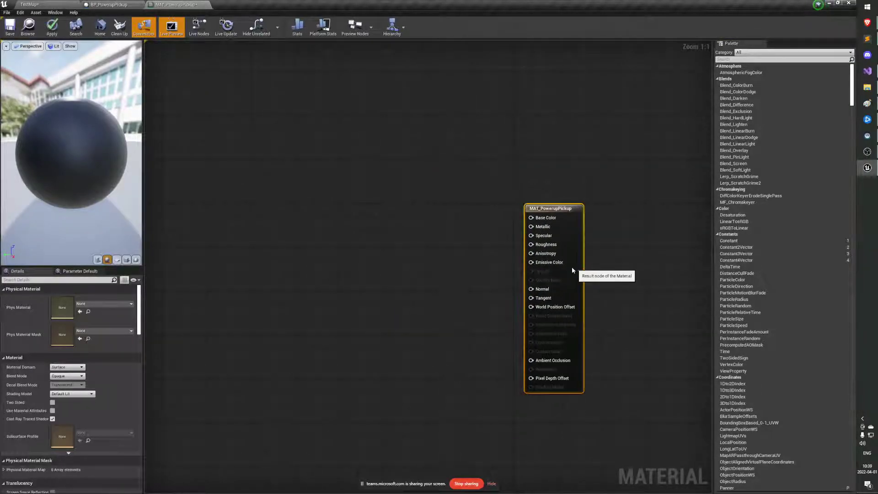
pyautogui.click(602, 278)
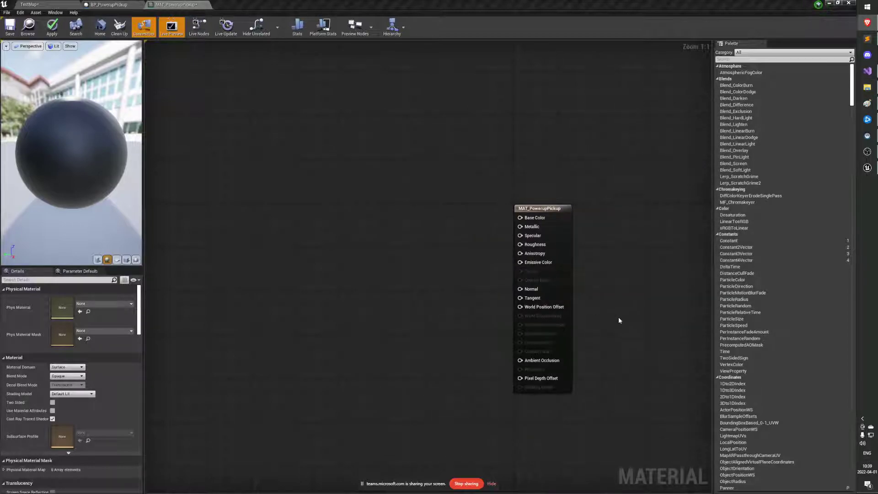
pyautogui.moveTo(415, 304); pyautogui.dragTo(447, 287, button='right')
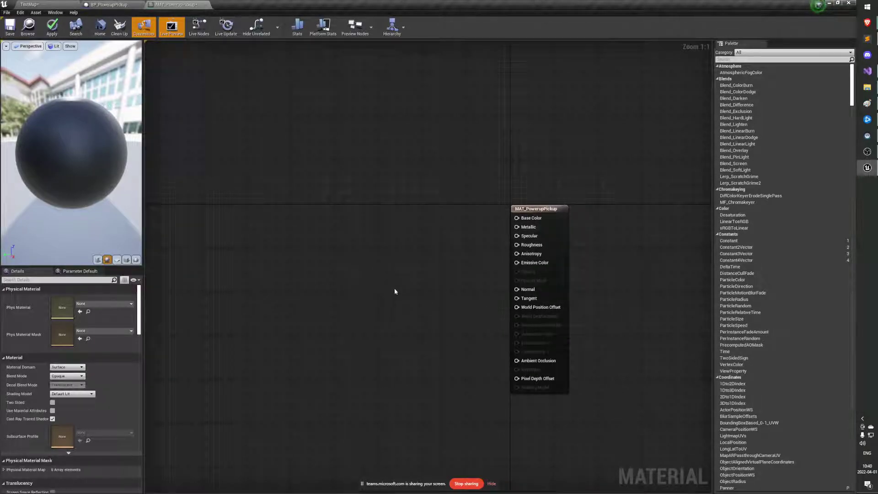
pyautogui.moveTo(413, 177); pyautogui.dragTo(466, 160)
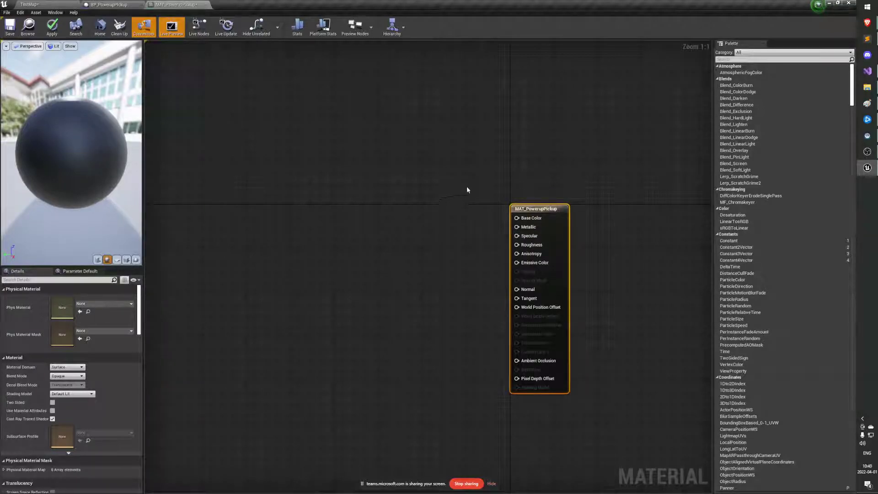
pyautogui.moveTo(508, 184); pyautogui.dragTo(465, 191, button='right')
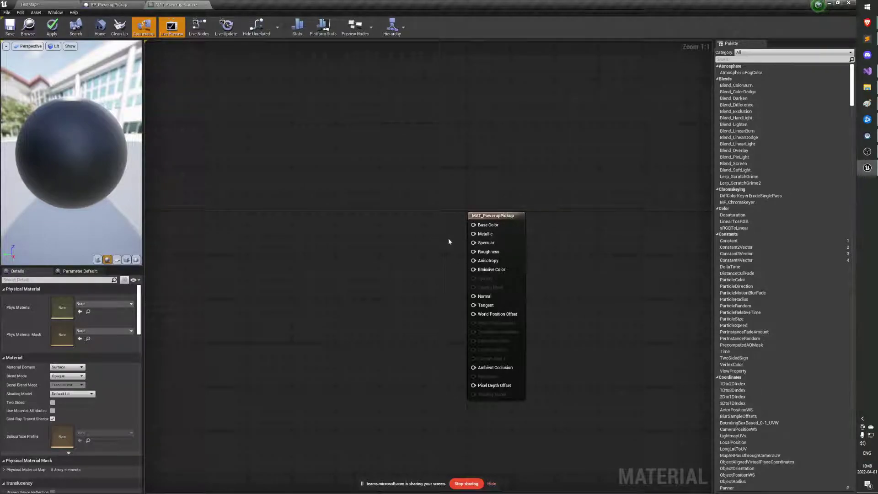
pyautogui.moveTo(436, 242); pyautogui.dragTo(492, 239, button='right')
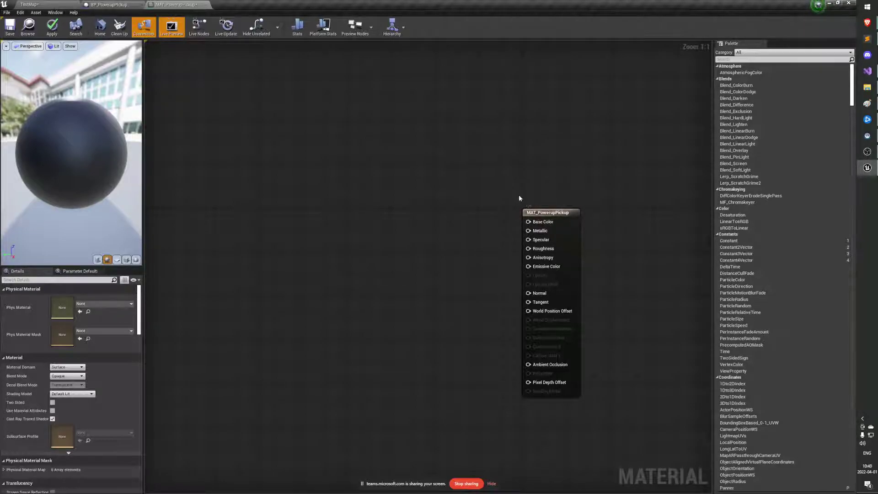
pyautogui.rightClick(366, 216)
pyautogui.press('Escape')
pyautogui.click(355, 224)
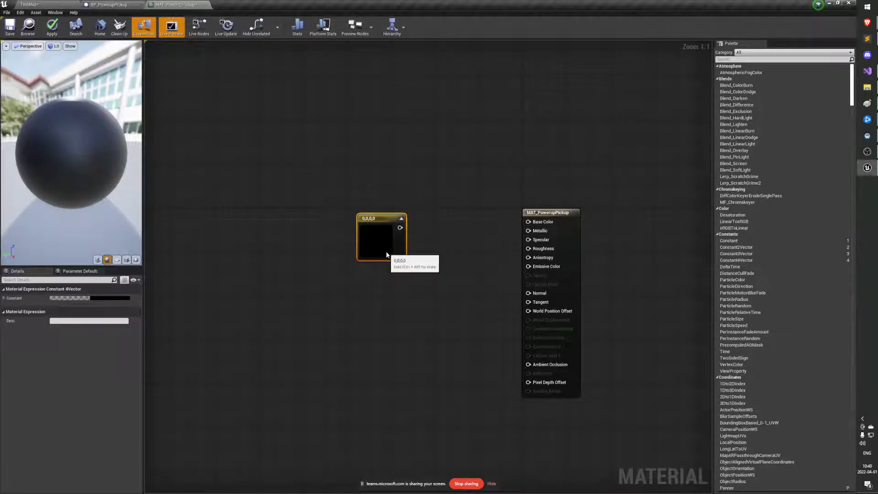
pyautogui.moveTo(388, 263); pyautogui.dragTo(377, 234)
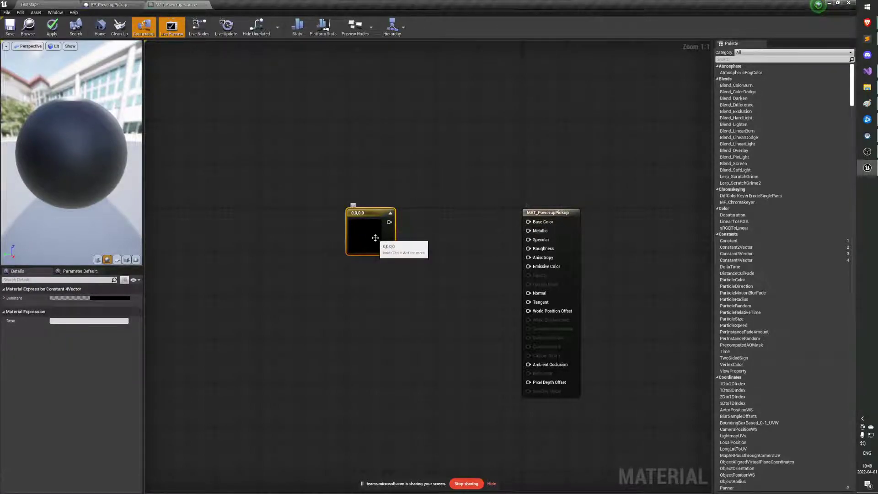
# Step: Set the constant to orange-yellow (1, 0.46, 0, 0) and wire it into Base Color
pyautogui.click(110, 297)
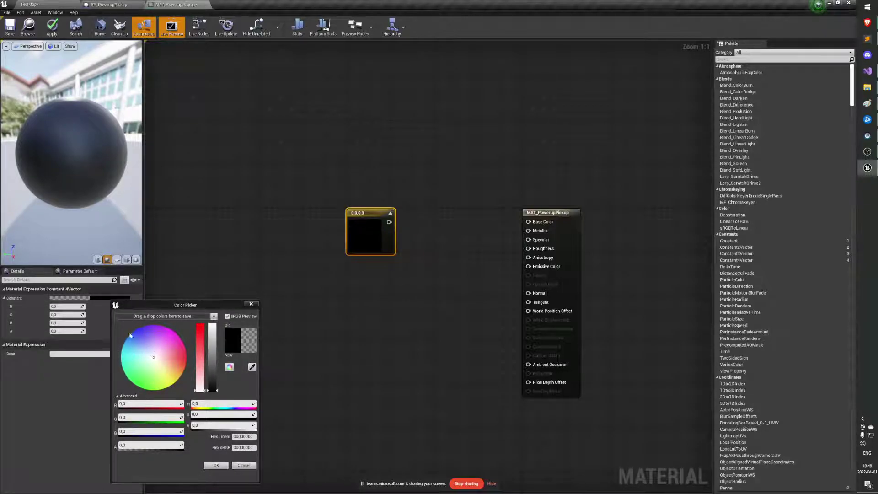
pyautogui.moveTo(181, 371)
pyautogui.mouseDown()
pyautogui.moveTo(192, 380)
pyautogui.moveTo(212, 326)
pyautogui.mouseUp()
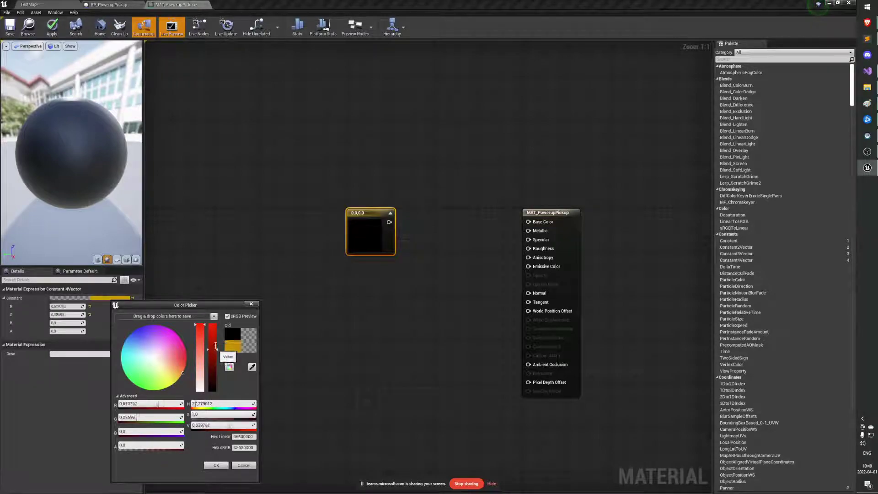
pyautogui.click(216, 465)
pyautogui.click(440, 241)
pyautogui.moveTo(389, 222); pyautogui.dragTo(528, 222)
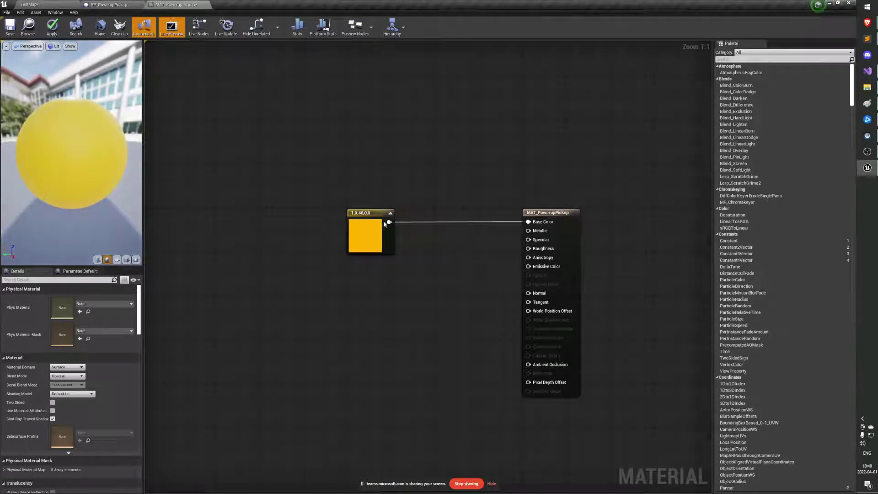
pyautogui.moveTo(73, 151); pyautogui.dragTo(137, 178)
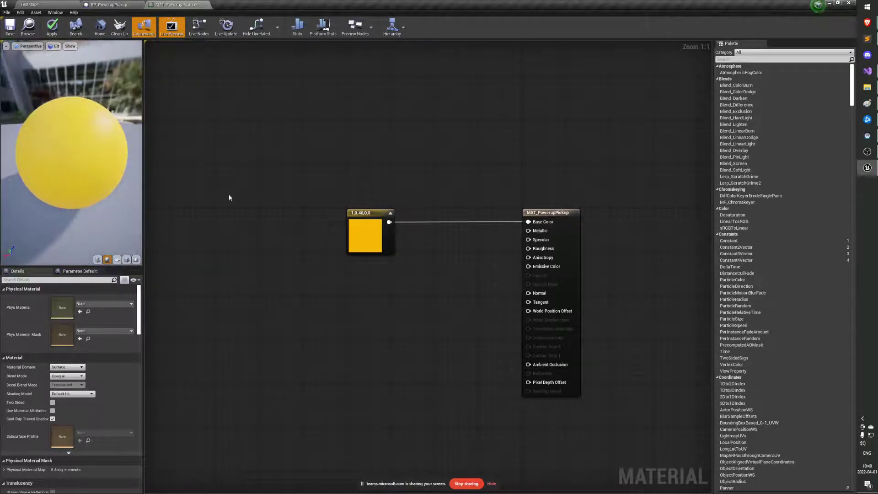
# Step: Add an extra Constant4Vector and a VectorParameter node, then delete both
pyautogui.click(359, 300)
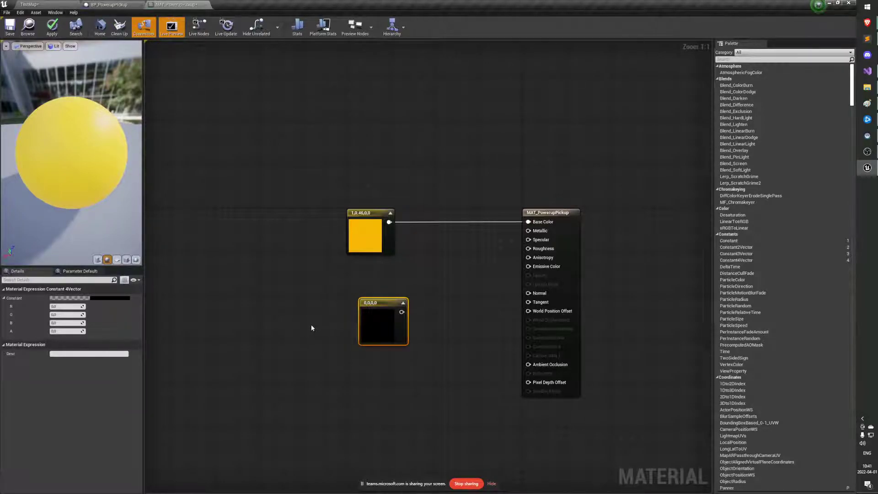
pyautogui.press('Delete')
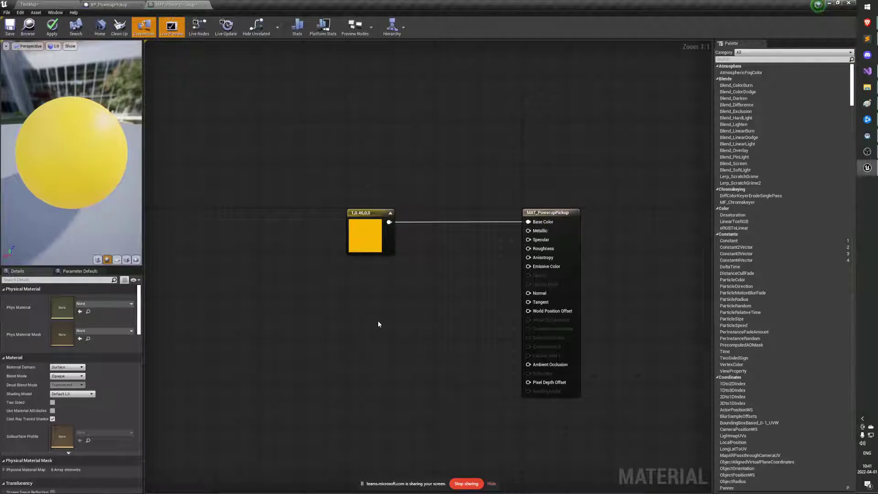
pyautogui.click(363, 243)
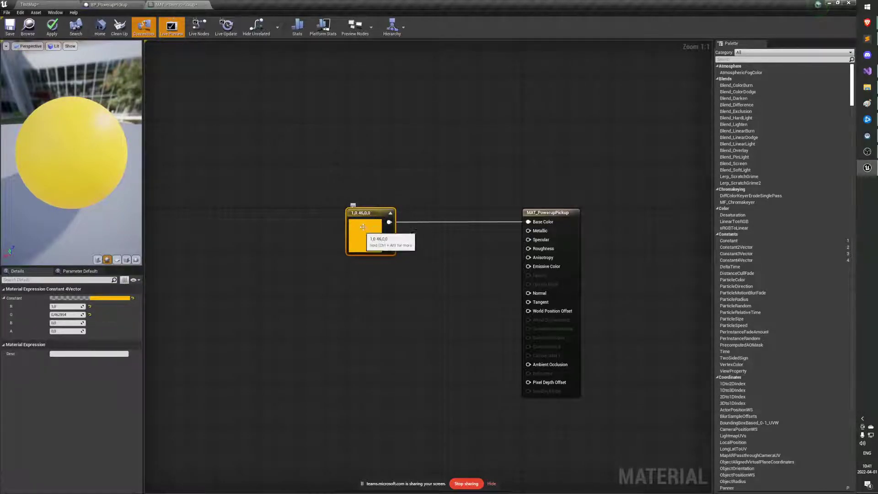
pyautogui.click(380, 303)
pyautogui.click(359, 219)
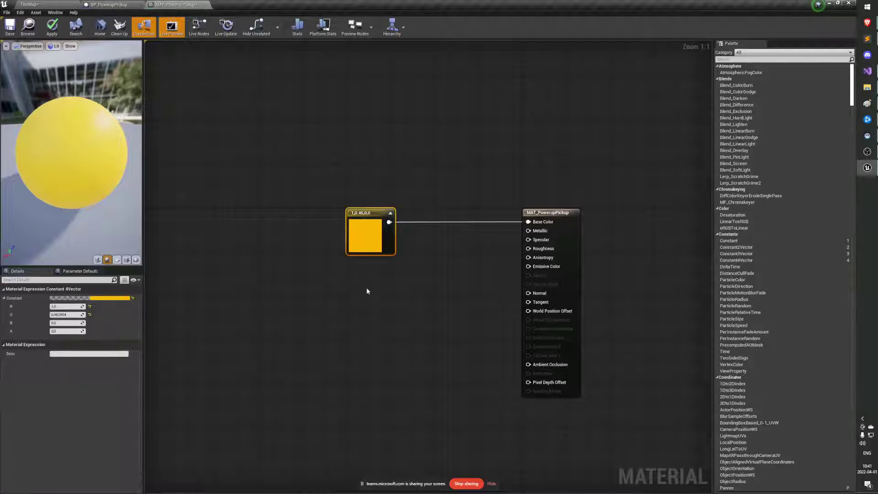
pyautogui.rightClick(332, 304)
pyautogui.write('vectorparam')
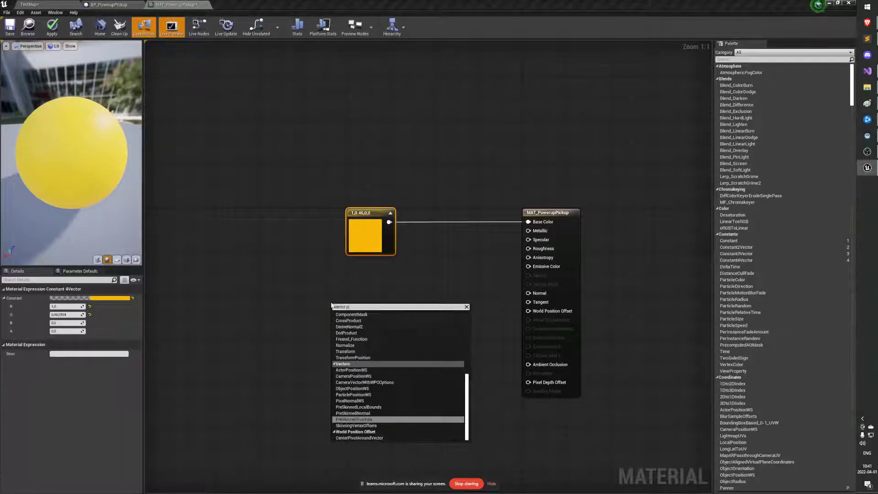
pyautogui.press('Return')
pyautogui.click(374, 256)
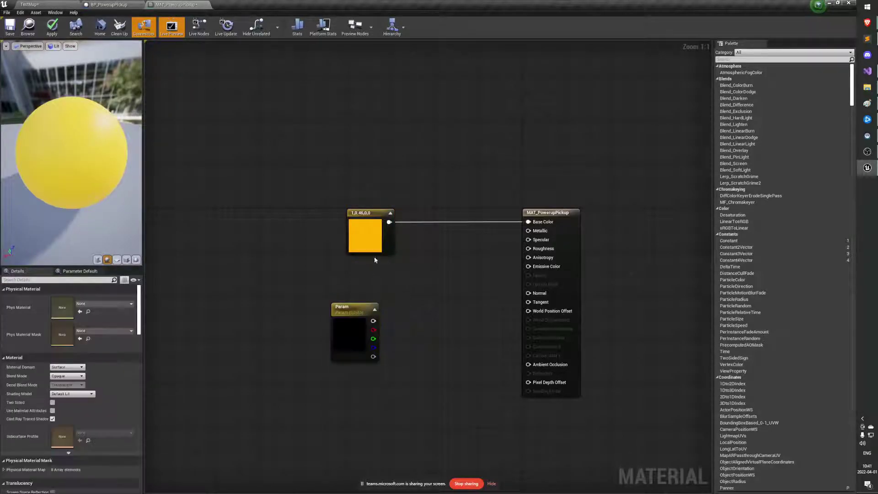
pyautogui.rightClick(373, 240)
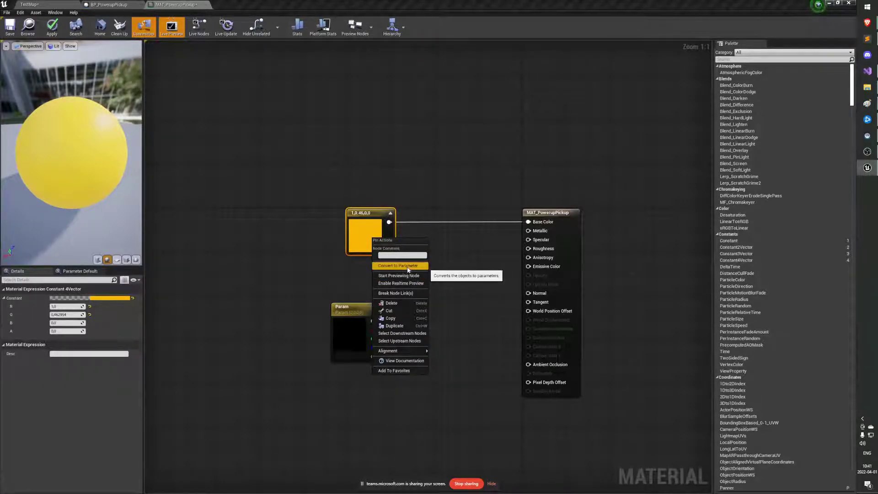
pyautogui.click(469, 267)
pyautogui.click(355, 337)
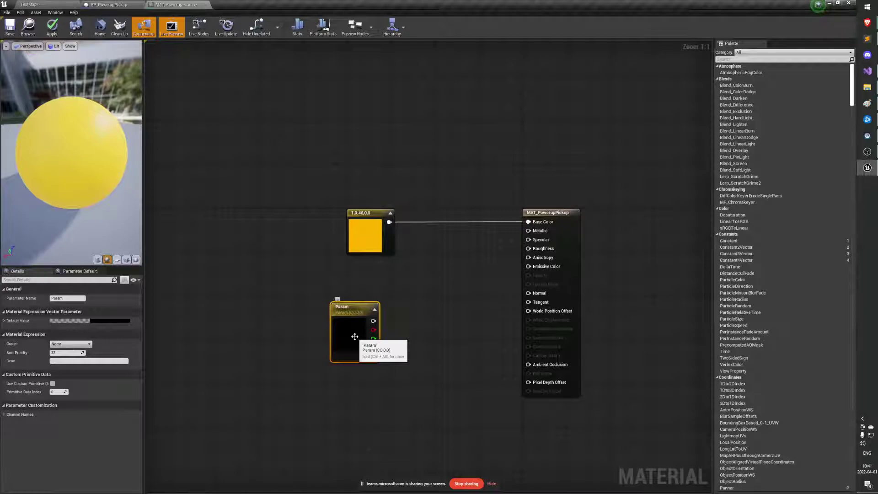
pyautogui.press('Delete')
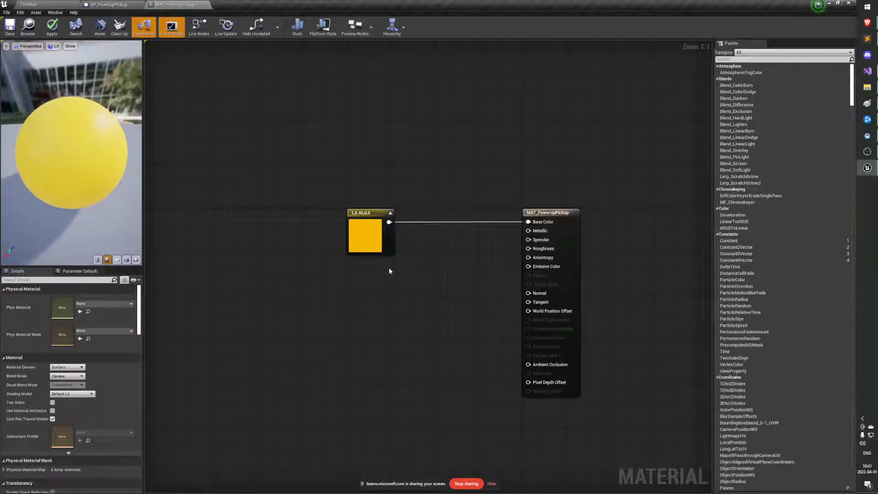
# Step: Shift the yellow constant right, delete trial Constant and Constant4Vector nodes, and switch to BP_PowerupPickup
pyautogui.moveTo(388, 245); pyautogui.dragTo(455, 246)
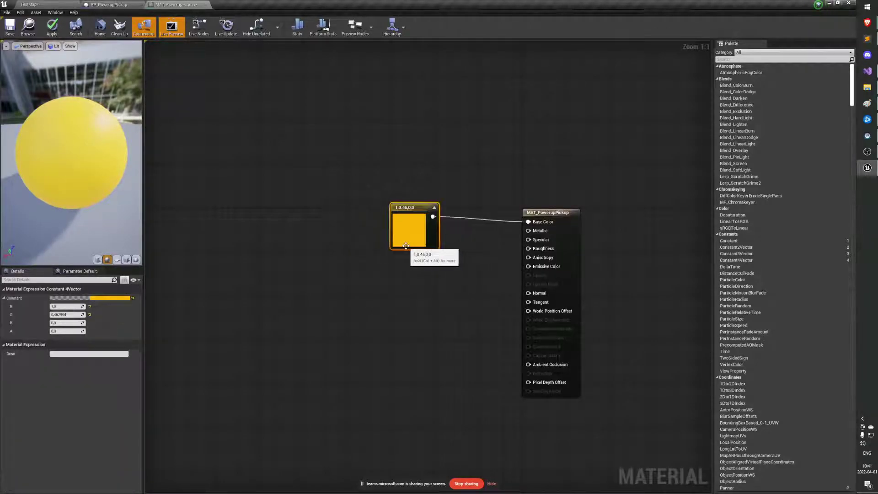
pyautogui.click(390, 291)
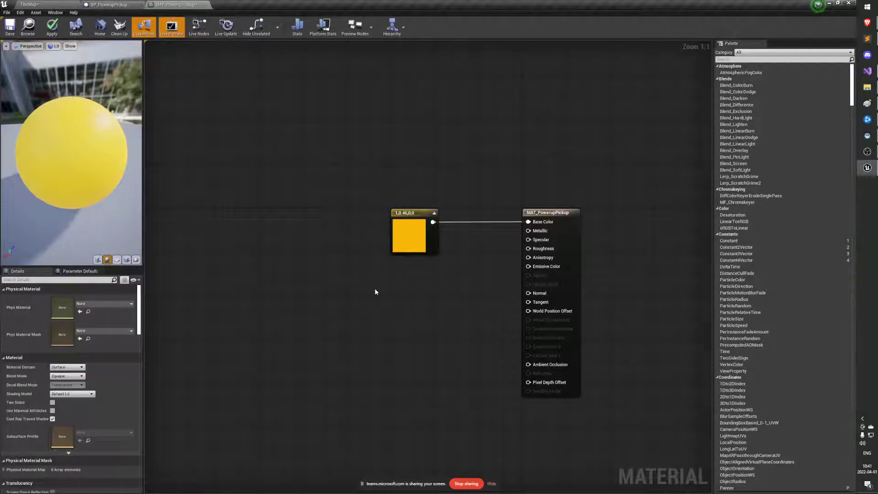
pyautogui.click(375, 292)
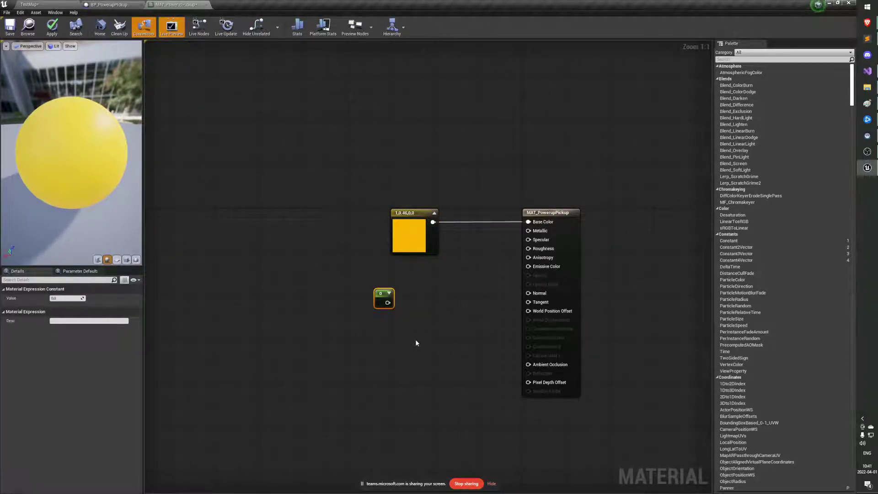
pyautogui.click(410, 351)
pyautogui.click(384, 304)
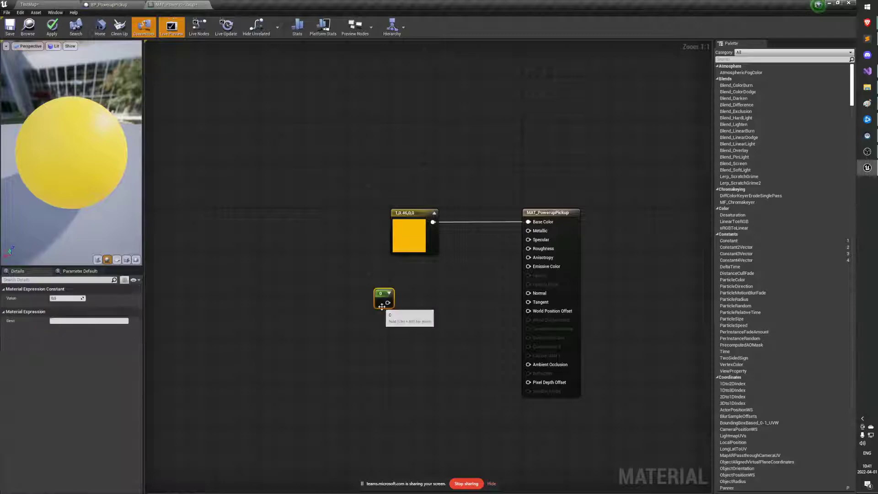
pyautogui.press('Delete')
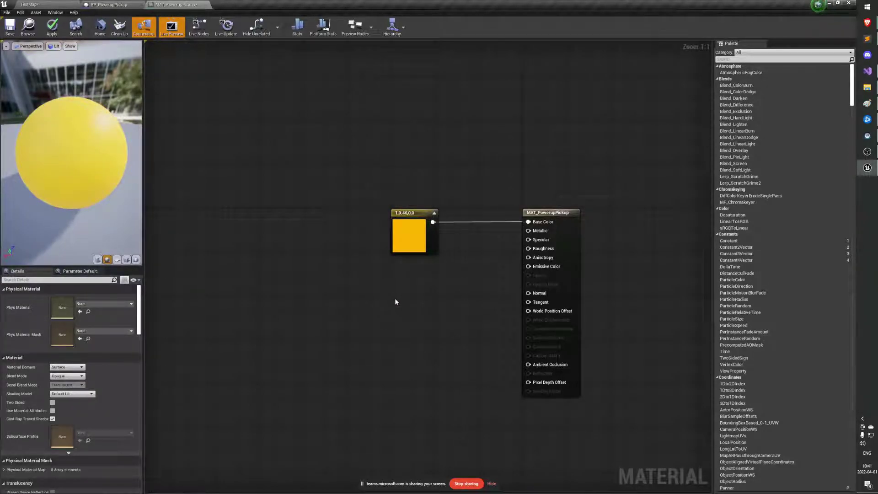
pyautogui.click(395, 301)
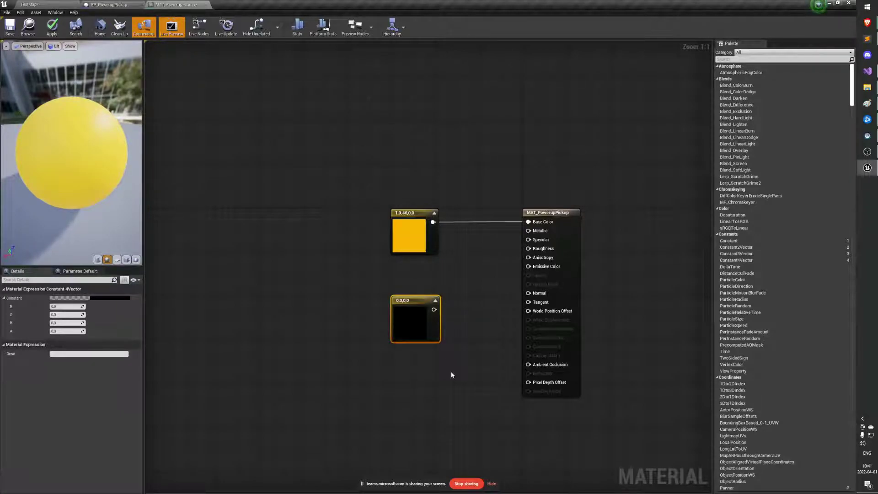
pyautogui.press('Delete')
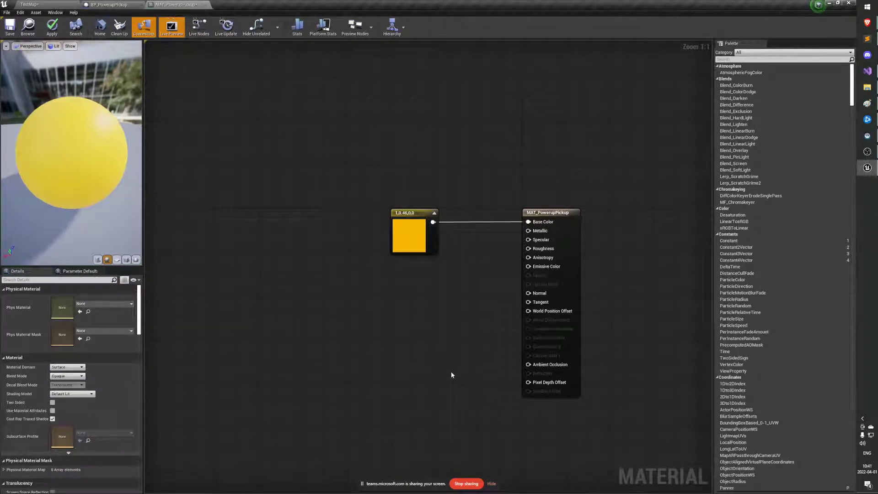
pyautogui.click(108, 4)
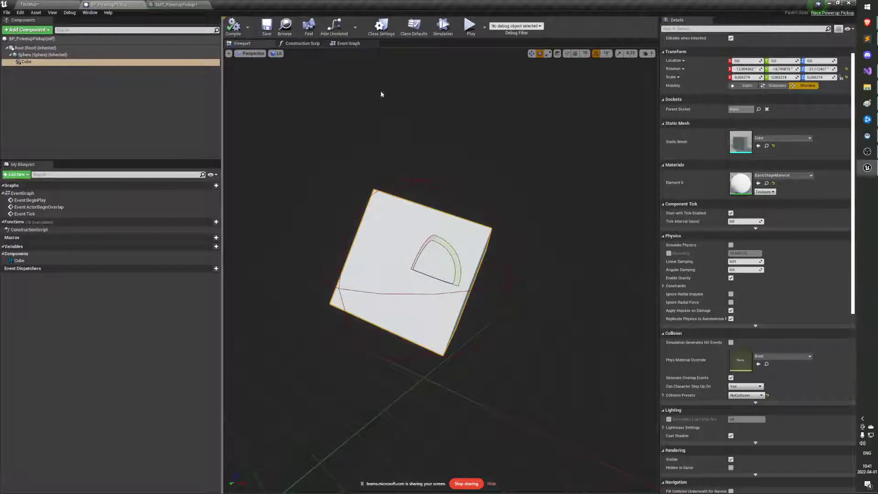
# Step: Place a Branch and a For Each Loop node in the event graph, delete both, and reopen MAT_PowerupPickup
pyautogui.click(348, 43)
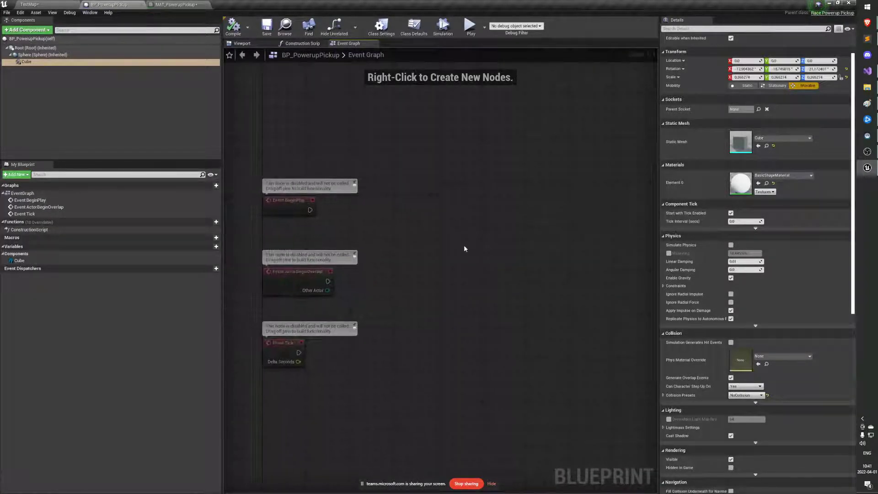
pyautogui.click(446, 203)
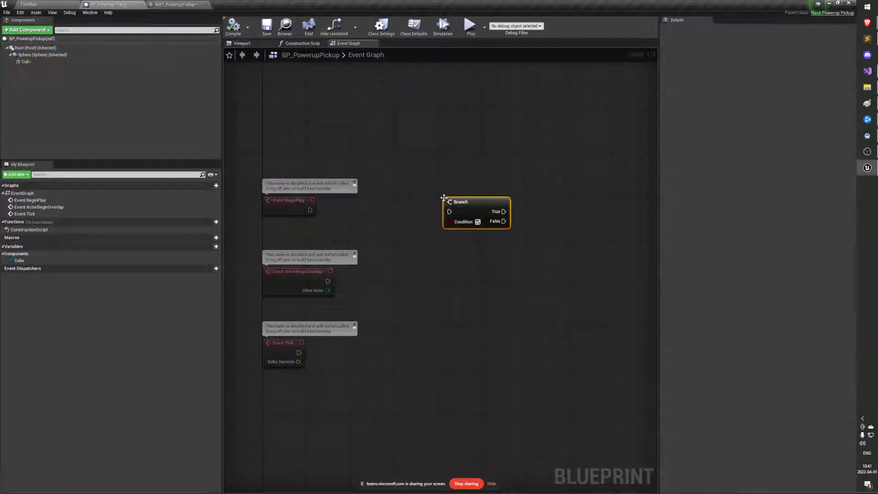
pyautogui.click(493, 269)
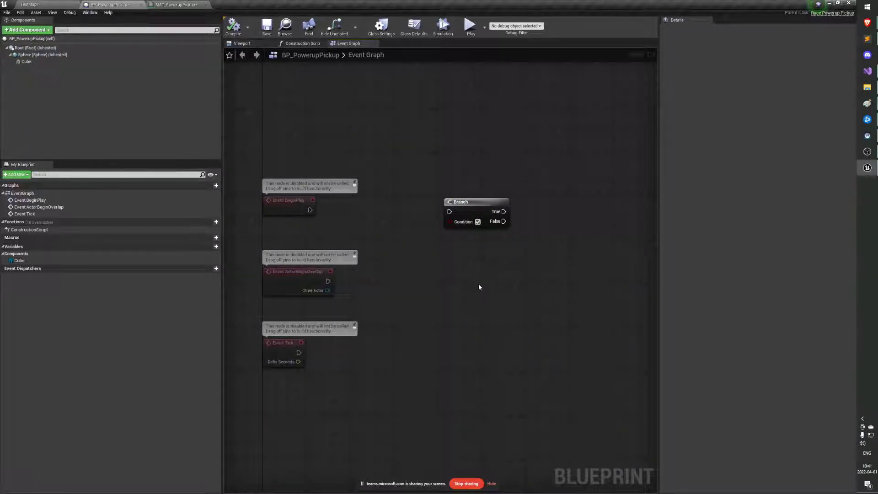
pyautogui.click(455, 260)
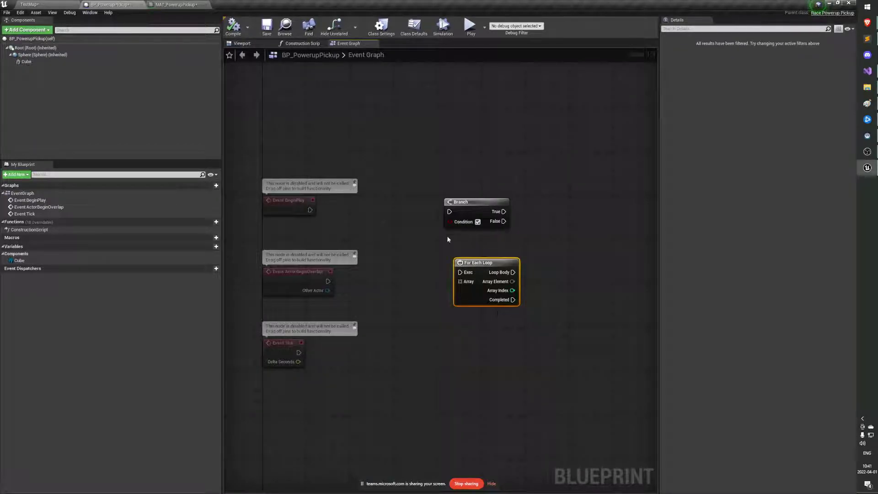
pyautogui.moveTo(421, 274); pyautogui.dragTo(526, 193)
pyautogui.press('Delete')
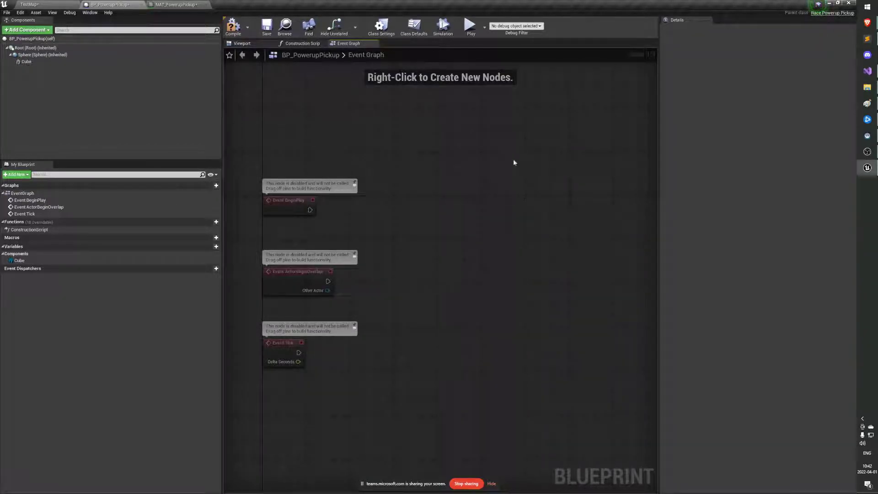
pyautogui.click(178, 5)
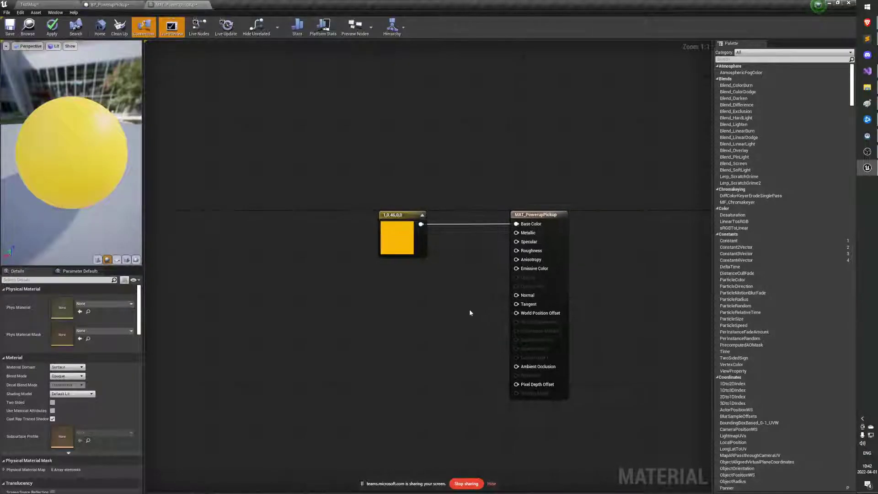
# Step: Place a test Constant node in the material graph, then delete it
pyautogui.moveTo(469, 309); pyautogui.dragTo(435, 307, button='right')
pyautogui.moveTo(396, 336); pyautogui.dragTo(377, 324, button='right')
pyautogui.click(378, 296)
pyautogui.moveTo(385, 303); pyautogui.dragTo(386, 300)
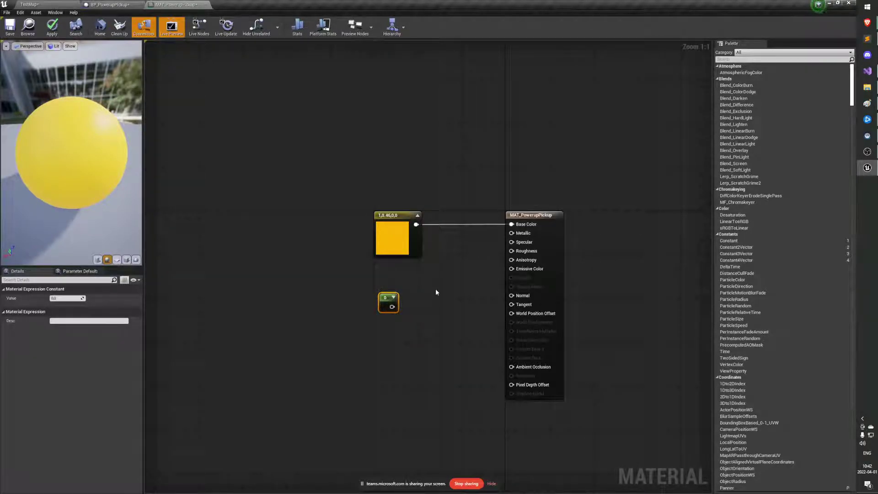
pyautogui.moveTo(425, 316); pyautogui.dragTo(405, 298)
pyautogui.press('Delete')
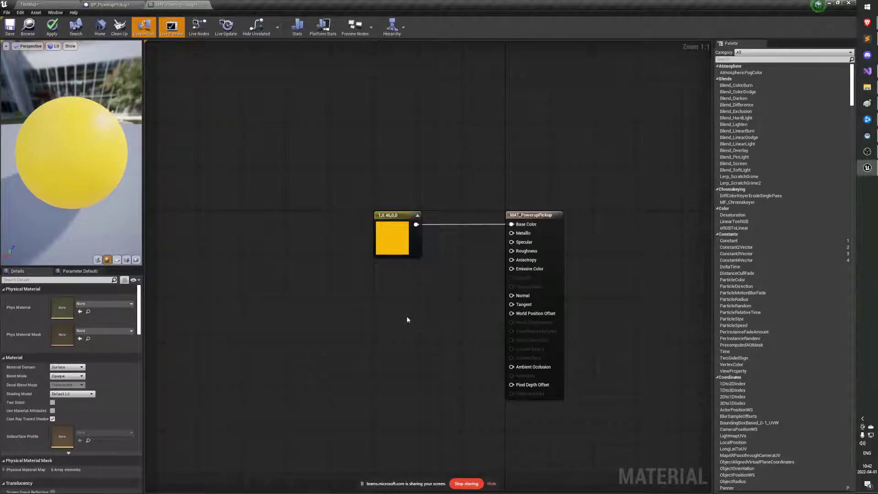
# Step: Connect the orange-yellow constant's output to Emissive Color
pyautogui.rightClick(383, 252)
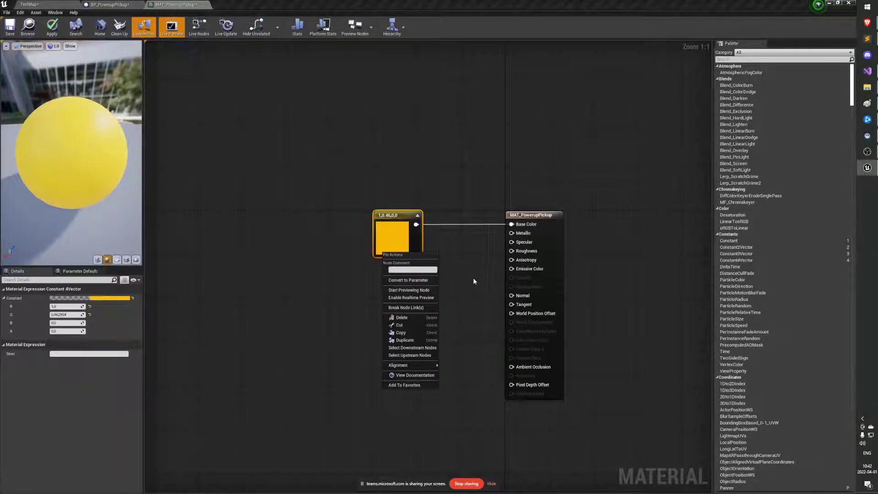
pyautogui.click(462, 286)
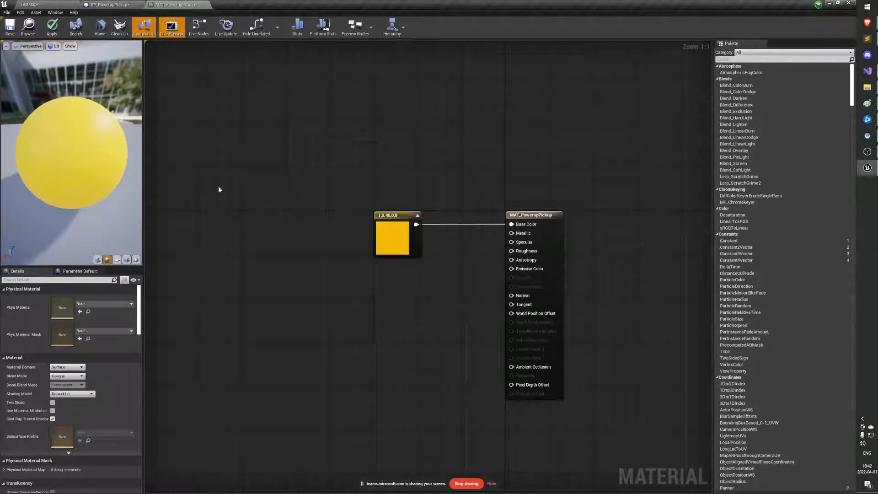
pyautogui.moveTo(416, 224); pyautogui.dragTo(521, 270)
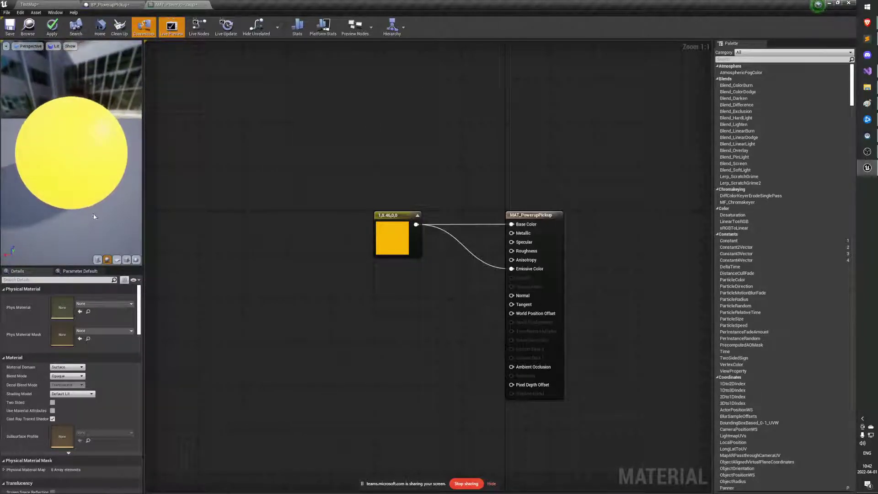
# Step: Set the yellow constant's alpha to 1 in the Color Picker
pyautogui.moveTo(94, 216)
pyautogui.mouseDown()
pyautogui.moveTo(104, 216)
pyautogui.moveTo(96, 220)
pyautogui.mouseUp()
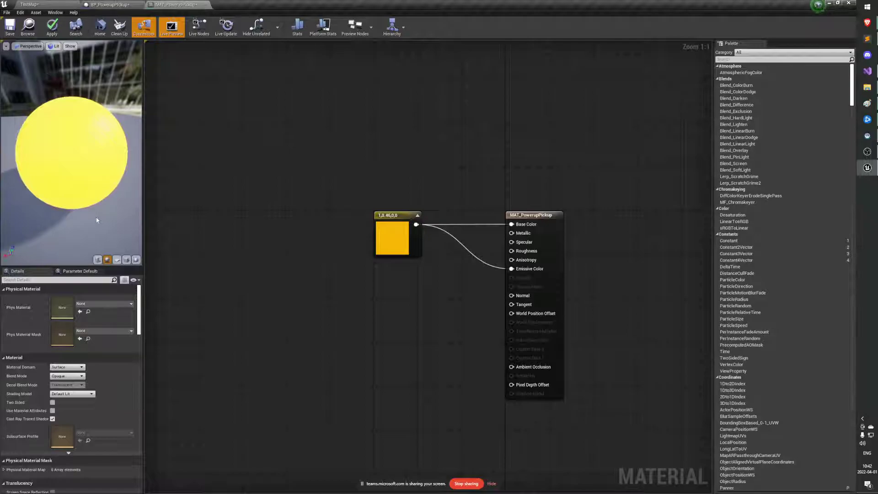
pyautogui.click(392, 241)
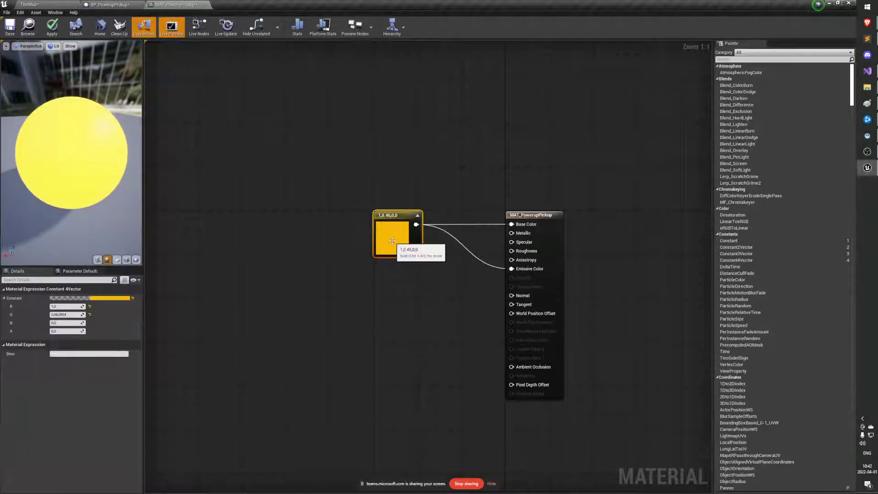
pyautogui.doubleClick(392, 241)
pyautogui.press('Escape')
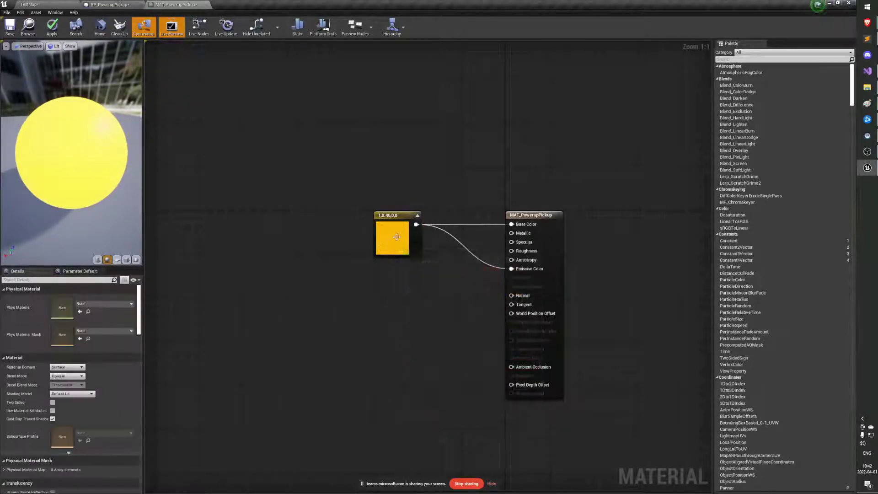
pyautogui.doubleClick(396, 236)
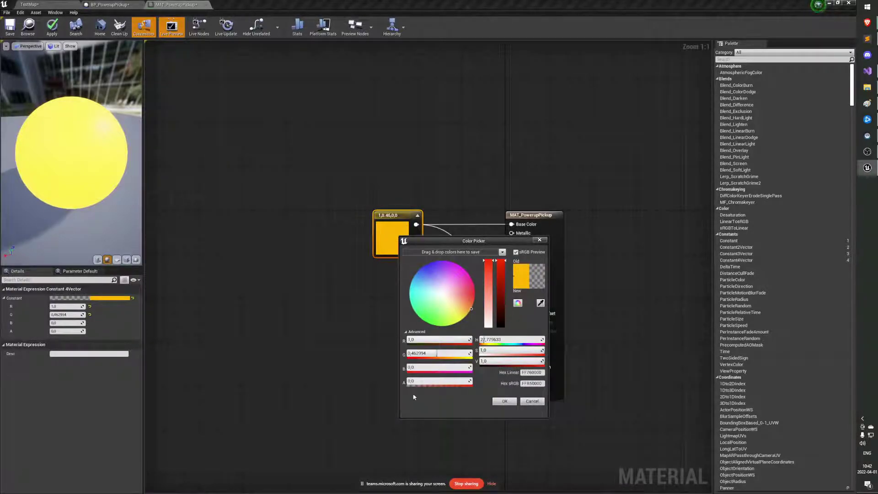
pyautogui.write('1')
pyautogui.press('Return')
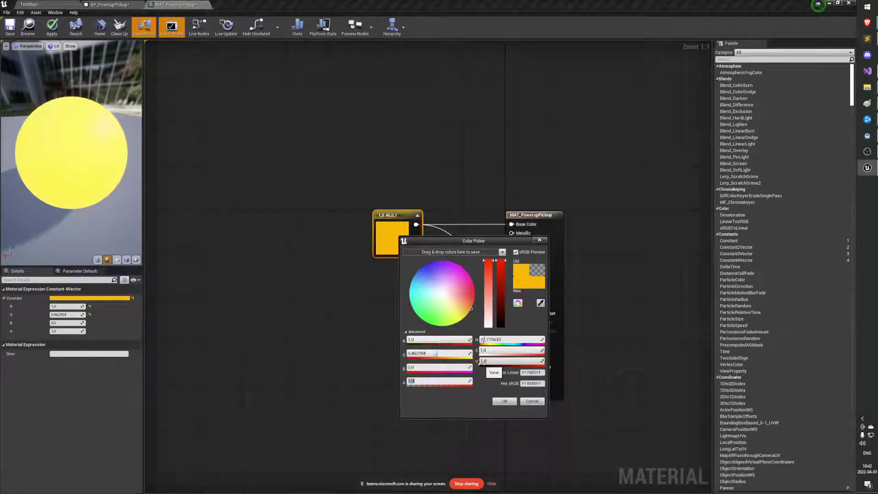
pyautogui.click(504, 401)
pyautogui.click(424, 355)
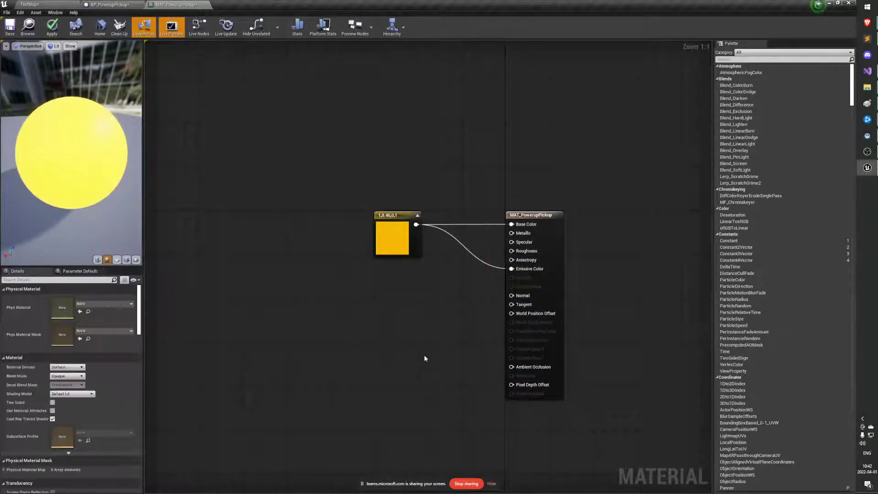
pyautogui.click(397, 251)
pyautogui.doubleClick(397, 251)
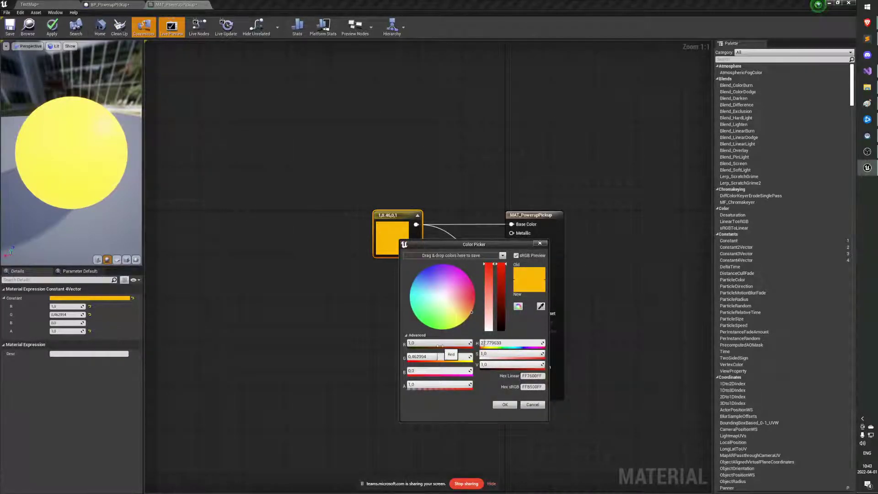
pyautogui.click(505, 404)
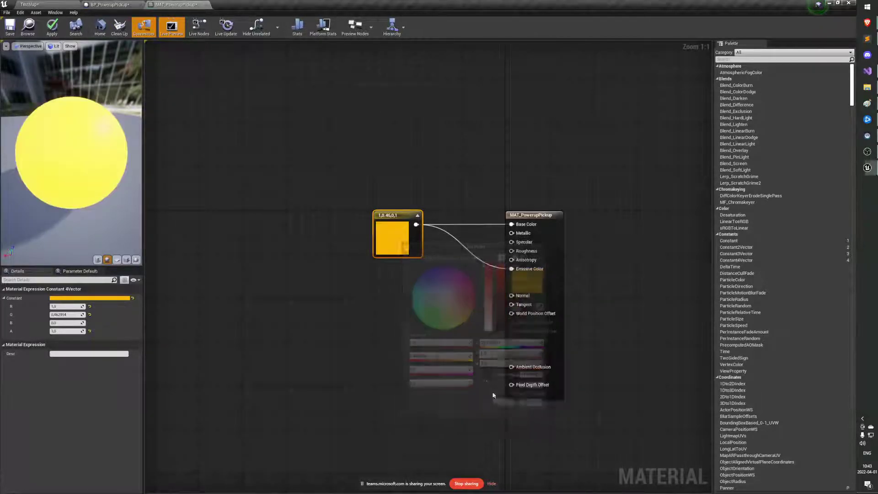
# Step: Raise the colour's brightness (V) to 15, giving values 15, 6.94, 0, 1
pyautogui.doubleClick(398, 247)
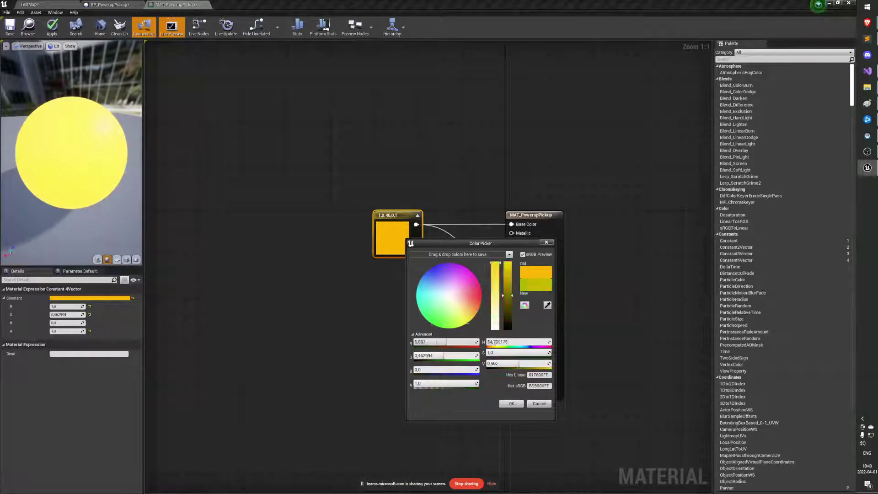
pyautogui.click(413, 343)
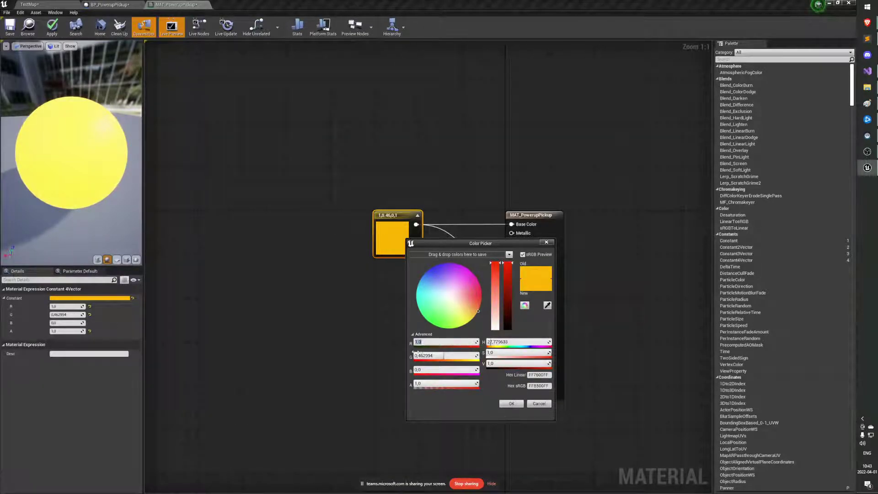
pyautogui.write('50')
pyautogui.press('Return')
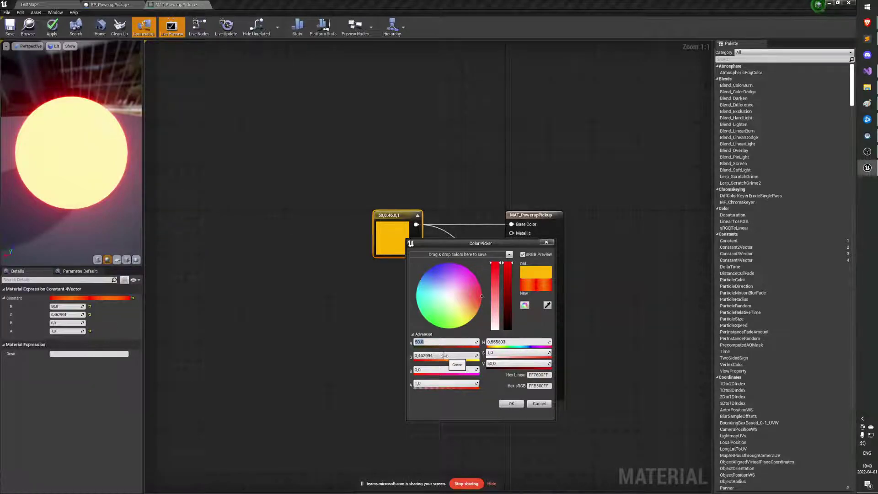
pyautogui.press('Return')
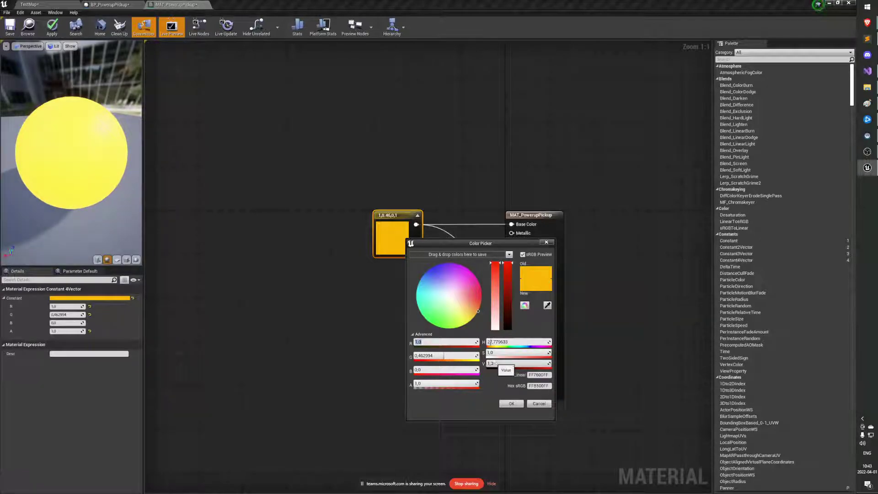
pyautogui.click(490, 365)
pyautogui.write('0,5')
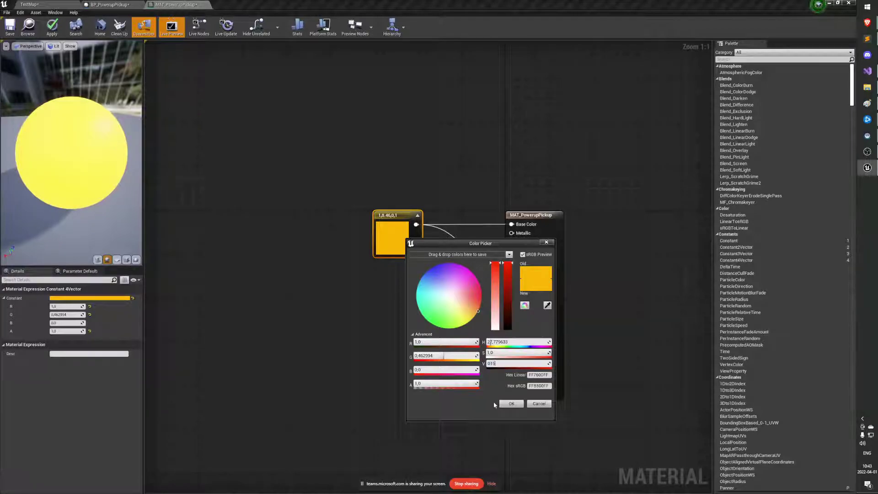
pyautogui.press('Return')
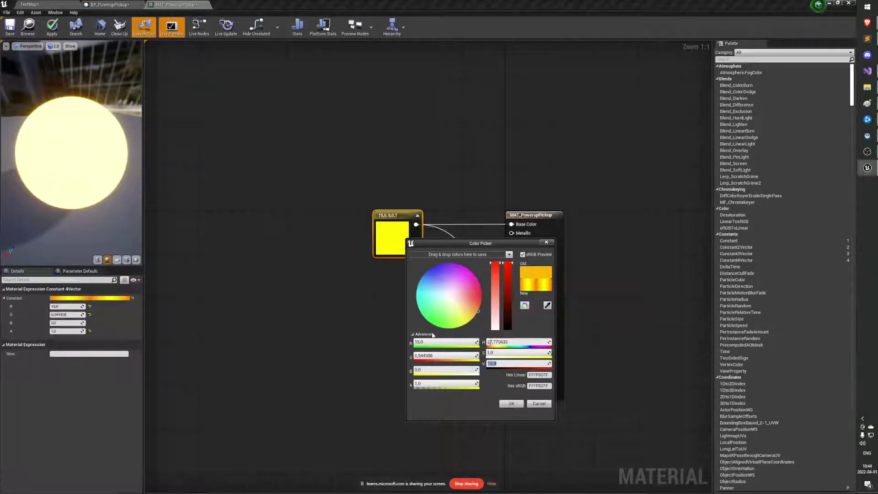
pyautogui.moveTo(96, 131); pyautogui.dragTo(91, 150)
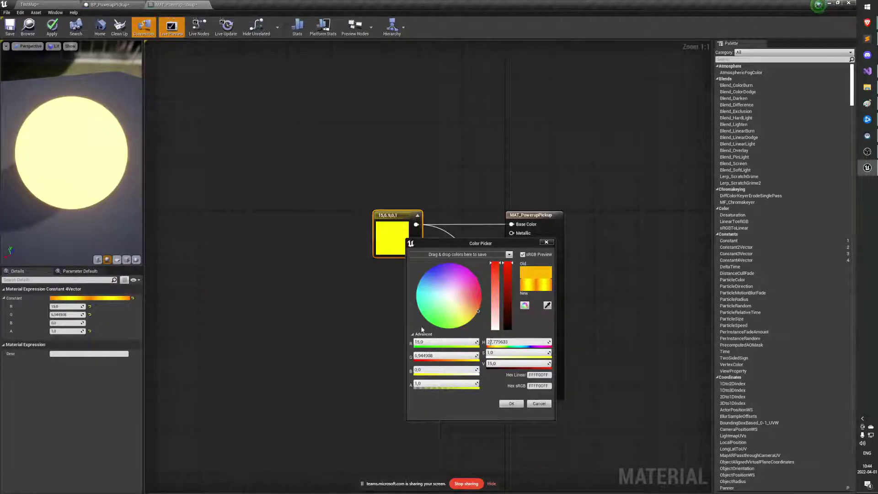
# Step: Confirm the glowing colour, apply it to MAT_PowerupPickup, and switch to BP_PowerupPickup
pyautogui.click(511, 403)
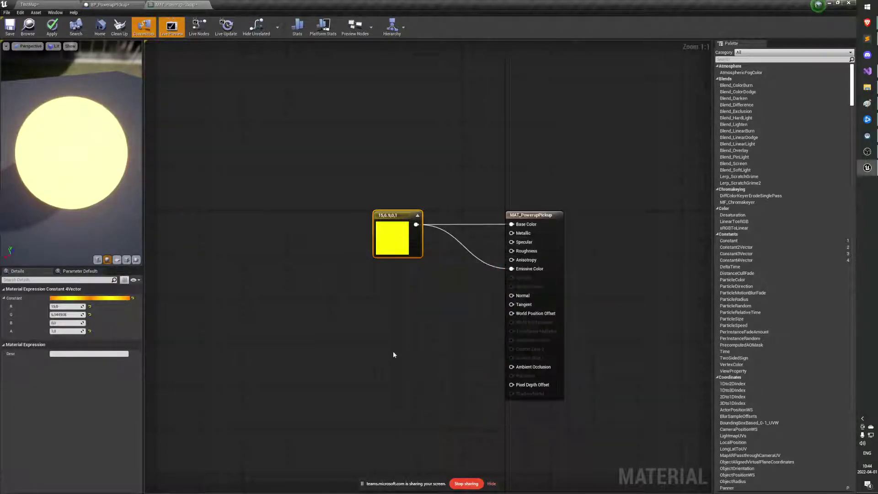
pyautogui.click(393, 350)
pyautogui.moveTo(59, 231); pyautogui.dragTo(173, 195)
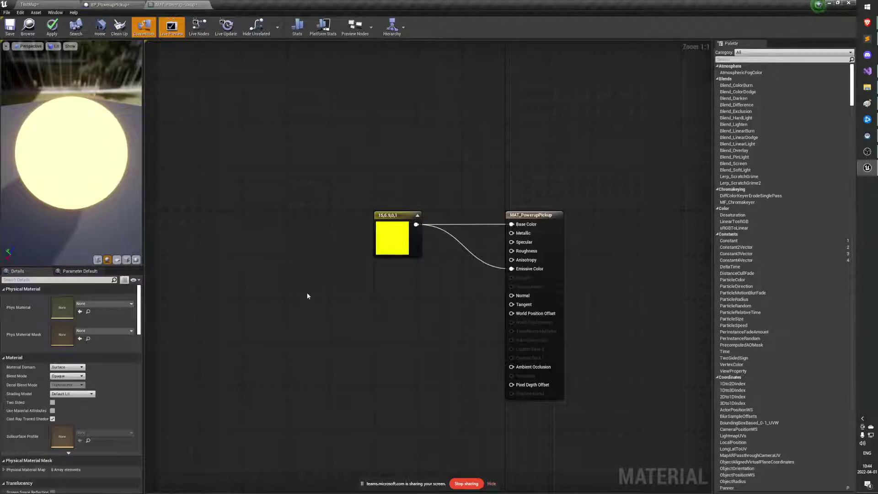
pyautogui.moveTo(307, 296); pyautogui.dragTo(284, 311, button='right')
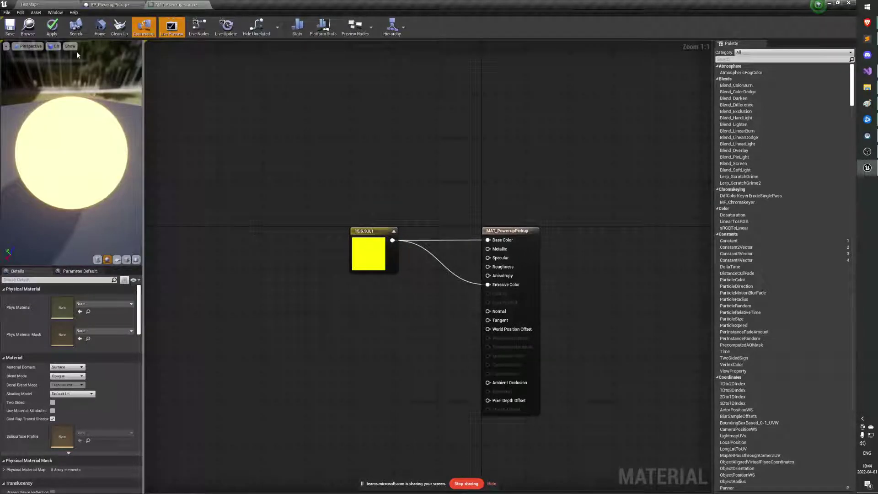
pyautogui.click(51, 36)
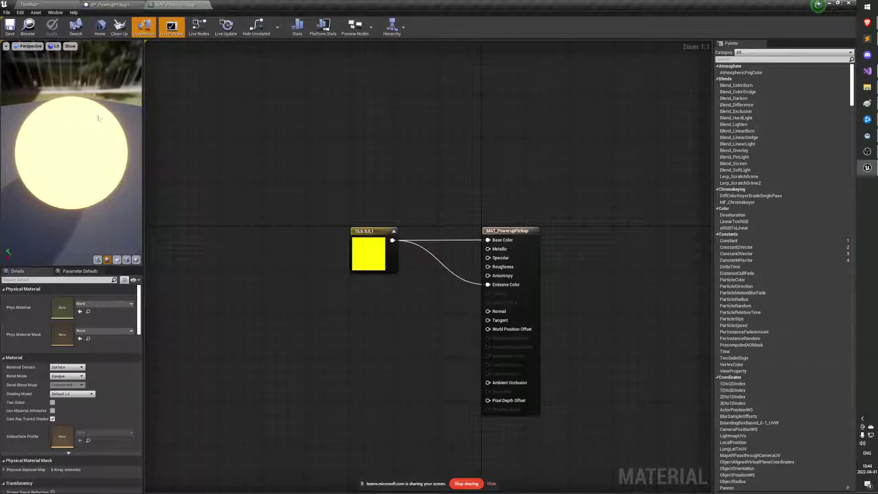
pyautogui.moveTo(57, 146); pyautogui.dragTo(86, 134)
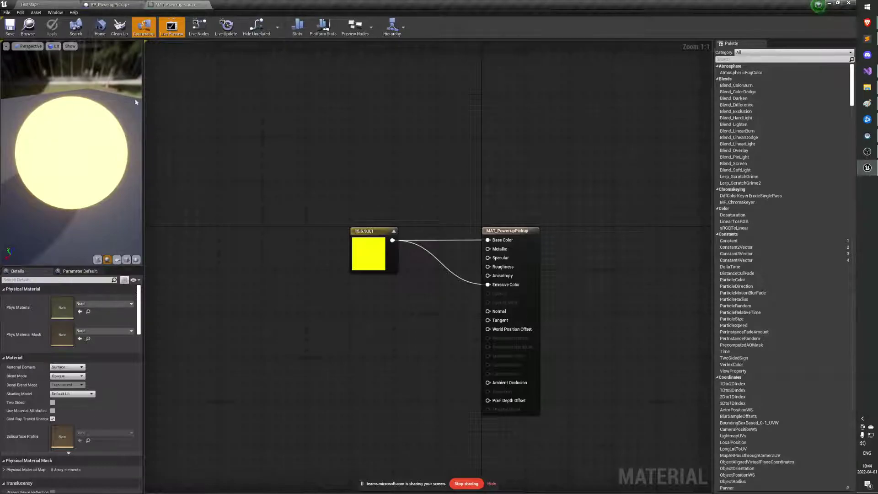
pyautogui.click(130, 4)
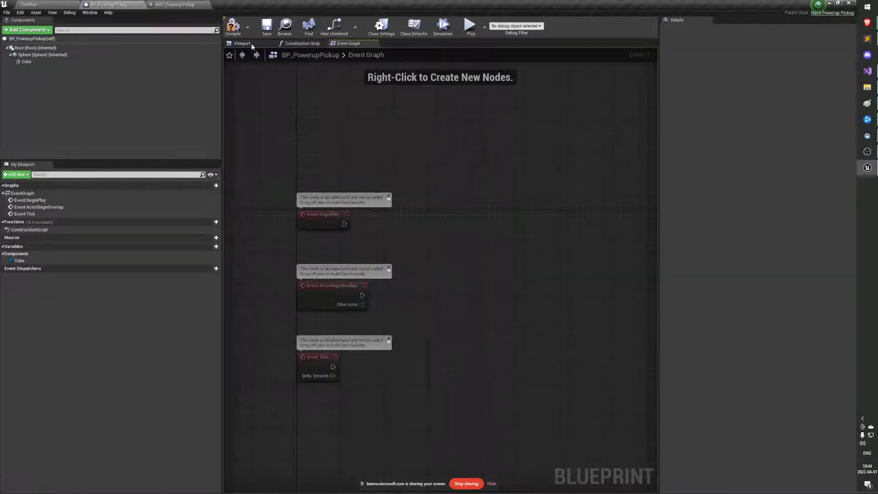
# Step: Assign MAT_PowerupPickup as the Cube component's Element 0 material and inspect the glowing cube
pyautogui.click(251, 43)
pyautogui.moveTo(435, 302); pyautogui.dragTo(453, 314)
pyautogui.click(443, 300)
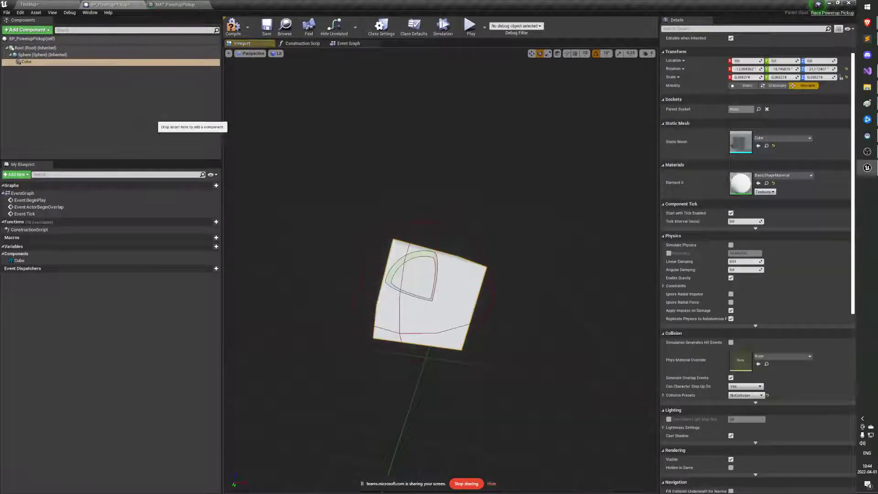
pyautogui.click(784, 176)
pyautogui.click(795, 250)
pyautogui.write('powerup')
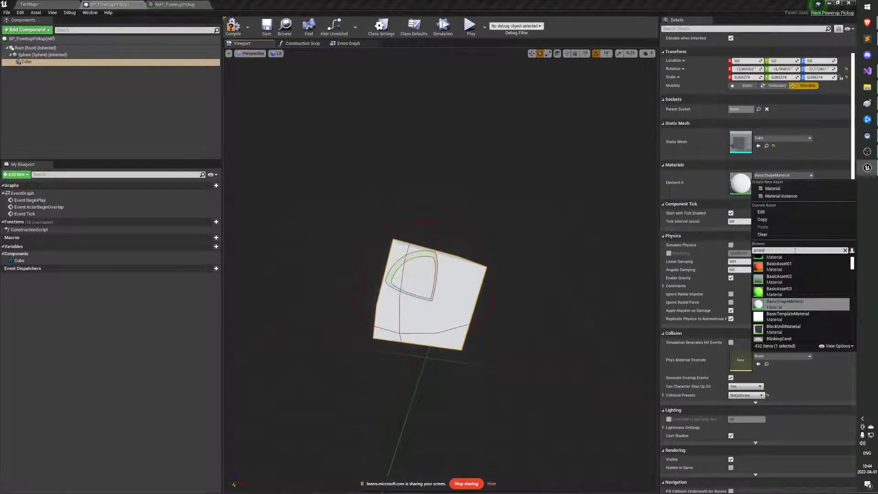
pyautogui.click(785, 258)
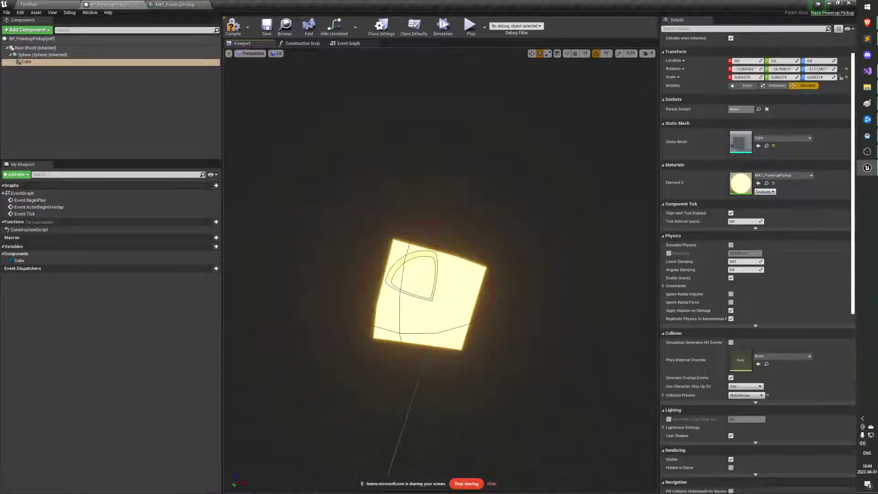
pyautogui.moveTo(596, 287); pyautogui.dragTo(631, 292)
pyautogui.moveTo(430, 297); pyautogui.dragTo(455, 266)
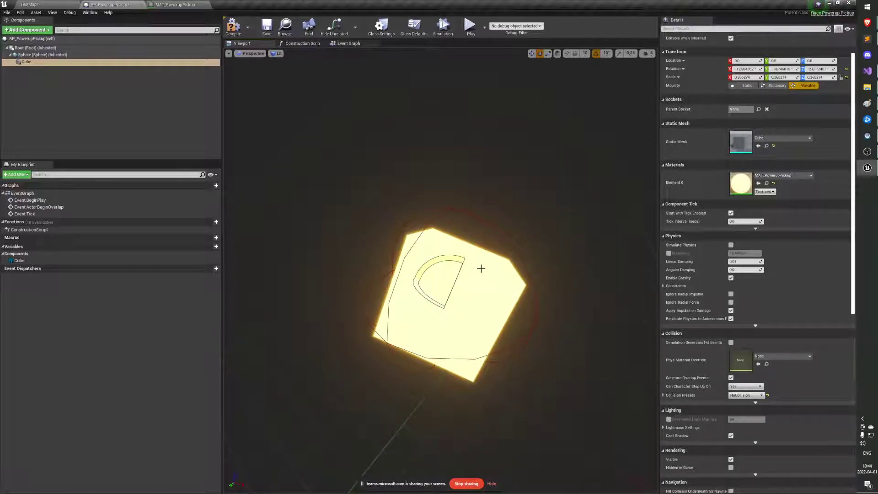
pyautogui.moveTo(490, 258); pyautogui.dragTo(490, 258)
pyautogui.click(175, 4)
# Step: Set the yellow constant's brightness (V) to 5, then apply and save MAT_PowerupPickup
pyautogui.doubleClick(366, 252)
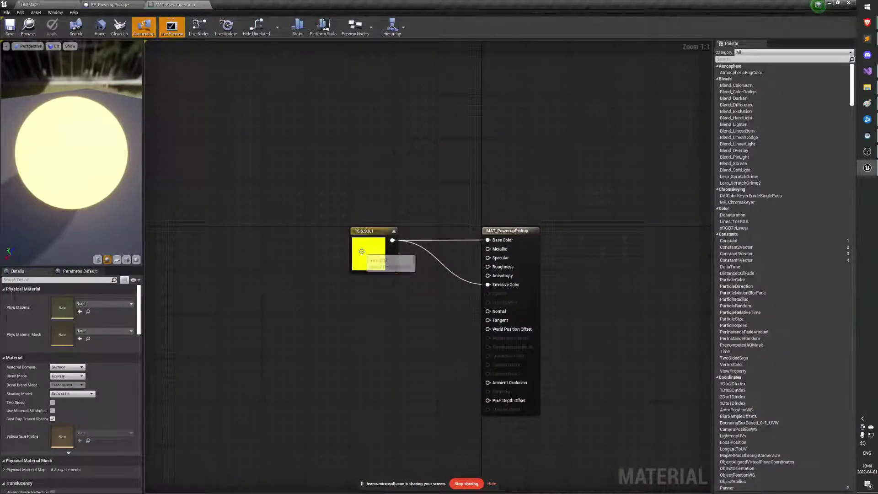
pyautogui.click(458, 377)
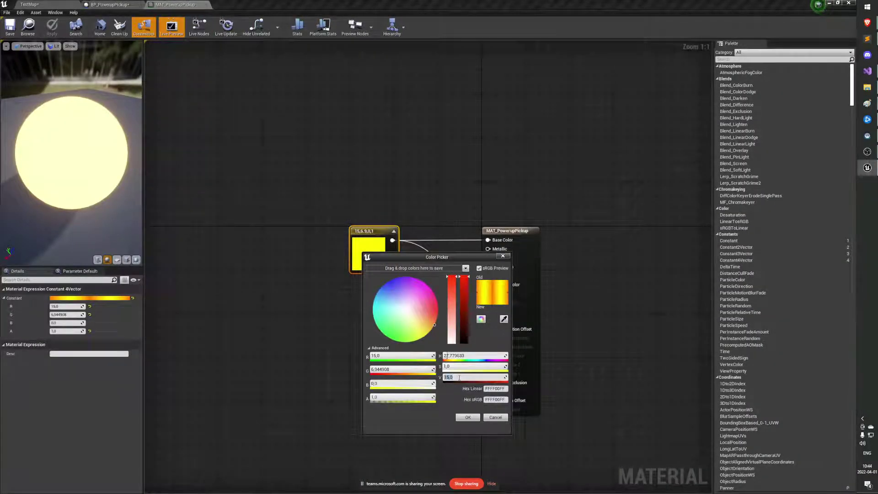
pyautogui.write('5')
pyautogui.press('Return')
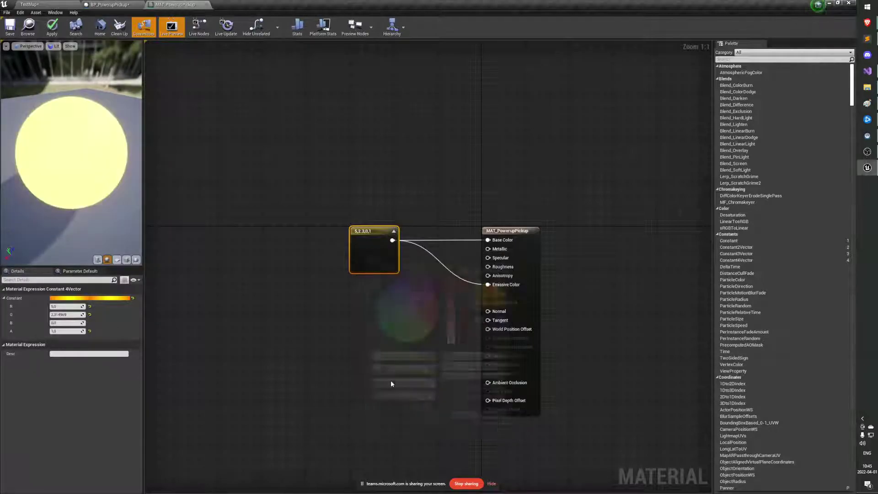
pyautogui.click(468, 417)
pyautogui.click(51, 27)
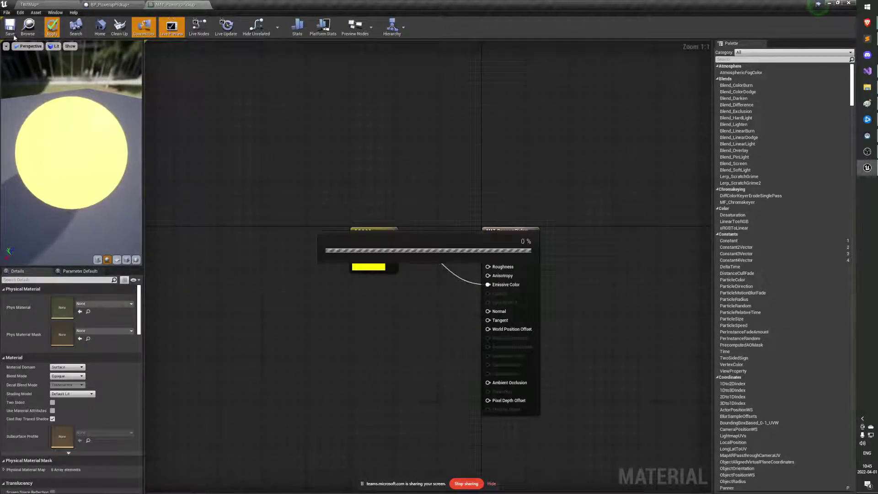
pyautogui.click(10, 35)
pyautogui.hotkey('ctrl', 'Tab')
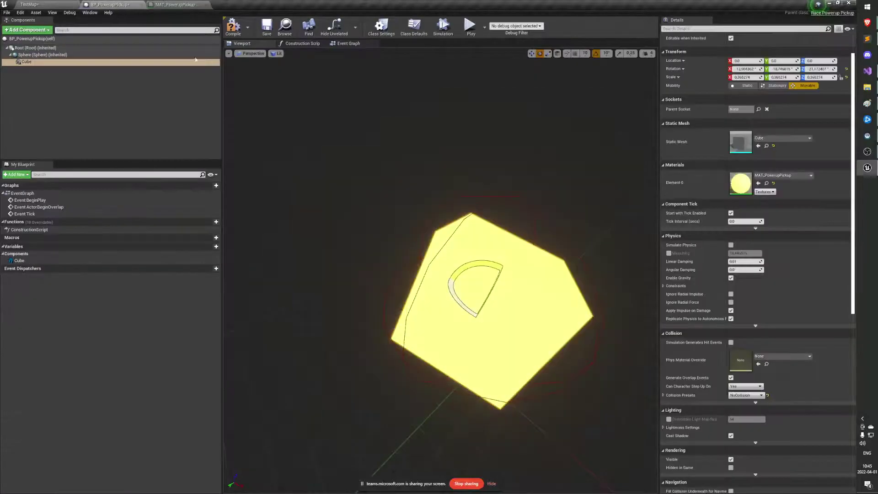
pyautogui.moveTo(348, 198); pyautogui.dragTo(356, 208)
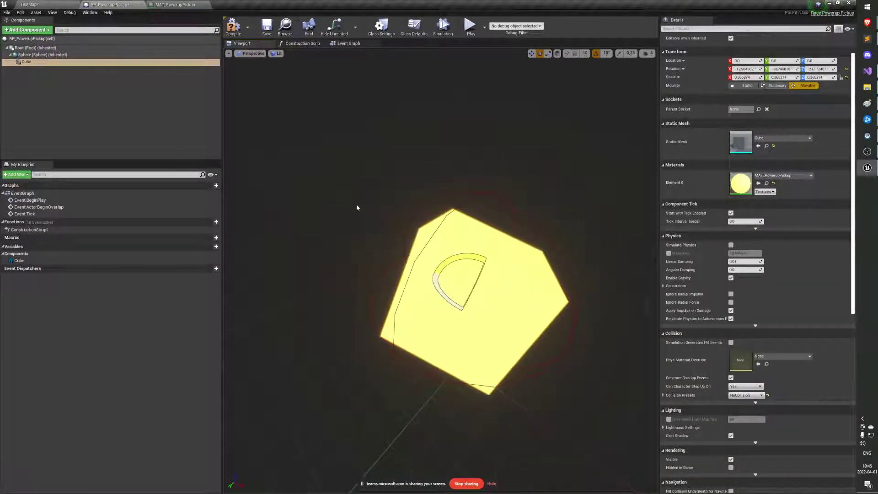
pyautogui.click(175, 5)
# Step: Raise the brightness to 15, apply the material, and return to BP_PowerupPickup
pyautogui.doubleClick(370, 265)
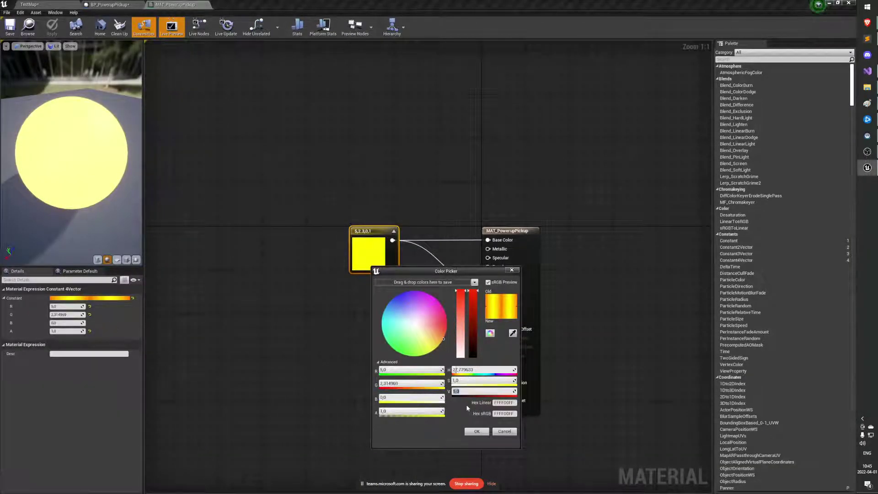
pyautogui.click(466, 391)
pyautogui.write('15')
pyautogui.press('Return')
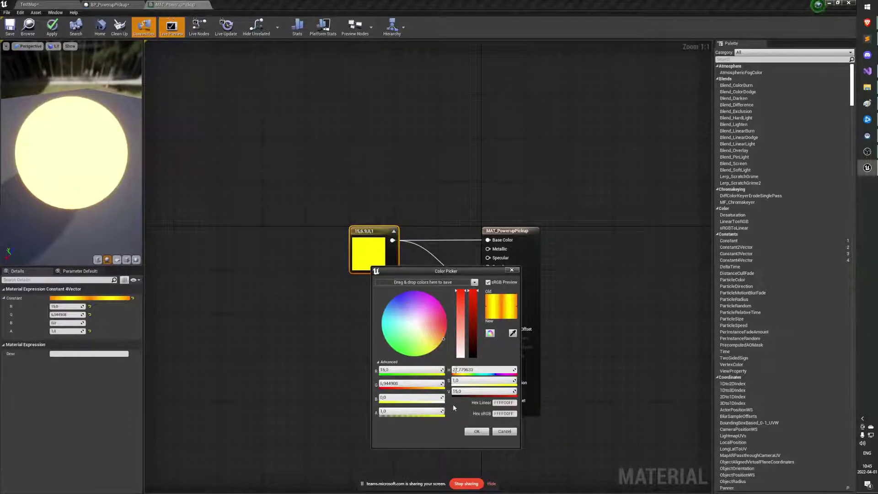
pyautogui.click(476, 432)
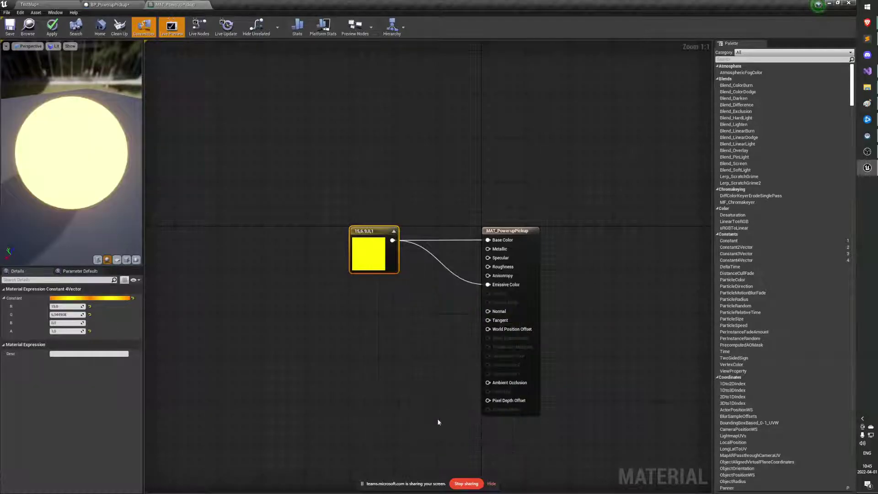
pyautogui.click(259, 292)
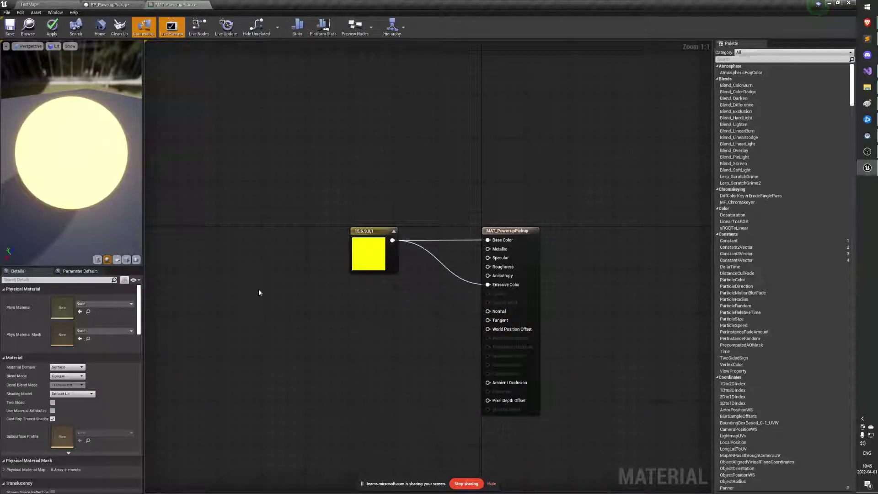
pyautogui.click(52, 34)
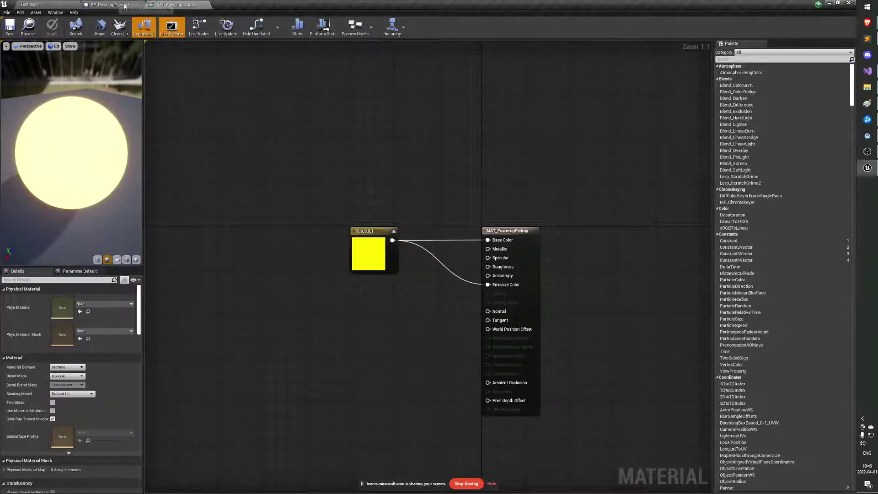
pyautogui.click(107, 5)
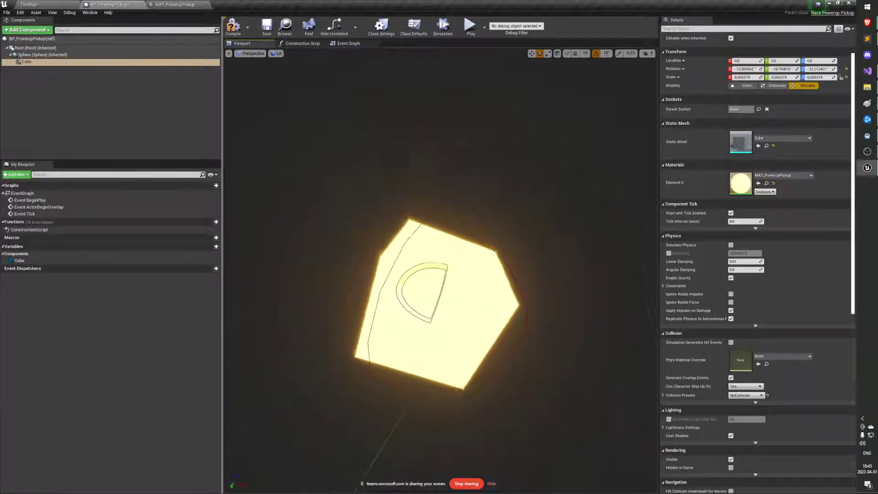
# Step: Try brightness values 5 and 200 on the yellow constant, settling on 5
pyautogui.click(175, 5)
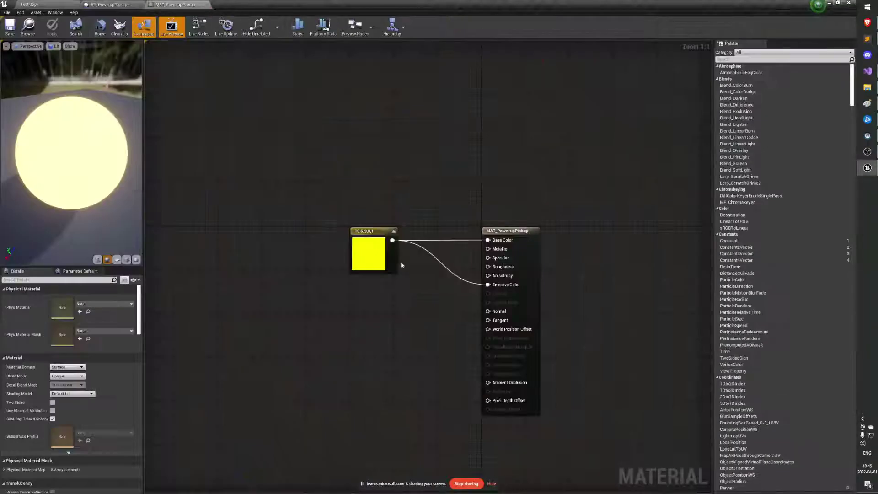
pyautogui.doubleClick(380, 254)
pyautogui.click(461, 385)
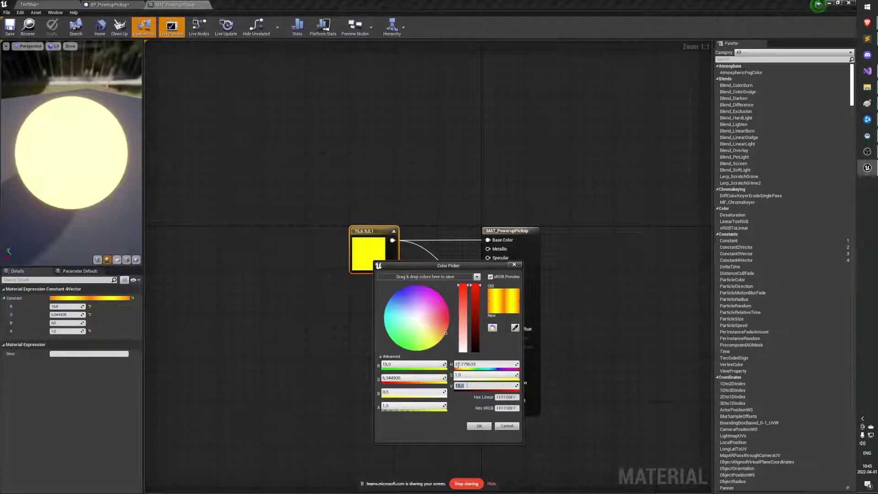
pyautogui.write('5')
pyautogui.press('Return')
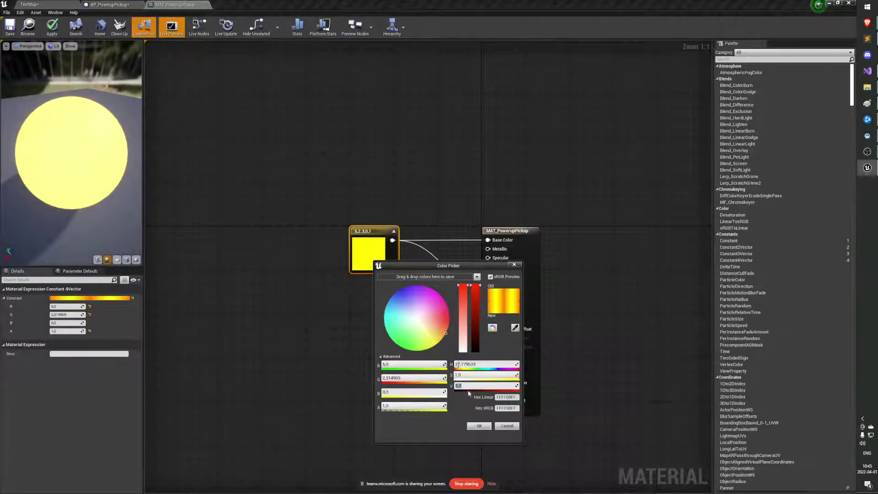
pyautogui.write('200')
pyautogui.press('Return')
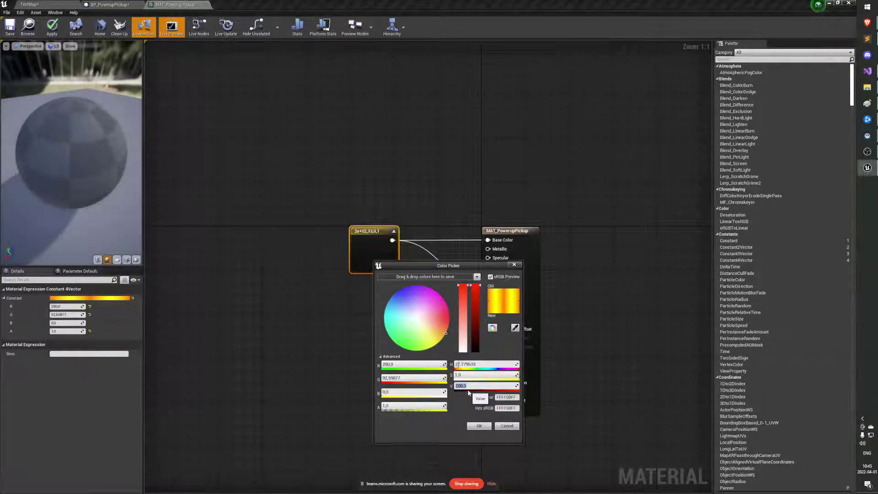
pyautogui.moveTo(106, 142)
pyautogui.mouseDown()
pyautogui.moveTo(83, 137)
pyautogui.moveTo(105, 142)
pyautogui.mouseUp()
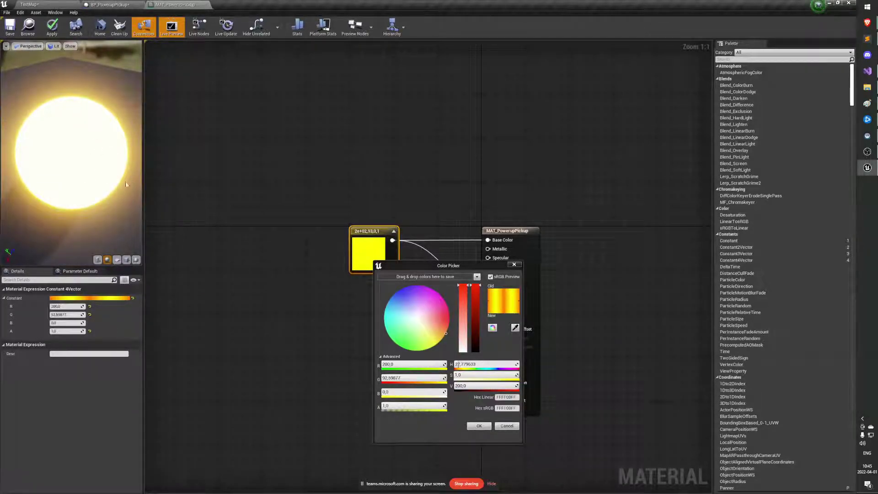
pyautogui.click(479, 385)
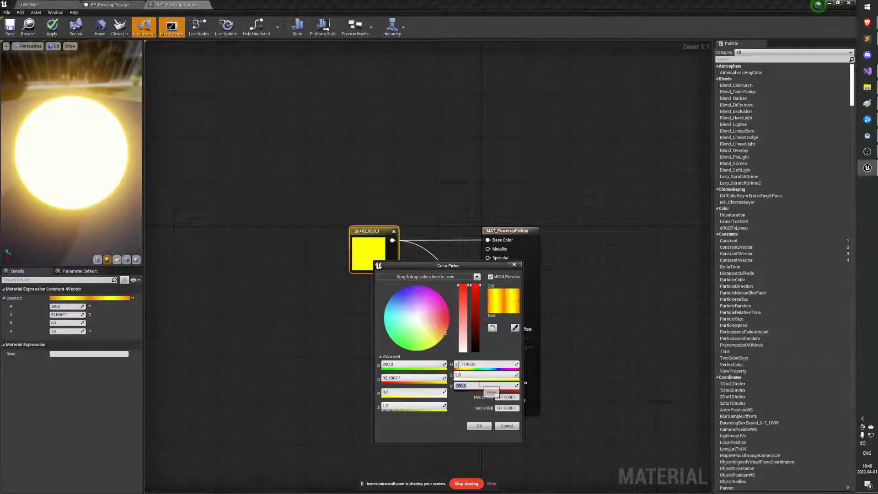
pyautogui.write('5')
pyautogui.press('Return')
pyautogui.click(479, 426)
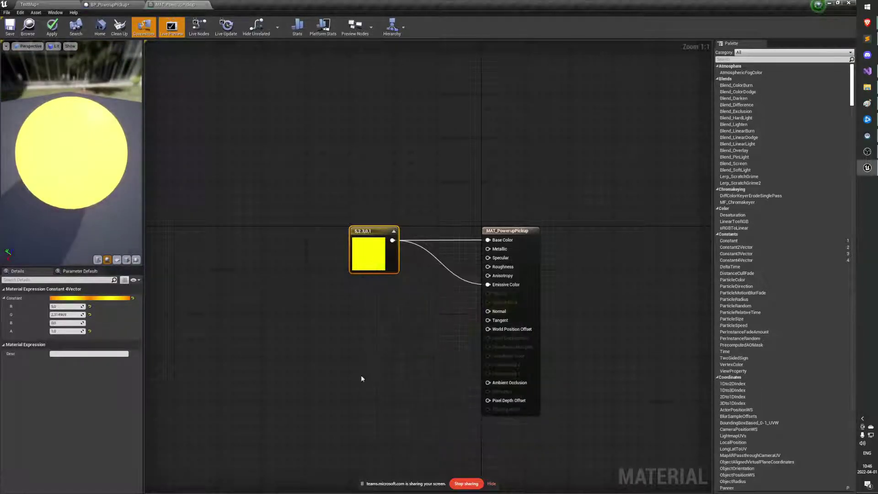
# Step: Apply the material and go to the TestMap level
pyautogui.click(51, 26)
pyautogui.click(106, 4)
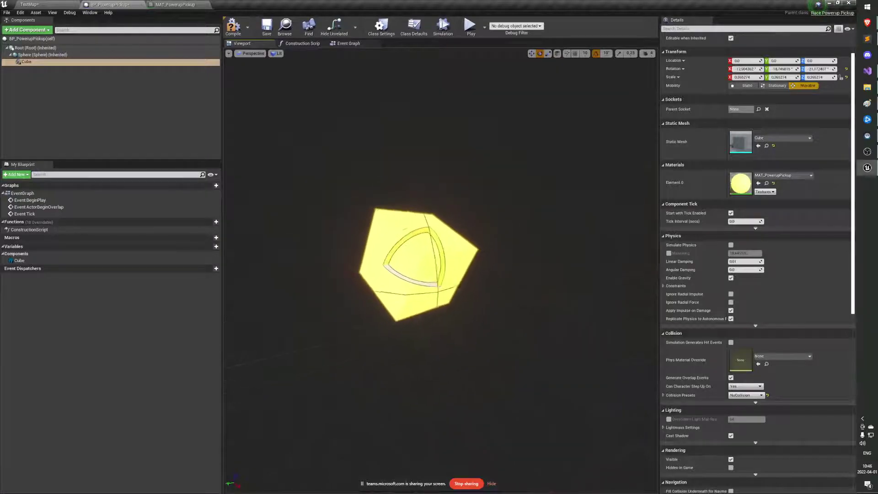
pyautogui.click(28, 4)
pyautogui.moveTo(366, 200); pyautogui.dragTo(361, 211, button='right')
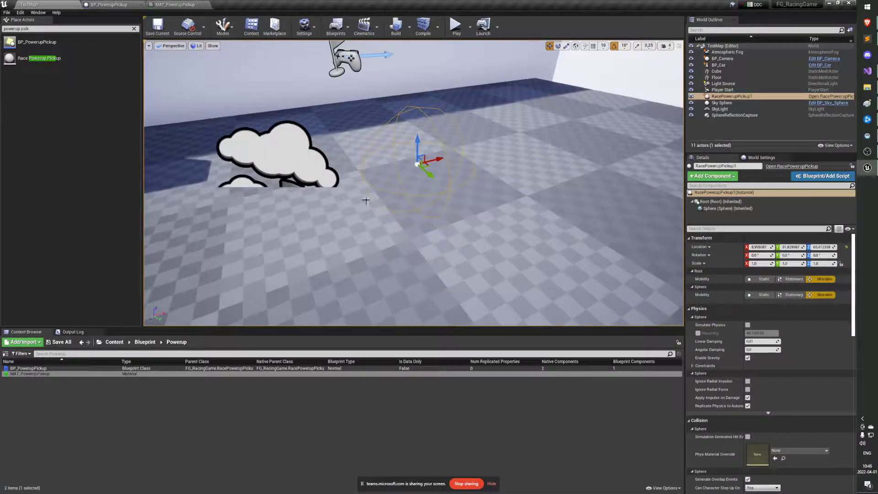
# Step: Replace the old RacePowerupPickup1 actor with a new BP_PowerupPickup placed on the floor
pyautogui.click(410, 196)
pyautogui.click(448, 179)
pyautogui.press('Delete')
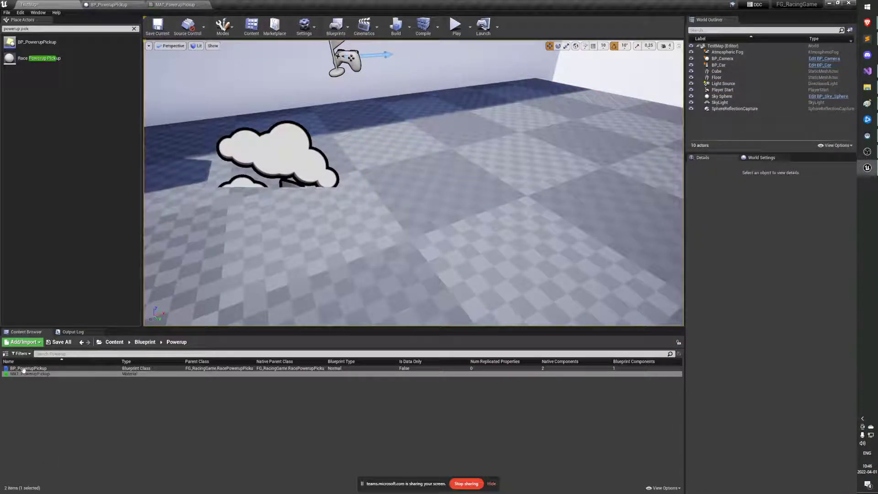
pyautogui.moveTo(24, 369); pyautogui.dragTo(483, 232)
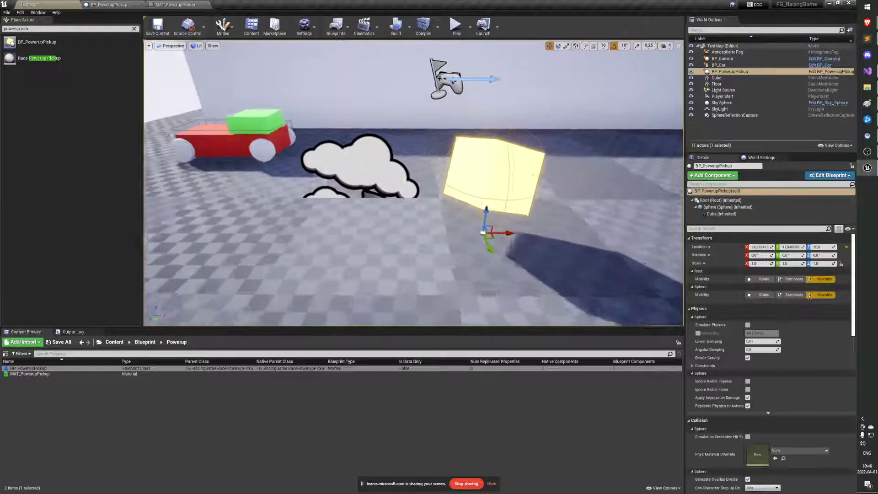
pyautogui.scroll(-5, 457, 228)
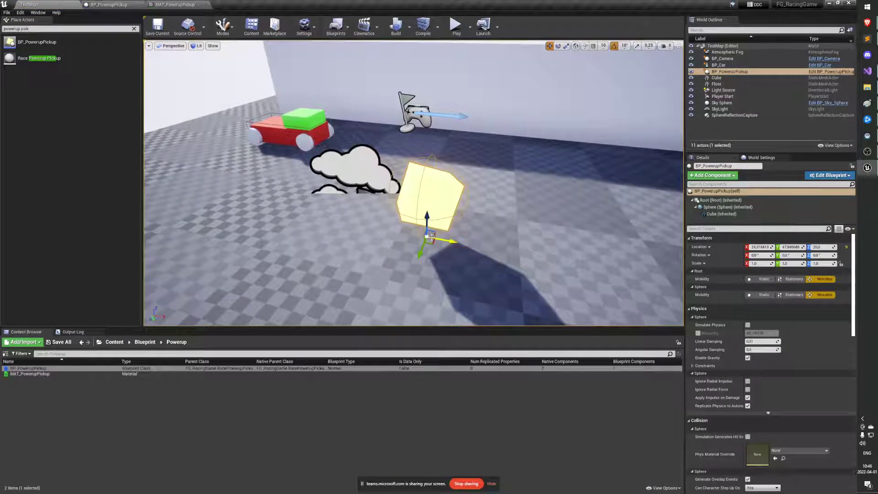
pyautogui.moveTo(430, 236); pyautogui.dragTo(529, 208)
pyautogui.scroll(-5, 507, 220)
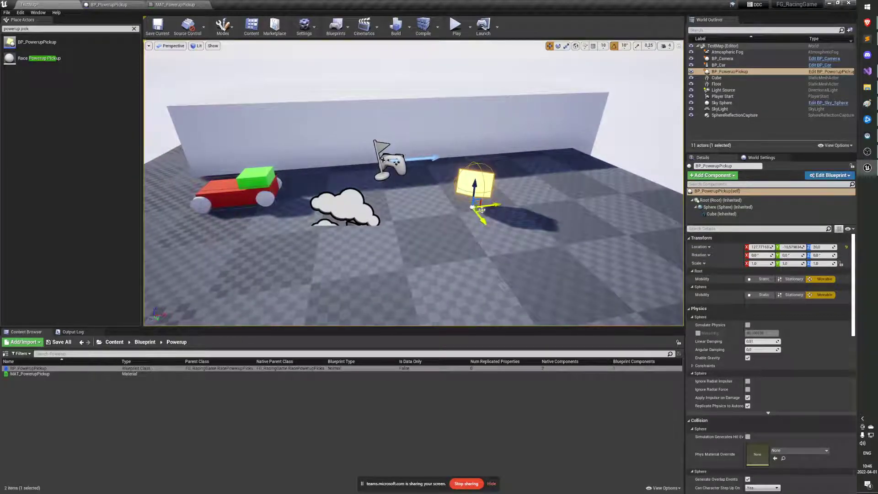
# Step: Play the level and drive the car around the yellow pickup with WASD
pyautogui.click(456, 25)
pyautogui.press('w')
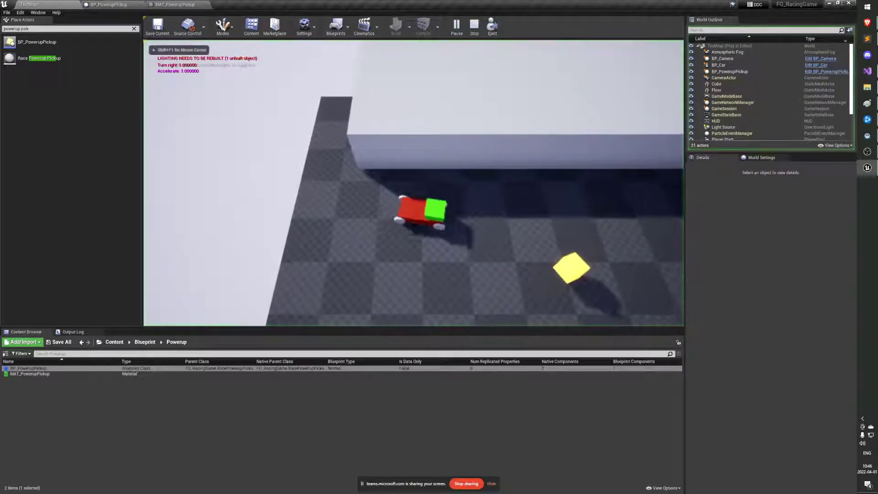
pyautogui.press('d')
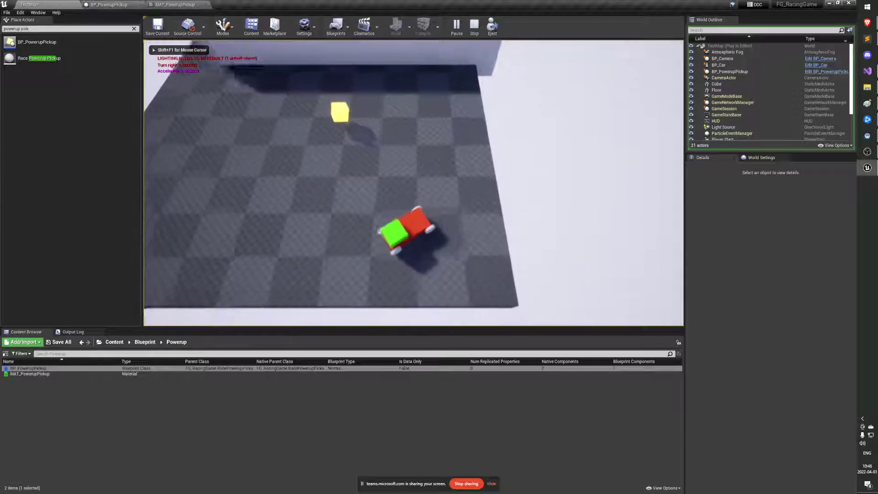
pyautogui.press('s')
pyautogui.press('a')
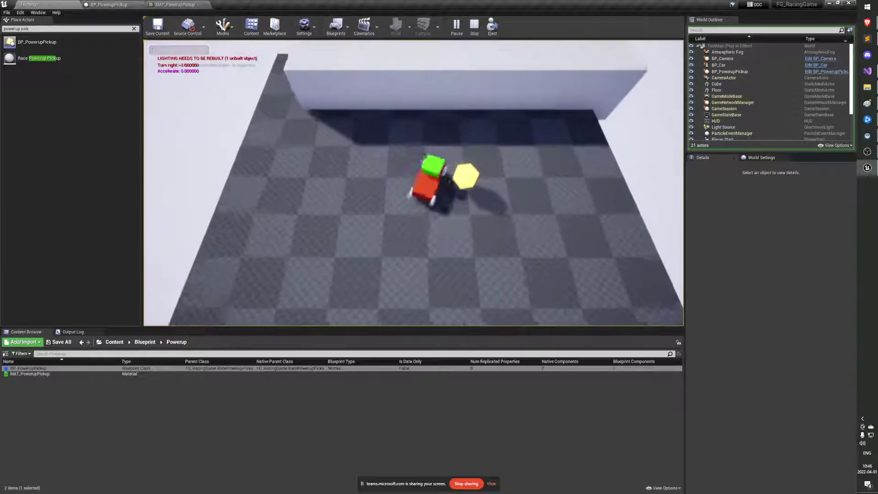
pyautogui.press('w')
pyautogui.press('d')
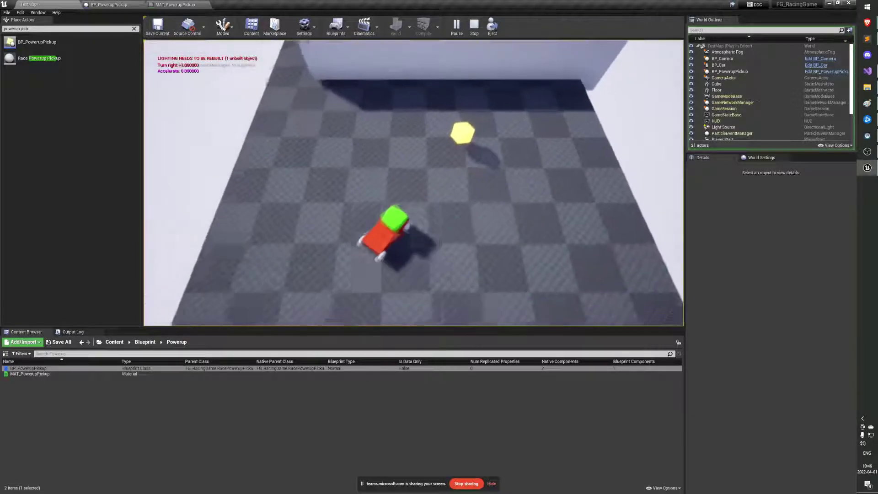
pyautogui.press('a')
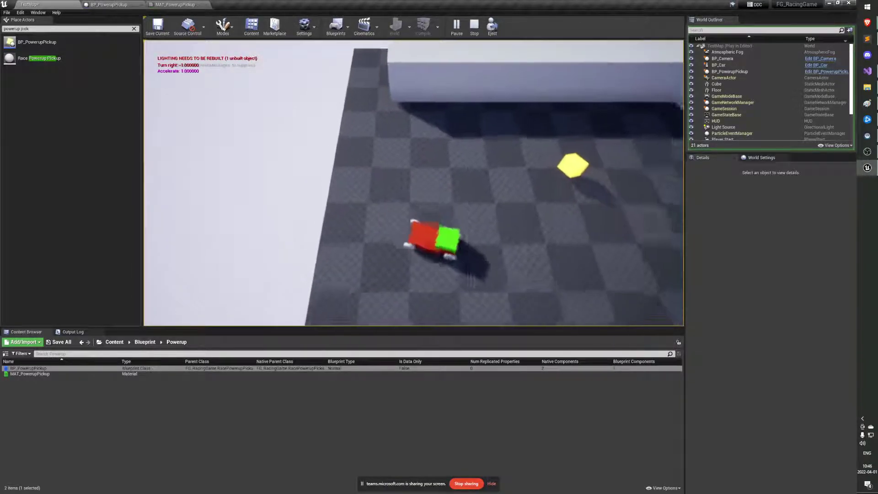
pyautogui.press('d')
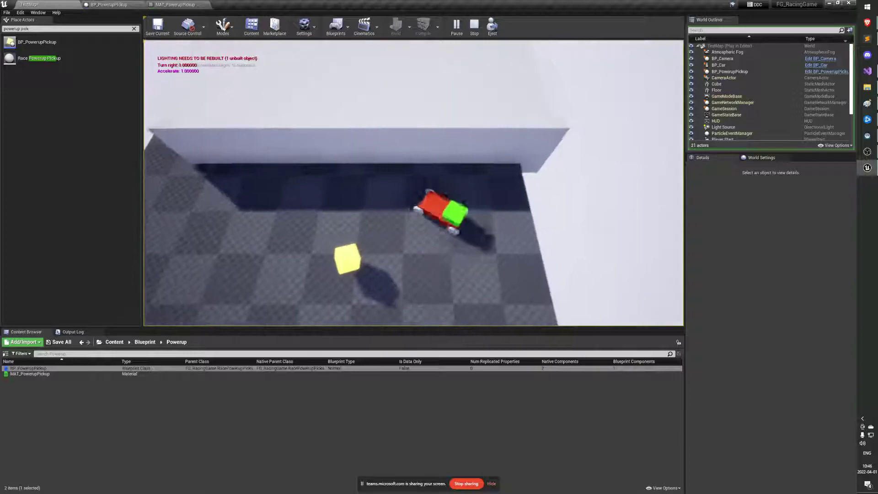
pyautogui.press('a')
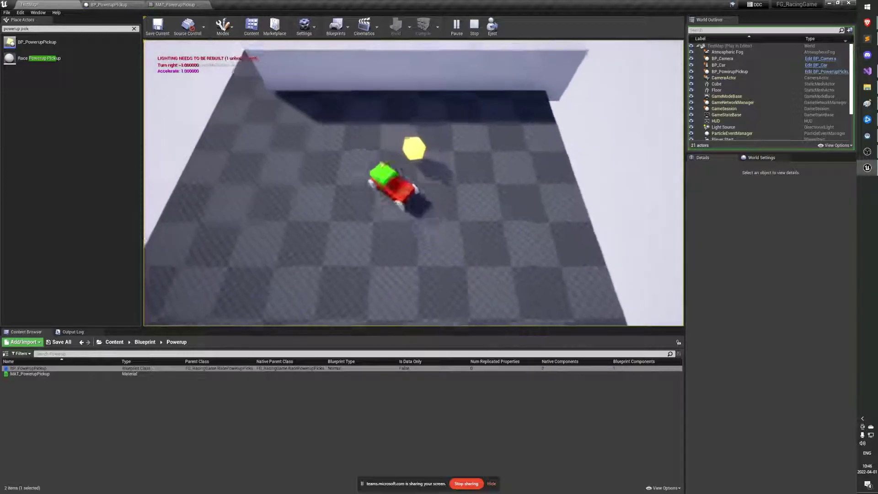
pyautogui.press('w')
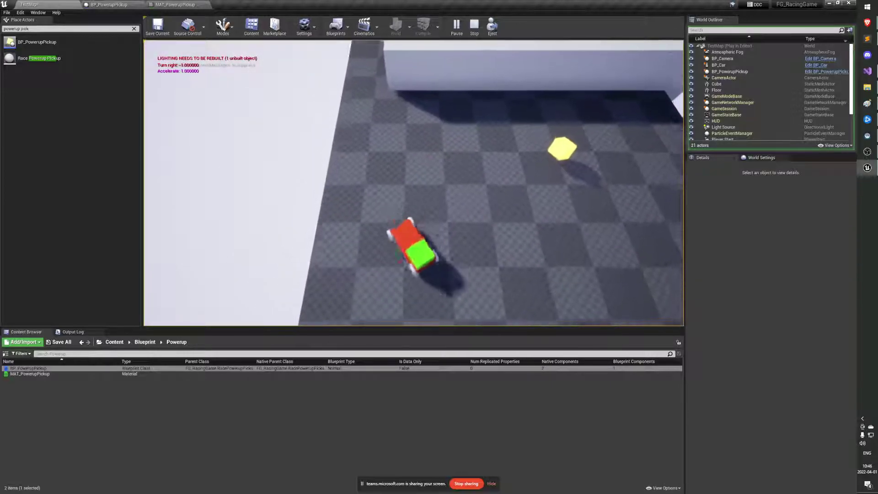
pyautogui.press('d')
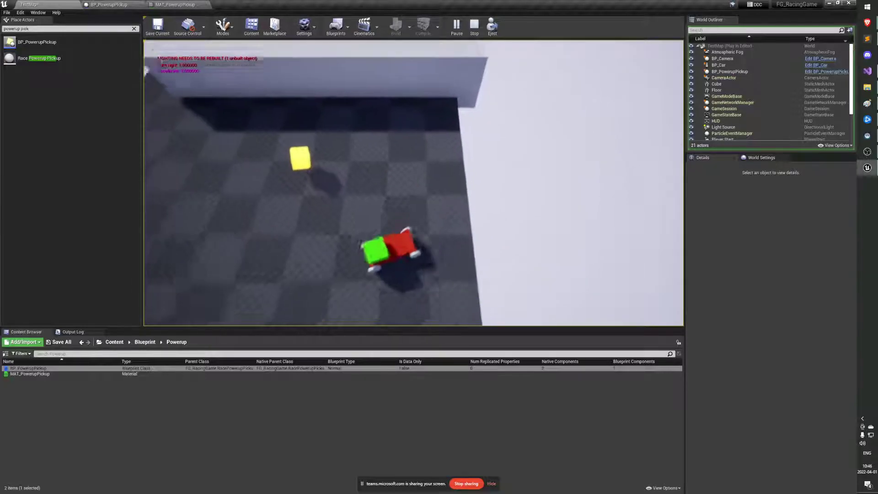
pyautogui.press('Escape')
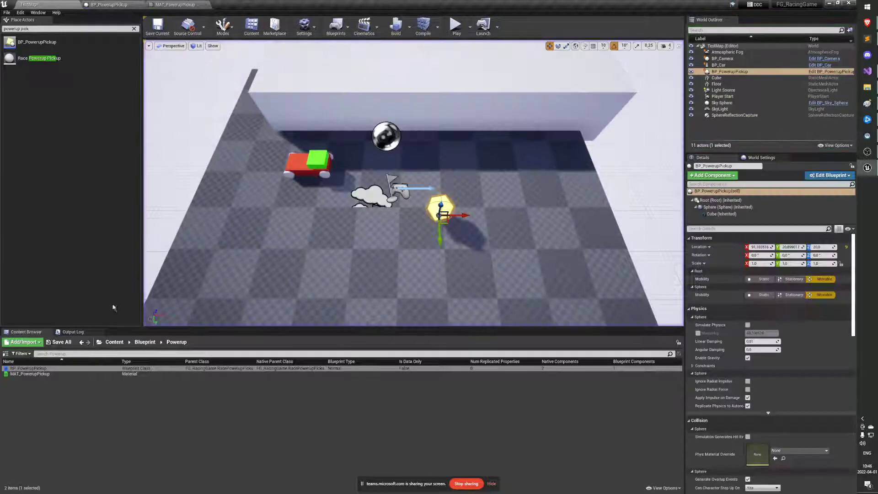
pyautogui.doubleClick(85, 368)
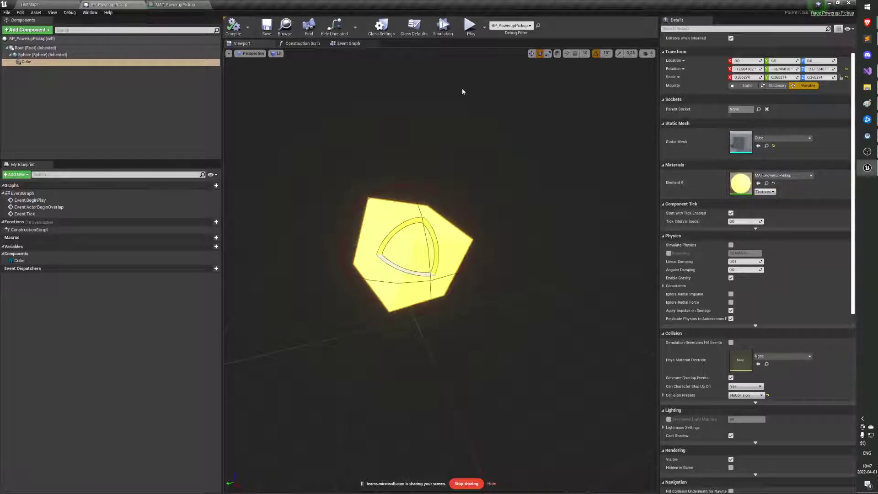
pyautogui.click(192, 4)
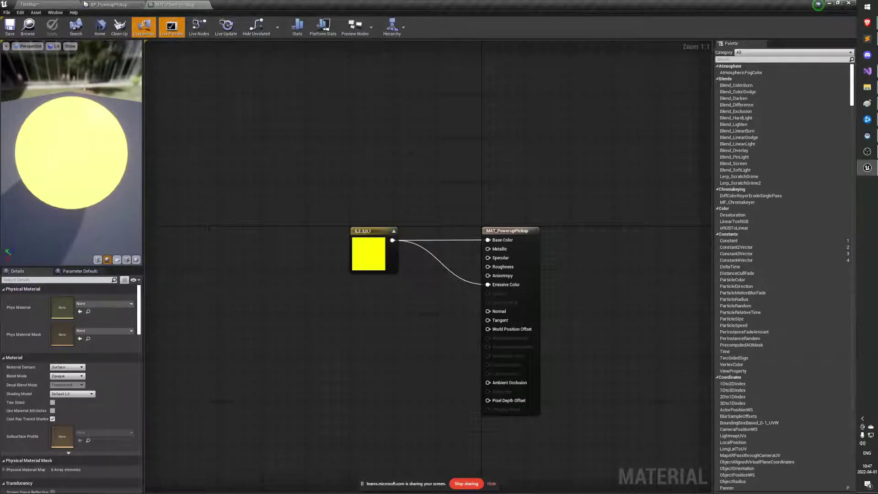
pyautogui.click(110, 4)
pyautogui.click(50, 4)
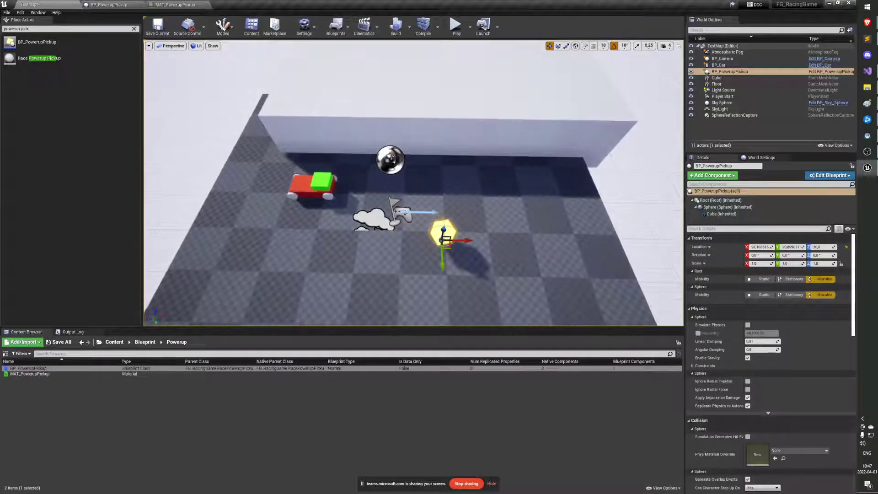
pyautogui.press('f')
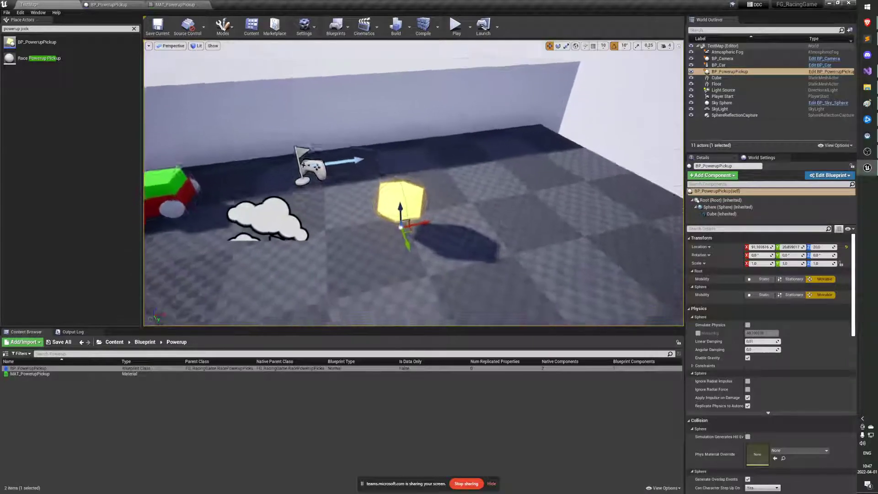
pyautogui.moveTo(325, 140); pyautogui.dragTo(325, 140, button='right')
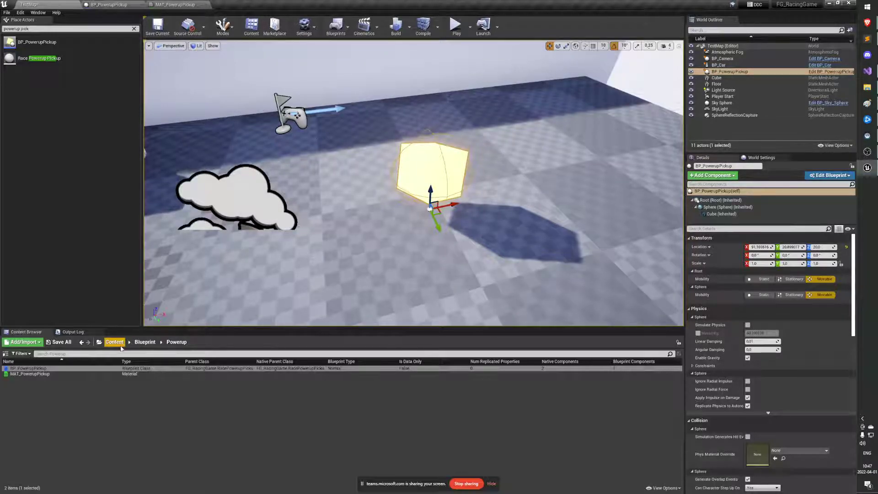
pyautogui.doubleClick(165, 368)
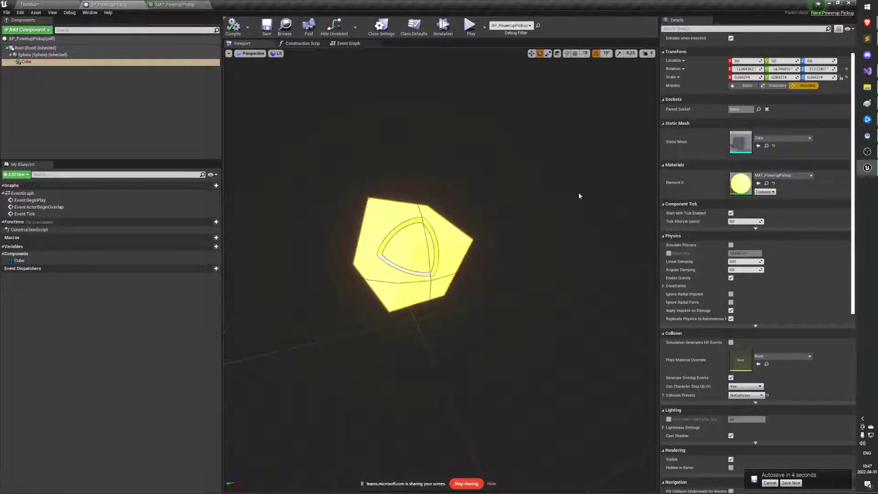
pyautogui.click(55, 4)
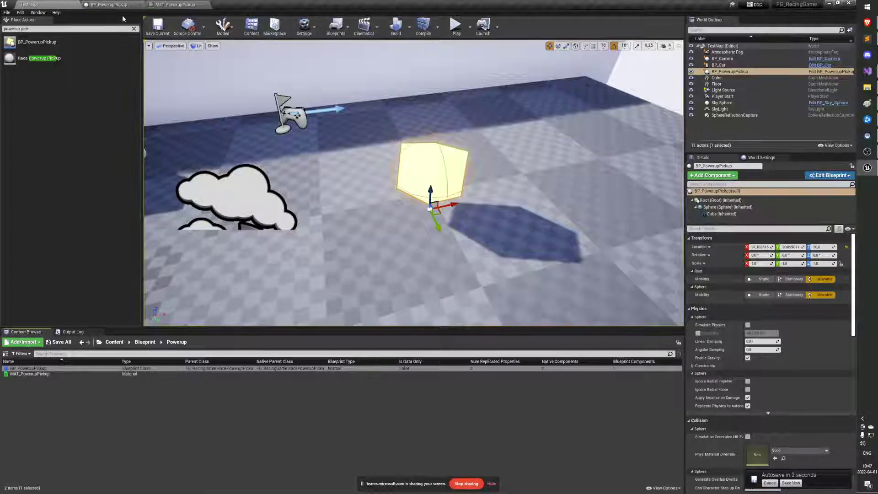
pyautogui.click(457, 28)
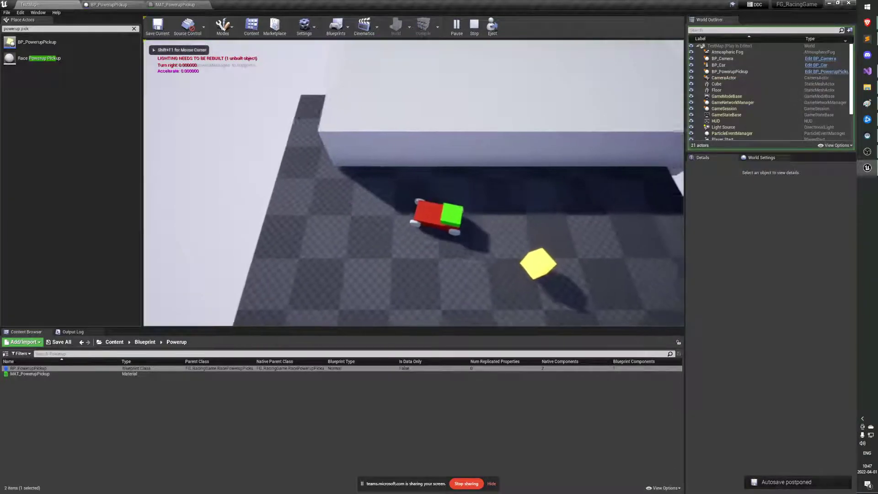
pyautogui.press('w')
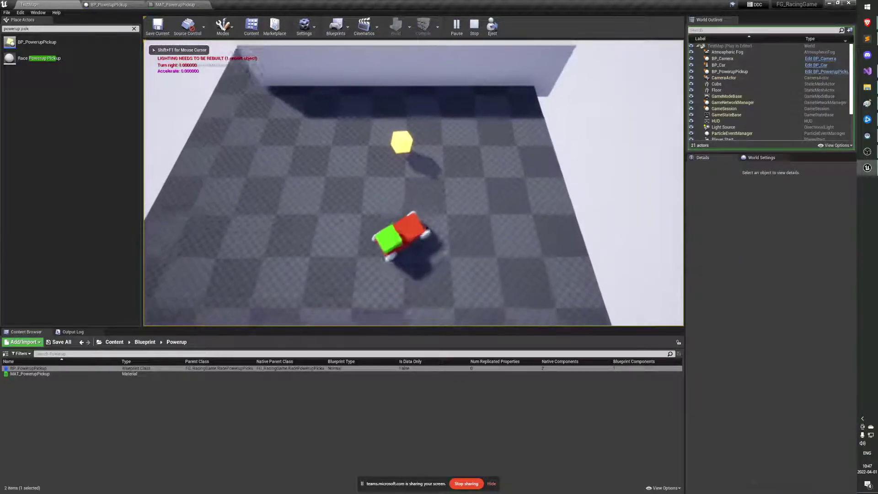
pyautogui.press('d')
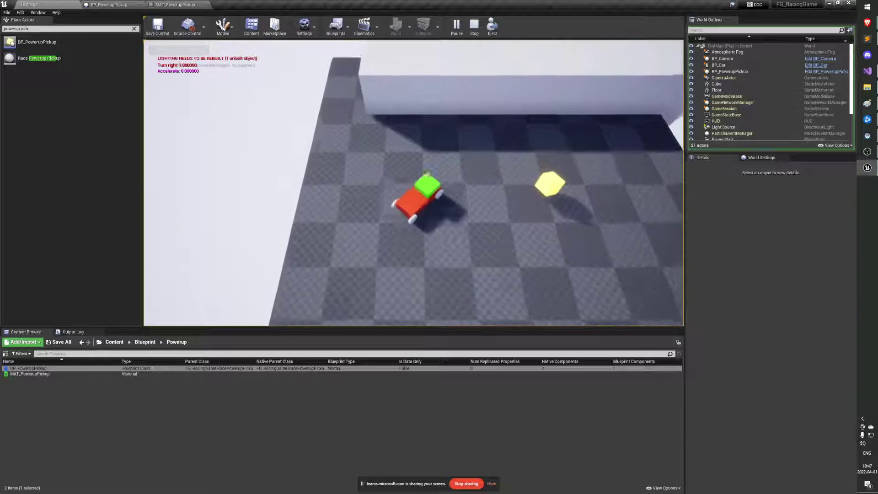
pyautogui.press('d')
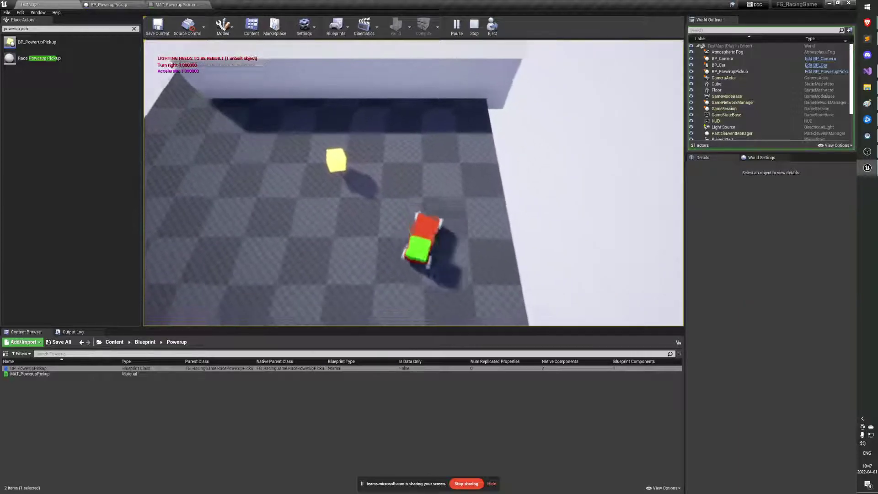
pyautogui.press('d')
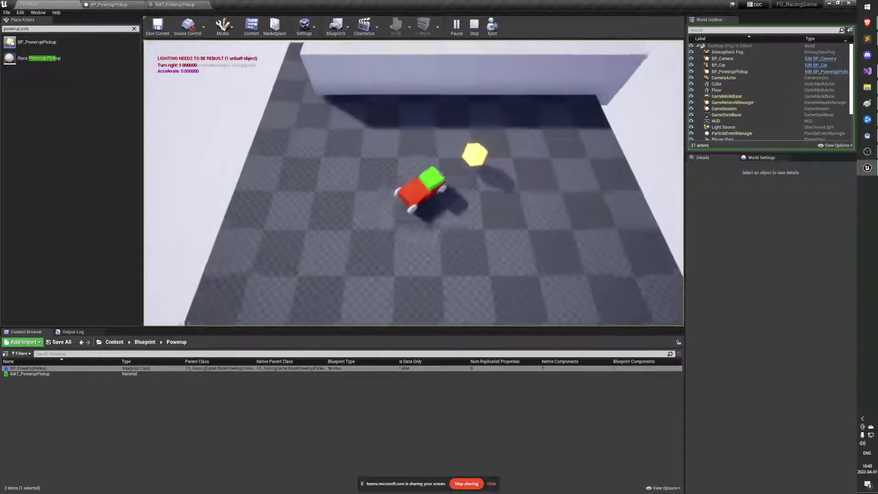
pyautogui.press('Escape')
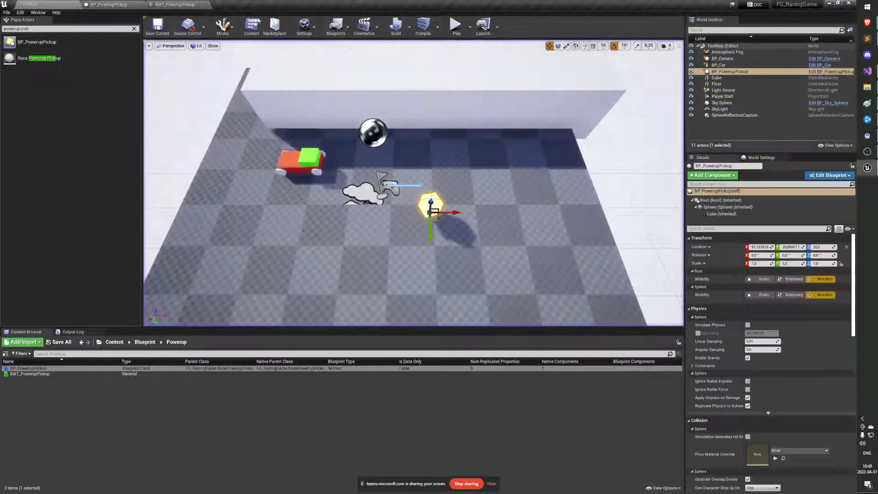
# Step: Delete the unused BeginPlay and ActorBeginOverlap events from the pickup's Event Graph and compile
pyautogui.click(104, 4)
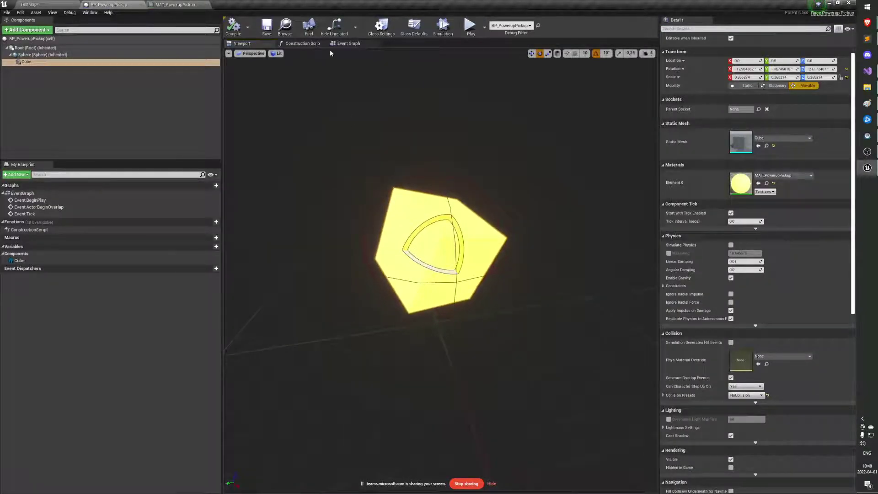
pyautogui.click(347, 43)
pyautogui.moveTo(358, 97); pyautogui.dragTo(427, 213, button='right')
pyautogui.moveTo(319, 229); pyautogui.dragTo(302, 156)
pyautogui.press('Delete')
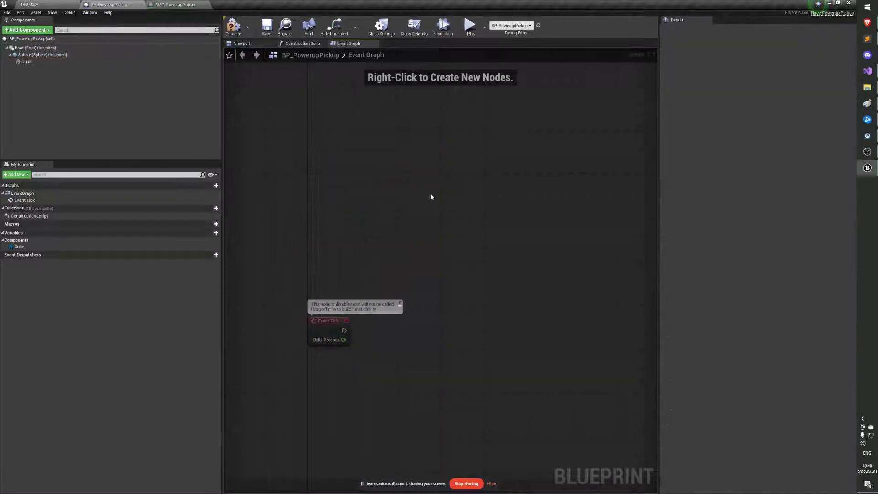
pyautogui.moveTo(431, 194); pyautogui.dragTo(466, 178, button='right')
pyautogui.click(233, 26)
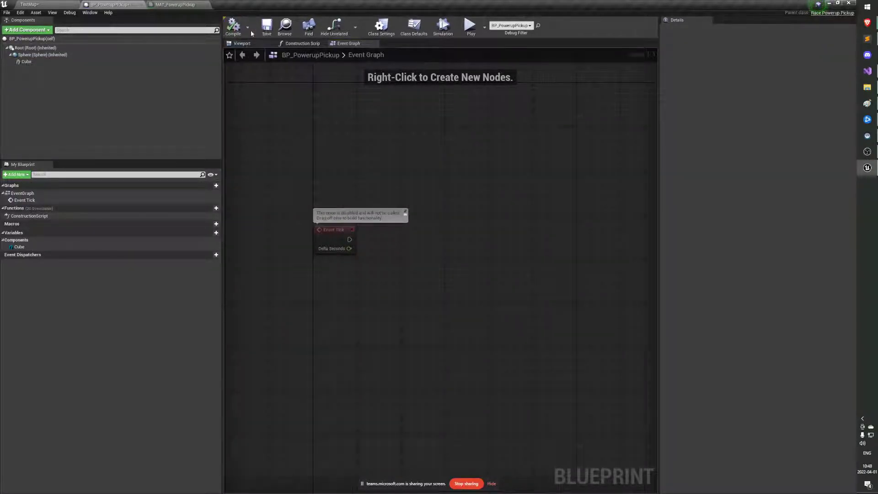
# Step: Add a Cube reference with an AddWorldRotation node targeting it, driven by Event Tick
pyautogui.moveTo(408, 226); pyautogui.dragTo(360, 232, button='right')
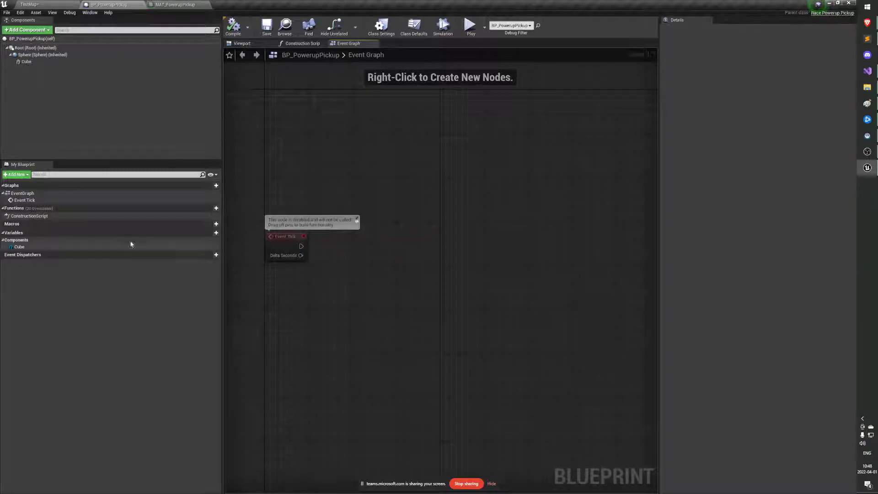
pyautogui.moveTo(24, 63); pyautogui.dragTo(466, 247)
pyautogui.write('add')
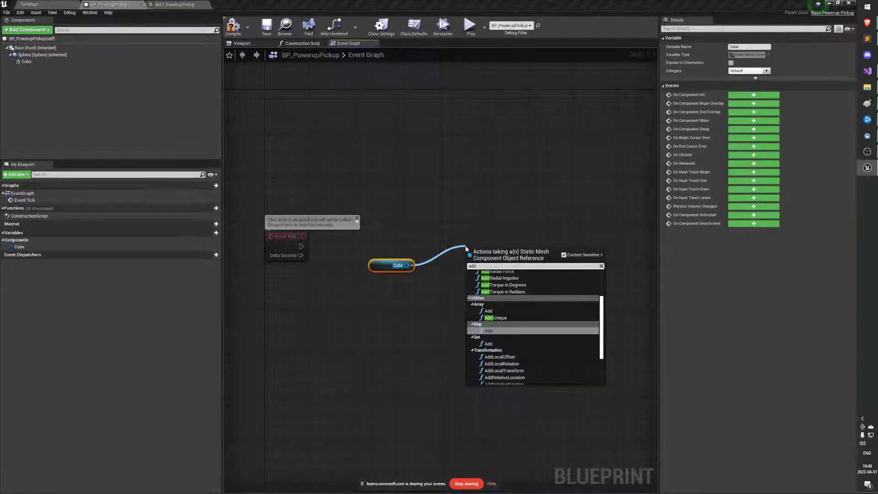
pyautogui.write('world rot')
pyautogui.press('Return')
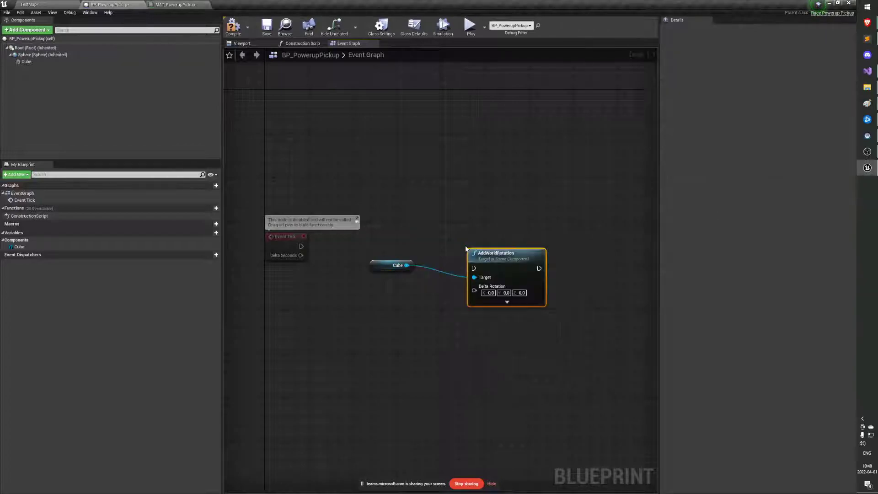
pyautogui.moveTo(463, 240); pyautogui.dragTo(301, 246)
pyautogui.moveTo(511, 237); pyautogui.dragTo(482, 243)
pyautogui.moveTo(384, 270); pyautogui.dragTo(394, 259)
pyautogui.moveTo(457, 232); pyautogui.dragTo(424, 232)
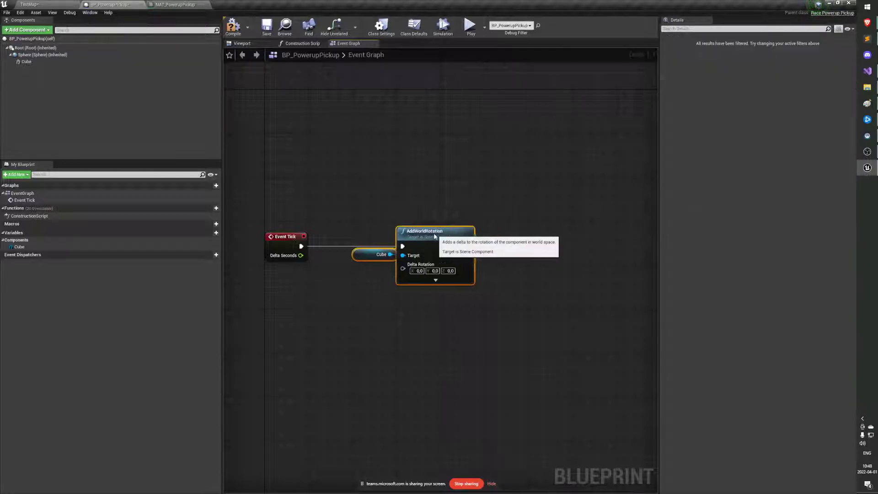
pyautogui.click(425, 306)
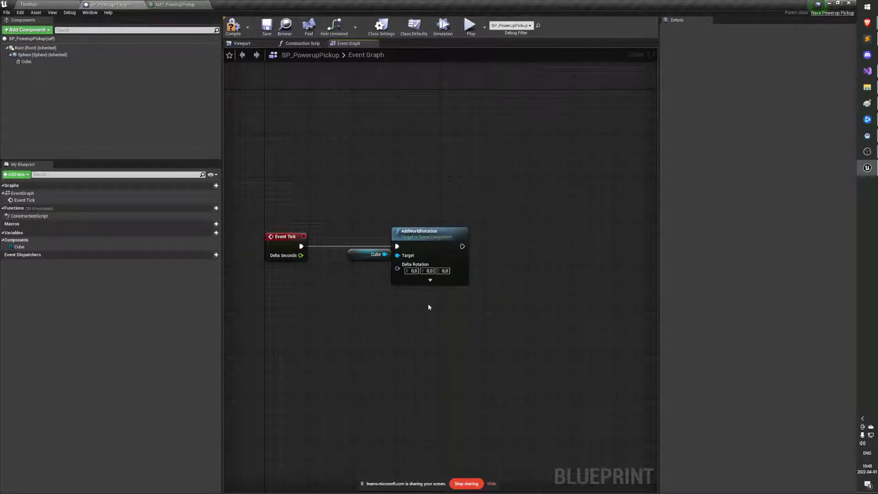
# Step: Split Delta Rotation and feed its Z (Yaw) from a float multiply by 25
pyautogui.rightClick(397, 269)
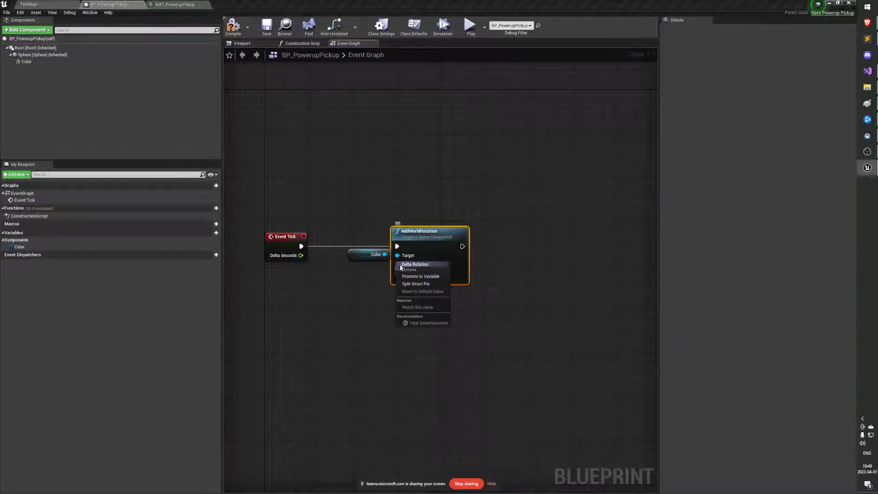
pyautogui.click(416, 283)
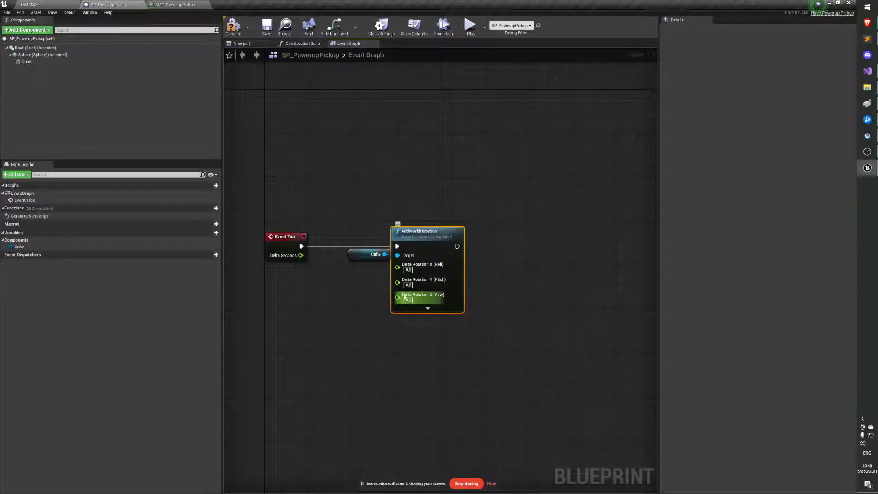
pyautogui.moveTo(440, 302); pyautogui.dragTo(313, 302)
pyautogui.write('*')
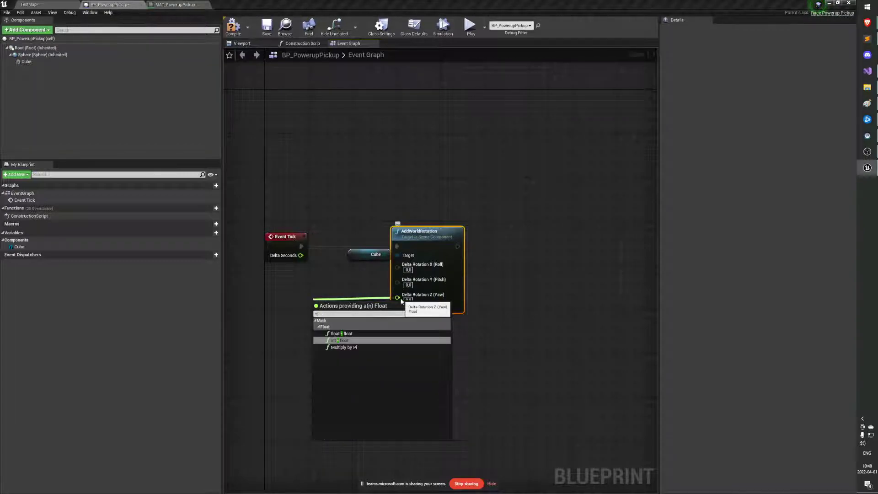
pyautogui.press('Up')
pyautogui.press('Return')
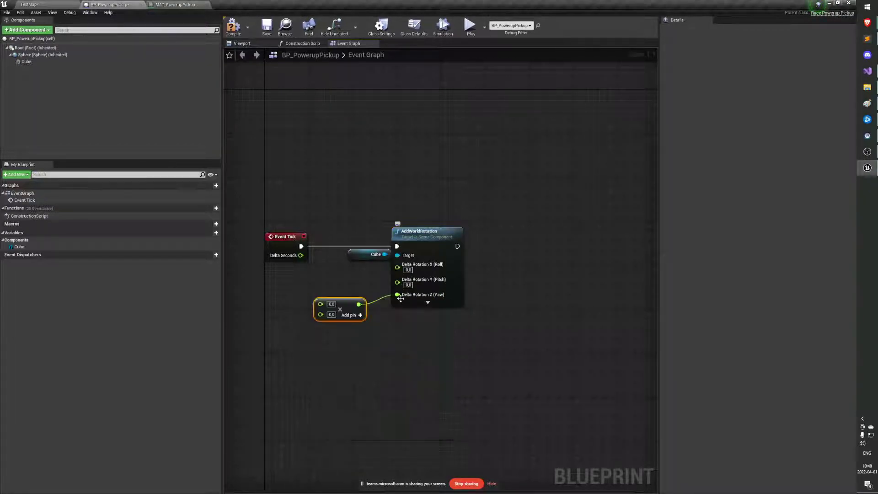
pyautogui.click(433, 230)
pyautogui.moveTo(433, 230); pyautogui.dragTo(456, 230)
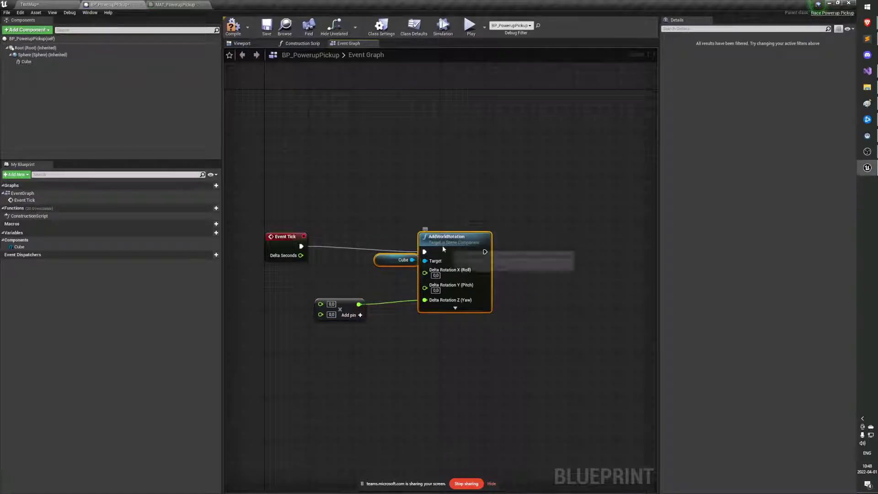
pyautogui.moveTo(339, 304); pyautogui.dragTo(356, 297)
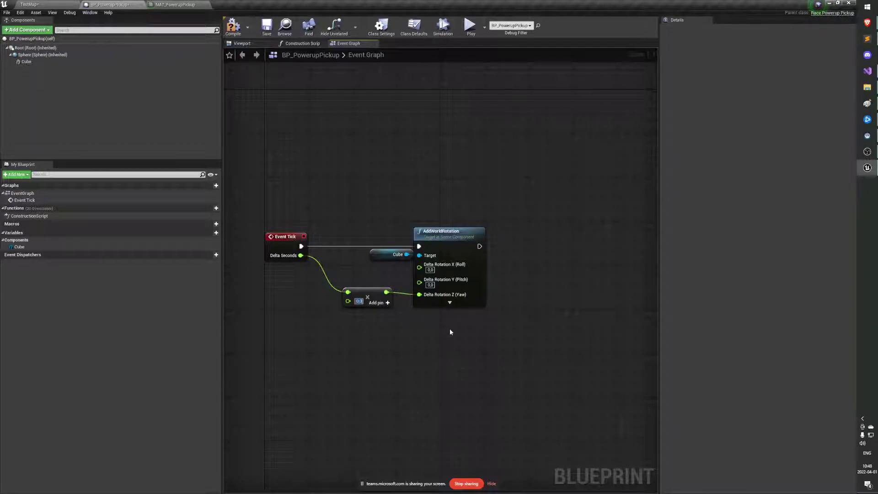
pyautogui.write('25')
pyautogui.press('Return')
# Step: Remove the extra Cube getter, tidy the rotation nodes and compile the blueprint
pyautogui.moveTo(264, 201); pyautogui.dragTo(503, 341)
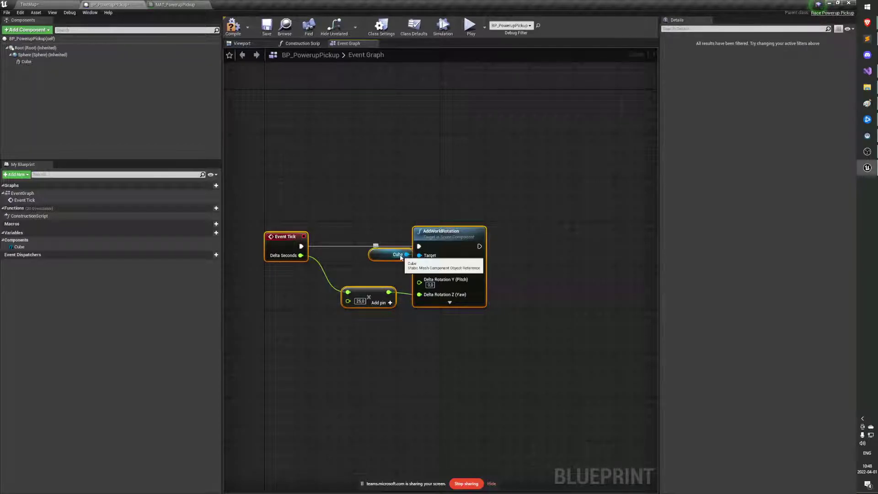
pyautogui.moveTo(26, 61); pyautogui.dragTo(367, 192)
pyautogui.scroll(-1, 368, 192)
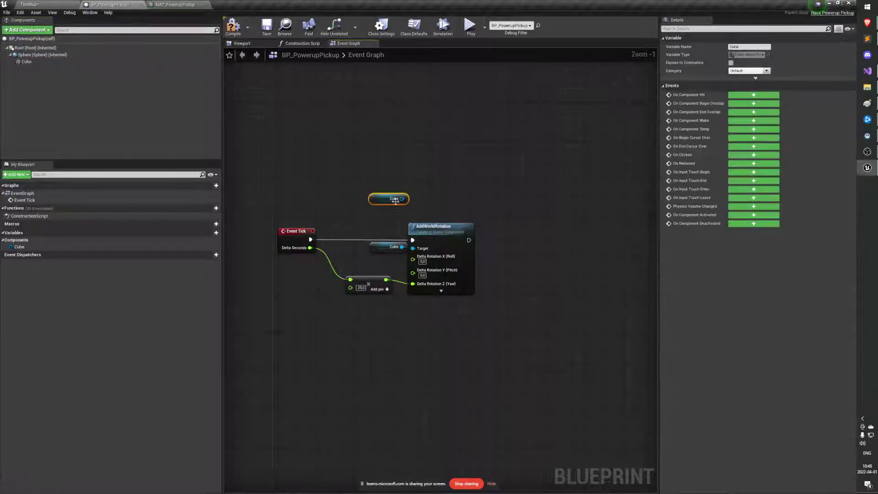
pyautogui.scroll(1, 386, 201)
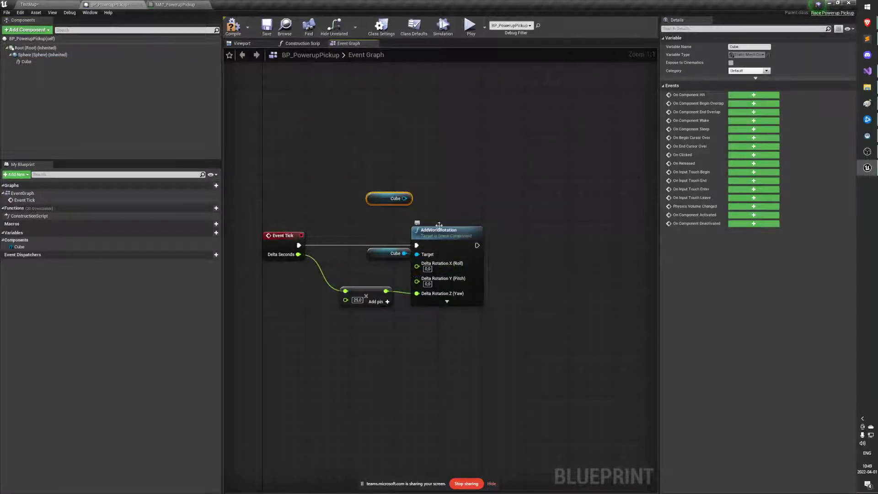
pyautogui.click(476, 290)
pyautogui.moveTo(447, 192); pyautogui.dragTo(354, 218)
pyautogui.press('Delete')
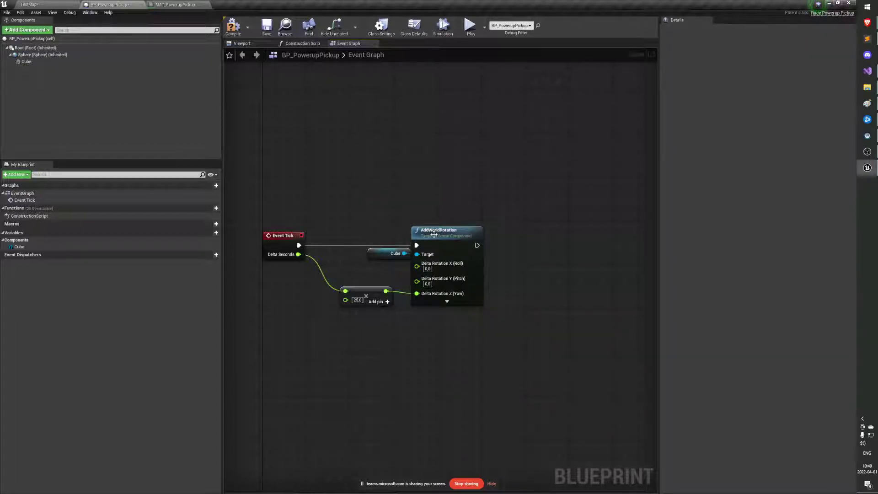
pyautogui.click(434, 236)
pyautogui.click(397, 255)
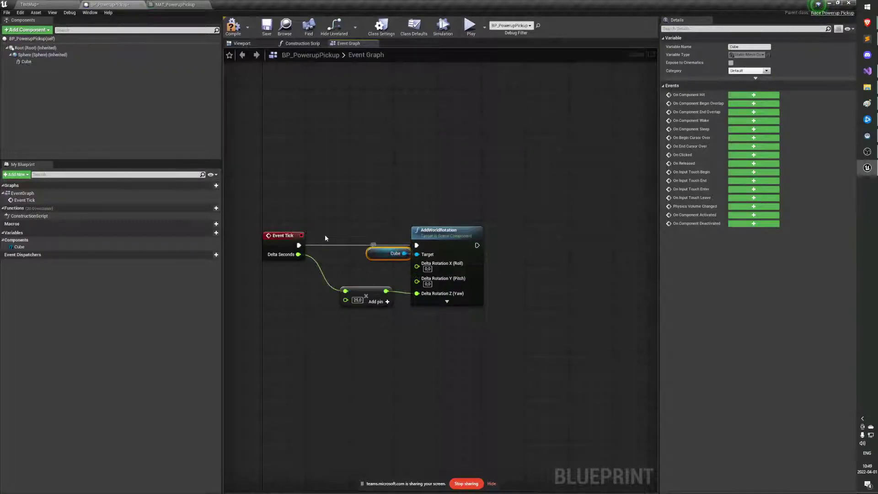
pyautogui.click(366, 215)
pyautogui.moveTo(379, 216); pyautogui.dragTo(381, 232, button='right')
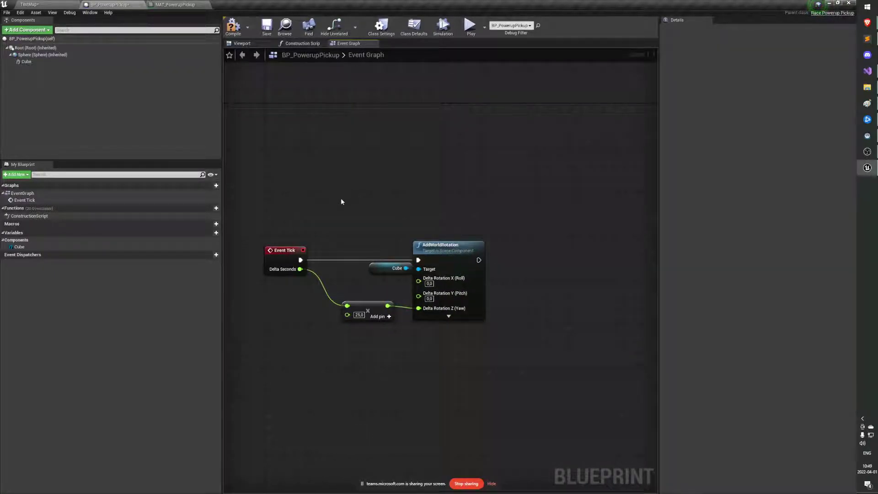
pyautogui.click(233, 27)
pyautogui.click(50, 4)
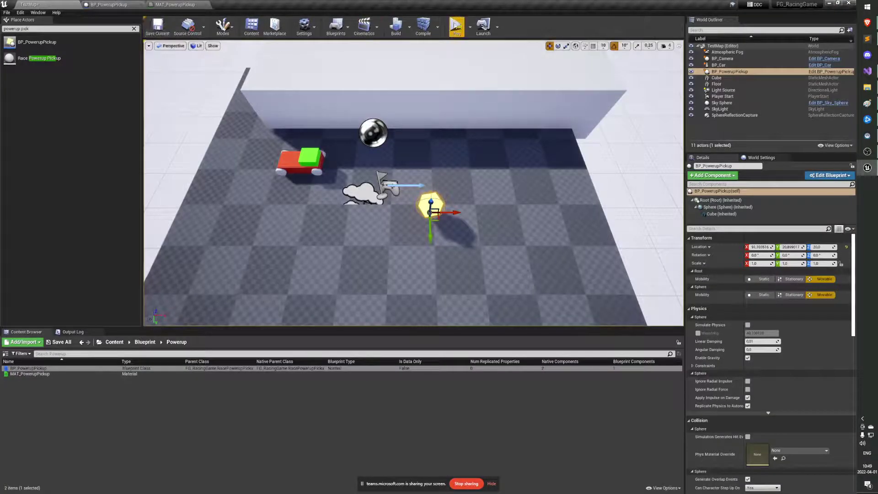
pyautogui.click(457, 25)
pyautogui.click(474, 106)
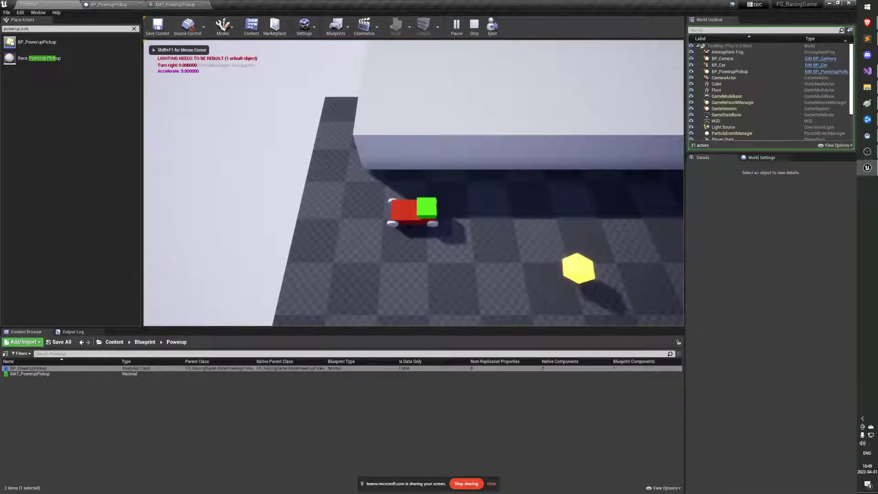
pyautogui.press('s')
pyautogui.press('d')
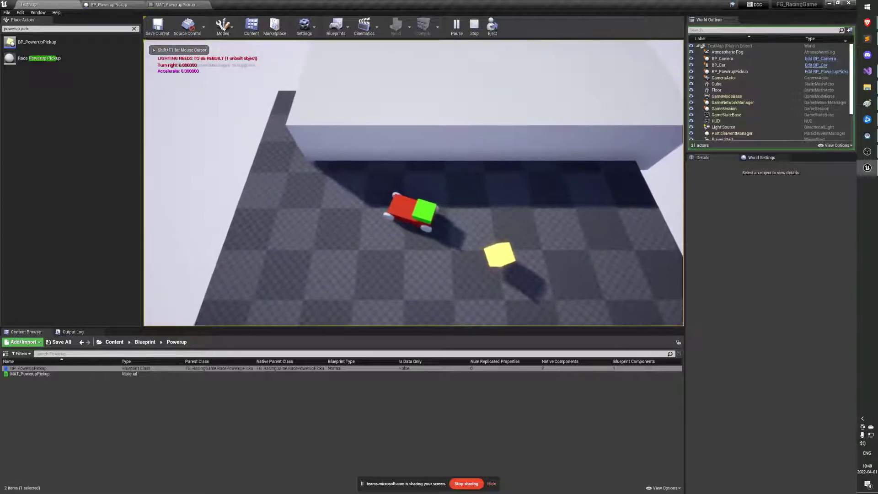
pyautogui.press('w')
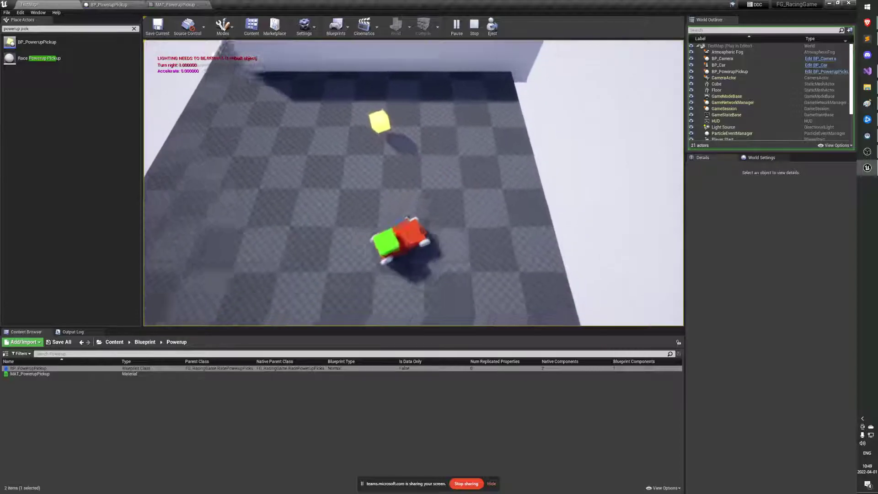
pyautogui.press('w')
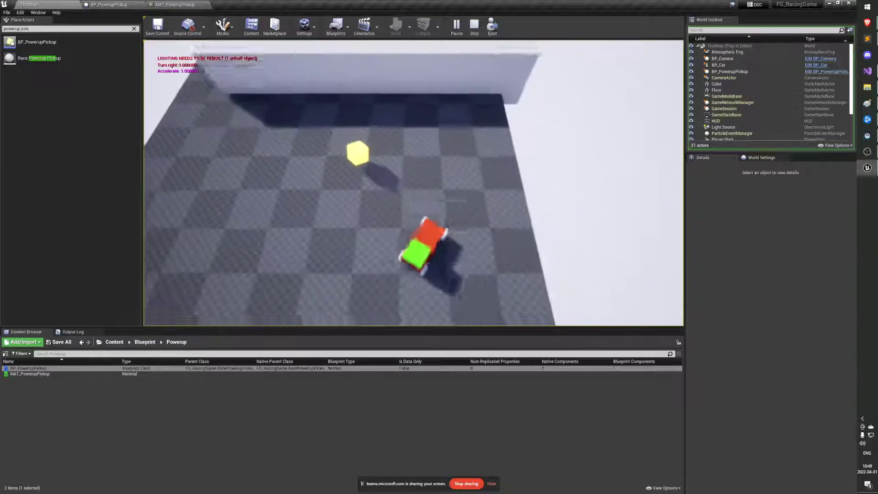
pyautogui.press('Escape')
pyautogui.click(108, 4)
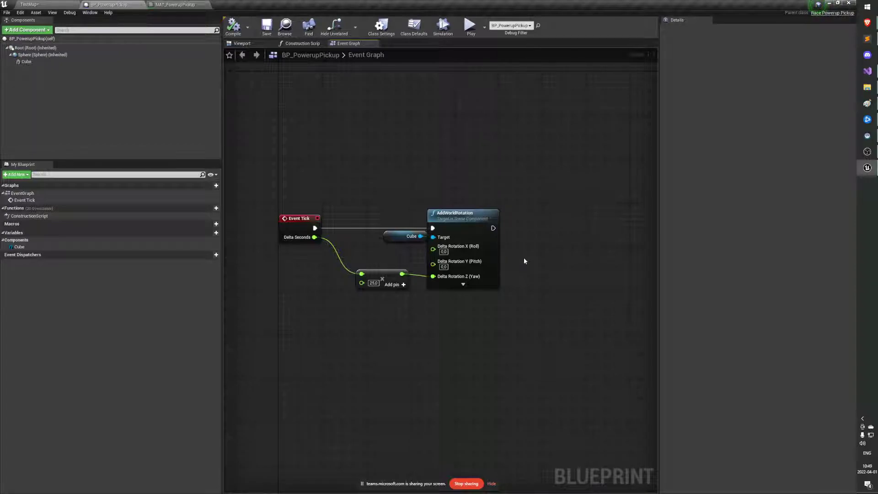
pyautogui.rightClick(441, 276)
pyautogui.click(462, 284)
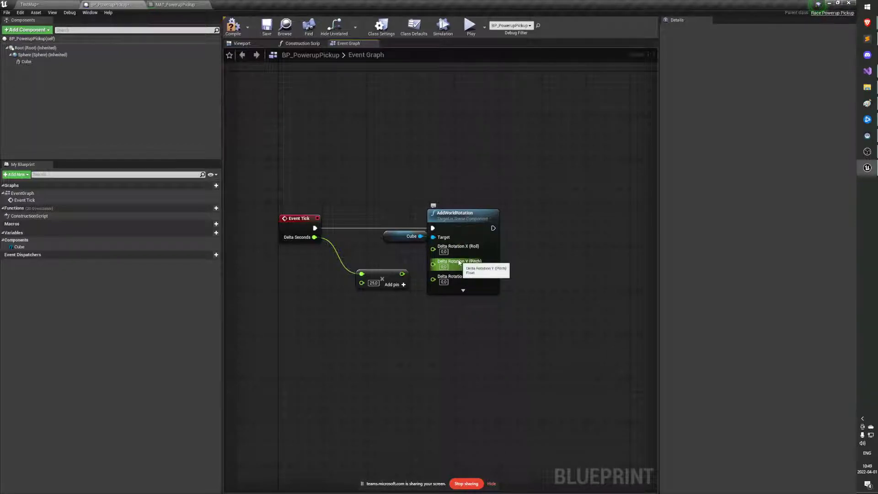
pyautogui.rightClick(459, 263)
pyautogui.click(483, 277)
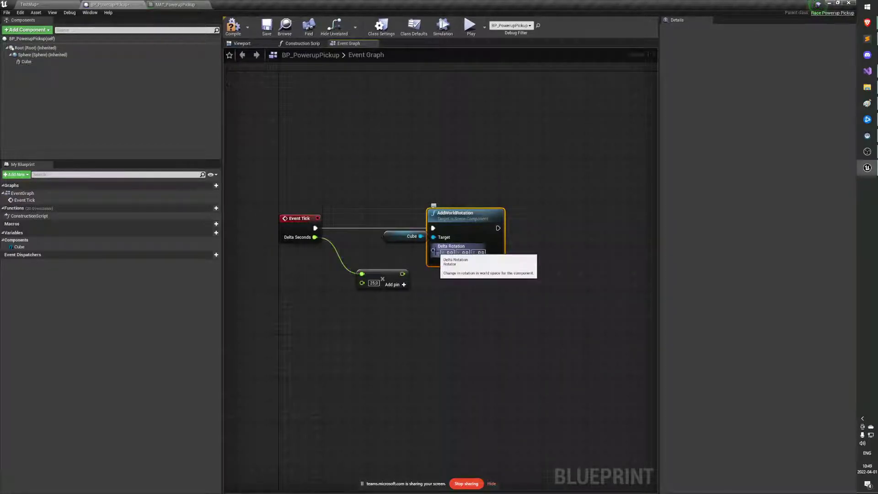
pyautogui.rightClick(440, 249)
pyautogui.click(464, 263)
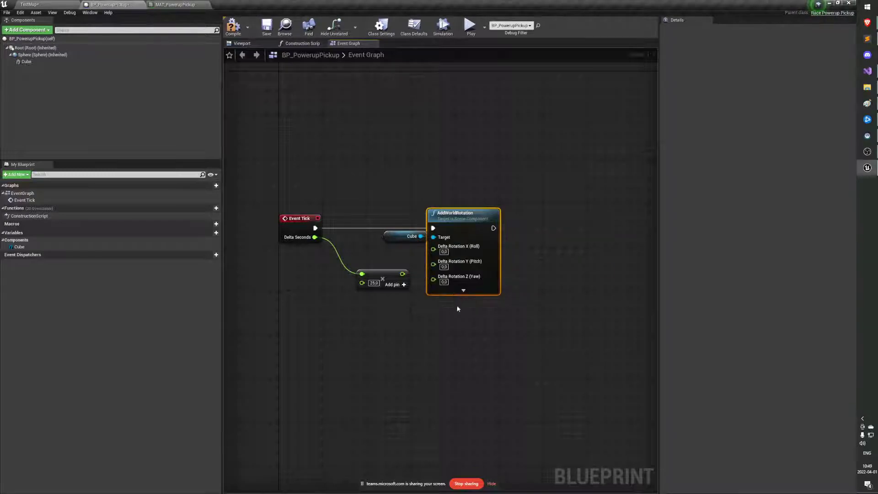
pyautogui.moveTo(432, 278); pyautogui.dragTo(402, 274)
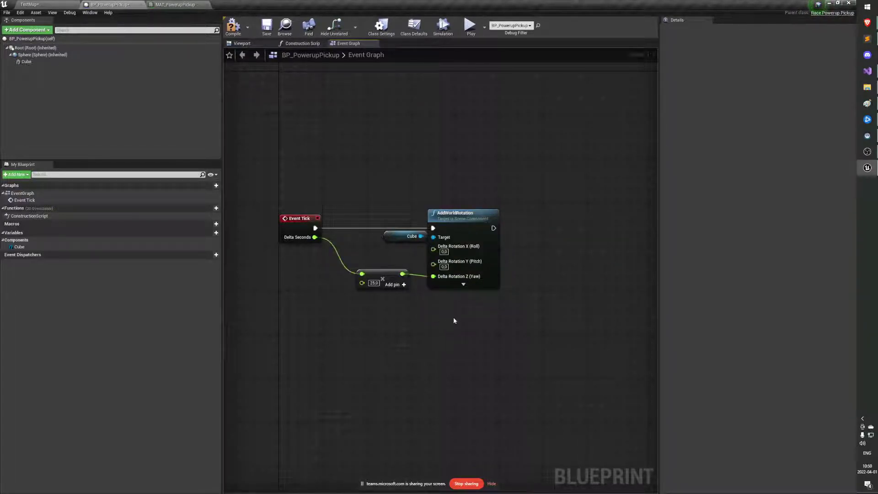
pyautogui.scroll(-1, 473, 318)
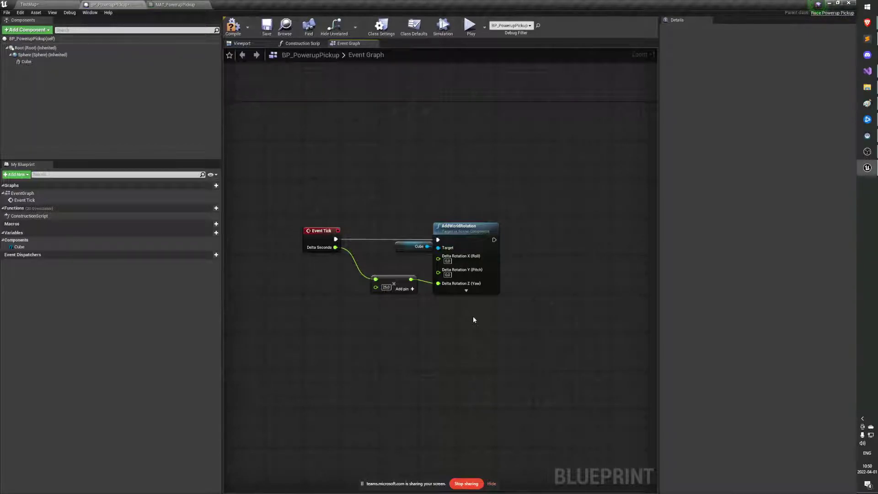
pyautogui.scroll(1, 502, 334)
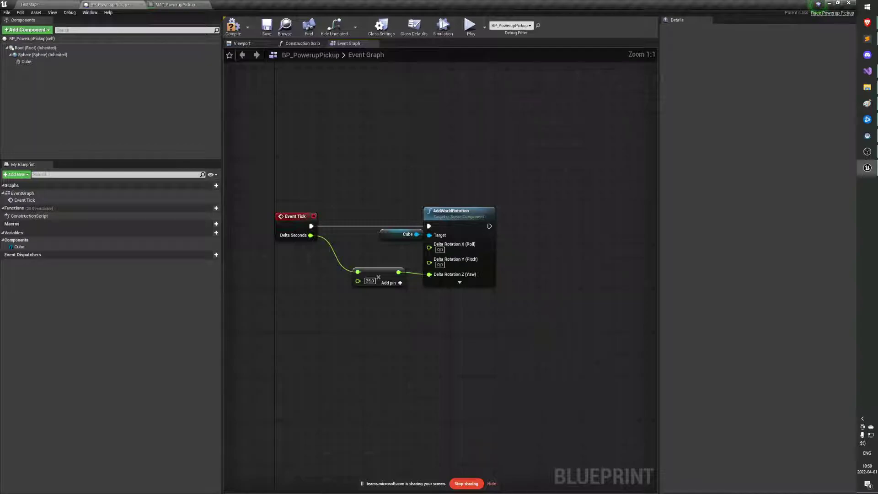
pyautogui.moveTo(518, 342); pyautogui.dragTo(494, 365, button='right')
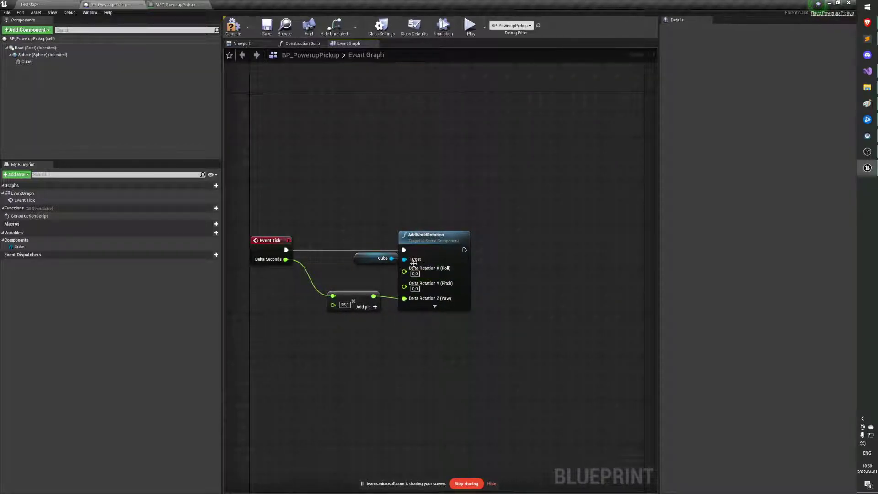
pyautogui.moveTo(391, 258); pyautogui.dragTo(528, 257)
pyautogui.moveTo(536, 224); pyautogui.dragTo(536, 235, button='right')
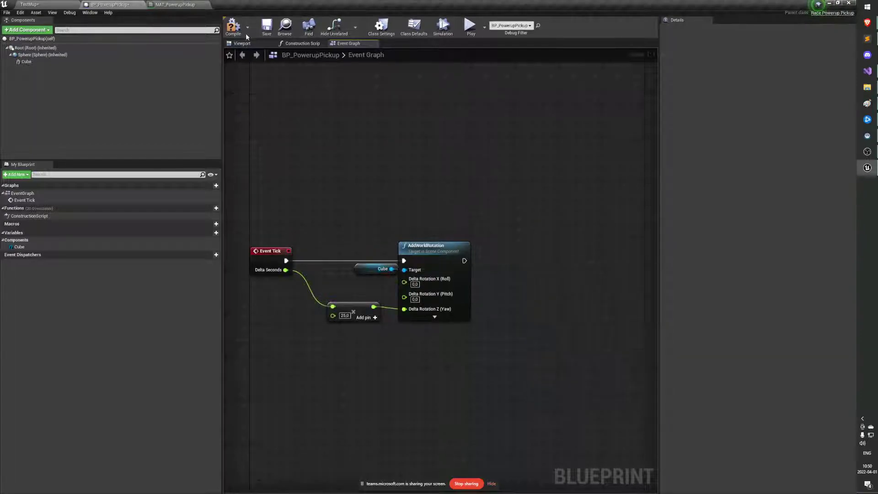
pyautogui.click(249, 45)
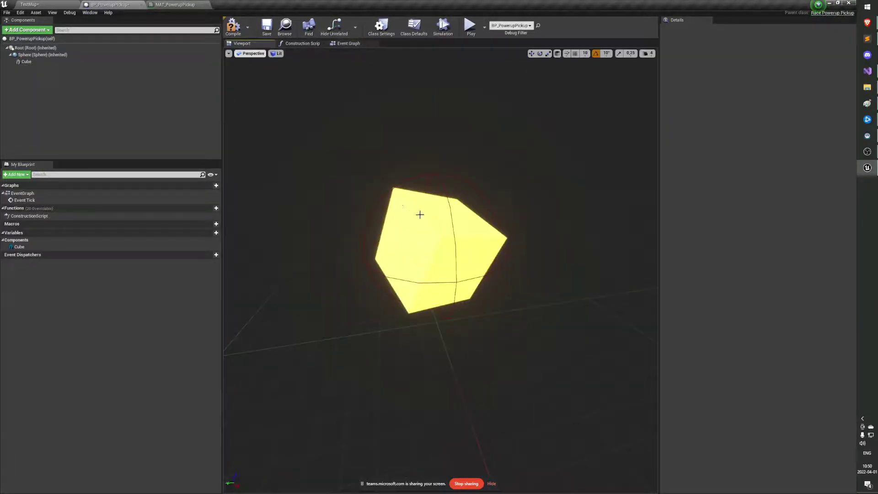
pyautogui.click(57, 62)
pyautogui.moveTo(411, 320); pyautogui.dragTo(379, 263)
pyautogui.scroll(4, 441, 180)
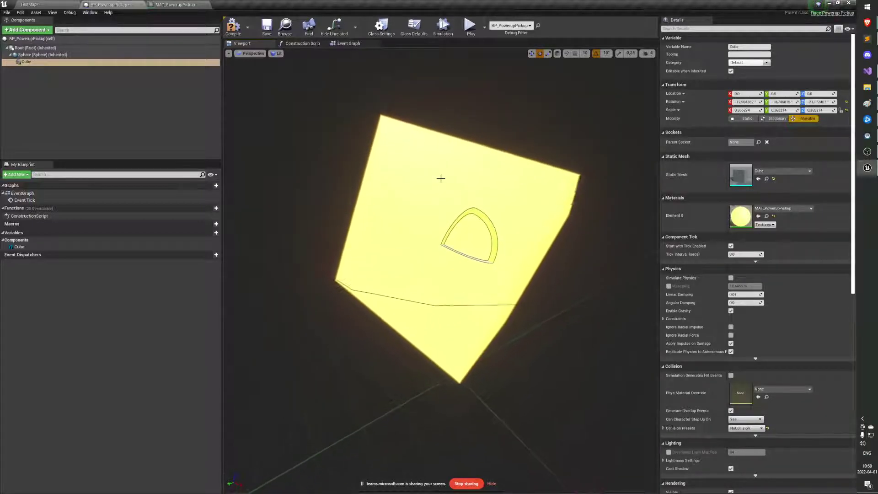
pyautogui.click(477, 83)
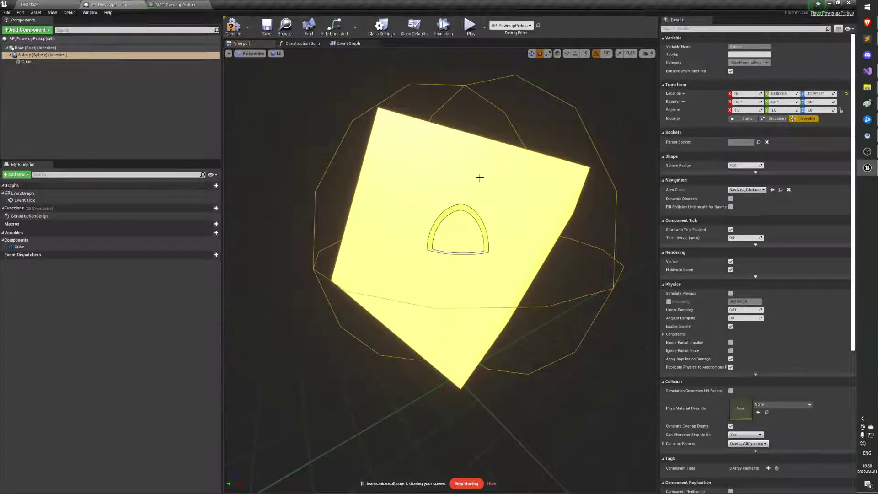
pyautogui.click(26, 62)
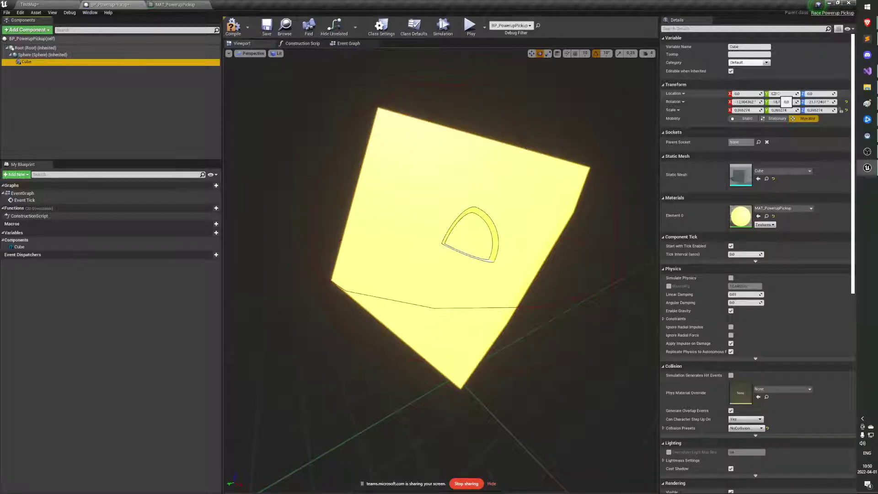
# Step: Delete the stray Cube getter and duplicate AddWorldRotation node, keeping the single spin chain
pyautogui.click(348, 43)
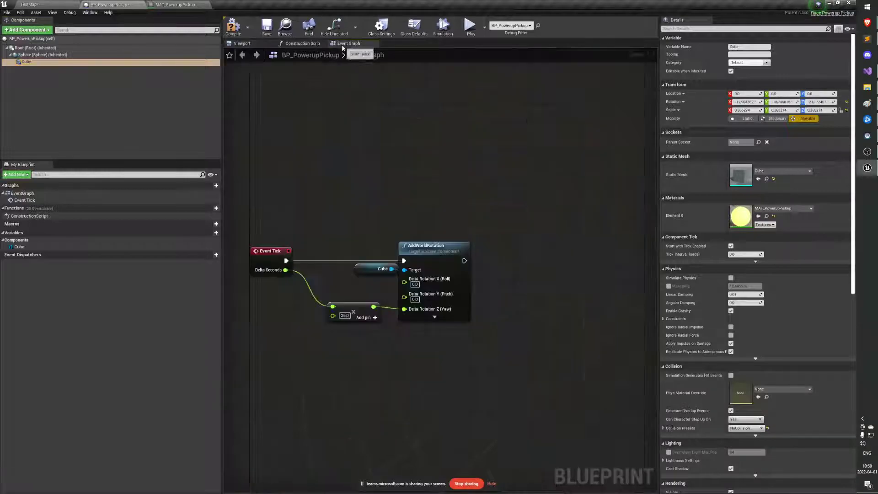
pyautogui.click(436, 249)
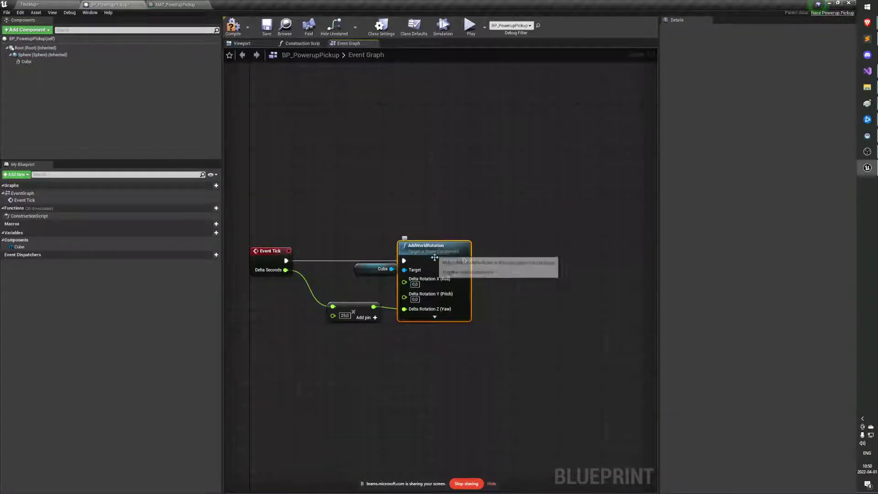
pyautogui.click(448, 158)
pyautogui.moveTo(27, 61); pyautogui.dragTo(457, 189)
pyautogui.write('add wo')
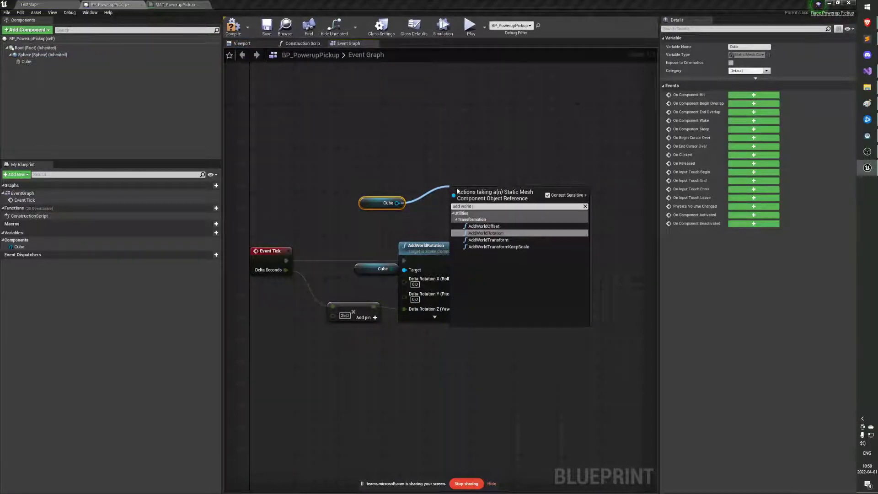
pyautogui.write('rld')
pyautogui.press('Return')
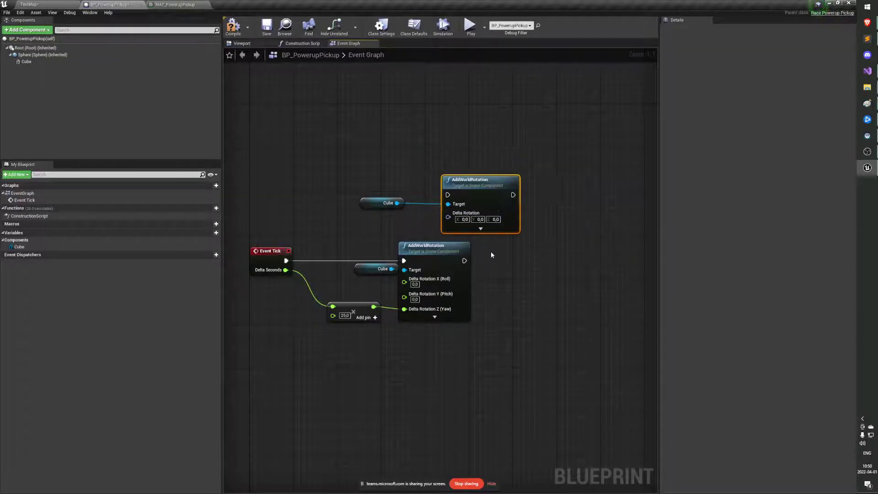
pyautogui.moveTo(483, 193); pyautogui.dragTo(472, 177)
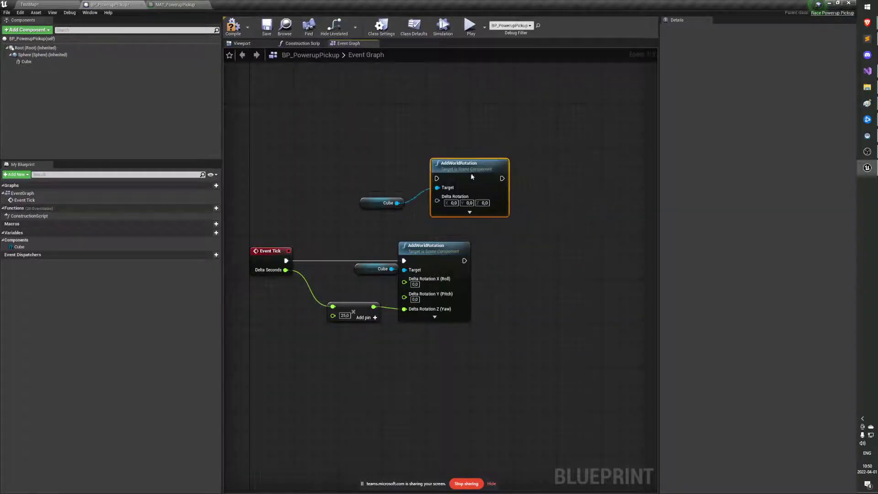
pyautogui.moveTo(545, 161); pyautogui.dragTo(354, 219)
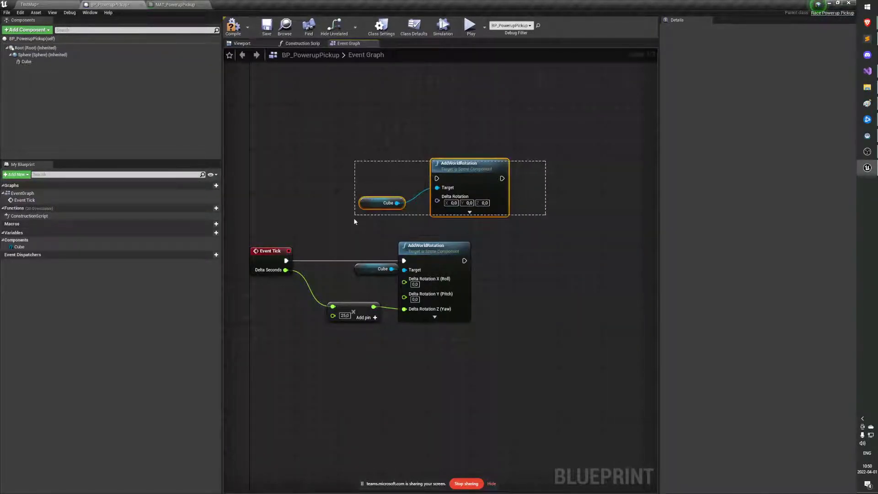
pyautogui.press('Delete')
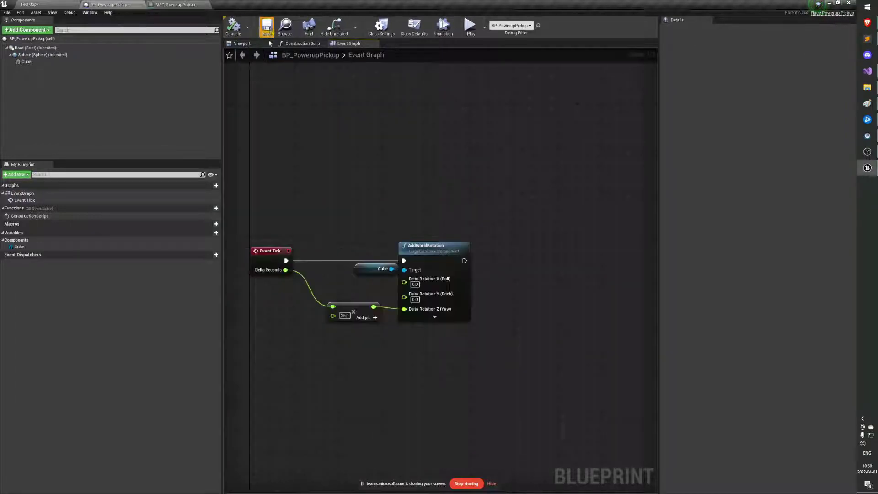
pyautogui.click(244, 44)
# Step: Raise the Cube component along world Z, then reset its location to 0, 0, 0
pyautogui.click(400, 152)
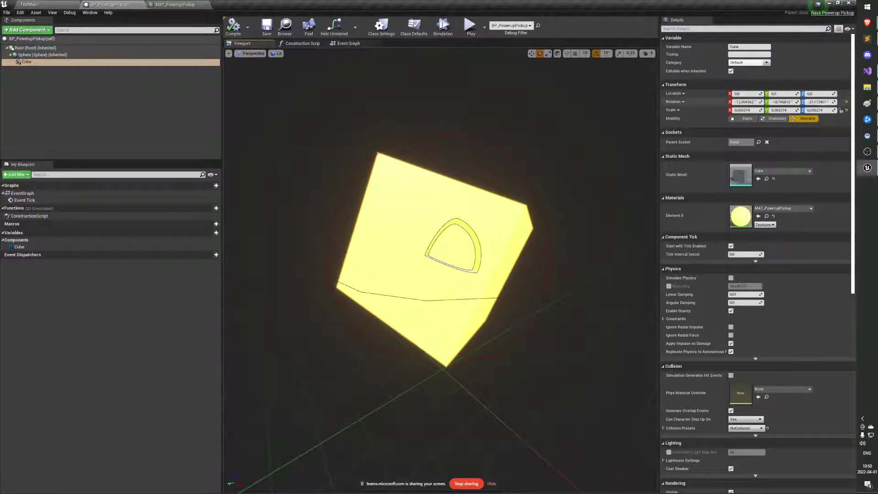
pyautogui.scroll(-5, 484, 222)
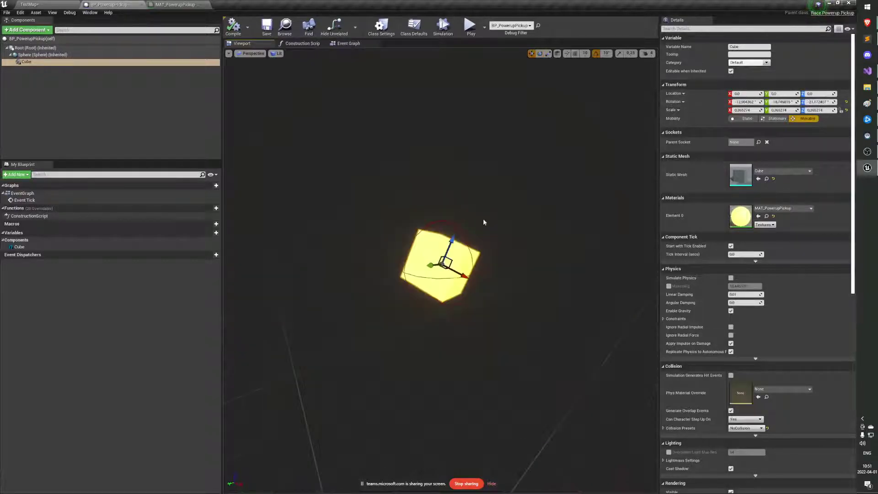
pyautogui.scroll(2, 471, 233)
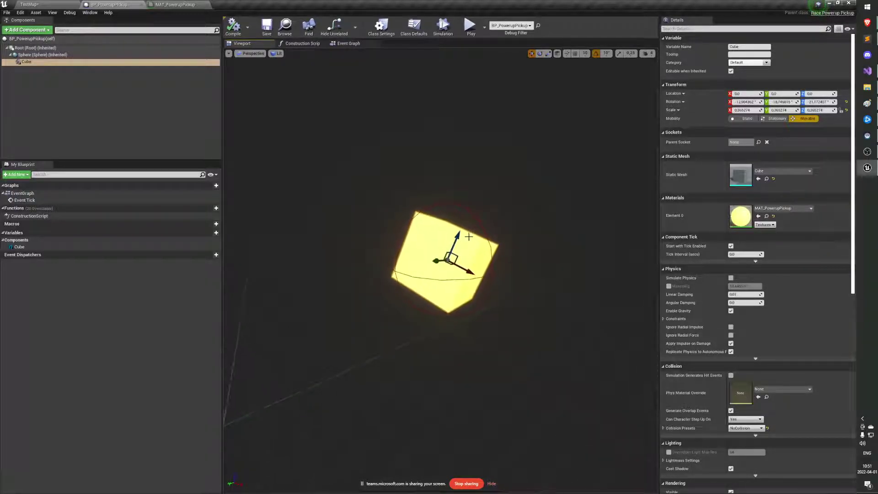
pyautogui.click(556, 54)
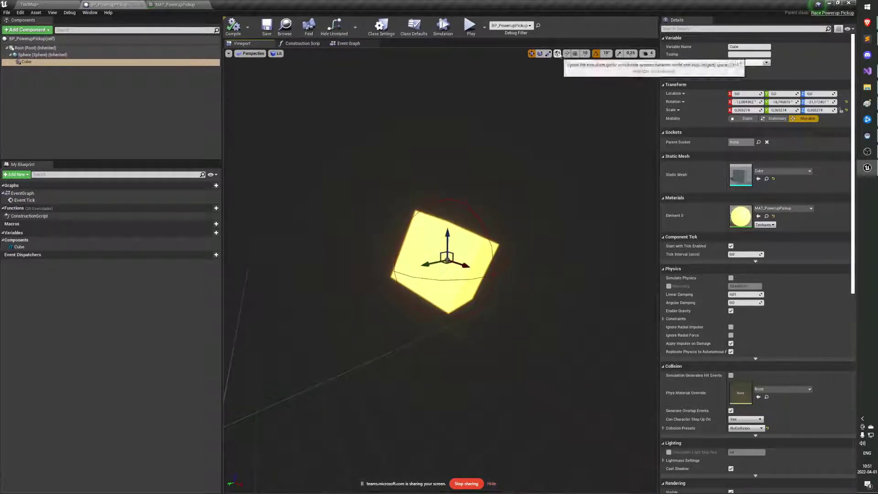
pyautogui.moveTo(448, 230); pyautogui.dragTo(450, 209)
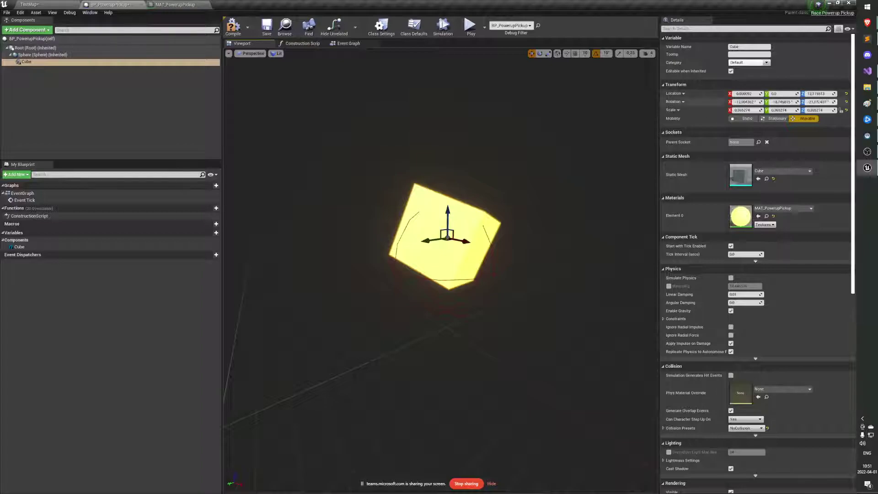
pyautogui.click(845, 94)
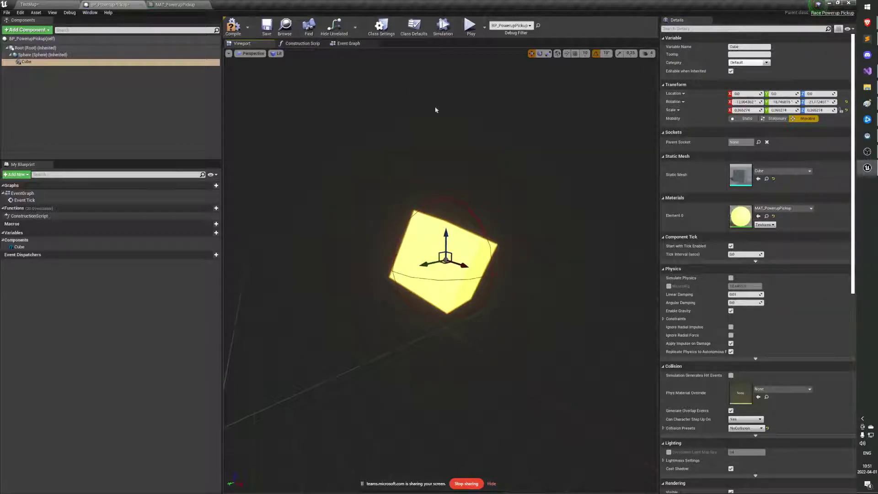
pyautogui.click(29, 4)
pyautogui.scroll(-3, 414, 183)
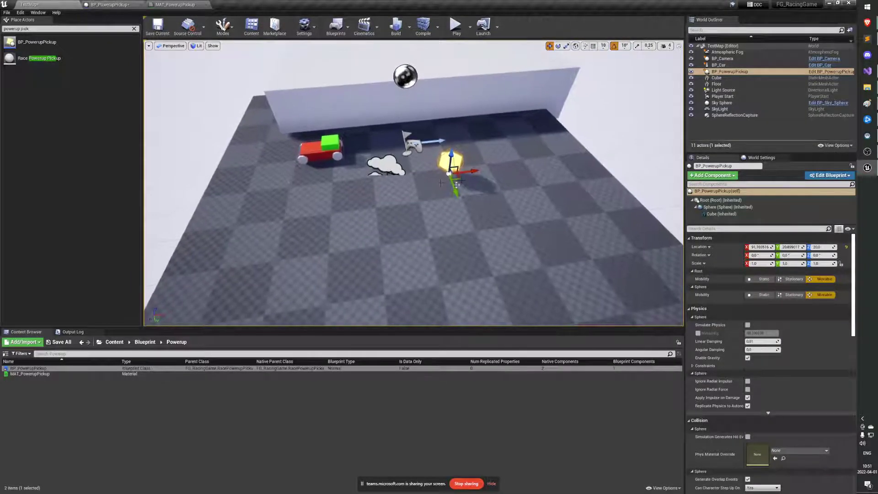
# Step: Alt-drag the pickup to make duplicates and fly the camera closer to watch them spin
pyautogui.moveTo(448, 176); pyautogui.dragTo(358, 261)
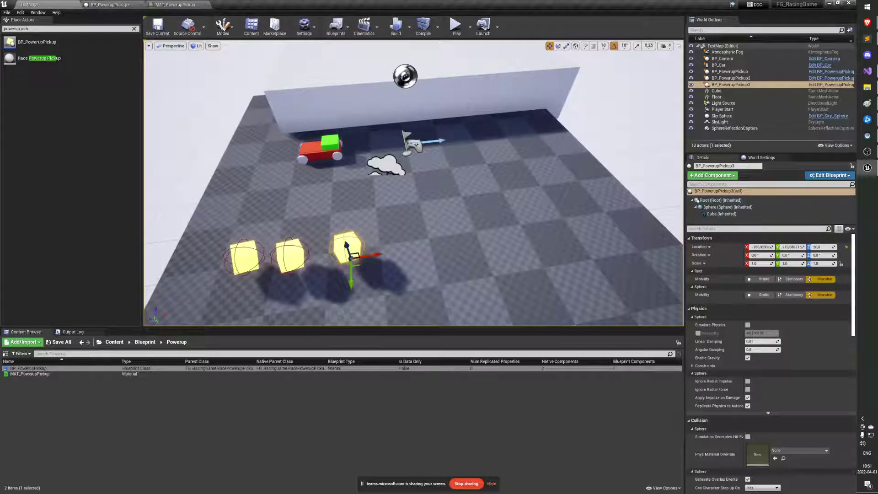
pyautogui.moveTo(359, 262); pyautogui.dragTo(339, 251, button='right')
pyautogui.moveTo(356, 153); pyautogui.dragTo(355, 153, button='right')
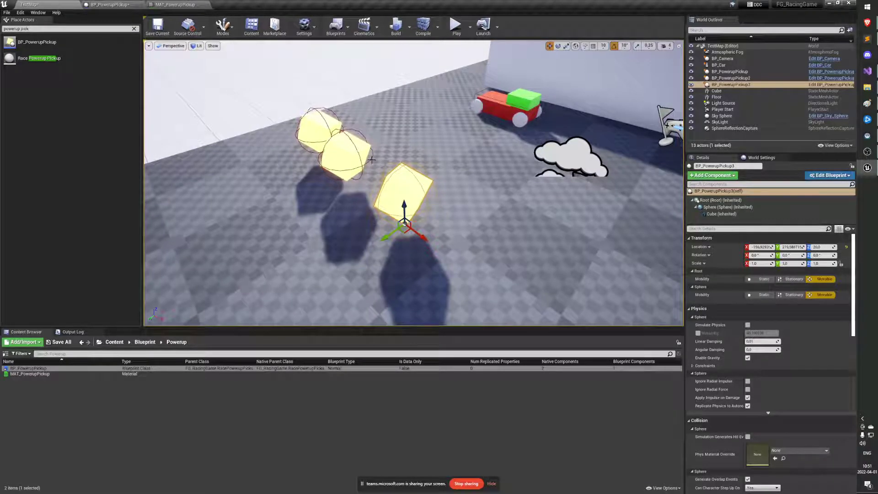
pyautogui.press('e')
# Step: Delete all three BP_PowerupPickup actors from the TestMap level
pyautogui.click(348, 148)
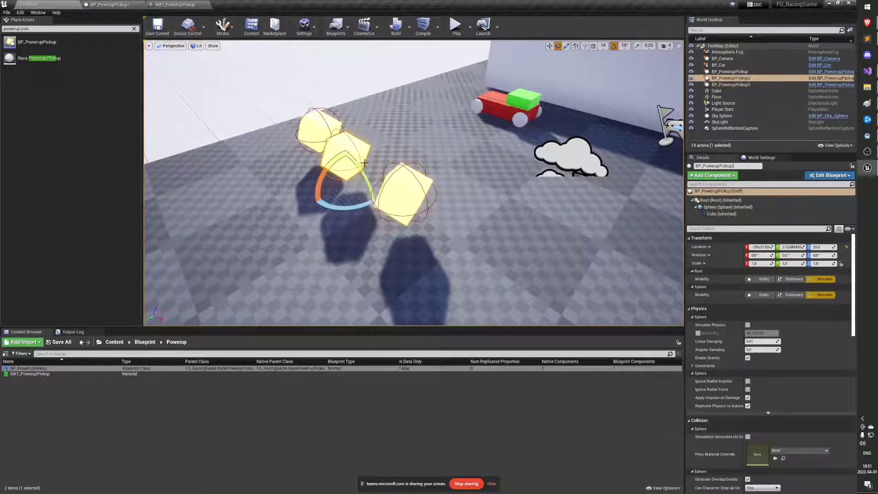
pyautogui.click(402, 186)
pyautogui.press('Delete')
pyautogui.click(335, 150)
pyautogui.press('Delete')
pyautogui.click(315, 130)
pyautogui.press('Delete')
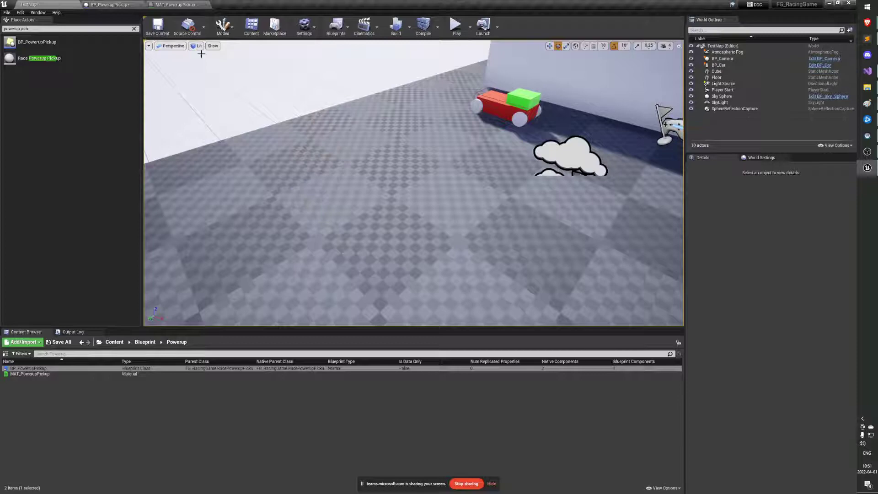
# Step: In the pickup's Event Graph, add a SetRelativeLocation node wired from the Cube reference
pyautogui.click(133, 4)
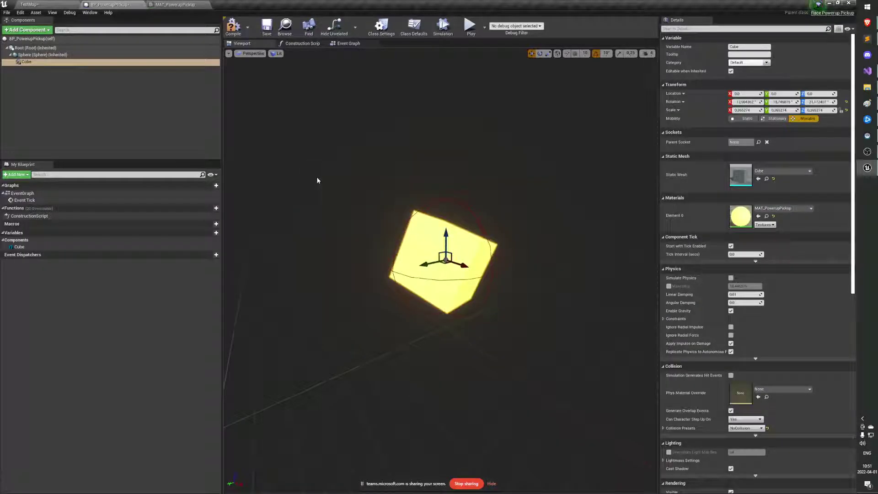
pyautogui.click(348, 43)
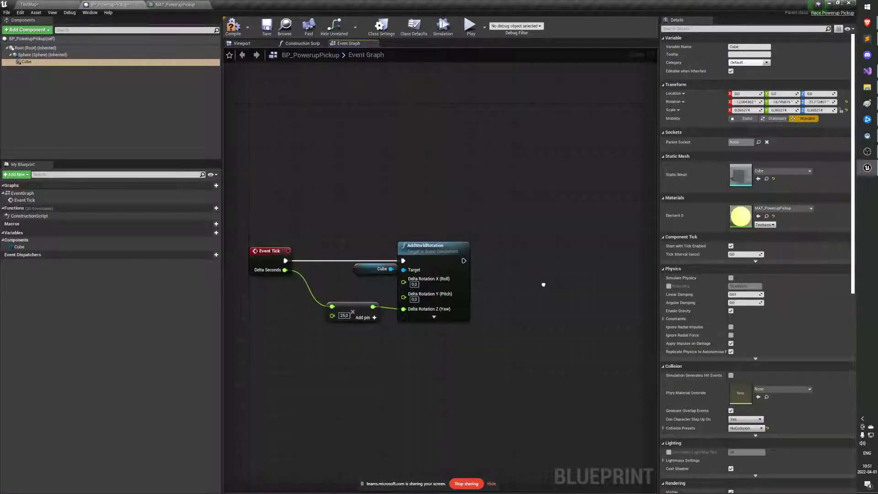
pyautogui.moveTo(540, 229); pyautogui.dragTo(467, 263, button='right')
pyautogui.click(282, 259)
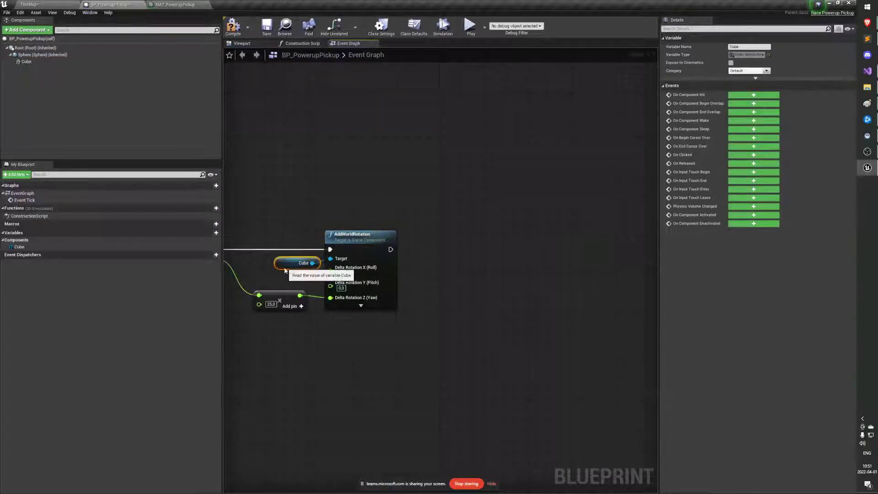
pyautogui.moveTo(318, 258); pyautogui.dragTo(498, 257)
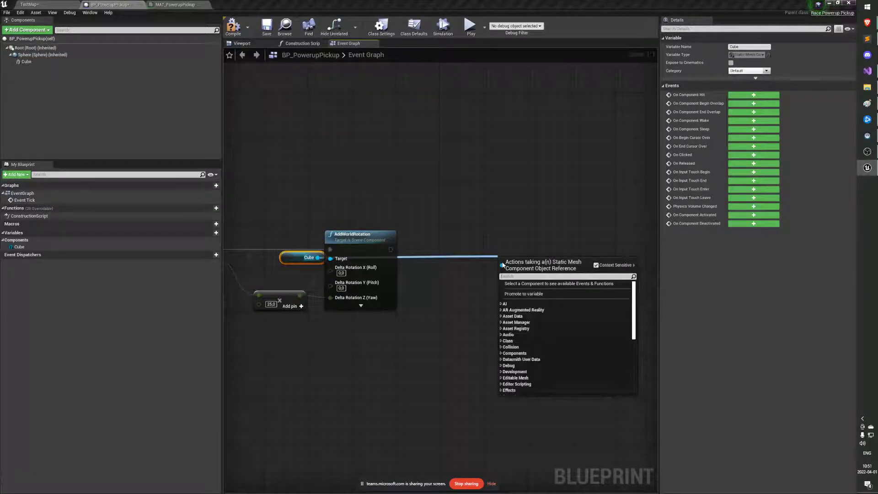
pyautogui.write('set local')
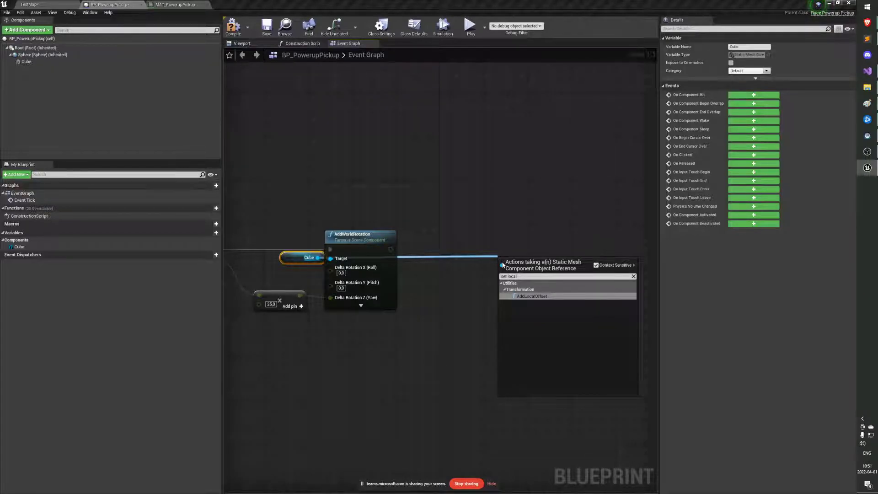
pyautogui.press('BackSpace')
pyautogui.press('BackSpace')
pyautogui.press('BackSpace')
pyautogui.press('BackSpace')
pyautogui.press('BackSpace')
pyautogui.write('relative')
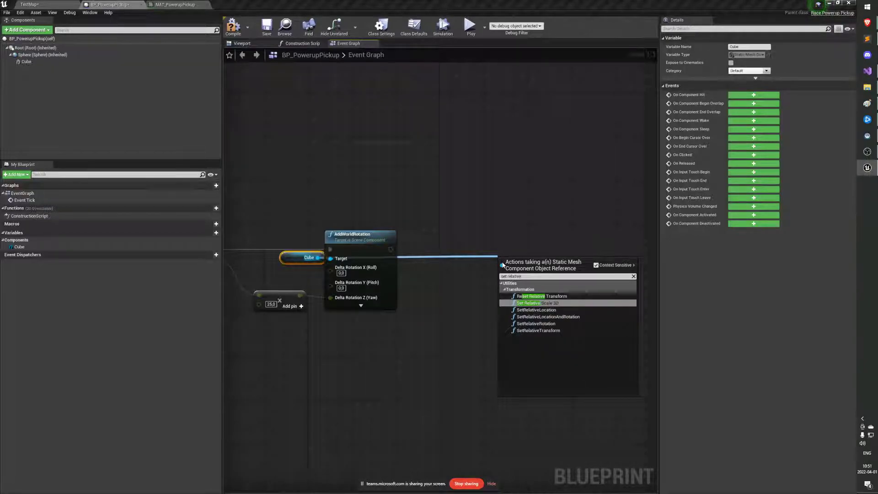
pyautogui.press('Down')
pyautogui.press('Return')
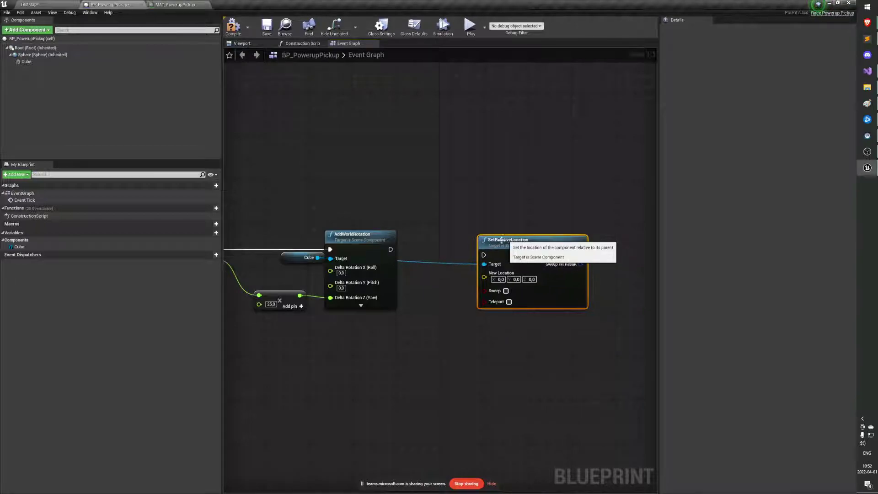
# Step: Chain SetRelativeLocation after AddWorldRotation, deleting an accidentally added AddLocalOffset node
pyautogui.moveTo(317, 258); pyautogui.dragTo(498, 341)
pyautogui.write('se')
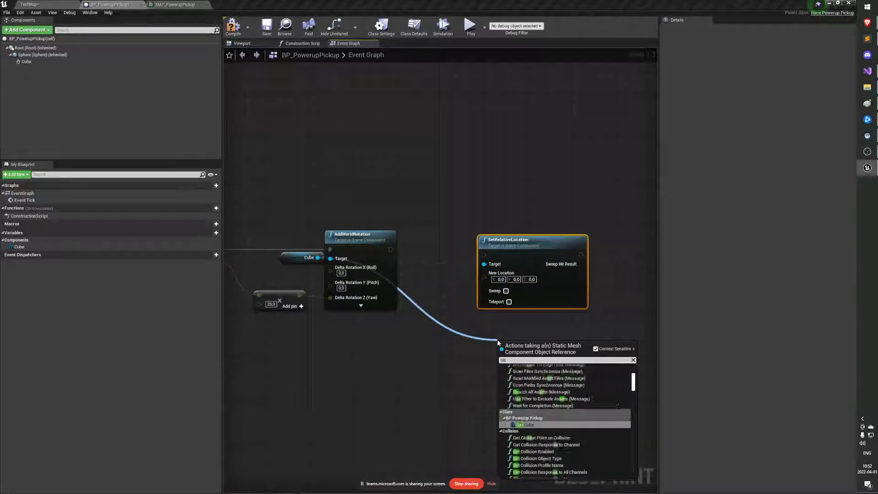
pyautogui.write('t local')
pyautogui.press('Return')
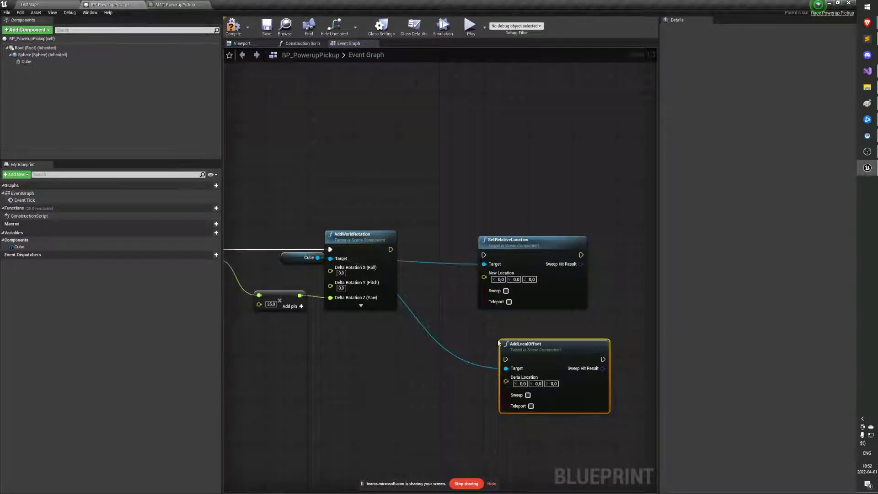
pyautogui.moveTo(565, 369); pyautogui.dragTo(548, 348)
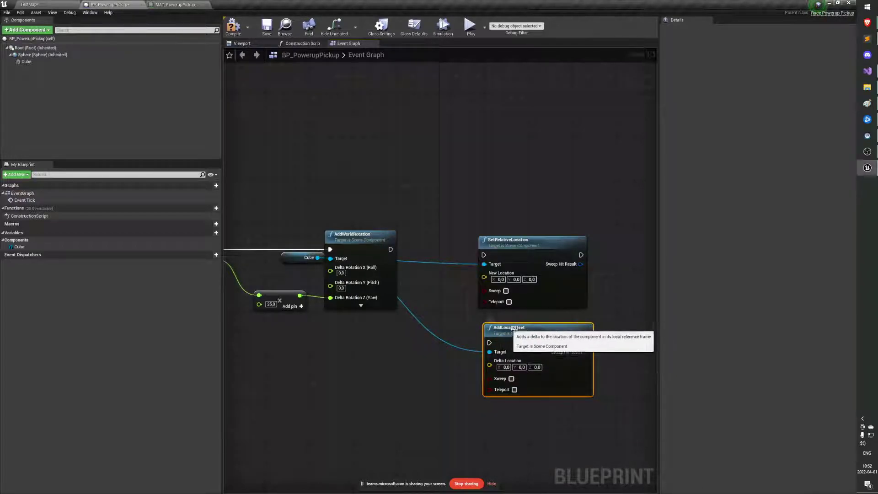
pyautogui.press('Delete')
pyautogui.moveTo(550, 256)
pyautogui.mouseDown()
pyautogui.moveTo(537, 245)
pyautogui.moveTo(543, 251)
pyautogui.mouseUp()
pyautogui.moveTo(478, 249); pyautogui.dragTo(527, 260)
# Step: Add reroute points on the Cube wires and position them beside AddWorldRotation and SetRelativeLocation
pyautogui.moveTo(484, 334); pyautogui.dragTo(484, 312, button='right')
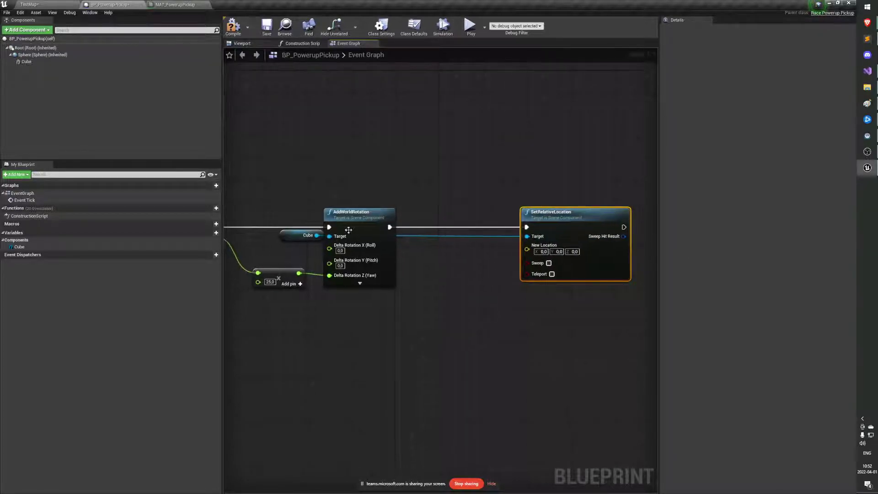
pyautogui.moveTo(294, 240); pyautogui.dragTo(267, 202)
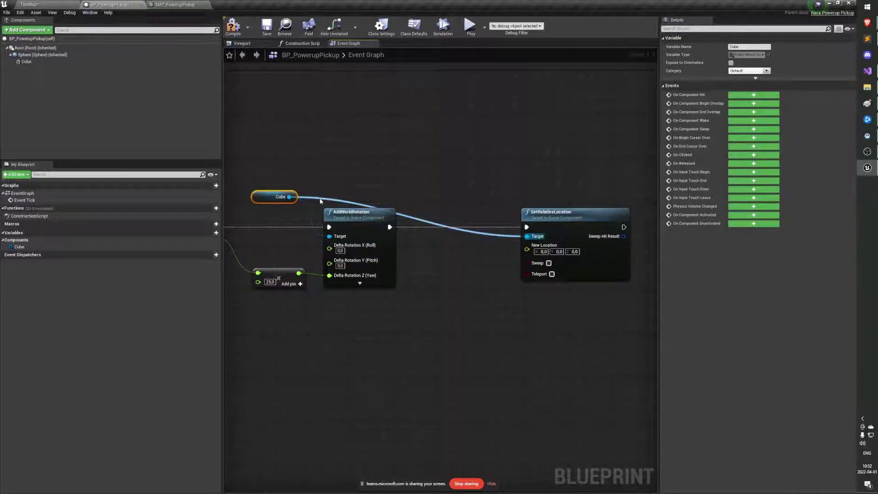
pyautogui.doubleClick(319, 199)
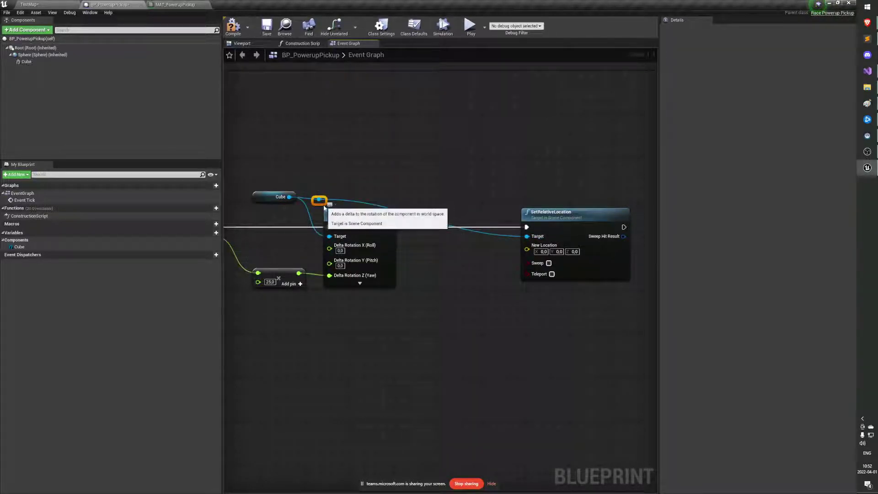
pyautogui.moveTo(319, 200)
pyautogui.mouseDown()
pyautogui.moveTo(358, 150)
pyautogui.moveTo(355, 178)
pyautogui.moveTo(322, 200)
pyautogui.mouseUp()
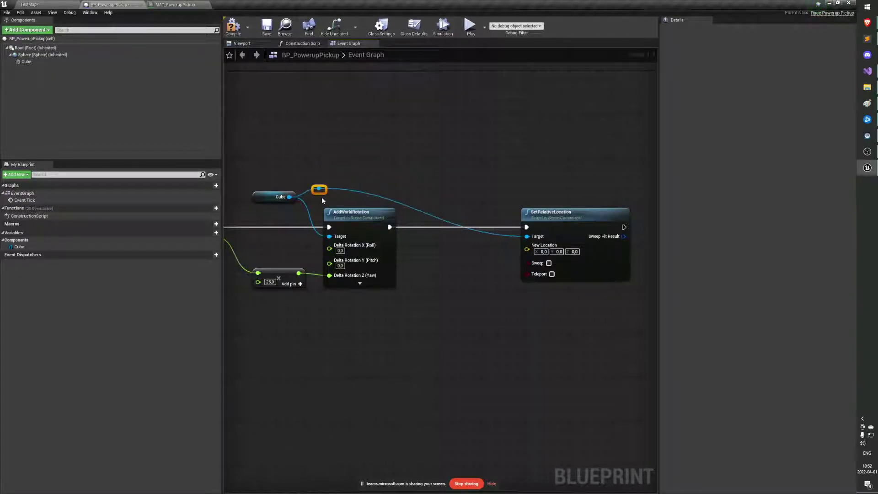
pyautogui.doubleClick(438, 222)
pyautogui.moveTo(437, 222); pyautogui.dragTo(430, 108)
pyautogui.moveTo(323, 198); pyautogui.dragTo(330, 327)
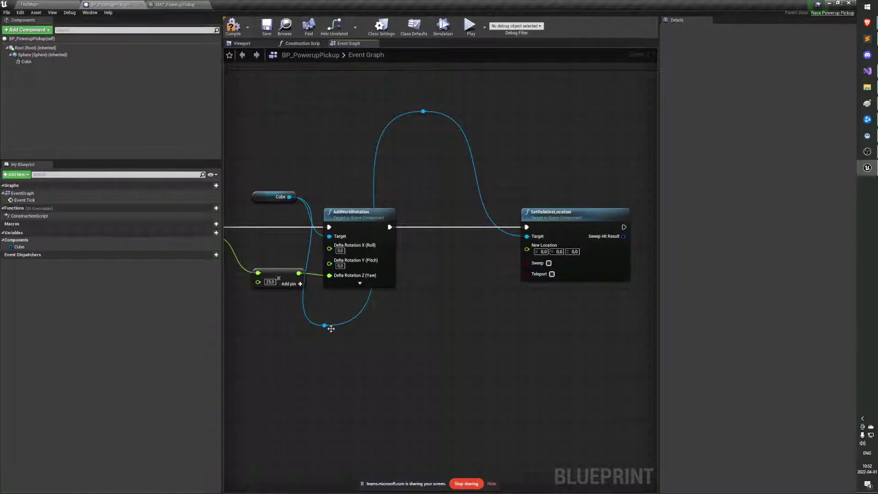
pyautogui.moveTo(329, 328); pyautogui.dragTo(319, 209)
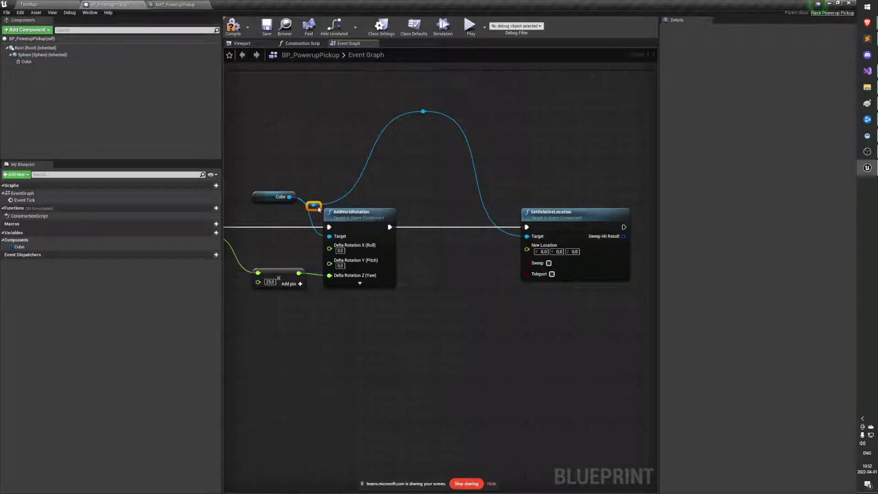
pyautogui.moveTo(298, 216); pyautogui.dragTo(332, 210, button='right')
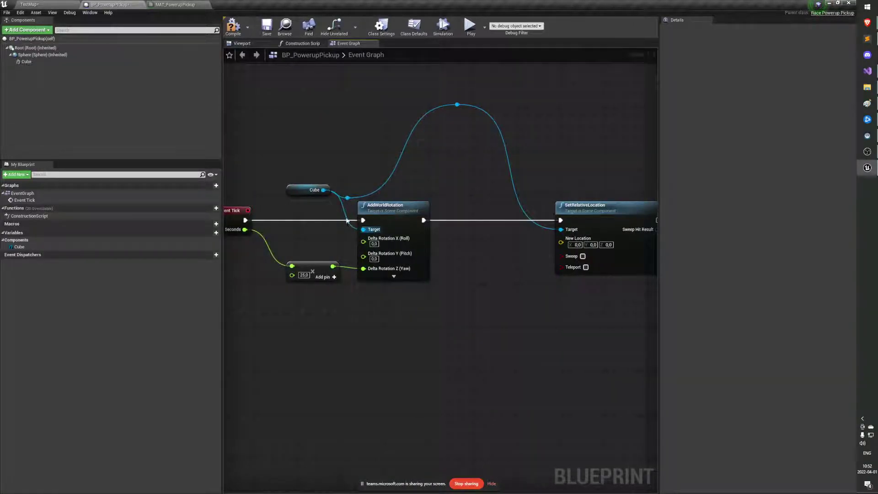
pyautogui.moveTo(346, 198); pyautogui.dragTo(364, 230)
pyautogui.moveTo(457, 105); pyautogui.dragTo(536, 204)
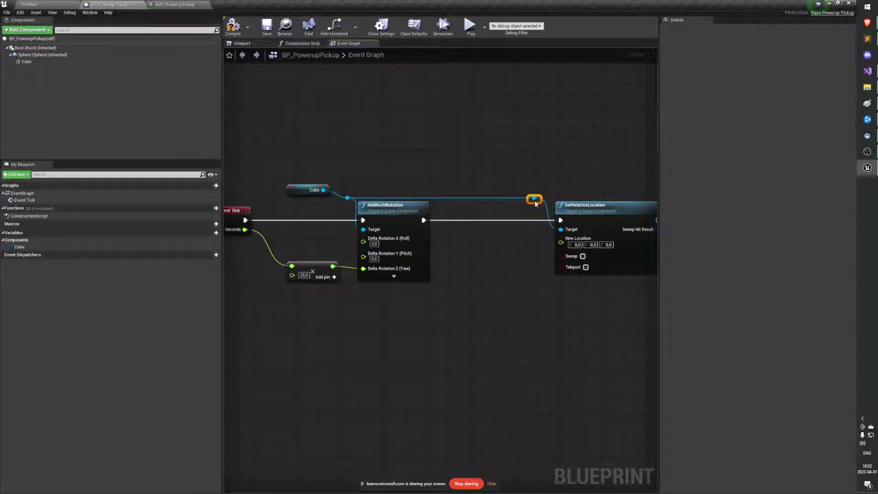
# Step: Delete the extra reroute and run one rerouted Cube wire into both Target pins
pyautogui.click(322, 189)
pyautogui.moveTo(321, 188); pyautogui.dragTo(315, 195)
pyautogui.click(503, 197)
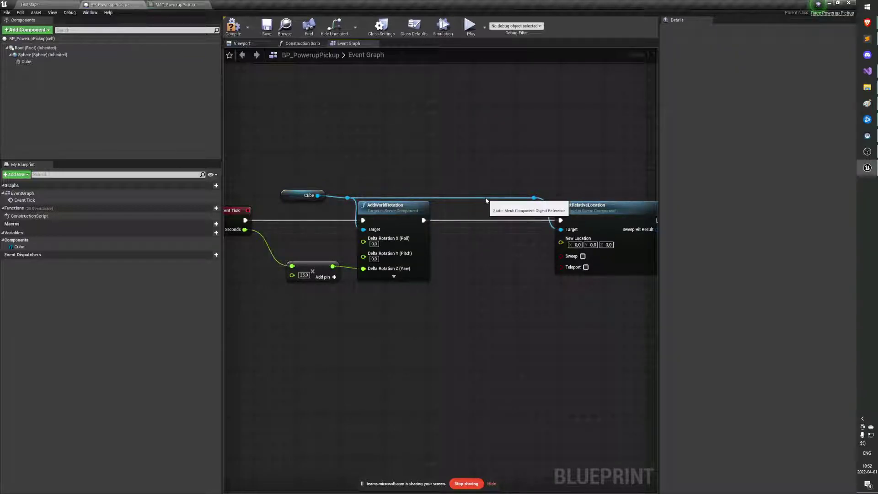
pyautogui.doubleClick(486, 198)
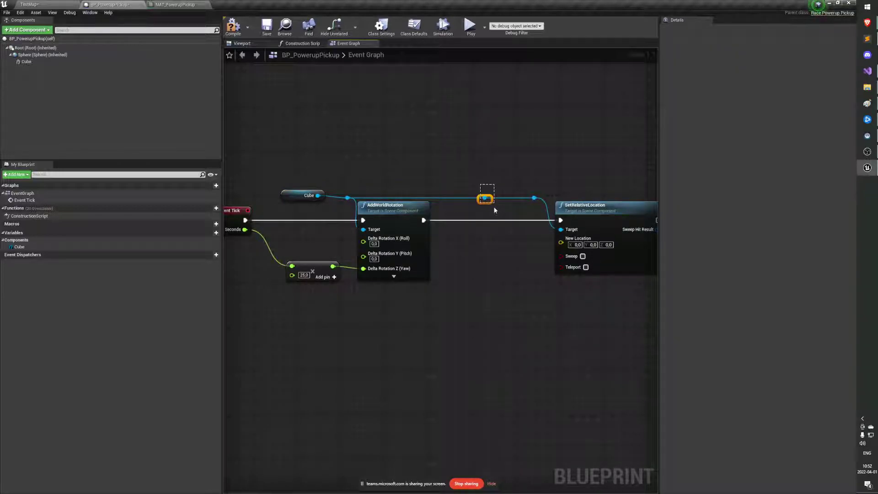
pyautogui.press('Delete')
pyautogui.moveTo(534, 198); pyautogui.dragTo(347, 199)
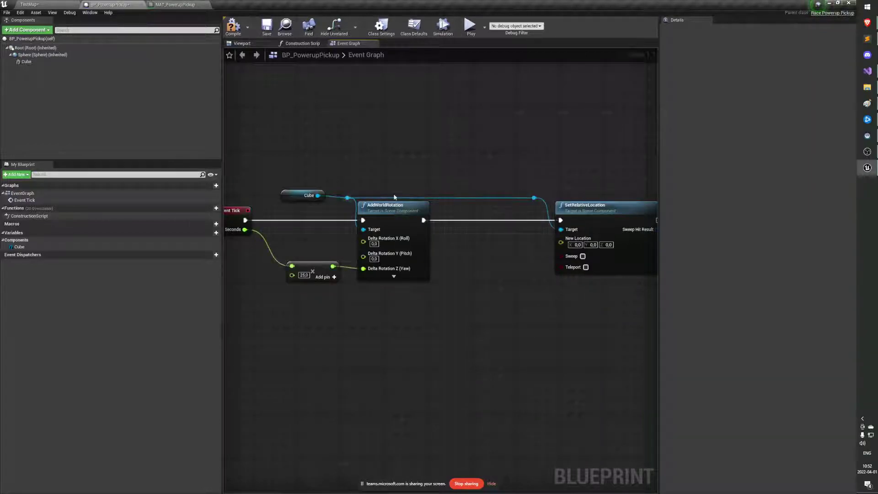
pyautogui.moveTo(502, 262); pyautogui.dragTo(443, 257, button='right')
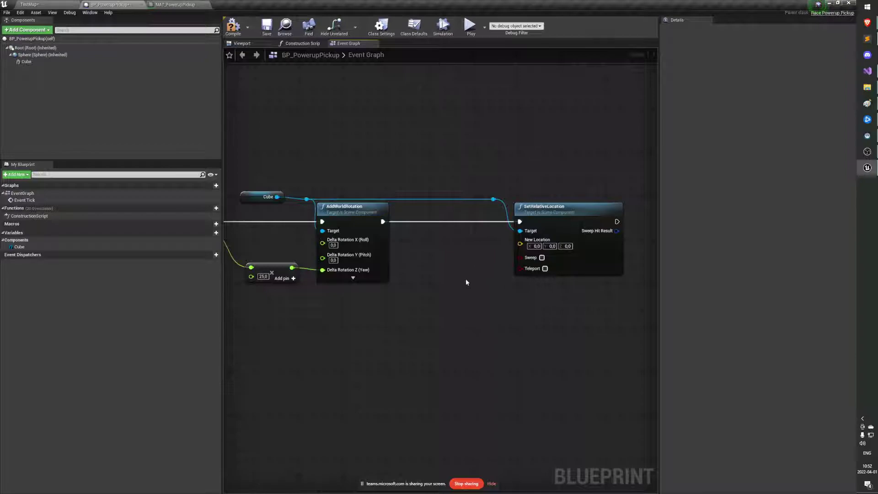
pyautogui.click(304, 200)
pyautogui.moveTo(508, 278); pyautogui.dragTo(498, 271, button='right')
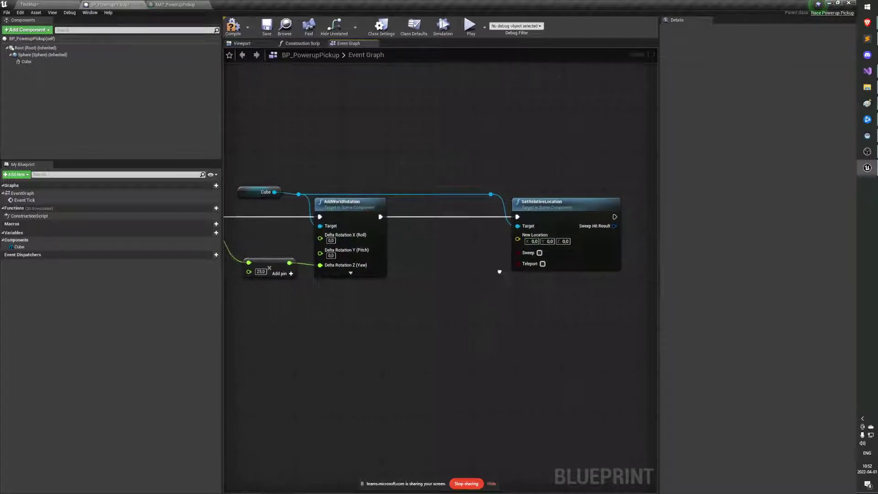
# Step: Split SetRelativeLocation's New Location pin into X, Y and Z
pyautogui.rightClick(520, 237)
pyautogui.click(537, 265)
pyautogui.moveTo(493, 286); pyautogui.dragTo(490, 304, button='right')
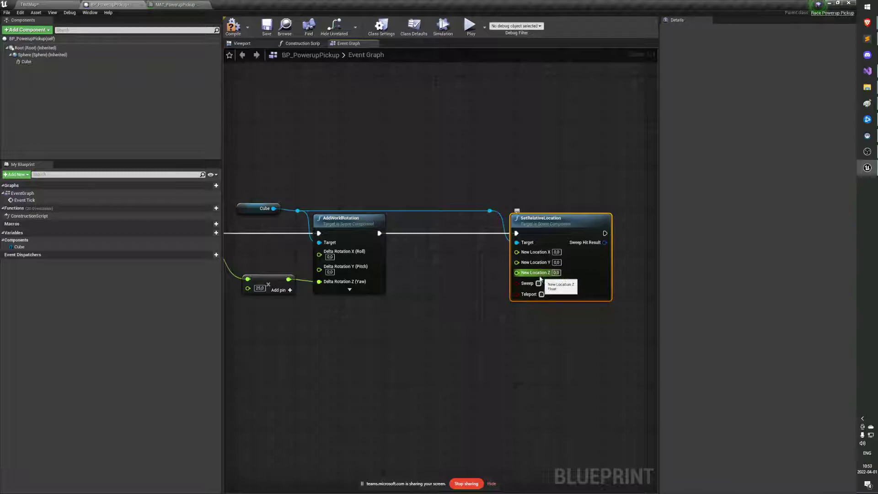
# Step: Add a Sin (Radians) node feeding New Location Z and position it below
pyautogui.moveTo(521, 273); pyautogui.dragTo(430, 297)
pyautogui.press('Escape')
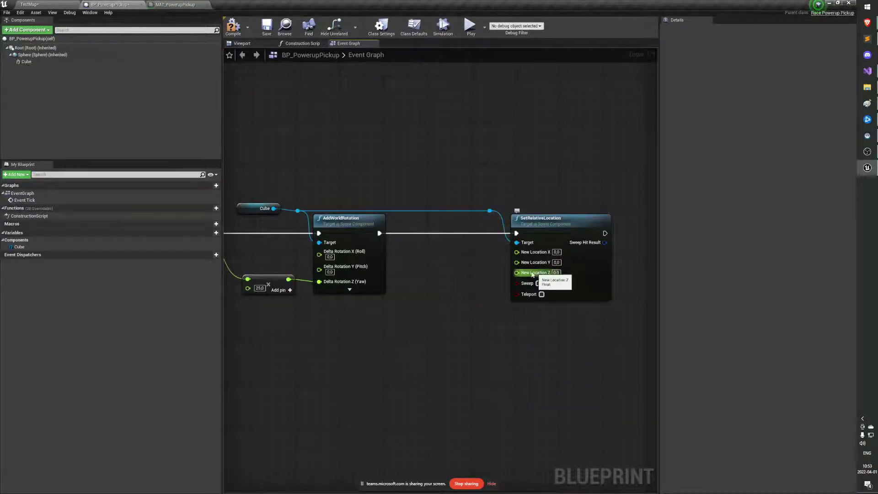
pyautogui.moveTo(537, 273); pyautogui.dragTo(451, 307)
pyautogui.write('sin')
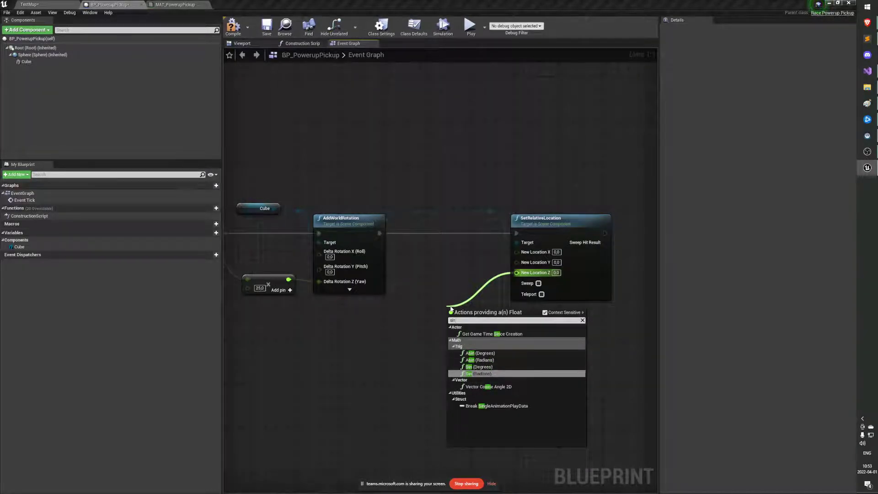
pyautogui.press('Return')
pyautogui.moveTo(480, 326); pyautogui.dragTo(422, 347)
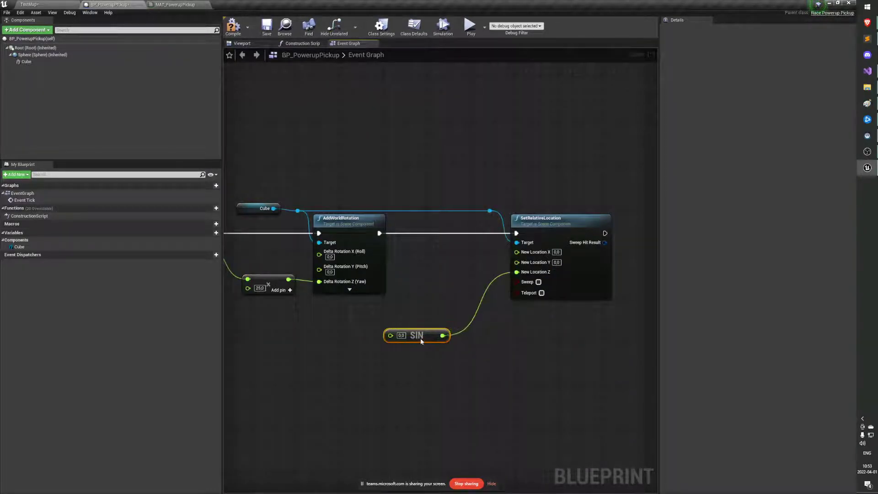
pyautogui.click(446, 357)
pyautogui.moveTo(446, 357)
pyautogui.mouseDown(button='right')
pyautogui.moveTo(443, 305)
pyautogui.moveTo(461, 364)
pyautogui.mouseUp(button='right')
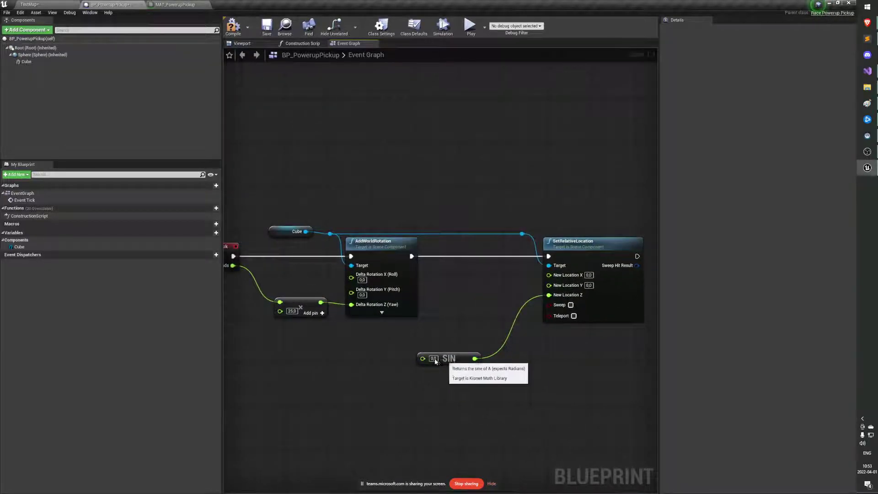
pyautogui.moveTo(457, 359); pyautogui.dragTo(410, 359)
# Step: Try a GetTotalSeconds node on SIN's input, then delete it
pyautogui.write('time')
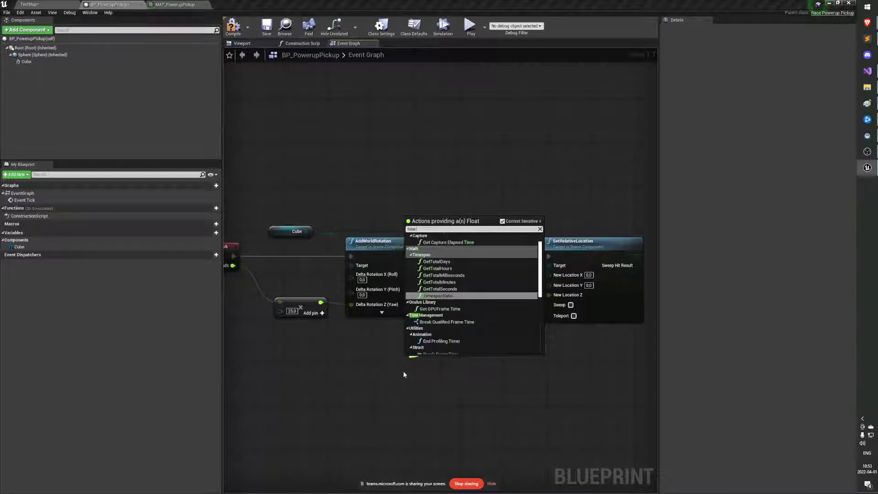
pyautogui.press('Up')
pyautogui.press('Up')
pyautogui.press('Up')
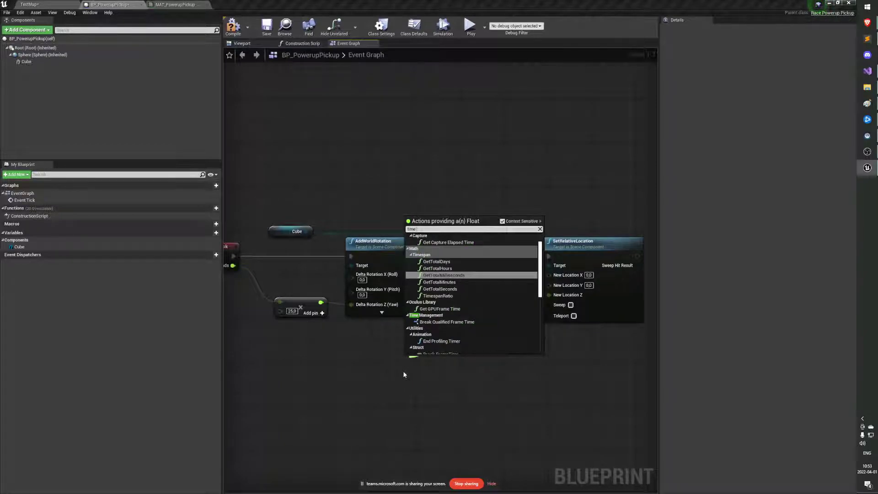
pyautogui.press('Down')
pyautogui.press('Down')
pyautogui.press('Return')
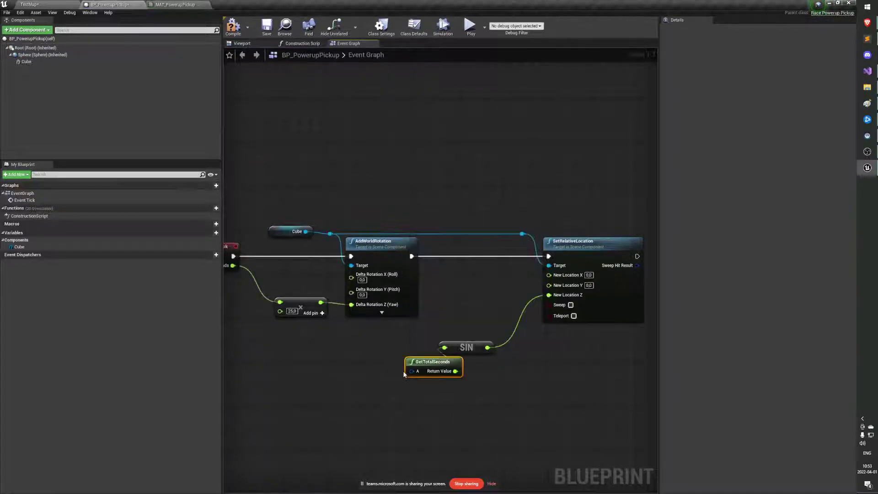
pyautogui.press('Delete')
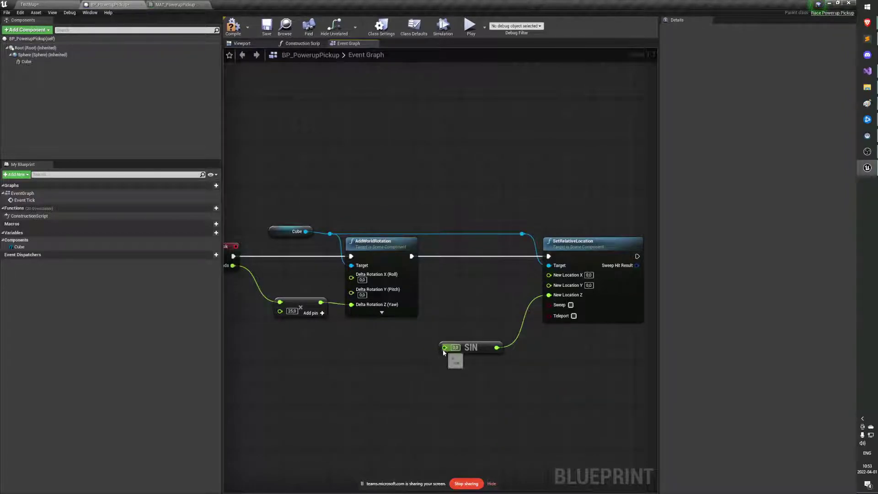
# Step: Add a Get Time Seconds node and wire its Return Value into SIN's input
pyautogui.moveTo(445, 347); pyautogui.dragTo(404, 358)
pyautogui.write('get time')
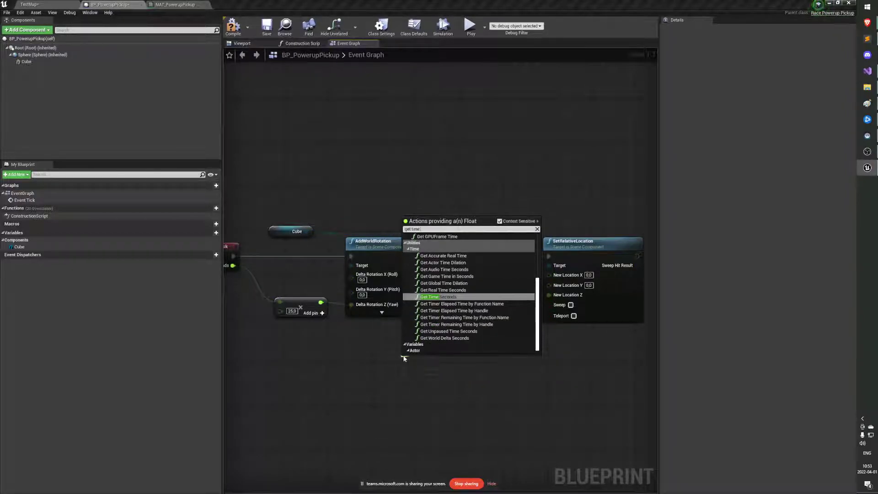
pyautogui.press('Return')
pyautogui.moveTo(417, 366); pyautogui.dragTo(381, 349)
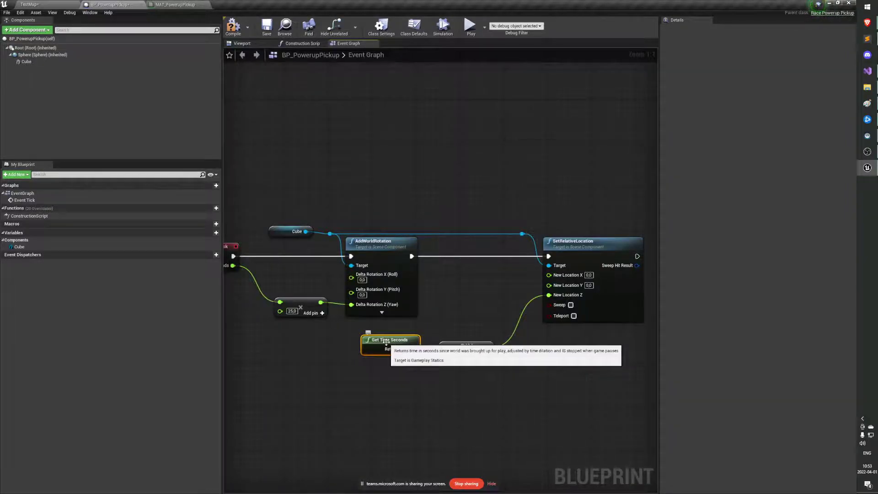
pyautogui.moveTo(412, 349); pyautogui.dragTo(442, 349)
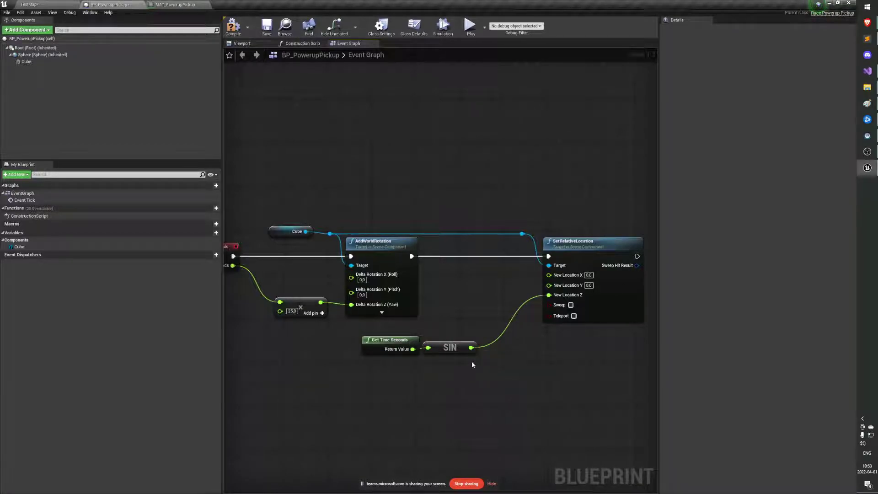
pyautogui.moveTo(467, 354); pyautogui.dragTo(388, 342, button='right')
pyautogui.moveTo(392, 336); pyautogui.dragTo(415, 342)
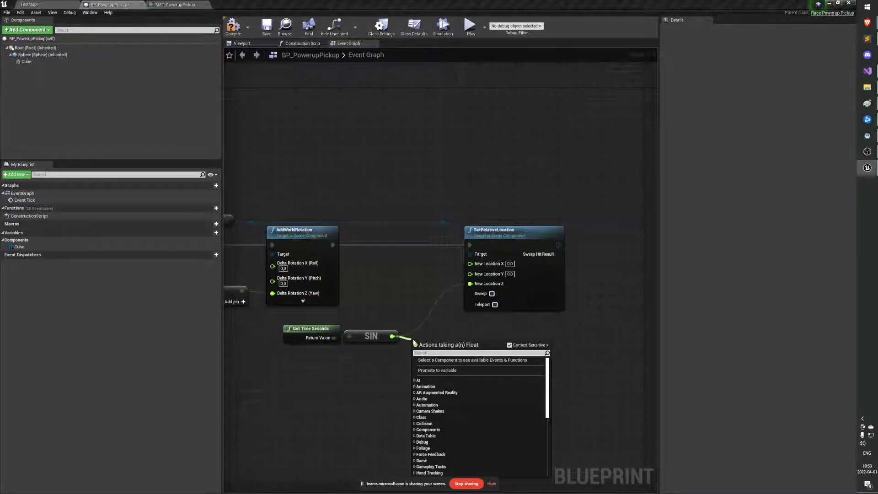
# Step: Replace a wrong int multiply with a float multiply after SIN set to 50
pyautogui.press('Return')
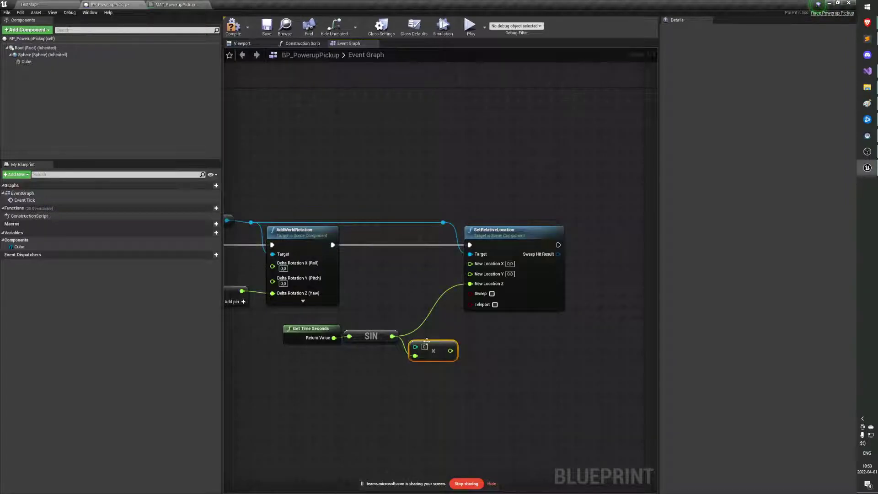
pyautogui.press('Delete')
pyautogui.moveTo(392, 336); pyautogui.dragTo(415, 340)
pyautogui.write('*')
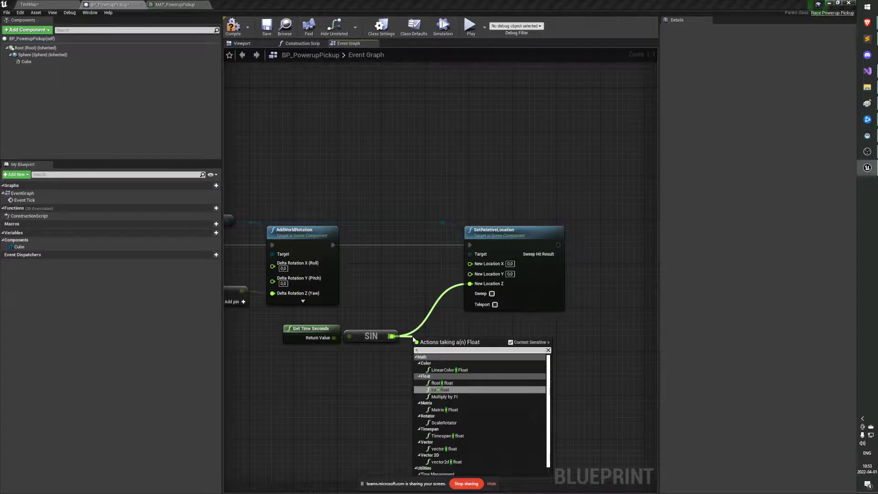
pyautogui.press('Return')
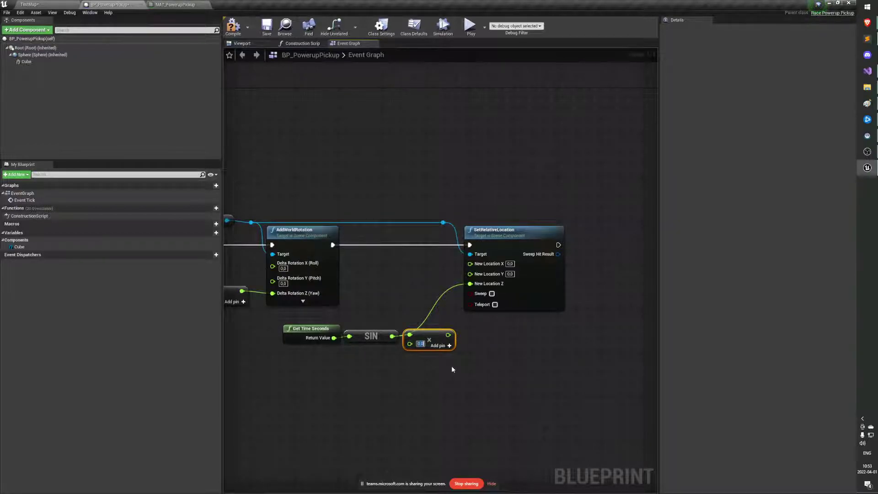
pyautogui.write('50')
pyautogui.press('Return')
# Step: Wire the multiply result into New Location Z and move the three sine nodes up-left
pyautogui.moveTo(450, 335); pyautogui.dragTo(488, 283)
pyautogui.moveTo(353, 359); pyautogui.dragTo(439, 341, button='right')
pyautogui.moveTo(549, 340); pyautogui.dragTo(425, 314)
pyautogui.click(390, 315)
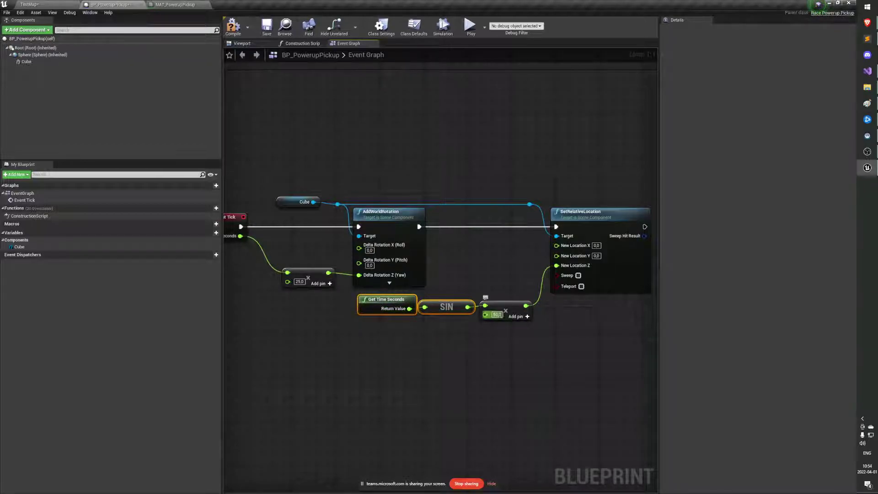
pyautogui.moveTo(542, 359); pyautogui.dragTo(502, 363, button='right')
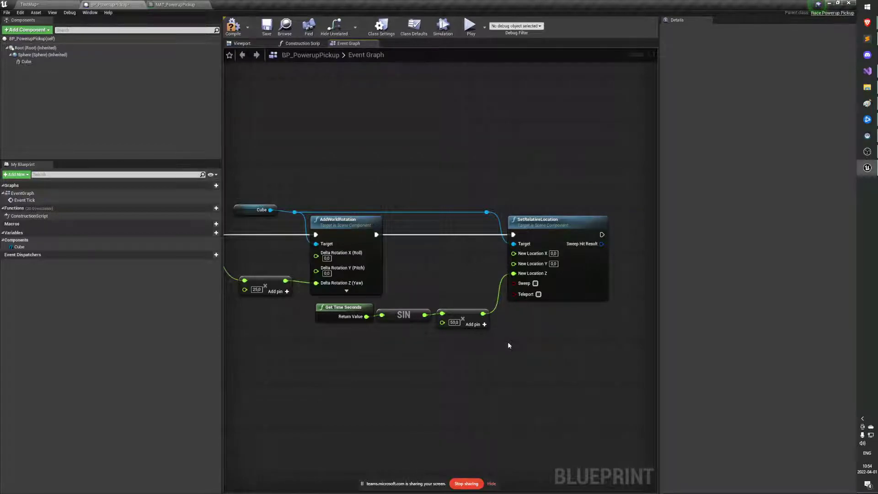
# Step: Compile the blueprint and run a quick Play/Stop test of TestMap
pyautogui.click(233, 25)
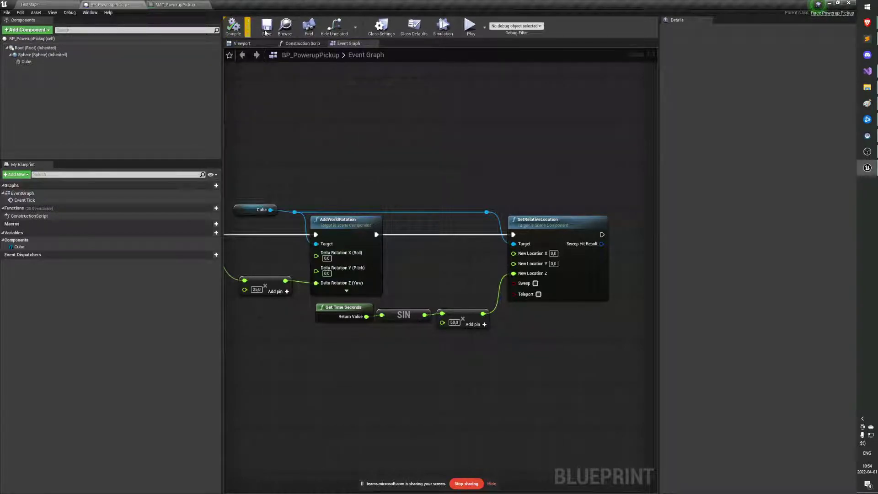
pyautogui.moveTo(454, 196)
pyautogui.mouseDown(button='right')
pyautogui.moveTo(440, 199)
pyautogui.moveTo(459, 215)
pyautogui.moveTo(450, 208)
pyautogui.mouseUp(button='right')
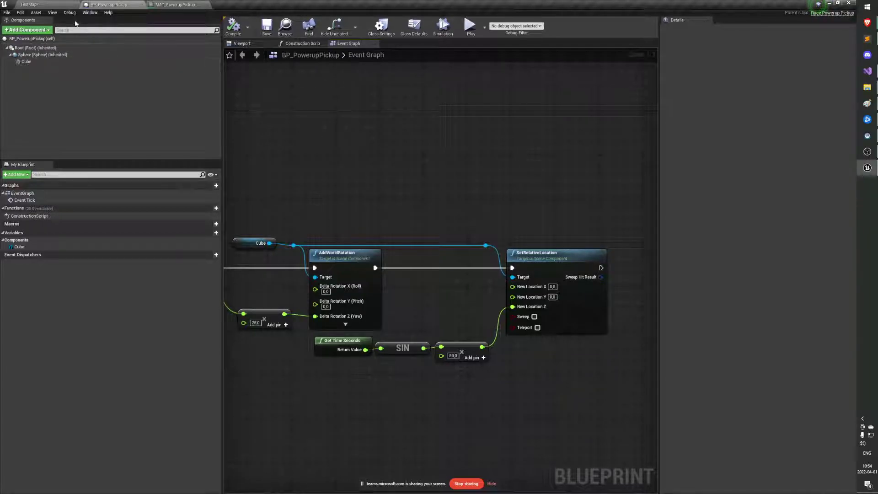
pyautogui.click(43, 4)
pyautogui.click(456, 26)
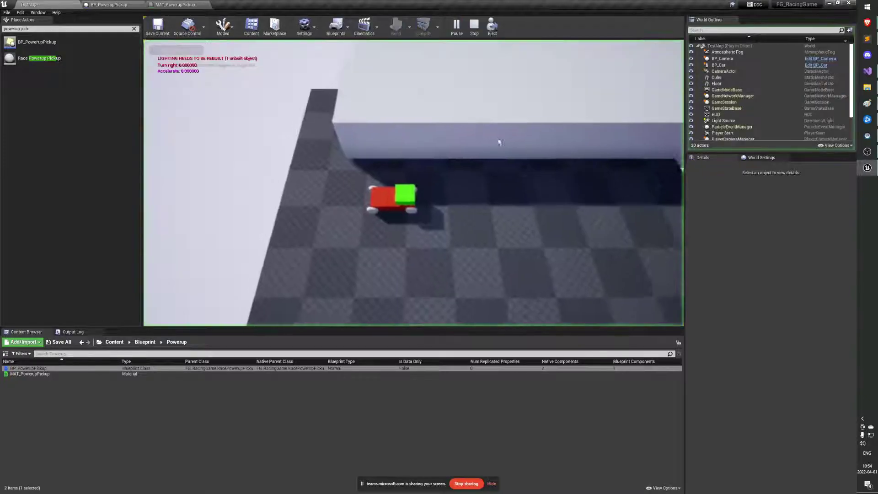
pyautogui.click(474, 26)
# Step: Drop BP_PowerupPickup into TestMap and place it on the floor
pyautogui.moveTo(483, 75); pyautogui.dragTo(393, 125, button='right')
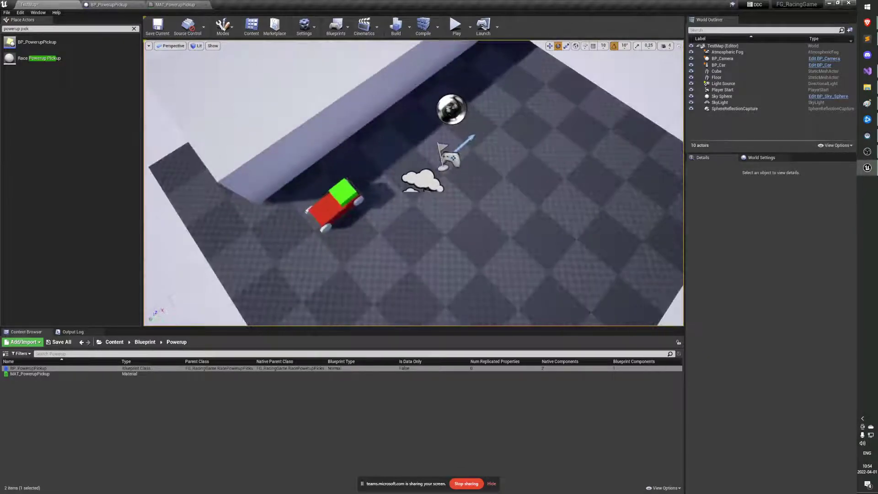
pyautogui.moveTo(51, 367); pyautogui.dragTo(480, 197)
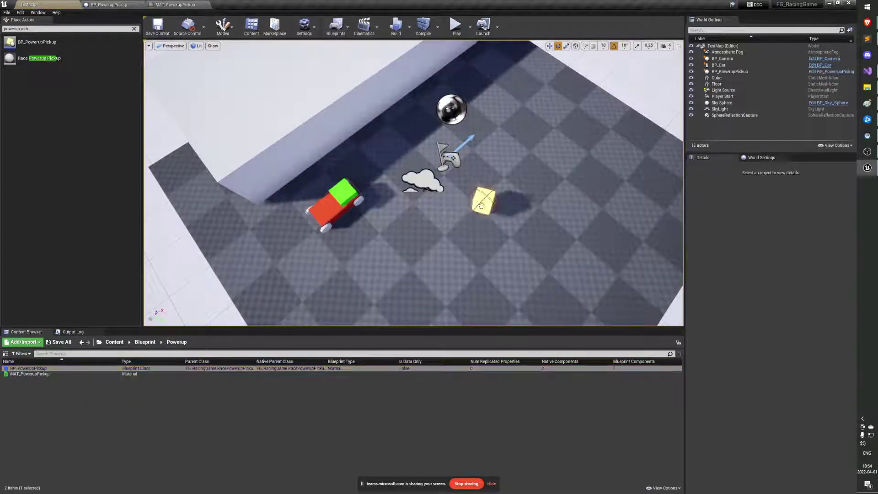
pyautogui.moveTo(479, 196); pyautogui.dragTo(465, 67, button='right')
# Step: In Visual Studio, dismiss the exception message and highlight the ensureMsgf call
pyautogui.hotkey('alt', 'Tab')
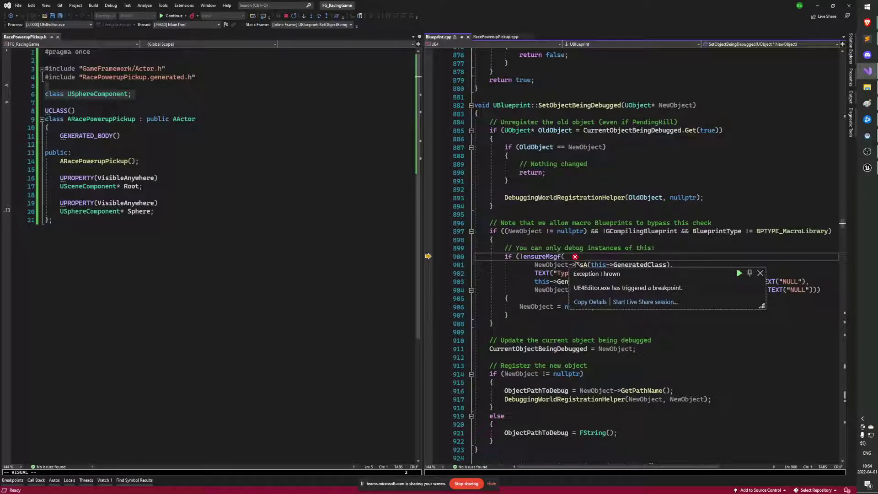
pyautogui.click(760, 273)
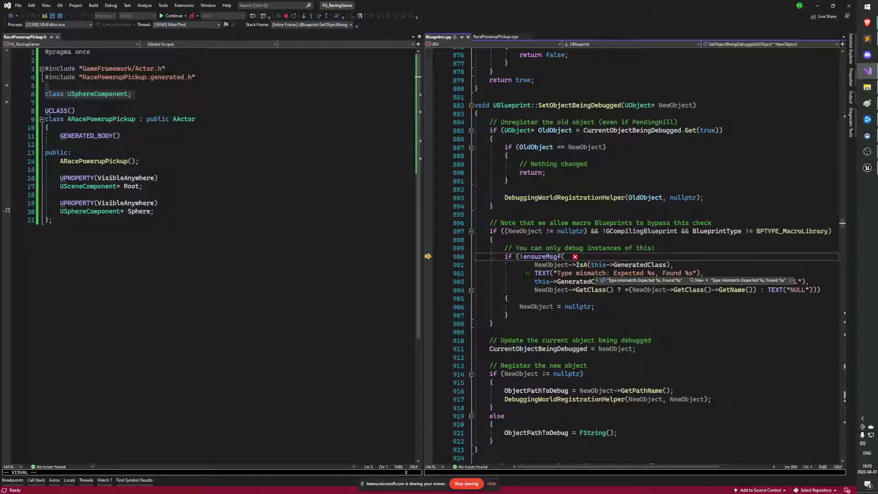
pyautogui.doubleClick(541, 256)
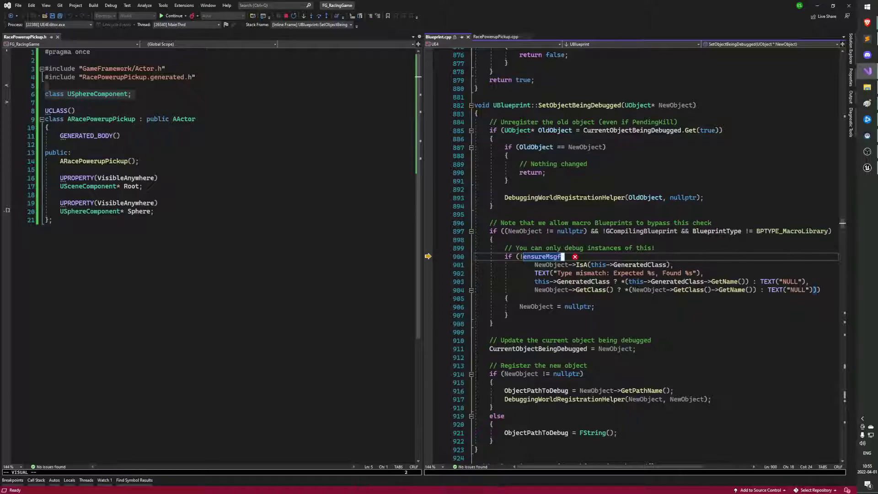
# Step: Open the Output window showing the debug log, closing a stray Resource View
pyautogui.click(45, 5)
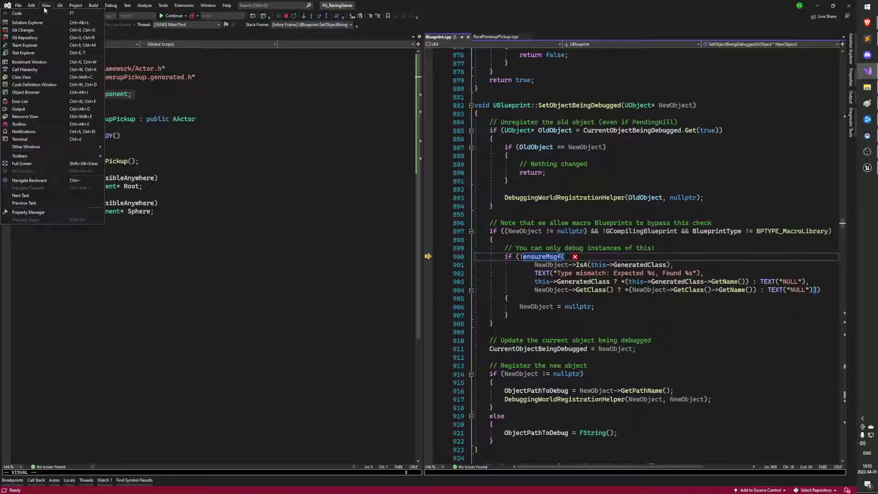
pyautogui.click(25, 116)
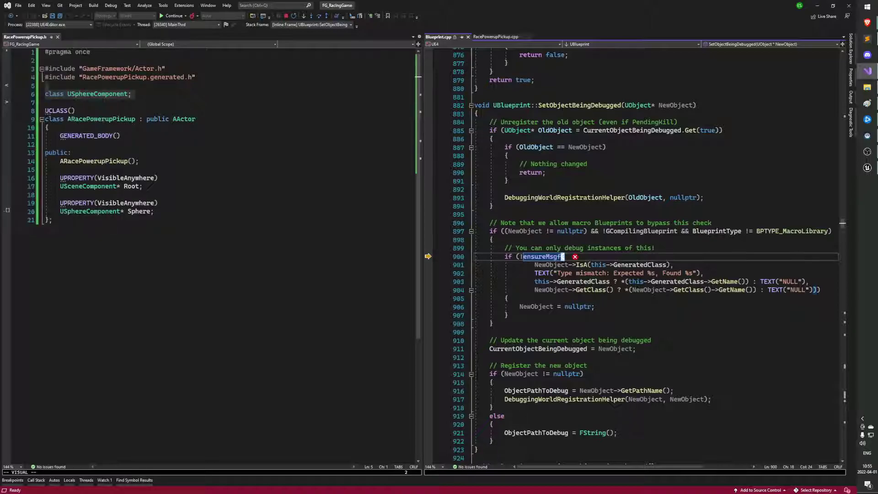
pyautogui.click(844, 37)
pyautogui.click(46, 5)
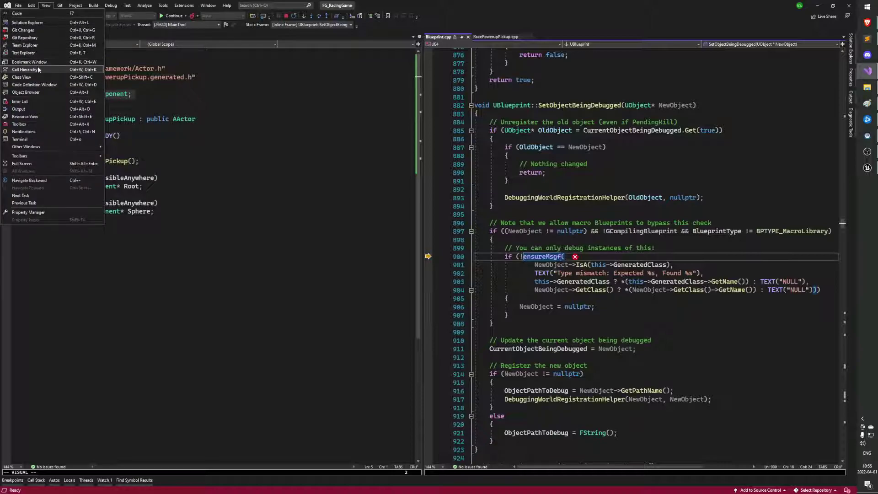
pyautogui.click(36, 109)
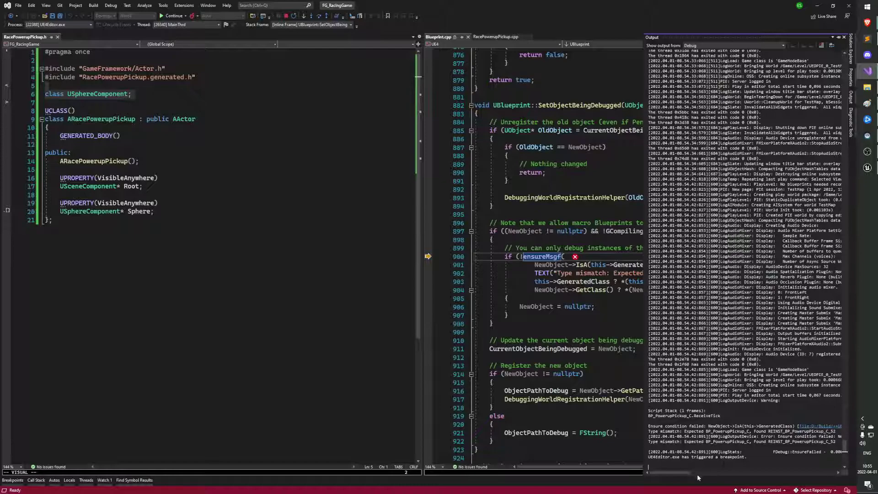
# Step: Read the type-mismatch ensure lines naming REINST_BP_PowerupPickup_C_52
pyautogui.moveTo(684, 474); pyautogui.dragTo(647, 467)
pyautogui.moveTo(685, 432); pyautogui.dragTo(706, 431)
pyautogui.click(722, 431)
pyautogui.moveTo(670, 474); pyautogui.dragTo(677, 474)
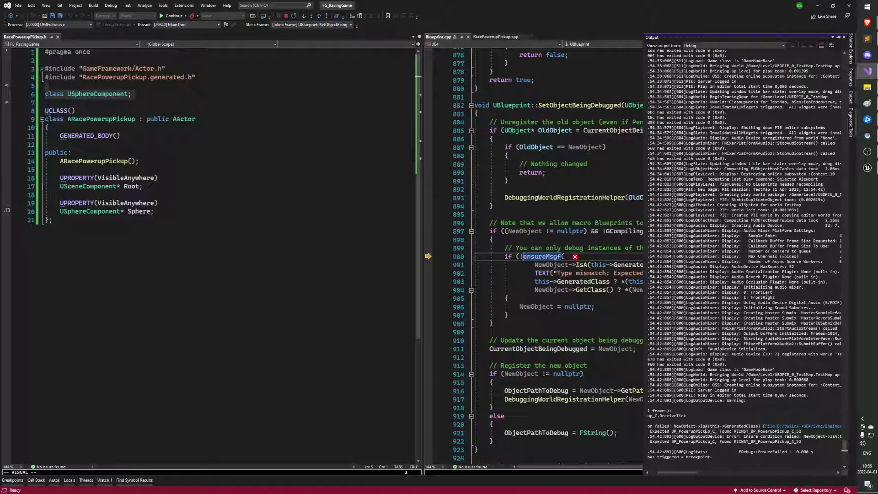
pyautogui.moveTo(769, 431); pyautogui.dragTo(803, 436)
pyautogui.moveTo(695, 473); pyautogui.dragTo(684, 472)
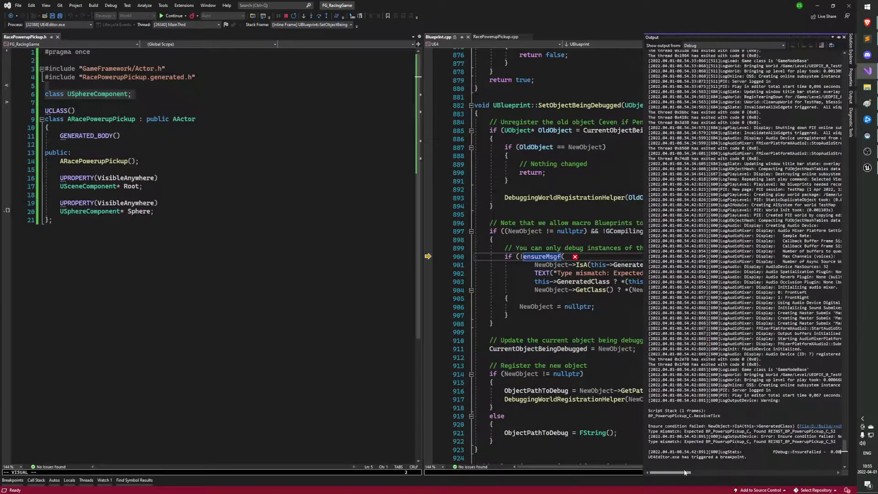
# Step: Hide the Output pane and resume execution with F5 so the game continues
pyautogui.press('Escape')
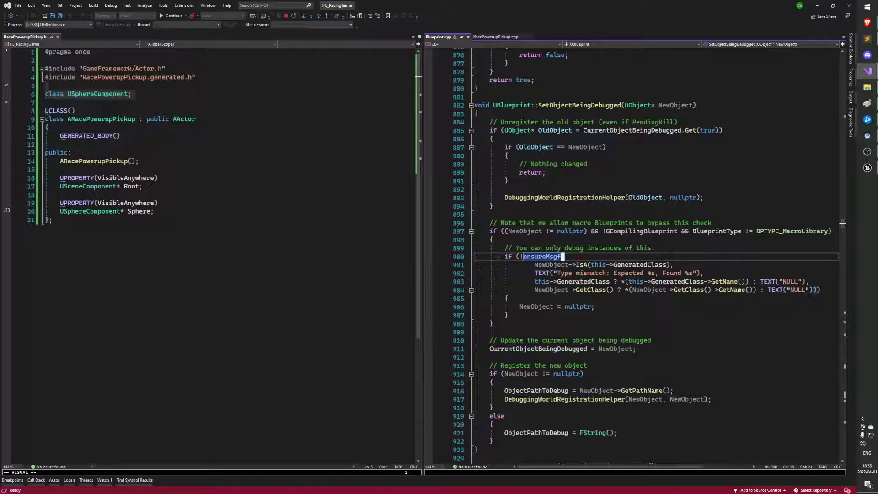
pyautogui.press('F5')
pyautogui.press('s')
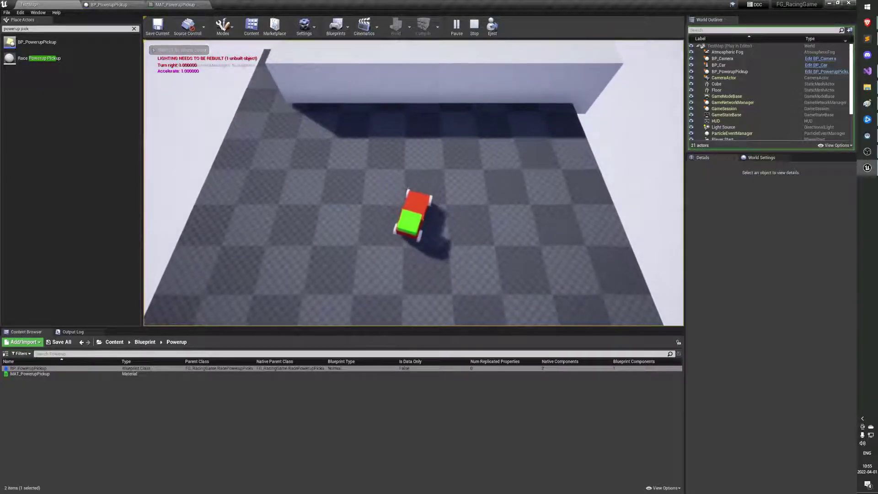
# Step: Drive the car toward the yellow pickup with D and W, then stop playing
pyautogui.press('d')
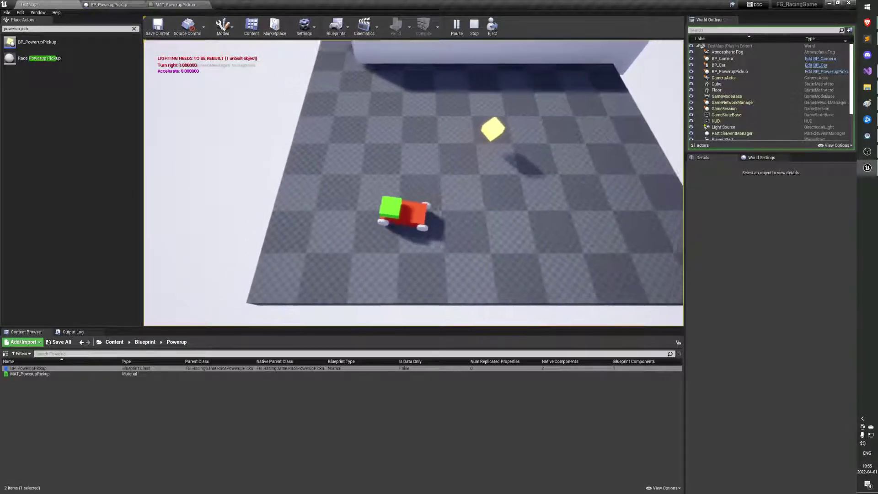
pyautogui.press('w')
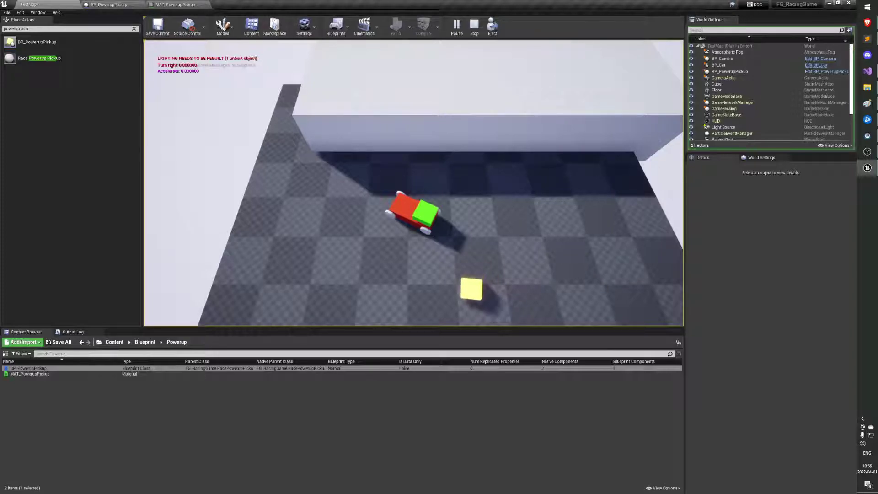
pyautogui.press('Escape')
# Step: In the BP_PowerupPickup event graph, change the sine multiplier from 50 to 15
pyautogui.click(137, 5)
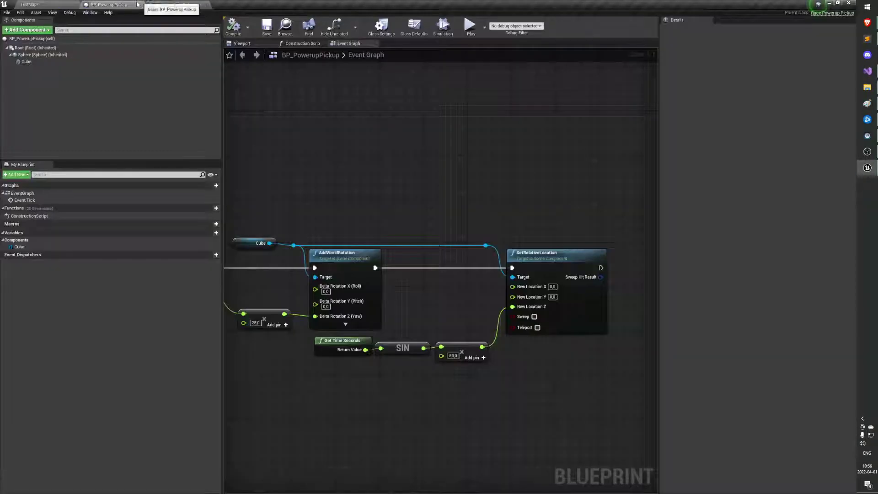
pyautogui.moveTo(454, 405); pyautogui.dragTo(435, 373, button='right')
pyautogui.click(432, 324)
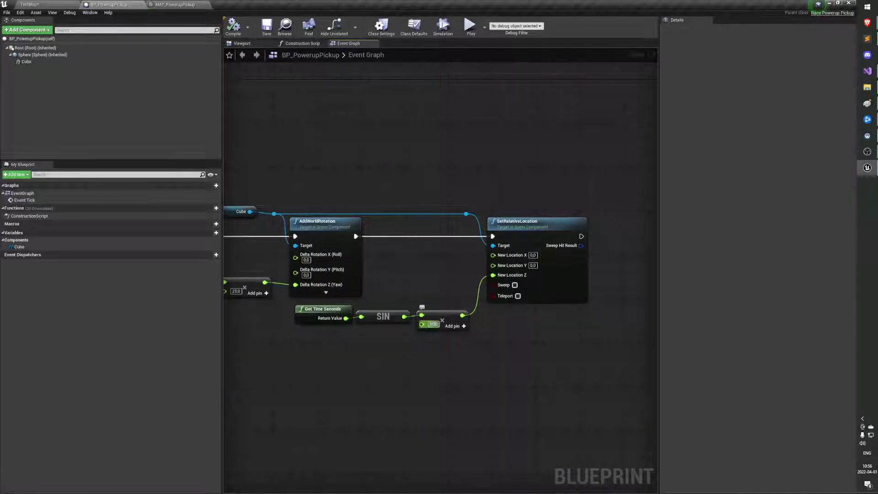
pyautogui.write('20')
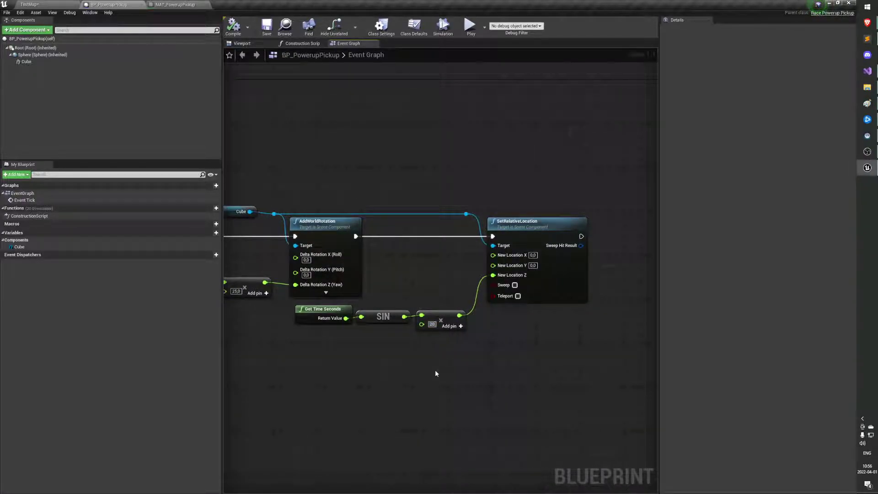
pyautogui.write('5')
pyautogui.press('Return')
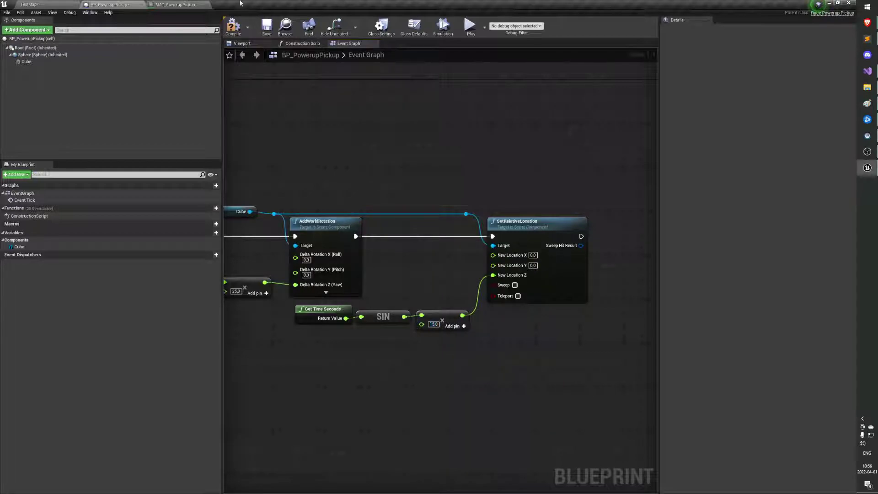
# Step: Play TestMap, steer the car near the pickup to check the smaller bob, then stop
pyautogui.click(470, 27)
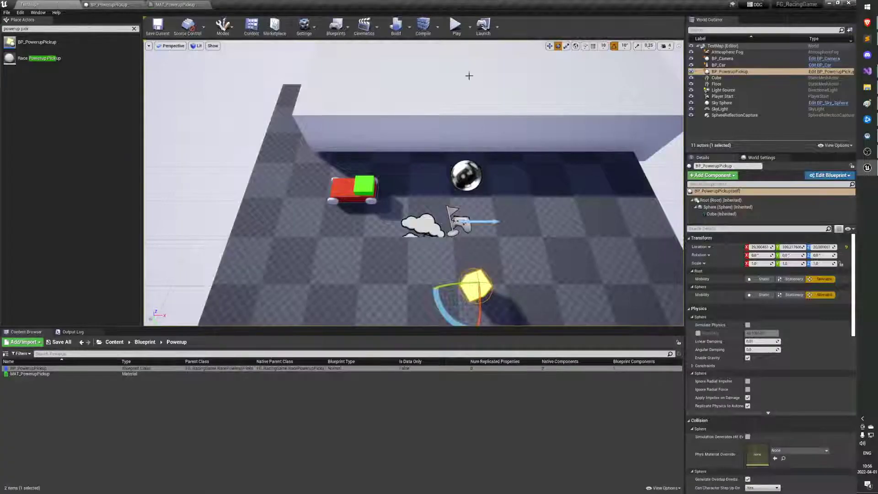
pyautogui.click(451, 34)
pyautogui.press('d')
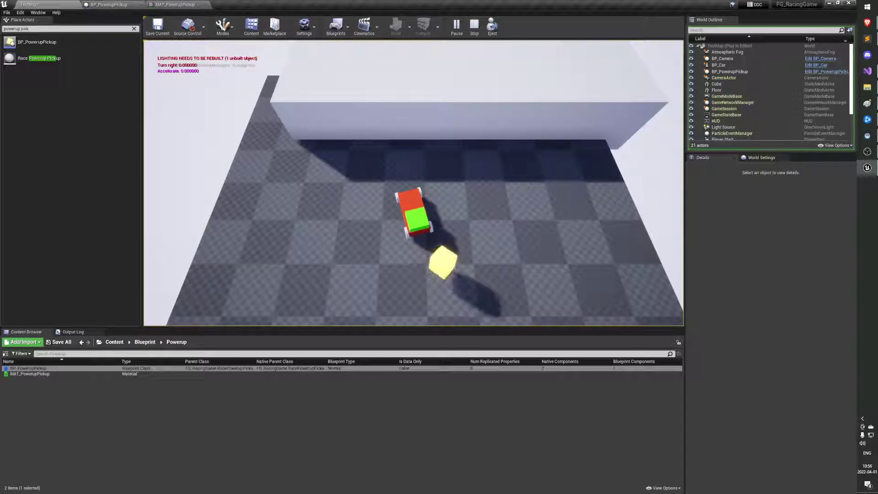
pyautogui.press('Escape')
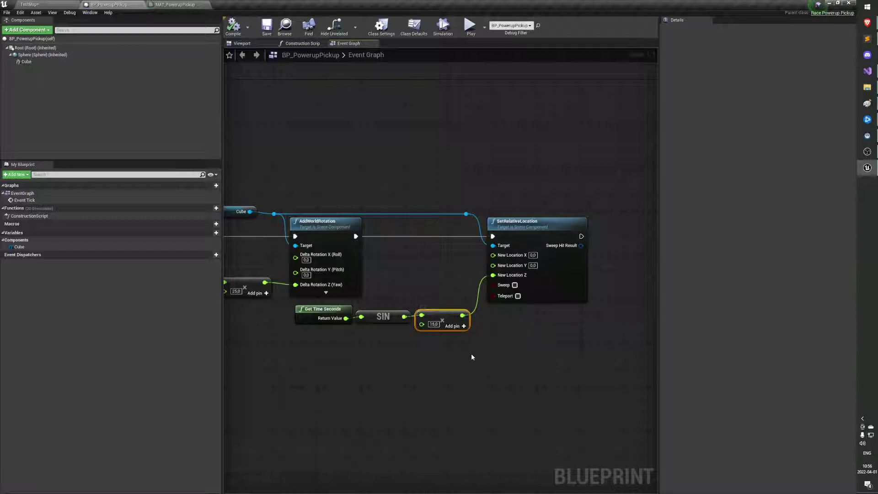
# Step: Wrap the Get Time Seconds, SIN and multiply nodes in a comment titled 'Apply sine curve to cube'
pyautogui.click(442, 319)
pyautogui.moveTo(455, 382); pyautogui.dragTo(292, 303)
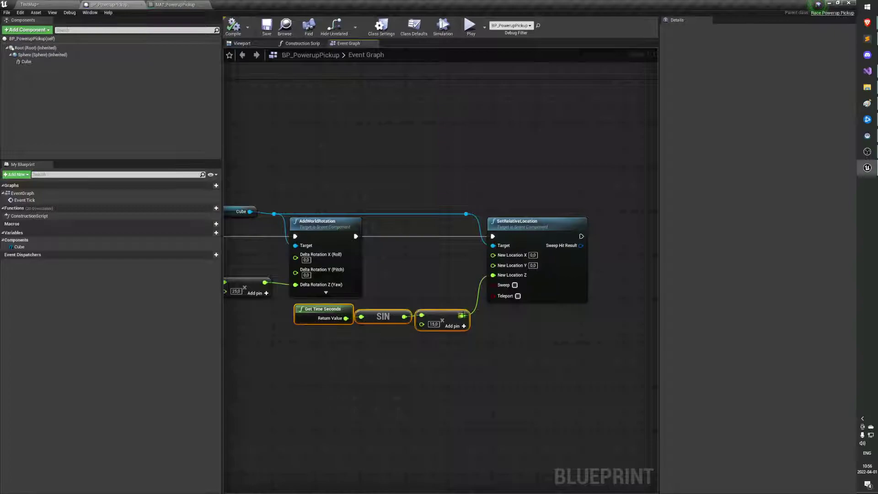
pyautogui.moveTo(383, 317); pyautogui.dragTo(420, 373)
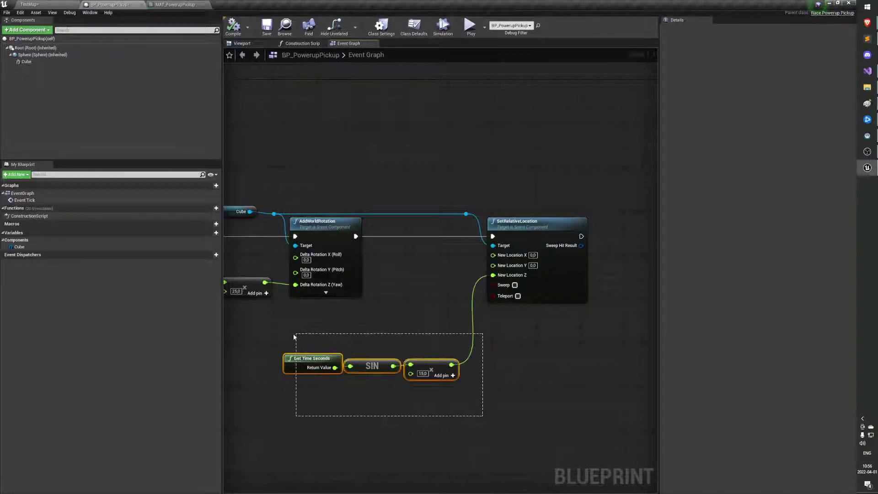
pyautogui.press('c')
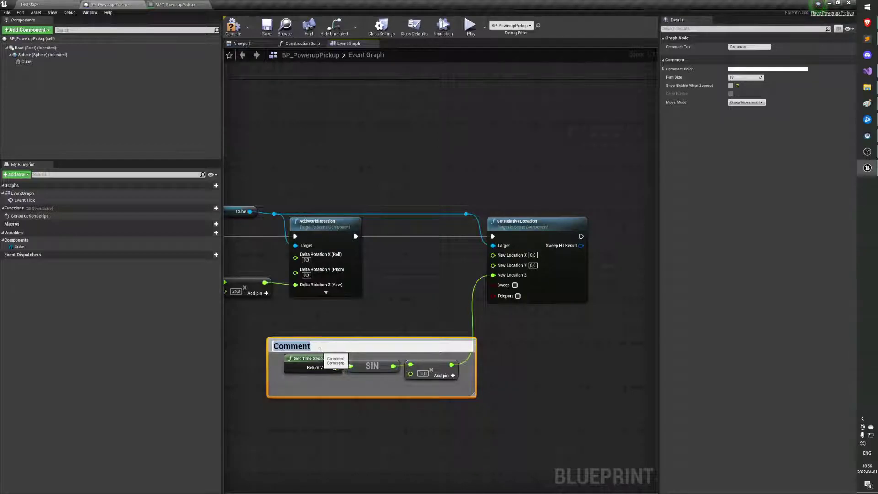
pyautogui.write('A')
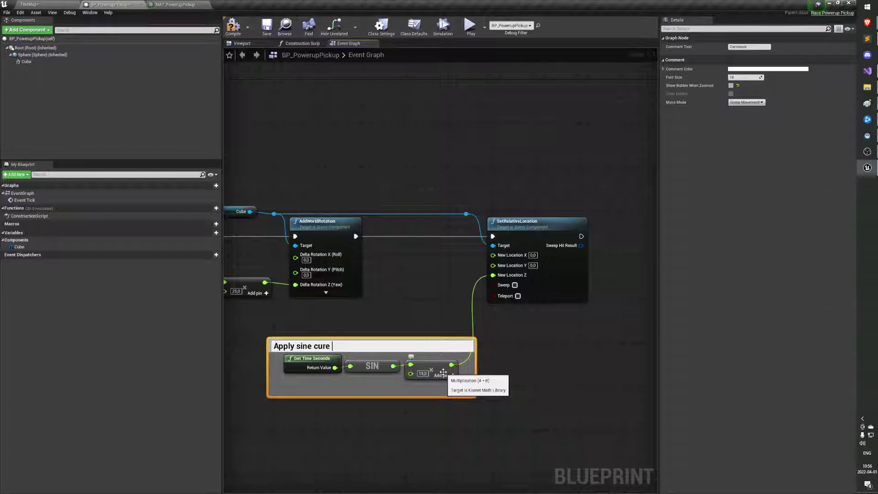
pyautogui.write('pply sine curve to cube')
pyautogui.press('Return')
pyautogui.click(452, 317)
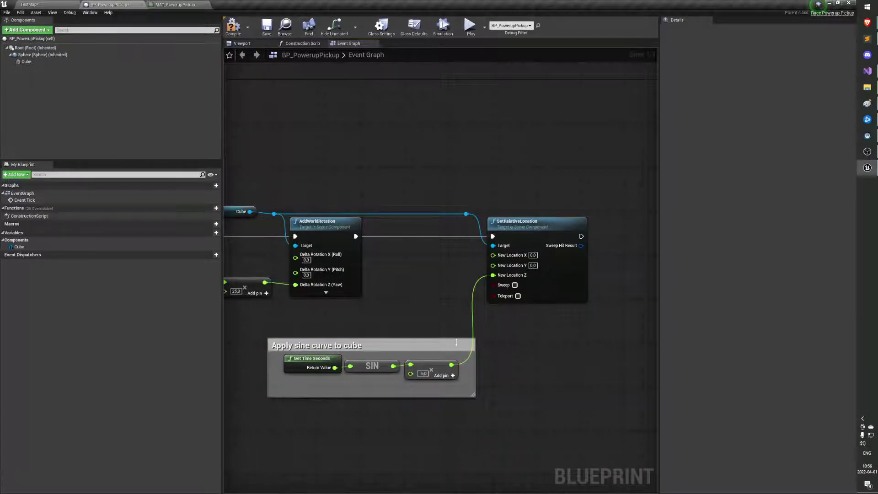
pyautogui.moveTo(457, 343); pyautogui.dragTo(413, 321)
pyautogui.click(507, 355)
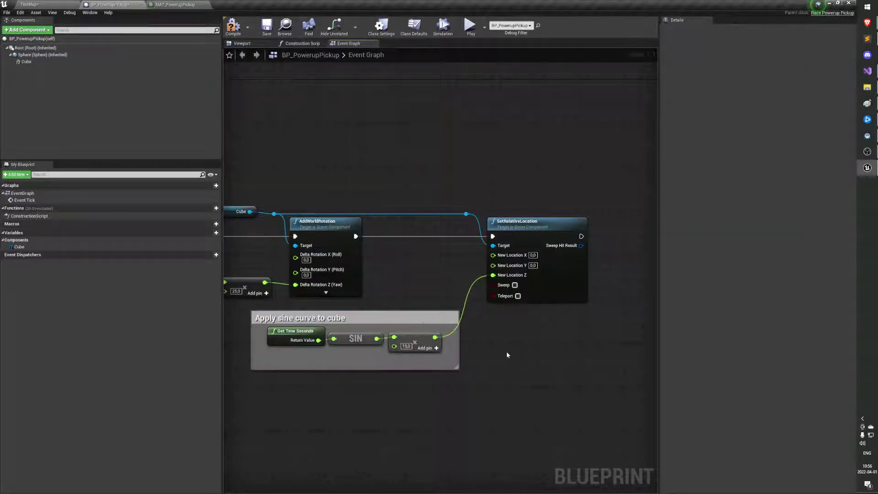
pyautogui.moveTo(506, 355); pyautogui.dragTo(541, 347, button='right')
# Step: Set the comment box's colour to purple and confirm it
pyautogui.click(421, 307)
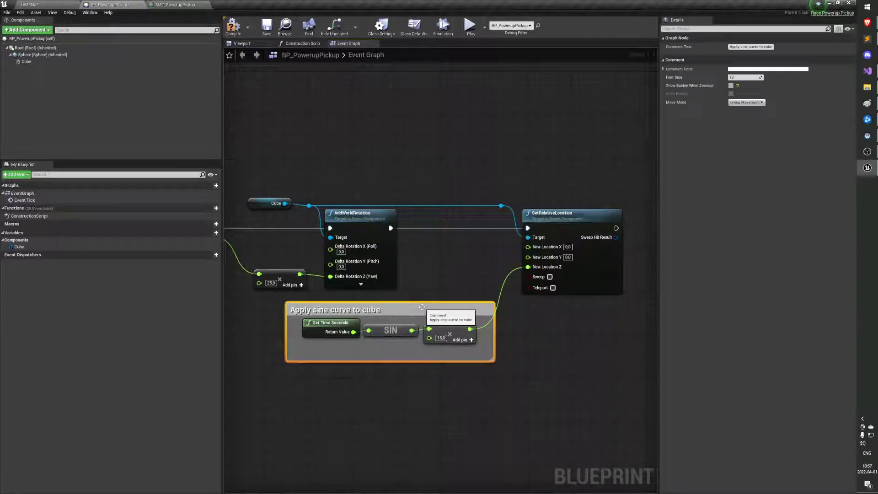
pyautogui.click(734, 70)
pyautogui.click(651, 95)
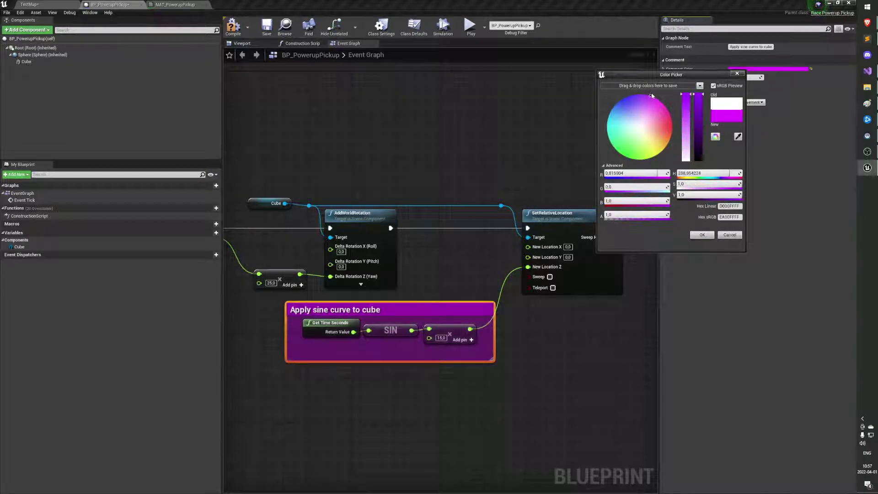
pyautogui.click(702, 235)
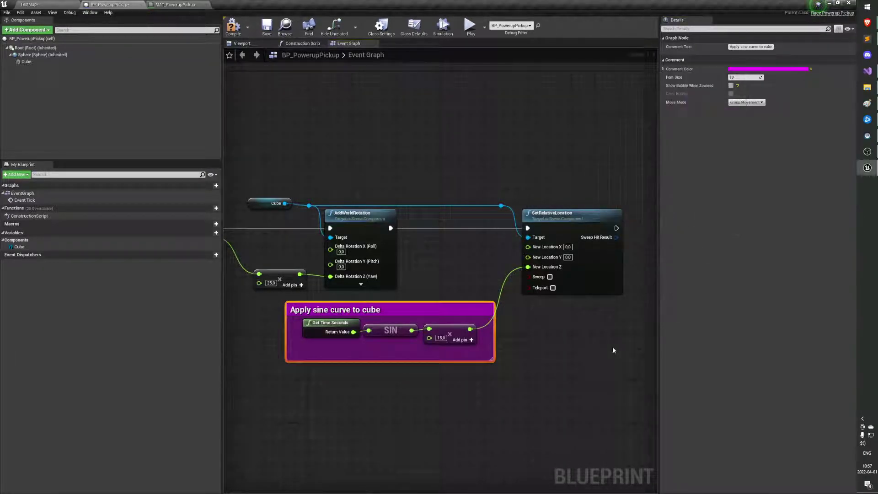
pyautogui.click(612, 347)
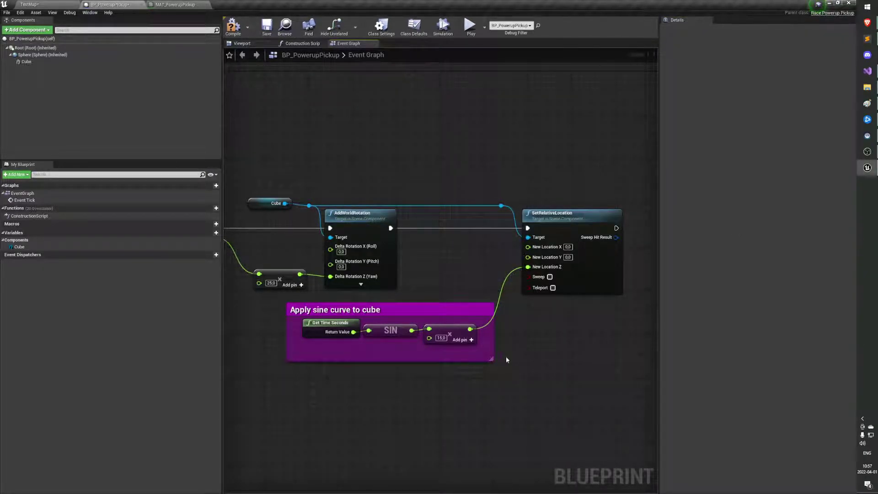
pyautogui.moveTo(506, 359); pyautogui.dragTo(522, 399, button='right')
pyautogui.click(461, 351)
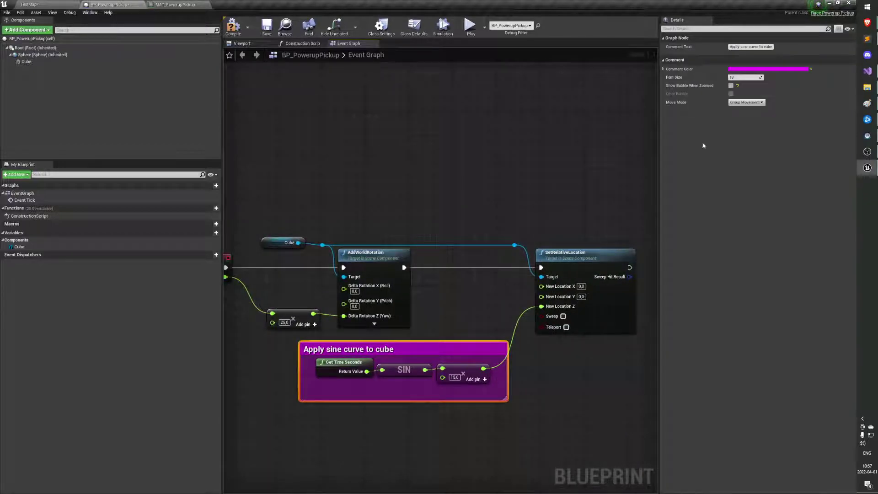
pyautogui.click(567, 185)
# Step: Zoom the Event Graph to fit all nodes and save BP_PowerupPickup
pyautogui.scroll(-7, 506, 375)
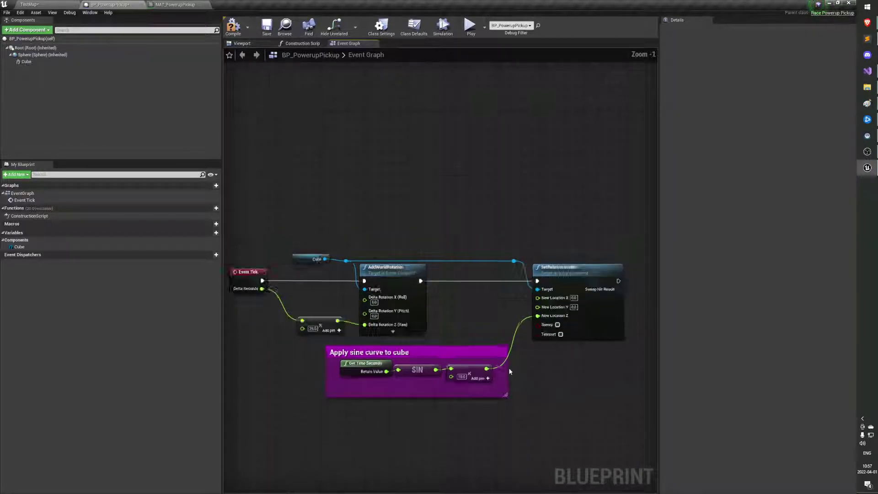
pyautogui.scroll(8, 506, 376)
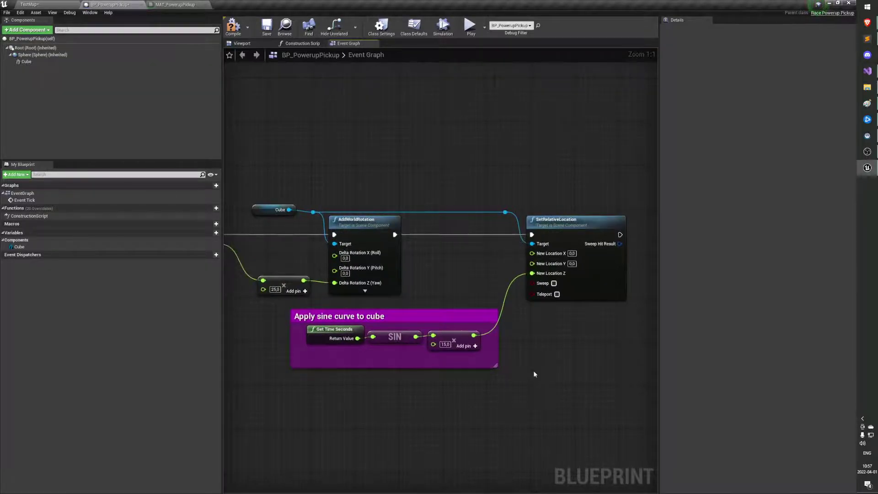
pyautogui.scroll(-3, 538, 346)
pyautogui.scroll(3, 534, 363)
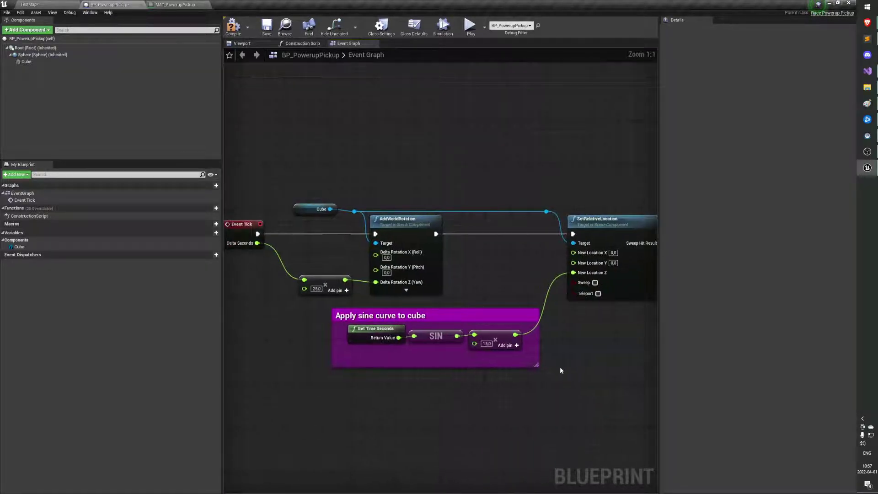
pyautogui.scroll(-1, 565, 371)
pyautogui.moveTo(574, 200); pyautogui.dragTo(268, 395)
pyautogui.click(328, 403)
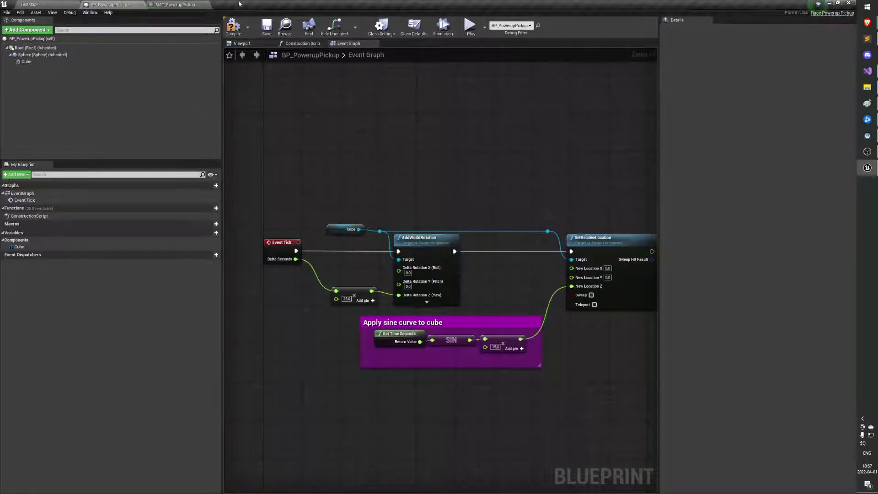
pyautogui.click(267, 26)
# Step: Marquee-select and clear all graph nodes and the comment several times to review the graph
pyautogui.moveTo(264, 212); pyautogui.dragTo(642, 405)
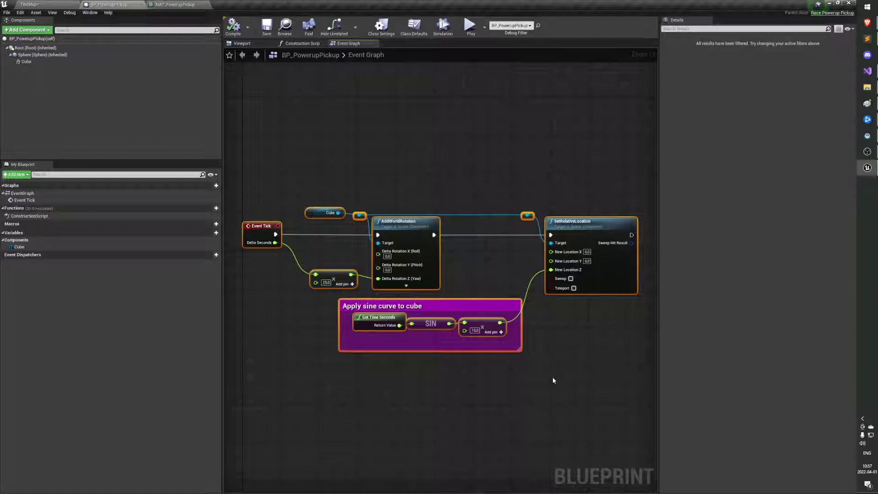
pyautogui.click(550, 377)
pyautogui.moveTo(242, 166); pyautogui.dragTo(602, 415)
pyautogui.click(619, 418)
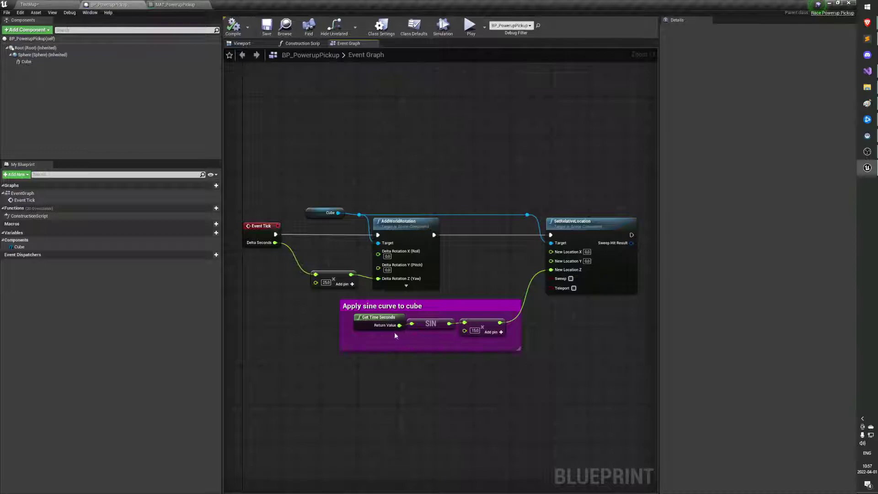
pyautogui.moveTo(233, 164); pyautogui.dragTo(615, 393)
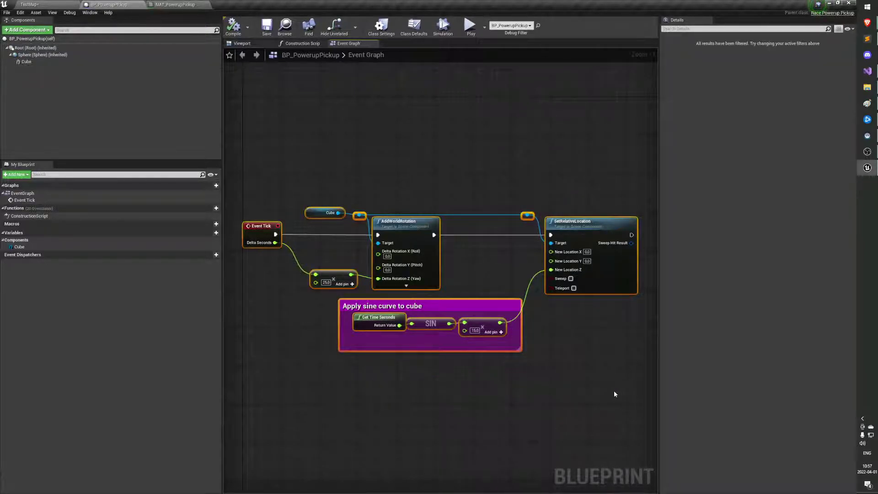
pyautogui.click(614, 394)
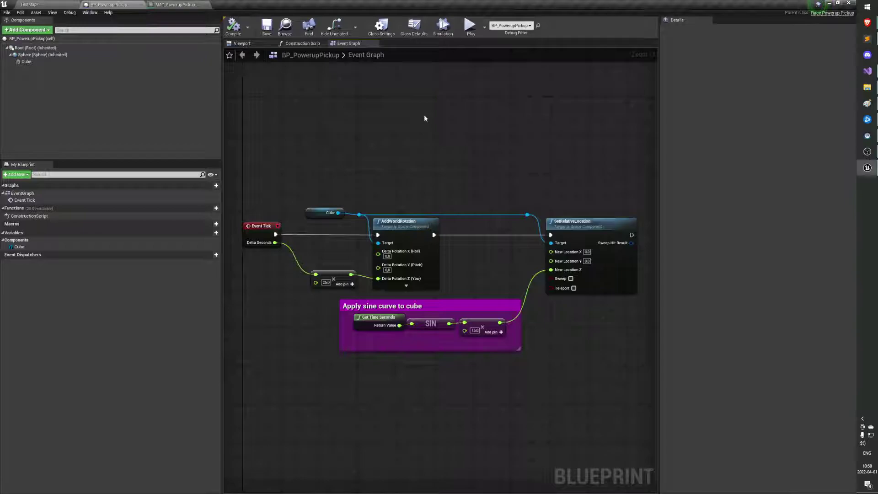
# Step: View the pickup's 3D preview, then inspect the 'Apply sine curve to cube' comment's details
pyautogui.click(241, 43)
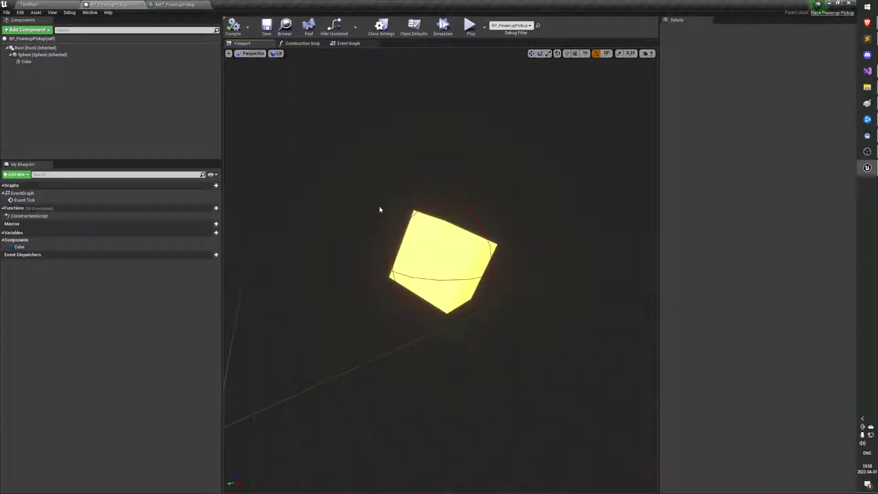
pyautogui.click(350, 43)
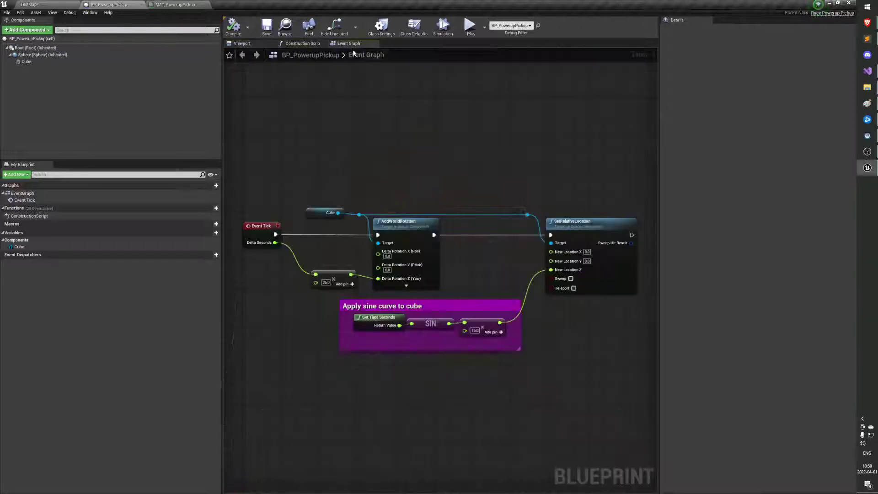
pyautogui.click(471, 306)
pyautogui.click(438, 307)
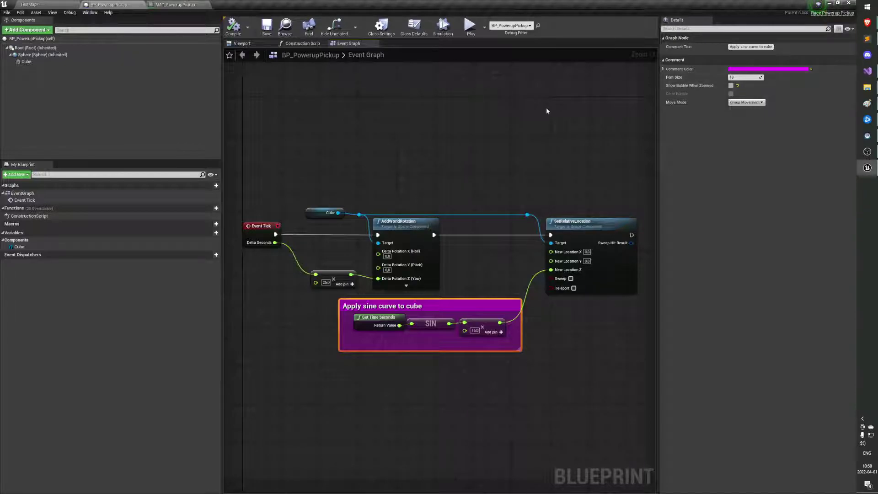
pyautogui.click(407, 156)
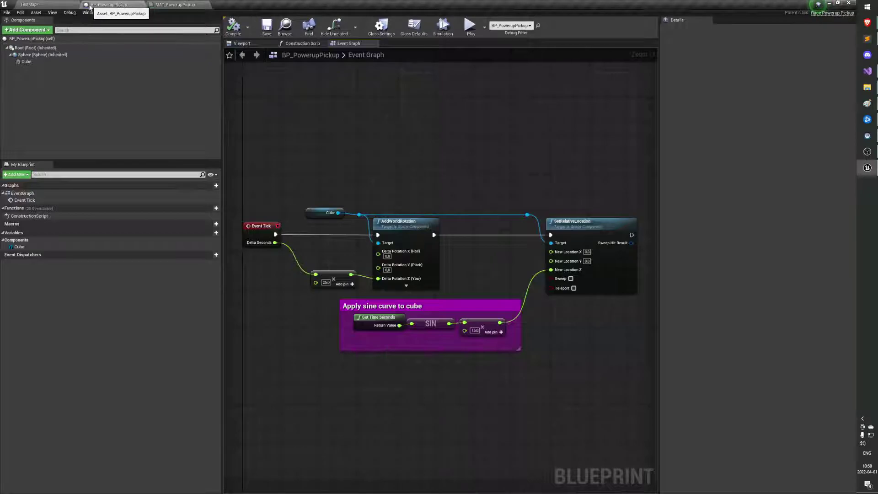
# Step: Switch to the TestMap level and start a Play-in-Editor session
pyautogui.click(30, 4)
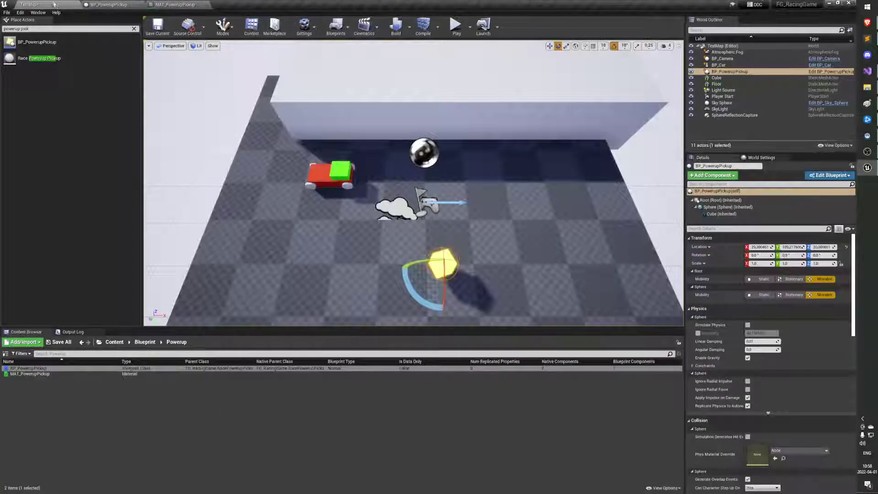
pyautogui.moveTo(298, 161); pyautogui.dragTo(297, 161, button='right')
pyautogui.click(457, 26)
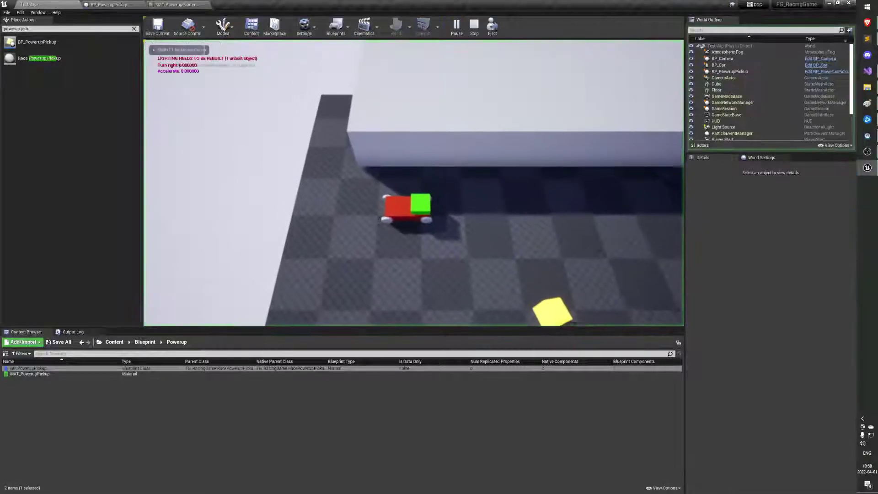
# Step: Drive the car with WASD into and back over the bobbing yellow pickup, then stop playing
pyautogui.press('w')
pyautogui.press('d')
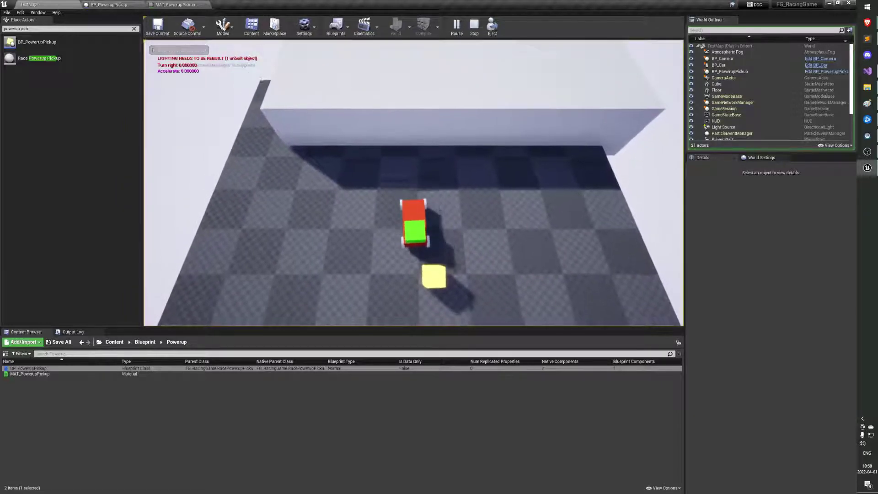
pyautogui.press('a')
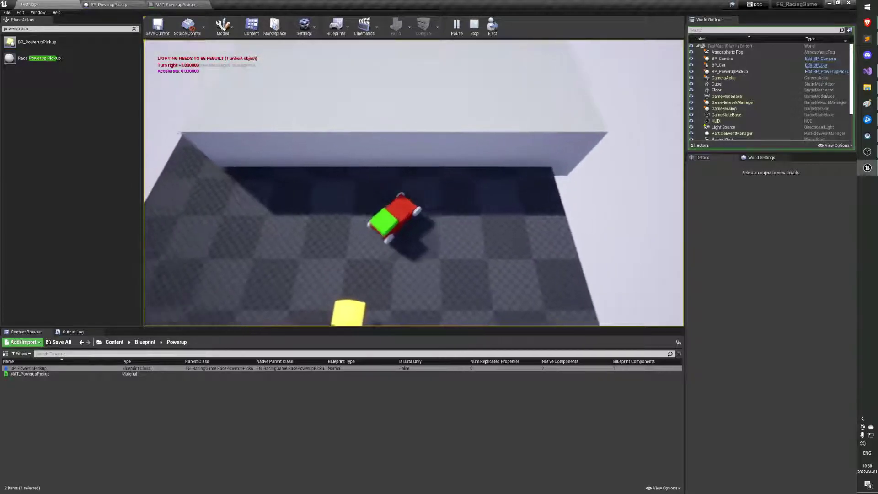
pyautogui.press('d')
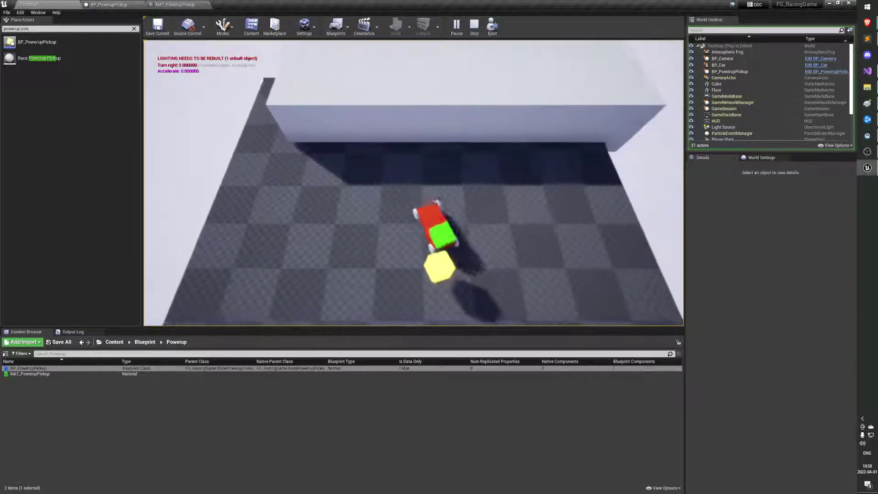
pyautogui.press('a')
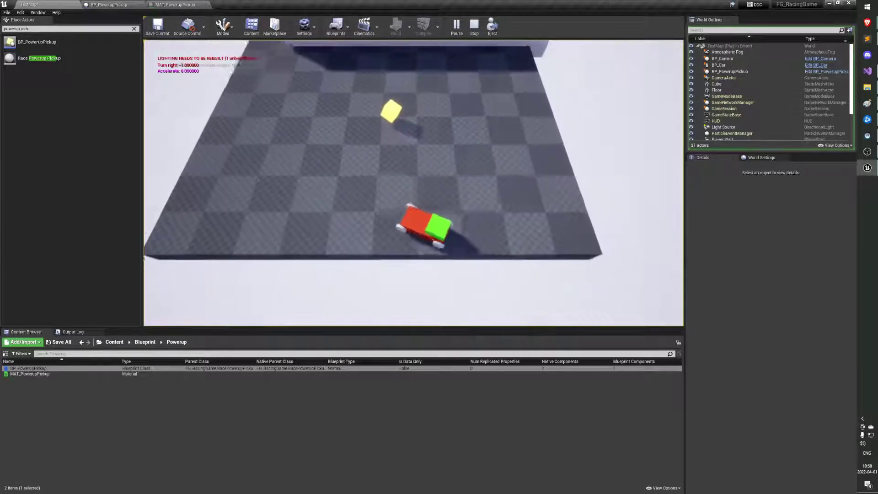
pyautogui.press('w')
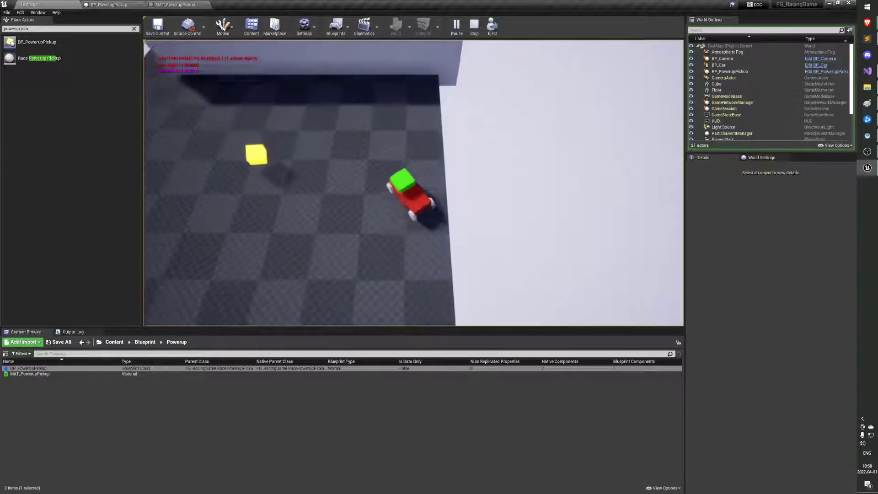
pyautogui.press('s')
pyautogui.press('a')
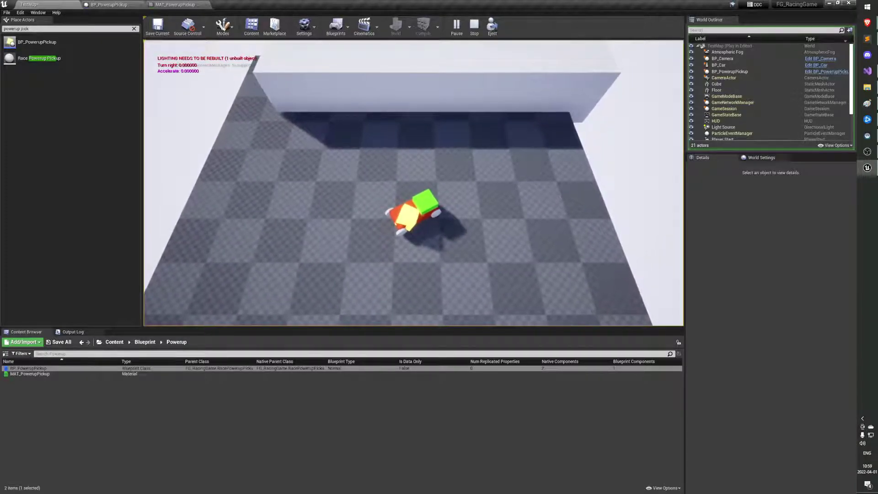
pyautogui.press('s')
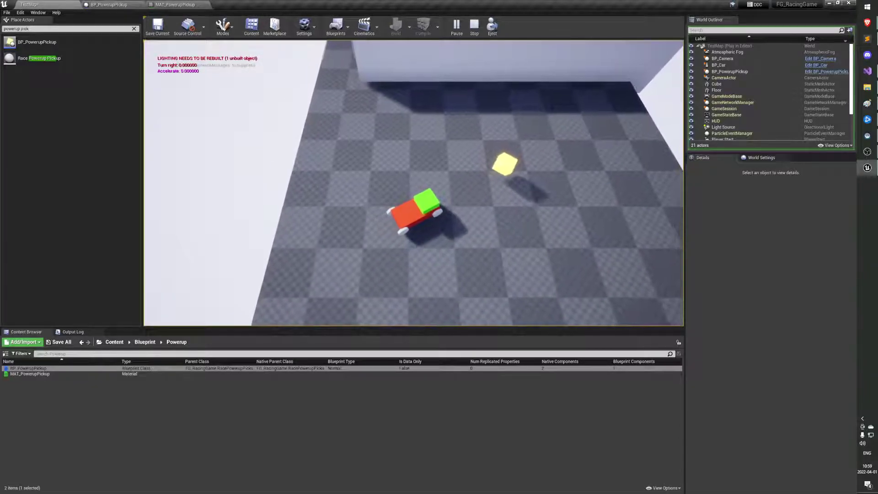
pyautogui.press('Escape')
pyautogui.click(476, 197)
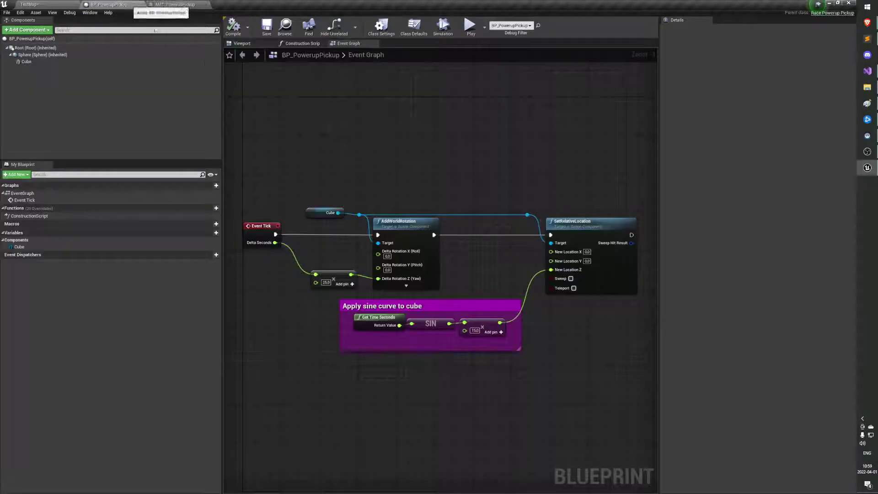
# Step: Recentre and zoom the BP_PowerupPickup graph, then select the inherited Sphere component
pyautogui.moveTo(576, 202); pyautogui.dragTo(536, 186, button='right')
pyautogui.scroll(1, 573, 335)
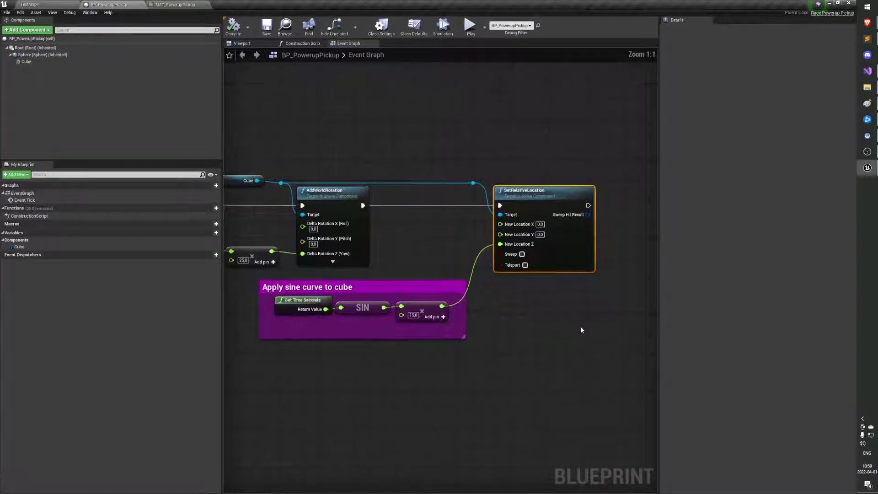
pyautogui.moveTo(573, 335); pyautogui.dragTo(597, 309, button='right')
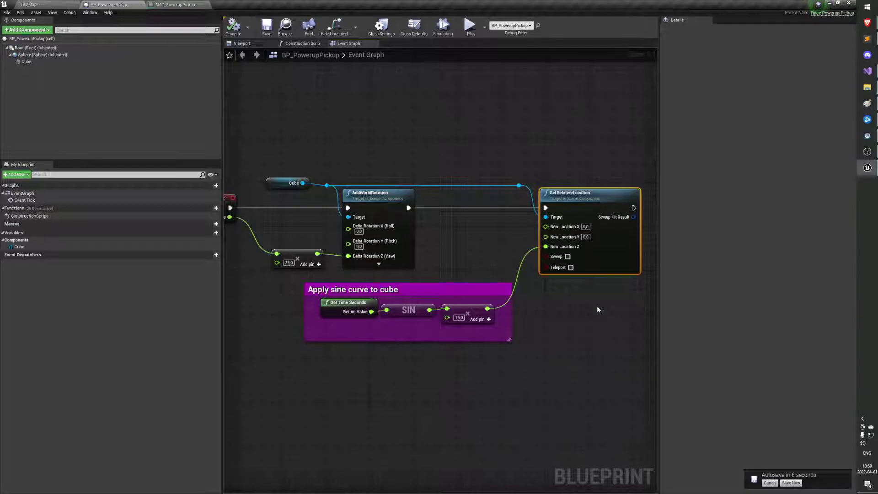
pyautogui.click(128, 55)
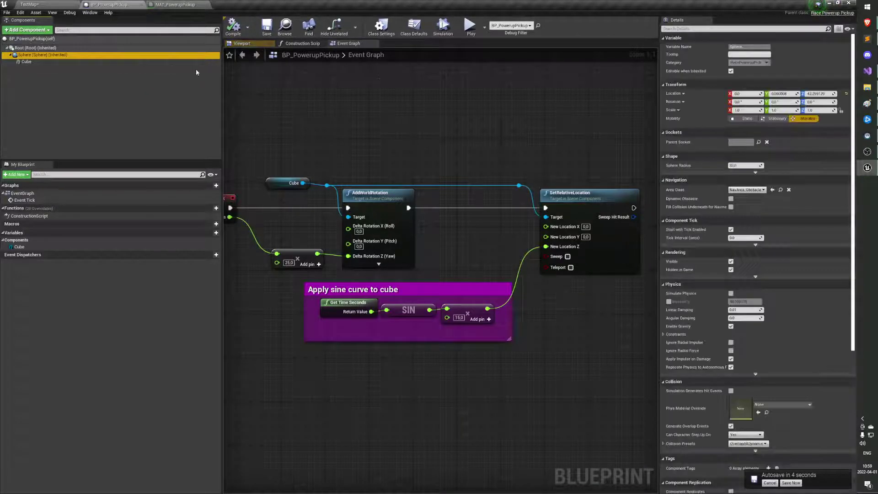
# Step: Show the pickup's 3D viewport and inspect the Sphere and Cube details down to Collision Presets
pyautogui.click(127, 62)
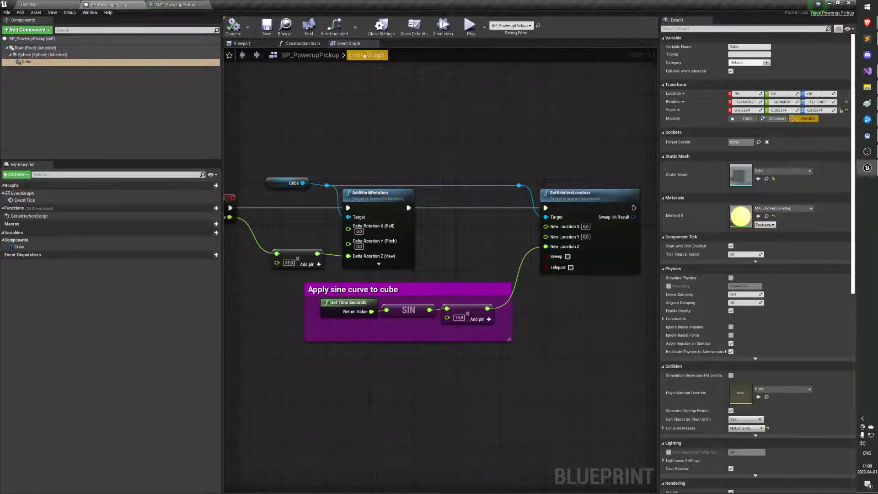
pyautogui.click(242, 44)
pyautogui.click(167, 54)
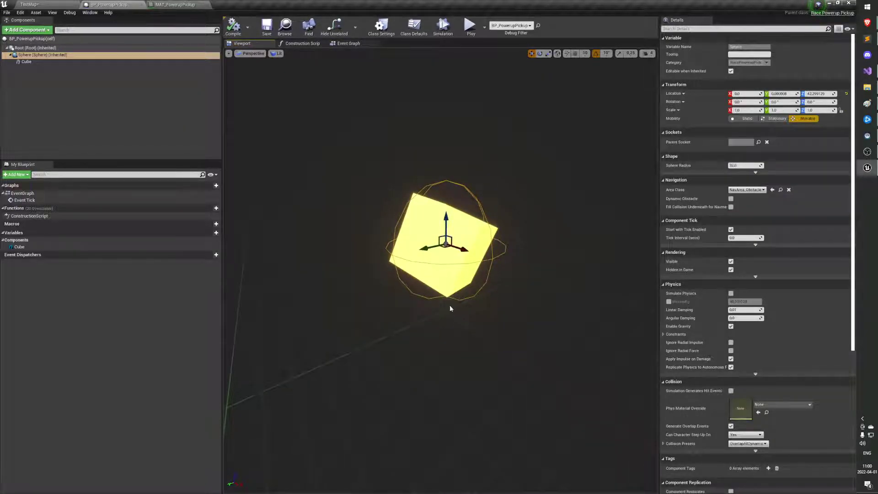
pyautogui.scroll(-3, 747, 372)
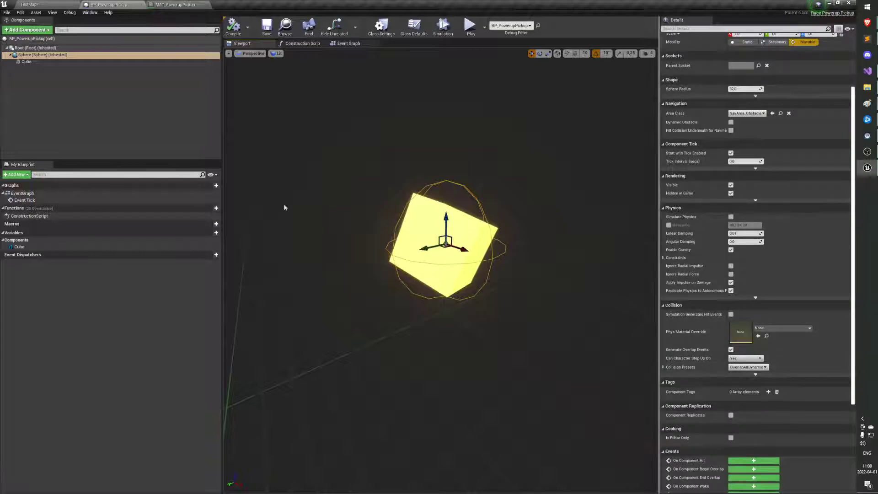
pyautogui.click(68, 62)
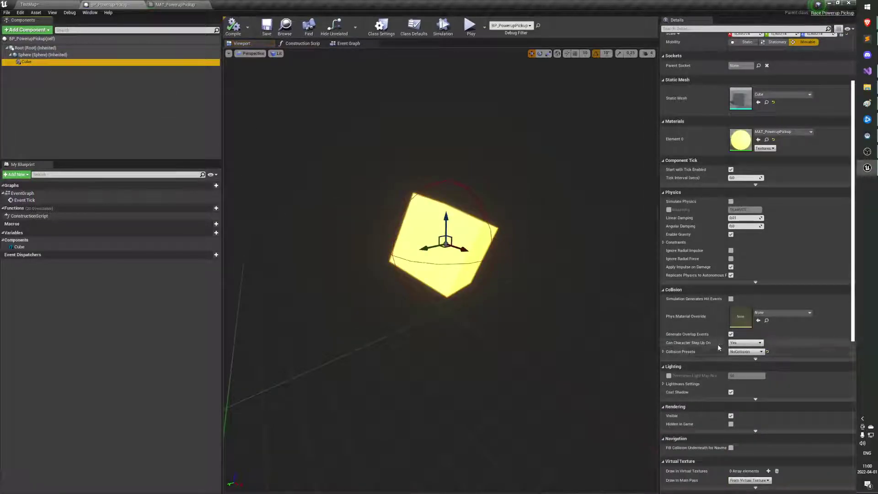
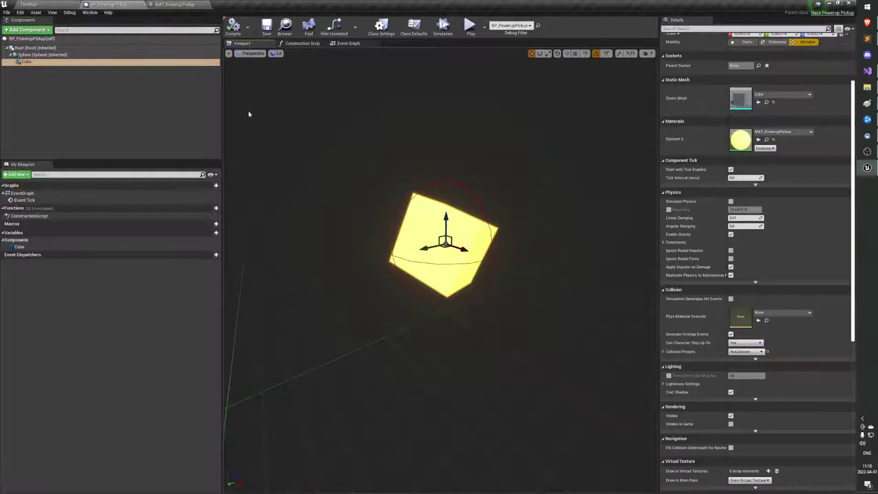
# Step: Deselect the Cube, orbit the BP_PowerupPickup preview, and return to the TestMap level
pyautogui.click(268, 81)
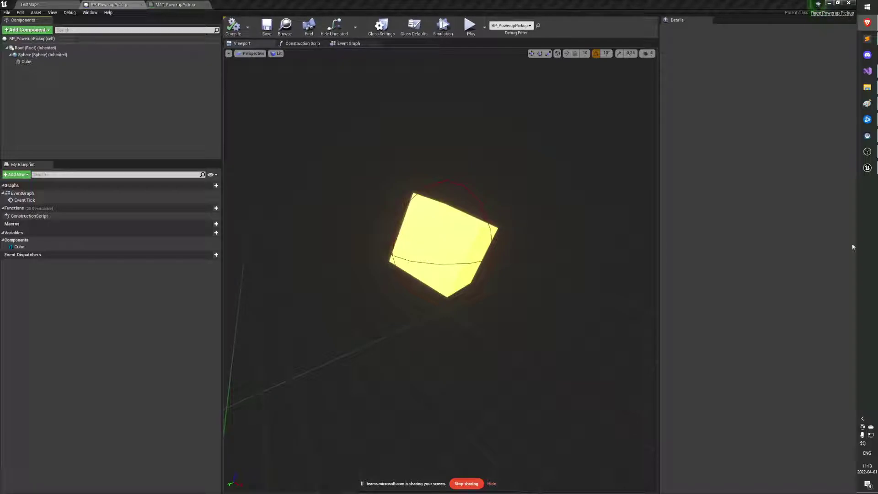
pyautogui.moveTo(539, 265); pyautogui.dragTo(374, 79)
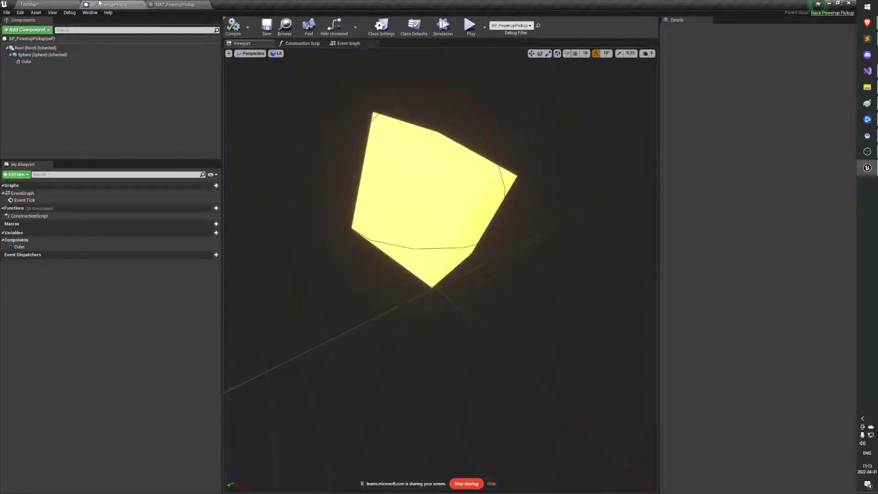
pyautogui.click(27, 4)
pyautogui.moveTo(412, 206); pyautogui.dragTo(366, 195)
# Step: Fly the level camera toward the car and yellow pickup, then switch to Discord
pyautogui.press('w')
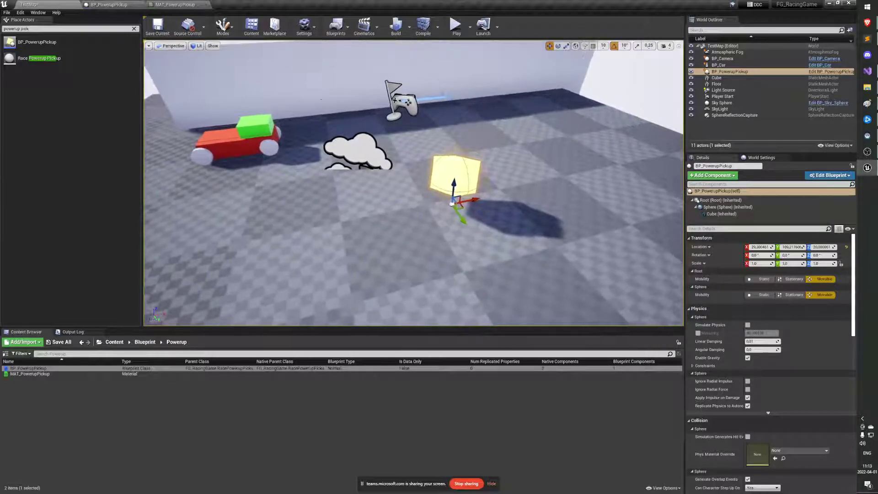
pyautogui.moveTo(320, 96)
pyautogui.mouseDown()
pyautogui.moveTo(326, 117)
pyautogui.moveTo(283, 116)
pyautogui.moveTo(328, 90)
pyautogui.moveTo(293, 95)
pyautogui.moveTo(321, 98)
pyautogui.mouseUp()
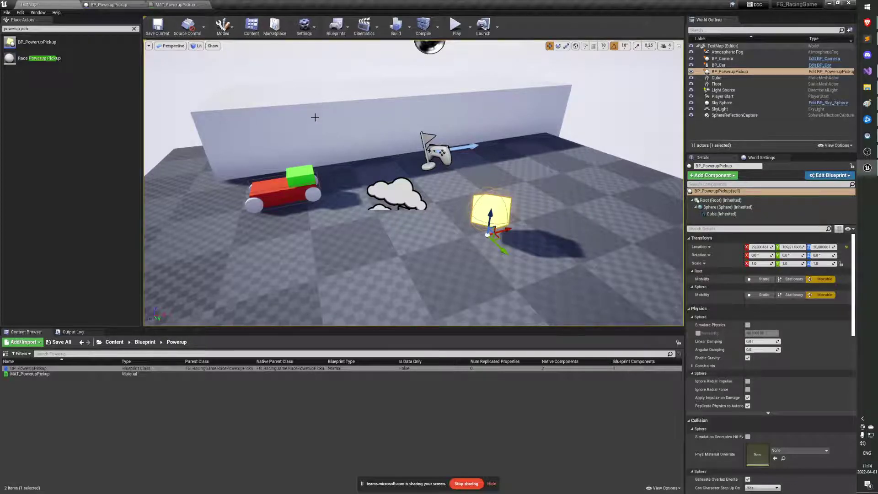
pyautogui.moveTo(315, 115)
pyautogui.mouseDown()
pyautogui.moveTo(325, 80)
pyautogui.moveTo(317, 114)
pyautogui.mouseUp()
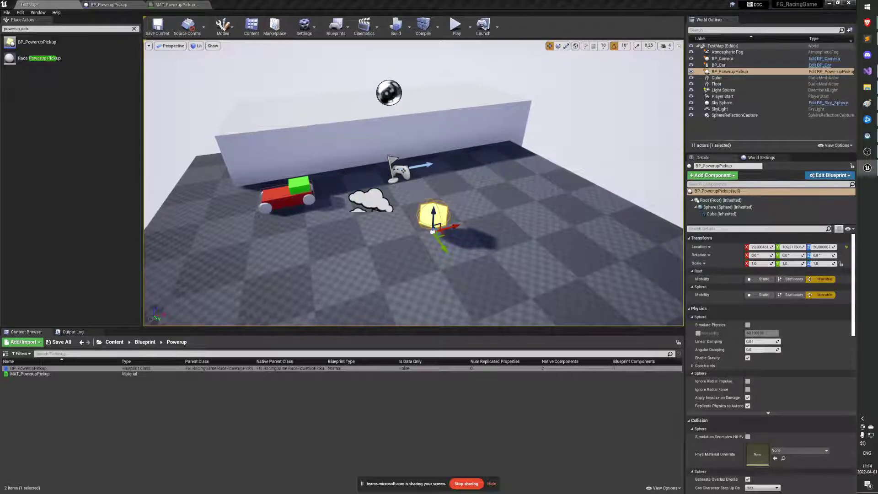
pyautogui.hotkey('alt', 'Tab')
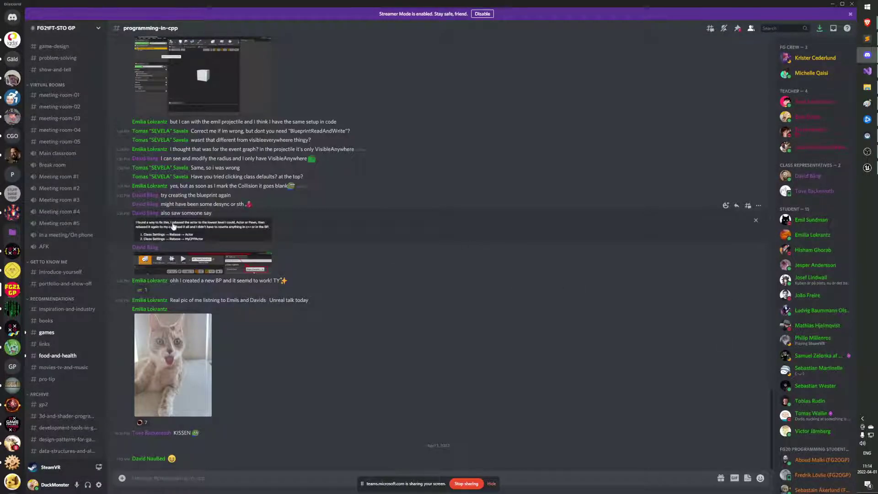
# Step: Skim the programming-in-cpp channel and close Discord to get back to the level
pyautogui.scroll(1, 231, 144)
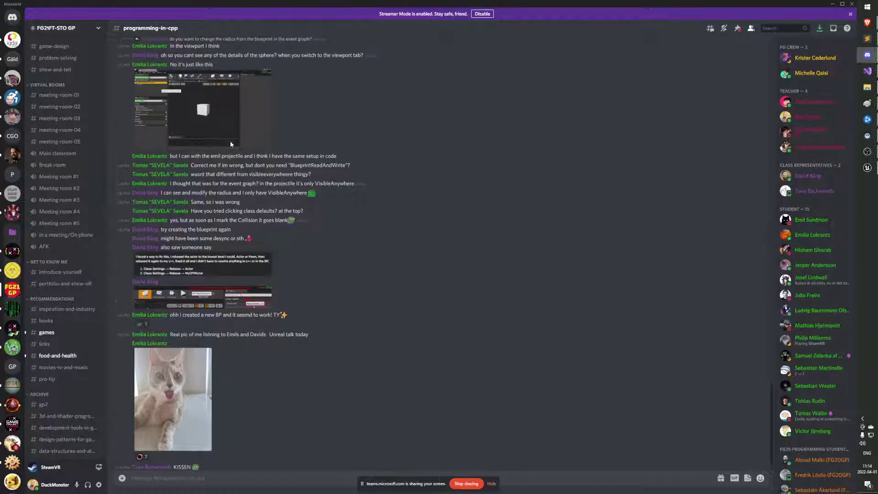
pyautogui.scroll(-1, 725, 148)
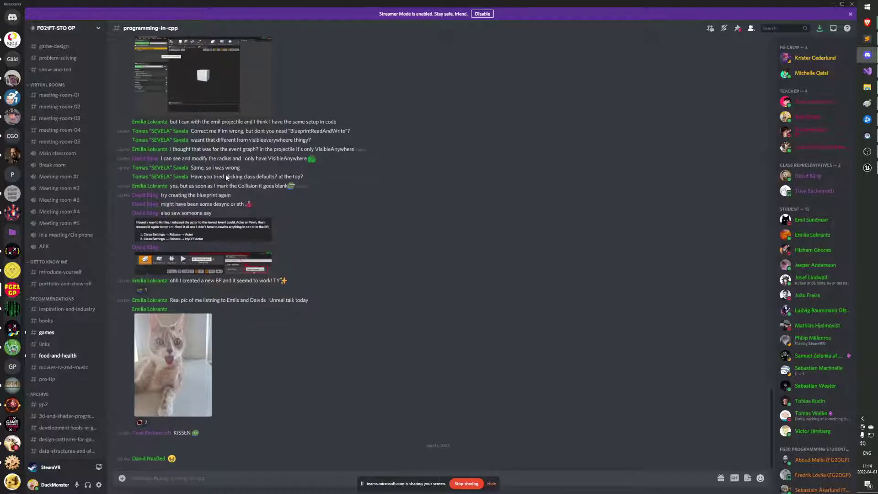
pyautogui.click(851, 5)
pyautogui.moveTo(571, 123); pyautogui.dragTo(550, 121, button='right')
# Step: Drive the car left onto the yellow pickup and keep turning away
pyautogui.press('a')
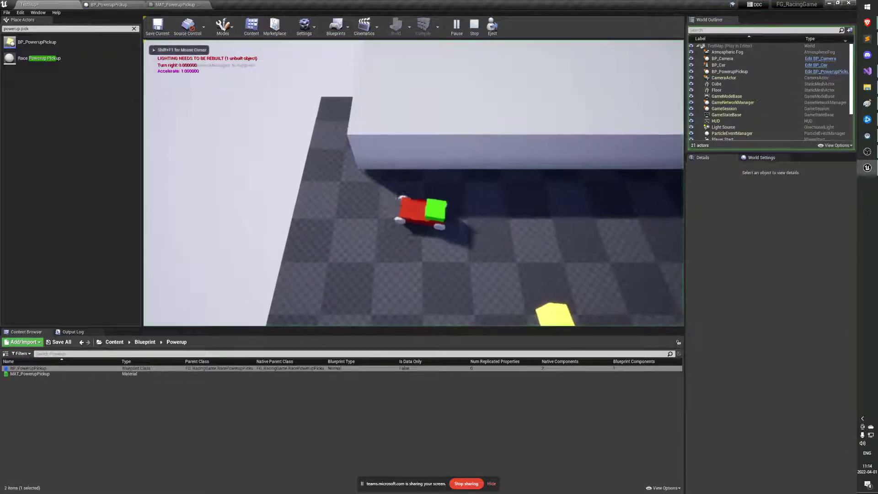
pyautogui.press('a')
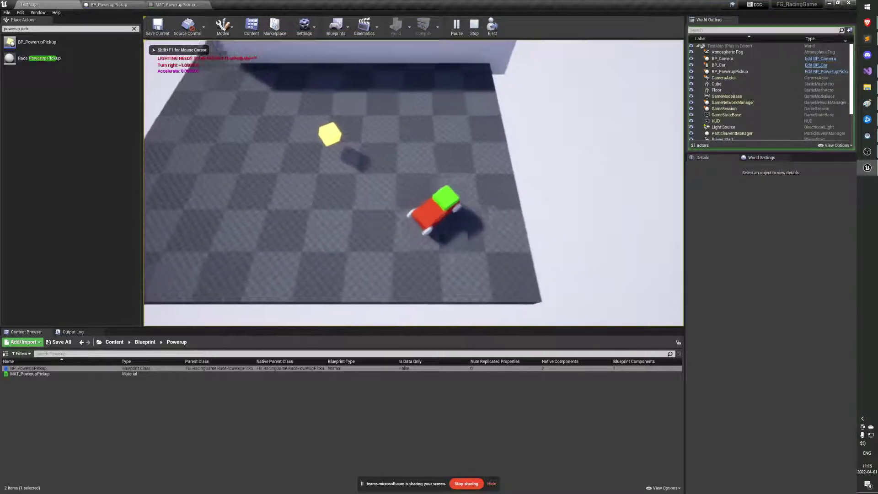
pyautogui.press('a')
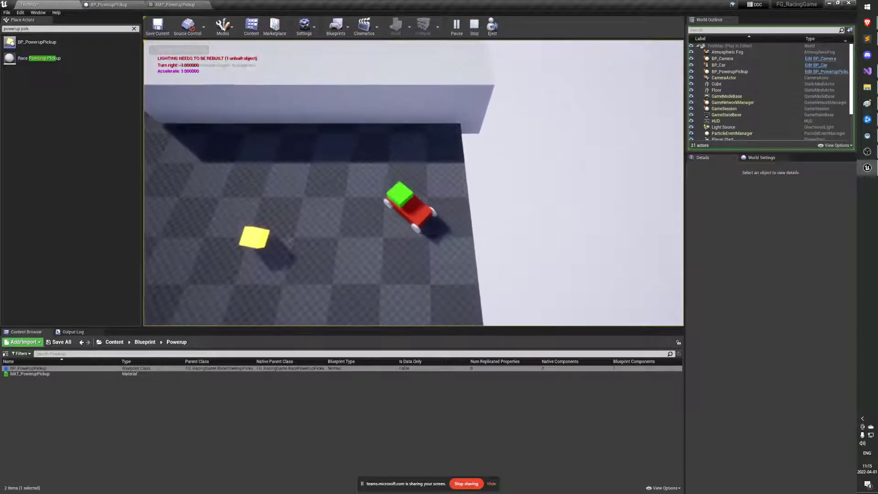
pyautogui.press('a')
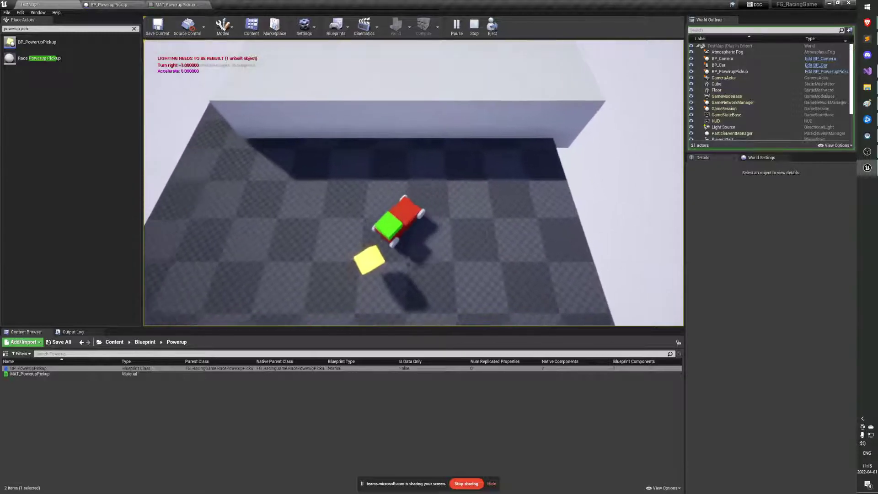
pyautogui.press('w')
pyautogui.press('a')
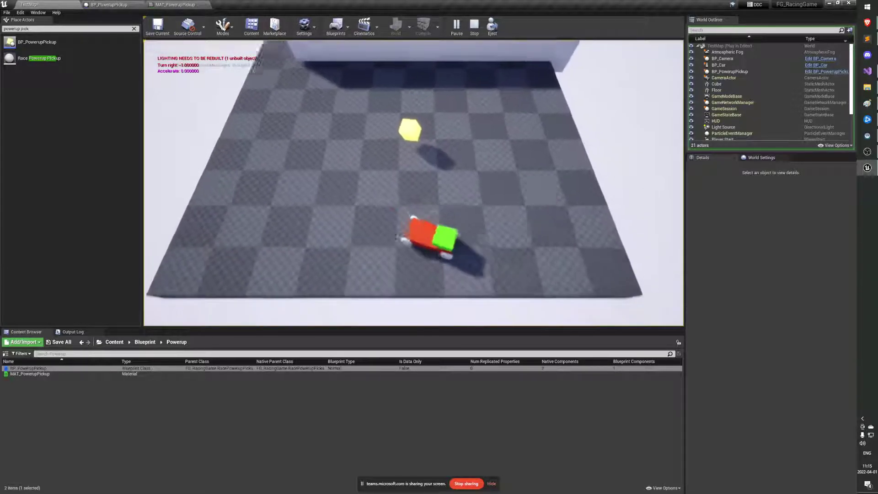
pyautogui.press('a')
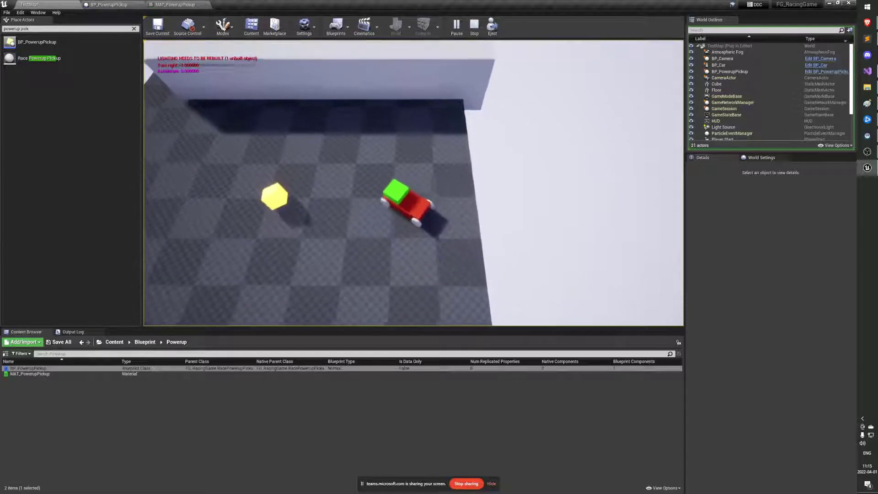
pyautogui.press('a')
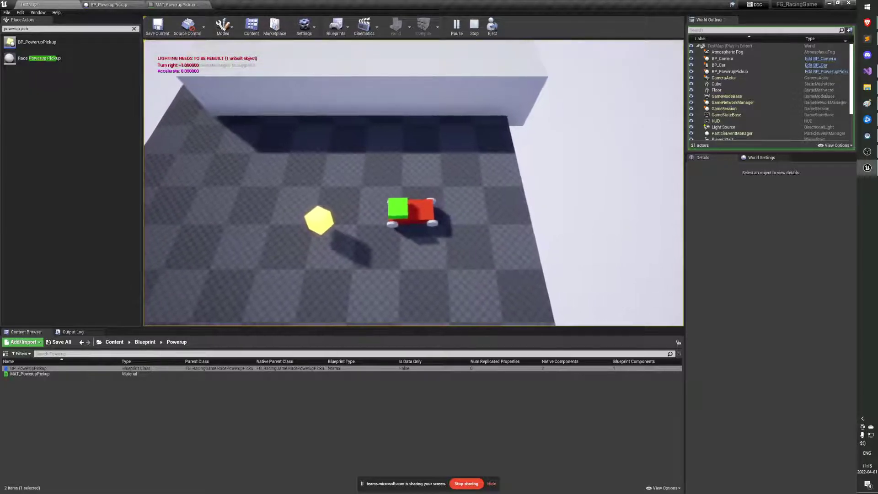
pyautogui.press('a')
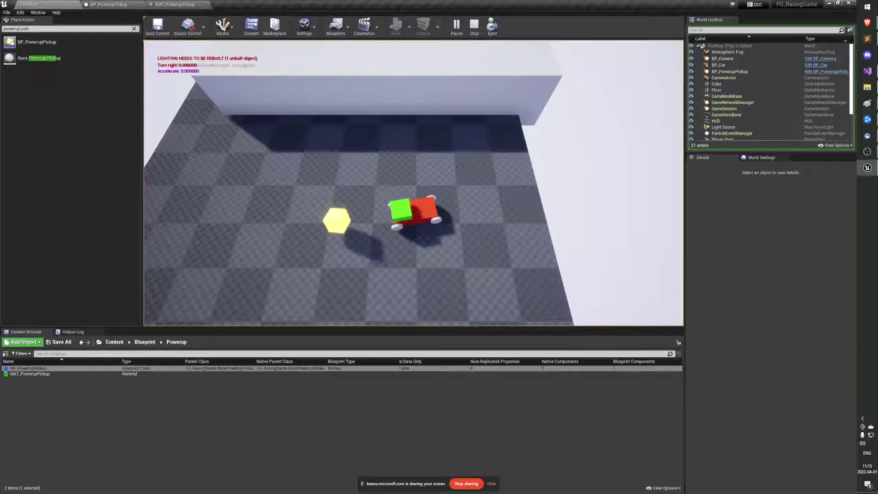
# Step: Cycle the game view through the F1–F5 render modes, ending on wireframe
pyautogui.press('F2')
pyautogui.press('F1')
pyautogui.press('F3')
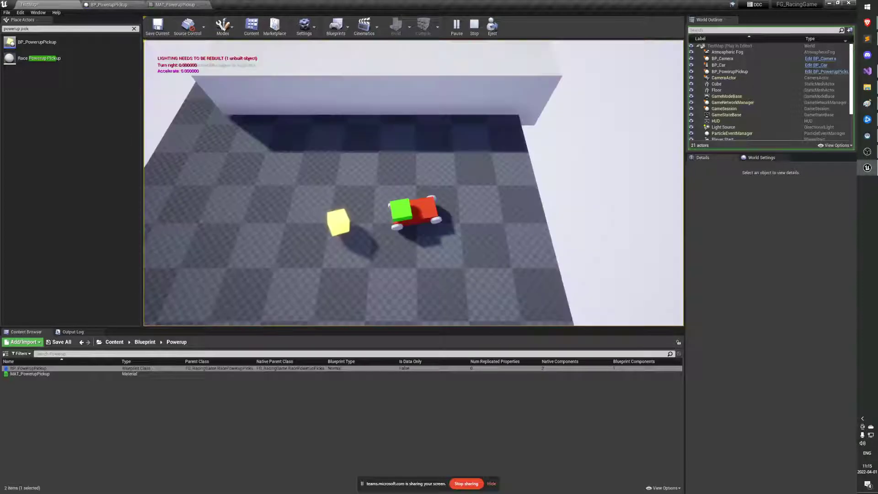
pyautogui.press('F4')
pyautogui.press('F3')
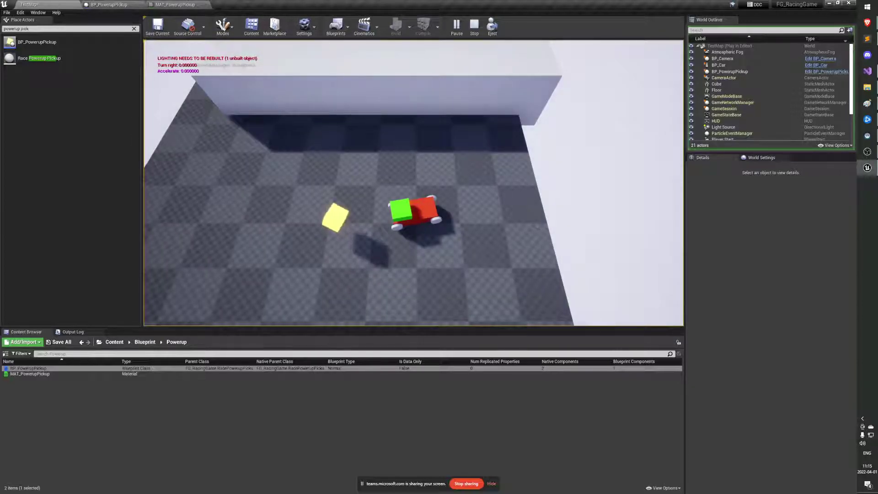
pyautogui.press('F2')
pyautogui.press('F4')
pyautogui.press('F5')
pyautogui.press('F4')
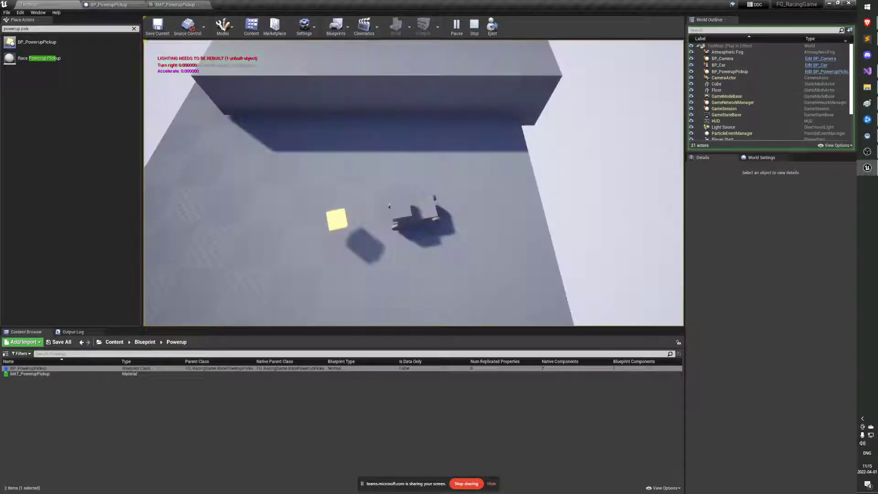
pyautogui.press('F2')
pyautogui.press('F1')
pyautogui.press('F2')
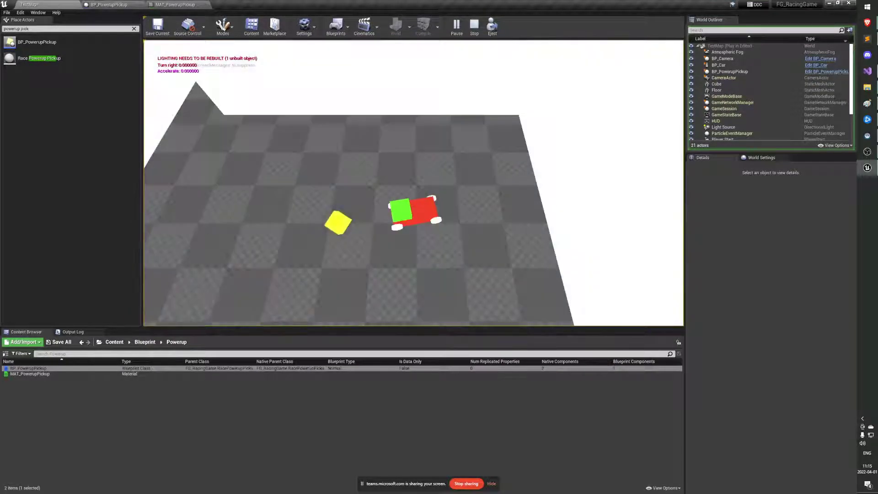
pyautogui.press('F1')
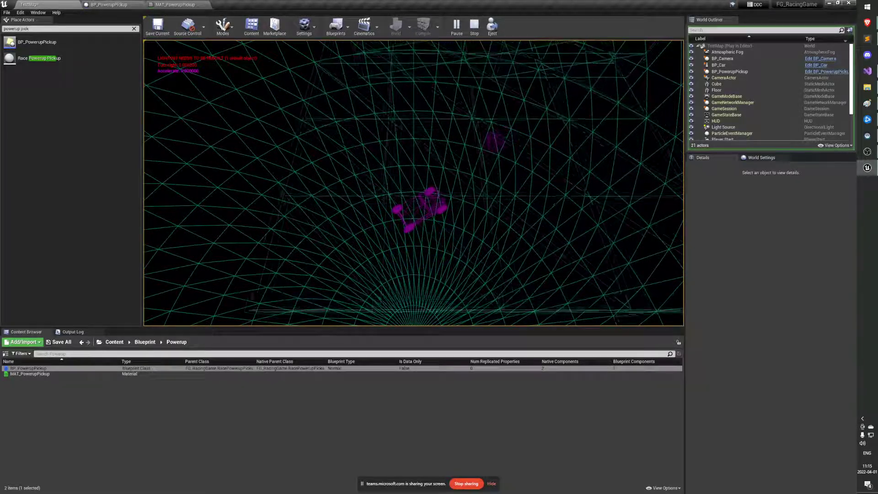
# Step: Return to lit view and drive the car over the yellow pickup toward the wall
pyautogui.press('F3')
pyautogui.press('d')
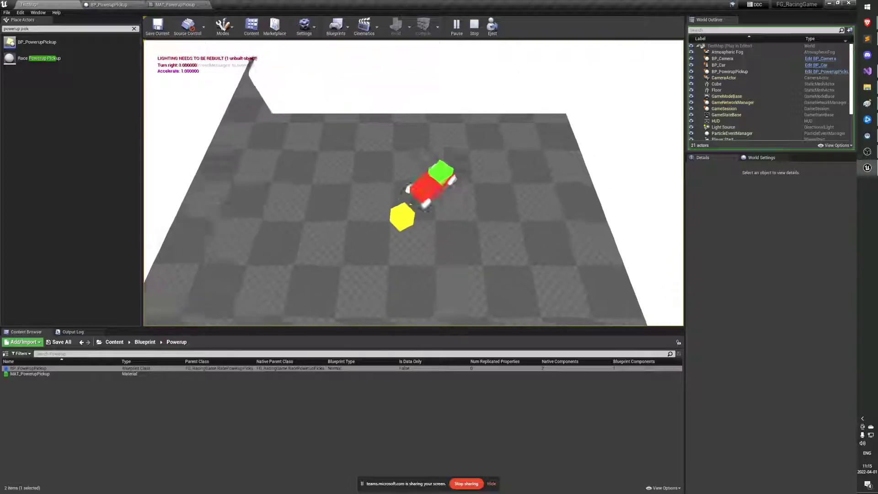
pyautogui.press('F1')
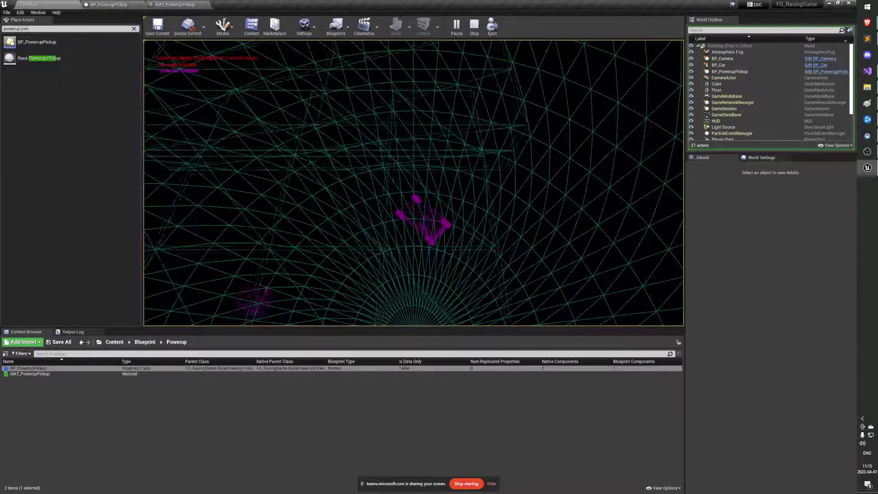
pyautogui.press('F3')
pyautogui.press('w')
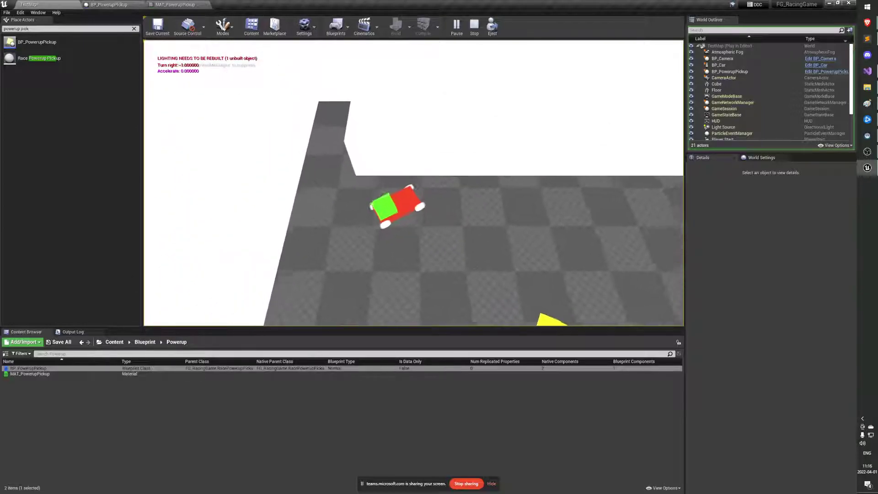
pyautogui.press('a')
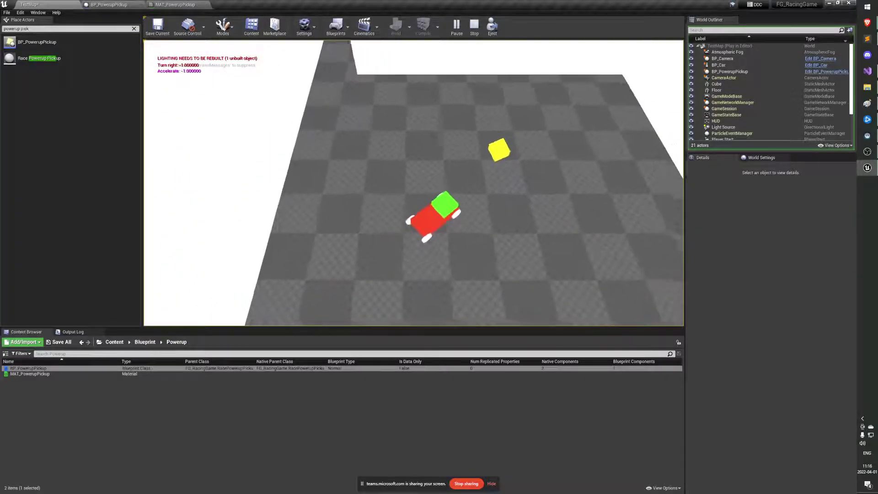
pyautogui.press('a')
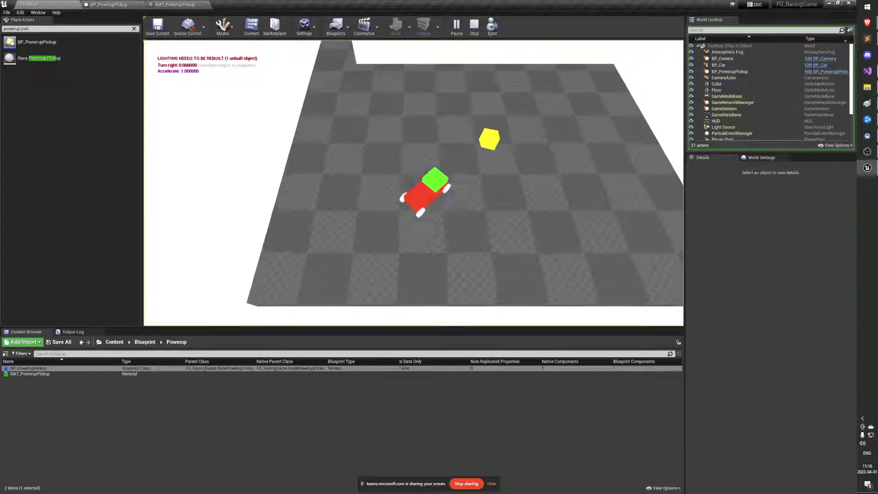
pyautogui.press('d')
pyautogui.press('w')
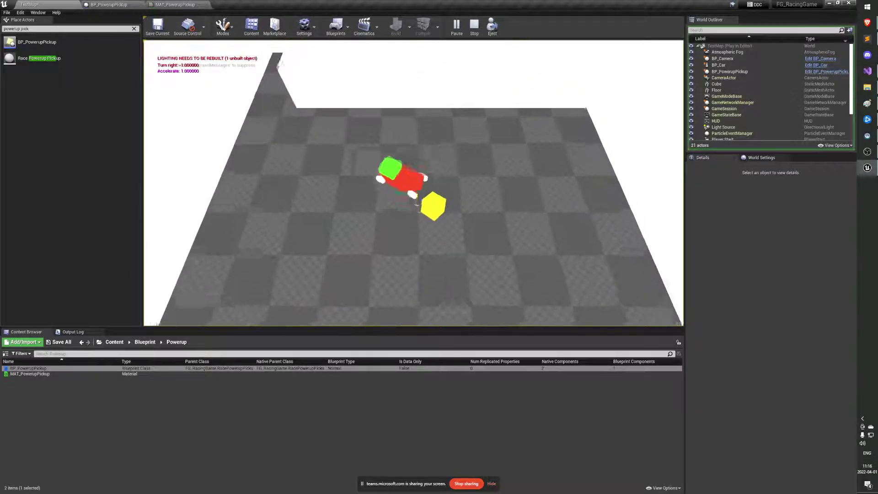
pyautogui.press('s')
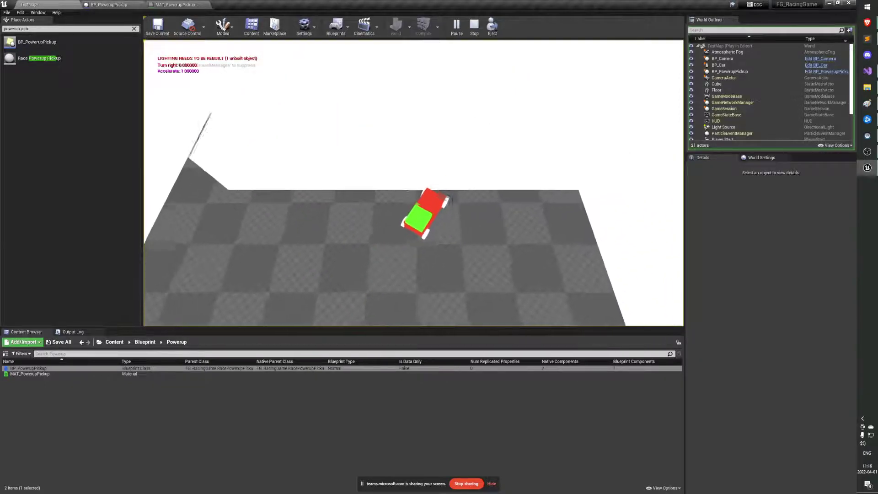
pyautogui.press('w')
pyautogui.press('a')
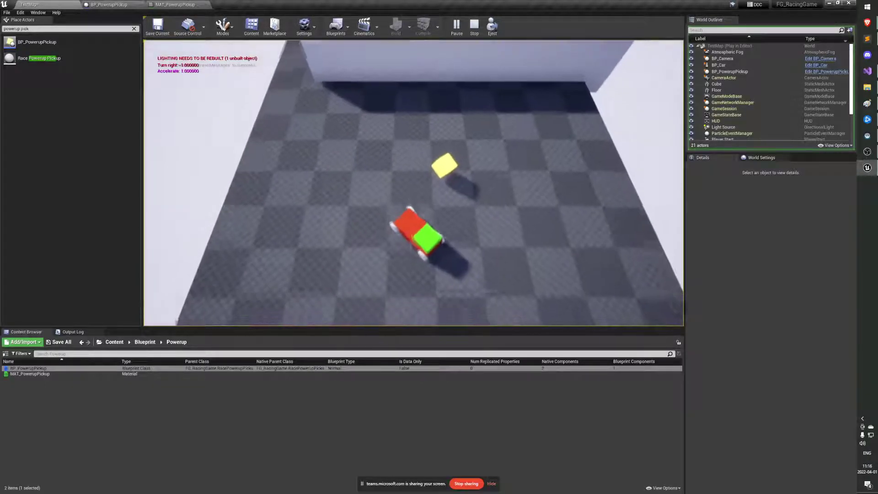
pyautogui.press('w')
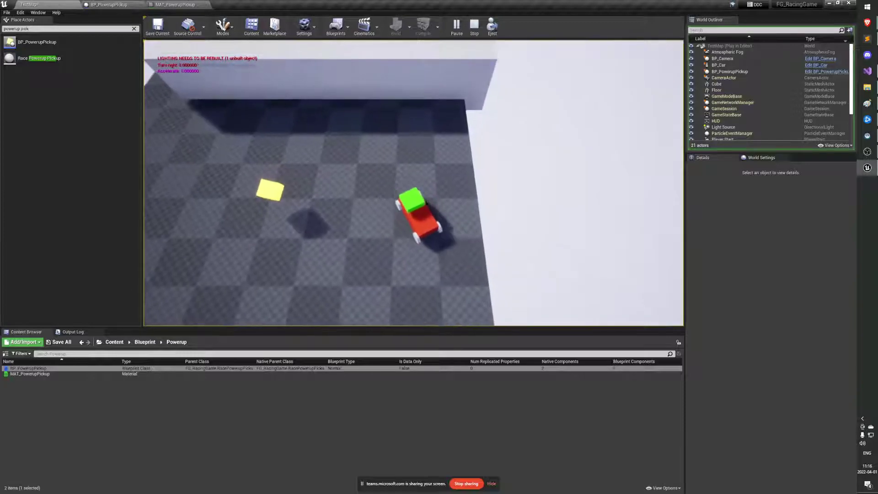
# Step: Preview shader complexity with Alt+8 while driving and reversing the car
pyautogui.hotkey('alt', '8')
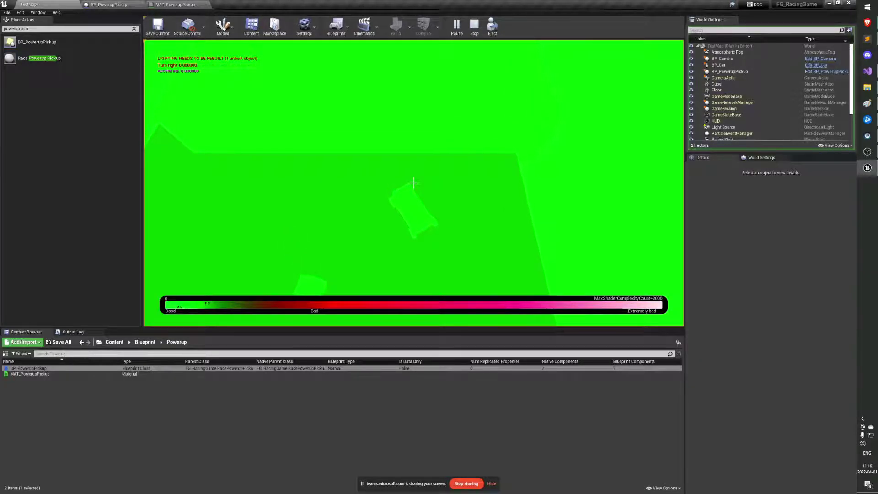
pyautogui.hotkey('alt', '4')
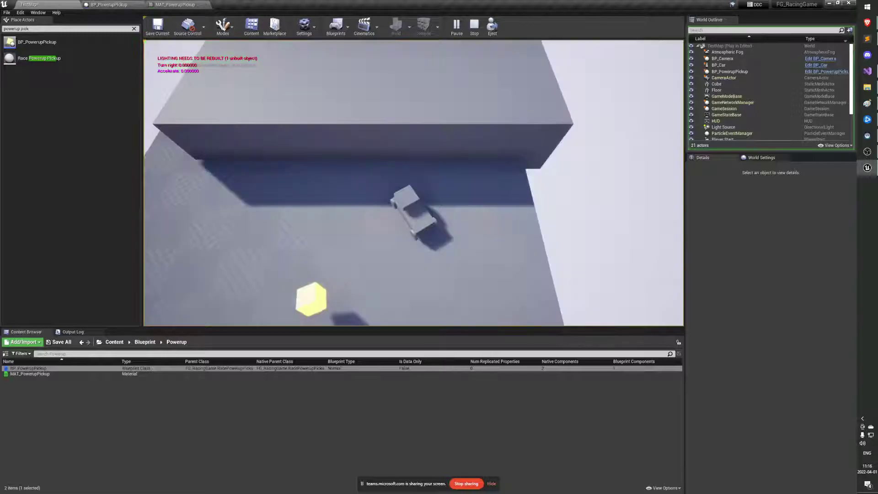
pyautogui.press('a')
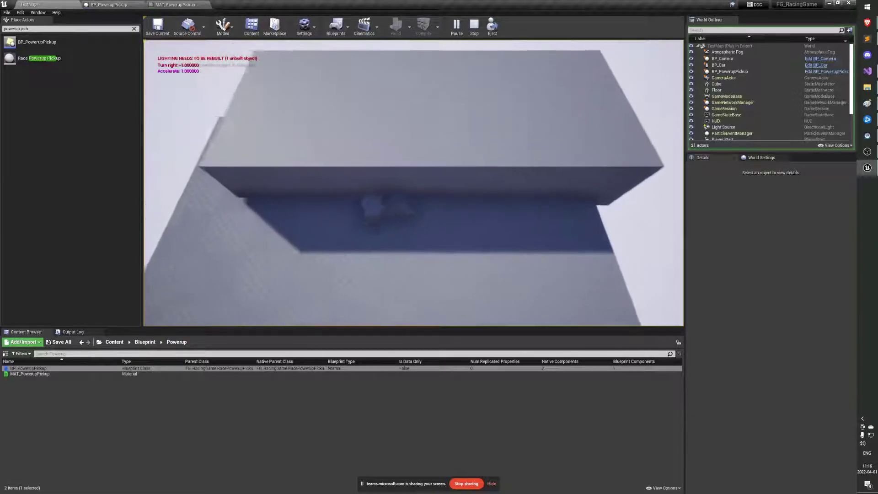
pyautogui.hotkey('alt', '8')
pyautogui.press('w')
pyautogui.press('a')
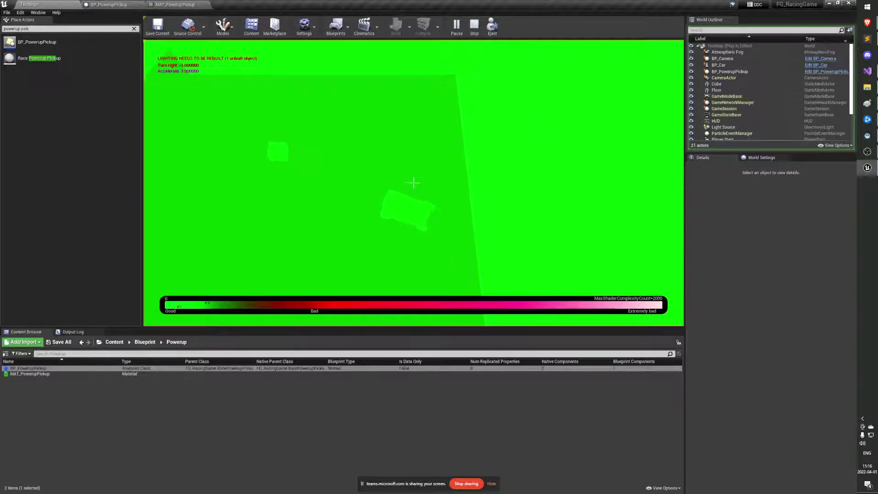
pyautogui.press('w')
pyautogui.press('a')
pyautogui.press('s')
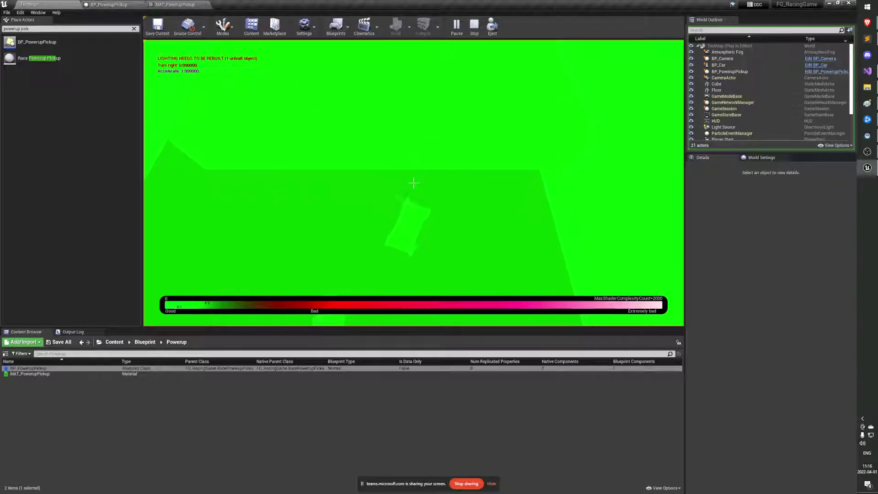
pyautogui.press('w')
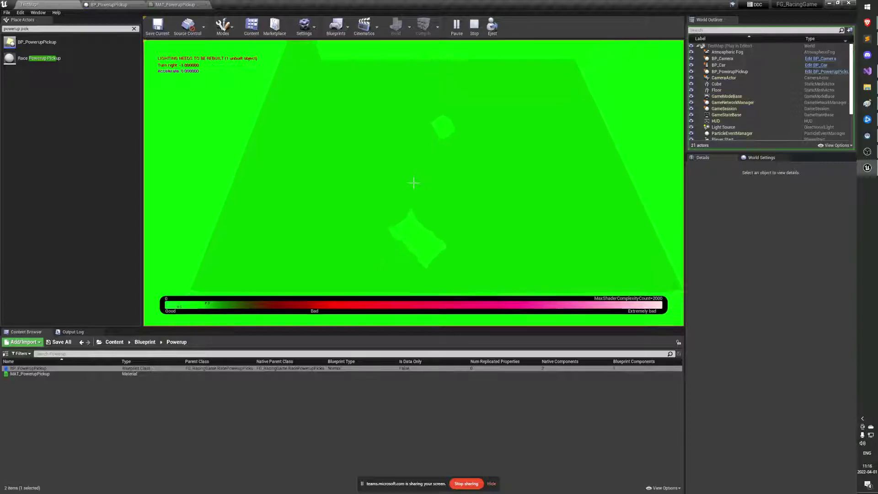
pyautogui.press('s')
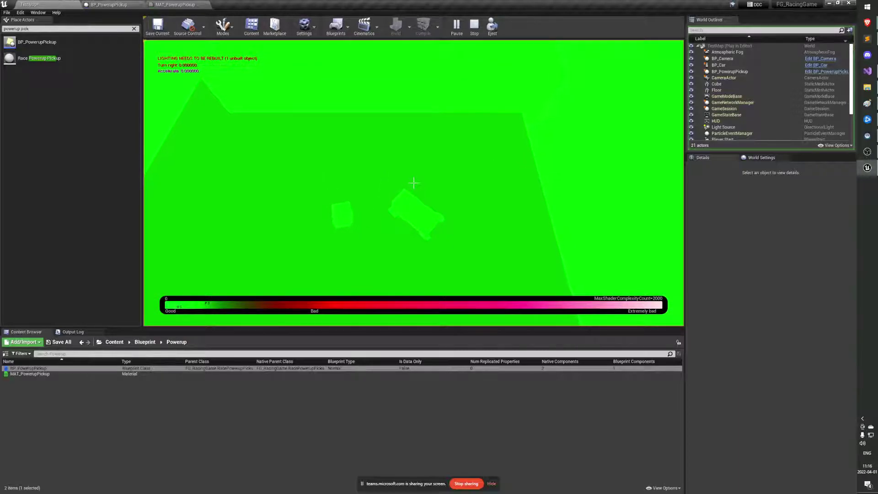
# Step: Cycle through the F-key render modes, previewing wireframe and ending on lit
pyautogui.press('F3')
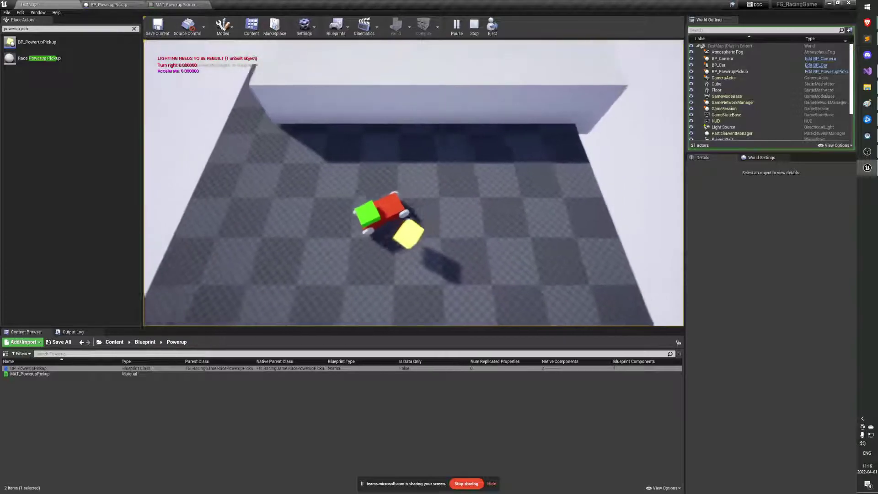
pyautogui.press('w')
pyautogui.press('a')
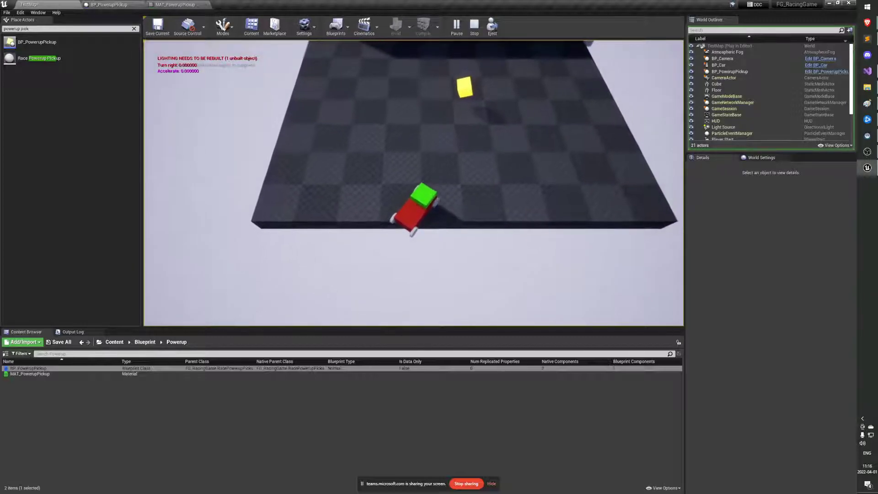
pyautogui.press('F4')
pyautogui.press('F2')
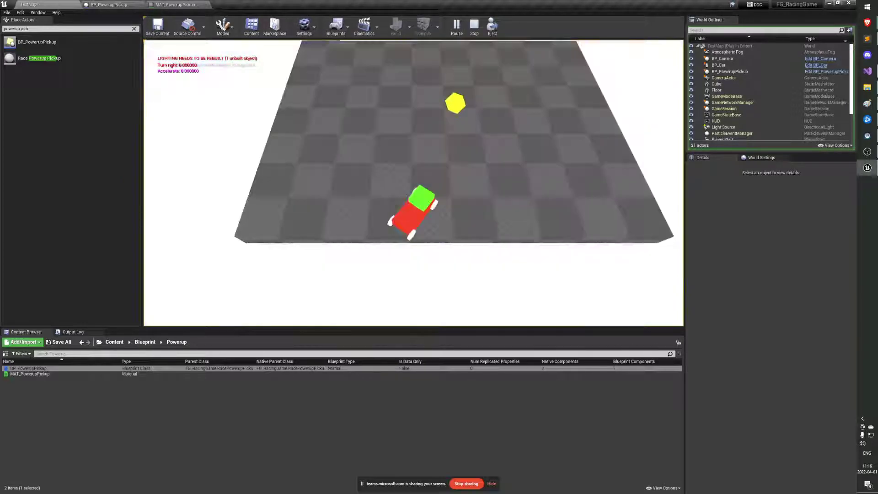
pyautogui.press('F3')
pyautogui.press('F5')
pyautogui.press('F3')
pyautogui.press('F1')
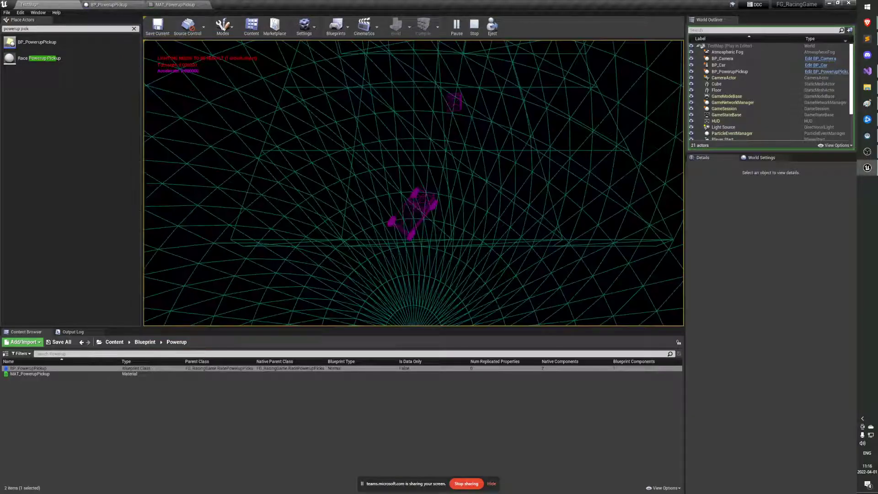
pyautogui.press('F3')
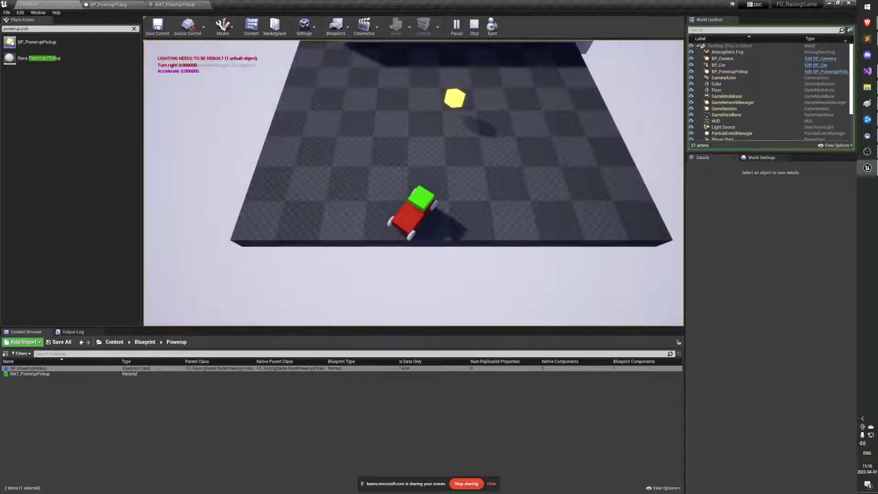
pyautogui.press('F1')
pyautogui.press('F3')
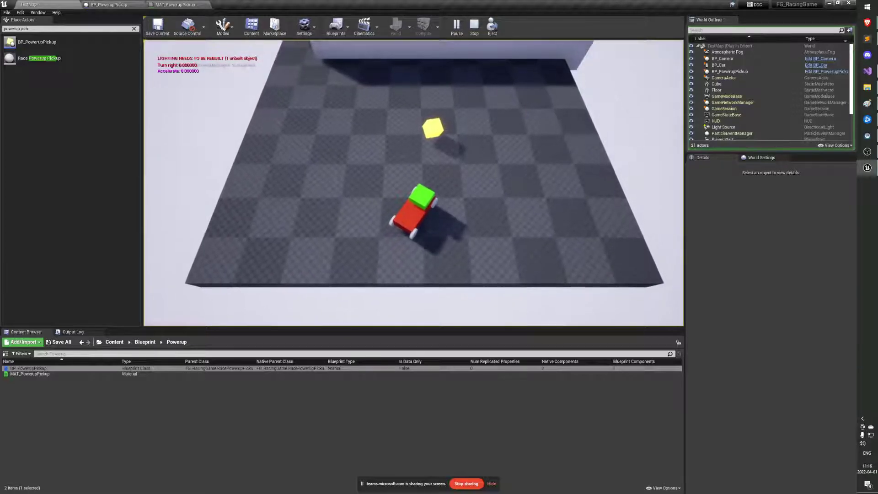
# Step: Drive past the yellow pickup and end the play session
pyautogui.press('w')
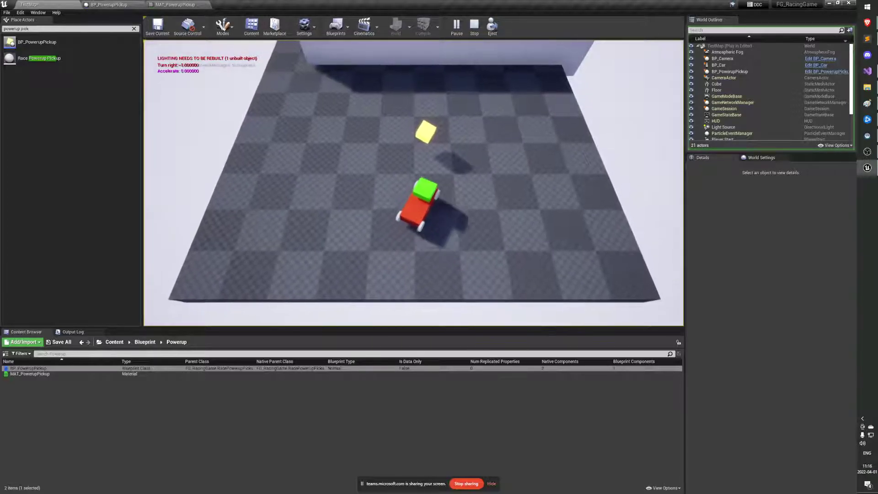
pyautogui.press('s')
pyautogui.press('a')
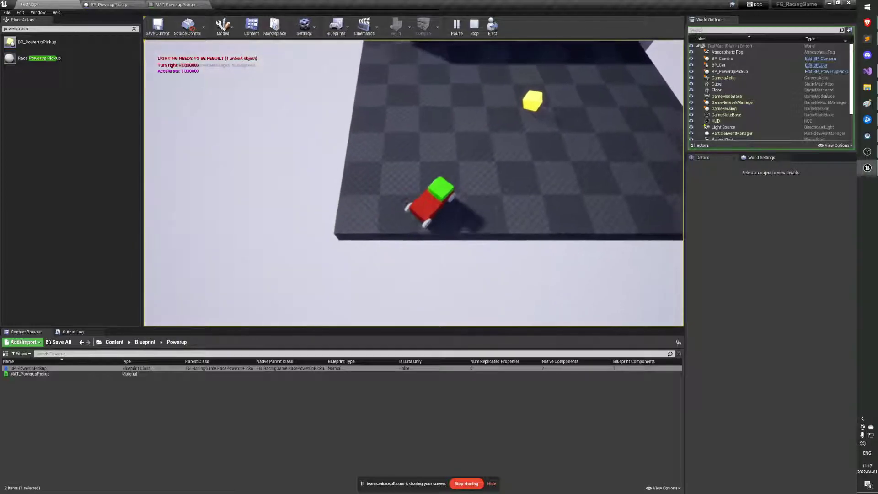
pyautogui.press('Escape')
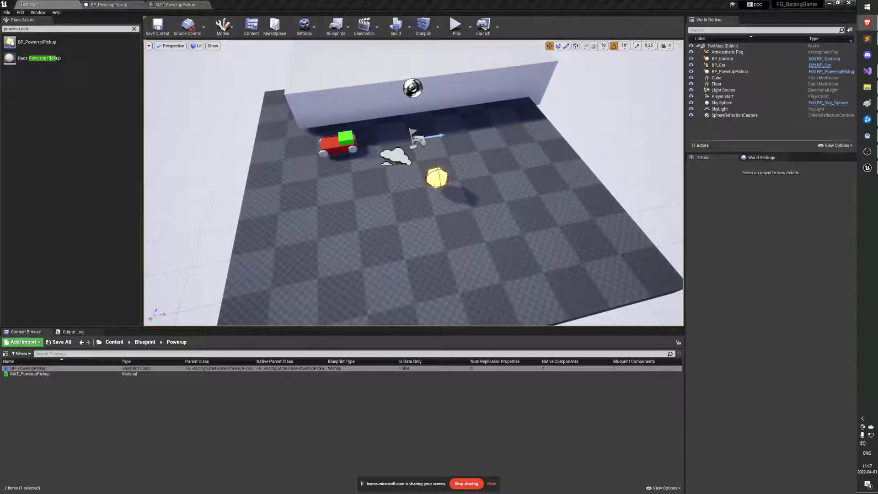
pyautogui.moveTo(501, 154); pyautogui.dragTo(472, 165)
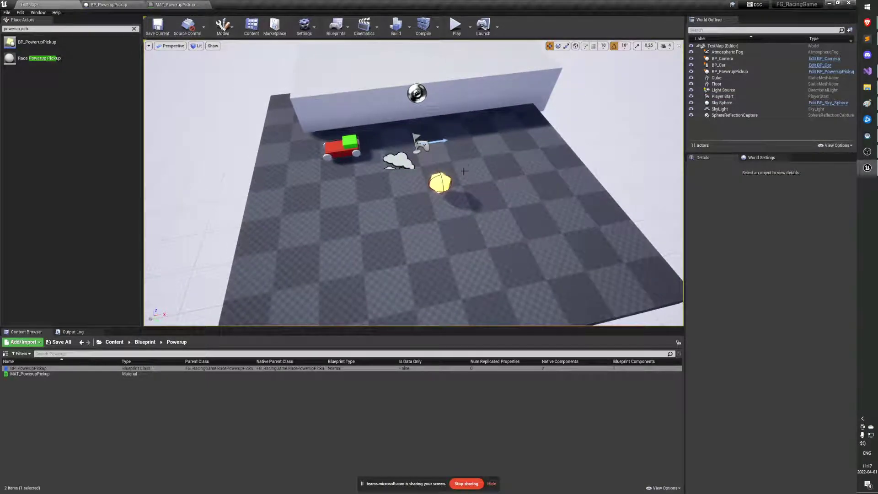
pyautogui.click(197, 45)
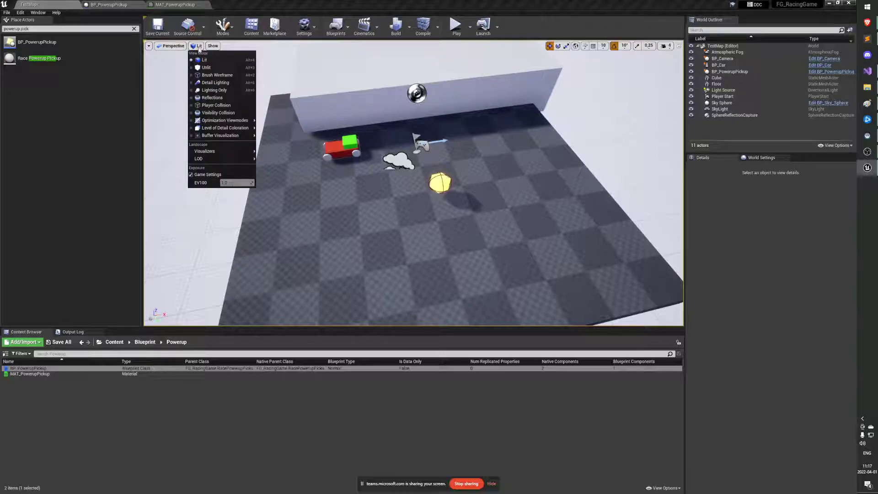
pyautogui.click(198, 46)
pyautogui.click(198, 46)
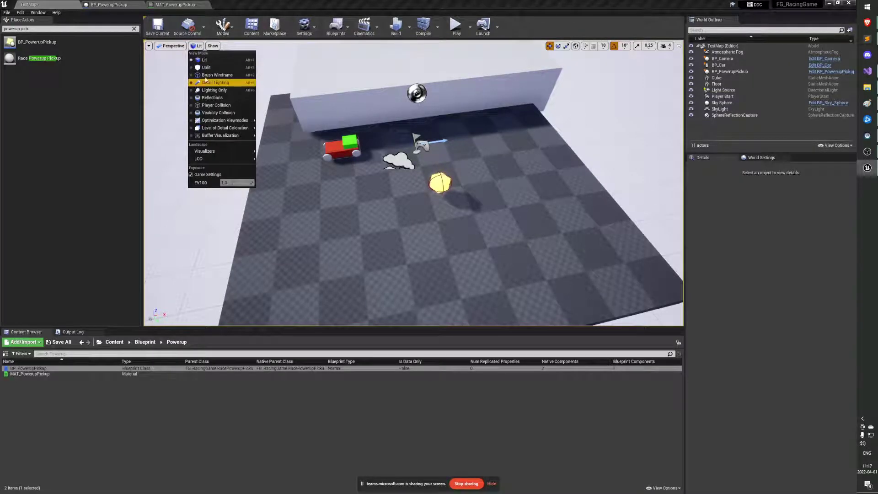
pyautogui.click(206, 67)
pyautogui.click(200, 50)
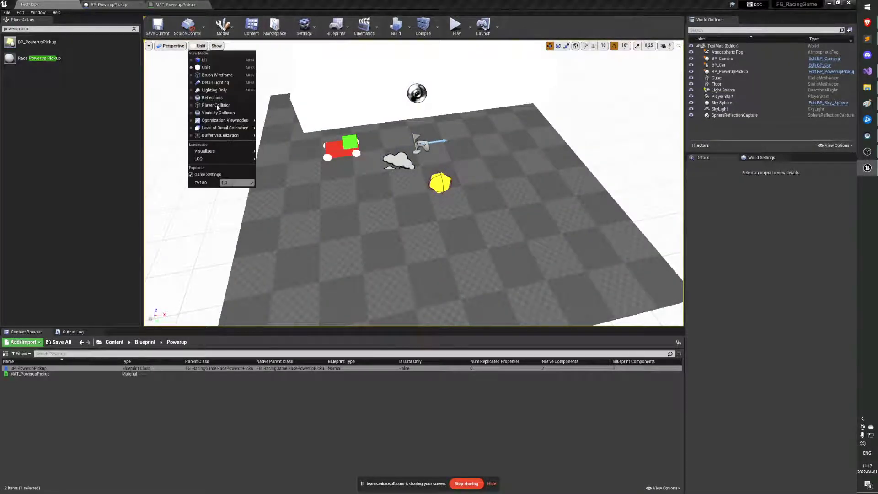
pyautogui.click(210, 95)
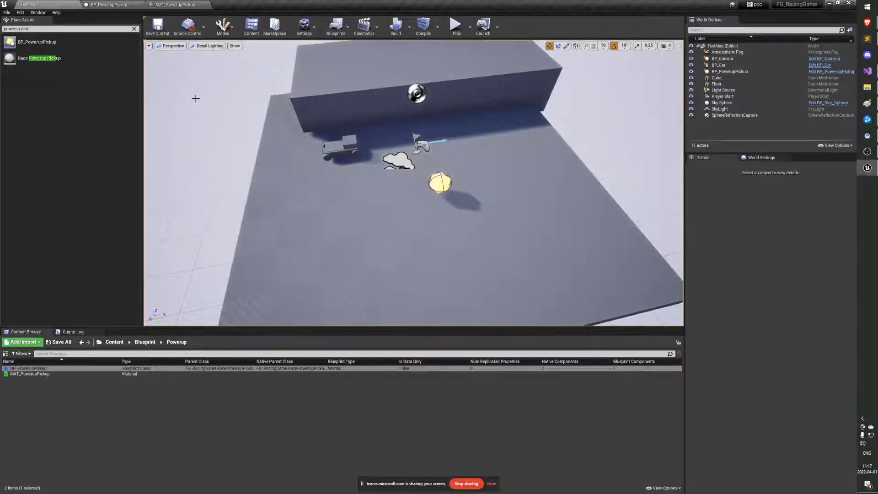
pyautogui.click(207, 47)
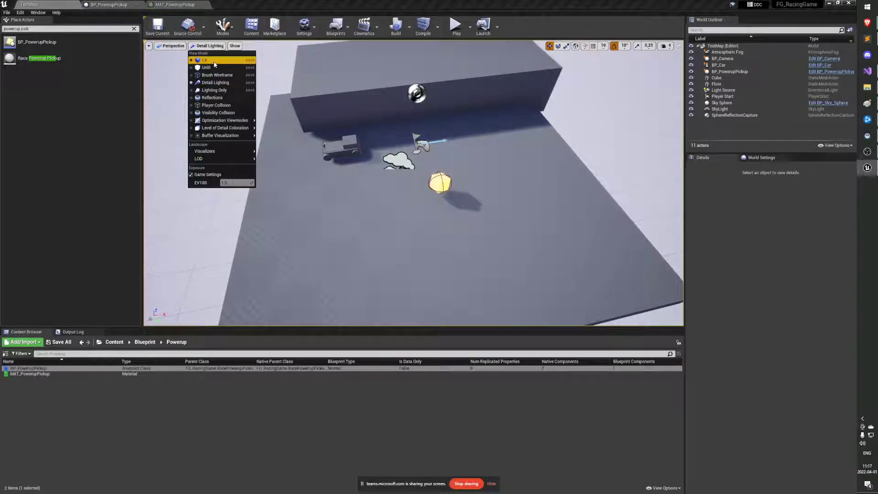
pyautogui.click(205, 60)
pyautogui.moveTo(489, 202); pyautogui.dragTo(489, 202)
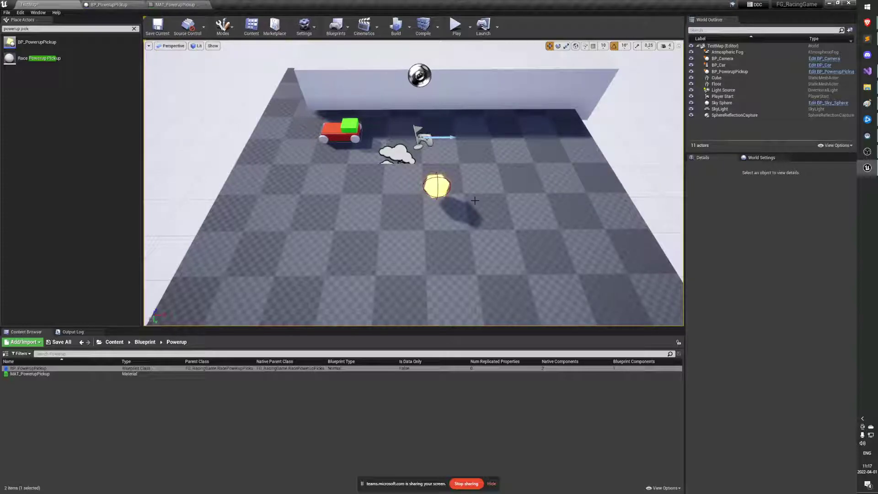
# Step: Play TestMap, drive the car into the yellow pickup, then stop the session
pyautogui.click(456, 27)
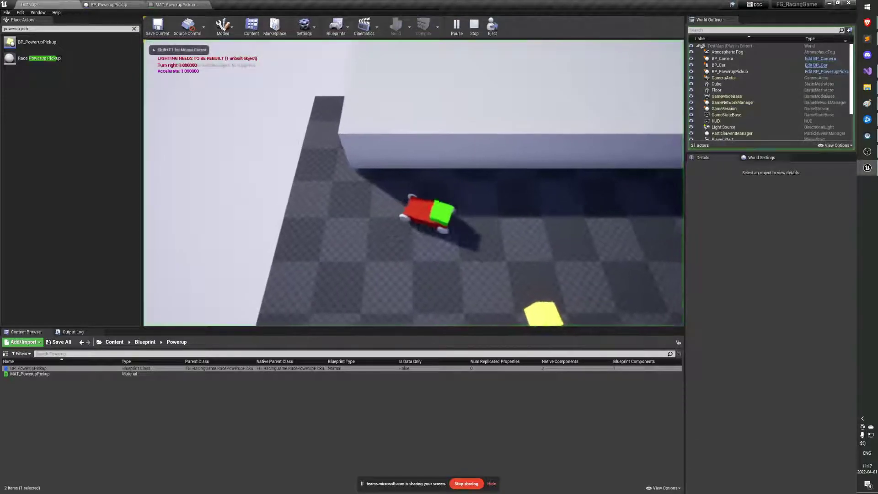
pyautogui.press('a')
pyautogui.press('w')
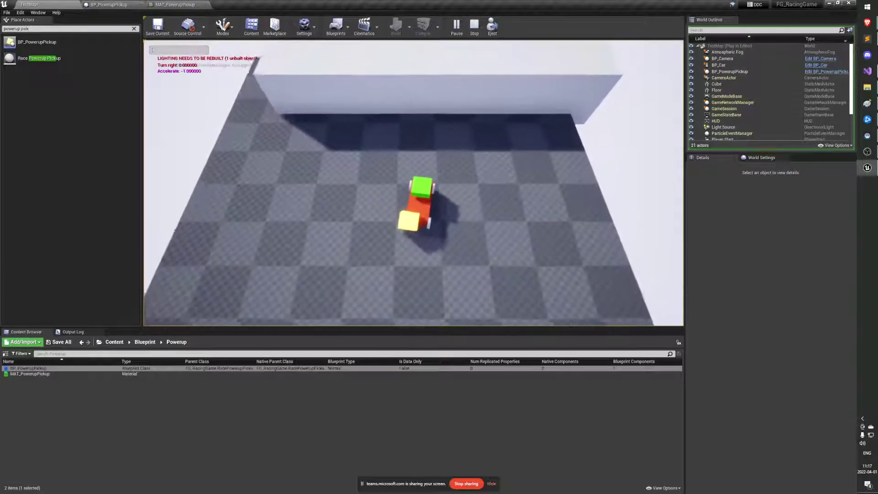
pyautogui.press('a')
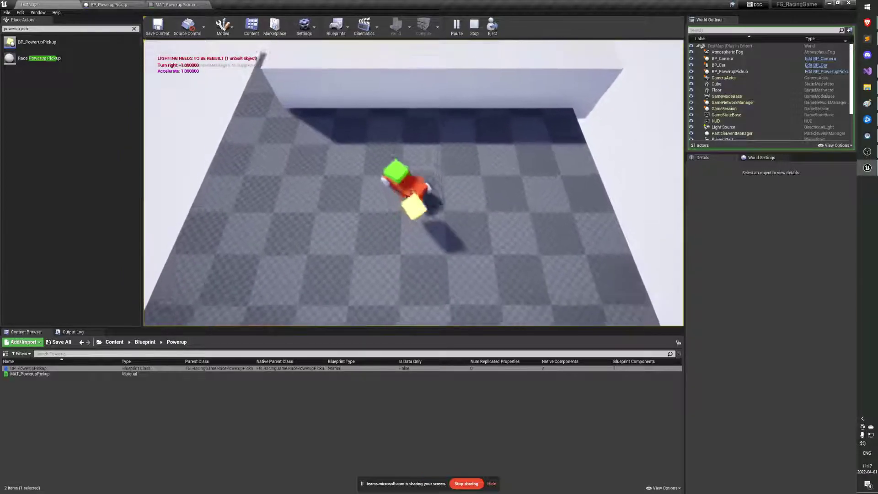
pyautogui.press('d')
pyautogui.press('w')
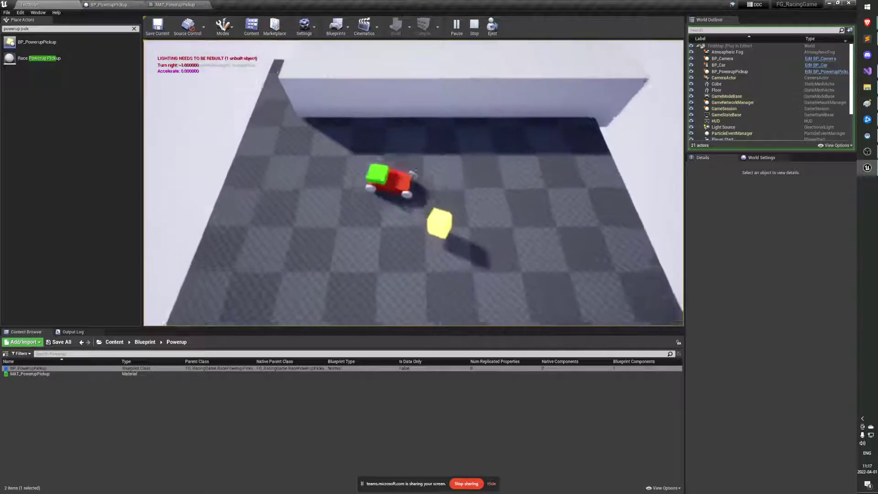
pyautogui.press('Escape')
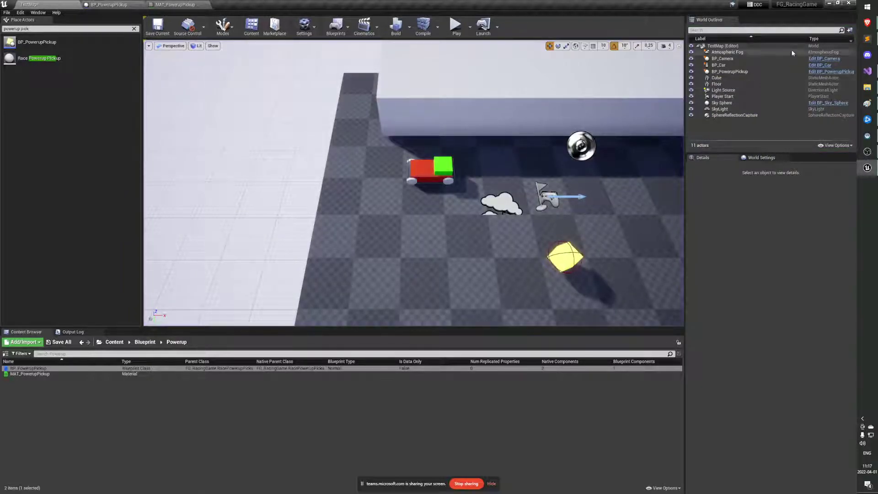
# Step: Switch to Visual Studio, view RacePowerupPickup.cpp, and place the cursor on the header's constructor
pyautogui.moveTo(868, 46)
pyautogui.click(867, 70)
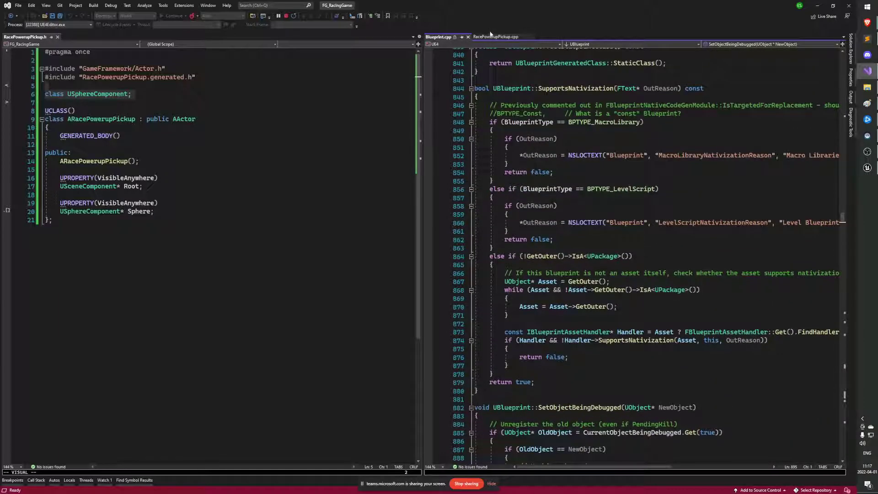
pyautogui.click(491, 37)
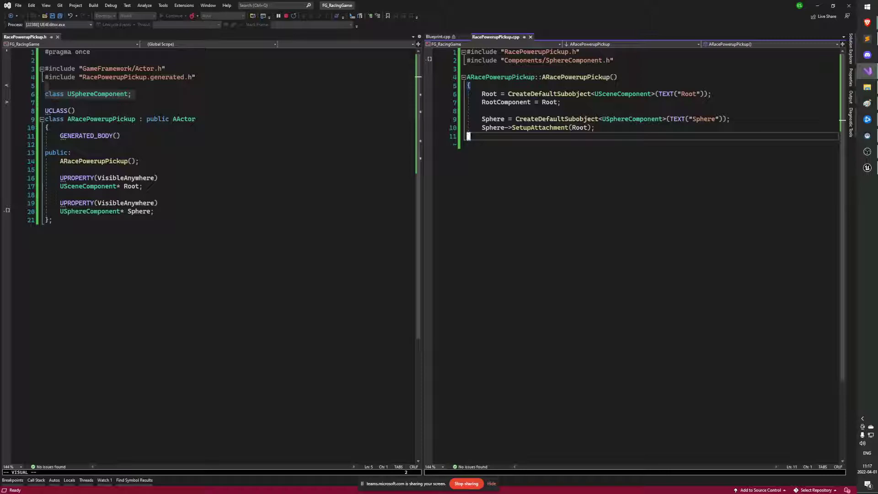
pyautogui.click(137, 135)
pyautogui.click(151, 161)
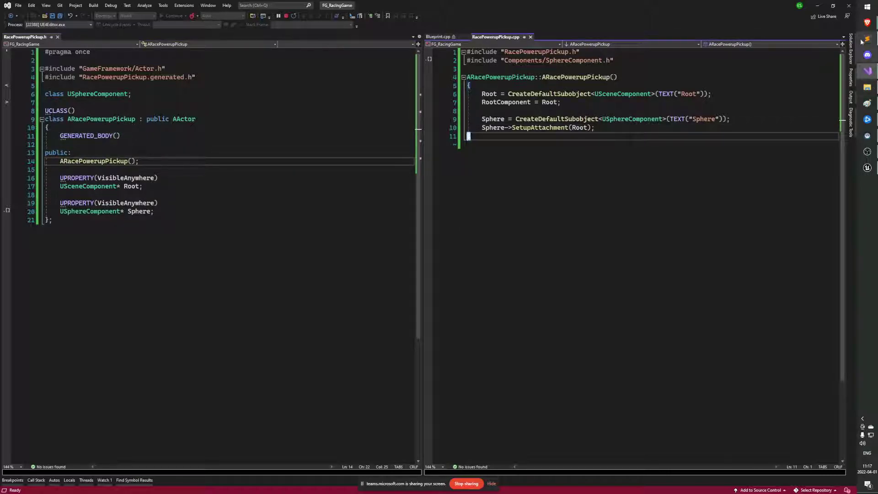
# Step: Open RaceCar.h, RaceCar.cpp, RaceCamera.h and RaceCamera.cpp from Solution Explorer for reference
pyautogui.click(850, 55)
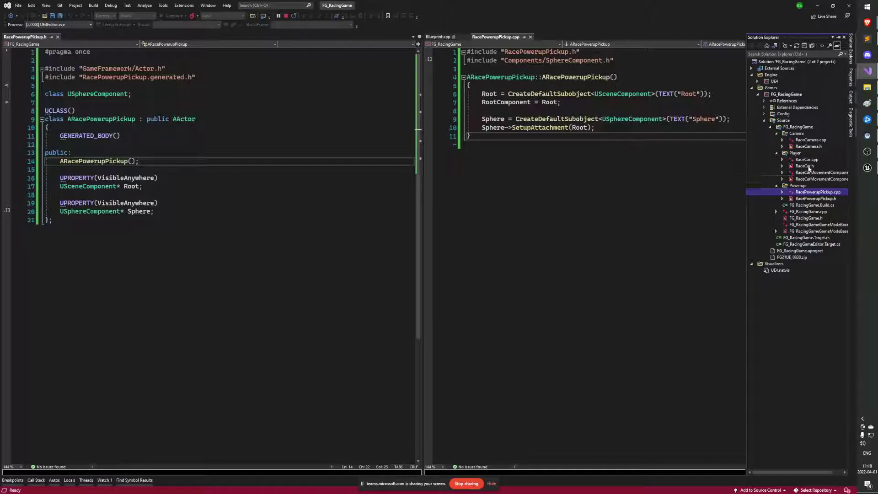
pyautogui.doubleClick(805, 166)
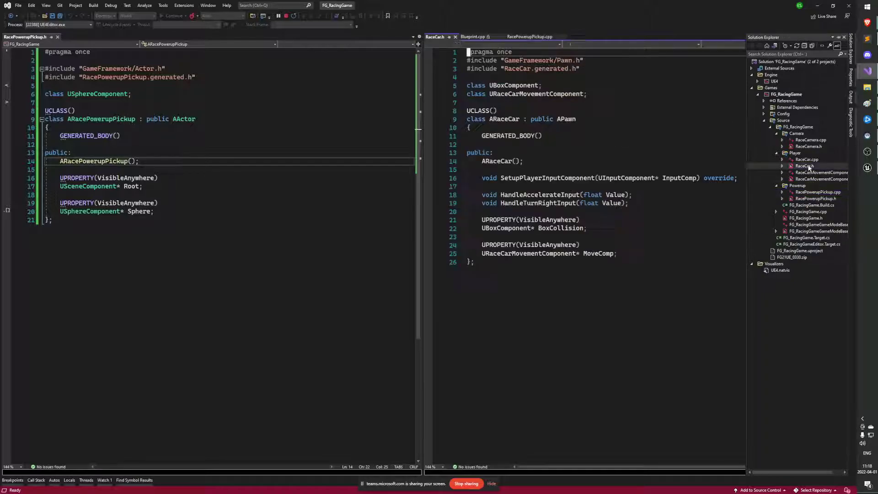
pyautogui.doubleClick(807, 160)
pyautogui.doubleClick(809, 146)
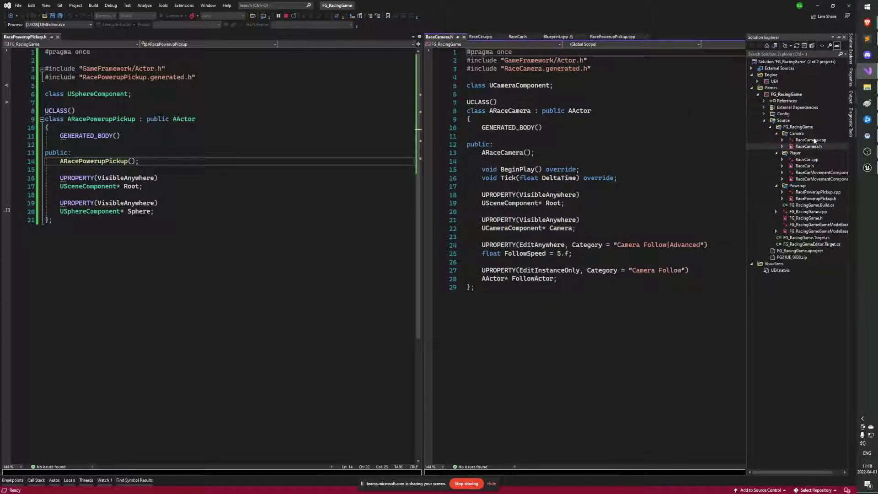
pyautogui.doubleClick(810, 140)
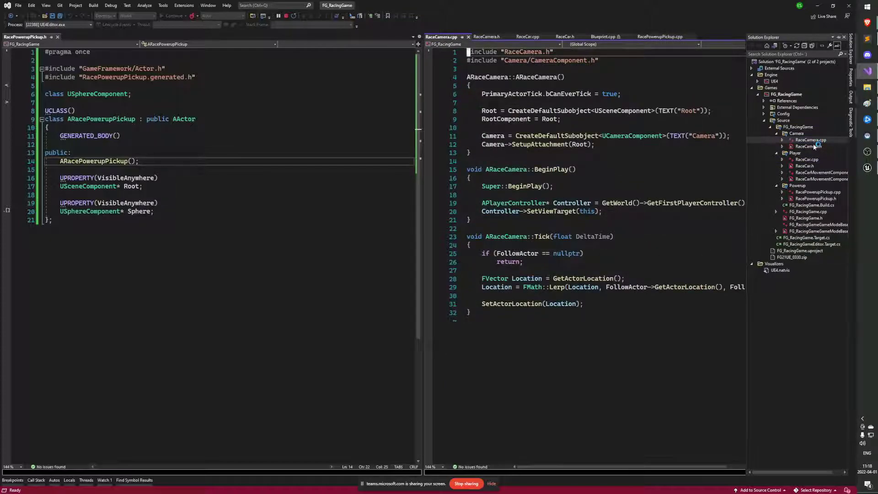
pyautogui.click(817, 199)
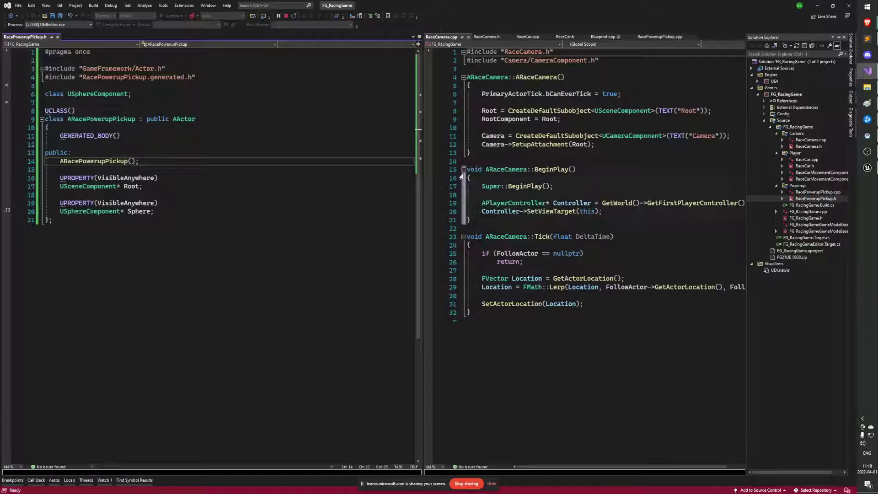
# Step: Add a new blank line below the constructor in RacePowerupPickup.h
pyautogui.click(137, 161)
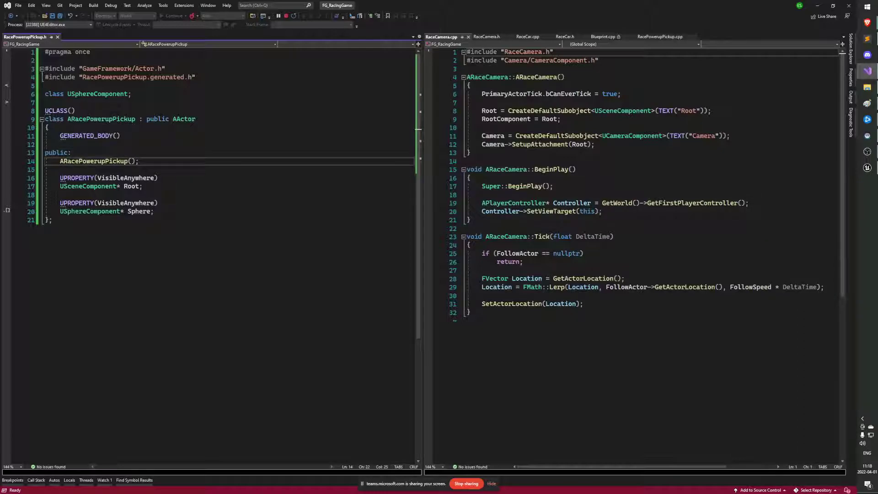
pyautogui.press('o')
pyautogui.press('Return')
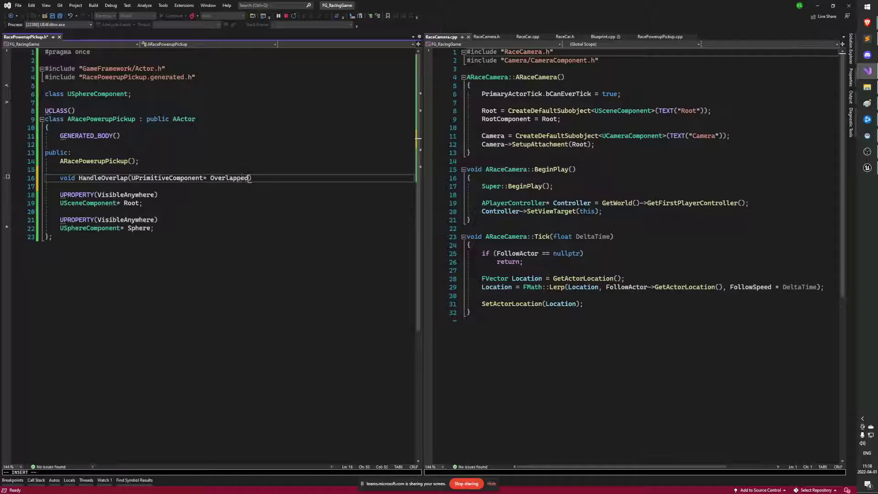
# Step: Complete the HandleOverlap declaration's overlap parameters and save RacePowerupPickup.h
pyautogui.write('AActor* OtherActor,')
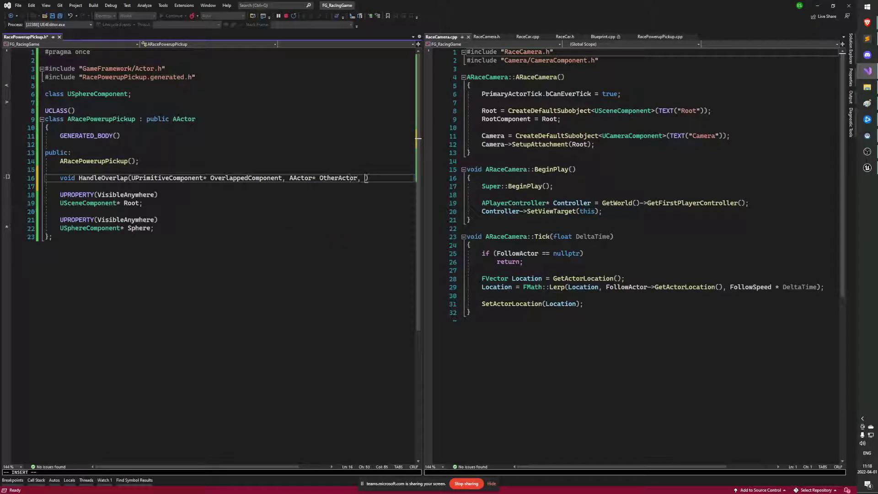
pyautogui.write(' UPrimitiveC')
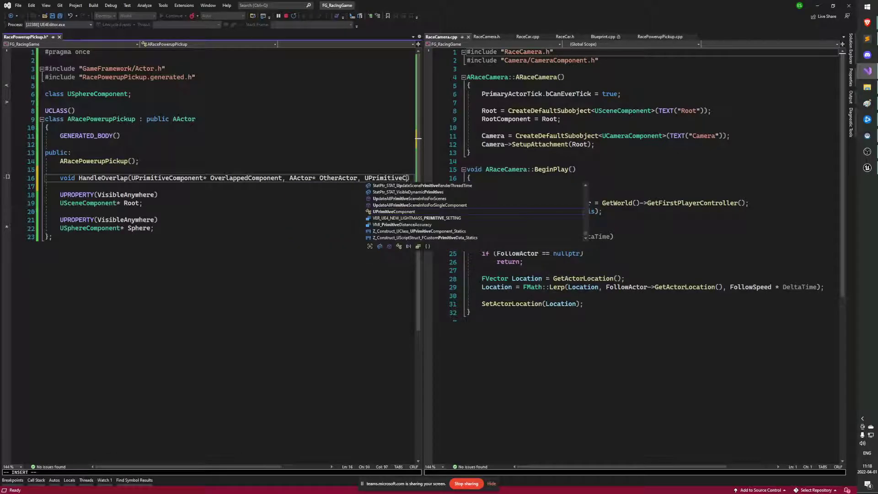
pyautogui.write('ompoennt* ')
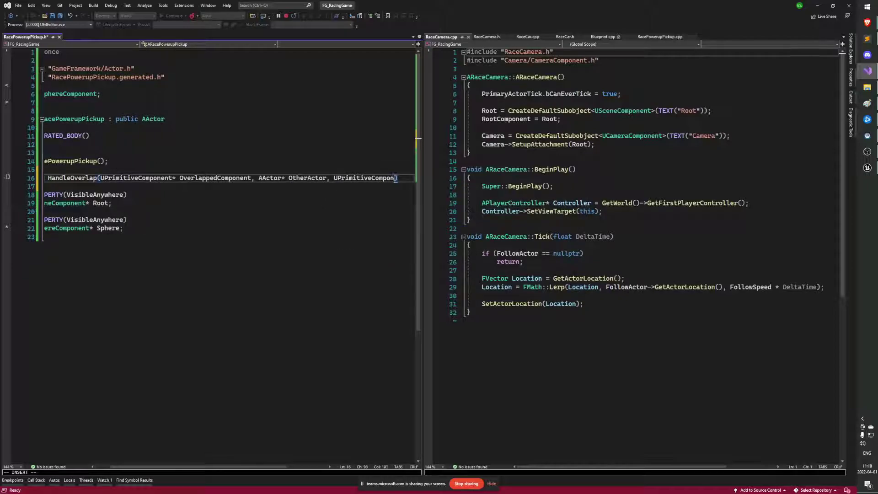
pyautogui.write('* OtherComponent')
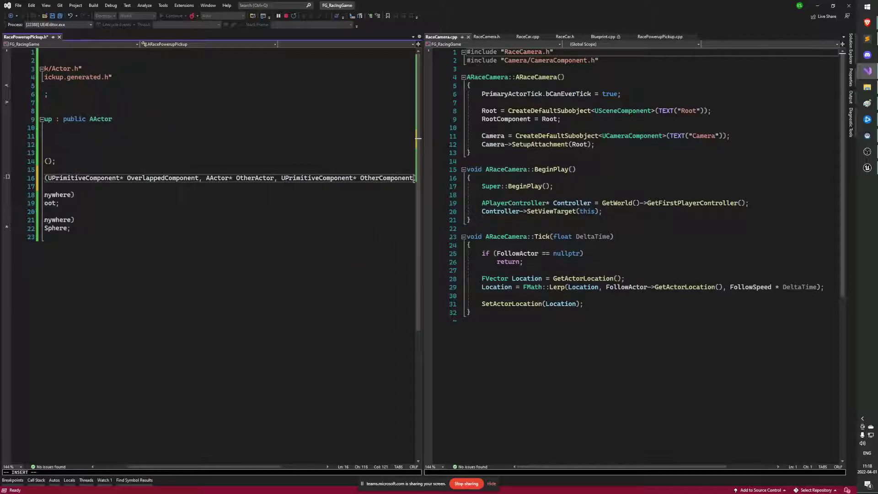
pyautogui.write(', int32 ')
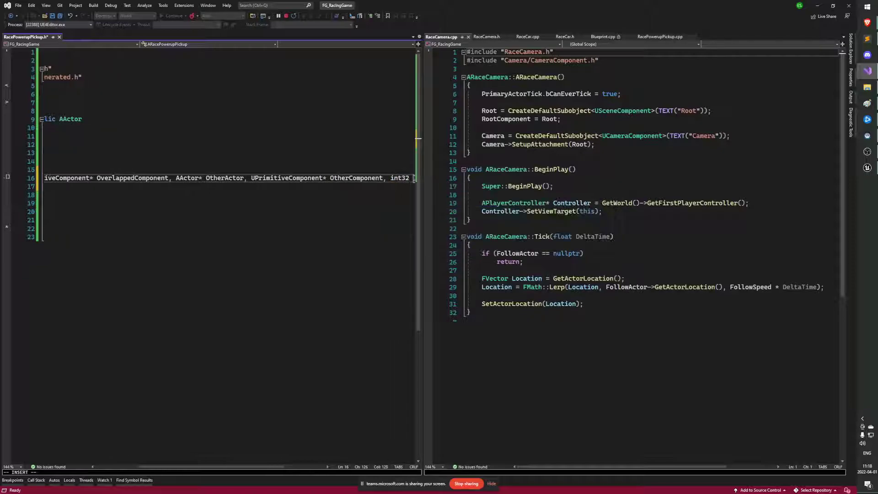
pyautogui.write('BodyIndex, ')
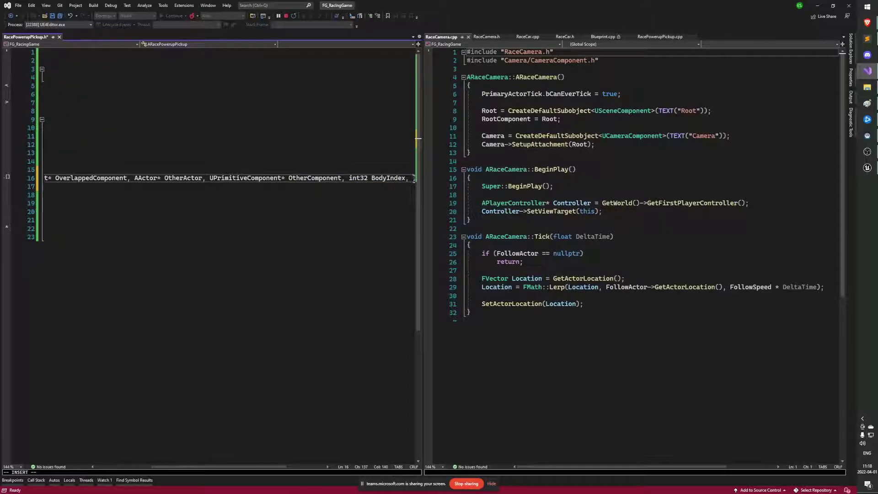
pyautogui.write('bool bFromSweep')
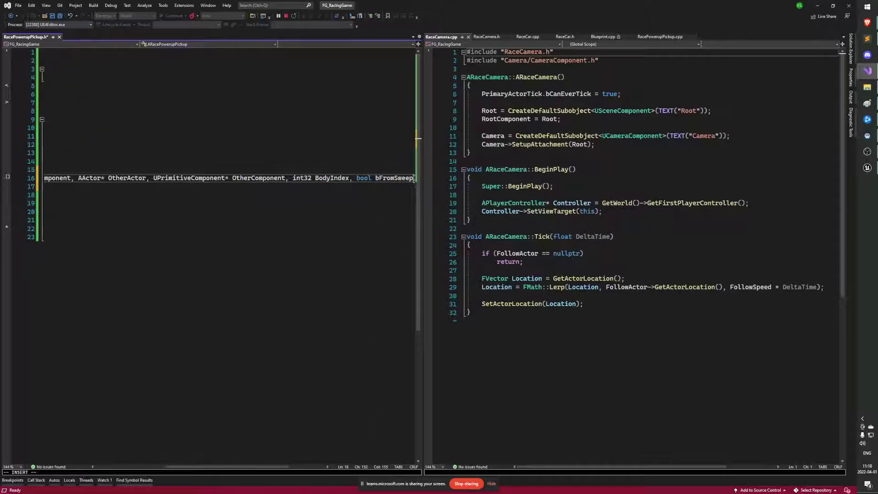
pyautogui.write(', ')
pyautogui.write('const FH')
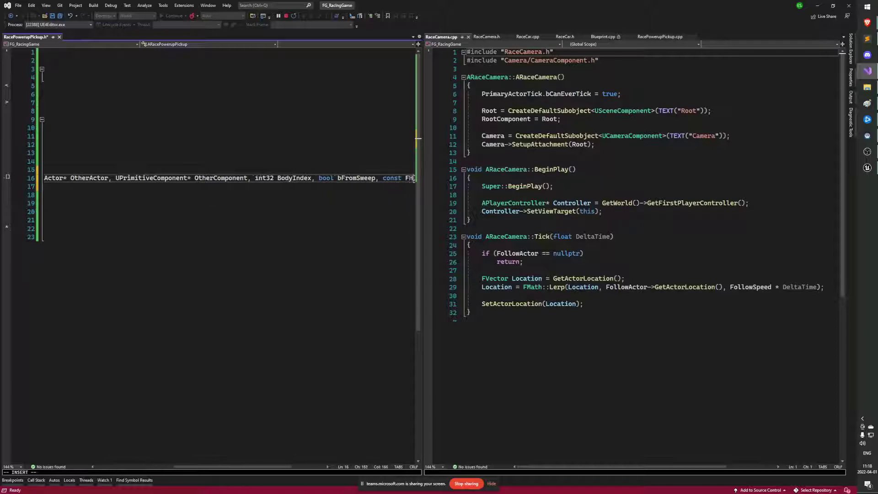
pyautogui.write('itREssult&')
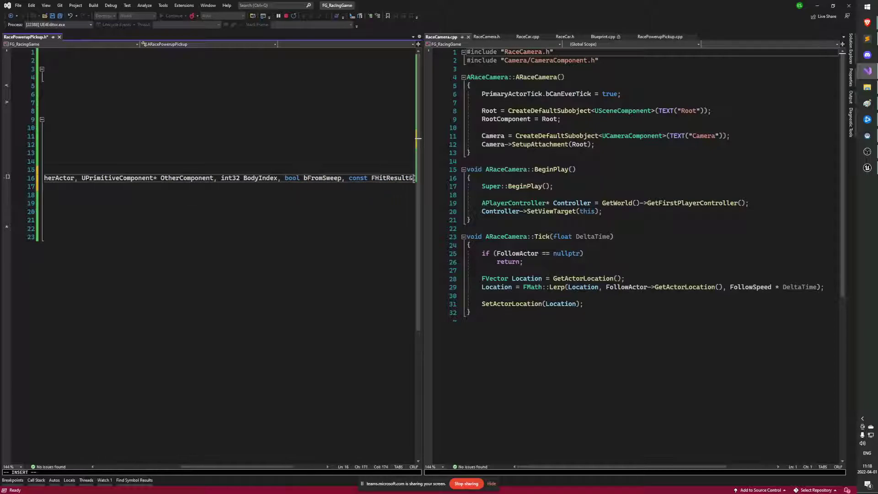
pyautogui.write(' SweepHit);')
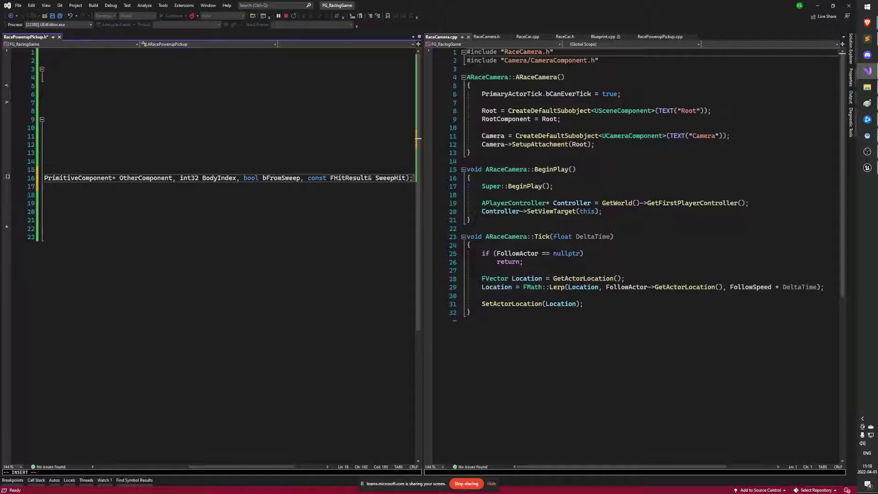
pyautogui.press('Escape')
pyautogui.press('j')
pyautogui.hotkey('ctrl', 's')
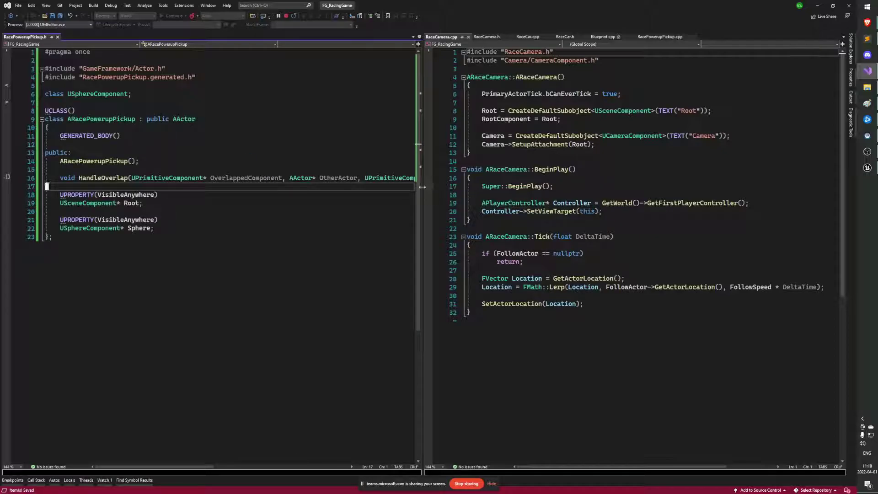
# Step: Widen the header editor and close the side-by-side source files
pyautogui.moveTo(422, 187); pyautogui.dragTo(411, 201)
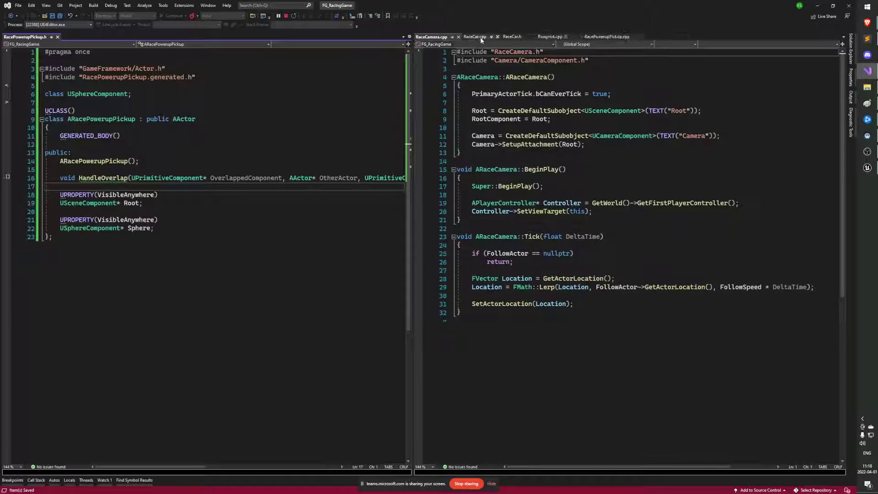
pyautogui.click(519, 37)
pyautogui.click(458, 37)
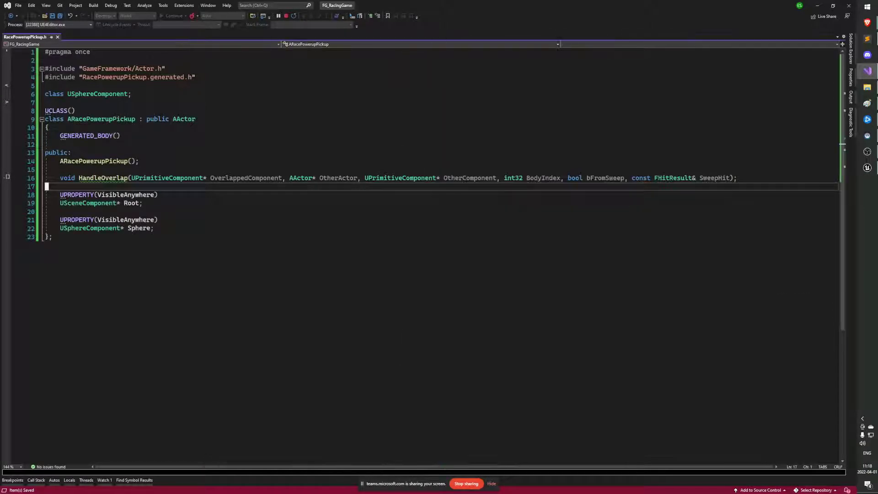
pyautogui.click(139, 203)
# Step: Open RacePowerupPickup.cpp beneath the header
pyautogui.hotkey('ctrl', 'k')
pyautogui.hotkey('ctrl', 'o')
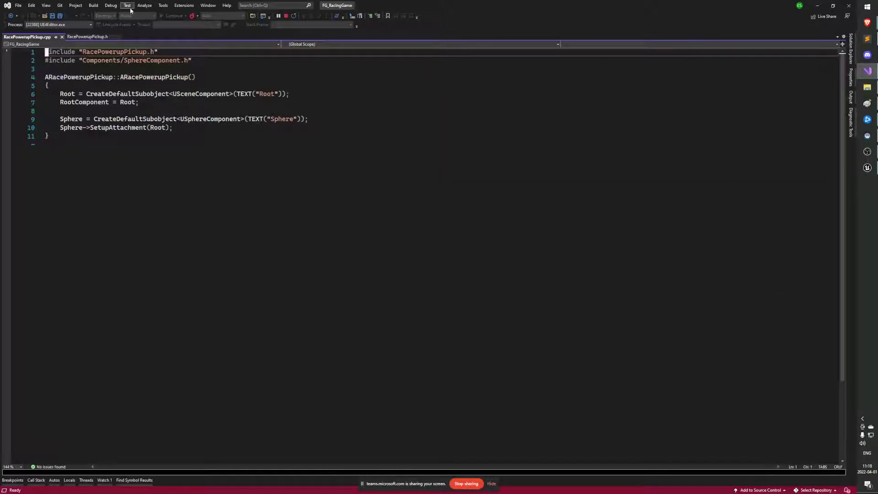
pyautogui.moveTo(48, 39); pyautogui.dragTo(418, 274)
pyautogui.click(227, 332)
pyautogui.click(155, 194)
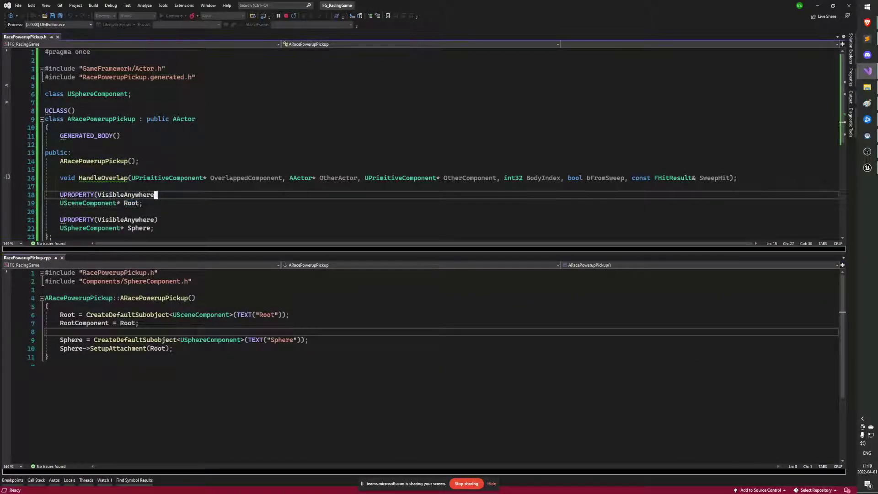
# Step: Copy the HandleOverlap declaration into the .cpp below the constructor, removing its indentation
pyautogui.press('Up')
pyautogui.press('Up')
pyautogui.hotkey('ctrl', 'c')
pyautogui.click(60, 339)
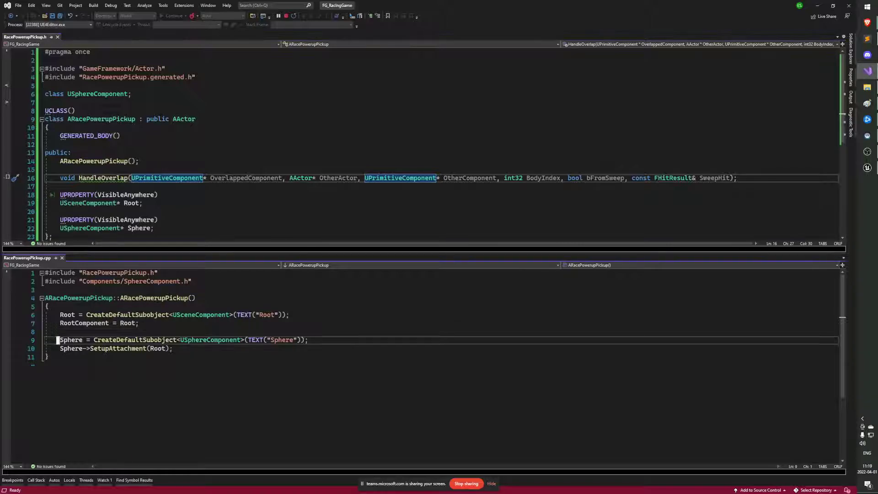
pyautogui.press('Down')
pyautogui.press('Down')
pyautogui.press('End')
pyautogui.press('Return')
pyautogui.press('Return')
pyautogui.hotkey('ctrl', 'v')
pyautogui.hotkey('shift', 'Tab')
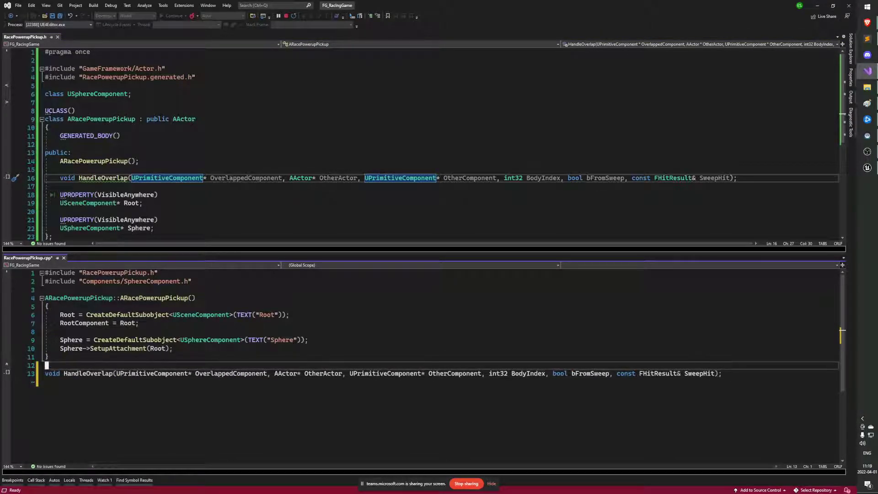
pyautogui.click(45, 298)
pyautogui.press('Down')
# Step: Prefix the definition with ARacePowerupPickup::, add empty braces, and save
pyautogui.click(51, 373)
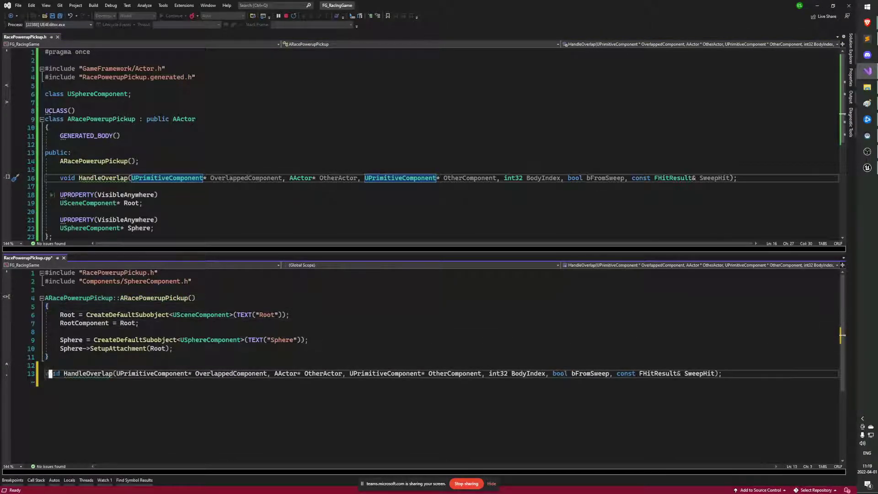
pyautogui.write('ARacePowerupPickup::')
pyautogui.press('Return')
pyautogui.write('{')
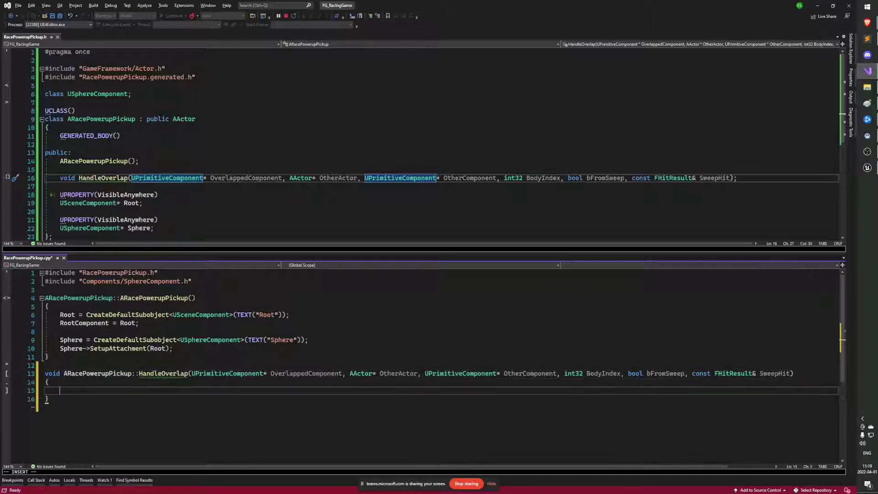
pyautogui.press('Return')
pyautogui.press('Escape')
pyautogui.press('k')
pyautogui.press('k')
pyautogui.hotkey('ctrl', 's')
# Step: Add Sphere->OnComponentBeginOverlap.AddDynamic(this, &ARacePowerupPickup::HandleOverlap); to the constructor
pyautogui.press('k')
pyautogui.press('k')
pyautogui.hotkey('shift', 'o')
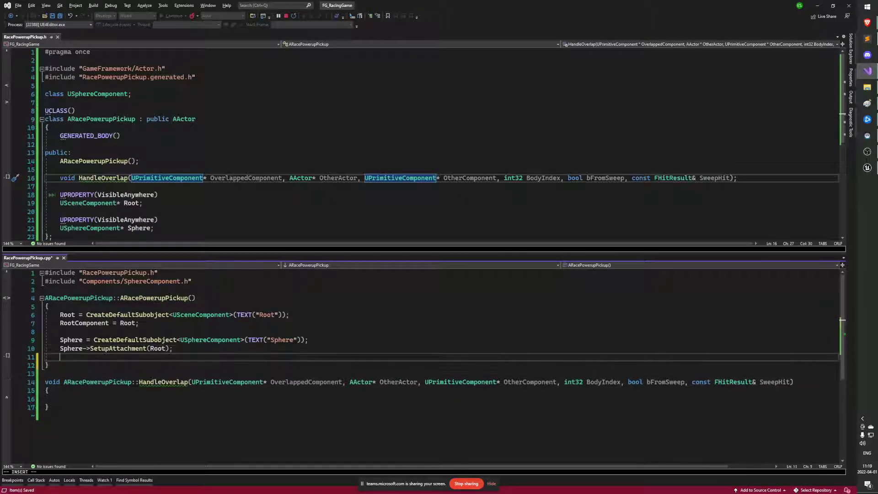
pyautogui.write('Sphere->')
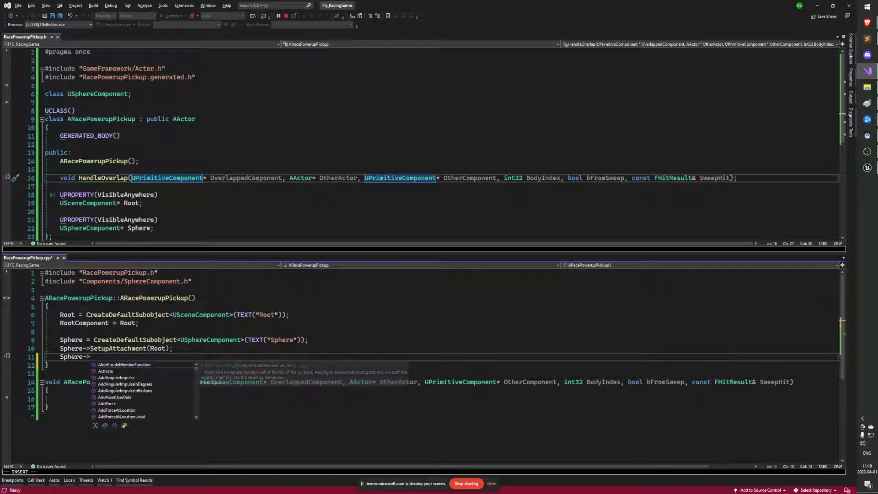
pyautogui.write('OnComponentBegin')
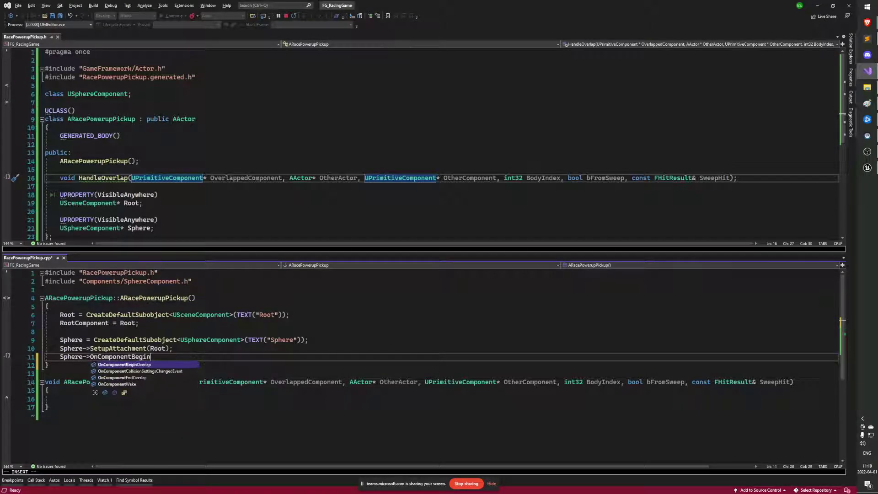
pyautogui.write('Overlap.AddDynami')
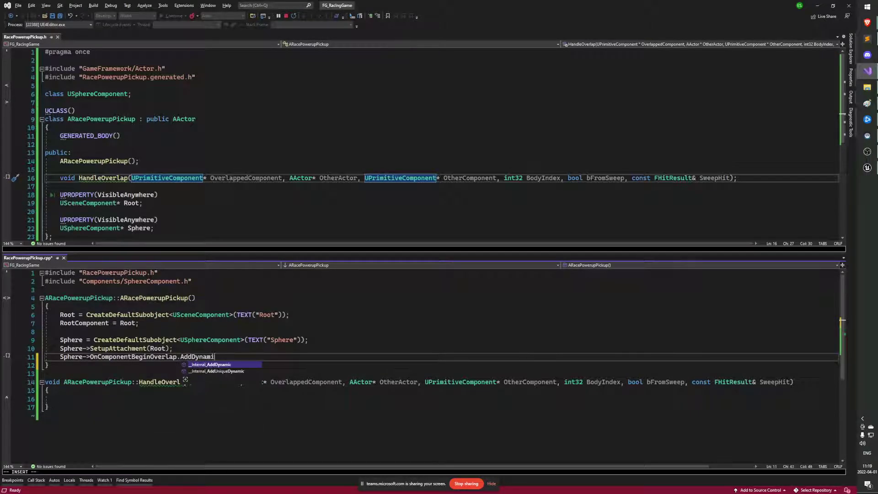
pyautogui.write('c(th')
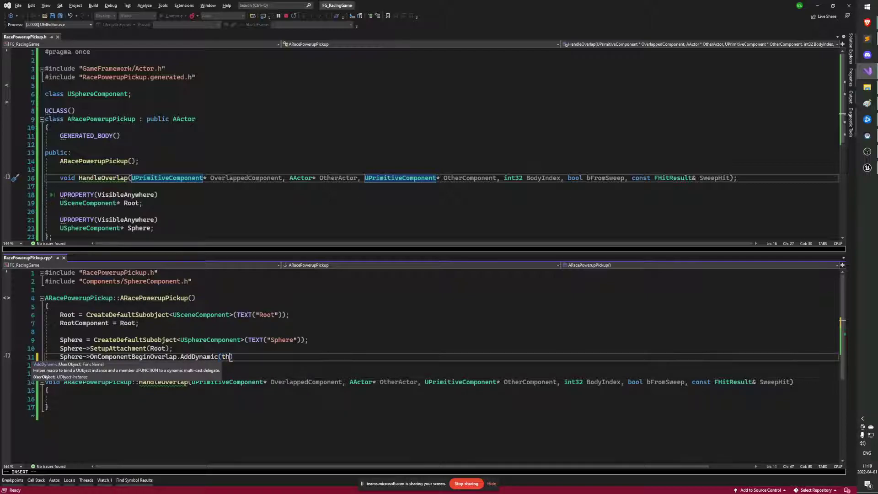
pyautogui.write('is, &A')
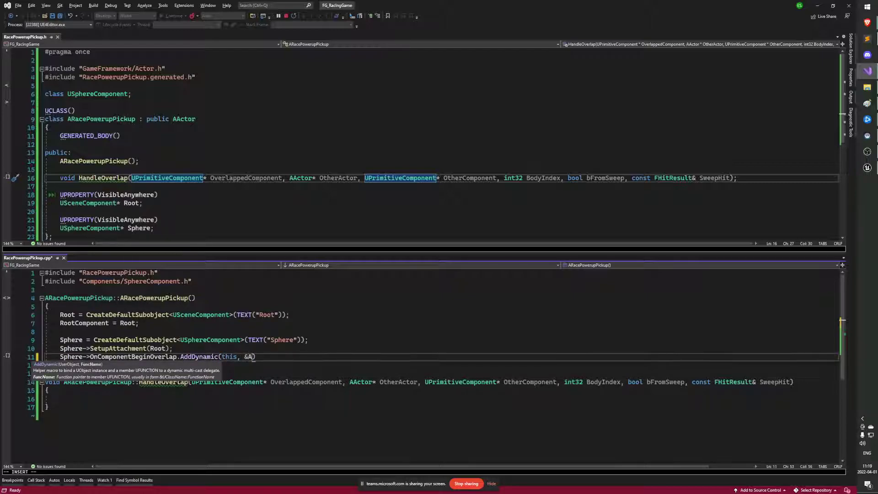
pyautogui.write('RacePowerup')
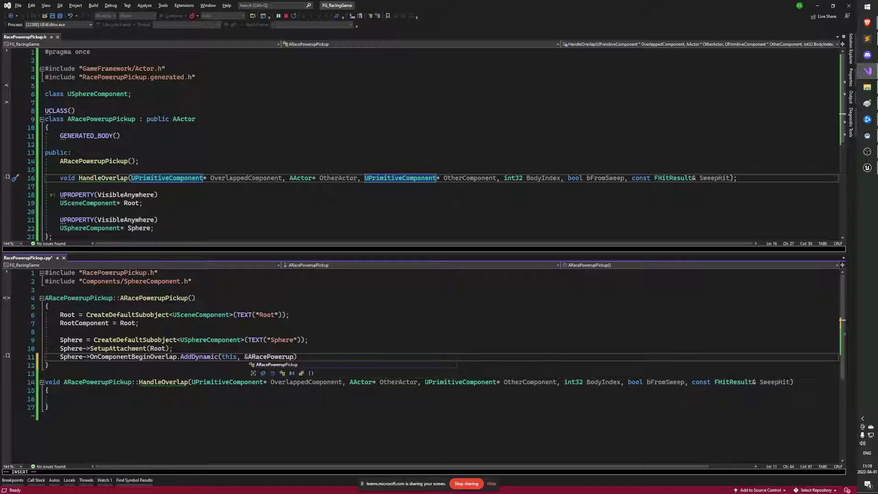
pyautogui.write('Pickup::HandleOv')
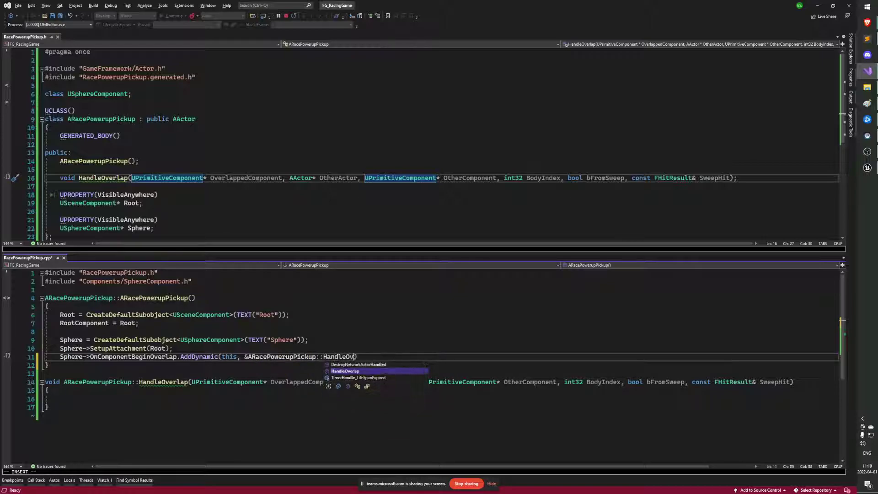
pyautogui.press('Tab')
pyautogui.write(';')
pyautogui.press('Escape')
pyautogui.press('j')
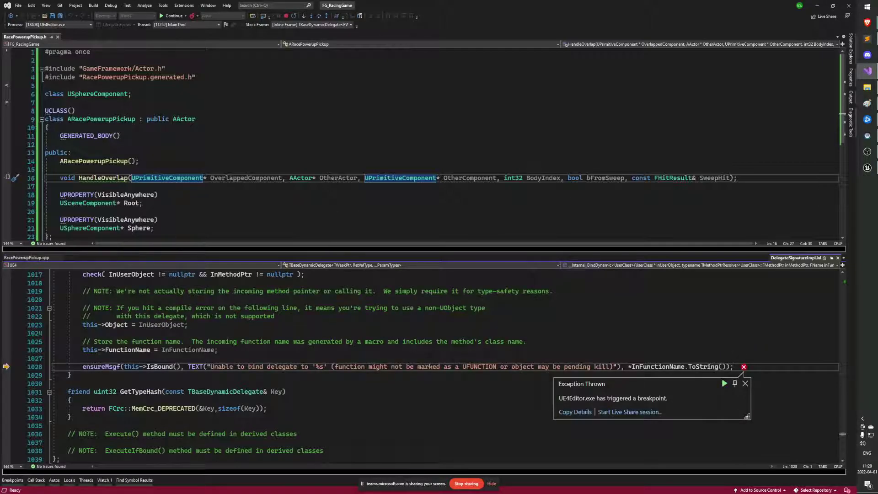
# Step: Add UFUNCTION() above HandleOverlap in the header, stop the crashed debug session and rebuild
pyautogui.click(184, 168)
pyautogui.write('o')
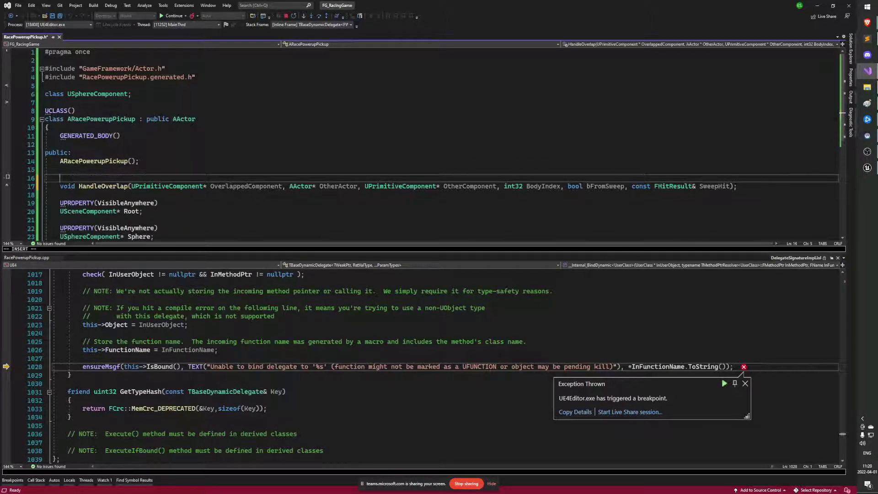
pyautogui.write('UFUNCTION')
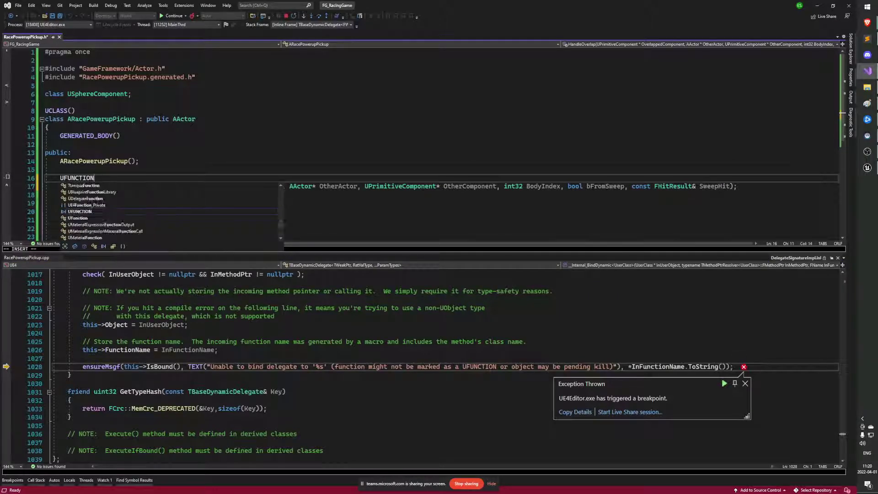
pyautogui.write('()')
pyautogui.press('Escape')
pyautogui.press('j')
pyautogui.hotkey('shift', 'F5')
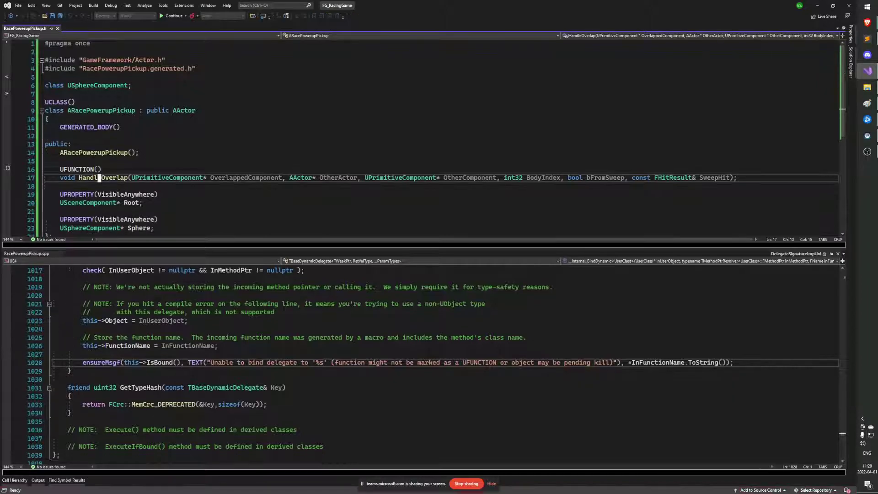
pyautogui.hotkey('ctrl', 'shift', 'b')
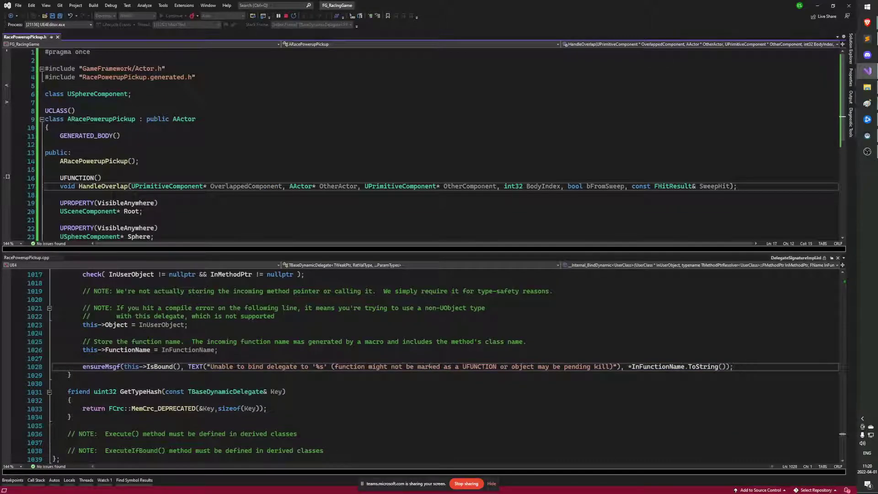
# Step: Add a Destroy(); call inside HandleOverlap in RacePowerupPickup.cpp and save the file
pyautogui.click(114, 325)
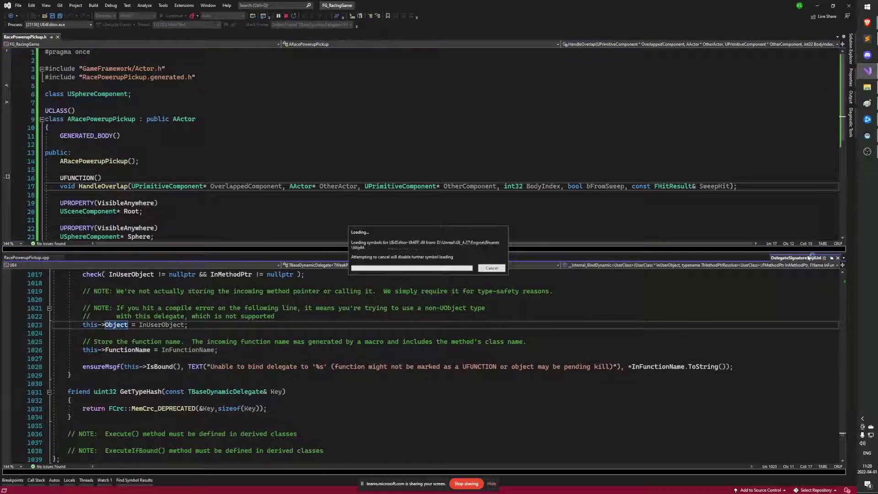
pyautogui.hotkey('ctrl', 'F4')
pyautogui.press('Down')
pyautogui.press('Down')
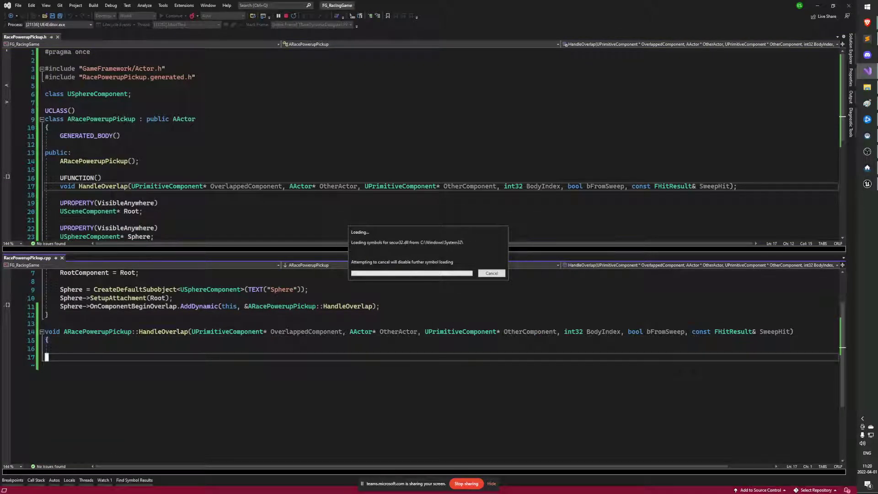
pyautogui.press('k')
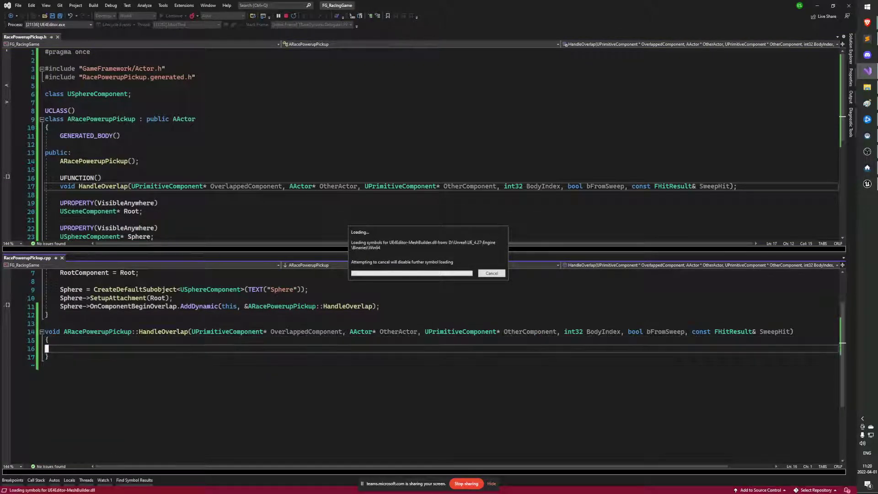
pyautogui.write('S')
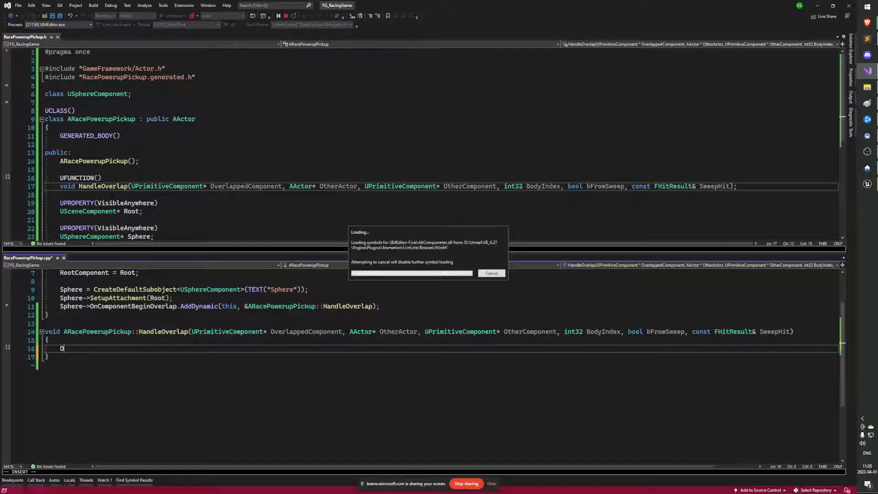
pyautogui.write('Destroy()')
pyautogui.press('Escape')
pyautogui.write(';')
pyautogui.press('Escape')
pyautogui.press('j')
pyautogui.hotkey('ctrl', 's')
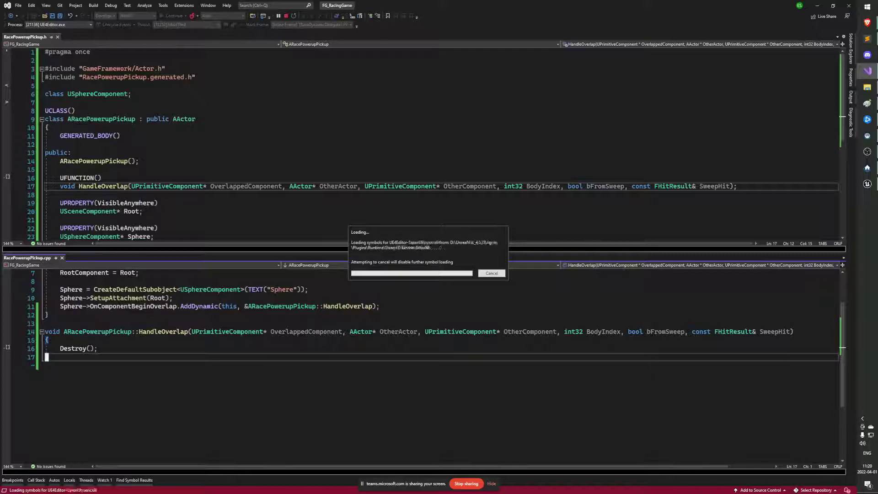
pyautogui.hotkey('alt', 'Tab')
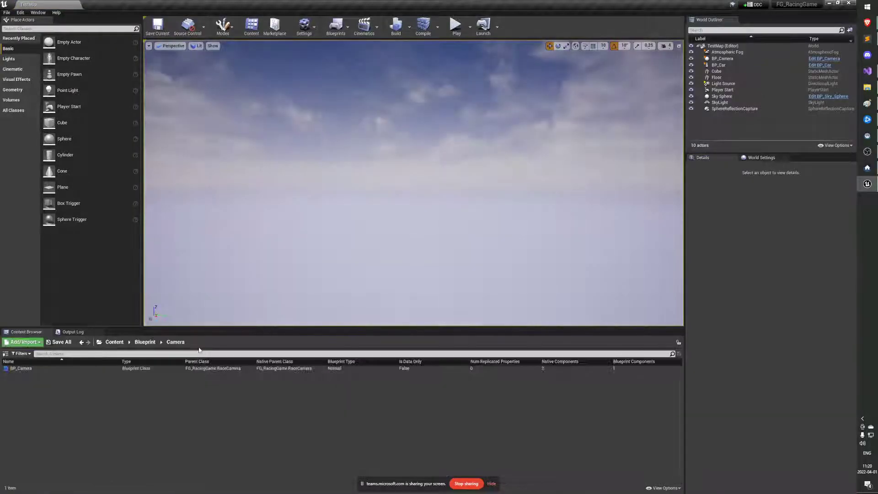
pyautogui.hotkey('alt', 'Tab')
# Step: Rebuild the project in Visual Studio with the Destroy() change
pyautogui.press('k')
pyautogui.press('k')
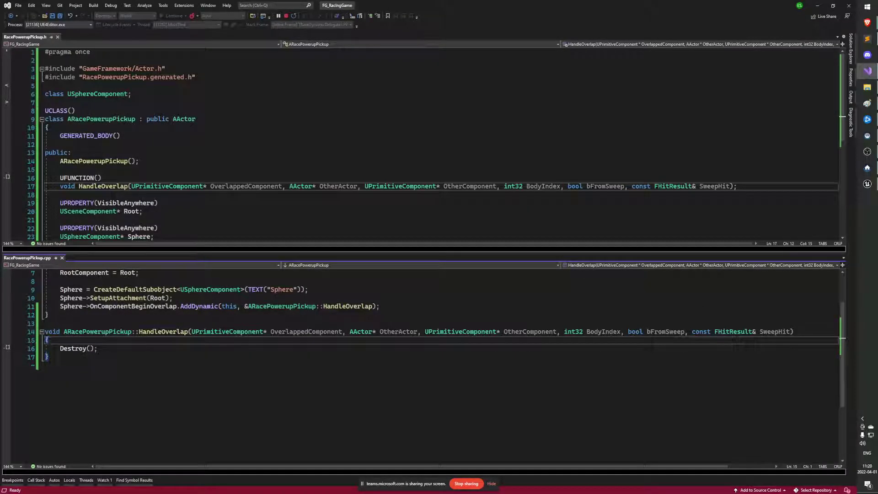
pyautogui.press('k')
pyautogui.press('k')
pyautogui.hotkey('ctrl', 'shift', 'b')
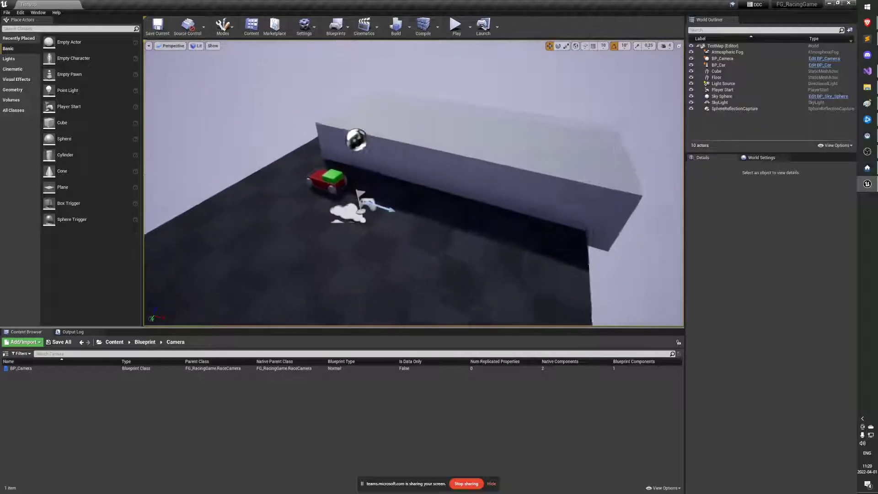
# Step: Place a BP_PowerupPickup from the Powerup folder on the floor near the car
pyautogui.click(145, 342)
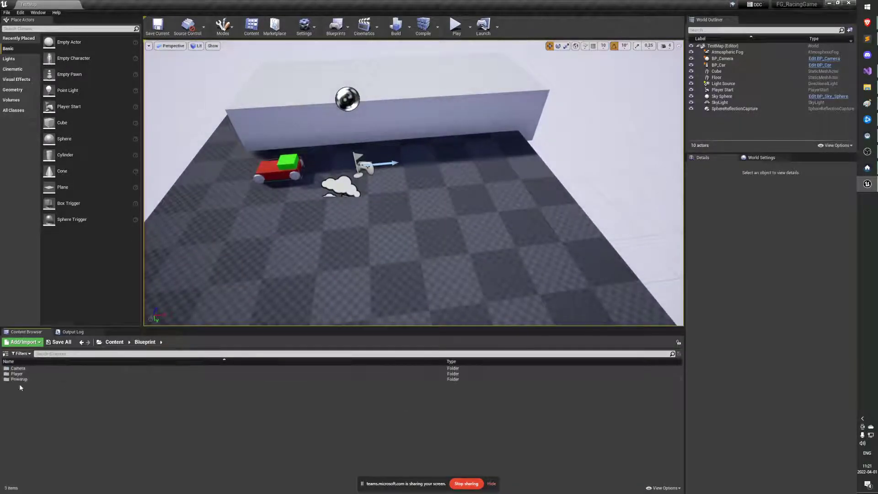
pyautogui.doubleClick(19, 379)
pyautogui.moveTo(37, 368); pyautogui.dragTo(454, 204)
pyautogui.press('f')
pyautogui.scroll(-5, 456, 43)
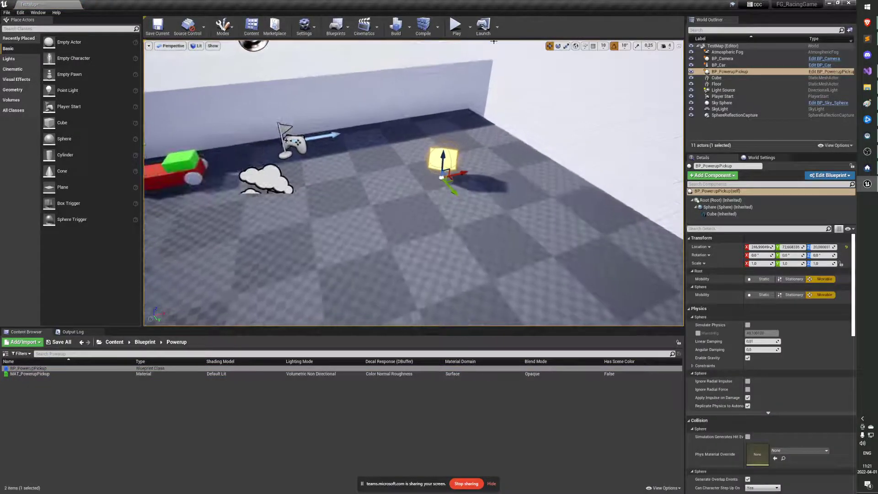
# Step: Play the level twice, steering the car into the yellow powerup each time
pyautogui.click(456, 26)
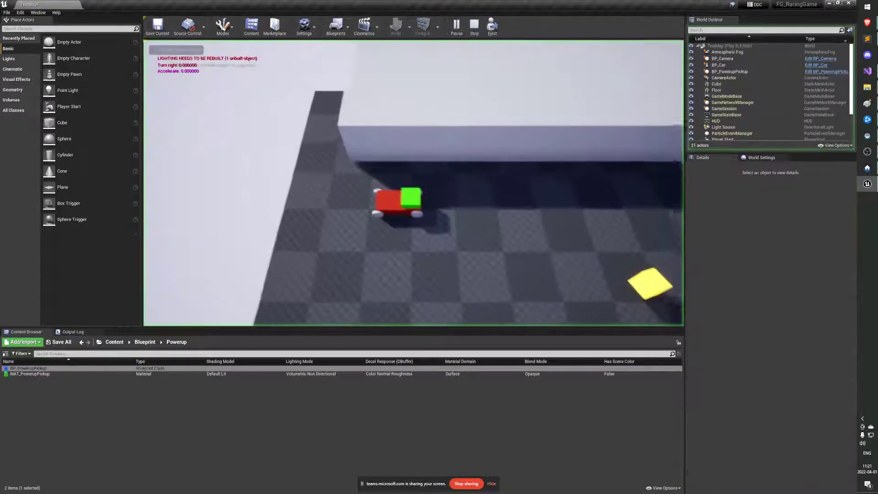
pyautogui.press('w')
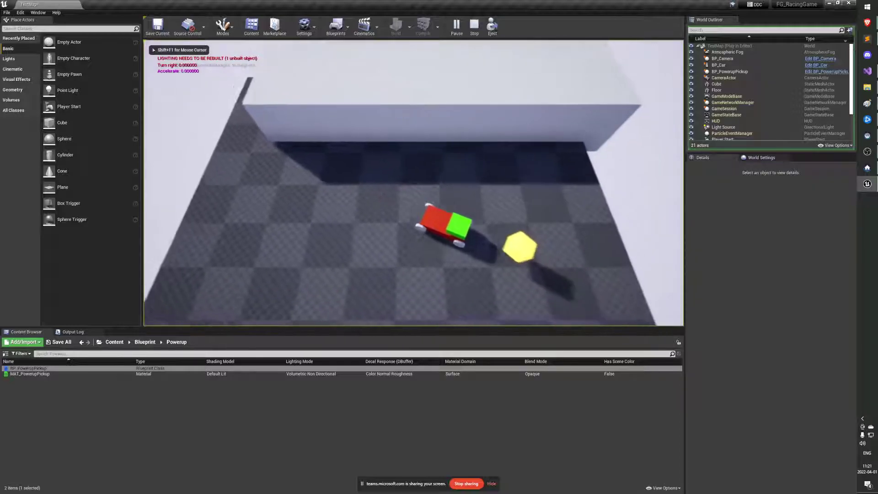
pyautogui.press('d')
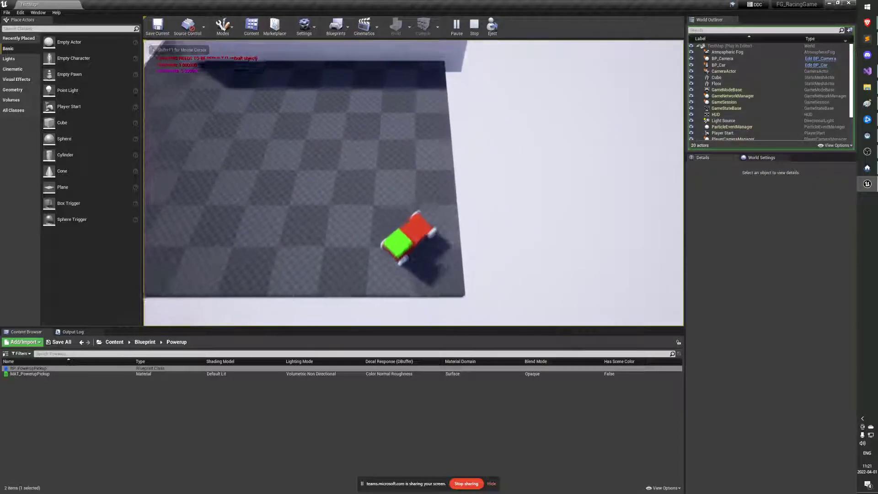
pyautogui.press('Escape')
pyautogui.hotkey('alt', 'p')
pyautogui.press('w')
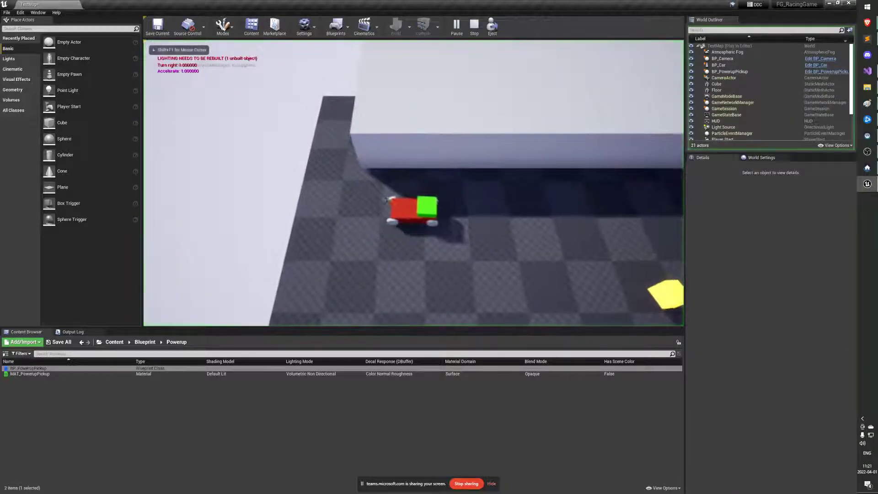
pyautogui.press('d')
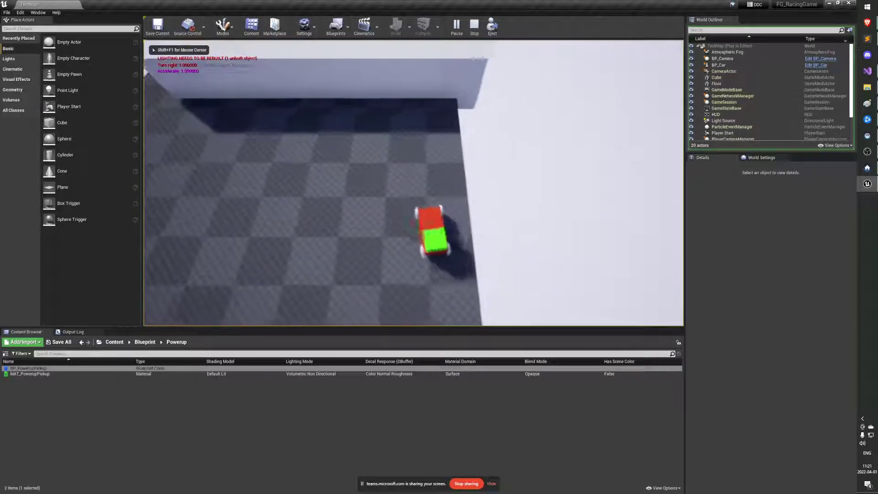
pyautogui.press('Escape')
# Step: Replay the level to drive into the powerup, then return to Visual Studio
pyautogui.hotkey('alt', 'p')
pyautogui.press('w')
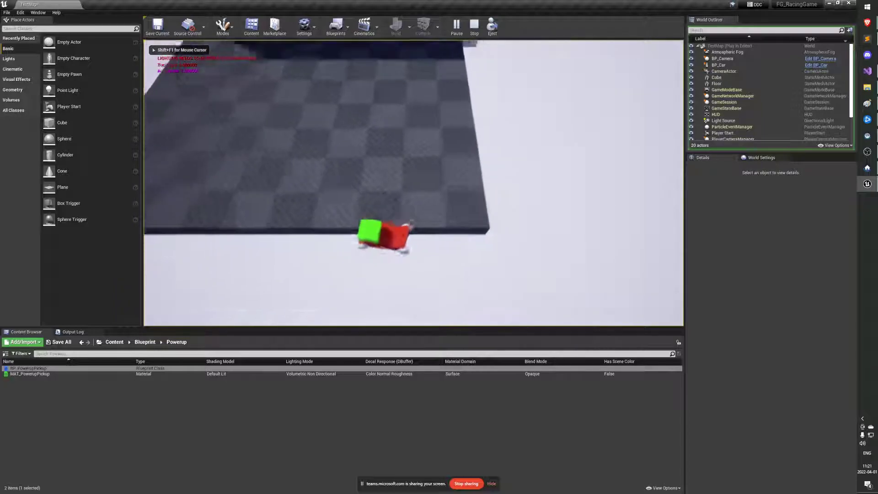
pyautogui.press('Escape')
pyautogui.click(456, 27)
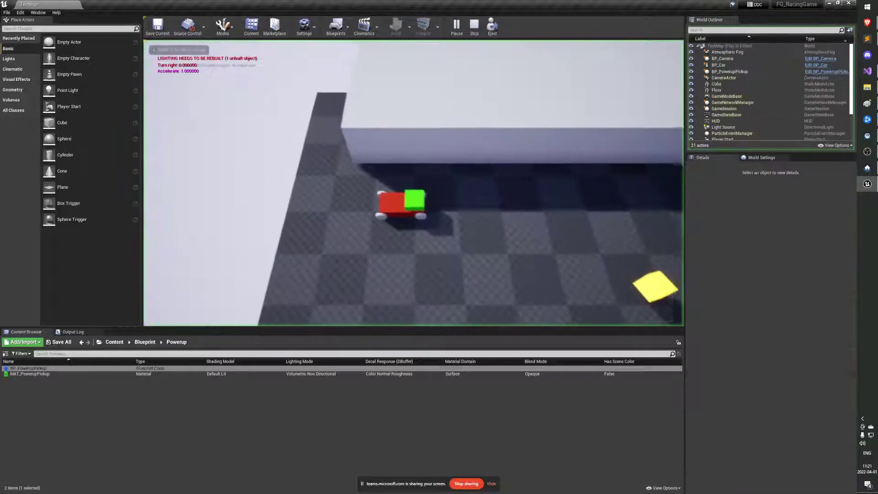
pyautogui.press('d')
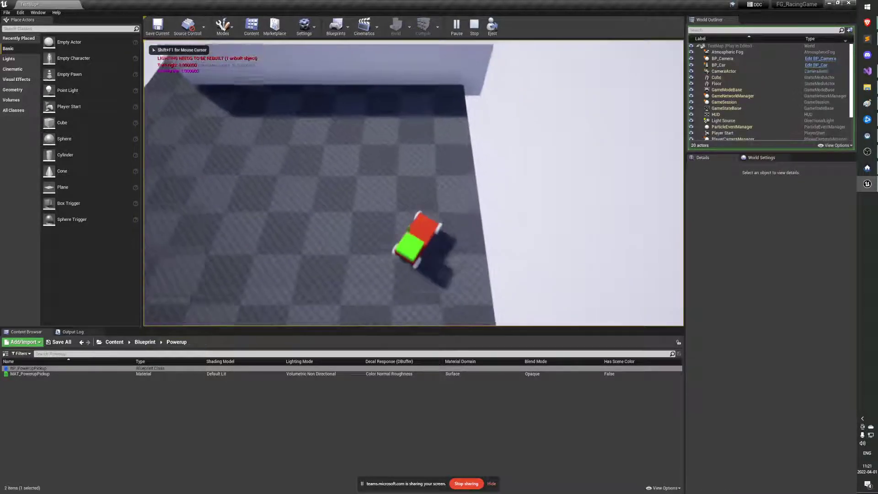
pyautogui.press('Escape')
pyautogui.hotkey('alt', 'Tab')
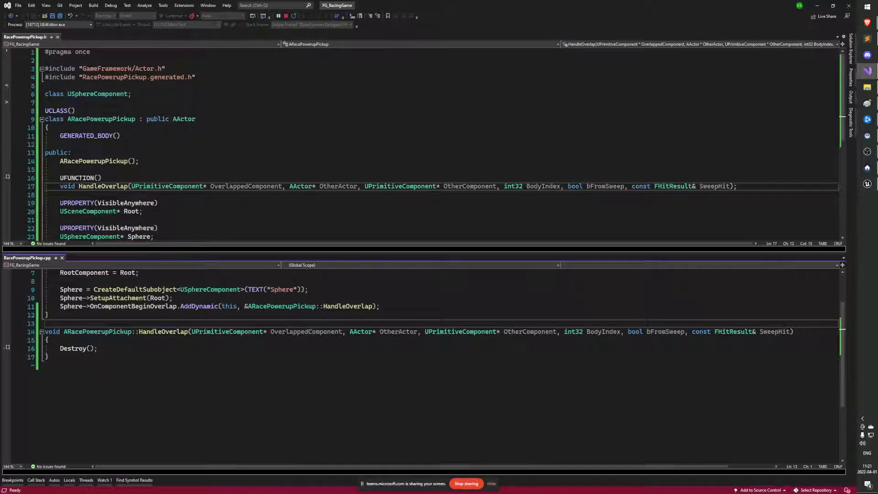
pyautogui.click(93, 348)
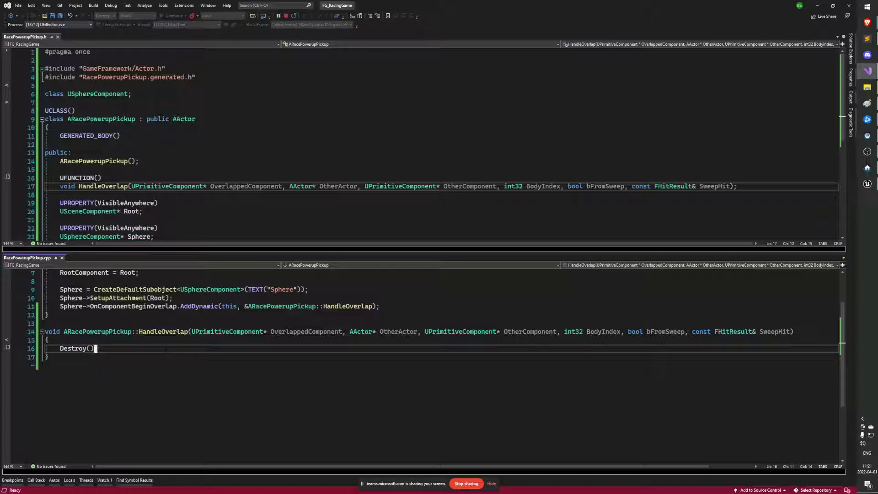
pyautogui.scroll(1, 421, 339)
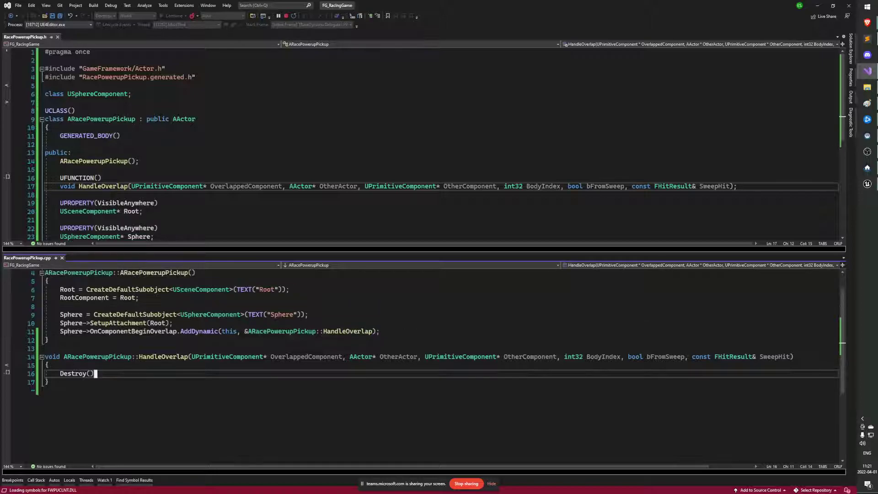
pyautogui.scroll(-1, 421, 338)
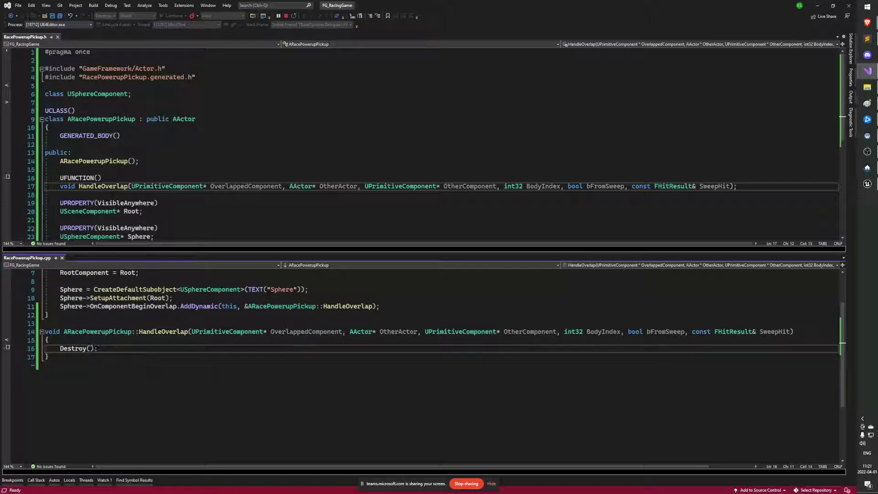
pyautogui.scroll(1, 420, 338)
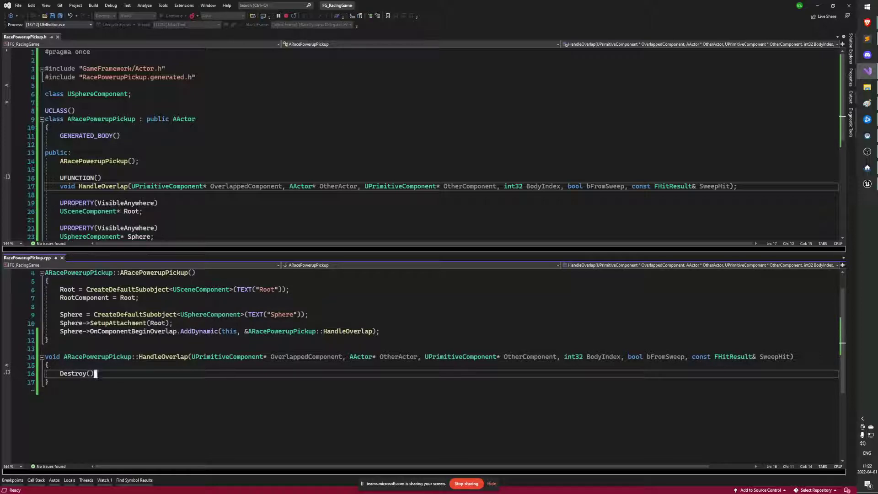
pyautogui.moveTo(877, 56); pyautogui.dragTo(175, 58)
pyautogui.doubleClick(175, 58)
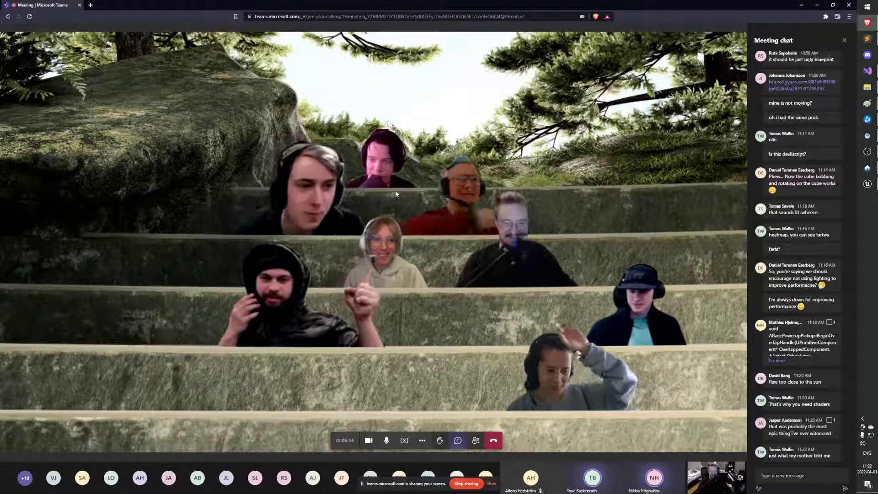
pyautogui.moveTo(403, 16); pyautogui.dragTo(385, 6)
pyautogui.hotkey('ctrl', 'a')
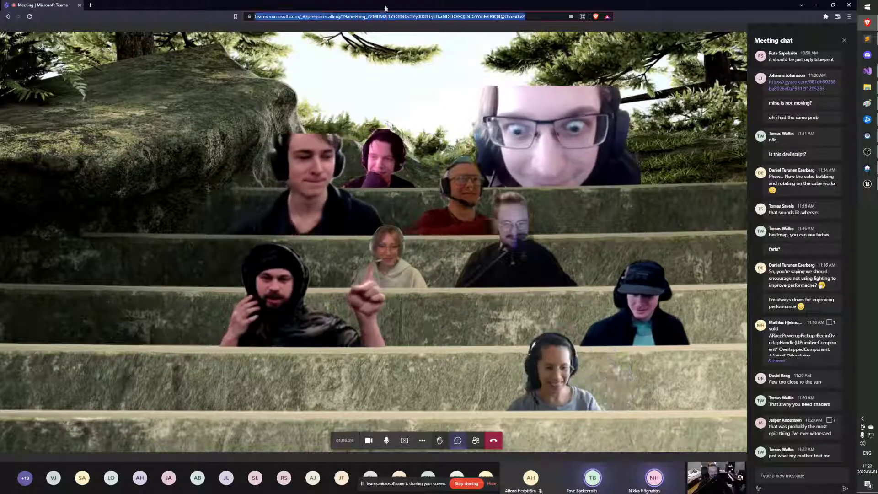
pyautogui.hotkey('alt', 'Tab')
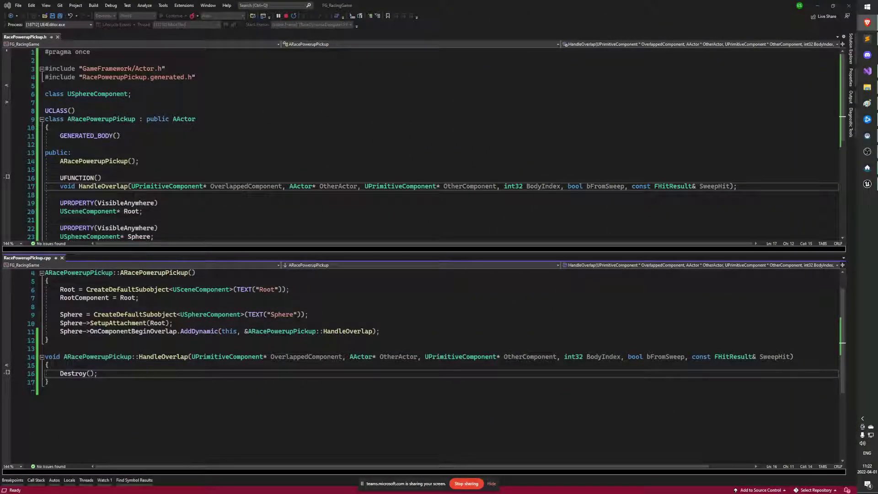
# Step: Save the edited RacePowerupPickup source files and go back to Unreal
pyautogui.click(131, 211)
pyautogui.click(158, 323)
pyautogui.click(306, 314)
pyautogui.hotkey('ctrl', 's')
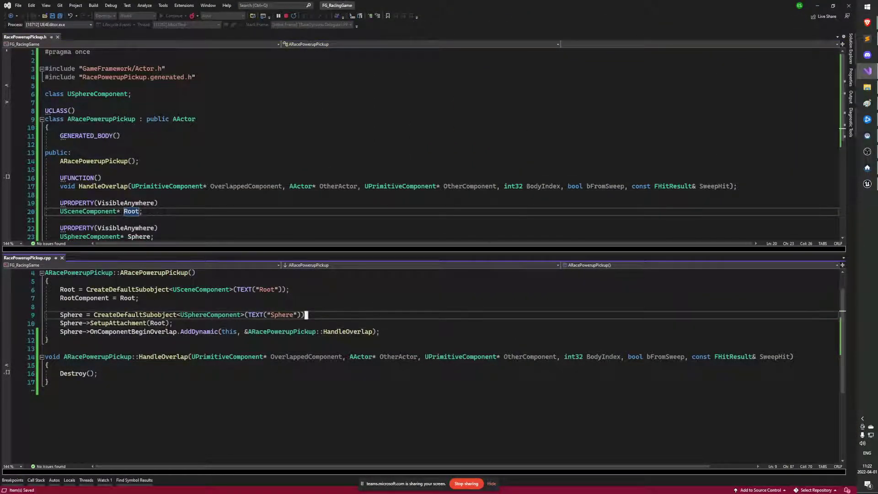
pyautogui.hotkey('alt', 'Tab')
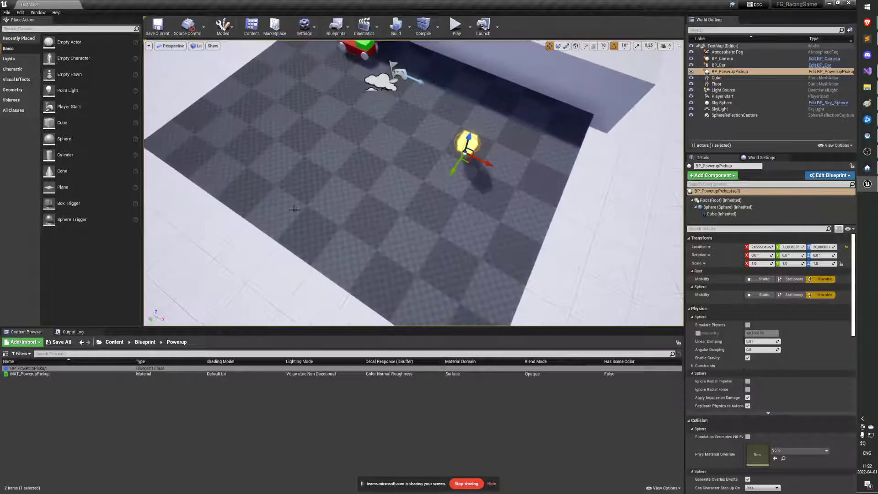
# Step: Fly the view to the pickup and drop a new Cube2 from Place Actors onto it
pyautogui.moveTo(411, 206); pyautogui.dragTo(435, 210, button='right')
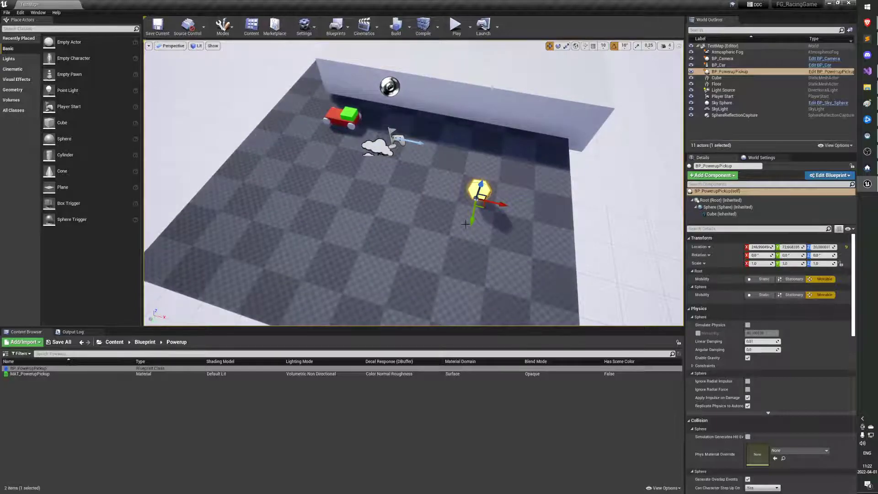
pyautogui.scroll(1, 455, 219)
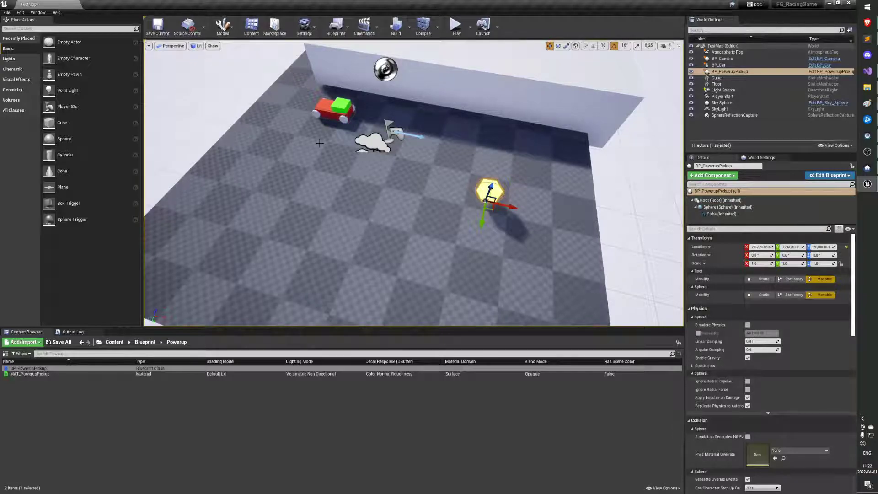
pyautogui.moveTo(489, 172); pyautogui.dragTo(515, 183, button='right')
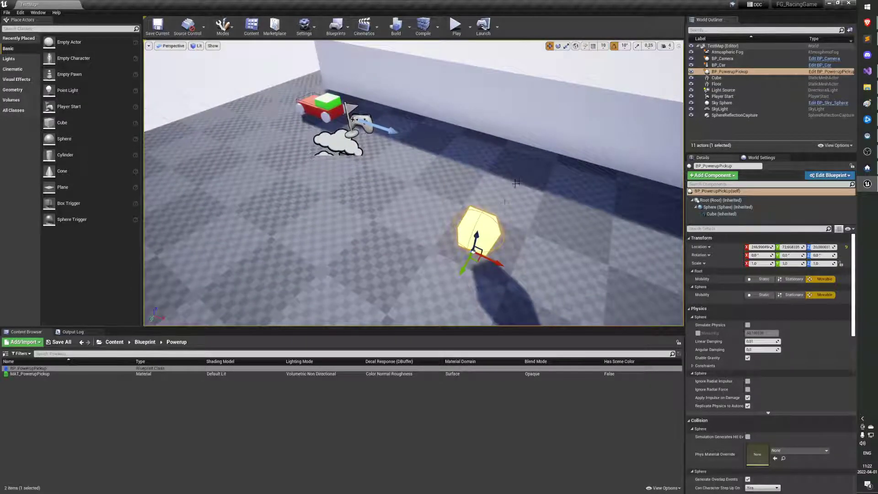
pyautogui.press('f')
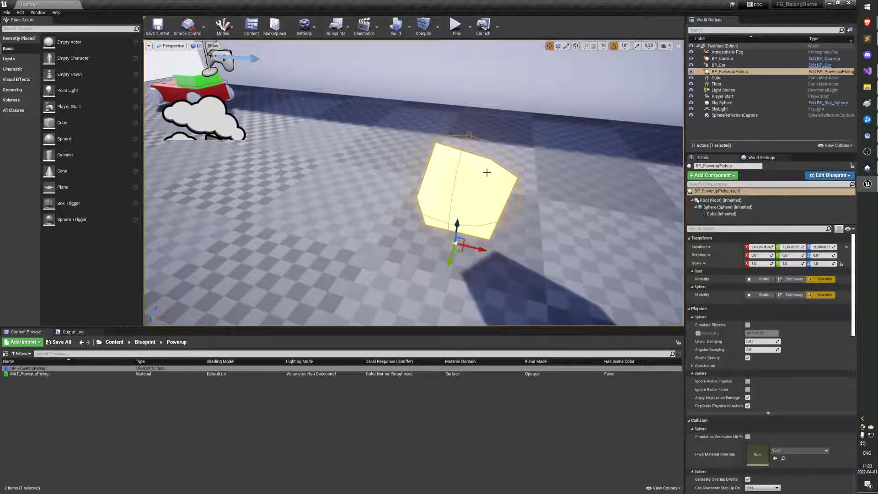
pyautogui.scroll(-5, 451, 171)
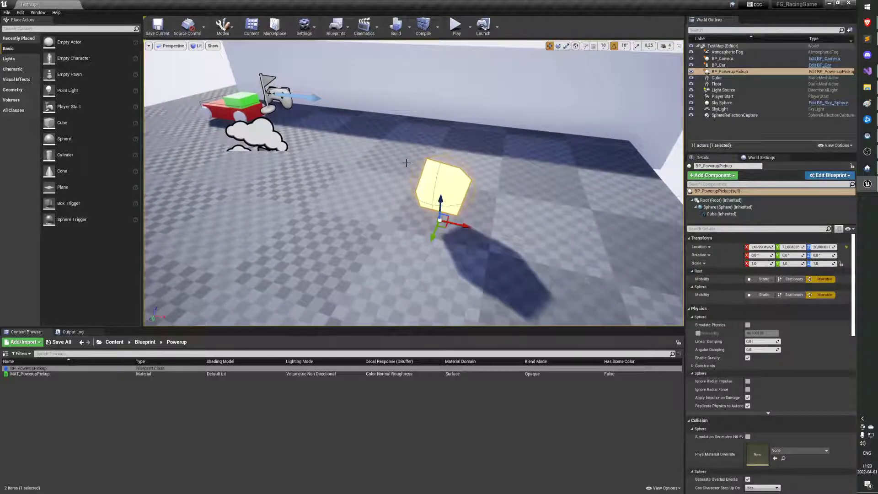
pyautogui.moveTo(406, 162); pyautogui.dragTo(439, 150, button='right')
pyautogui.moveTo(77, 122); pyautogui.dragTo(415, 55)
# Step: Enable Simulate Physics and Generate Overlap Events on Cube2 and tilt it about 10 degrees
pyautogui.press('f')
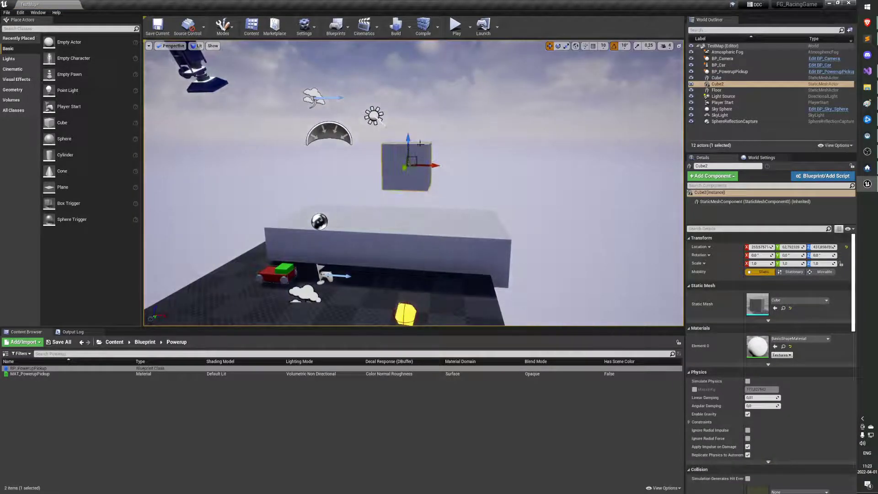
pyautogui.moveTo(420, 144); pyautogui.dragTo(409, 178, button='right')
pyautogui.scroll(-5, 819, 329)
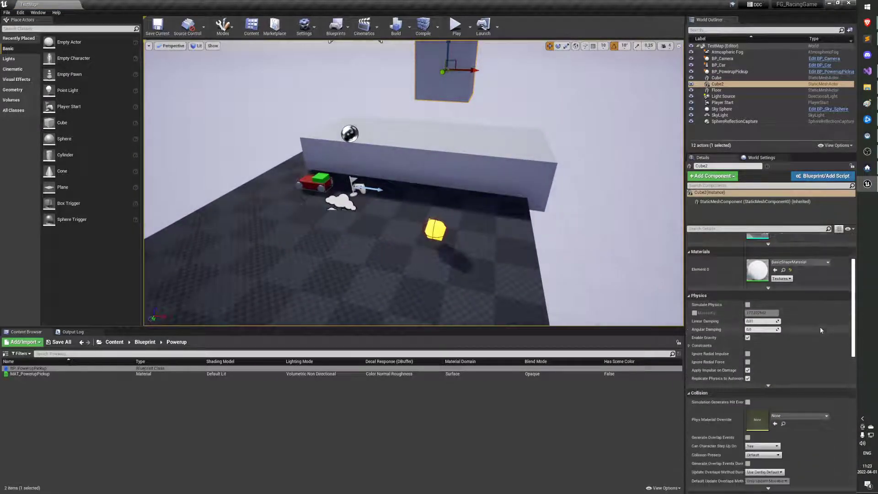
pyautogui.click(747, 294)
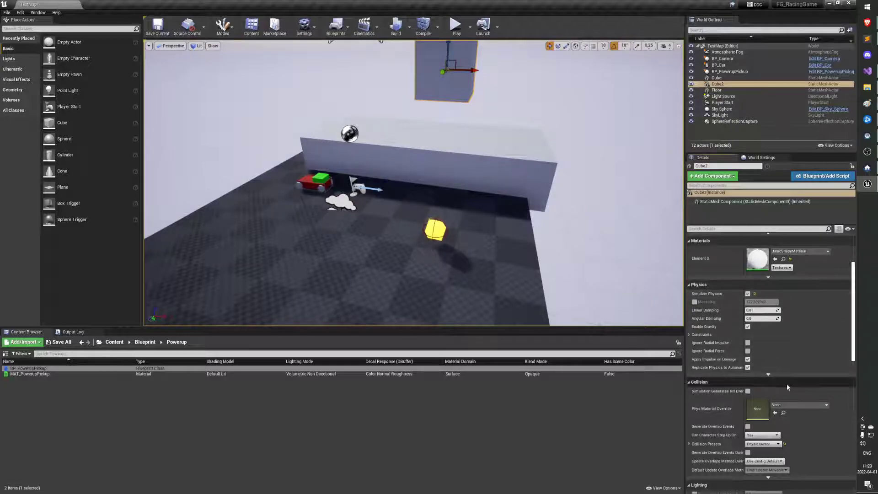
pyautogui.click(748, 426)
pyautogui.scroll(-3, 411, 183)
pyautogui.press('e')
pyautogui.moveTo(453, 126); pyautogui.dragTo(436, 162)
# Step: Test the level in Play and Simulate modes to watch Cube2 fall
pyautogui.click(456, 25)
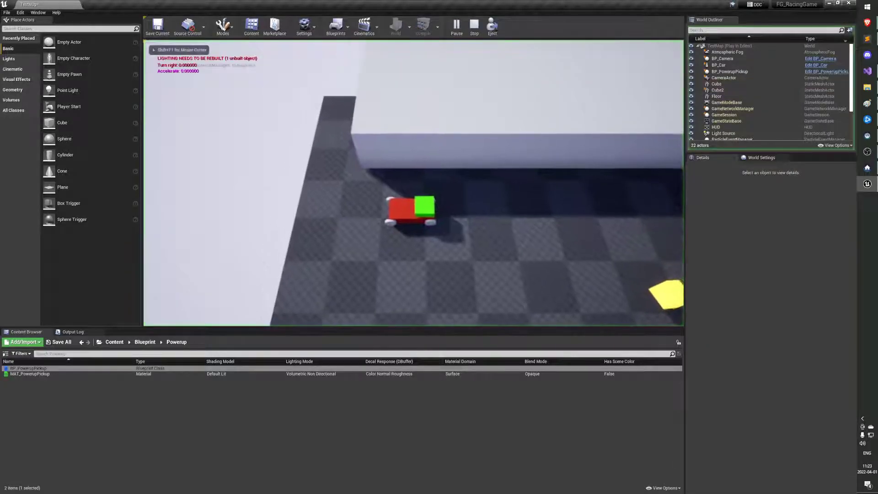
pyautogui.press('Escape')
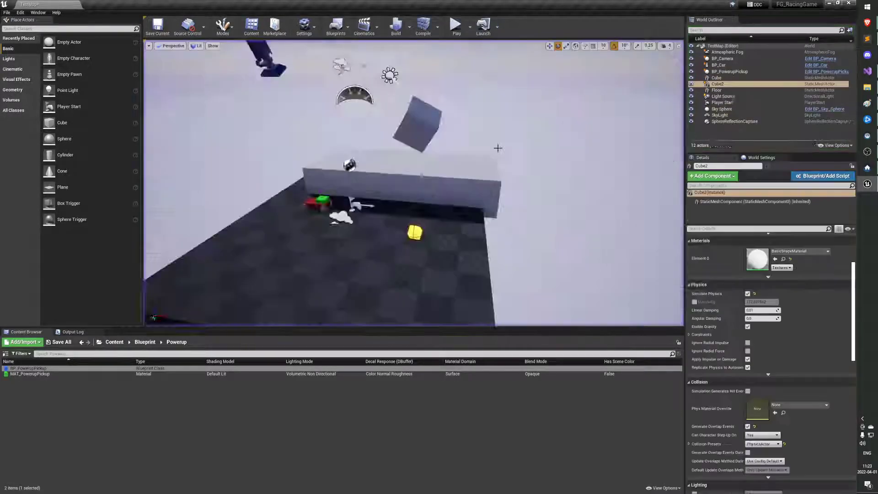
pyautogui.moveTo(497, 148); pyautogui.dragTo(450, 158, button='right')
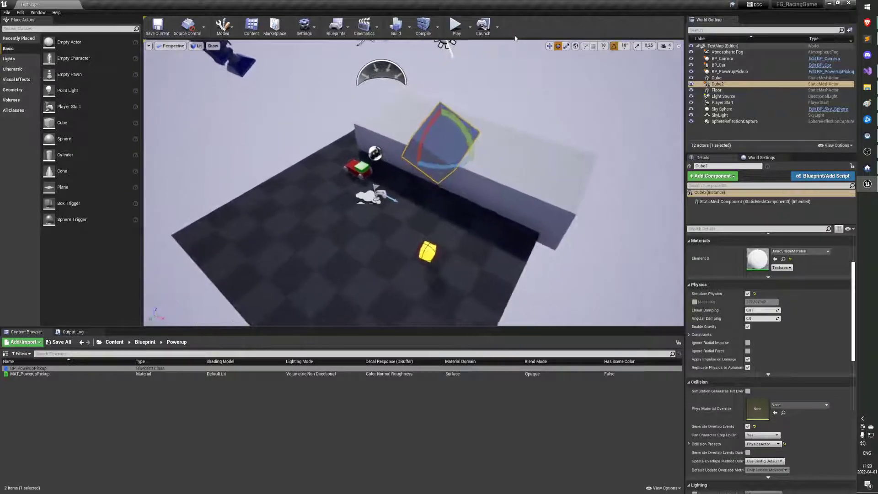
pyautogui.click(469, 28)
pyautogui.click(494, 87)
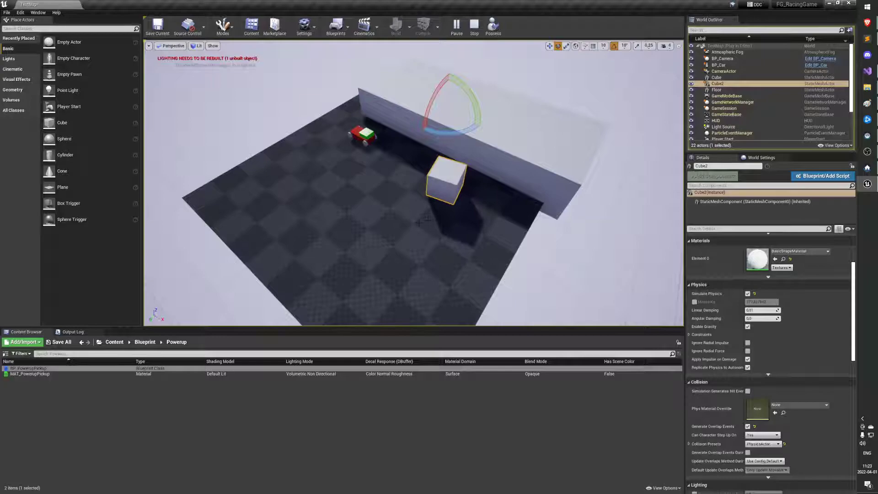
pyautogui.click(474, 26)
pyautogui.click(457, 25)
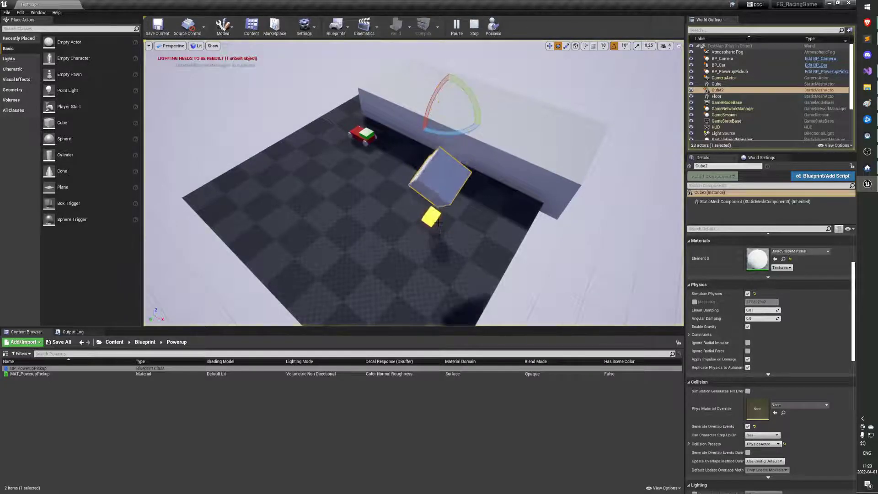
pyautogui.click(474, 25)
pyautogui.click(457, 25)
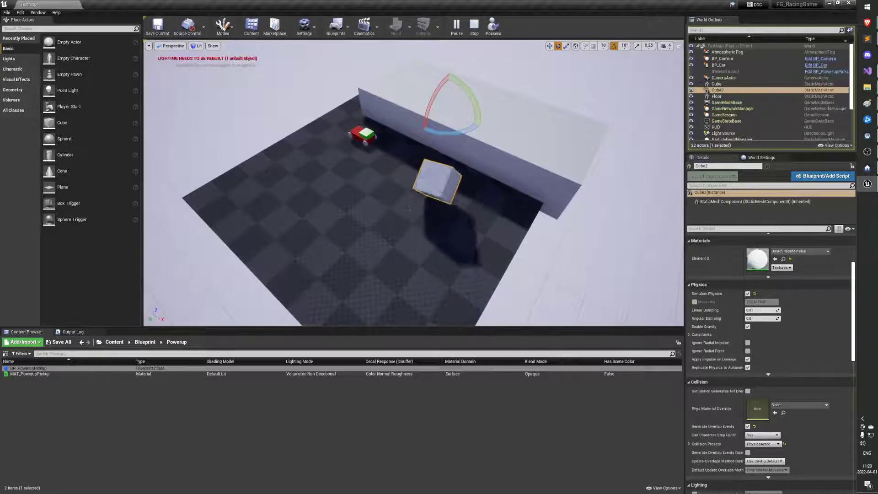
pyautogui.press('Escape')
# Step: Select Cube2, play the level once more, then switch to the pickup code in Visual Studio
pyautogui.scroll(5, 437, 221)
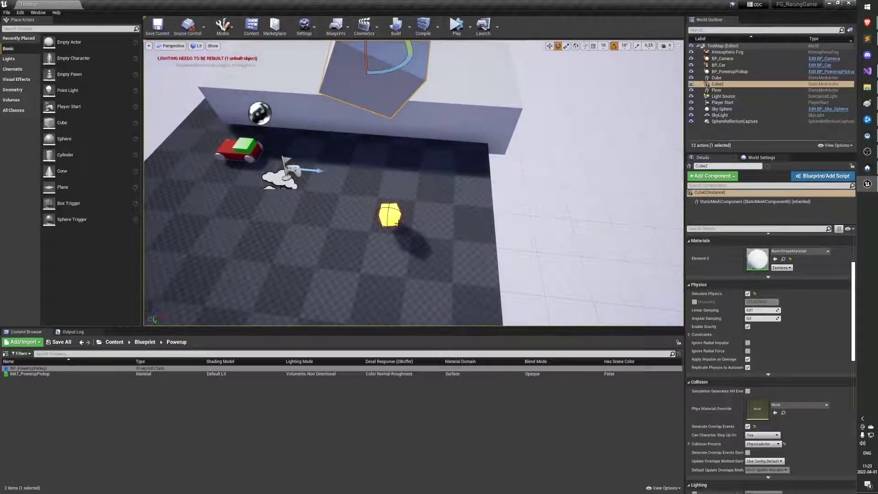
pyautogui.click(400, 218)
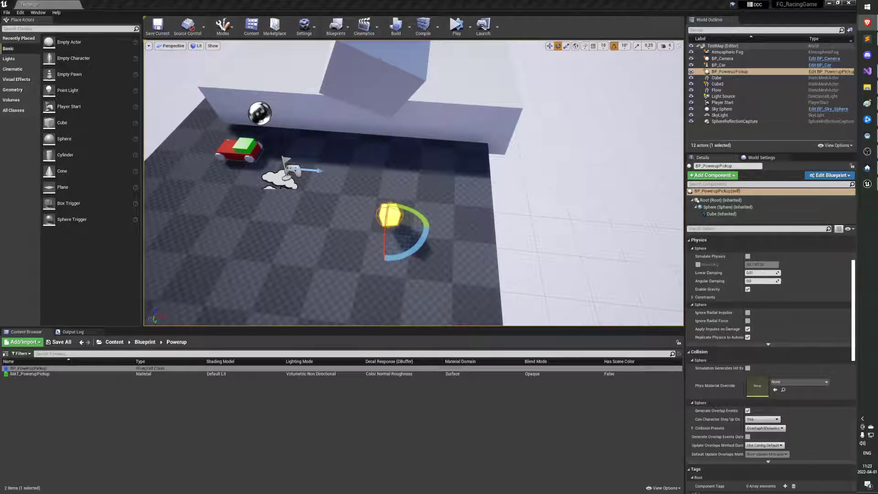
pyautogui.moveTo(403, 192); pyautogui.dragTo(402, 91, button='right')
pyautogui.click(460, 111)
pyautogui.click(456, 28)
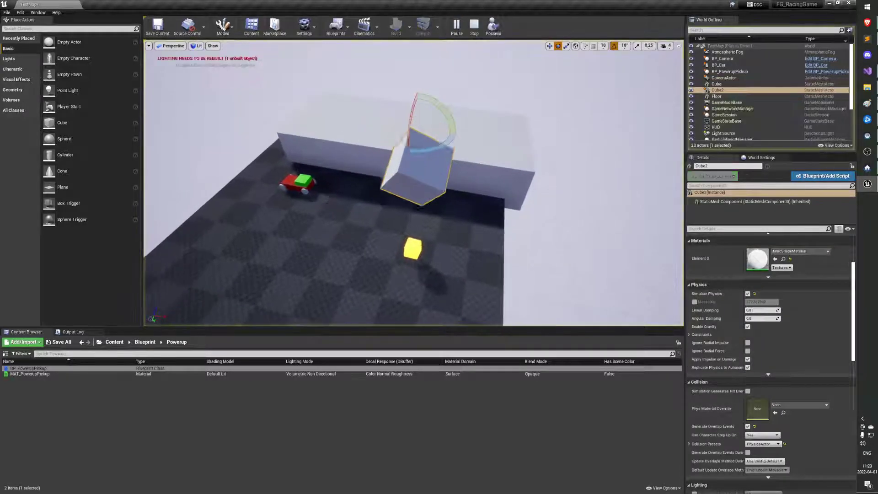
pyautogui.press('Escape')
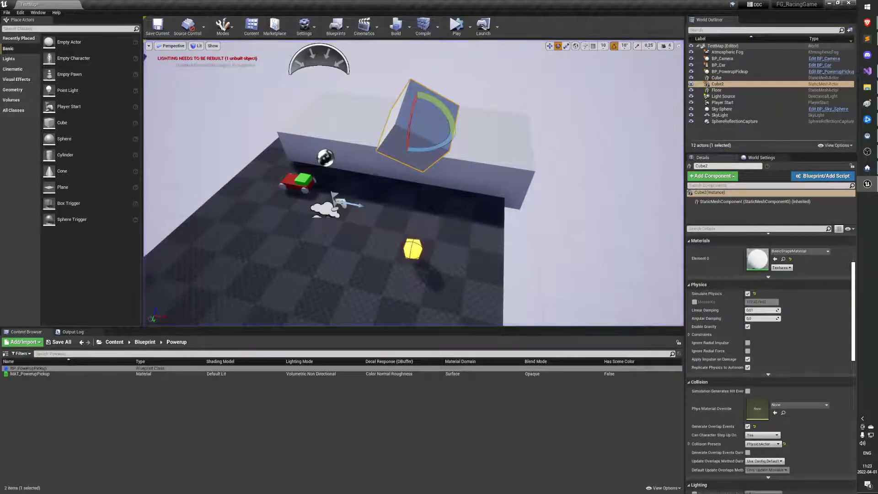
pyautogui.moveTo(418, 219); pyautogui.dragTo(418, 218, button='right')
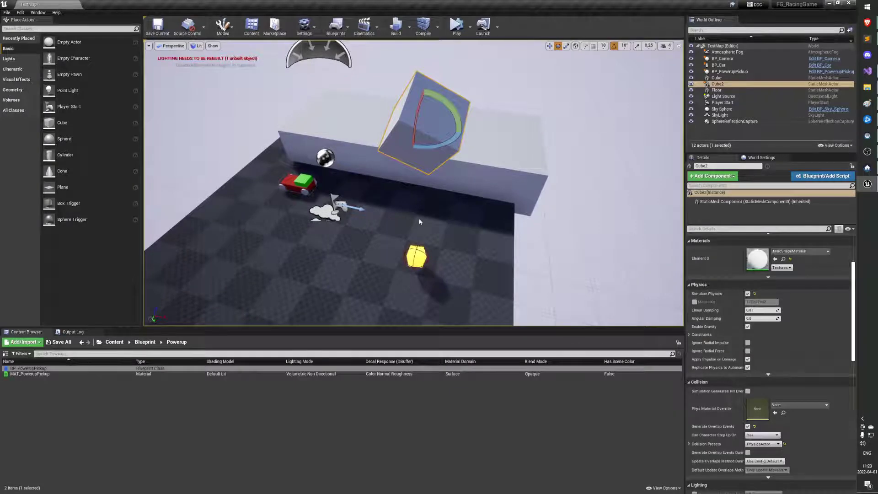
pyautogui.hotkey('alt', 'Tab')
pyautogui.press('Tab')
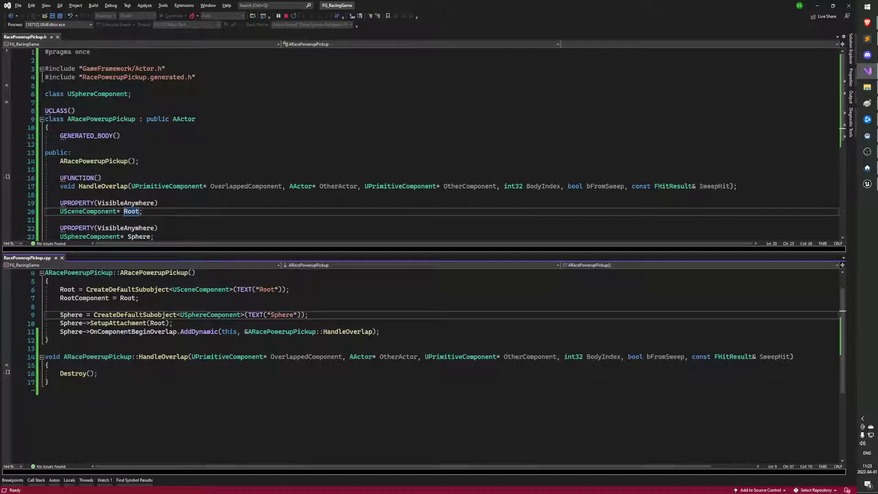
# Step: Wrap Destroy() in 'if (OtherActor->IsA<ARaceCar>())' and save RacePowerupPickup.cpp
pyautogui.click(96, 373)
pyautogui.hotkey('shift', 'o')
pyautogui.write('if (')
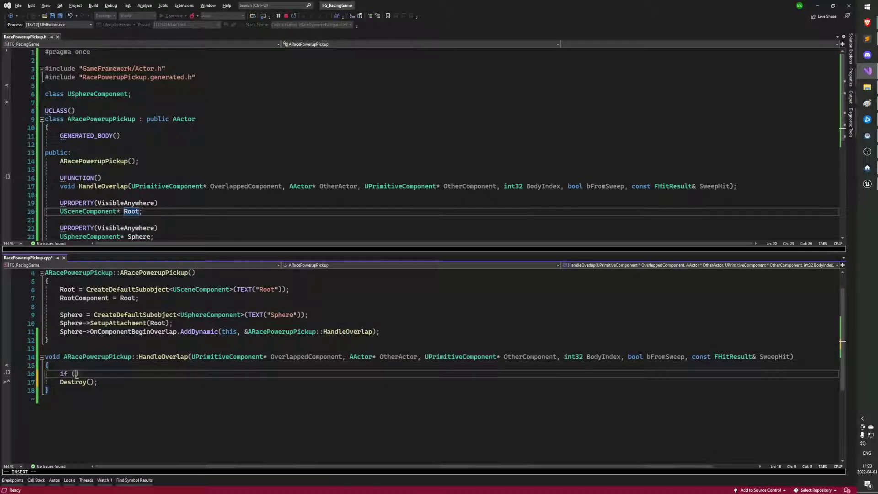
pyautogui.write('OtherActor->IsA<')
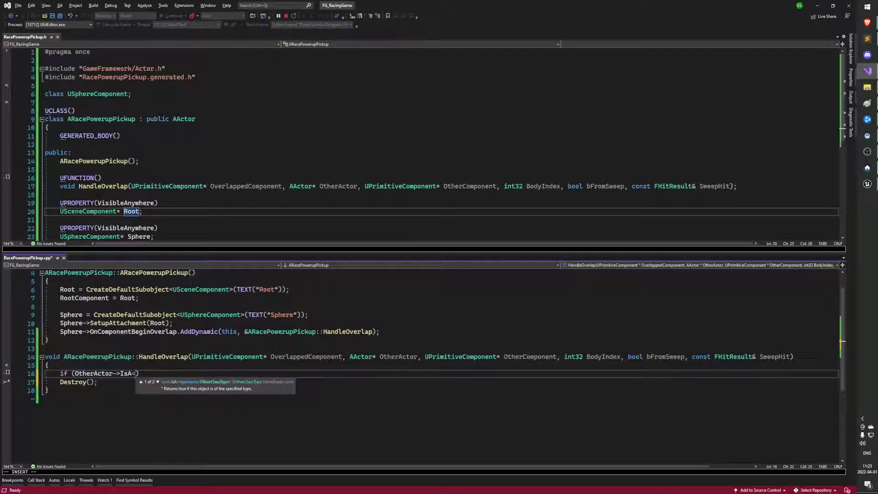
pyautogui.write('ARaceC')
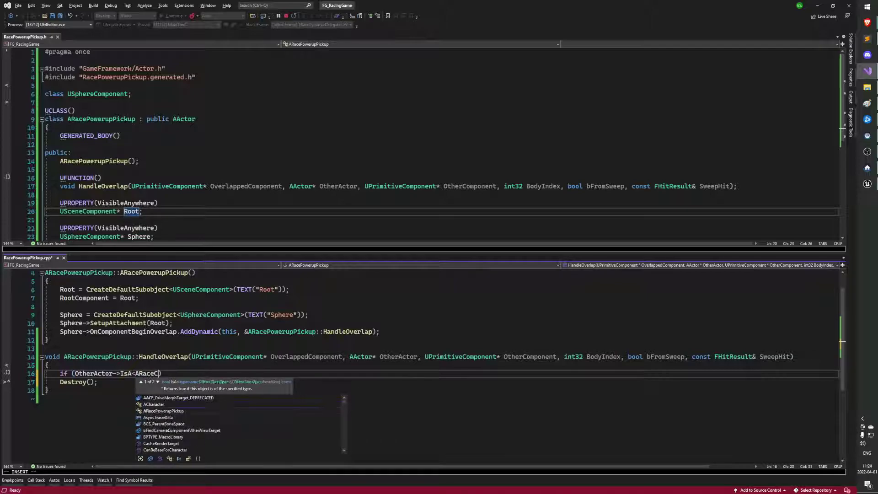
pyautogui.write('ar<')
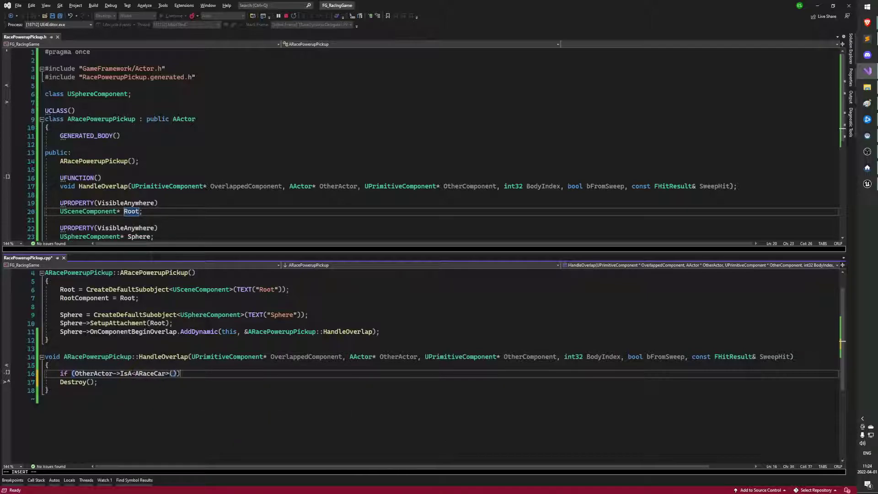
pyautogui.press('Escape')
pyautogui.press('j')
pyautogui.press('>')
pyautogui.press('>')
pyautogui.press('j')
pyautogui.hotkey('ctrl', 's')
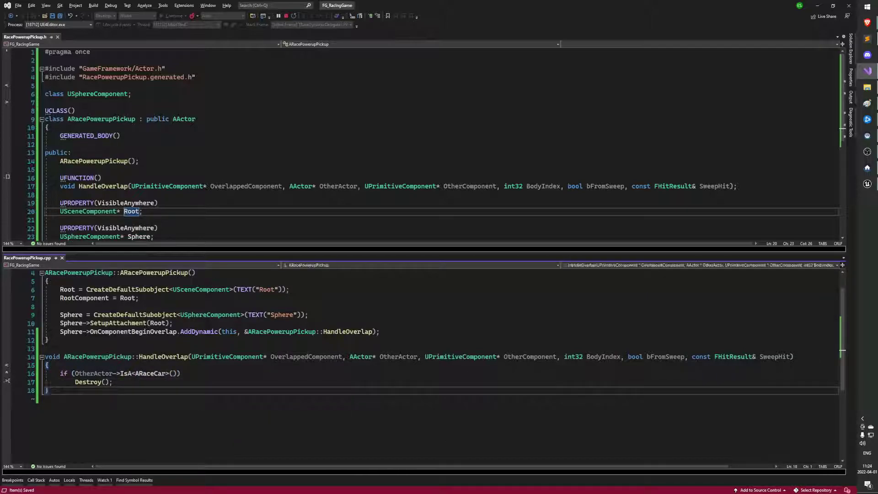
# Step: Delete the ARaceCar condition, restore Destroy()'s indentation, and return to Unreal
pyautogui.press('k')
pyautogui.press('$')
pyautogui.press('v')
pyautogui.press('k')
pyautogui.press('b')
pyautogui.press('b')
pyautogui.press('b')
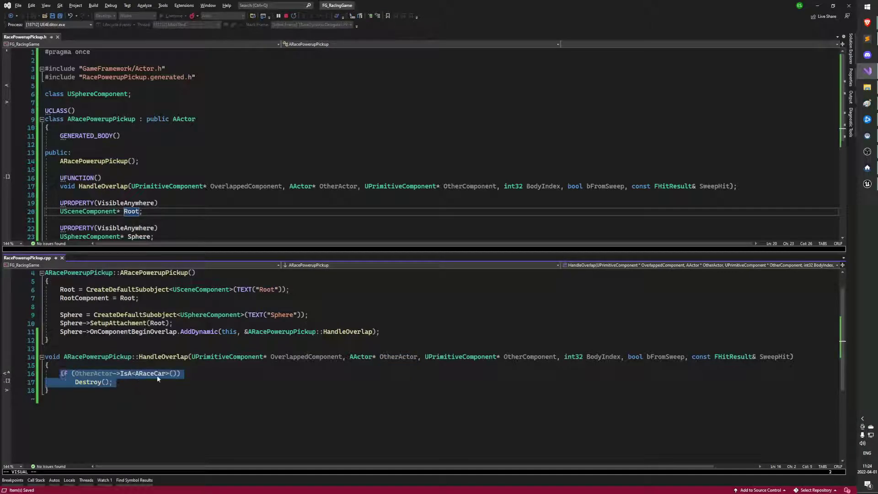
pyautogui.click(178, 374)
pyautogui.press('d')
pyautogui.press('d')
pyautogui.press('less')
pyautogui.press('less')
pyautogui.press('j')
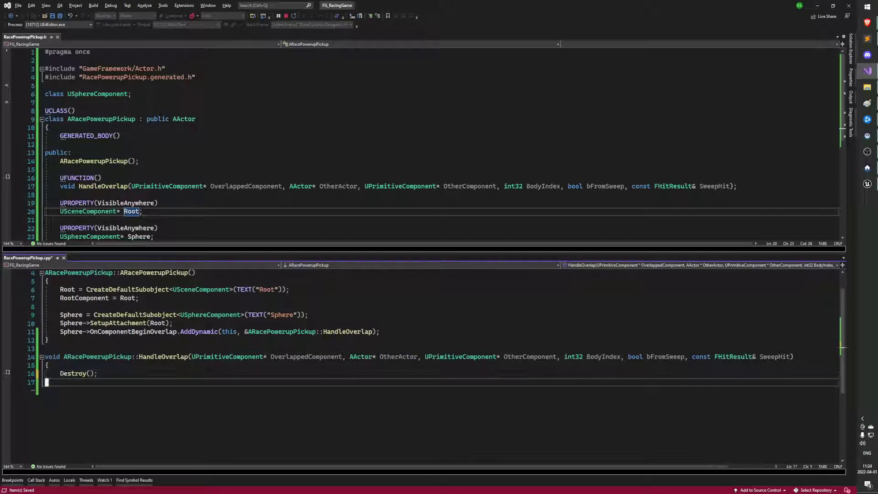
pyautogui.hotkey('alt', 'Tab')
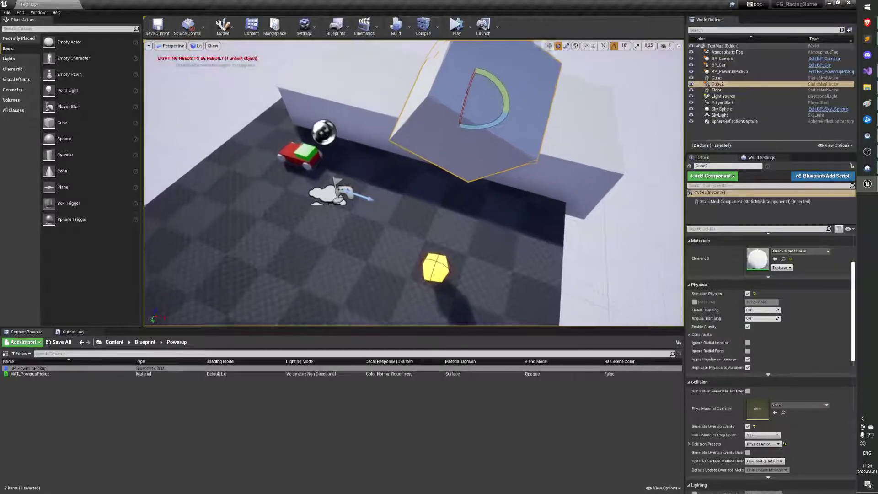
# Step: Select BP_PowerupPickup and expand its Sphere's OverlapAllDynamic collision preset details
pyautogui.click(429, 232)
pyautogui.scroll(-5, 768, 365)
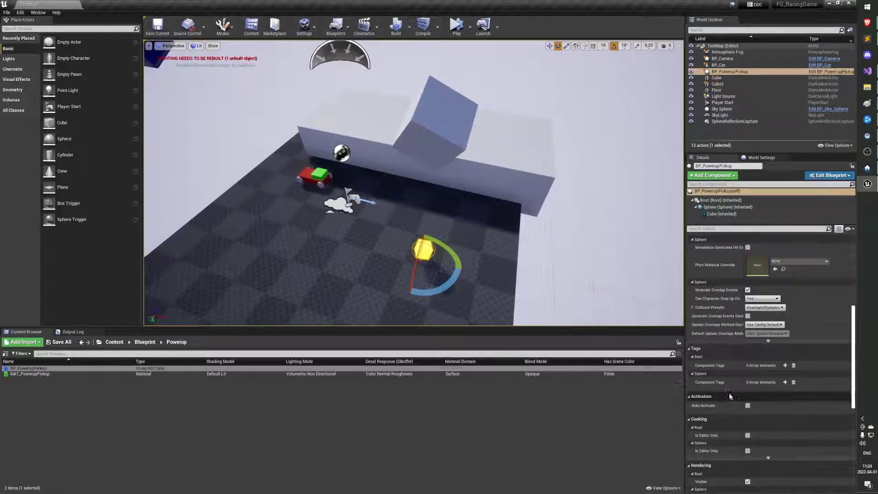
pyautogui.click(692, 307)
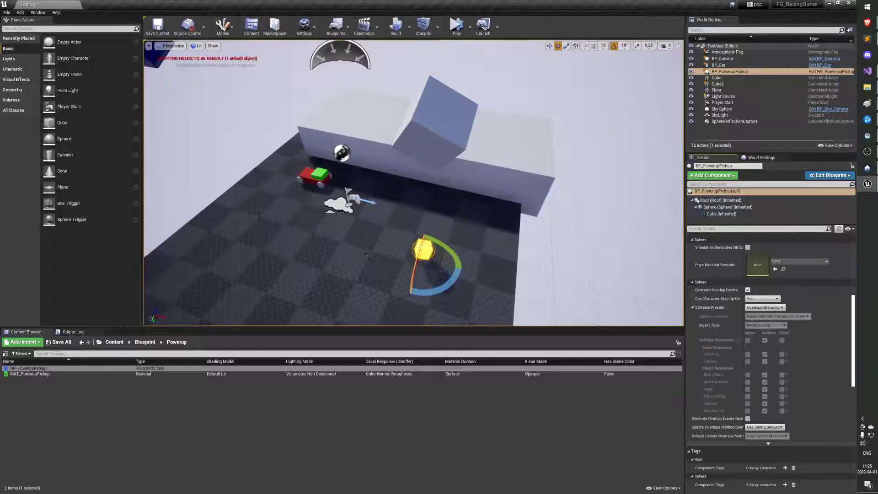
# Step: Open Project Settings to the Engine - Collision page listing object and trace channels
pyautogui.click(310, 35)
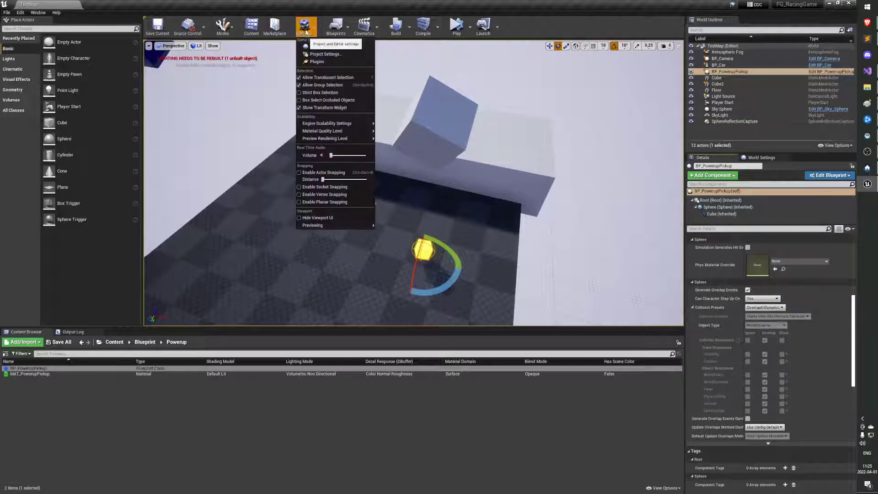
pyautogui.click(327, 64)
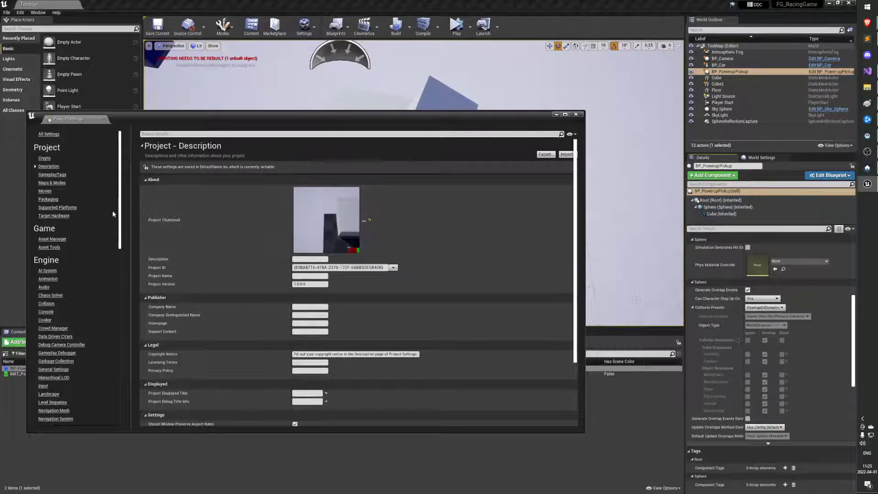
pyautogui.scroll(-2, 111, 210)
pyautogui.click(47, 273)
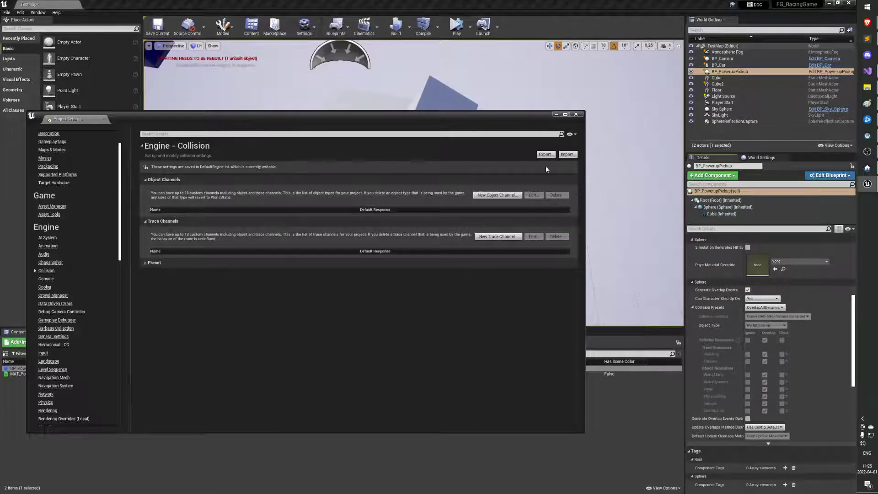
pyautogui.click(494, 198)
pyautogui.click(481, 196)
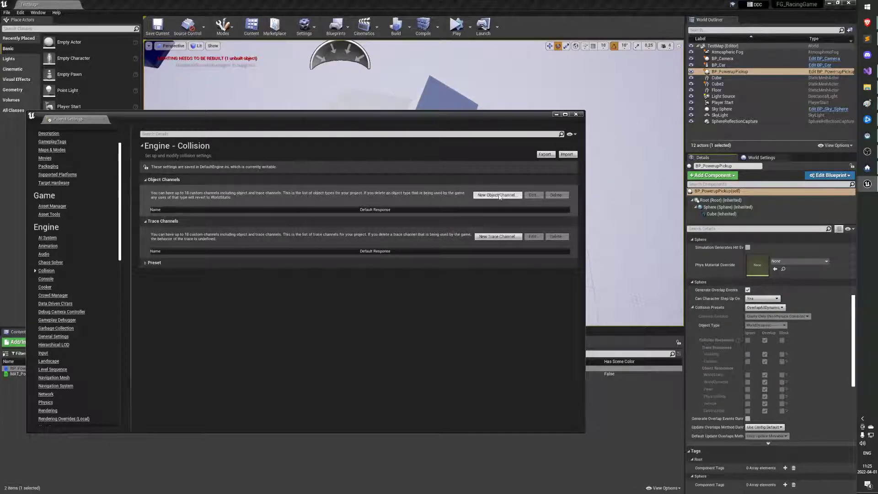
# Step: Create a new object channel named RaceCar with Default Response Block and accept it
pyautogui.click(499, 195)
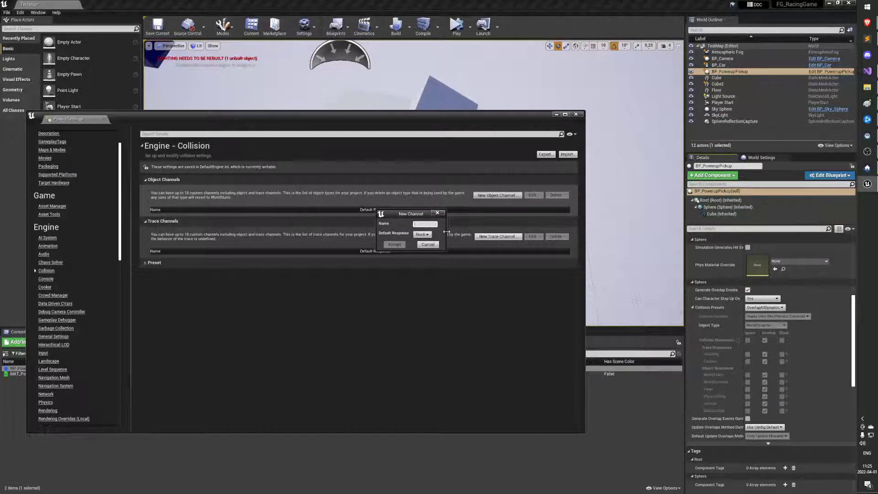
pyautogui.write('Ca')
pyautogui.press('BackSpace')
pyautogui.press('BackSpace')
pyautogui.write('Pi')
pyautogui.click(421, 235)
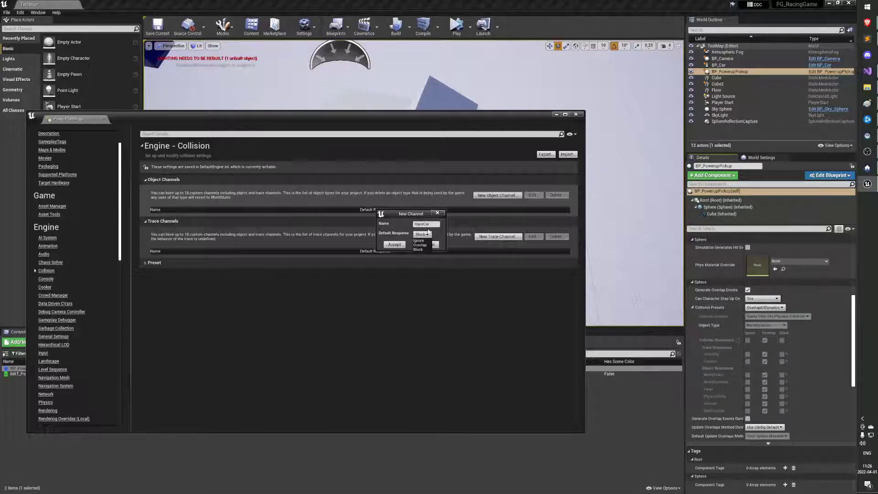
pyautogui.click(419, 249)
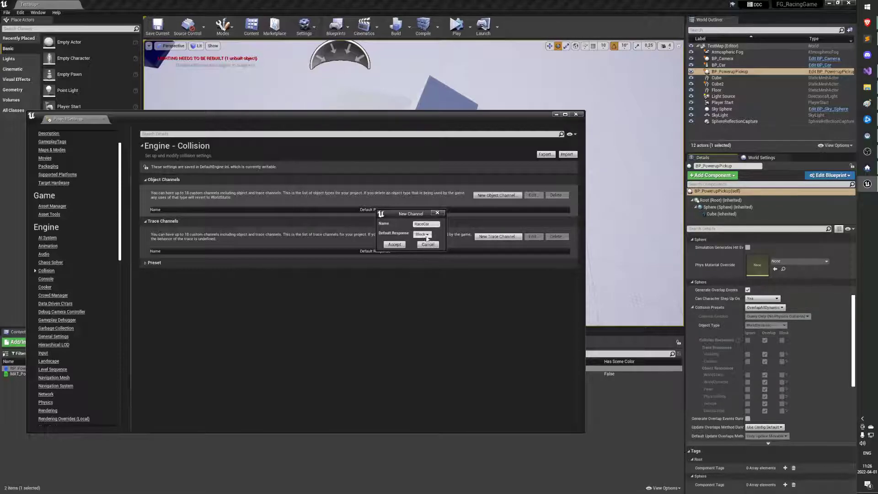
pyautogui.click(422, 236)
pyautogui.click(422, 249)
pyautogui.click(401, 247)
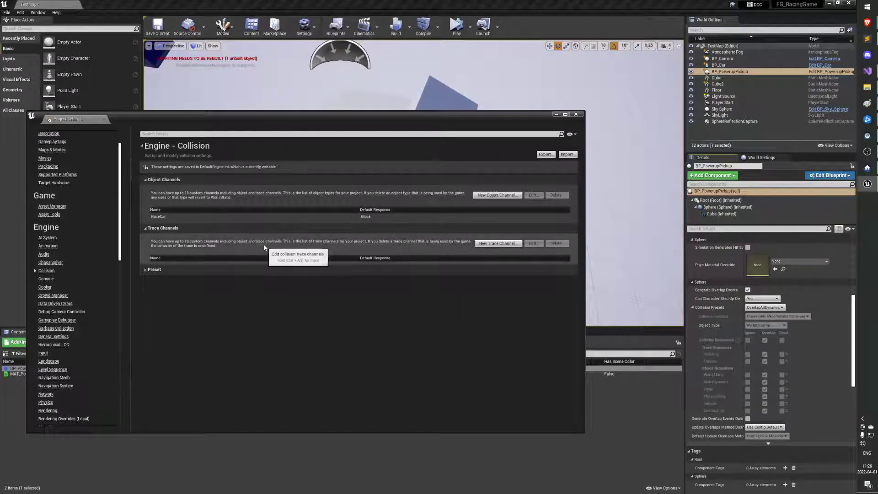
# Step: Expand the collision presets and delete the UI, Vehicle and Ragdoll presets
pyautogui.click(347, 218)
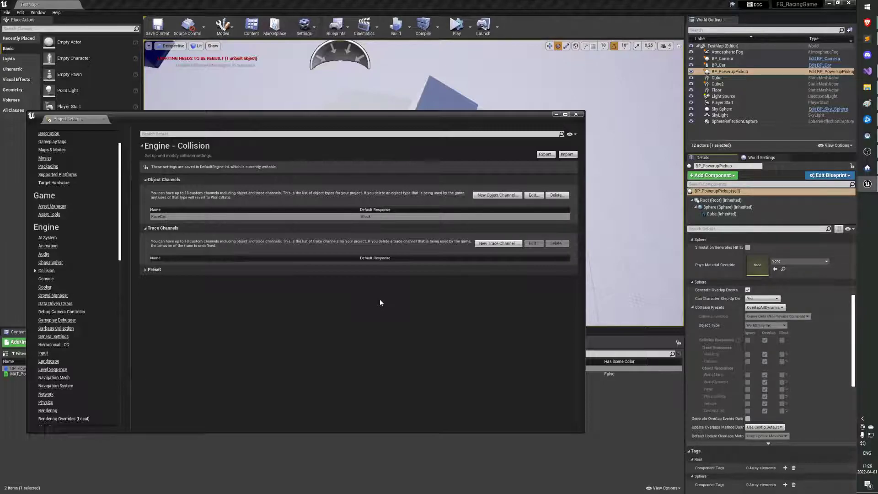
pyautogui.click(193, 270)
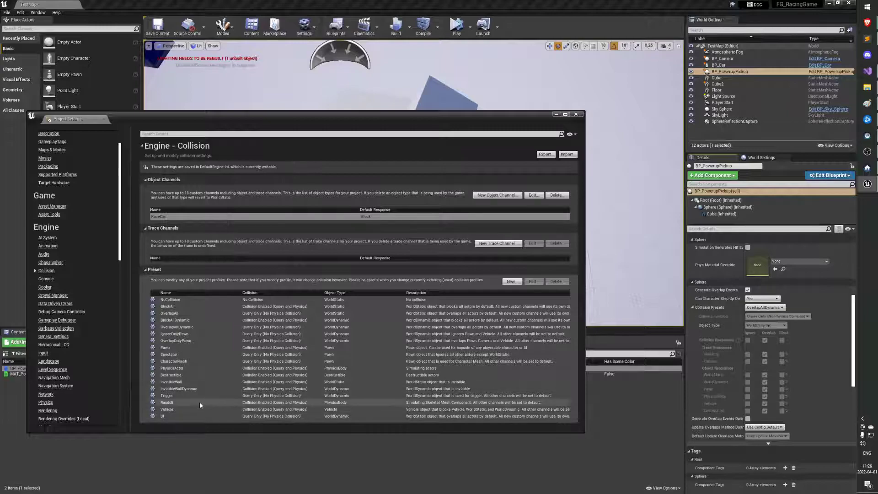
pyautogui.click(196, 415)
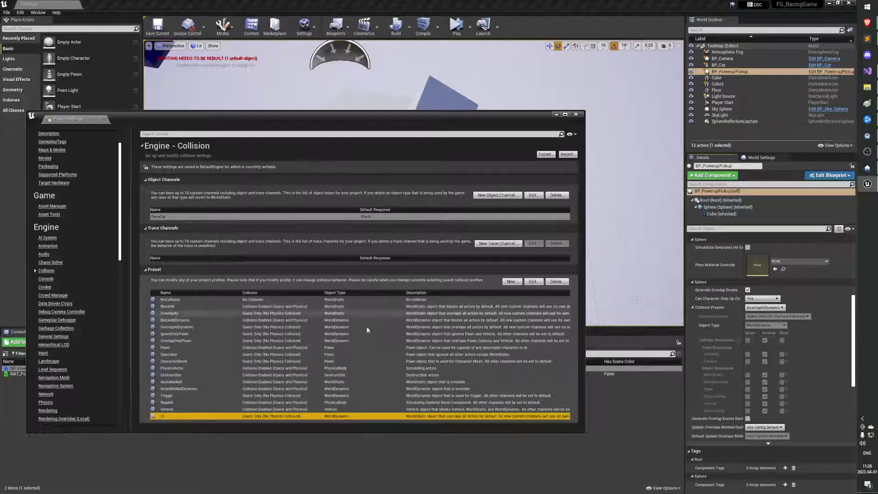
pyautogui.click(555, 281)
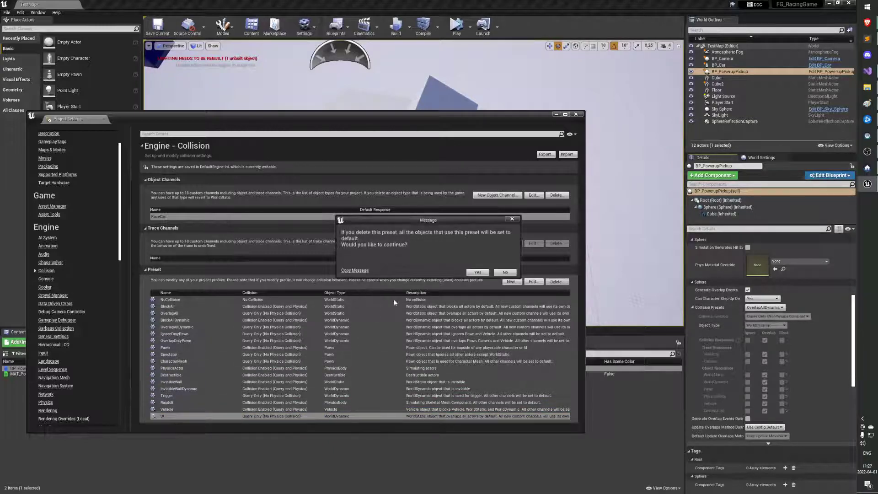
pyautogui.click(478, 272)
pyautogui.click(193, 409)
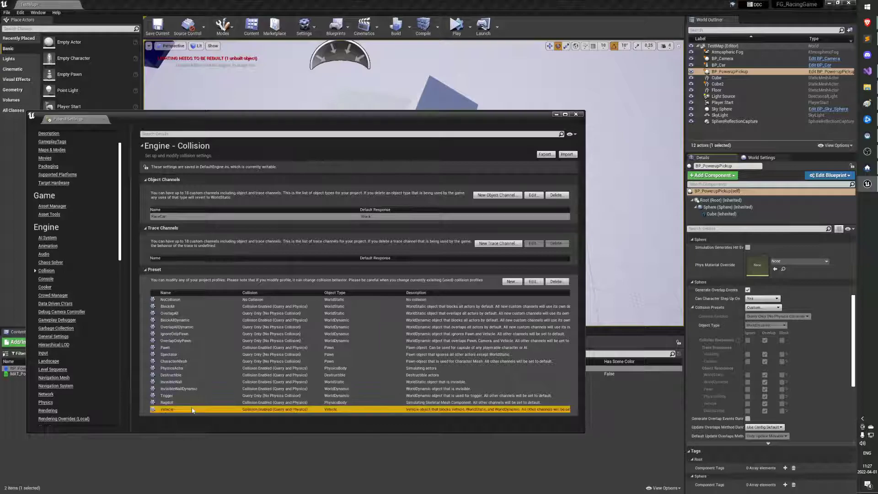
pyautogui.click(555, 282)
pyautogui.click(478, 272)
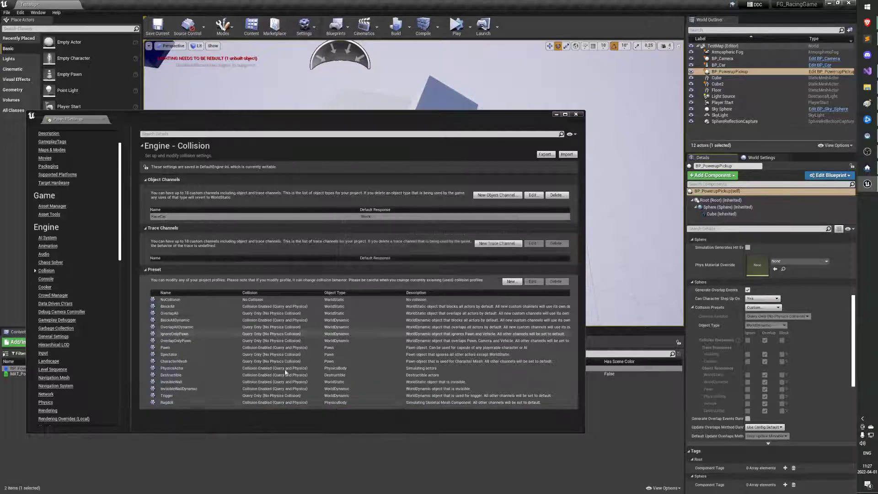
pyautogui.click(556, 282)
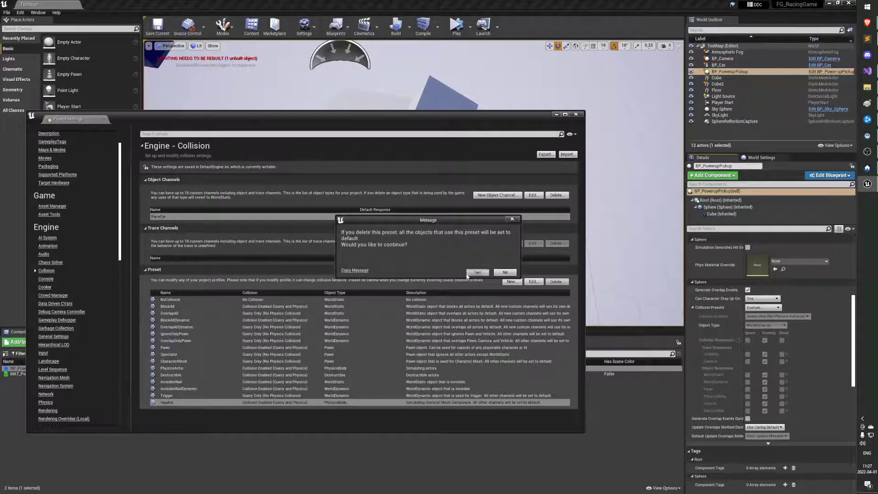
pyautogui.click(477, 272)
# Step: Delete the Trigger, InvisibleWallDynamic, InvisibleWall, Destructible and PhysicsActor presets
pyautogui.click(555, 282)
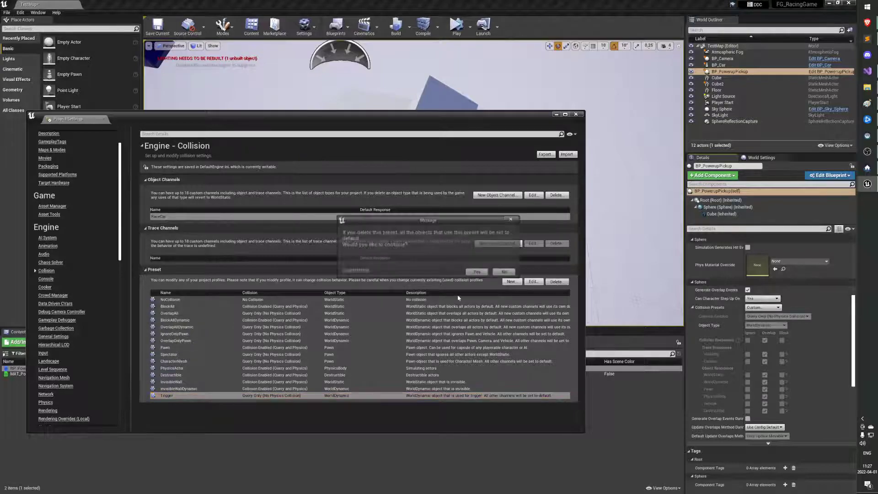
pyautogui.click(477, 272)
pyautogui.click(556, 281)
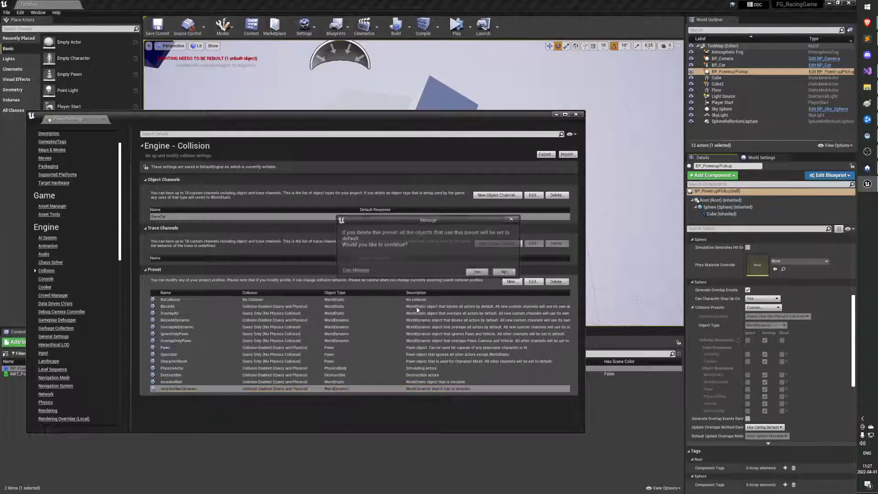
pyautogui.click(477, 272)
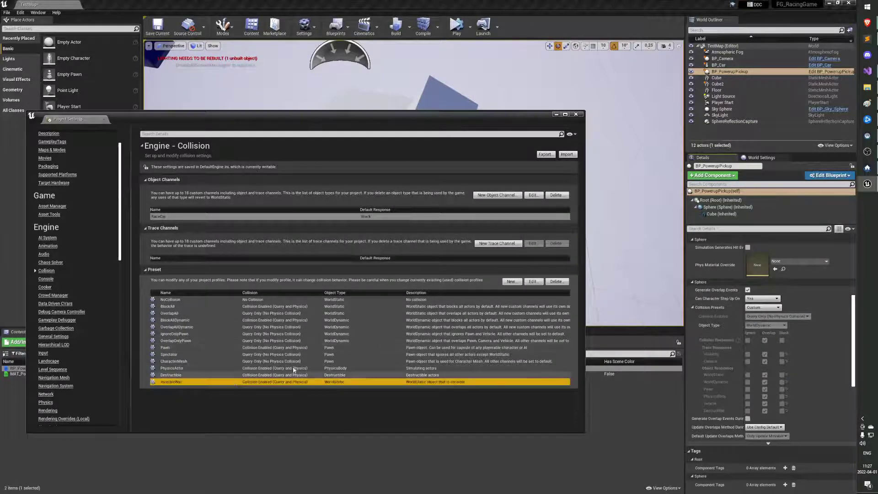
pyautogui.click(556, 281)
pyautogui.click(478, 272)
pyautogui.click(208, 374)
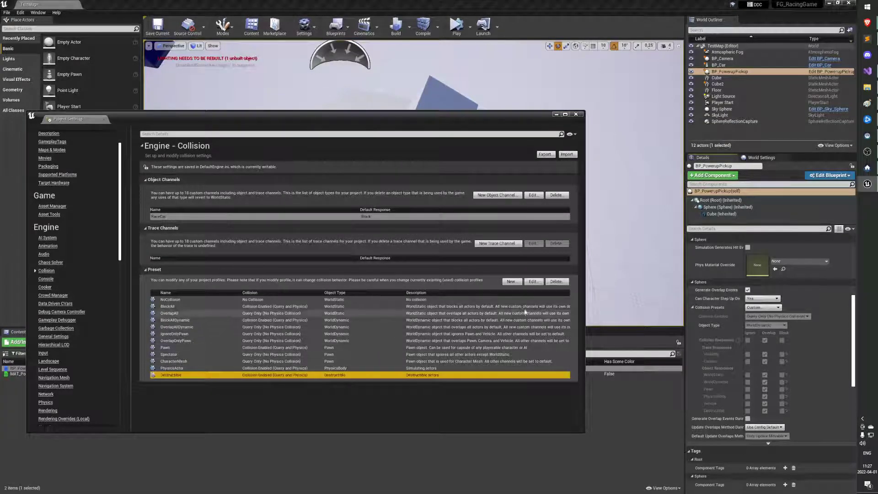
pyautogui.click(555, 282)
pyautogui.click(477, 272)
pyautogui.click(208, 368)
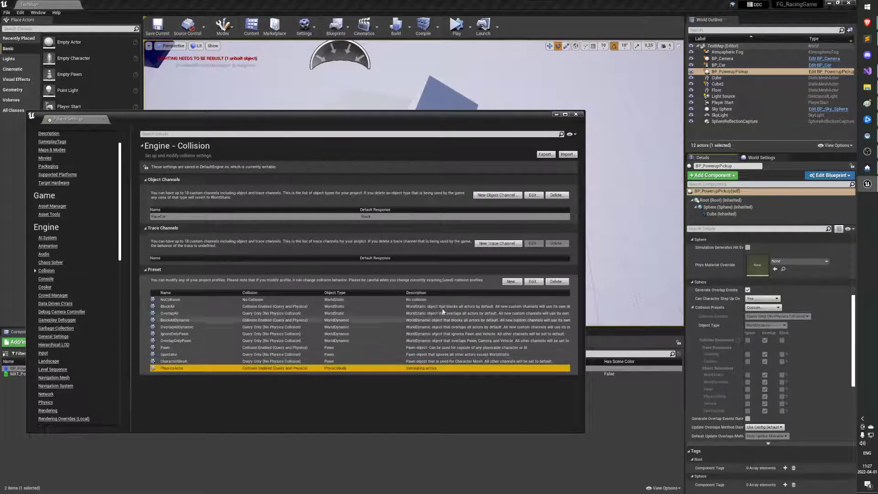
pyautogui.click(556, 281)
pyautogui.click(477, 272)
# Step: Delete the CharacterMesh, Spectator, Pawn, OverlapOnlyPawn and IgnoreOnlyPawn presets
pyautogui.click(265, 361)
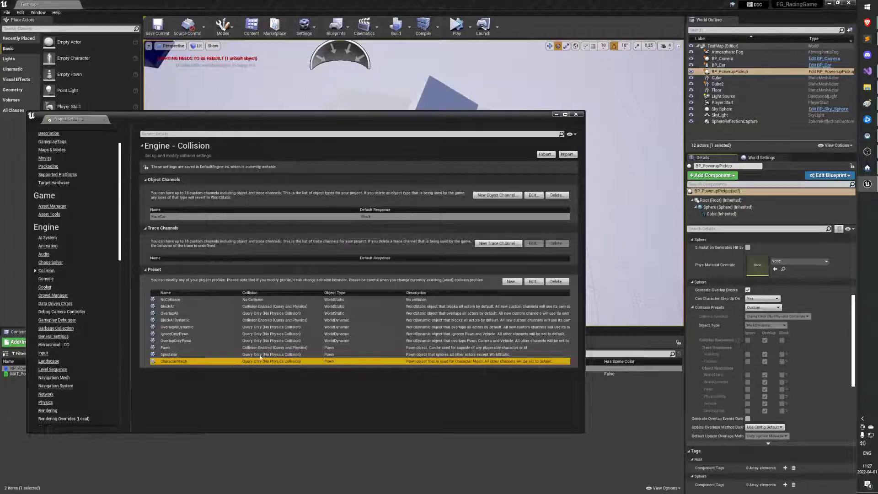
pyautogui.click(556, 281)
pyautogui.click(477, 272)
pyautogui.click(274, 354)
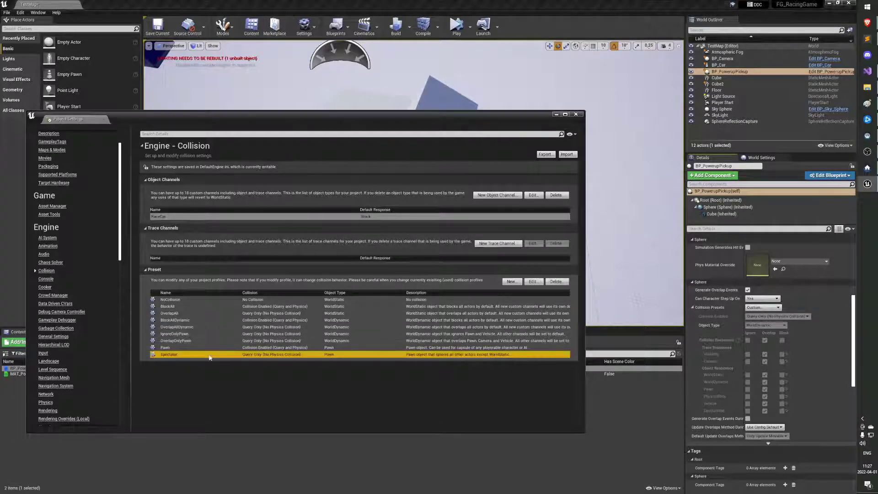
pyautogui.click(556, 282)
pyautogui.click(477, 271)
pyautogui.click(274, 347)
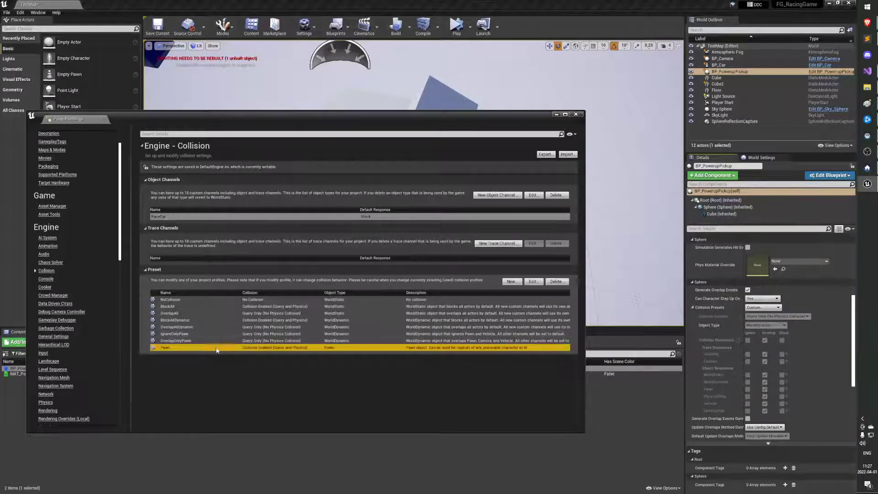
pyautogui.click(556, 281)
pyautogui.click(477, 272)
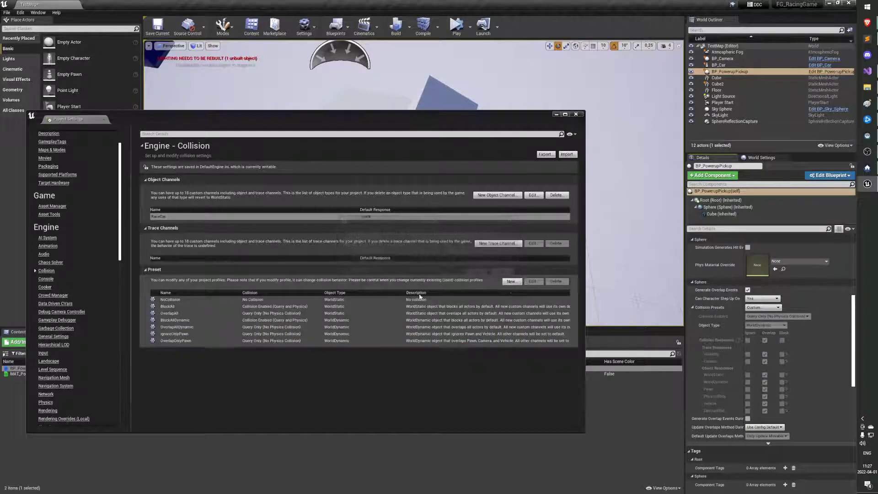
pyautogui.click(226, 339)
pyautogui.click(556, 282)
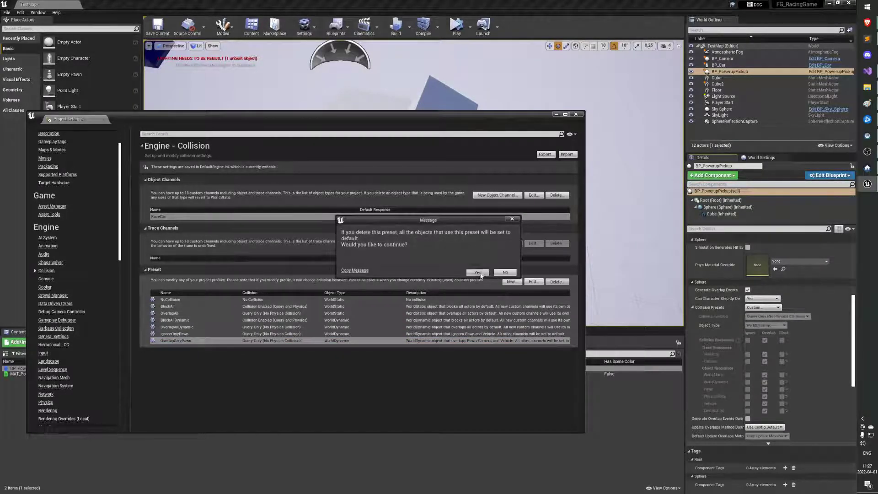
pyautogui.click(477, 272)
pyautogui.click(234, 333)
pyautogui.click(556, 281)
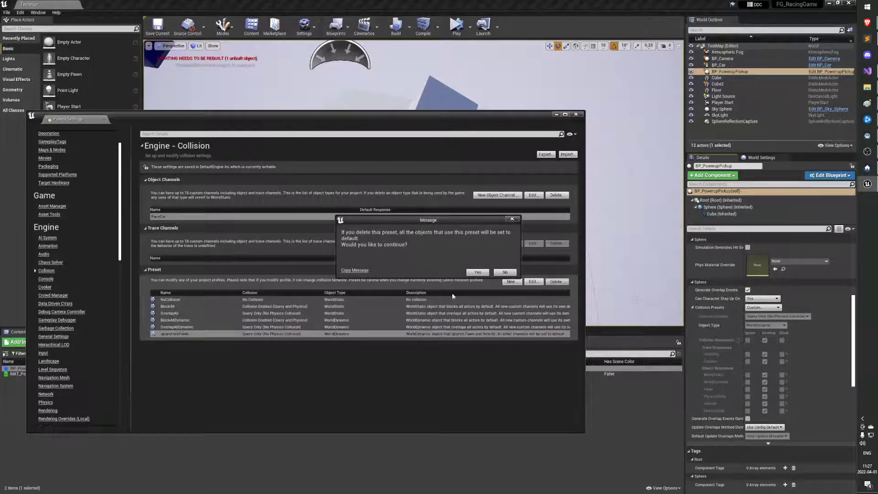
pyautogui.click(477, 272)
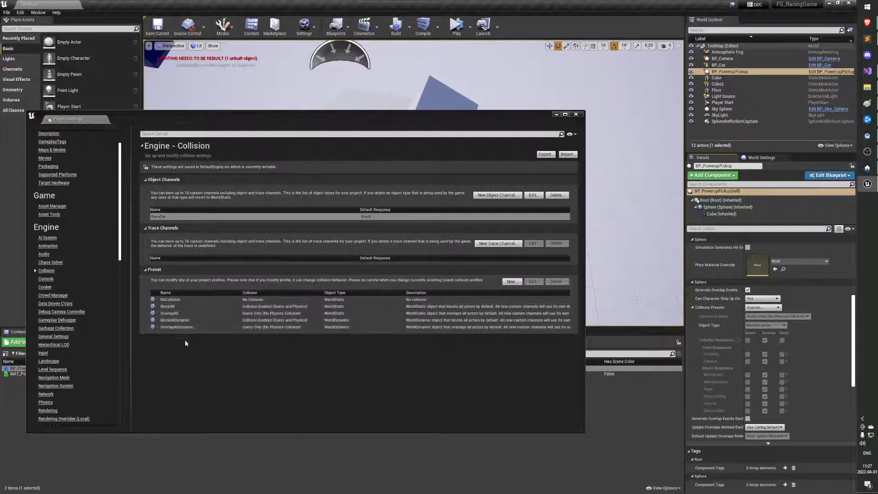
# Step: Edit the BlockAll preset's response to RaceCar objects and apply it
pyautogui.doubleClick(187, 307)
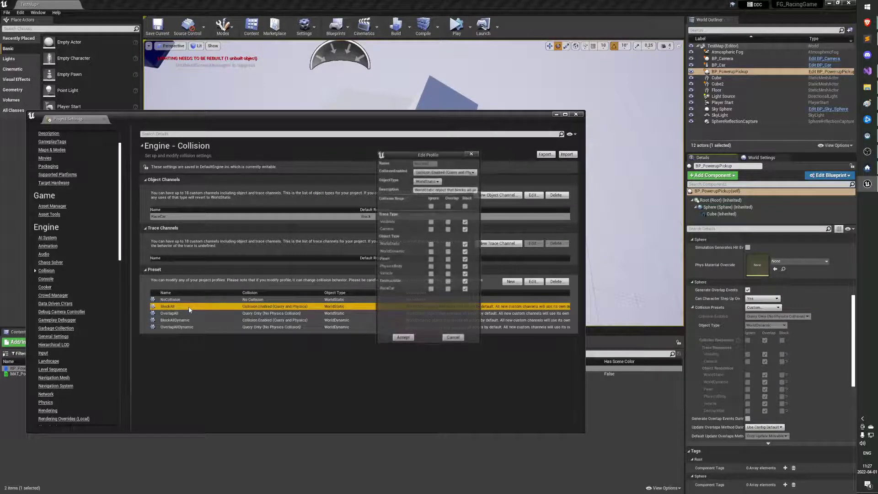
pyautogui.click(465, 290)
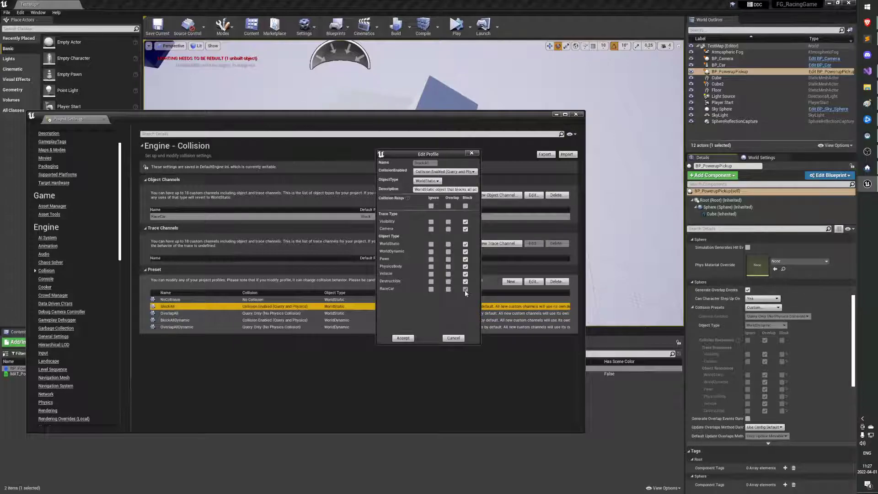
pyautogui.click(402, 337)
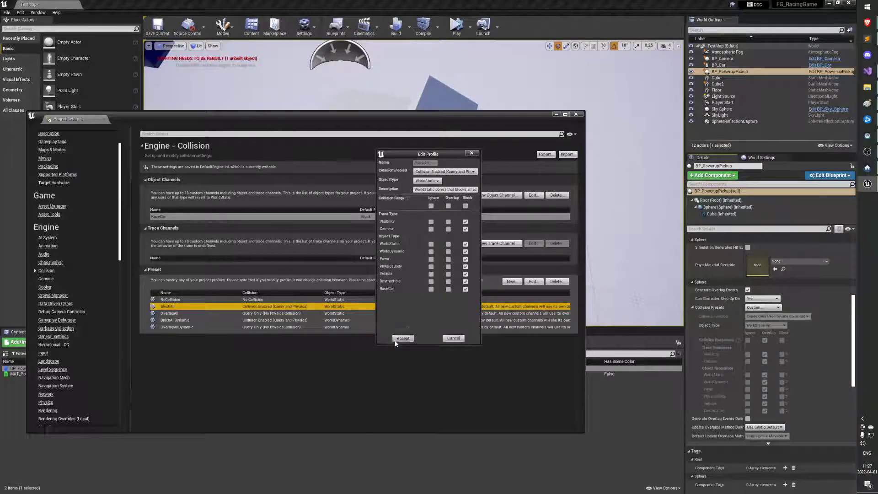
# Step: Close Project Settings and inspect the pickup Sphere component's collision preset details
pyautogui.click(575, 114)
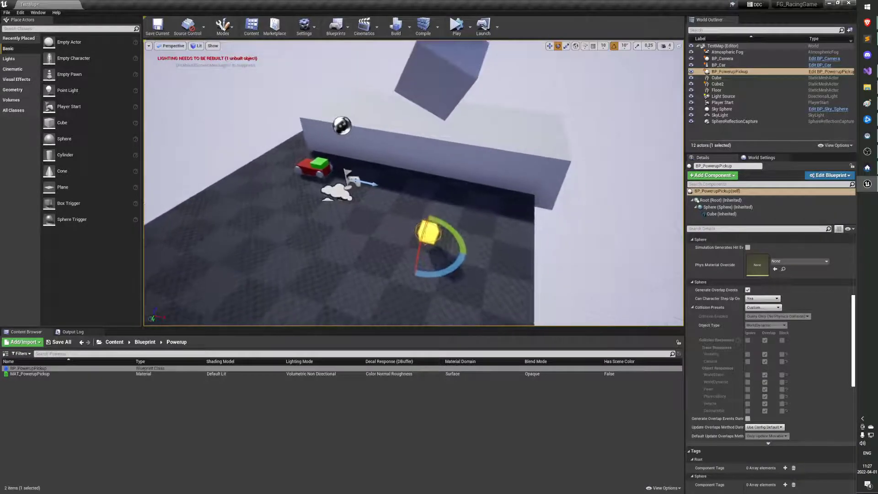
pyautogui.scroll(2, 718, 339)
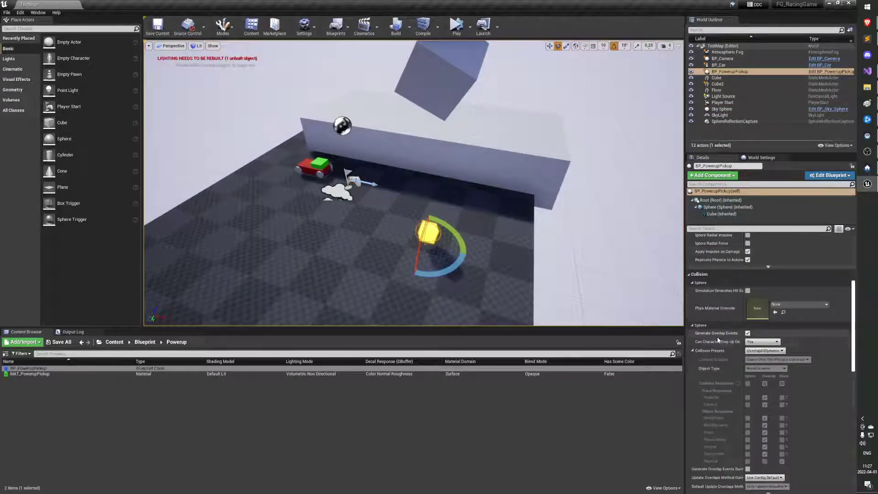
pyautogui.scroll(-1, 717, 339)
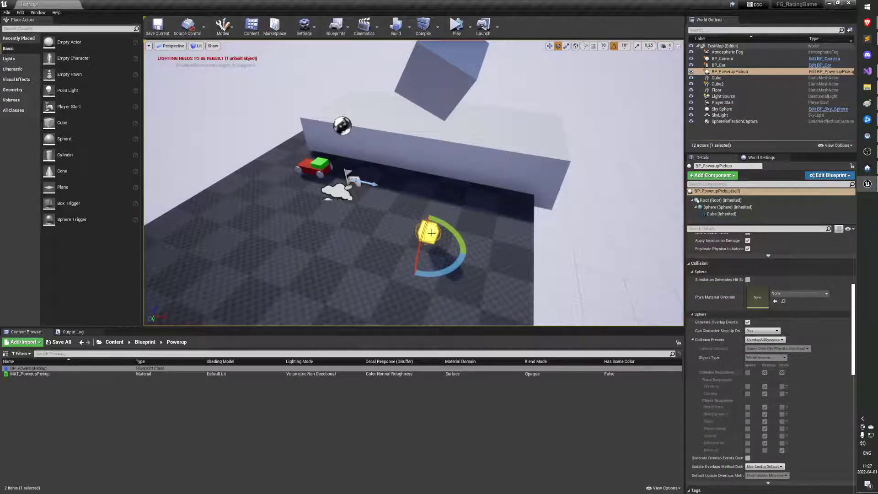
pyautogui.click(431, 233)
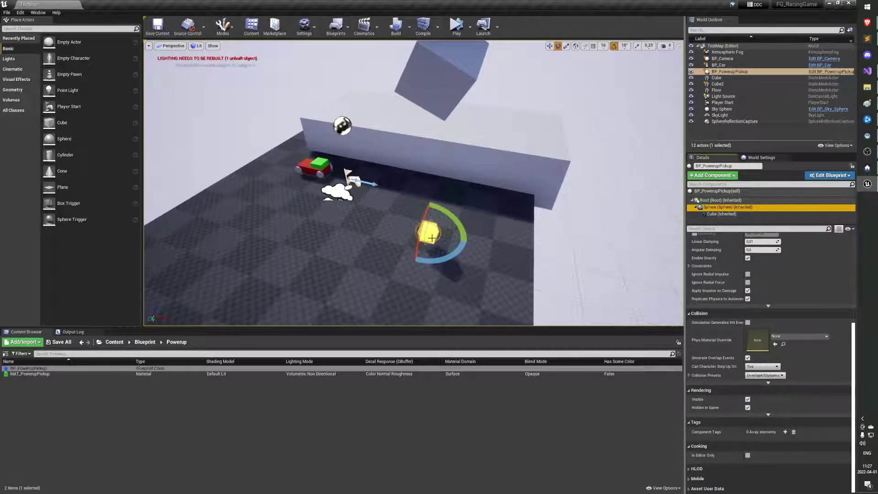
pyautogui.scroll(1, 702, 378)
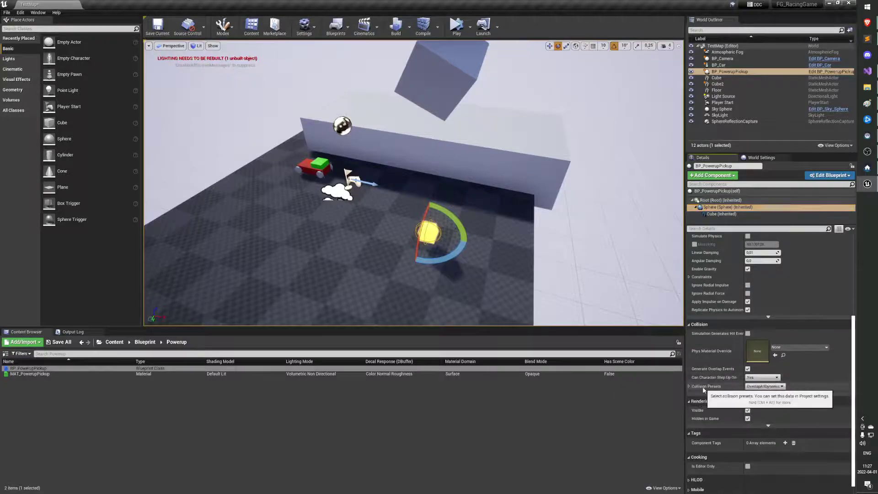
pyautogui.click(689, 386)
pyautogui.scroll(-5, 755, 411)
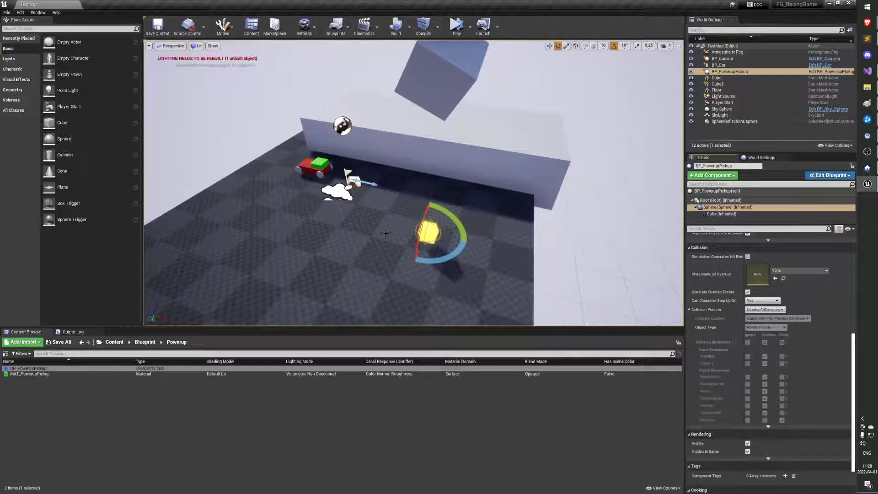
# Step: Reopen Project Settings at Engine - Collision with the presets table expanded
pyautogui.hotkey('alt', 'Tab')
pyautogui.click(209, 184)
pyautogui.click(304, 27)
pyautogui.click(330, 52)
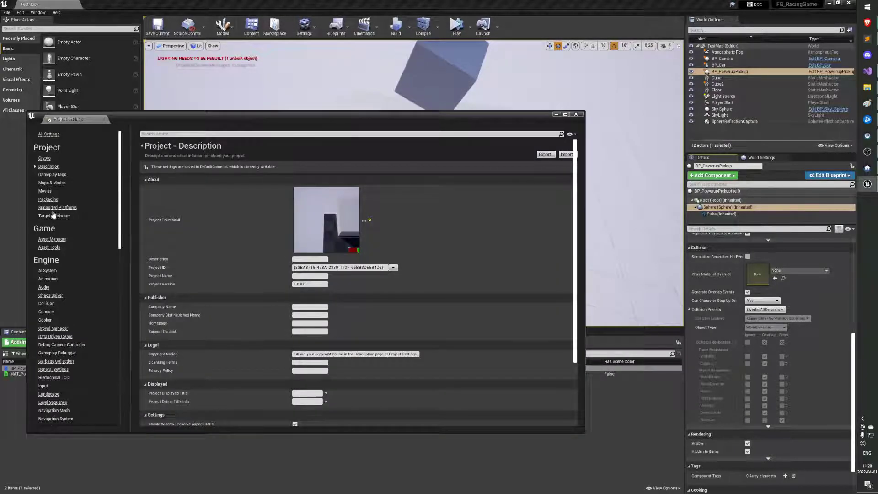
pyautogui.scroll(-3, 48, 308)
pyautogui.click(46, 256)
pyautogui.click(46, 248)
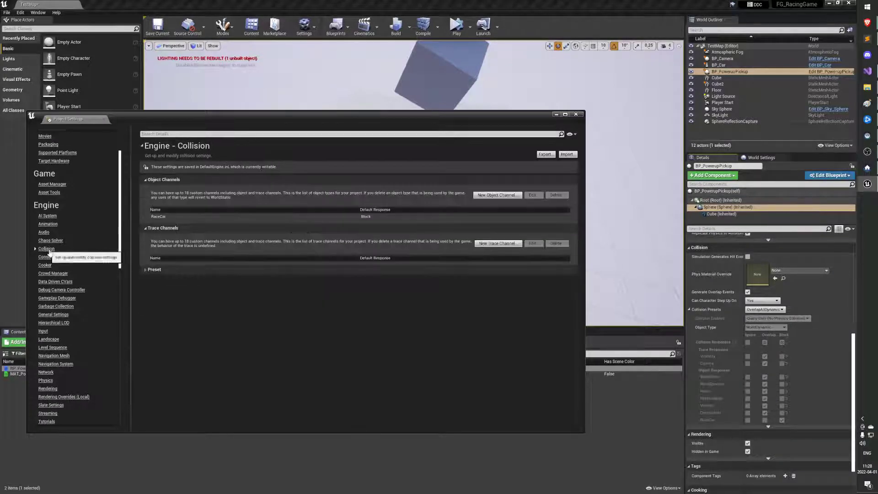
pyautogui.click(325, 270)
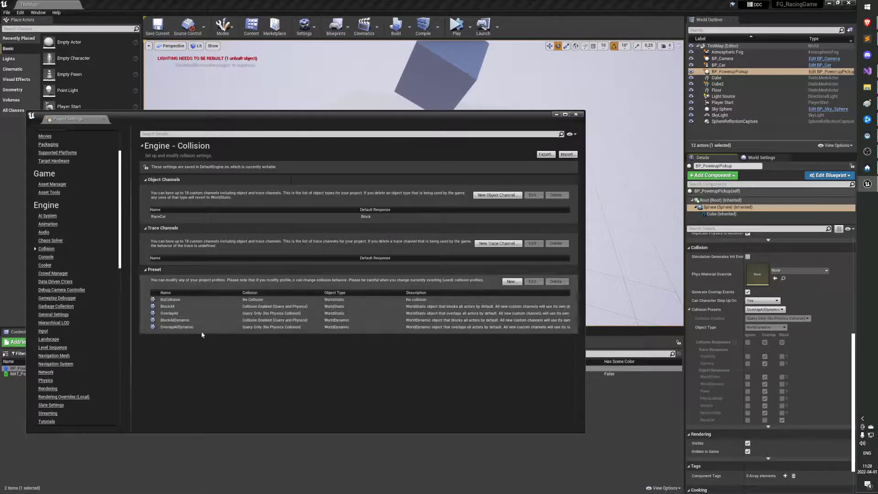
# Step: Make OverlapAllDynamic overlap RaceCar objects and reapply the BlockAllDynamic profile
pyautogui.click(179, 327)
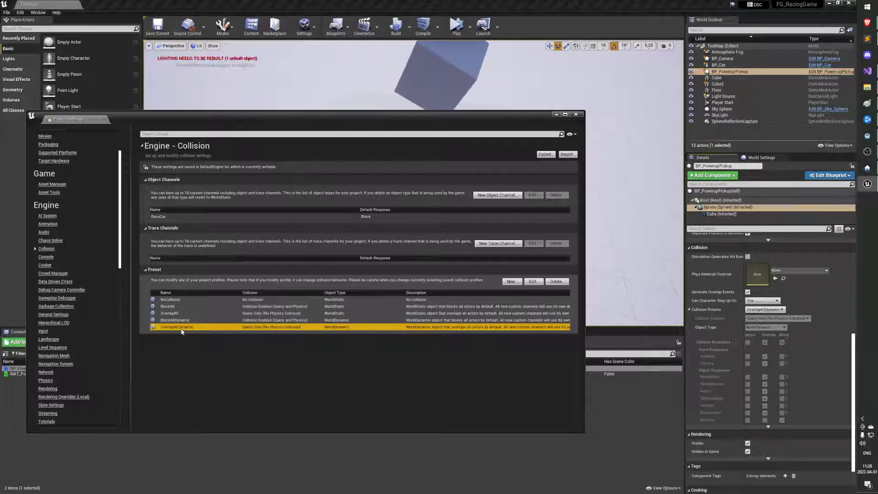
pyautogui.doubleClick(180, 331)
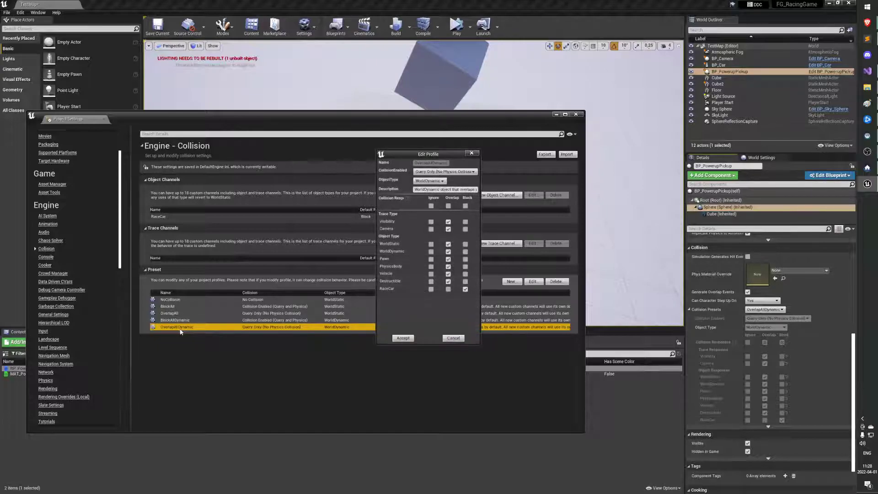
pyautogui.click(448, 289)
pyautogui.click(403, 338)
pyautogui.click(204, 320)
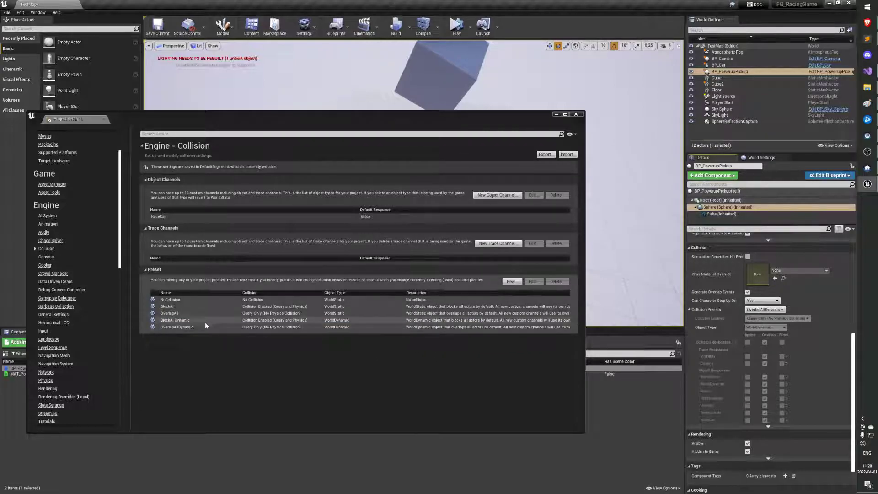
pyautogui.click(532, 281)
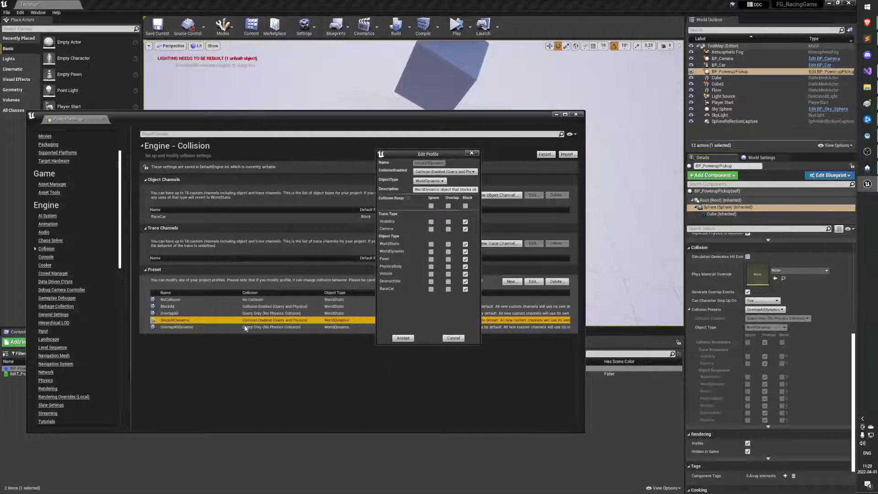
pyautogui.click(402, 338)
# Step: Make OverlapAll overlap RaceCar objects and reapply the BlockAll profile
pyautogui.click(323, 313)
pyautogui.doubleClick(323, 312)
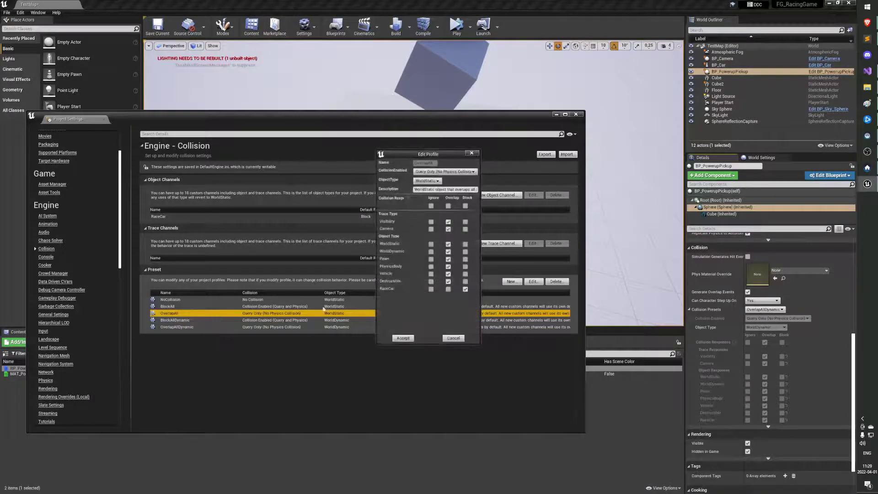
pyautogui.click(448, 289)
pyautogui.click(402, 338)
pyautogui.doubleClick(201, 306)
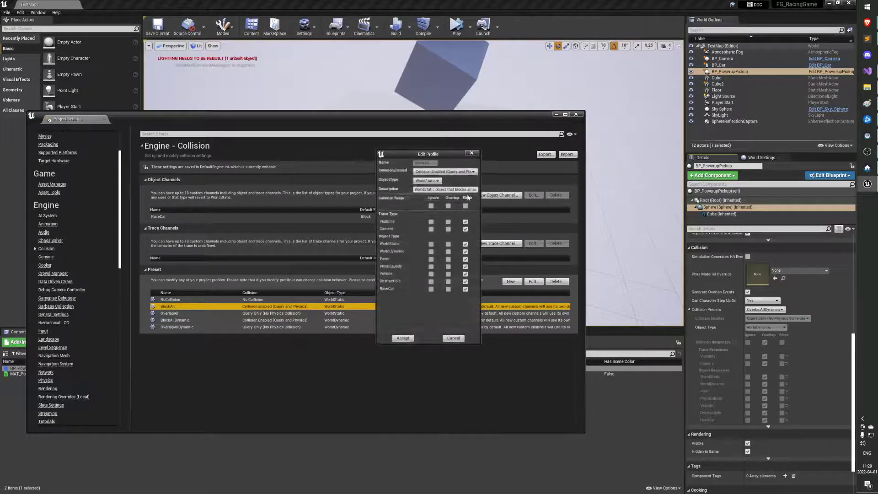
pyautogui.click(402, 338)
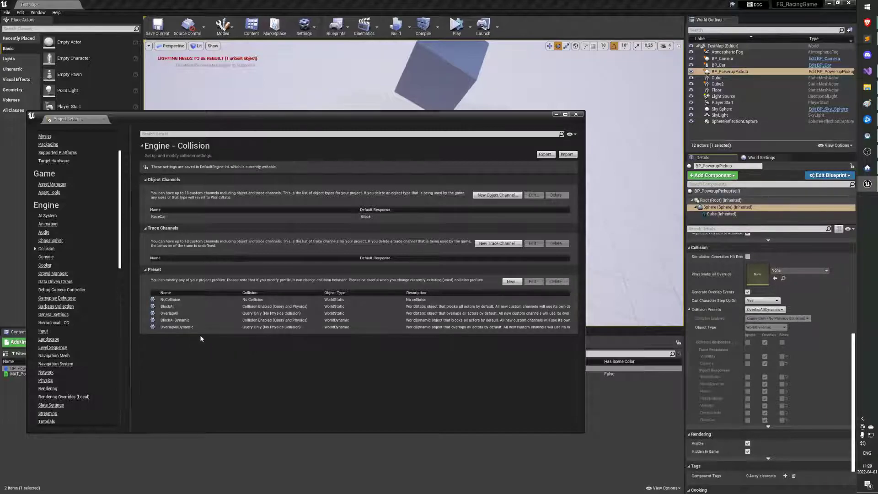
# Step: Review the RaceCar object channel alongside the OverlapAllDynamic and NoCollision presets
pyautogui.click(208, 218)
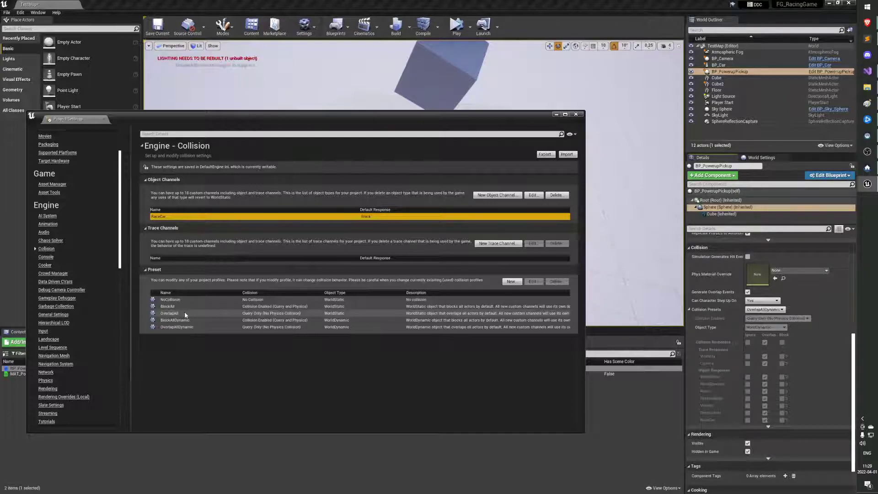
pyautogui.click(194, 341)
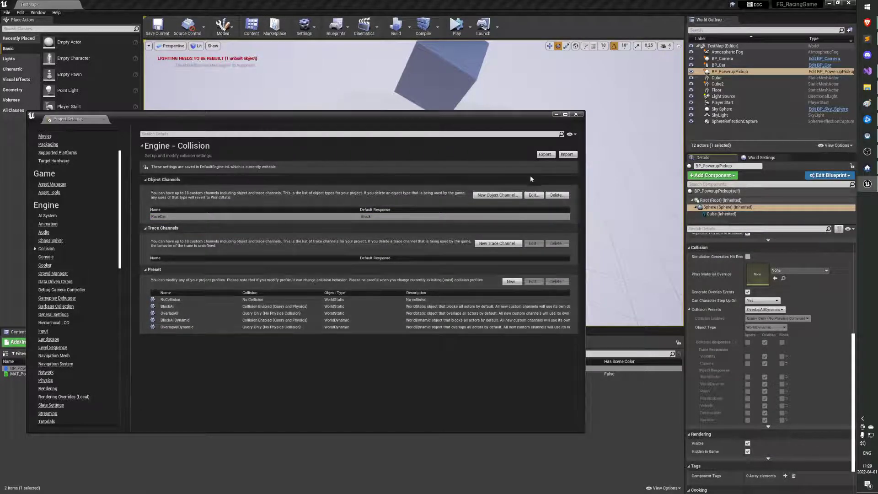
pyautogui.click(327, 219)
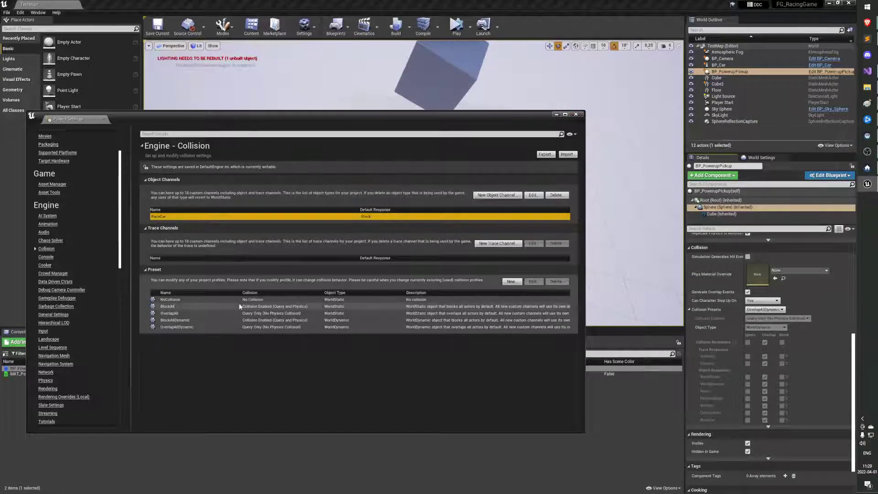
pyautogui.click(203, 327)
pyautogui.click(197, 299)
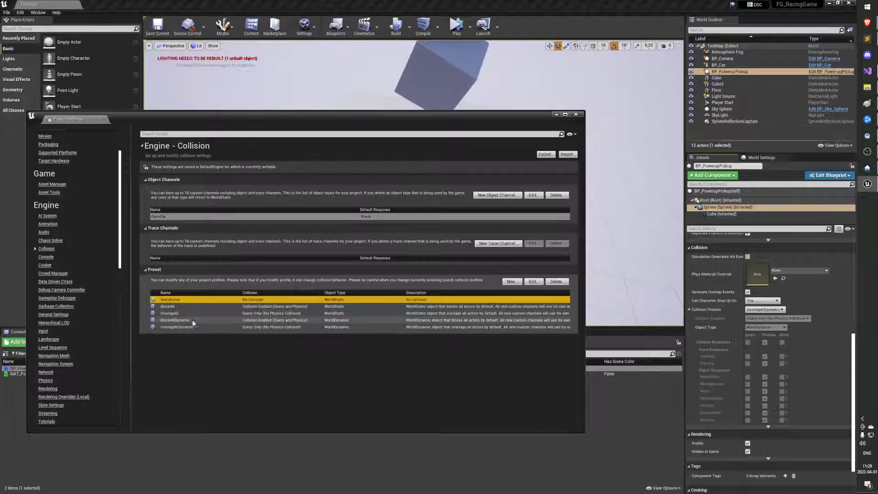
pyautogui.click(167, 218)
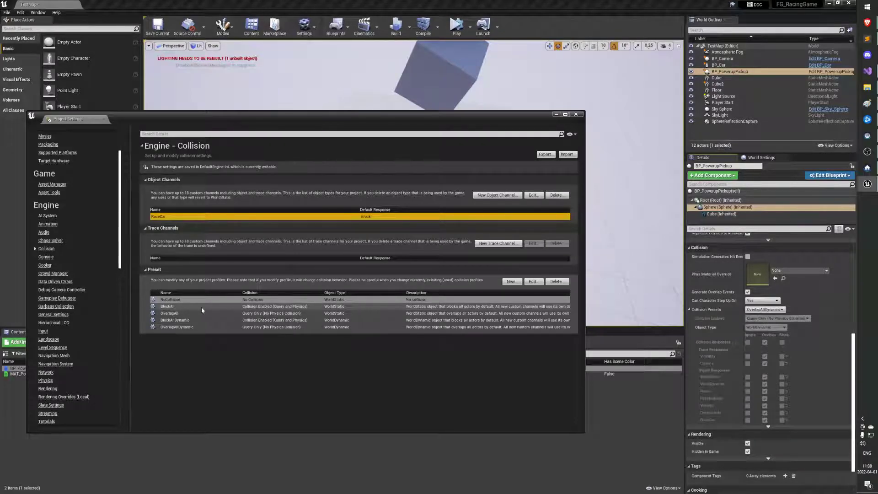
# Step: Inspect OverlapAllDynamic and BlockAllDynamic RaceCar responses, then view the RaceCar channel settings
pyautogui.click(184, 328)
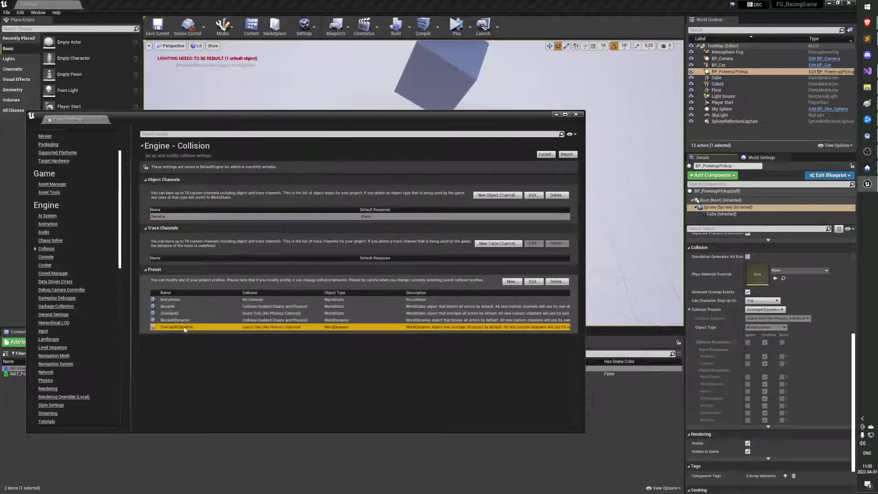
pyautogui.doubleClick(185, 327)
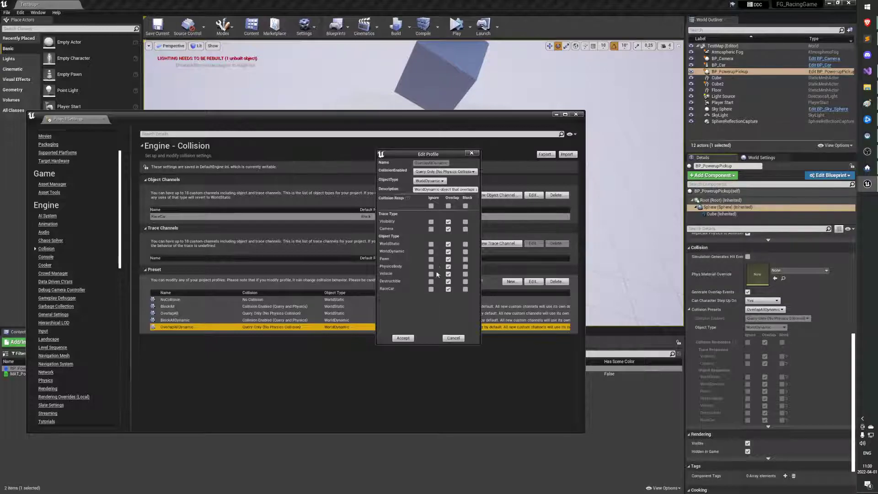
pyautogui.click(402, 337)
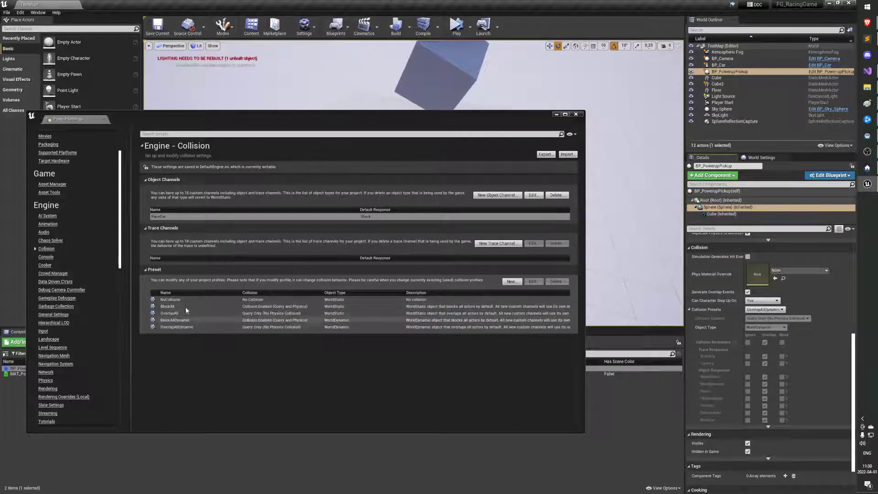
pyautogui.doubleClick(183, 320)
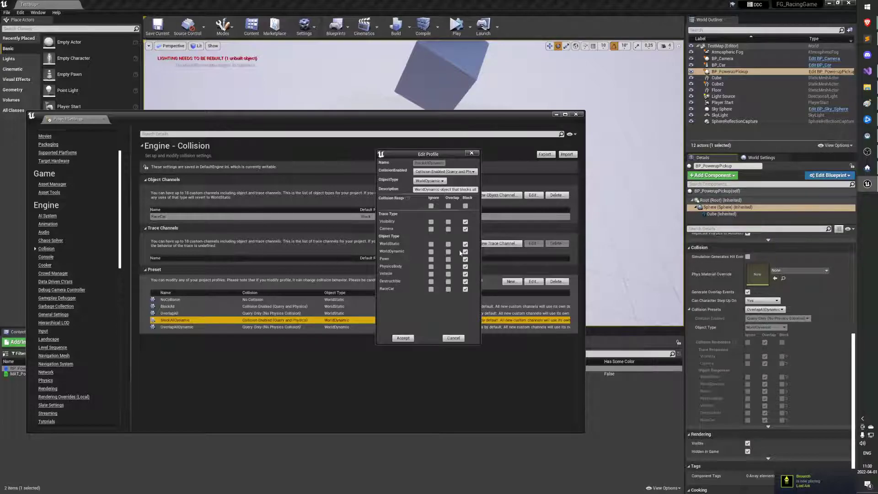
pyautogui.click(403, 338)
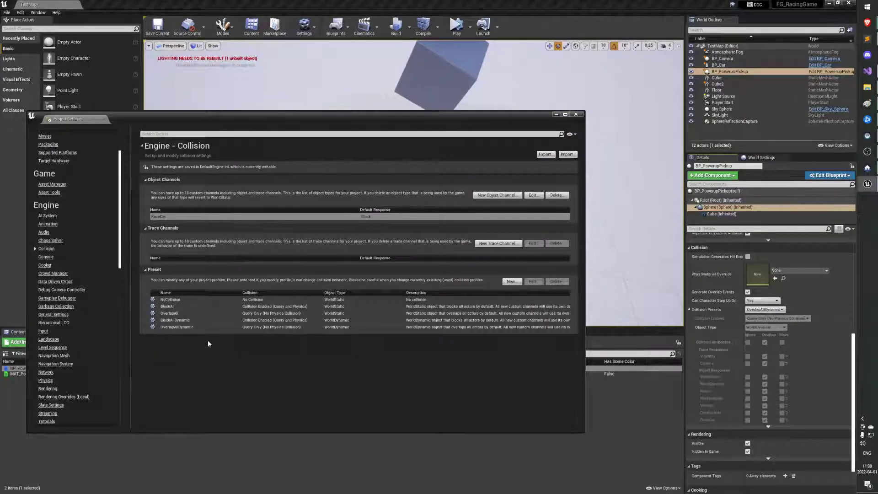
pyautogui.click(188, 327)
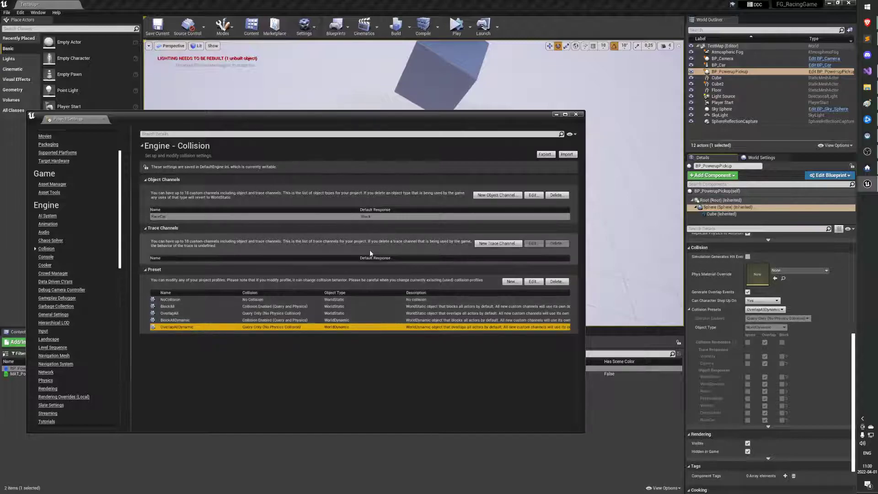
pyautogui.doubleClick(361, 215)
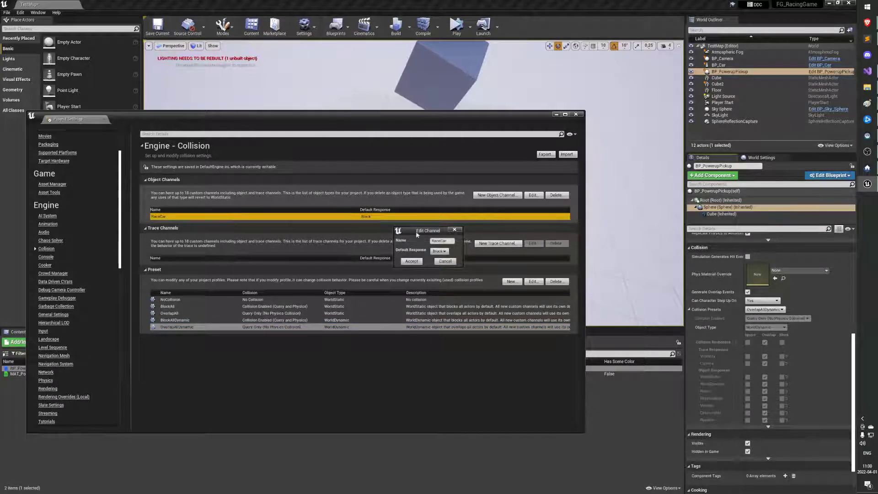
pyautogui.click(427, 251)
# Step: Close Project Settings and frame the level view on the selected powerup
pyautogui.click(575, 114)
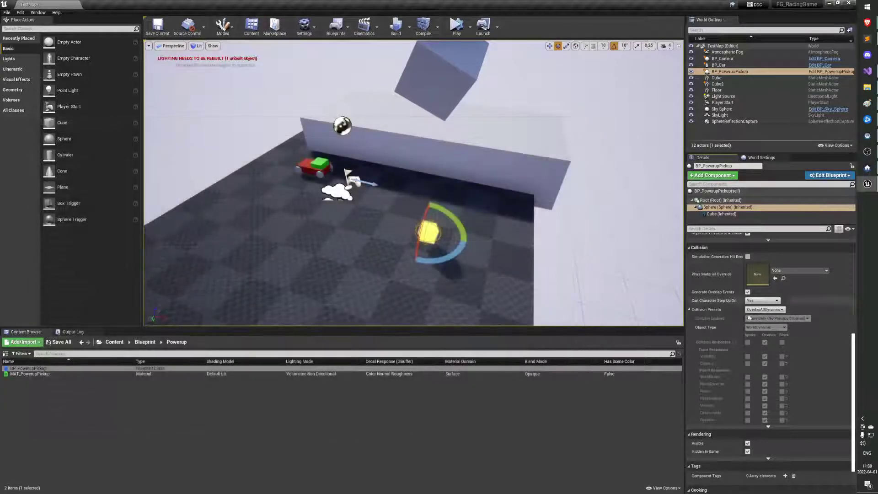
pyautogui.press('f')
pyautogui.moveTo(651, 216); pyautogui.dragTo(651, 215, button='right')
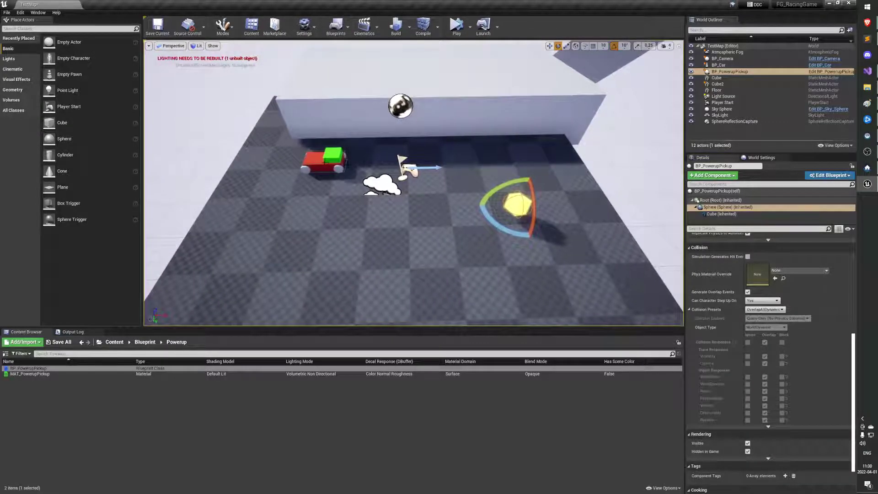
pyautogui.hotkey('ctrl', 'z')
# Step: Open BP_Car's Blueprint, show its Viewport, and tilt the view down onto the car
pyautogui.click(829, 175)
pyautogui.click(805, 191)
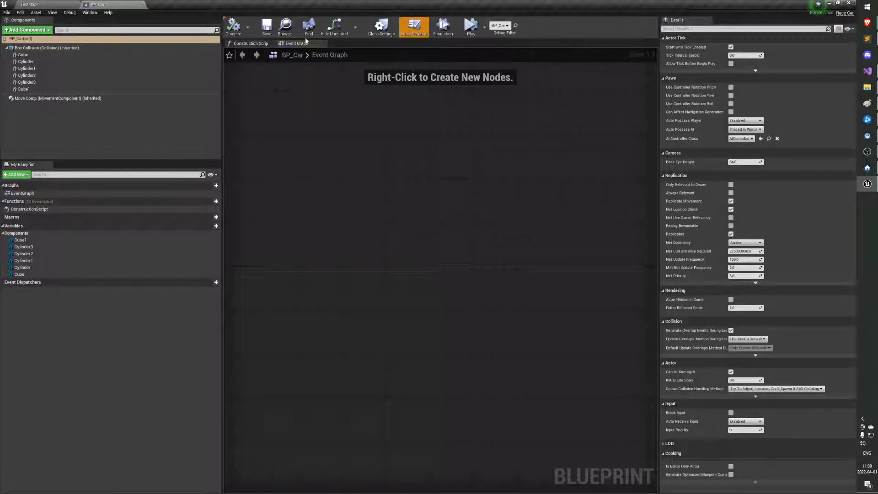
pyautogui.click(91, 12)
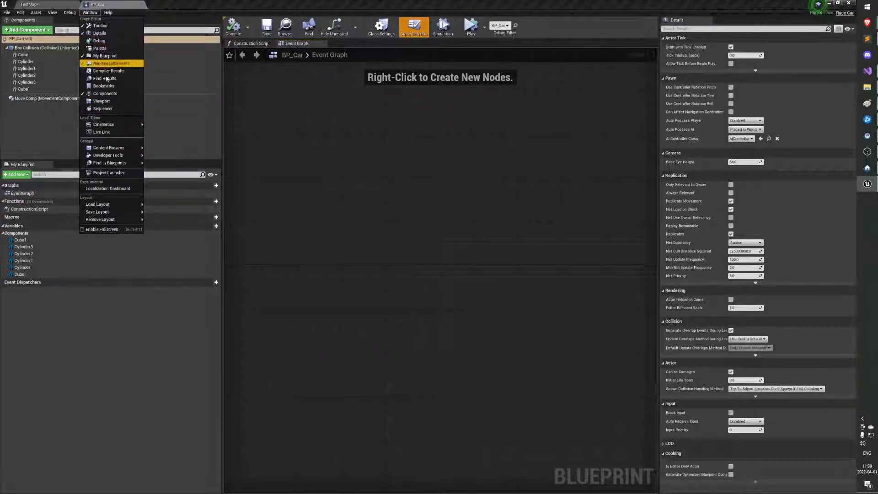
pyautogui.click(116, 105)
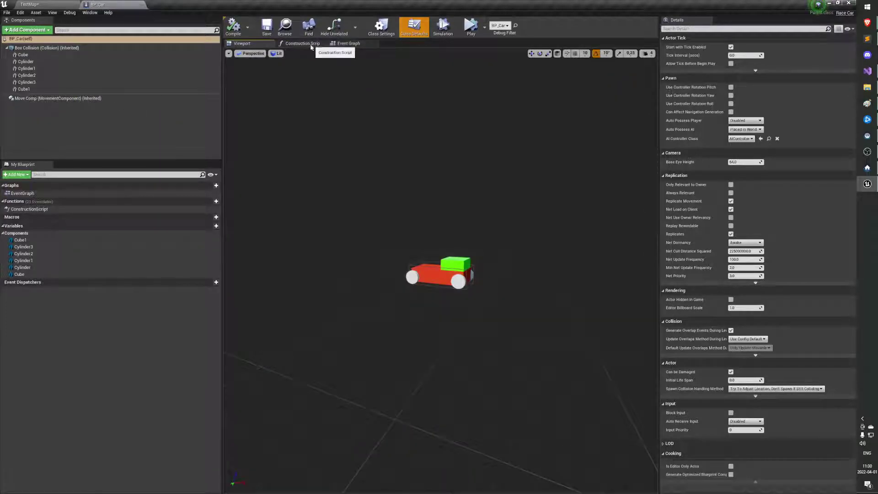
pyautogui.click(91, 13)
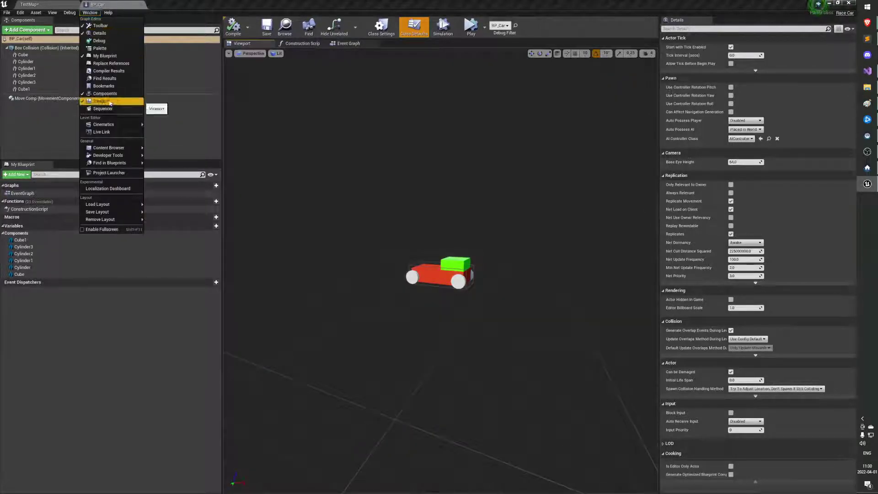
pyautogui.click(178, 89)
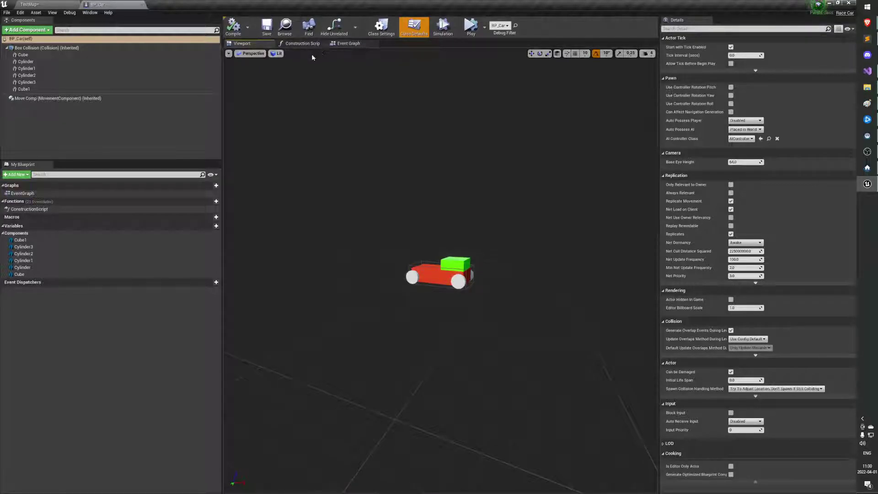
pyautogui.moveTo(352, 180); pyautogui.dragTo(352, 210, button='right')
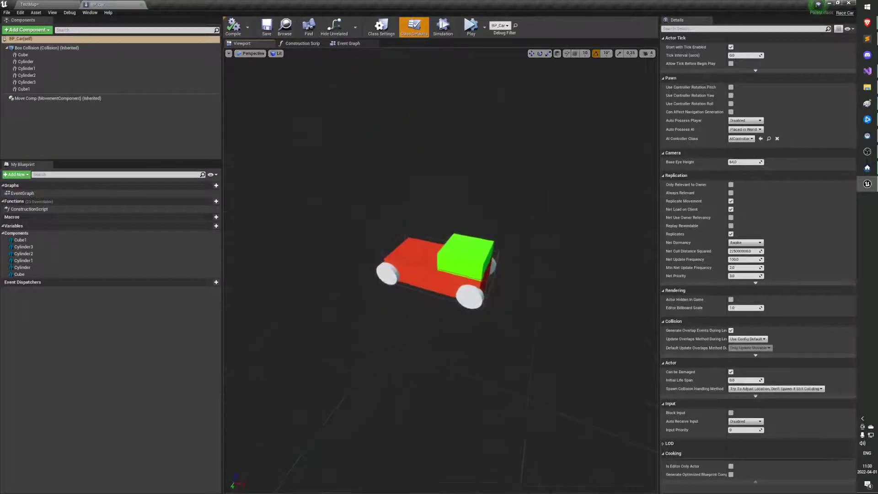
pyautogui.scroll(5, 439, 270)
pyautogui.scroll(-8, 439, 270)
pyautogui.scroll(4, 439, 270)
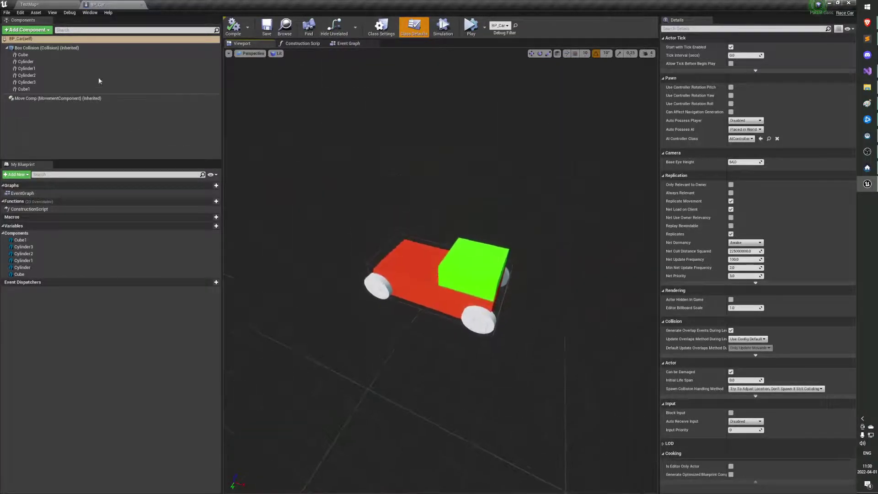
# Step: Select the Box Collision component and set its collision Object Type to RaceCar
pyautogui.click(55, 48)
pyautogui.moveTo(270, 152); pyautogui.dragTo(270, 167, button='right')
pyautogui.scroll(5, 439, 270)
pyautogui.scroll(-5, 439, 270)
pyautogui.scroll(6, 439, 269)
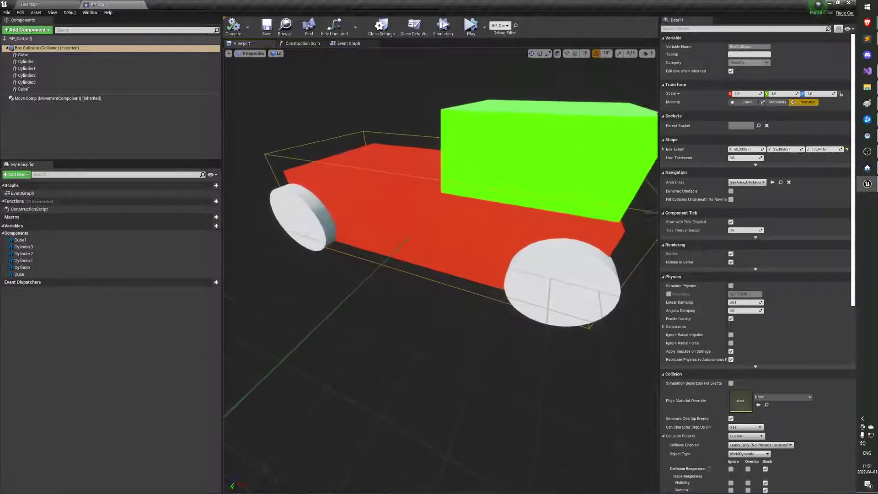
pyautogui.scroll(-5, 439, 269)
pyautogui.scroll(-8, 752, 343)
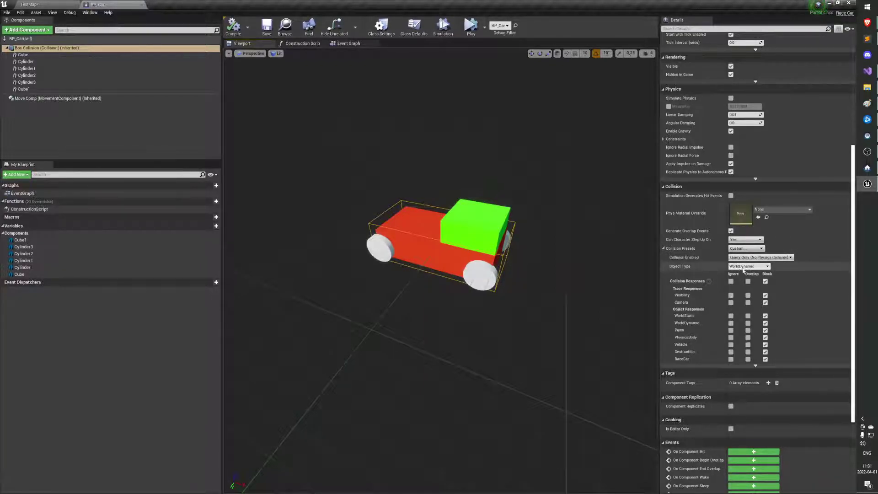
pyautogui.click(742, 268)
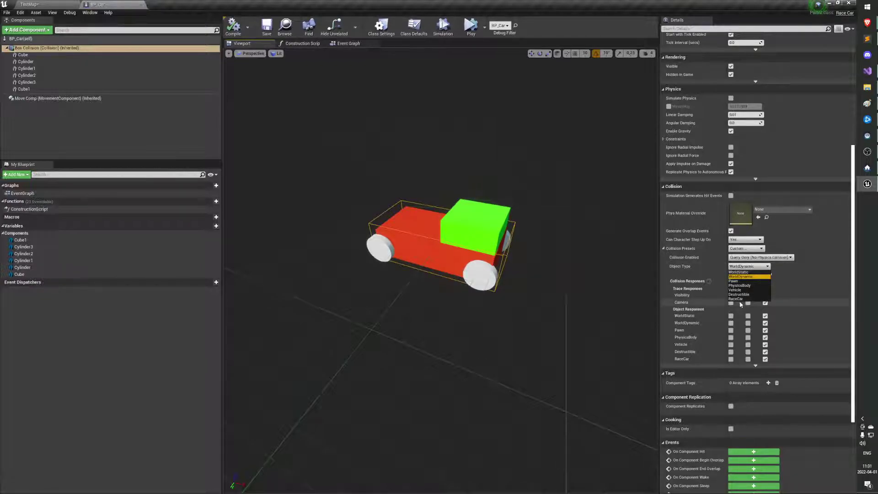
pyautogui.click(739, 299)
# Step: Orbit the Blueprint viewport around the car to check the Box Collision
pyautogui.moveTo(439, 265); pyautogui.dragTo(402, 270, button='right')
pyautogui.moveTo(472, 271); pyautogui.dragTo(464, 270, button='right')
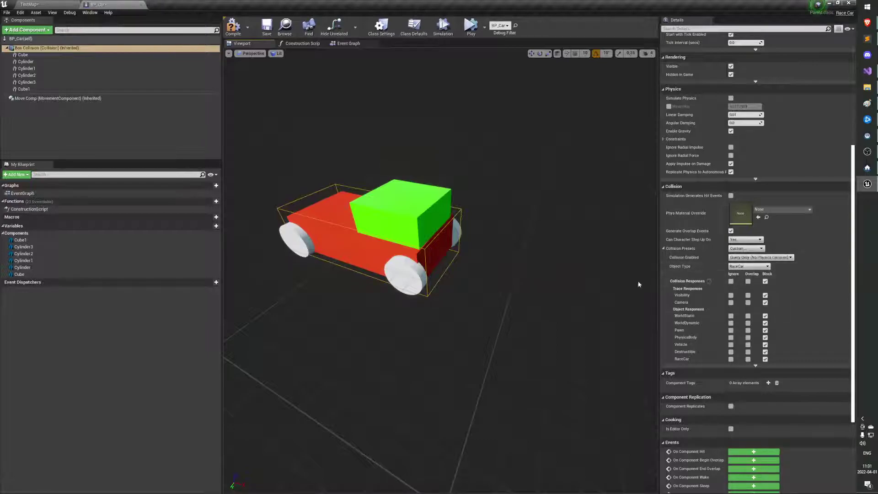
pyautogui.scroll(-3, 595, 244)
pyautogui.scroll(3, 585, 266)
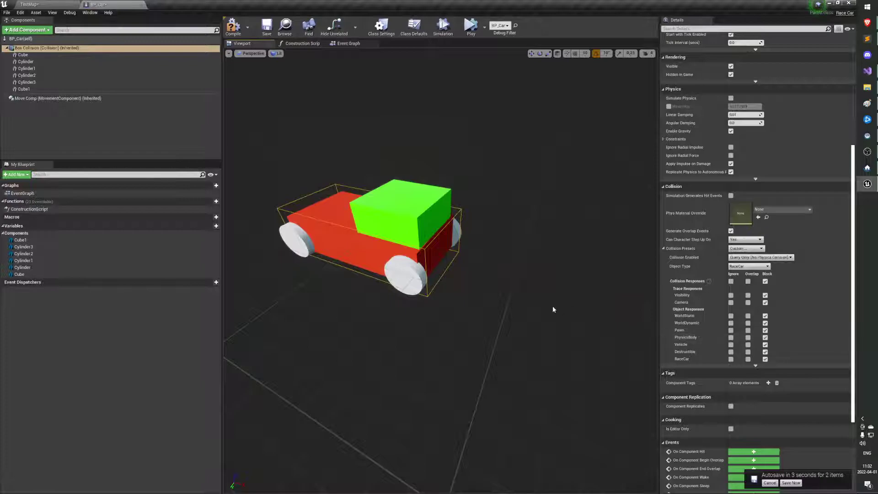
pyautogui.moveTo(552, 305)
pyautogui.mouseDown(button='right')
pyautogui.moveTo(558, 295)
pyautogui.moveTo(552, 311)
pyautogui.mouseUp(button='right')
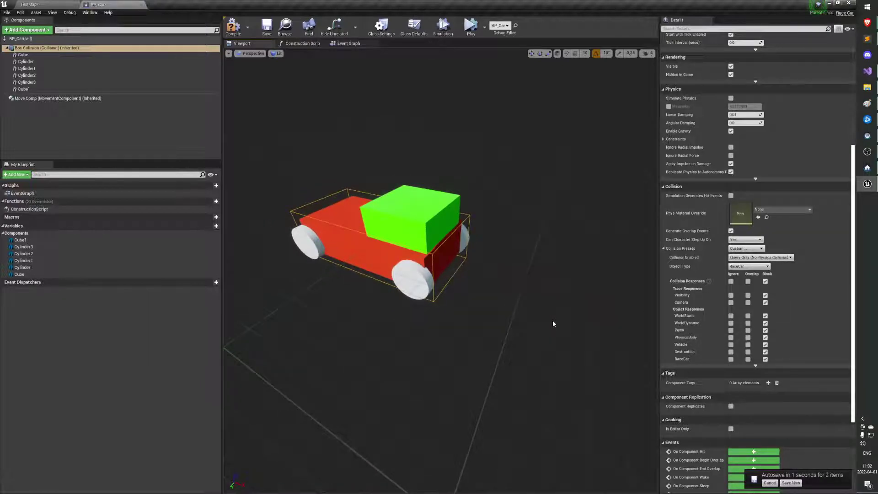
pyautogui.moveTo(553, 320); pyautogui.dragTo(544, 315, button='right')
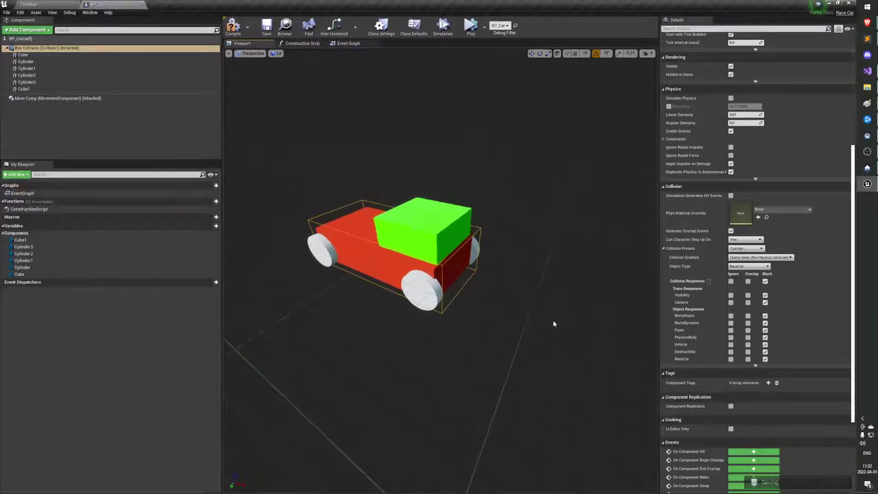
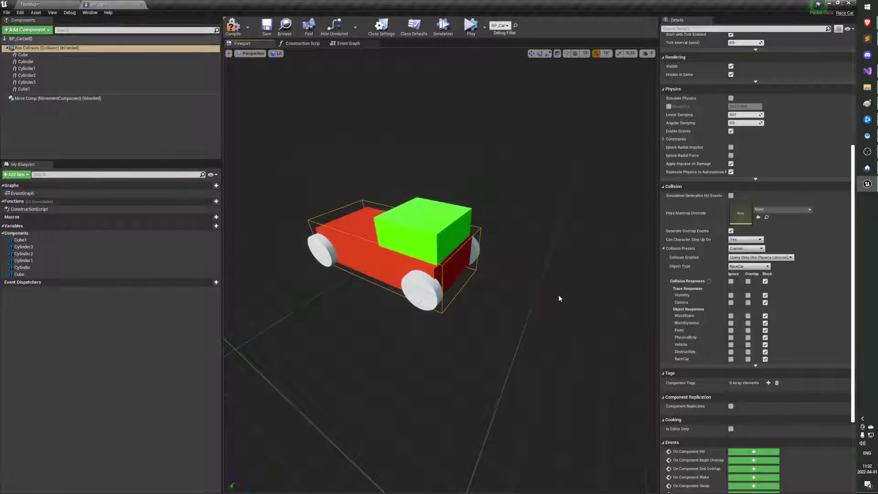
# Step: Deselect the car's Box Collision and open BP_PowerupPickup through Edit Blueprint in the level
pyautogui.click(435, 173)
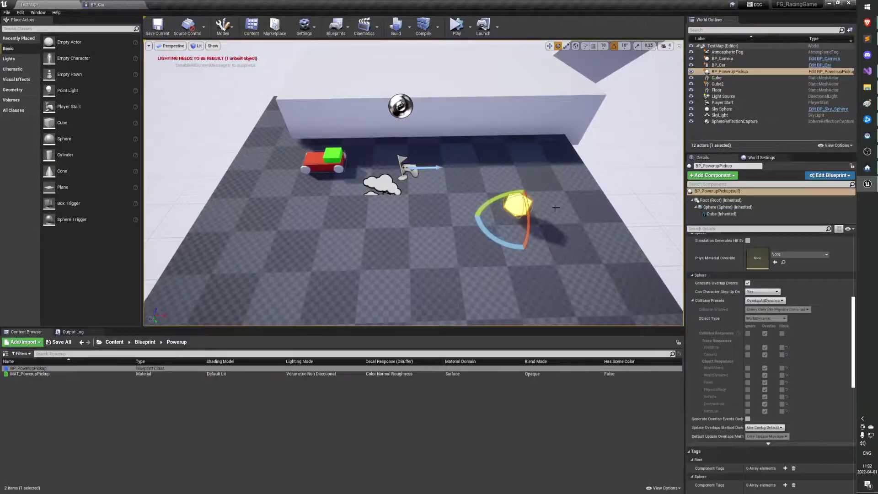
pyautogui.click(830, 175)
pyautogui.click(805, 195)
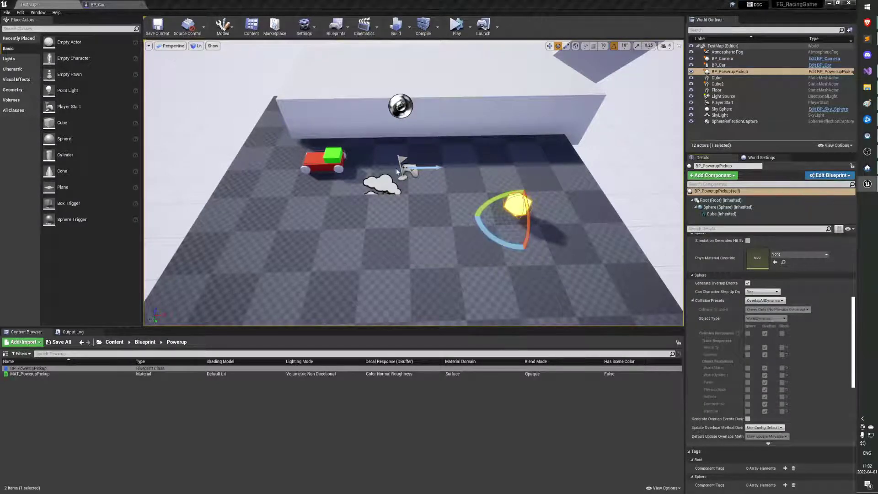
pyautogui.click(81, 60)
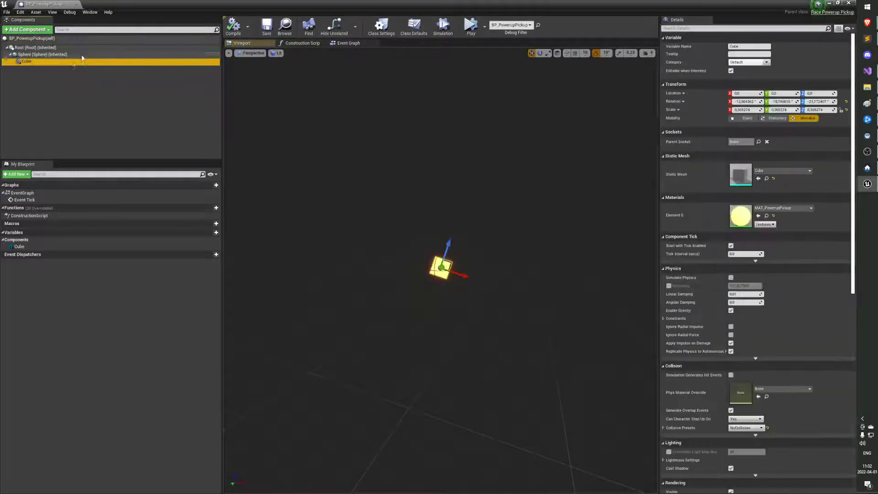
# Step: Select the Sphere component and bring its Collision settings into view in Details
pyautogui.doubleClick(42, 54)
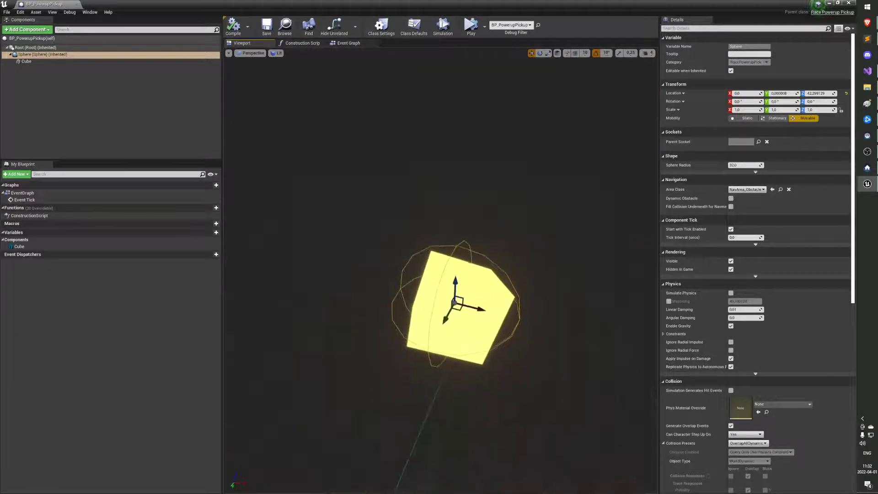
pyautogui.scroll(-3, 800, 280)
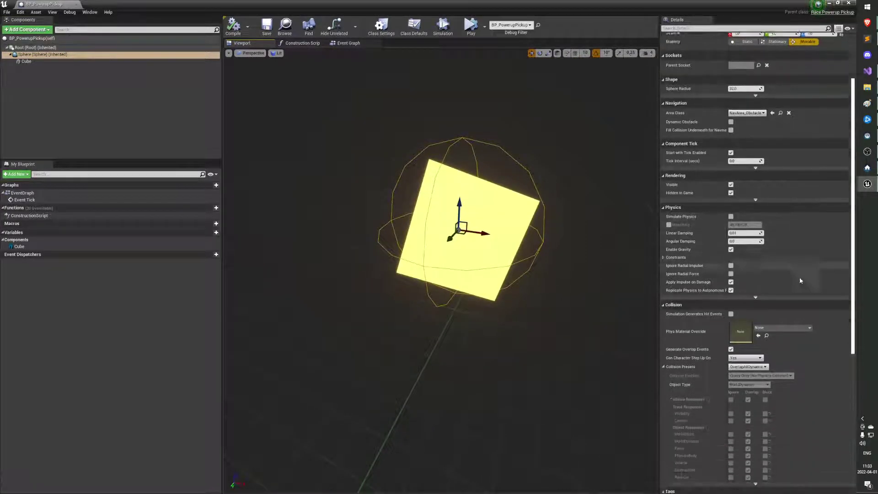
pyautogui.scroll(-3, 799, 276)
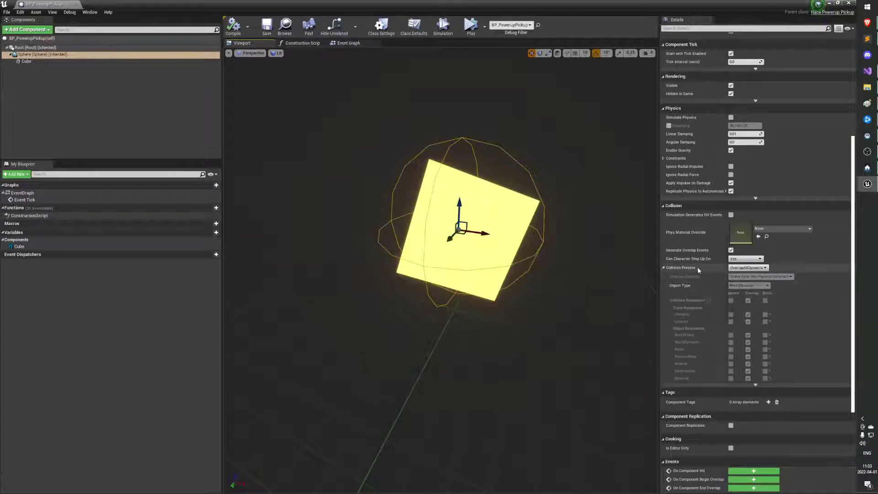
# Step: Switch the Sphere's collision preset to Custom and compare it with BP_Car's Box Collision
pyautogui.click(746, 267)
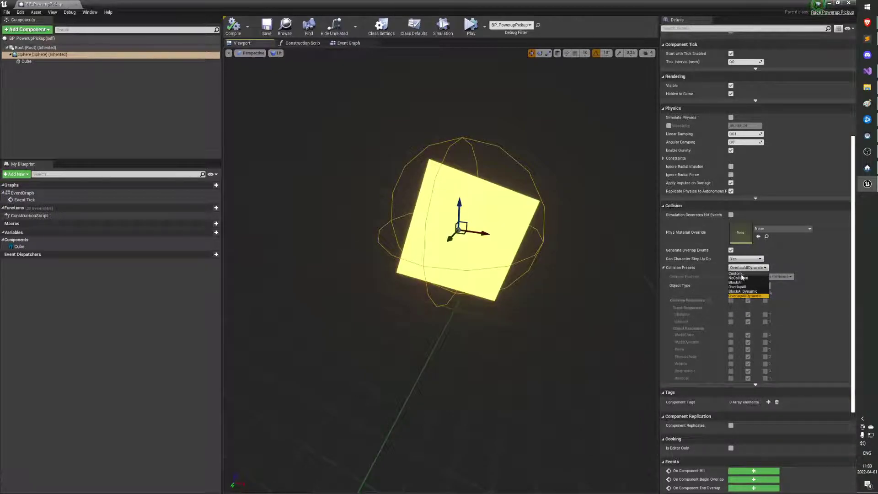
pyautogui.click(737, 273)
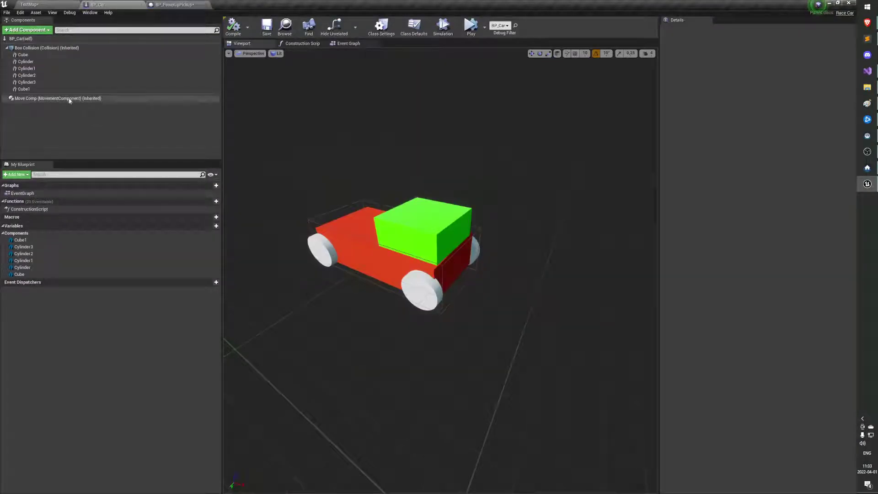
pyautogui.click(44, 47)
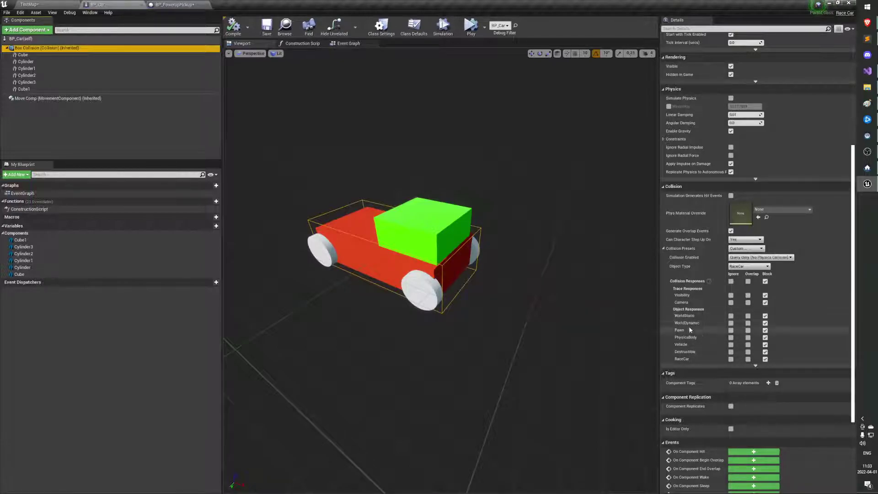
# Step: Back in BP_PowerupPickup, keep the Sphere's Object Type as WorldDynamic
pyautogui.click(173, 4)
pyautogui.click(749, 286)
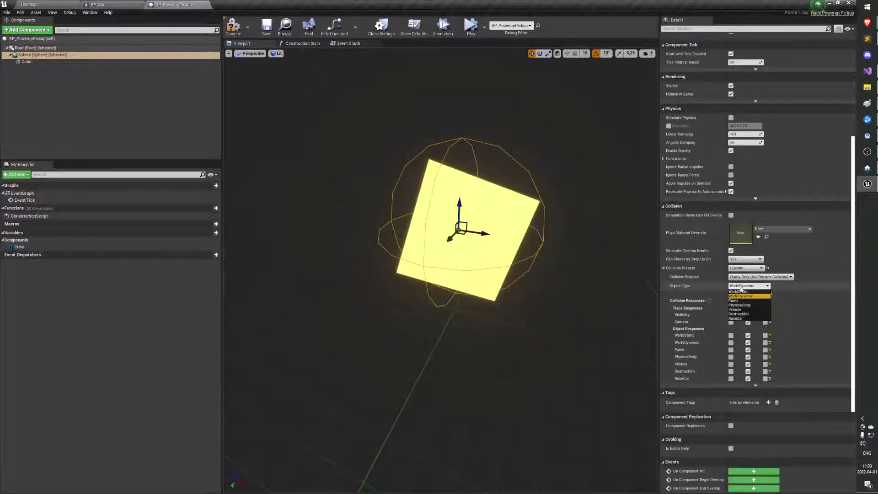
pyautogui.click(741, 296)
pyautogui.click(749, 285)
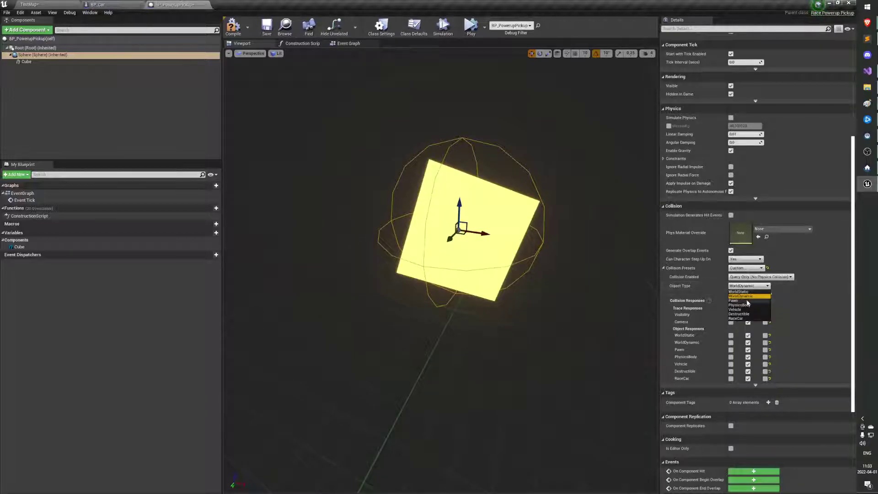
pyautogui.click(747, 296)
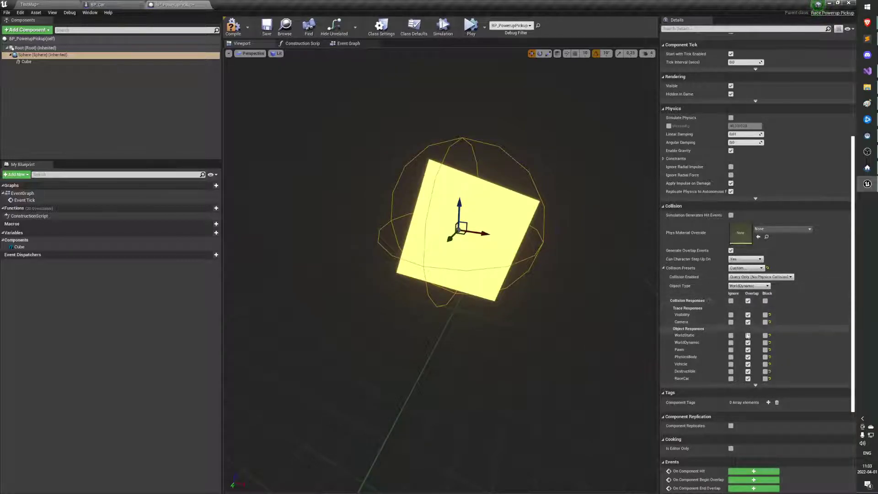
# Step: Set all Sphere collision responses to Ignore with only RaceCar on Overlap, then deselect
pyautogui.click(730, 301)
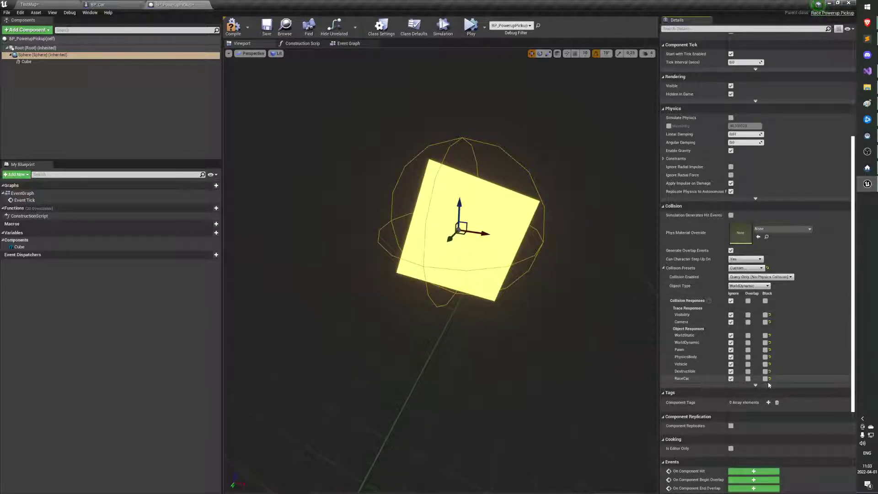
pyautogui.click(748, 378)
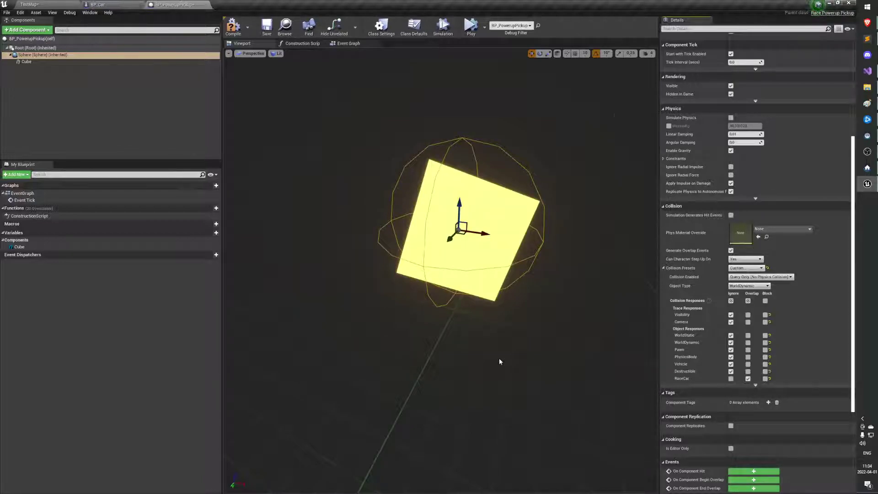
pyautogui.click(731, 302)
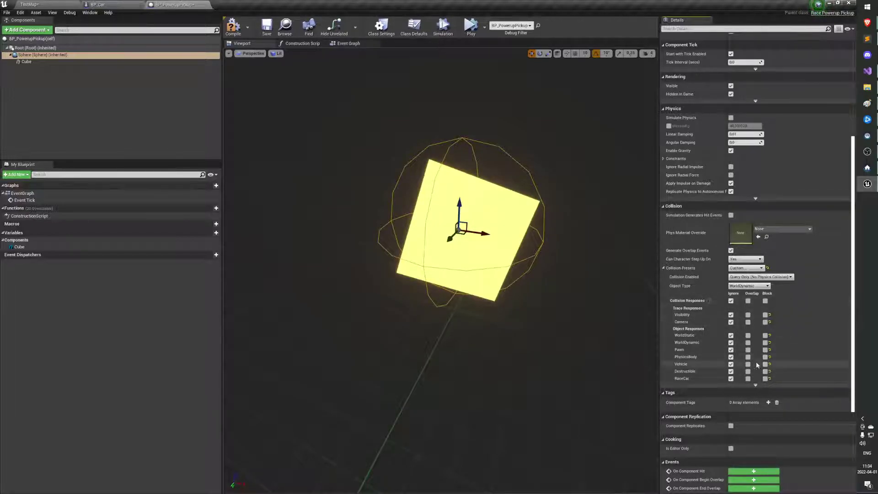
pyautogui.click(748, 378)
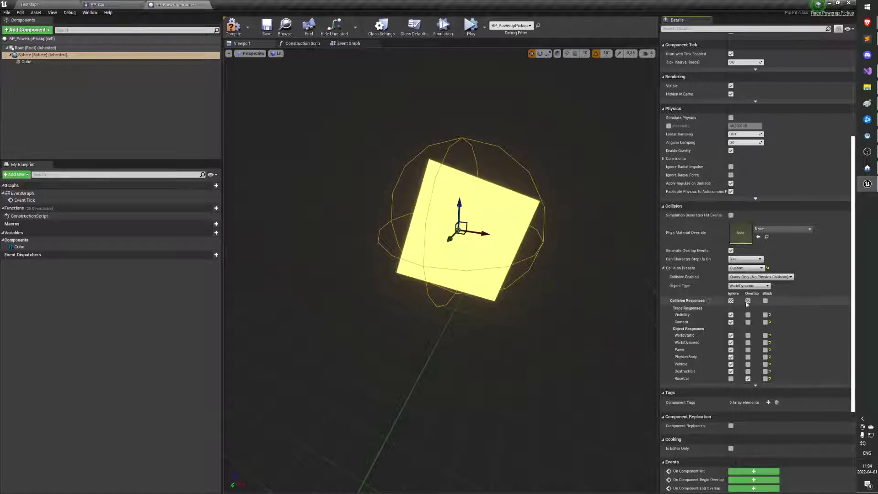
pyautogui.click(747, 300)
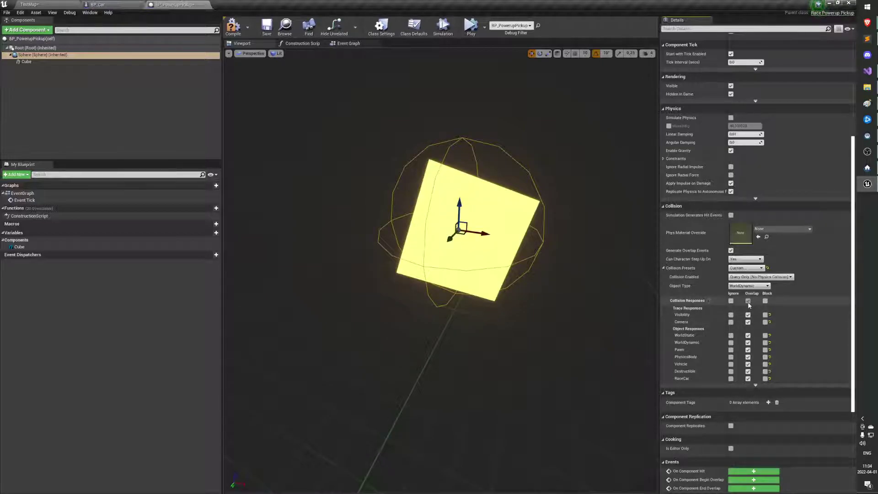
pyautogui.click(731, 301)
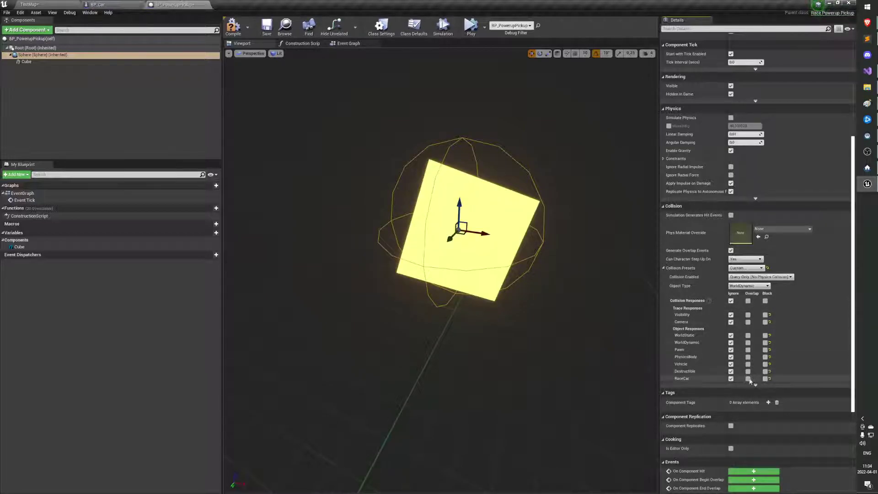
pyautogui.click(747, 378)
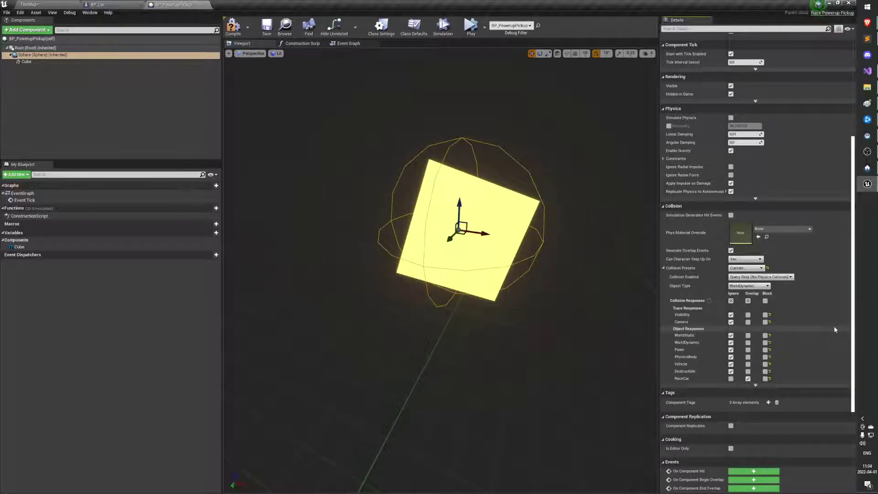
pyautogui.click(320, 201)
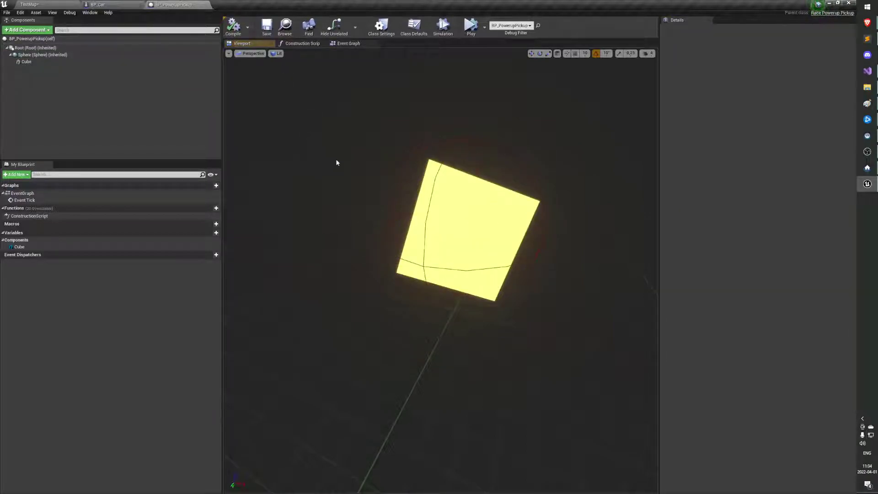
# Step: Reselect the Sphere, confirm RaceCar stays on Overlap, and return to the TestMap level
pyautogui.click(92, 55)
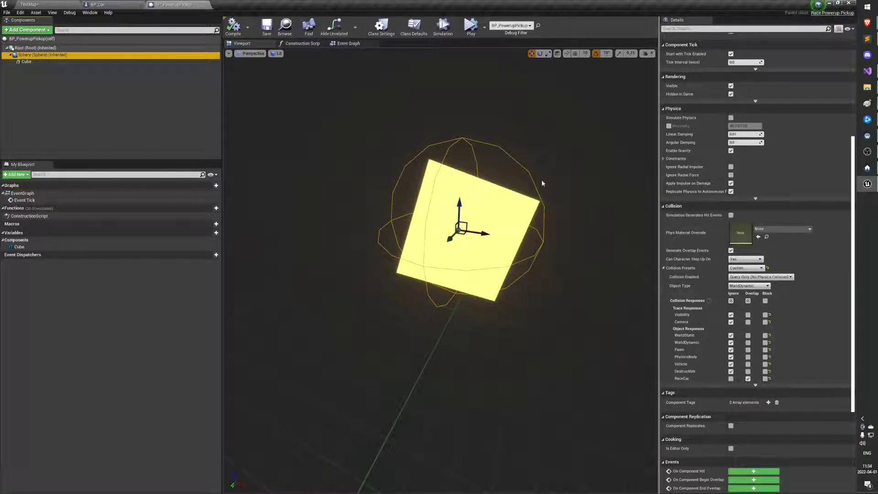
pyautogui.scroll(-5, 635, 299)
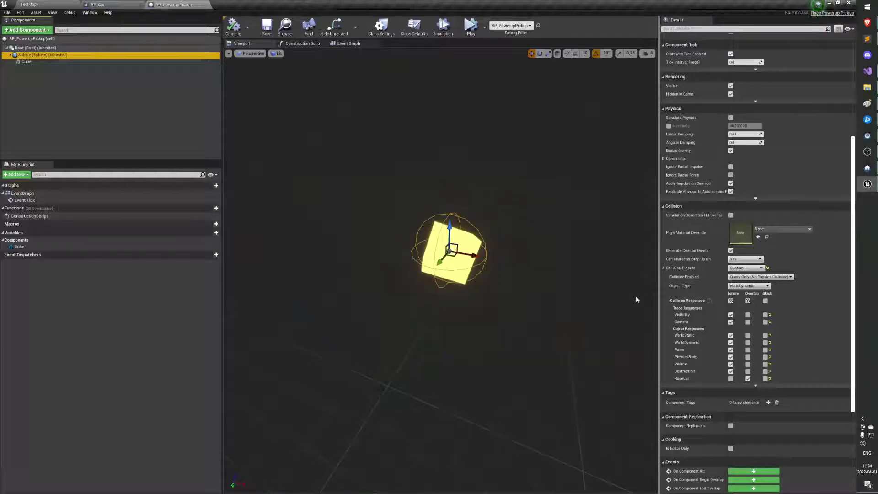
pyautogui.scroll(5, 456, 306)
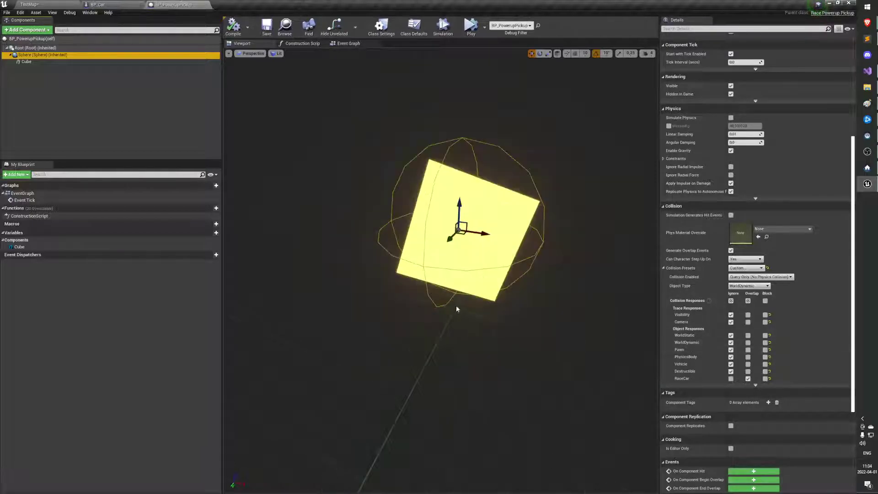
pyautogui.click(748, 379)
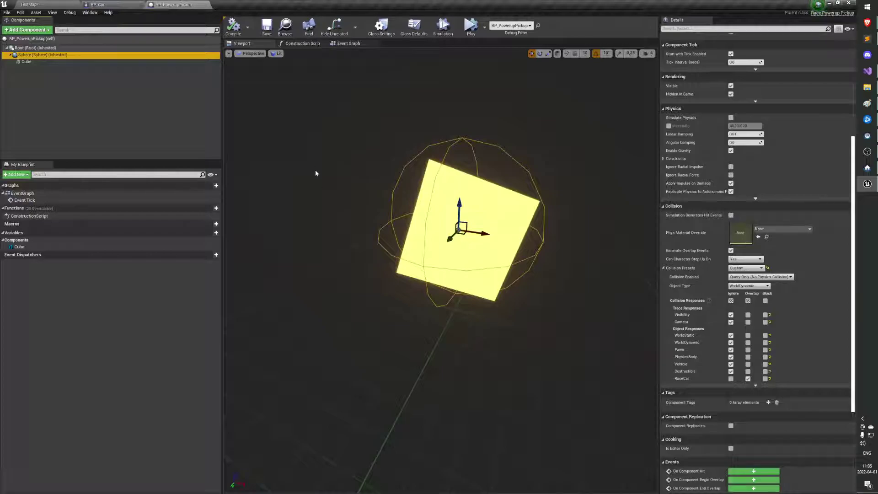
pyautogui.click(95, 4)
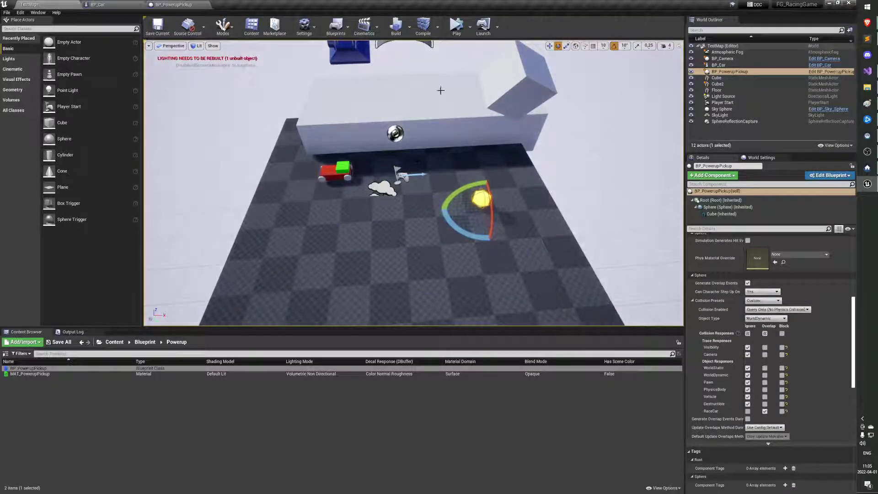
# Step: Play, then simulate the level, inspecting the collision settings of Cube2 and the pickup's Sphere
pyautogui.click(469, 27)
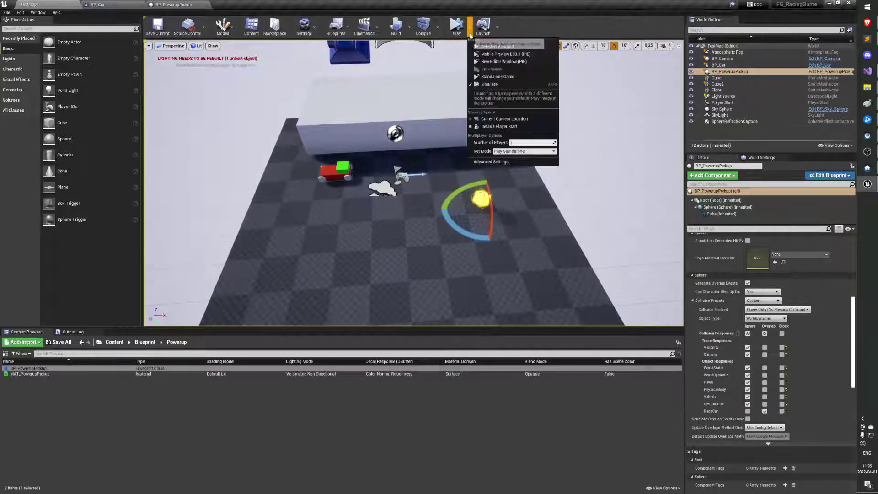
pyautogui.click(496, 47)
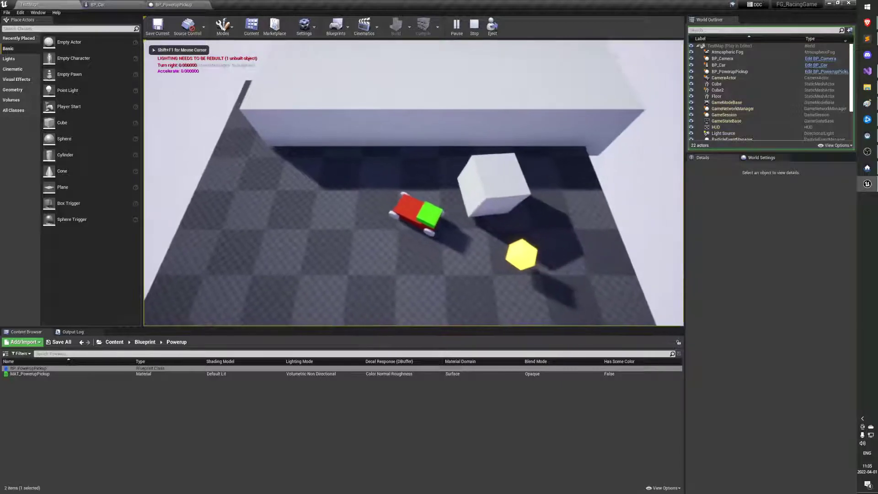
pyautogui.press('Escape')
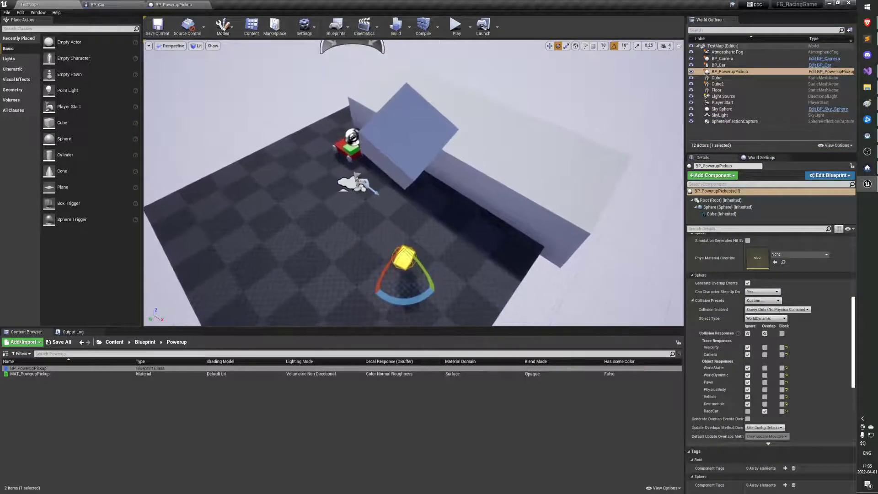
pyautogui.moveTo(445, 79); pyautogui.dragTo(445, 79, button='right')
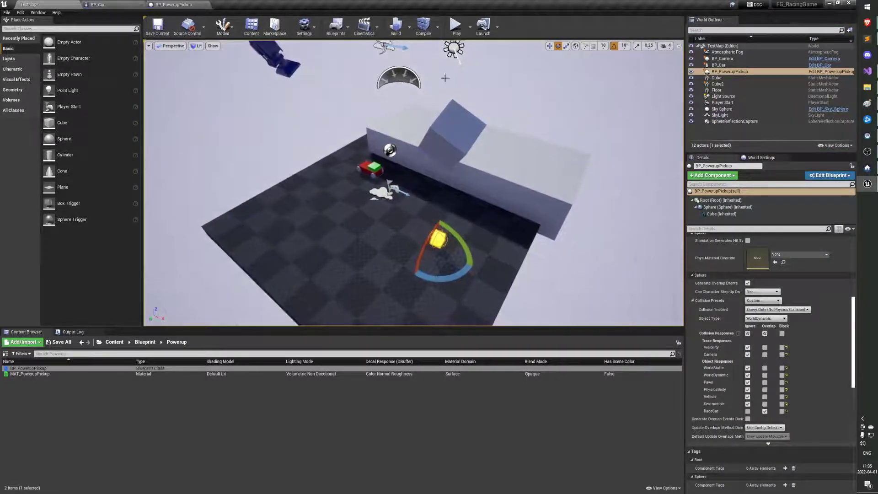
pyautogui.click(469, 26)
pyautogui.click(494, 94)
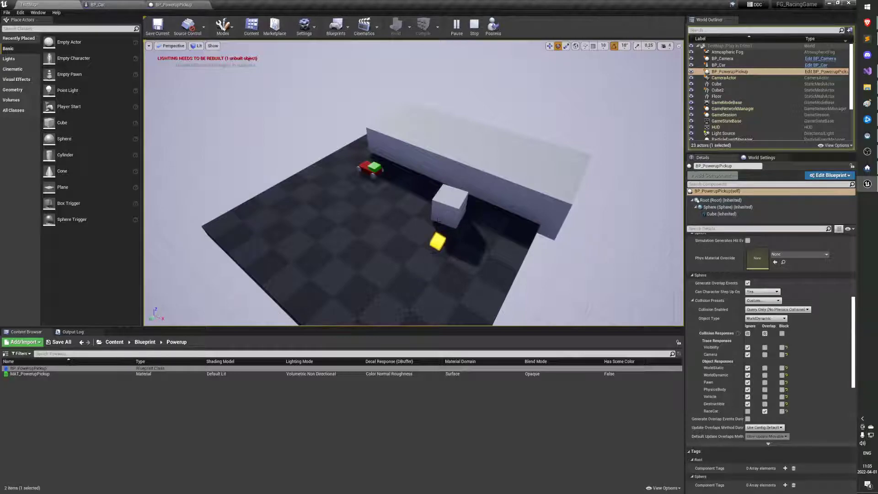
pyautogui.click(450, 203)
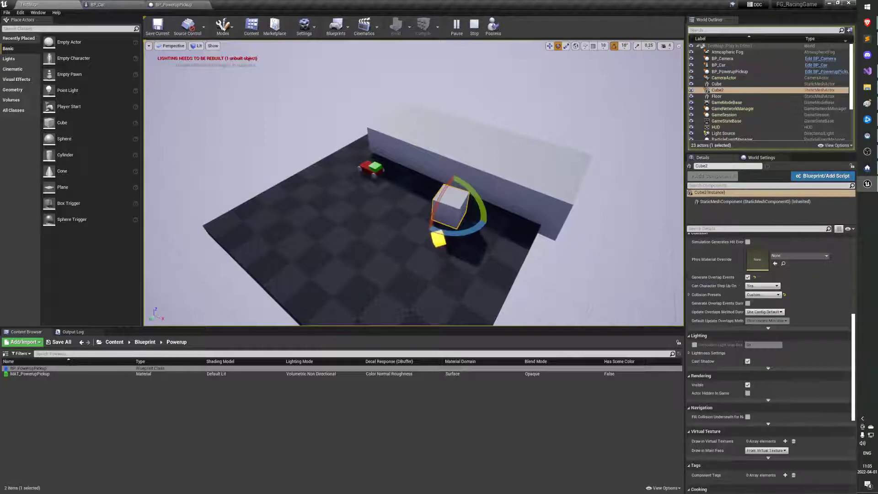
pyautogui.click(711, 295)
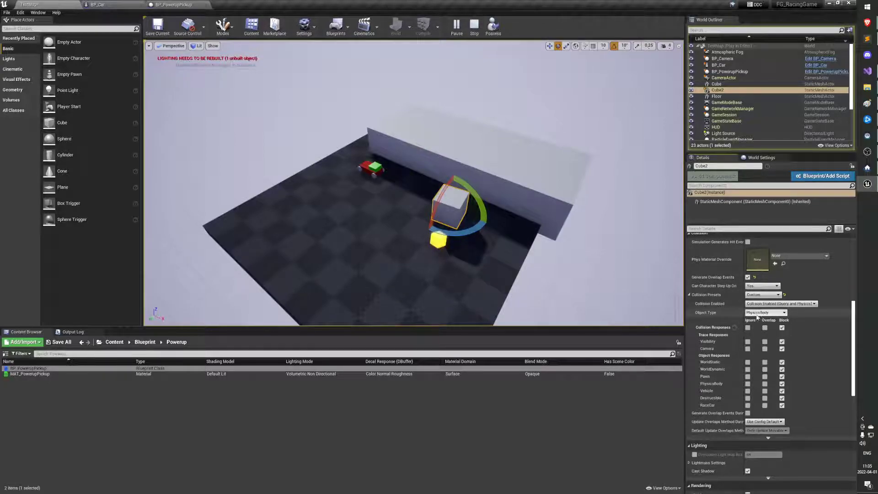
pyautogui.click(430, 241)
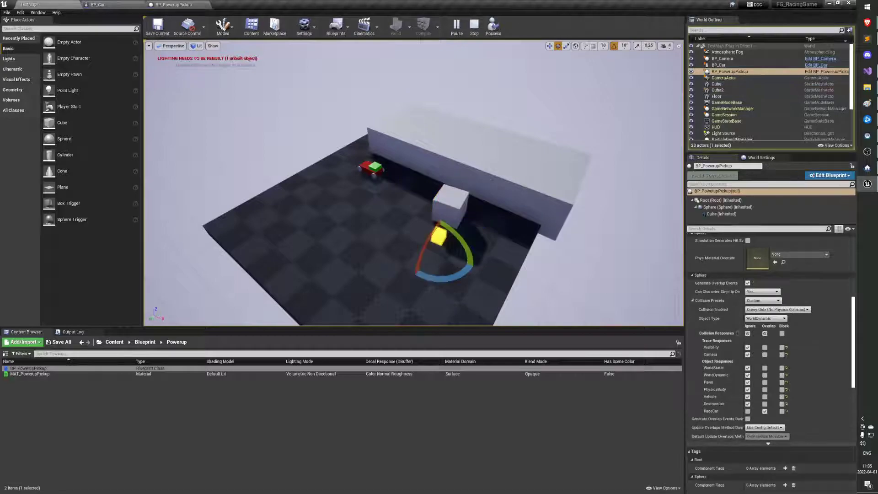
pyautogui.click(727, 207)
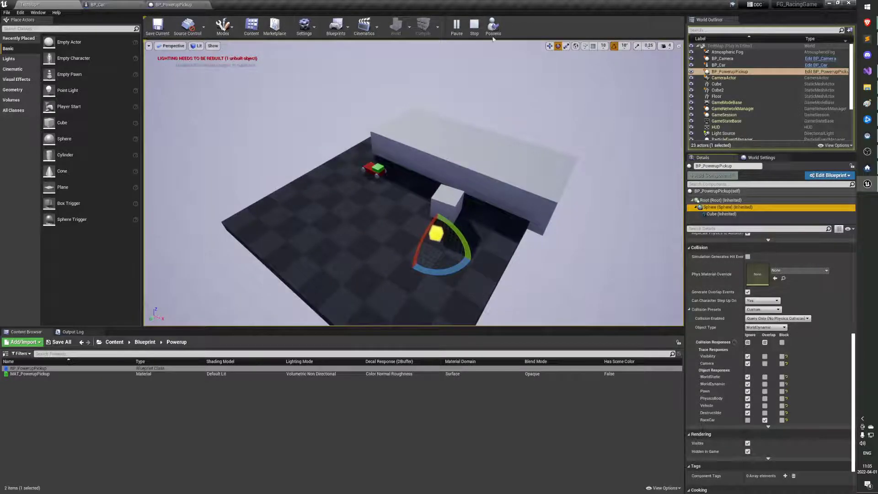
# Step: Possess the car, drive it into the yellow pickup to collect it, then stop and switch to Visual Studio
pyautogui.click(474, 27)
pyautogui.click(493, 25)
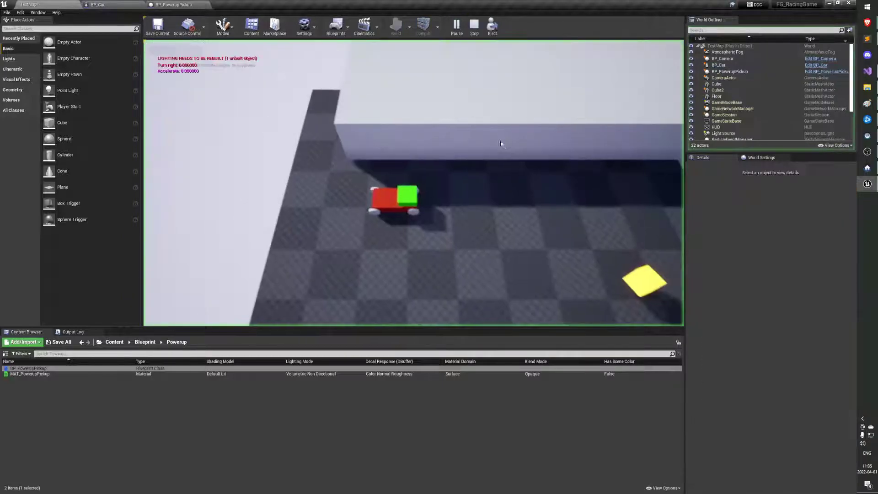
pyautogui.press('w')
pyautogui.press('d')
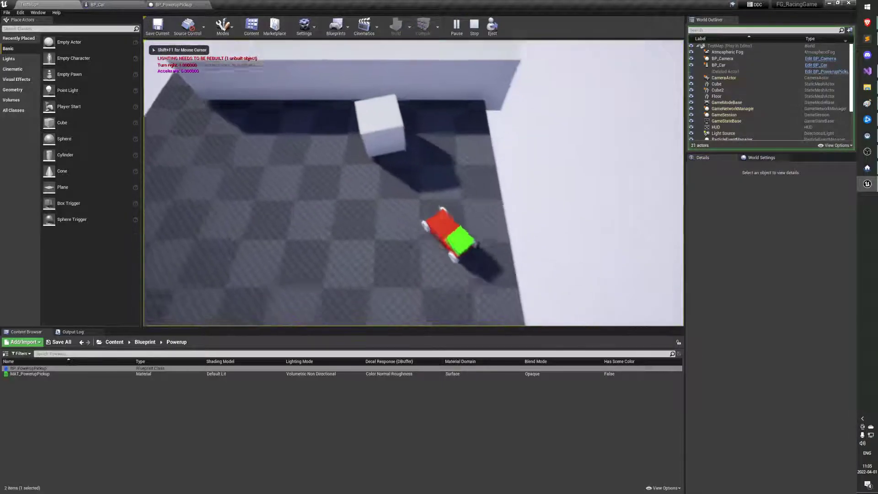
pyautogui.press('w')
pyautogui.press('d')
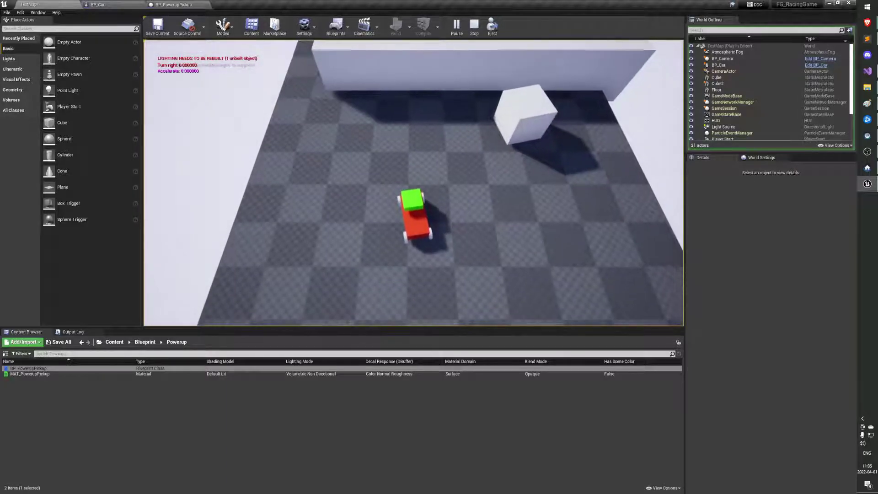
pyautogui.press('Escape')
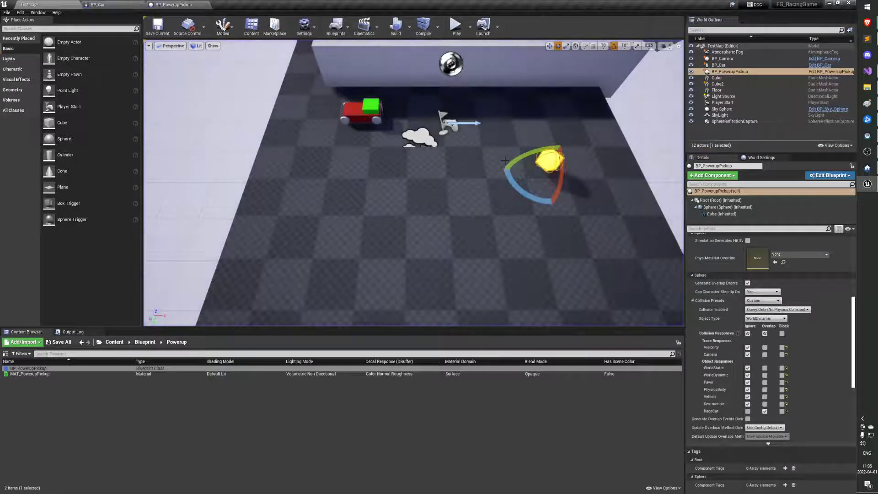
pyautogui.hotkey('alt', 'Tab')
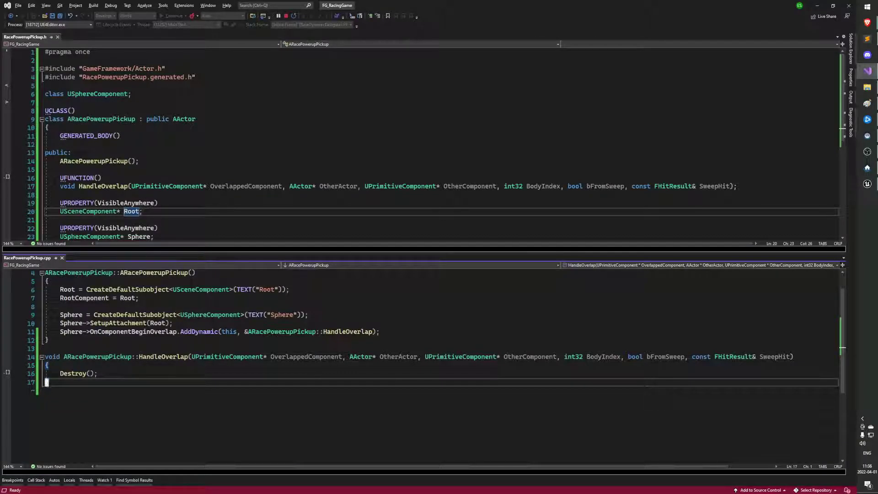
# Step: Review HandleOverlap's Destroy() call and the header's Sphere property, then return to Unreal
pyautogui.hotkey('shift', 'v')
pyautogui.hotkey('shift', '[')
pyautogui.press('y')
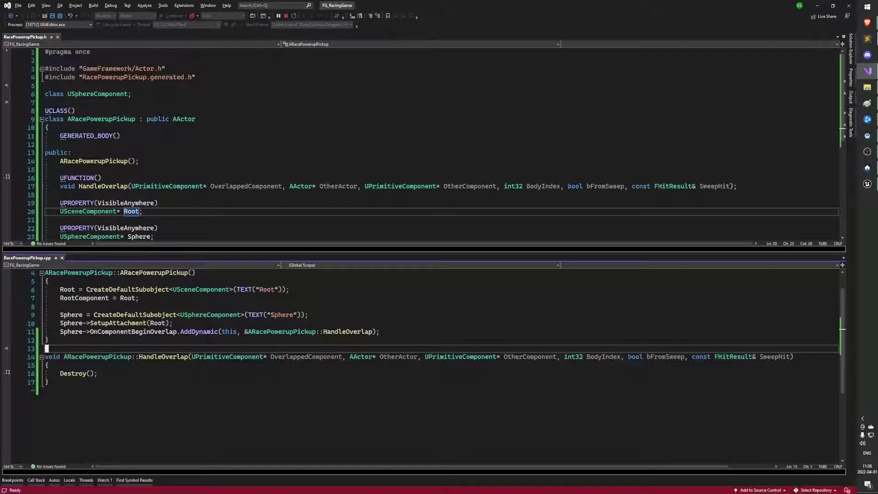
pyautogui.click(46, 382)
pyautogui.click(94, 373)
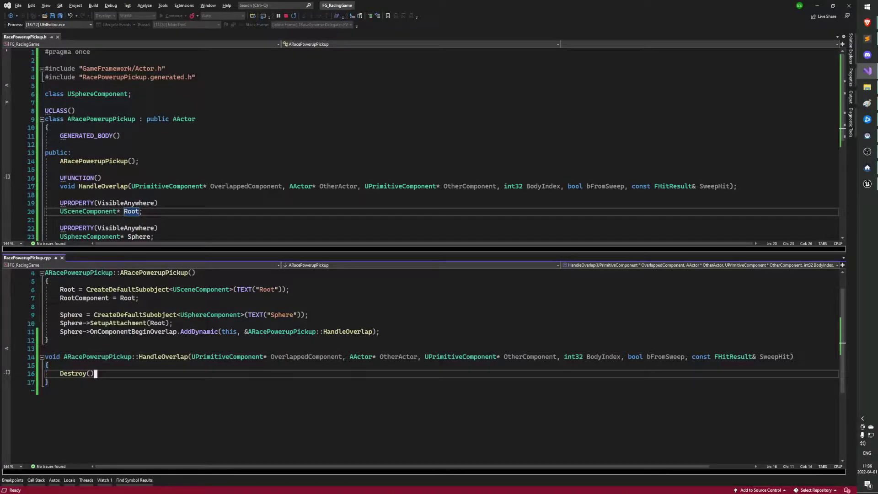
pyautogui.scroll(-4, 421, 142)
pyautogui.scroll(4, 420, 142)
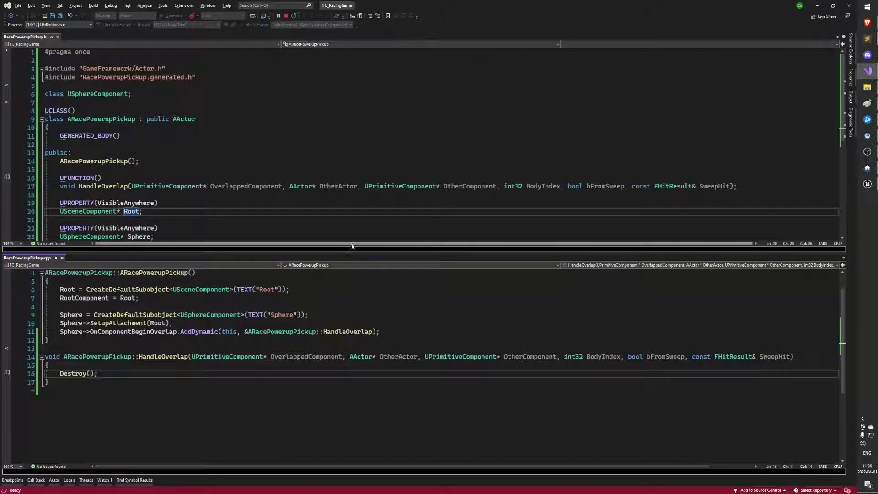
pyautogui.click(155, 228)
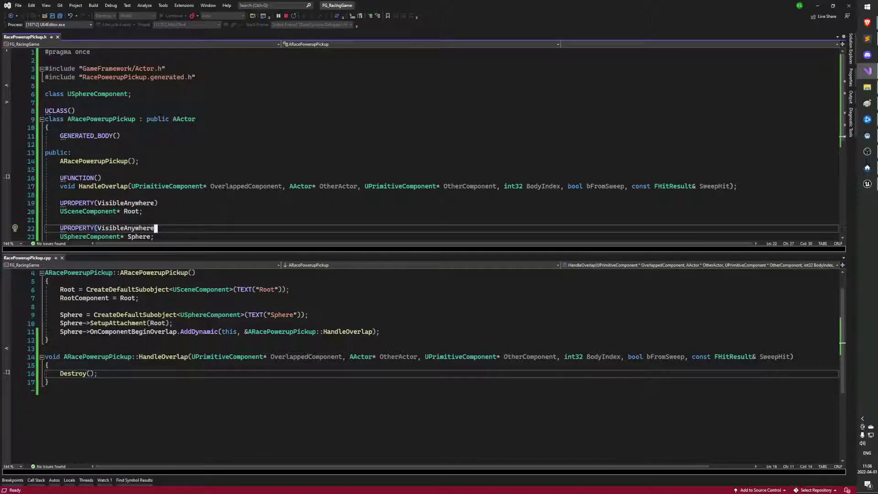
pyautogui.hotkey('alt', 'Tab')
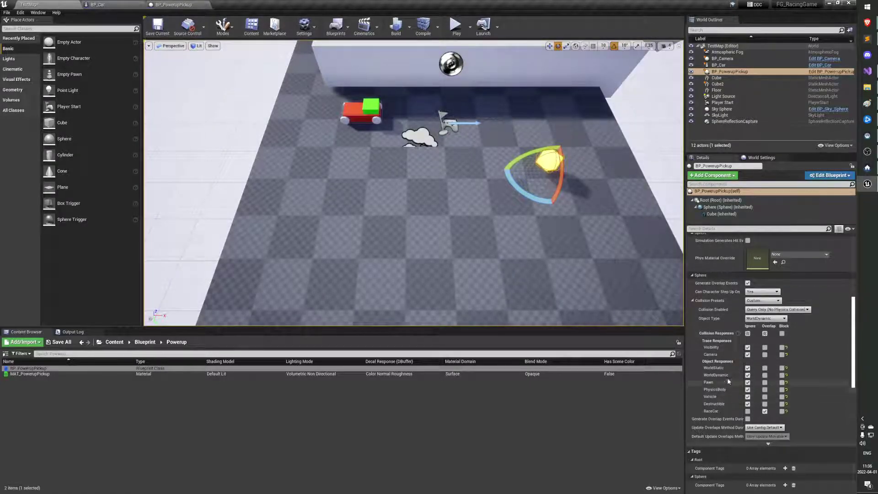
# Step: Inspect the Sphere's Collision Presets dropdown in the Details panel
pyautogui.scroll(3, 730, 389)
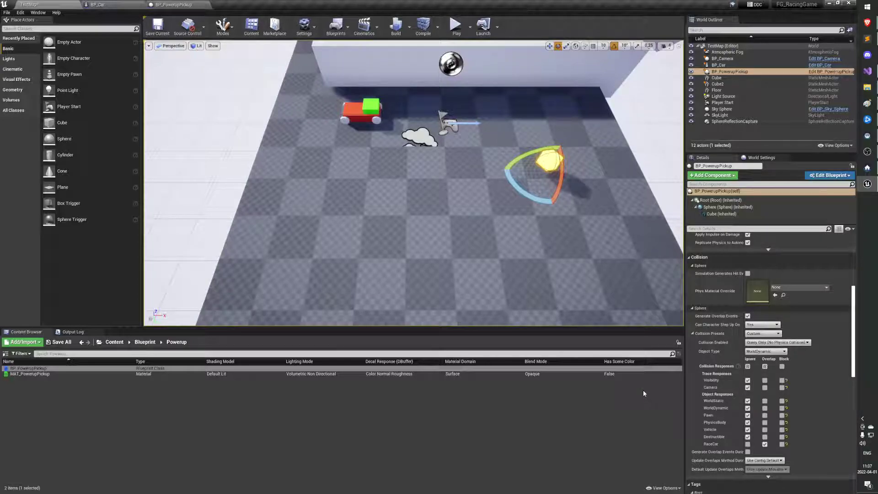
pyautogui.scroll(-2, 721, 372)
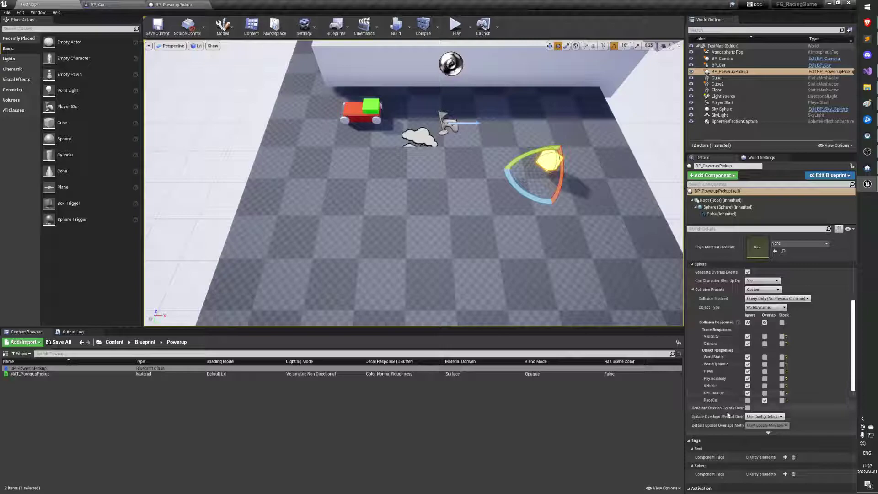
pyautogui.scroll(-1, 720, 371)
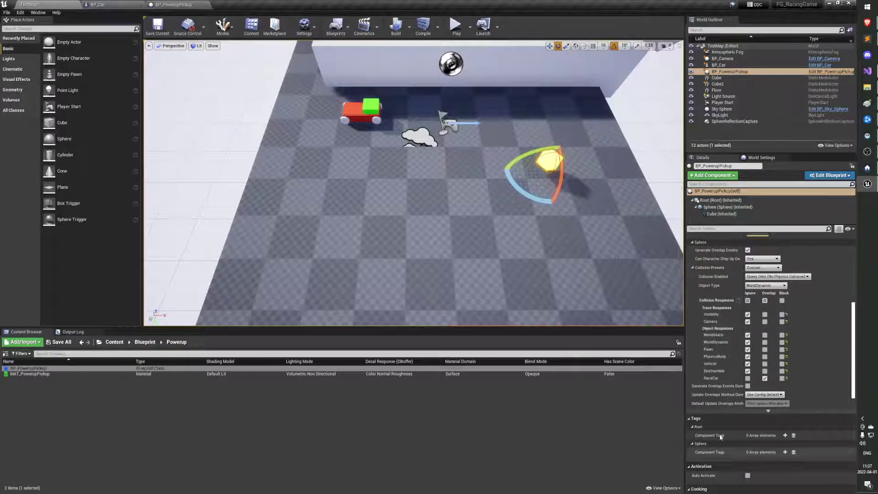
pyautogui.moveTo(720, 396)
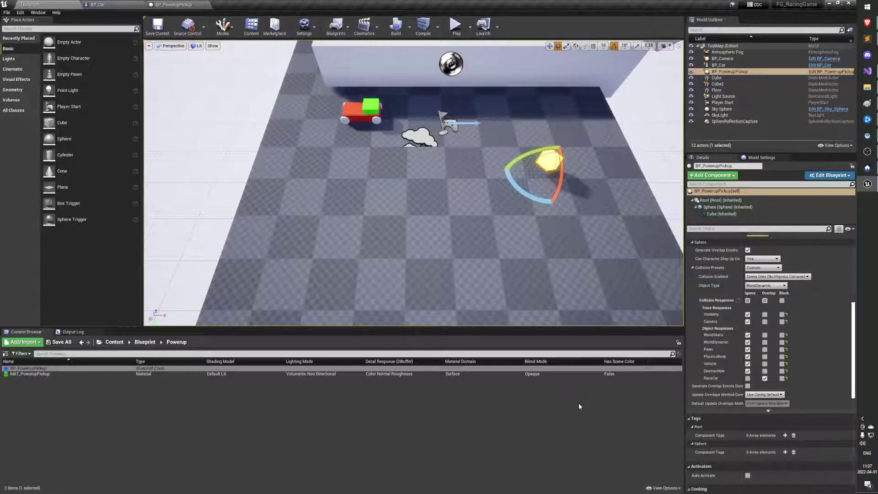
pyautogui.click(760, 268)
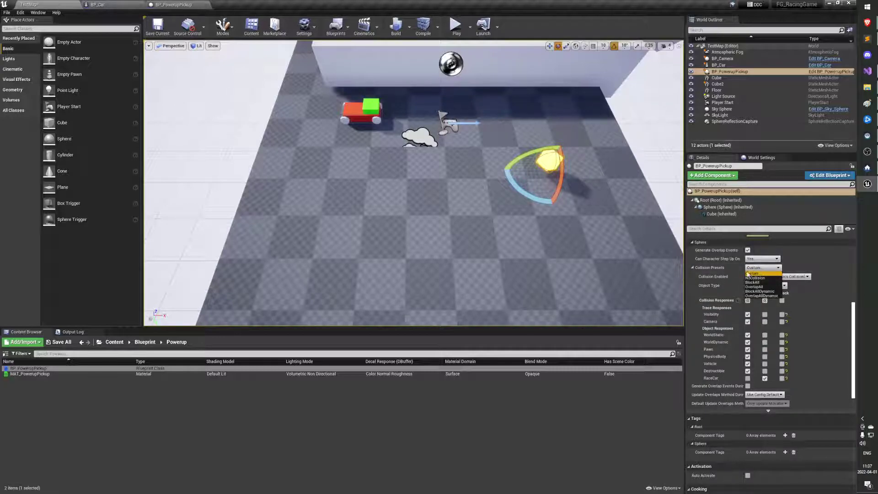
# Step: Frame the floor and the powerup pickup in the viewport, then switch to the BP_PowerupPickup Blueprint
pyautogui.click(480, 262)
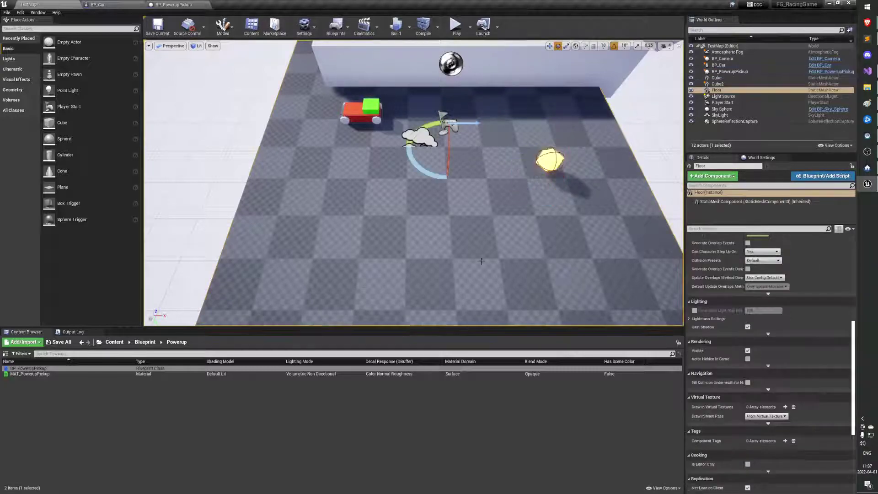
pyautogui.press('f')
pyautogui.click(521, 201)
pyautogui.press('f')
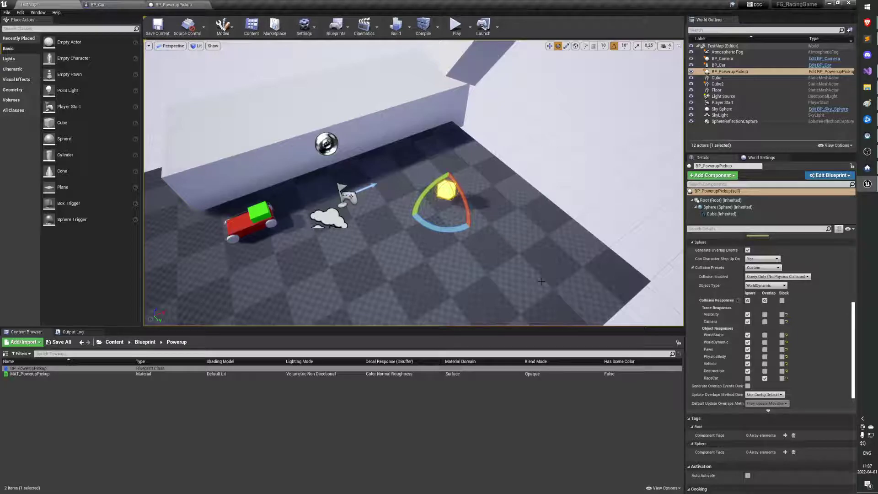
pyautogui.moveTo(540, 281); pyautogui.dragTo(521, 282)
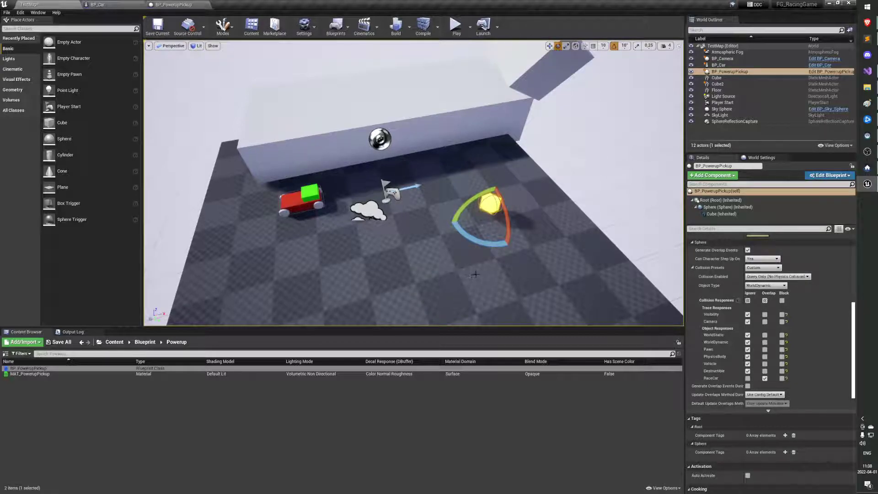
pyautogui.click(173, 5)
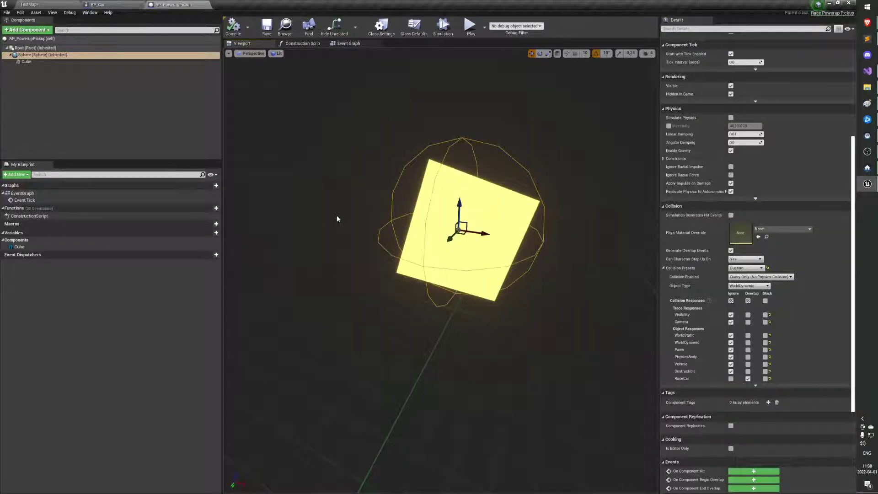
# Step: Confirm the pickup's Cube component uses the NoCollision preset, then go back to TestMap
pyautogui.click(72, 62)
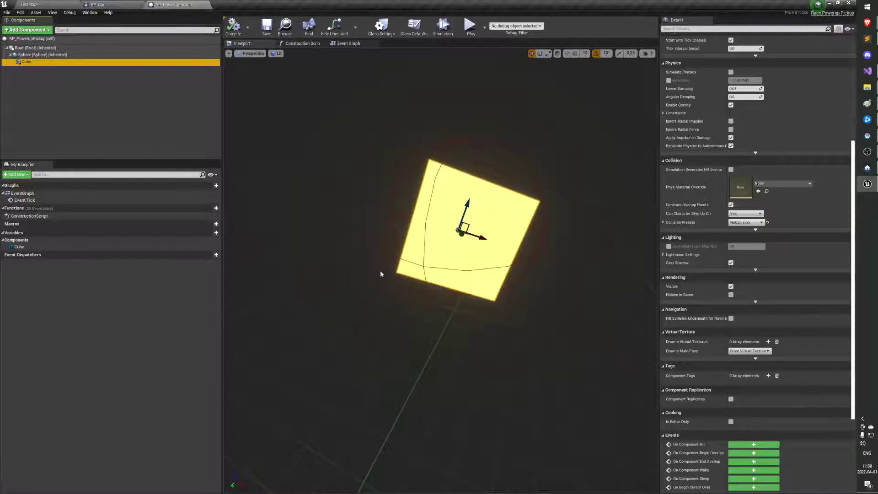
pyautogui.click(59, 4)
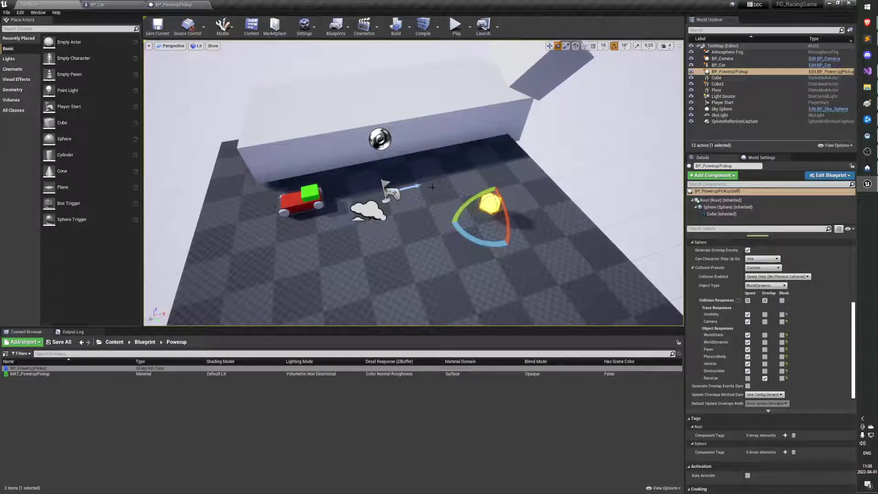
# Step: Switch back to the BP_PowerupPickup Blueprint editor to view its yellow cube
pyautogui.click(176, 4)
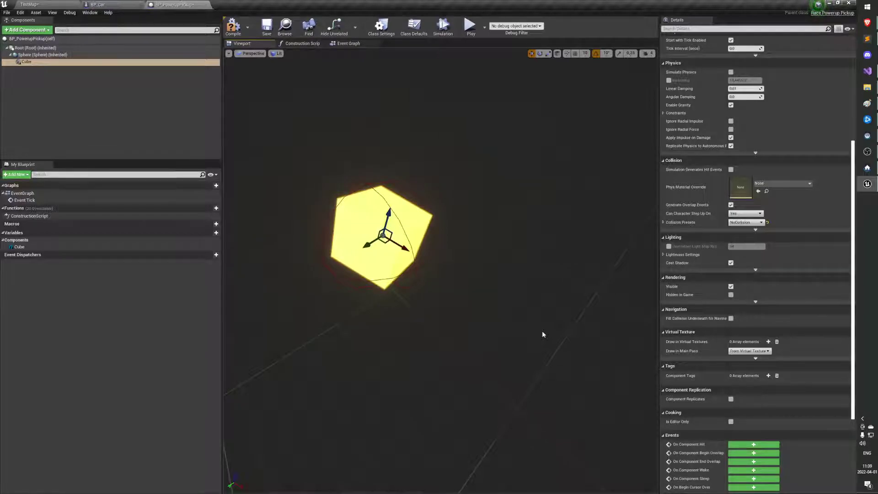
pyautogui.press('e')
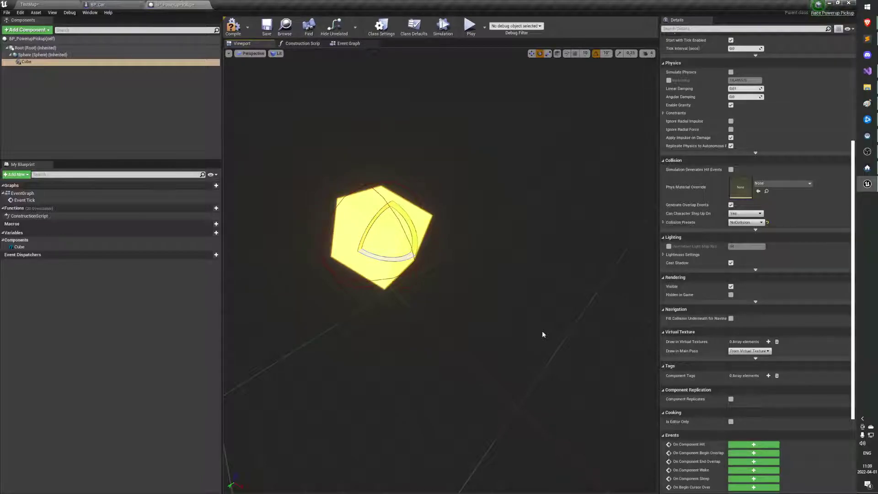
pyautogui.click(64, 61)
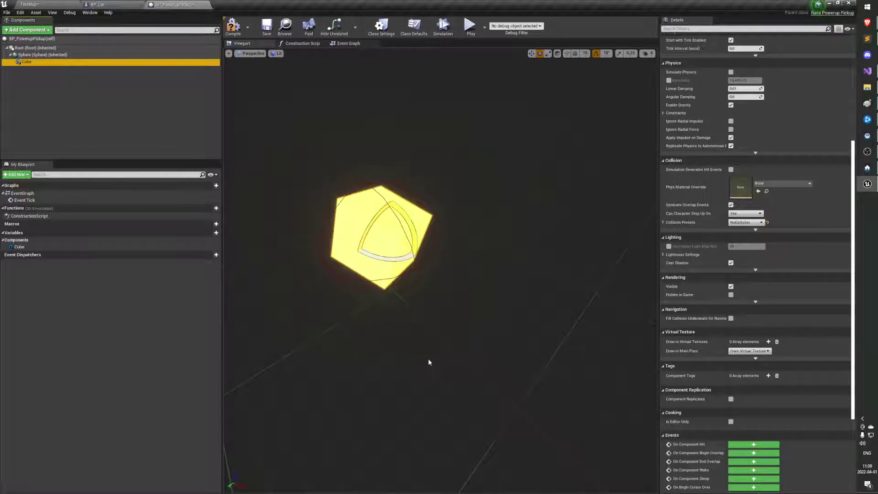
pyautogui.click(578, 260)
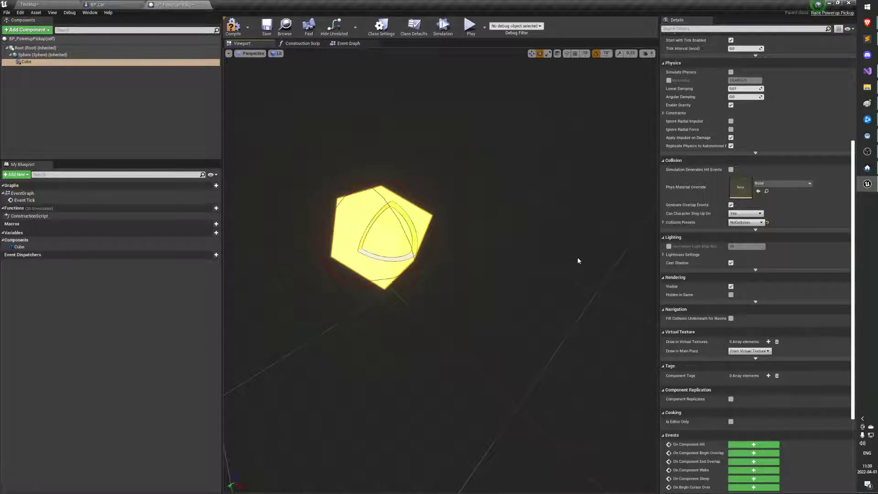
pyautogui.press('w')
pyautogui.press('r')
pyautogui.press('w')
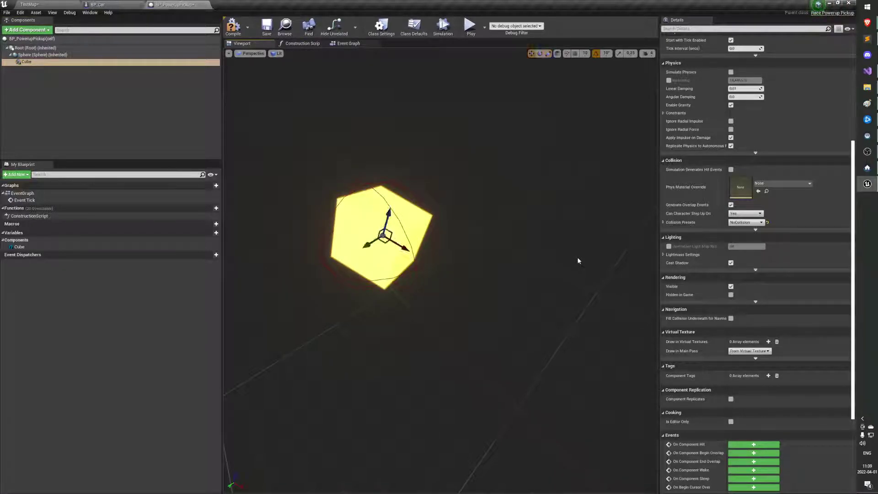
pyautogui.press('e')
pyautogui.press('r')
pyautogui.press('w')
pyautogui.press('e')
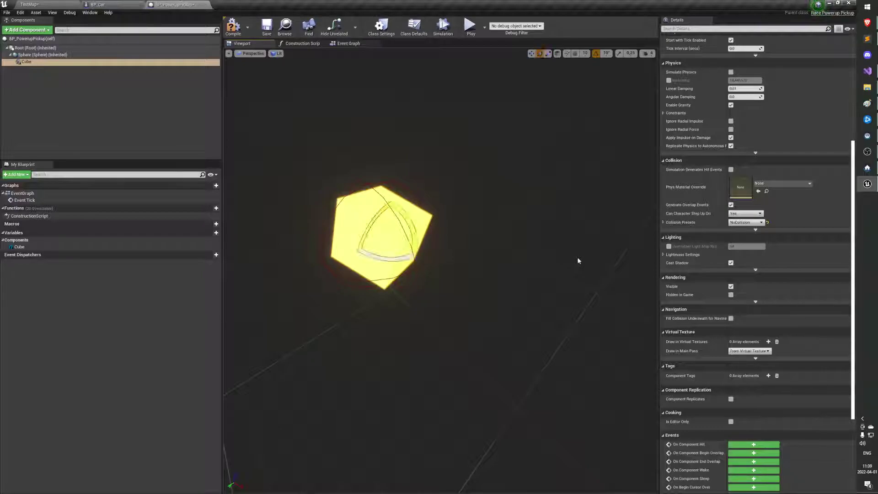
pyautogui.press('w')
pyautogui.press('e')
pyautogui.press('w')
pyautogui.press('r')
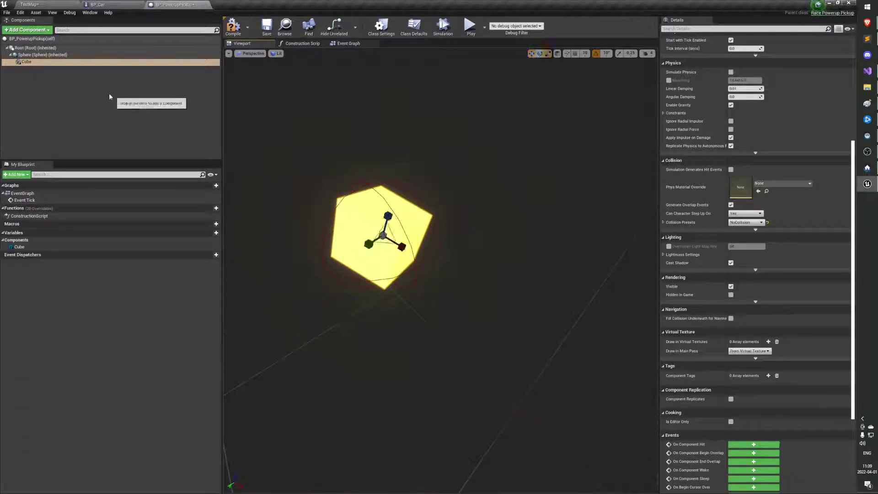
pyautogui.rightClick(58, 66)
pyautogui.click(58, 69)
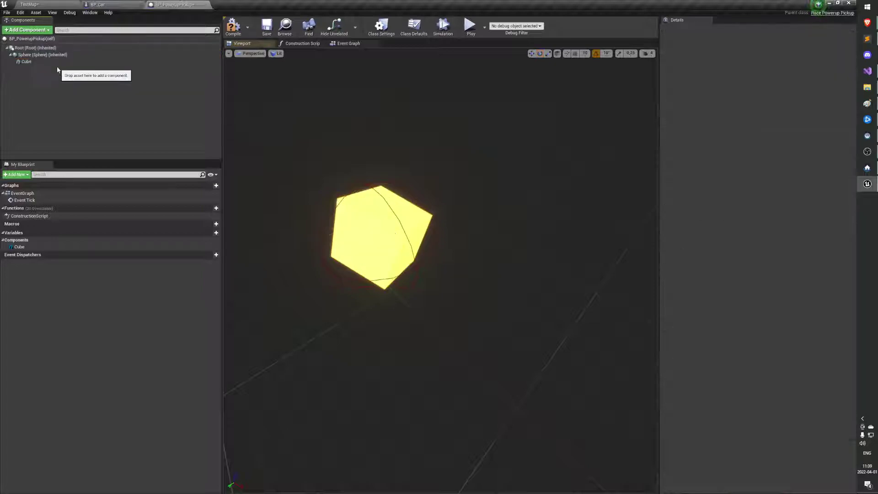
pyautogui.click(58, 62)
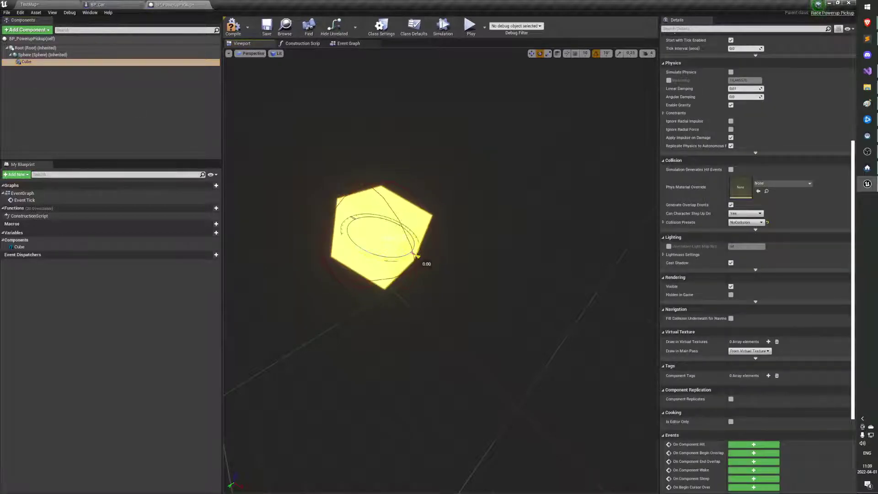
pyautogui.moveTo(417, 256); pyautogui.dragTo(420, 259)
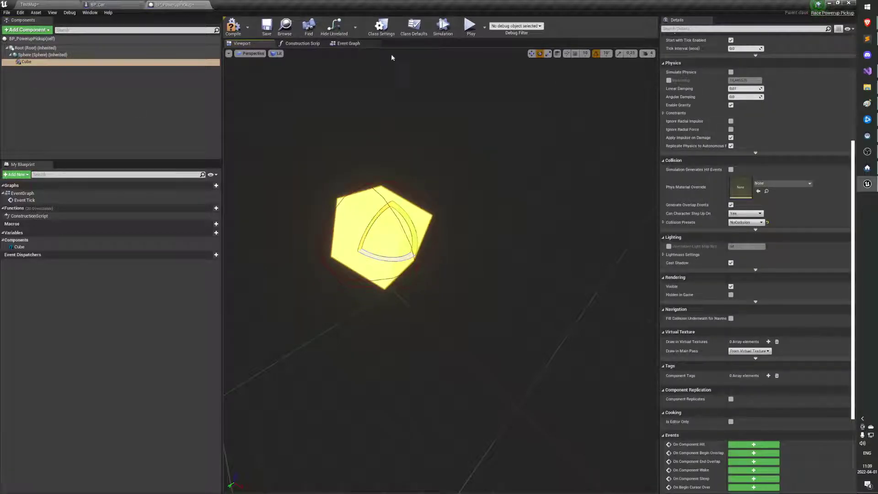
pyautogui.moveTo(534, 256)
pyautogui.mouseDown(button='right')
pyautogui.moveTo(512, 257)
pyautogui.moveTo(534, 256)
pyautogui.mouseUp(button='right')
pyautogui.press('w')
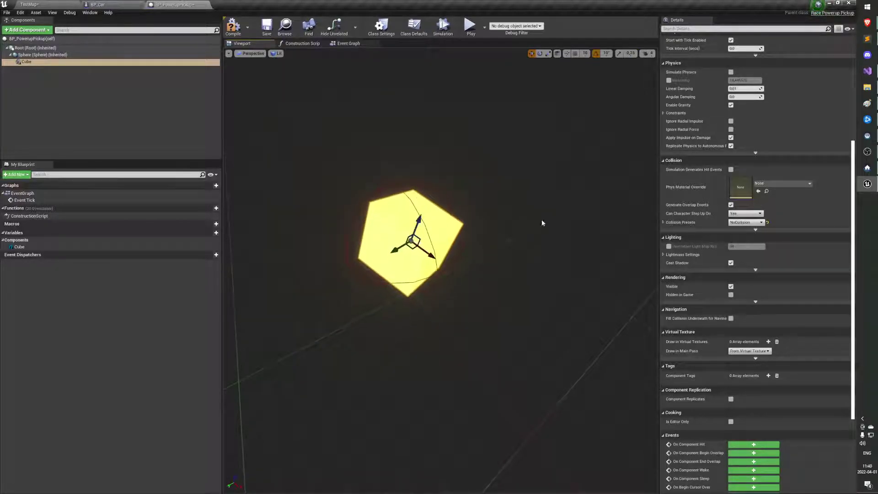
pyautogui.scroll(10, 846, 93)
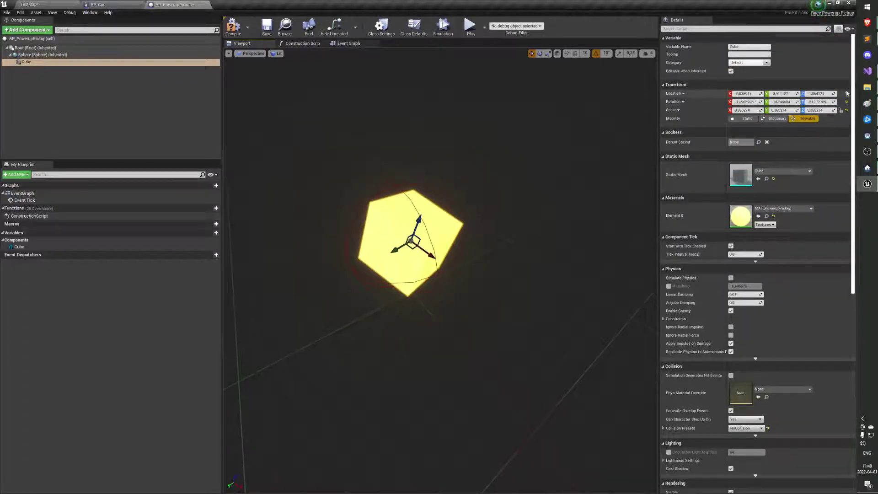
# Step: Reset the pickup cube's location to the origin and scale it uniformly down to about a third
pyautogui.click(846, 93)
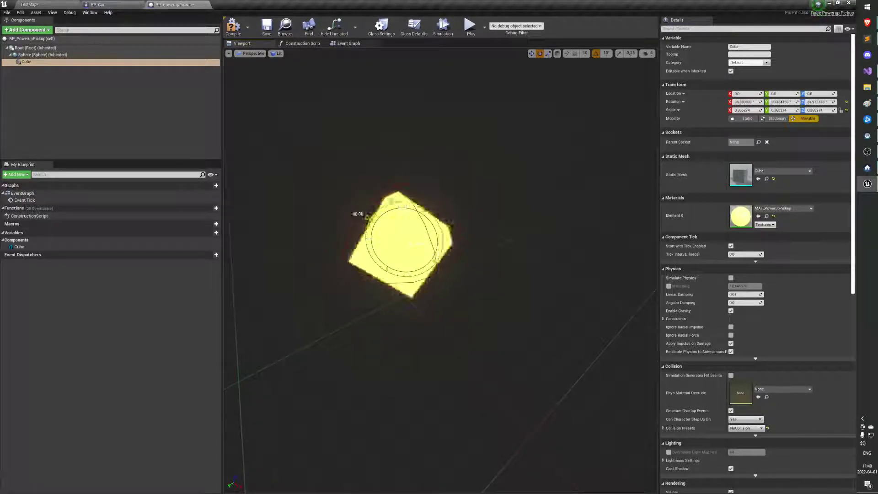
pyautogui.press('r')
pyautogui.moveTo(403, 241)
pyautogui.mouseDown()
pyautogui.moveTo(420, 226)
pyautogui.moveTo(397, 247)
pyautogui.moveTo(418, 226)
pyautogui.moveTo(410, 236)
pyautogui.mouseUp()
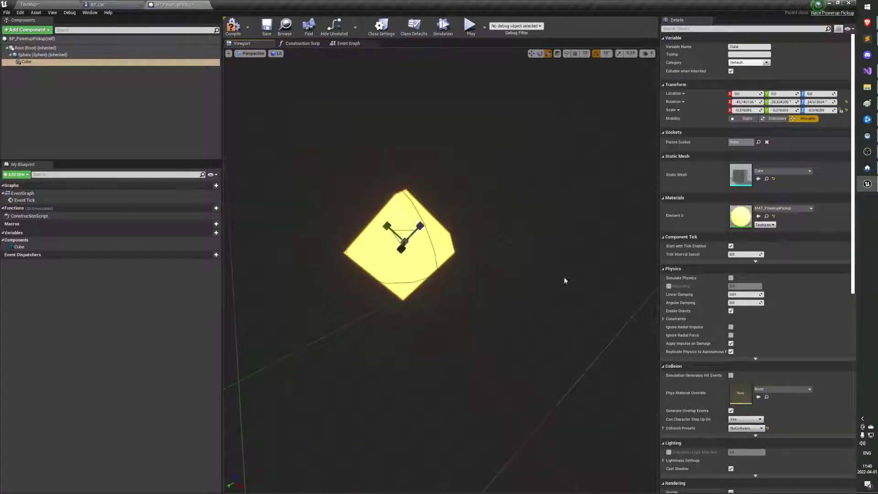
pyautogui.click(845, 109)
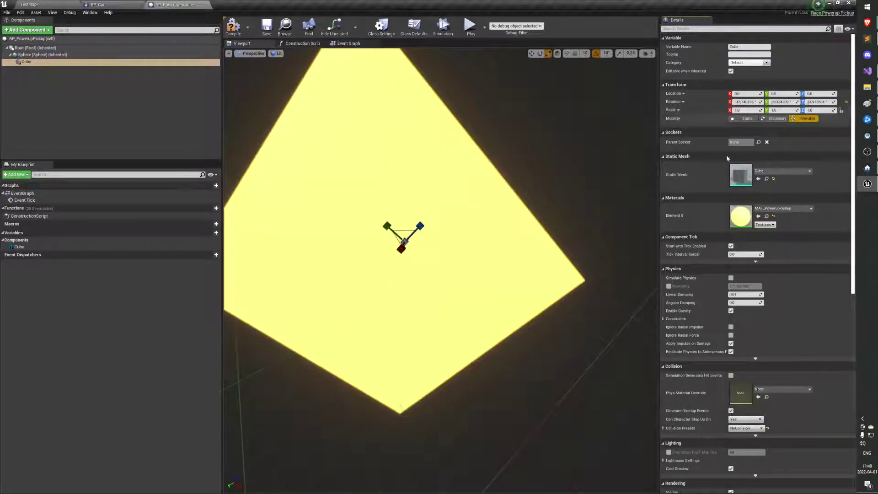
pyautogui.moveTo(404, 241)
pyautogui.mouseDown()
pyautogui.moveTo(393, 251)
pyautogui.moveTo(406, 239)
pyautogui.mouseUp()
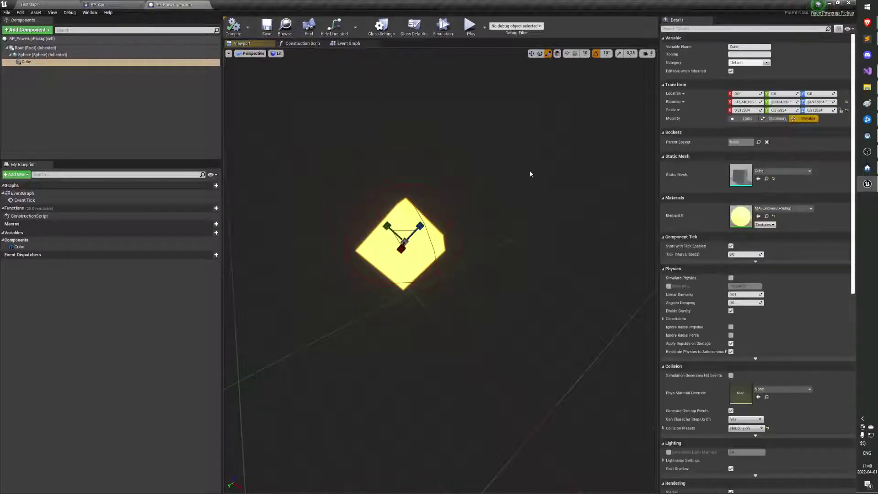
pyautogui.moveTo(601, 251); pyautogui.dragTo(590, 240, button='right')
# Step: In TestMap, move BP_PowerupPickup to a new spot on the checkered floor beyond the car
pyautogui.click(29, 5)
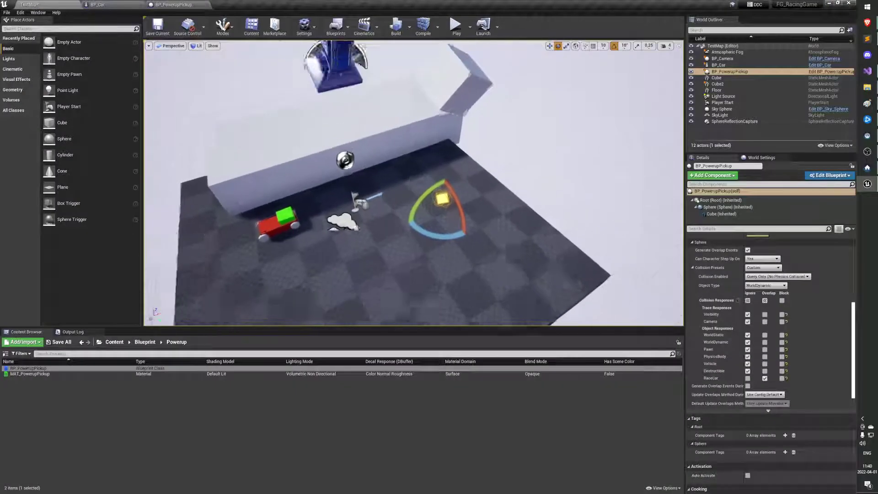
pyautogui.moveTo(412, 182); pyautogui.dragTo(393, 194, button='right')
pyautogui.moveTo(450, 188); pyautogui.dragTo(398, 176)
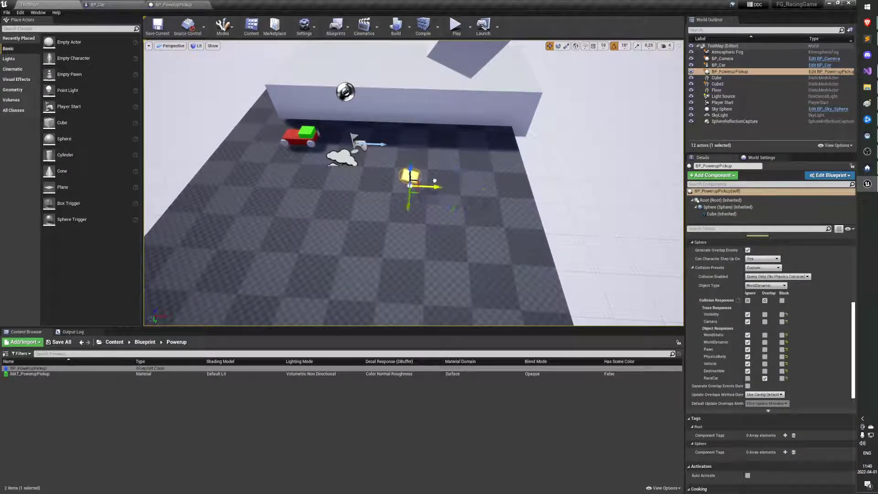
pyautogui.moveTo(452, 190); pyautogui.dragTo(434, 218)
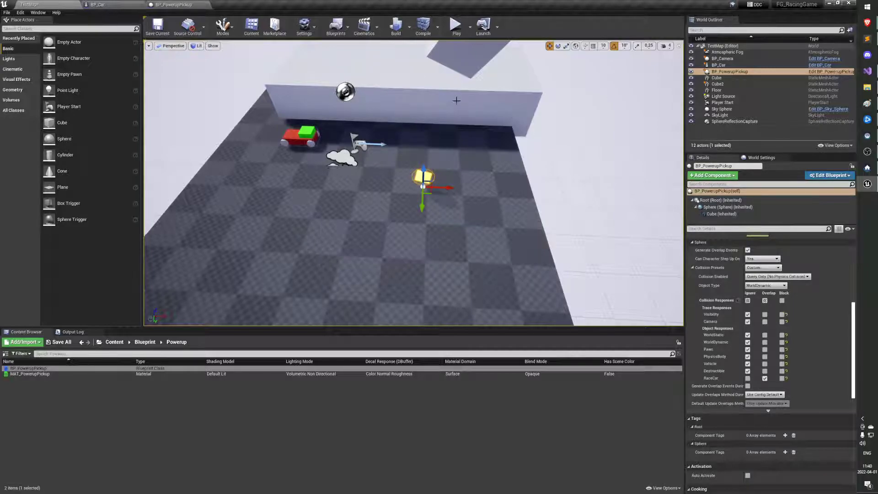
# Step: Start Play in the editor and drive the car over the powerup pickup
pyautogui.click(455, 25)
pyautogui.press('w')
pyautogui.press('a')
pyautogui.press('d')
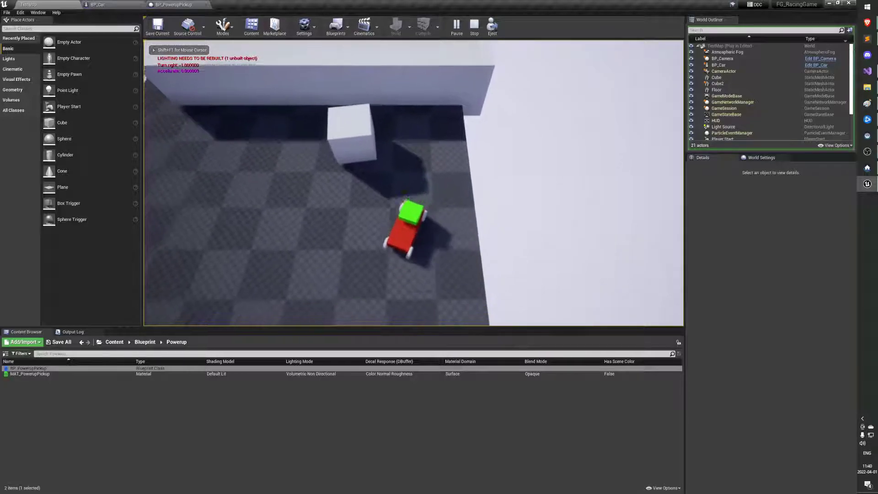
pyautogui.press('w')
# Step: Drive back and forth around the white cube, steering left and right
pyautogui.press('s')
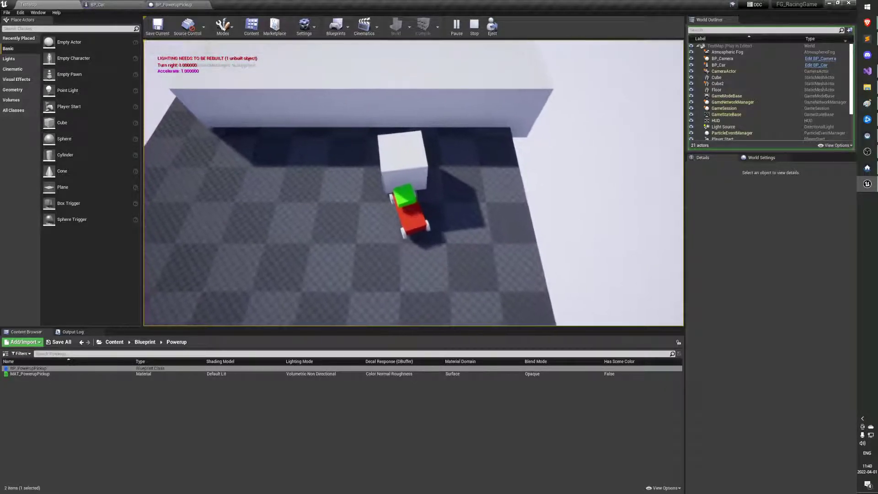
pyautogui.press('w')
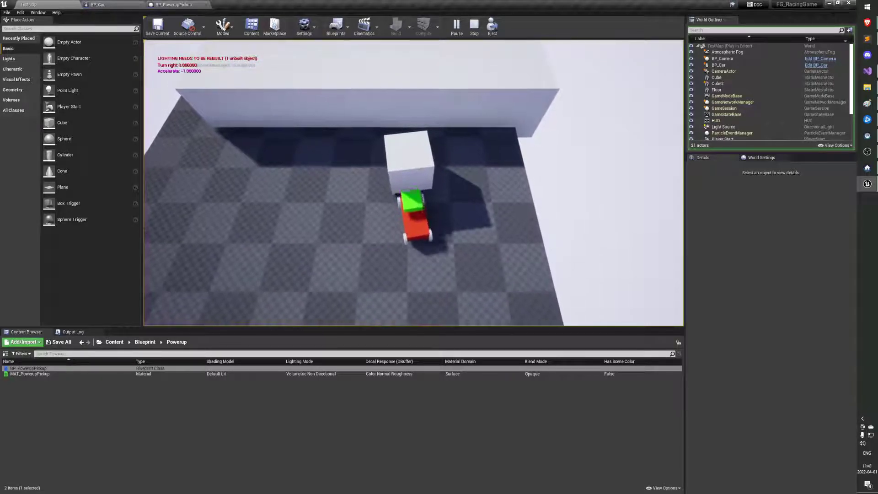
pyautogui.press('w')
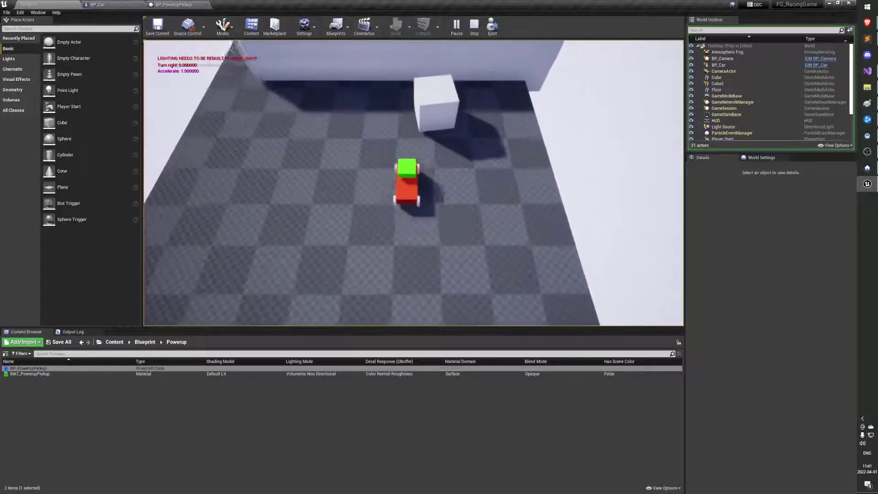
pyautogui.press('a')
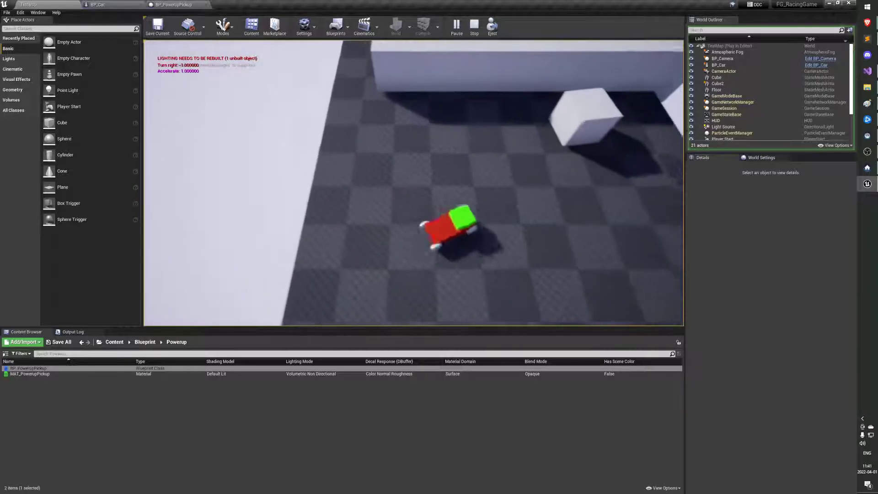
pyautogui.press('d')
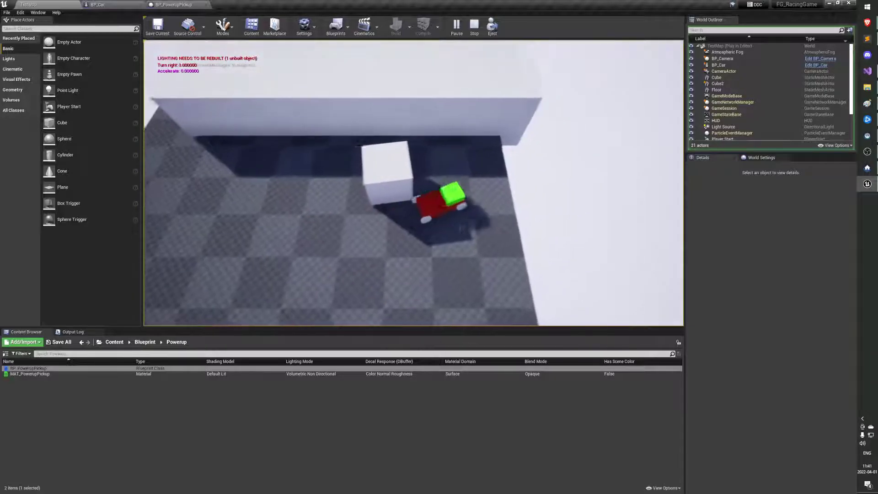
pyautogui.press('w')
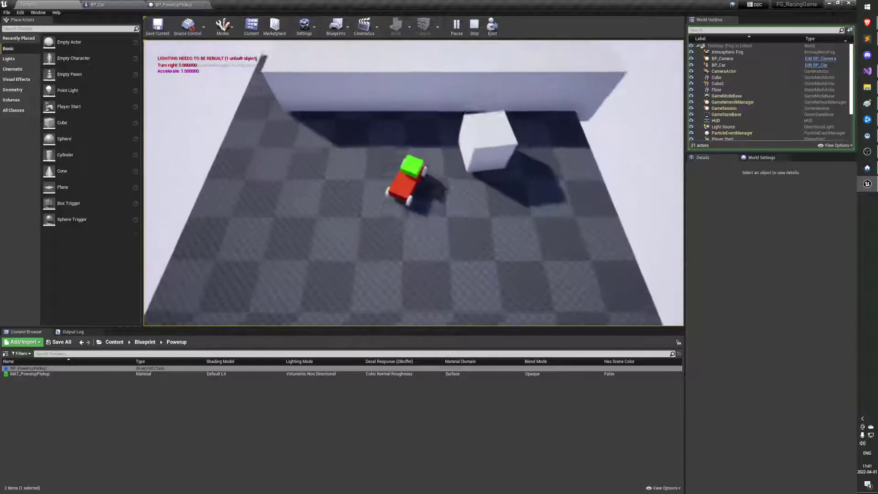
pyautogui.press('a')
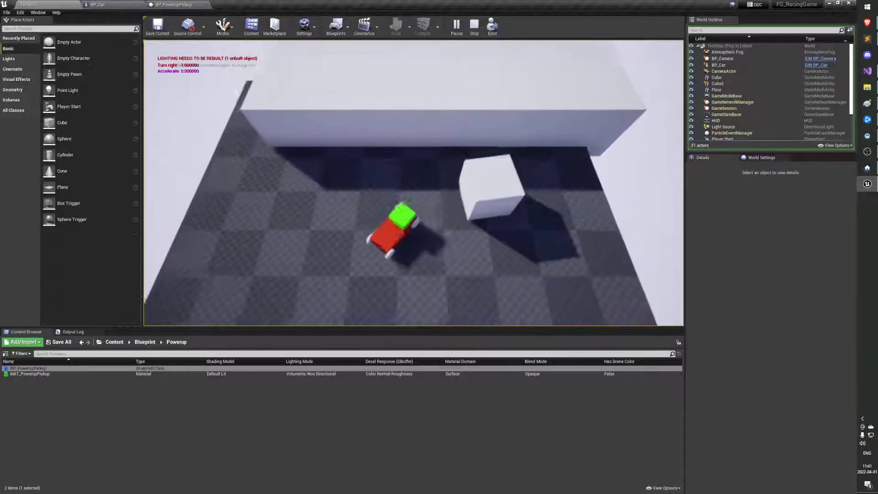
pyautogui.press('w')
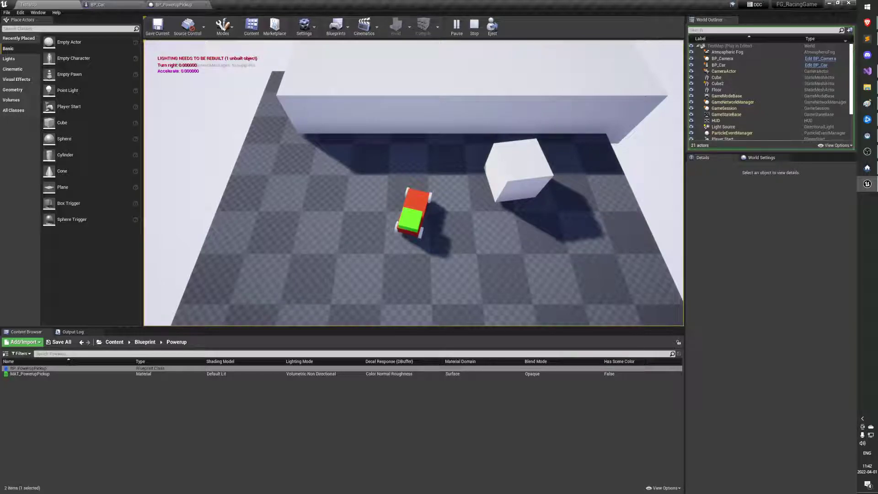
# Step: Steer around the map a bit more, then stop the play session with Escape
pyautogui.press('a')
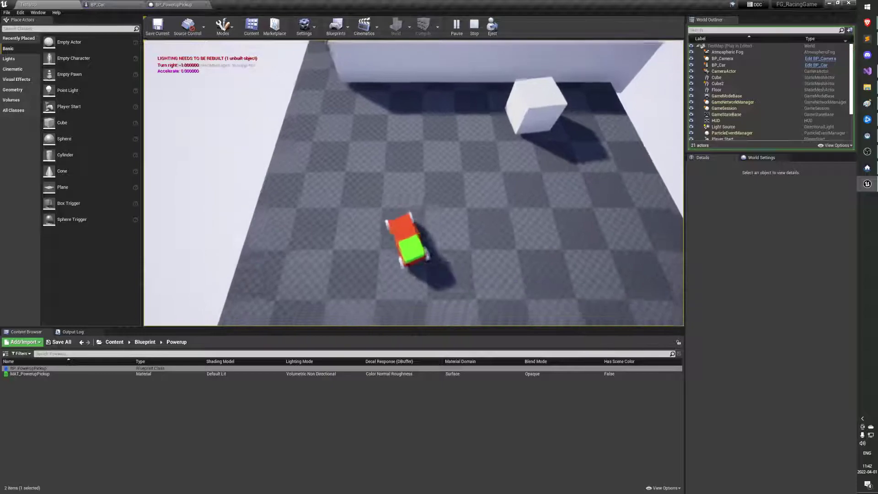
pyautogui.press('d')
pyautogui.press('w')
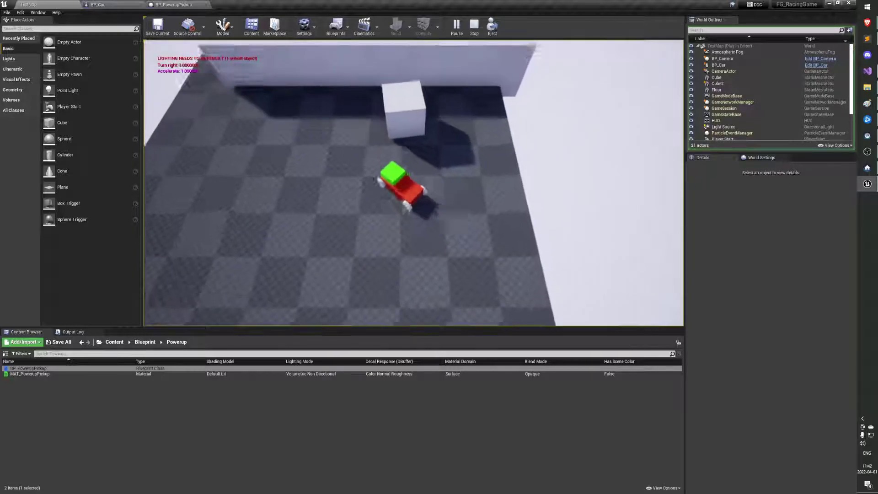
pyautogui.press('a')
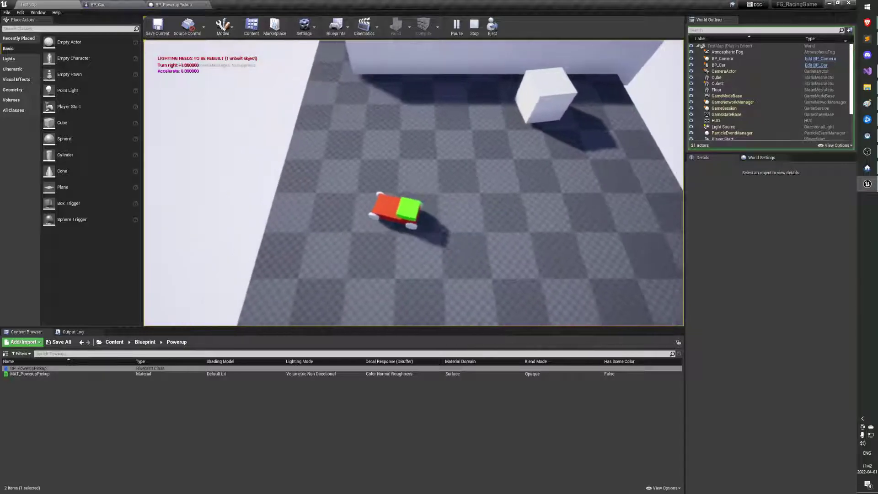
pyautogui.press('Escape')
pyautogui.hotkey('alt', 'Tab')
pyautogui.hotkey('alt', 'Tab')
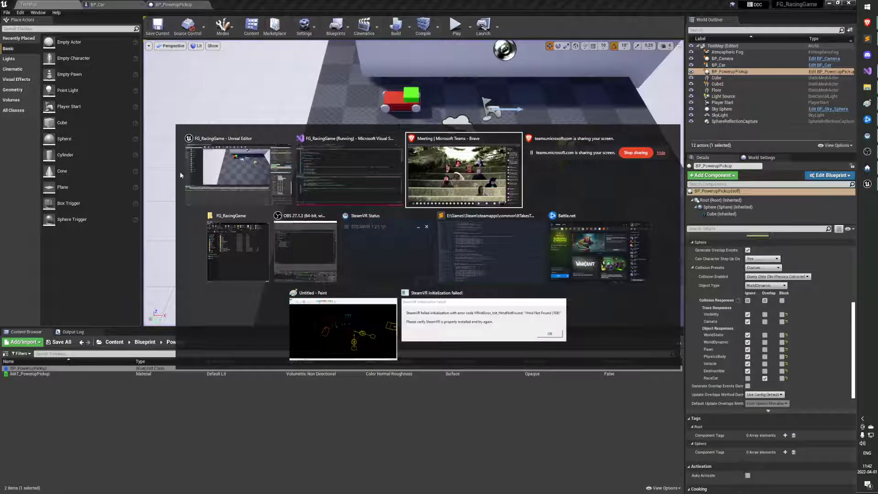
# Step: Launch Paint from the Start search
pyautogui.click(234, 186)
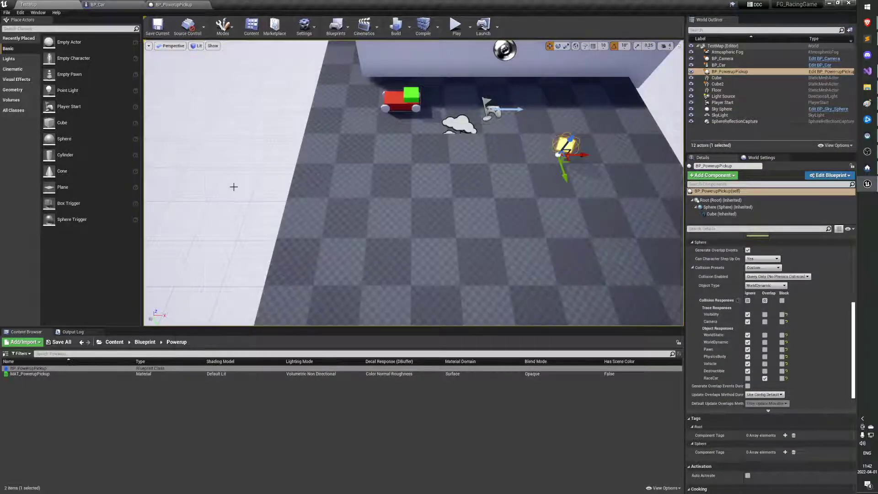
pyautogui.press('super')
pyautogui.write('paint')
pyautogui.press('Return')
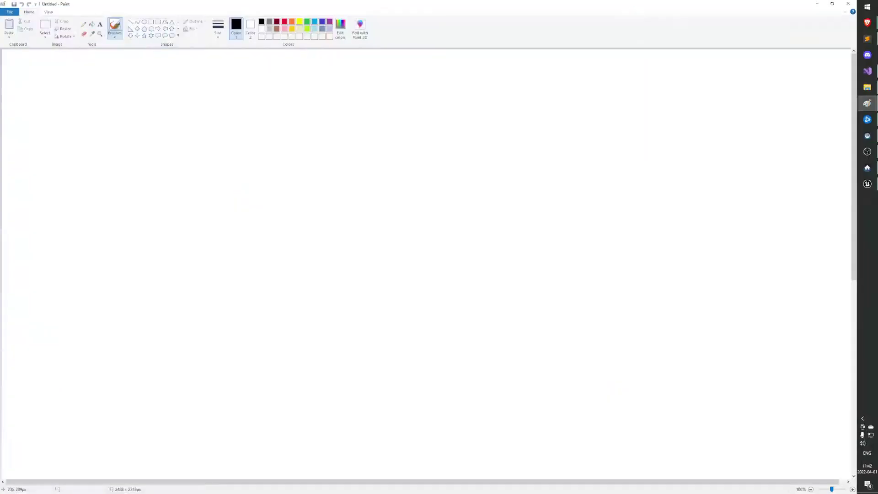
# Step: Fill the canvas black, set white as primary colour, and select Brushes
pyautogui.click(92, 25)
pyautogui.click(133, 59)
pyautogui.click(251, 28)
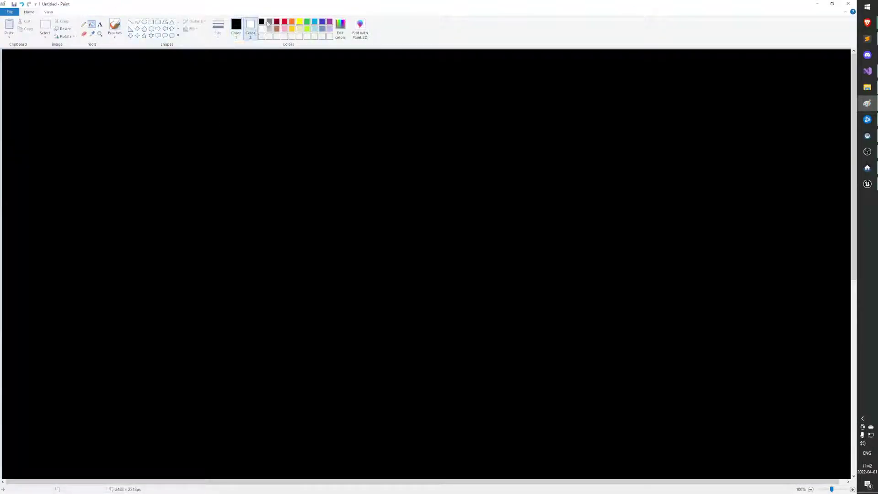
pyautogui.click(261, 21)
pyautogui.click(236, 27)
pyautogui.click(261, 29)
pyautogui.click(115, 26)
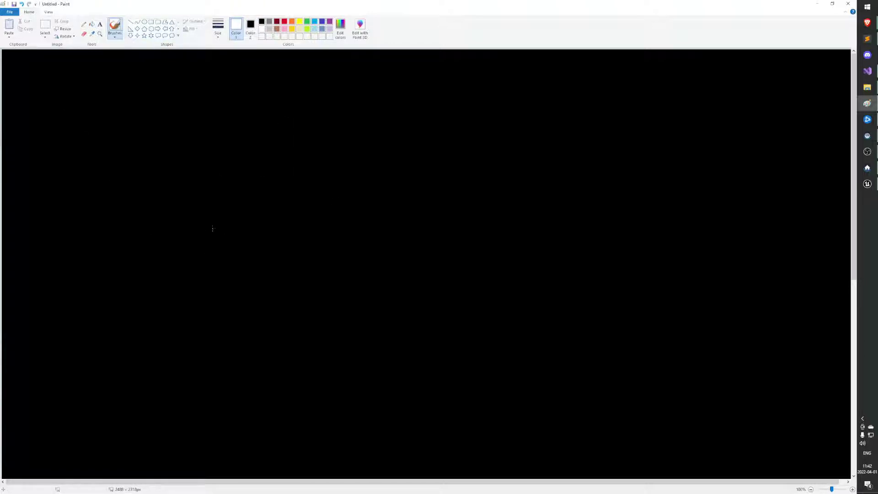
# Step: Draw a labelled PowerUp box linked up to a BoostPowerup box
pyautogui.moveTo(148, 173)
pyautogui.mouseDown()
pyautogui.moveTo(152, 224)
pyautogui.moveTo(210, 222)
pyautogui.moveTo(205, 170)
pyautogui.moveTo(149, 170)
pyautogui.mouseUp()
pyautogui.moveTo(137, 264)
pyautogui.mouseDown()
pyautogui.moveTo(137, 240)
pyautogui.moveTo(159, 263)
pyautogui.moveTo(196, 246)
pyautogui.mouseUp()
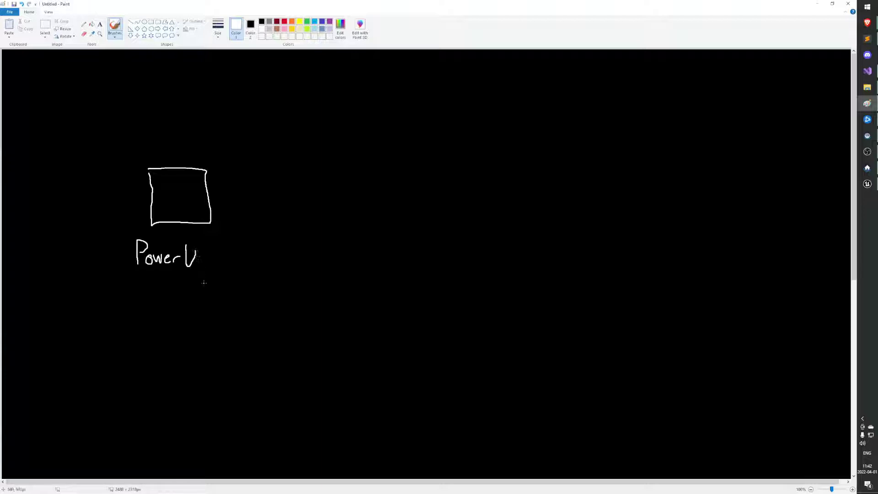
pyautogui.moveTo(204, 283); pyautogui.dragTo(210, 262)
pyautogui.moveTo(206, 168)
pyautogui.mouseDown()
pyautogui.moveTo(305, 96)
pyautogui.moveTo(305, 122)
pyautogui.moveTo(353, 122)
pyautogui.moveTo(353, 74)
pyautogui.moveTo(309, 76)
pyautogui.mouseUp()
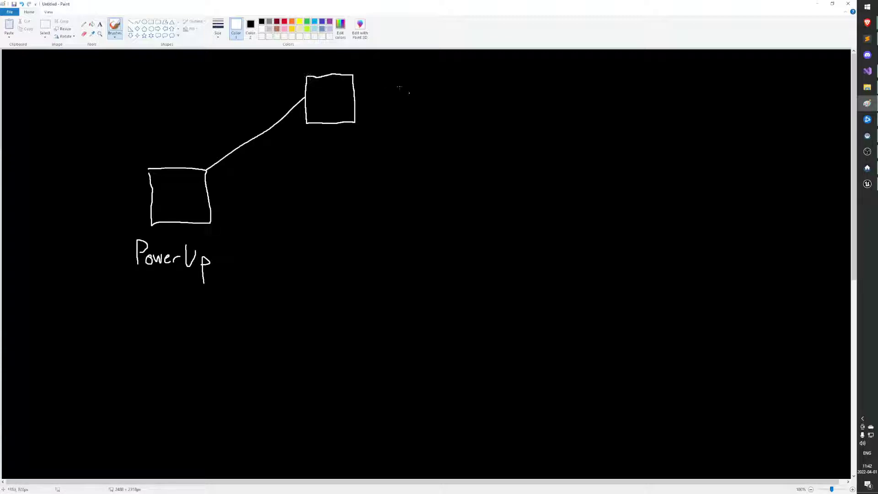
pyautogui.moveTo(366, 89)
pyautogui.mouseDown()
pyautogui.moveTo(375, 90)
pyautogui.moveTo(366, 113)
pyautogui.moveTo(418, 112)
pyautogui.moveTo(423, 97)
pyautogui.moveTo(428, 112)
pyautogui.mouseUp()
pyautogui.moveTo(428, 88)
pyautogui.mouseDown()
pyautogui.moveTo(428, 106)
pyautogui.moveTo(478, 111)
pyautogui.mouseUp()
# Step: Link PowerUp to a second child box labelled MissilePowerup
pyautogui.moveTo(207, 182)
pyautogui.mouseDown()
pyautogui.moveTo(305, 167)
pyautogui.moveTo(309, 186)
pyautogui.moveTo(360, 161)
pyautogui.moveTo(309, 146)
pyautogui.mouseUp()
pyautogui.moveTo(372, 170)
pyautogui.mouseDown()
pyautogui.moveTo(386, 158)
pyautogui.moveTo(391, 170)
pyautogui.mouseUp()
pyautogui.moveTo(394, 165)
pyautogui.mouseDown()
pyautogui.moveTo(395, 176)
pyautogui.moveTo(411, 172)
pyautogui.moveTo(403, 175)
pyautogui.mouseUp()
pyautogui.moveTo(417, 163)
pyautogui.mouseDown()
pyautogui.moveTo(423, 177)
pyautogui.moveTo(439, 164)
pyautogui.moveTo(497, 167)
pyautogui.moveTo(501, 185)
pyautogui.mouseUp()
pyautogui.click(417, 157)
pyautogui.moveTo(501, 168); pyautogui.dragTo(501, 177)
# Step: Add a column of dots below MissilePowerup suggesting more powerups
pyautogui.click(336, 209)
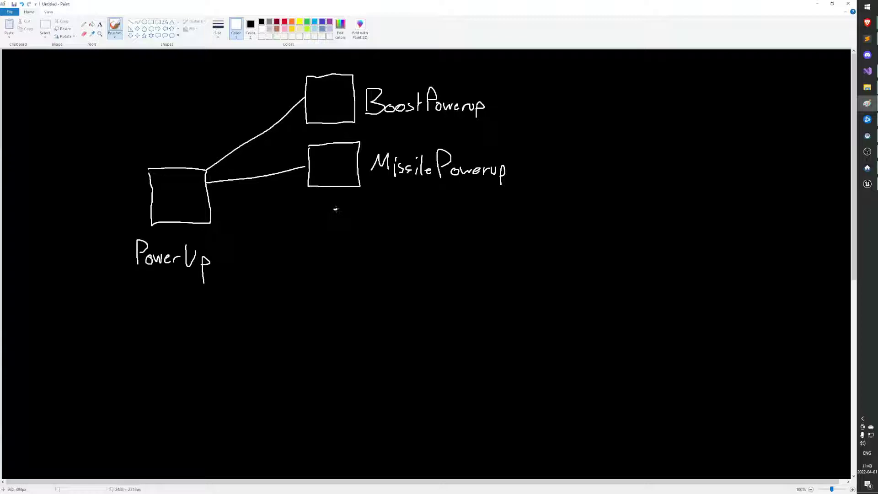
pyautogui.click(338, 235)
pyautogui.click(337, 263)
pyautogui.click(336, 299)
# Step: Write (Abstract) under PowerUp, then try underlining the three labels and undo it
pyautogui.moveTo(130, 280)
pyautogui.mouseDown()
pyautogui.moveTo(120, 301)
pyautogui.moveTo(144, 301)
pyautogui.moveTo(142, 292)
pyautogui.moveTo(193, 304)
pyautogui.mouseUp()
pyautogui.moveTo(187, 297); pyautogui.dragTo(201, 305)
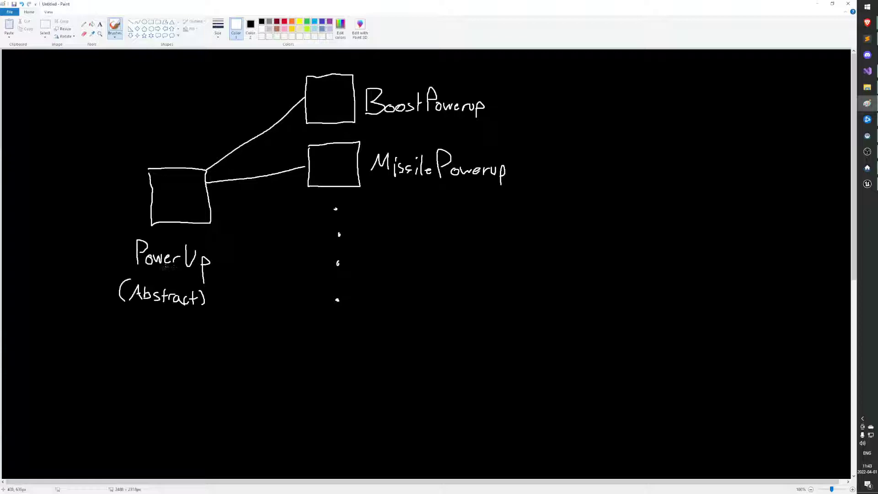
pyautogui.moveTo(136, 268); pyautogui.dragTo(233, 272)
pyautogui.moveTo(371, 120); pyautogui.dragTo(479, 119)
pyautogui.moveTo(376, 180); pyautogui.dragTo(510, 183)
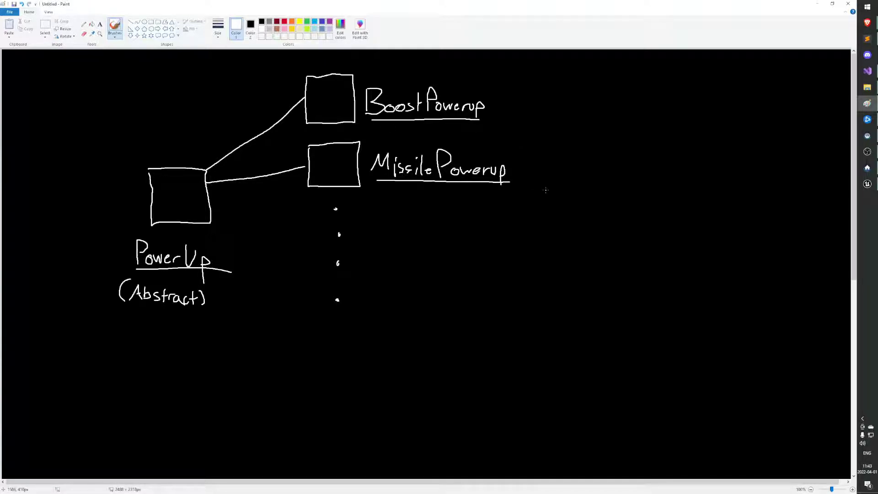
pyautogui.hotkey('ctrl', 'z')
pyautogui.hotkey('ctrl', 'z')
pyautogui.hotkey('ctrl', 'z')
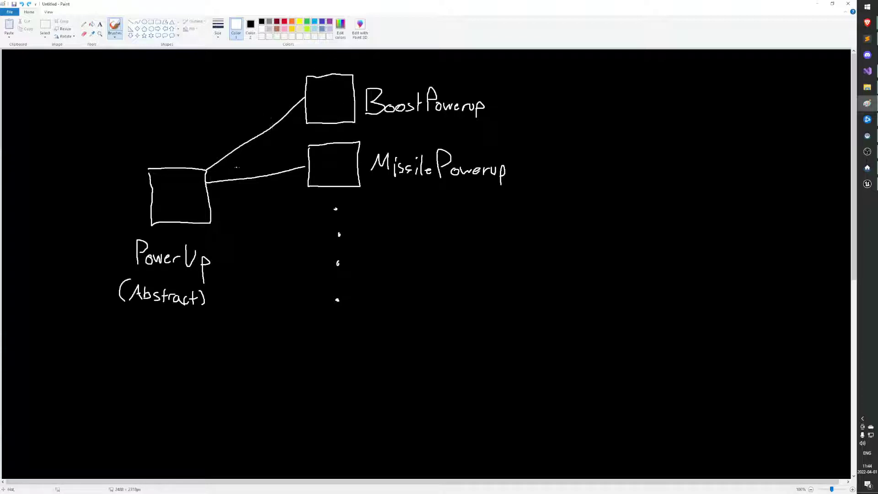
# Step: Draw arrows at PowerUp and BoostPowerup, then try and undo a SuperBoost branch
pyautogui.moveTo(242, 81)
pyautogui.mouseDown()
pyautogui.moveTo(186, 150)
pyautogui.moveTo(196, 148)
pyautogui.mouseUp()
pyautogui.moveTo(275, 55)
pyautogui.mouseDown()
pyautogui.moveTo(298, 75)
pyautogui.moveTo(296, 64)
pyautogui.mouseUp()
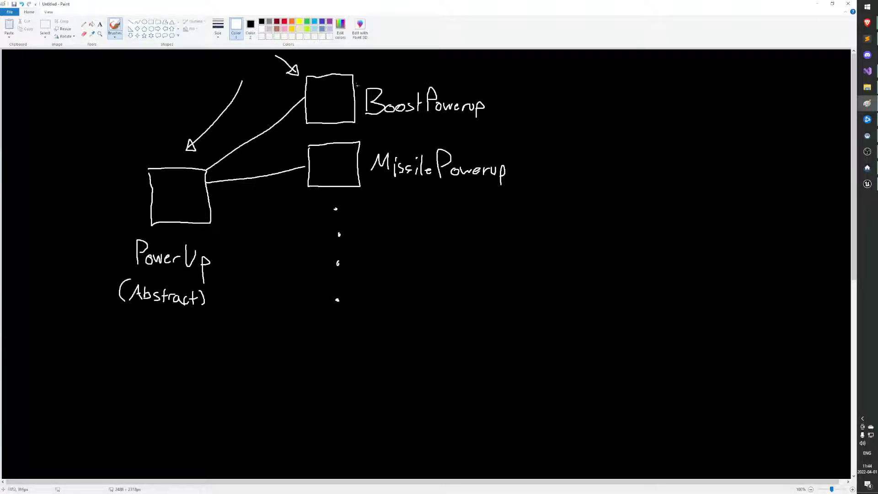
pyautogui.moveTo(352, 85)
pyautogui.mouseDown()
pyautogui.moveTo(587, 78)
pyautogui.moveTo(592, 91)
pyautogui.moveTo(631, 81)
pyautogui.moveTo(638, 104)
pyautogui.mouseUp()
pyautogui.moveTo(638, 85)
pyautogui.mouseDown()
pyautogui.moveTo(731, 97)
pyautogui.moveTo(740, 83)
pyautogui.mouseUp()
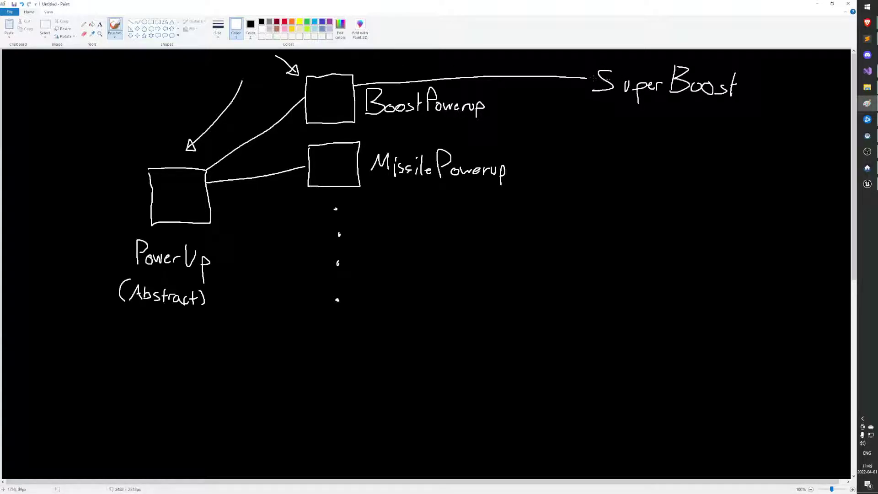
pyautogui.hotkey('ctrl', 'z')
pyautogui.hotkey('ctrl', 'z')
pyautogui.hotkey('ctrl', 'z')
pyautogui.hotkey('ctrl', 'z')
pyautogui.hotkey('ctrl', 'z')
pyautogui.hotkey('ctrl', 'z')
pyautogui.hotkey('ctrl', 'z')
pyautogui.hotkey('ctrl', 'z')
pyautogui.hotkey('ctrl', 'z')
pyautogui.hotkey('ctrl', 'z')
pyautogui.hotkey('ctrl', 'z')
pyautogui.hotkey('ctrl', 'z')
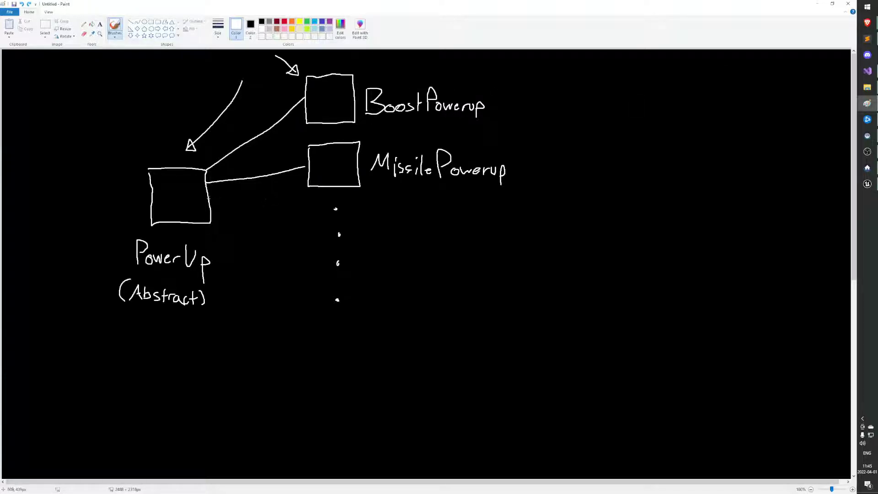
# Step: Sketch a trial box and BoostPowerup underline, undo them, and box PowerUp (Abstract)
pyautogui.moveTo(208, 198)
pyautogui.mouseDown()
pyautogui.moveTo(300, 223)
pyautogui.moveTo(306, 242)
pyautogui.moveTo(359, 247)
pyautogui.moveTo(357, 207)
pyautogui.moveTo(306, 205)
pyautogui.moveTo(305, 217)
pyautogui.mouseUp()
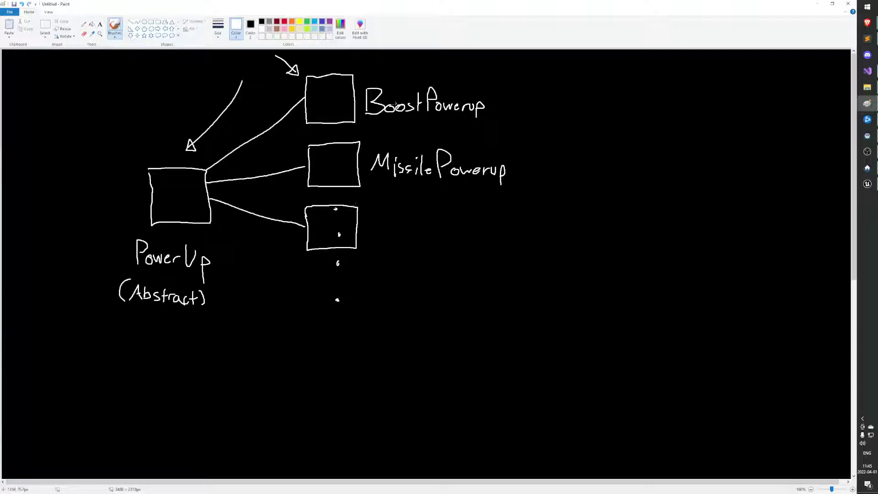
pyautogui.moveTo(374, 120); pyautogui.dragTo(464, 119)
pyautogui.hotkey('ctrl', 'z')
pyautogui.hotkey('ctrl', 'z')
pyautogui.hotkey('ctrl', 'z')
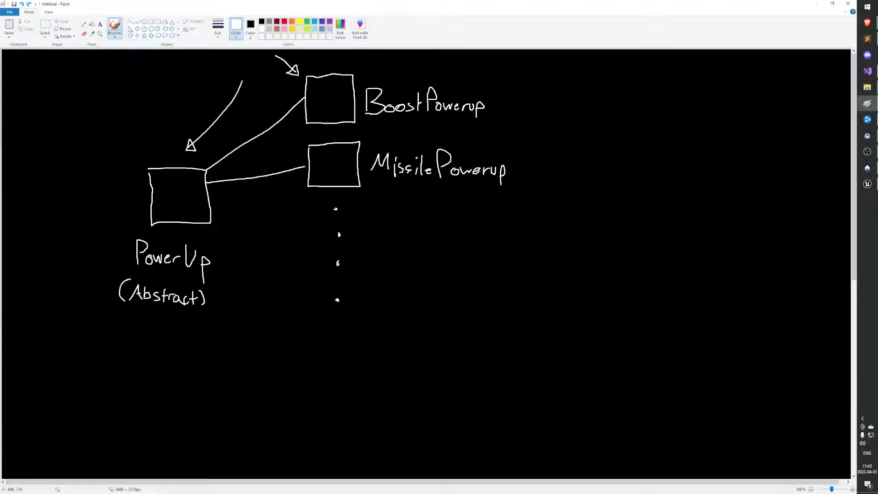
pyautogui.moveTo(189, 239)
pyautogui.mouseDown()
pyautogui.moveTo(114, 235)
pyautogui.moveTo(120, 313)
pyautogui.moveTo(223, 317)
pyautogui.moveTo(221, 243)
pyautogui.moveTo(182, 237)
pyautogui.mouseUp()
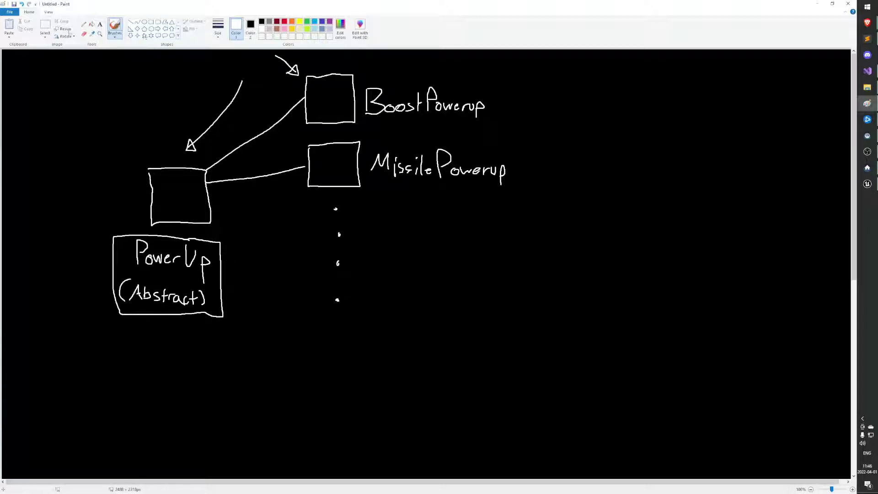
# Step: Lasso and delete both arrows with Free-form selection, then return to Brushes
pyautogui.click(45, 35)
pyautogui.click(53, 59)
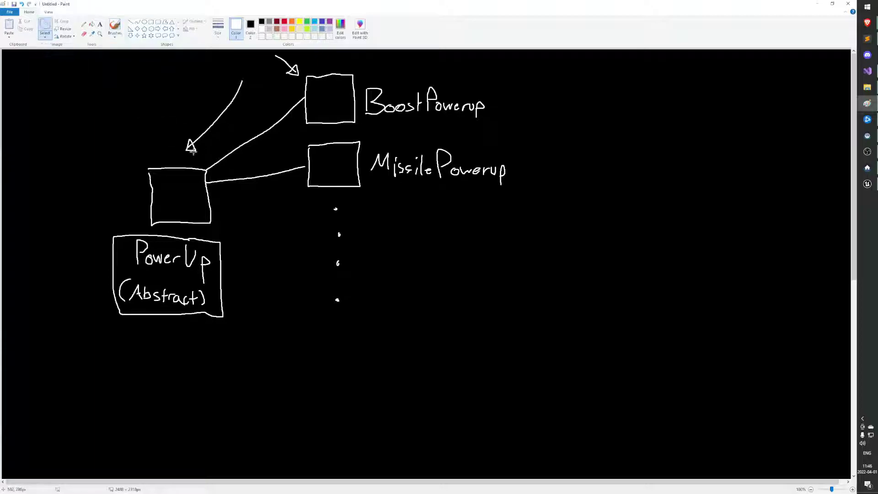
pyautogui.moveTo(178, 159)
pyautogui.mouseDown()
pyautogui.moveTo(192, 158)
pyautogui.moveTo(246, 96)
pyautogui.moveTo(206, 78)
pyautogui.moveTo(175, 140)
pyautogui.moveTo(178, 158)
pyautogui.mouseUp()
pyautogui.press('Delete')
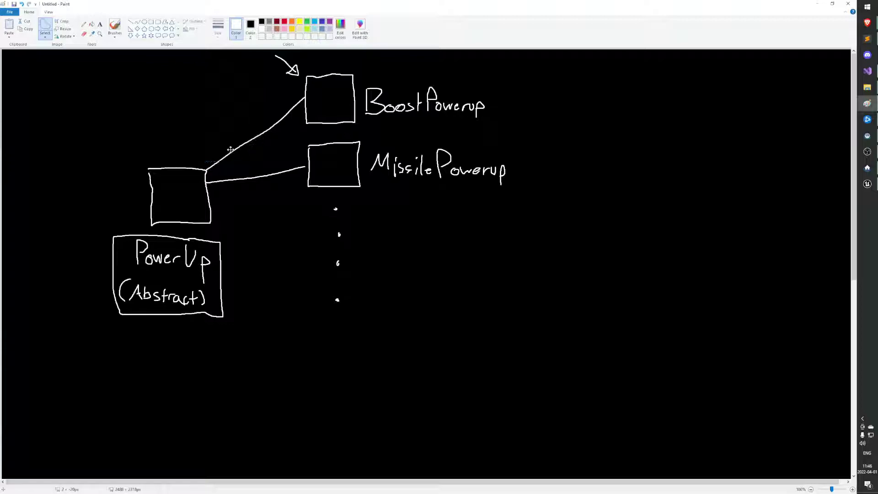
pyautogui.moveTo(289, 85)
pyautogui.mouseDown()
pyautogui.moveTo(306, 59)
pyautogui.moveTo(267, 50)
pyautogui.moveTo(278, 85)
pyautogui.mouseUp()
pyautogui.press('Delete')
pyautogui.click(114, 26)
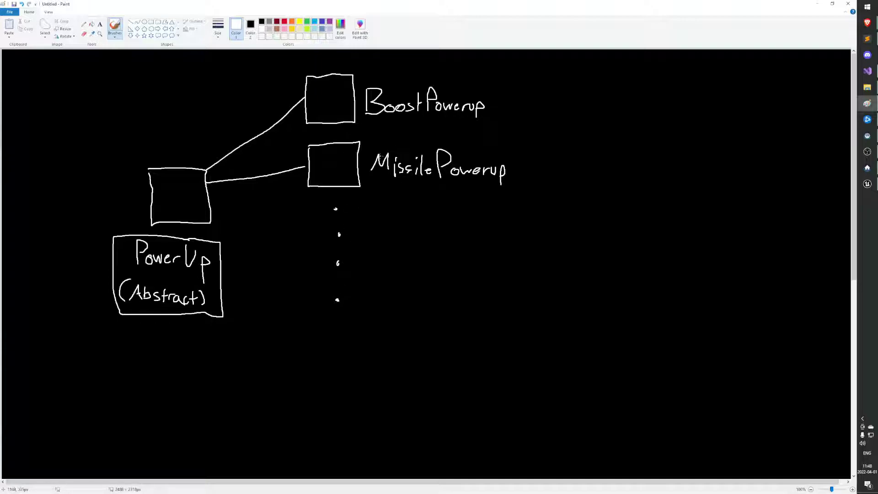
# Step: Handwrite the 'Pure C++' heading below the boxed abstract label
pyautogui.scroll(-3, 343, 183)
pyautogui.scroll(3, 469, 195)
pyautogui.scroll(-8, 482, 167)
pyautogui.scroll(2, 174, 211)
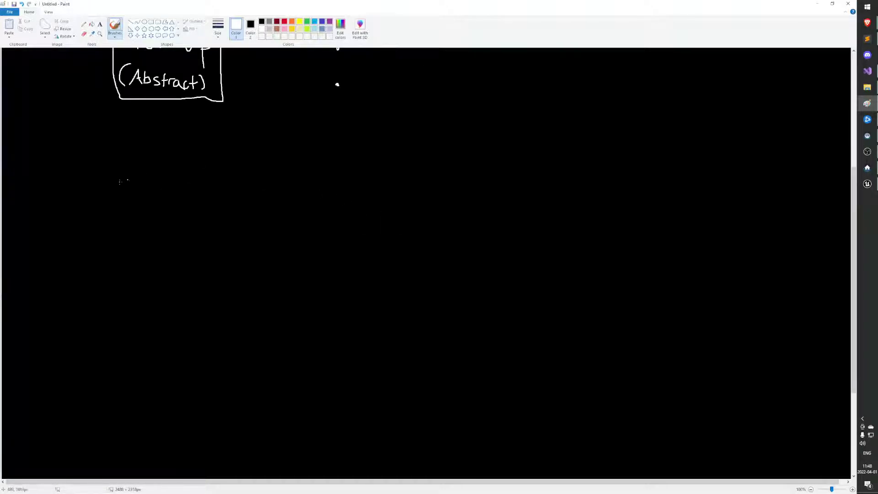
pyautogui.moveTo(131, 150)
pyautogui.mouseDown()
pyautogui.moveTo(139, 186)
pyautogui.moveTo(133, 168)
pyautogui.moveTo(168, 185)
pyautogui.moveTo(185, 176)
pyautogui.moveTo(190, 185)
pyautogui.mouseUp()
pyautogui.moveTo(239, 154)
pyautogui.mouseDown()
pyautogui.moveTo(241, 189)
pyautogui.moveTo(278, 185)
pyautogui.mouseUp()
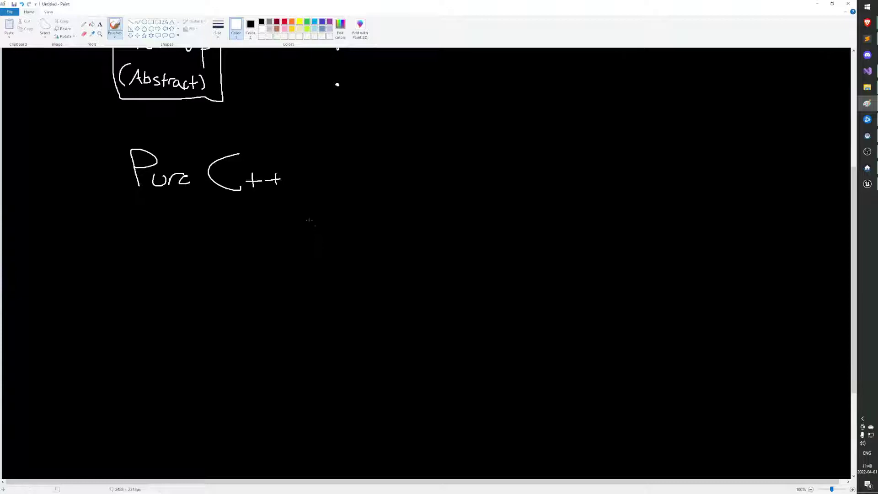
pyautogui.scroll(5, 308, 220)
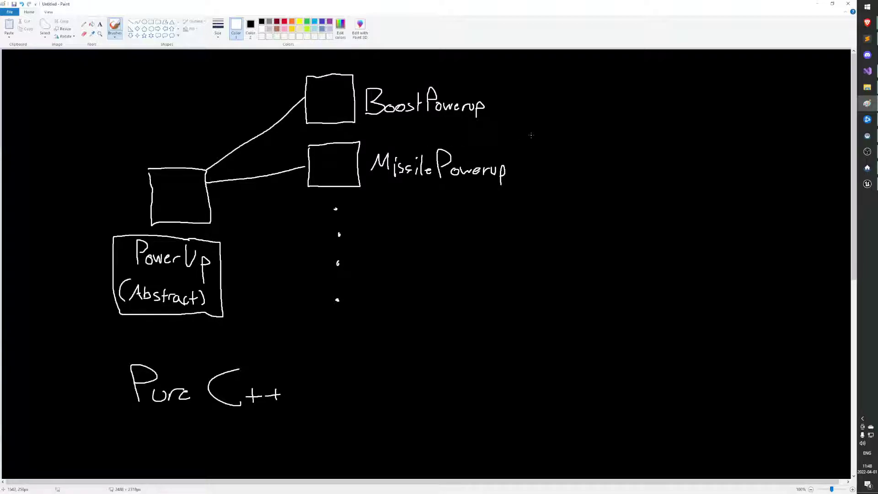
pyautogui.scroll(-5, 530, 135)
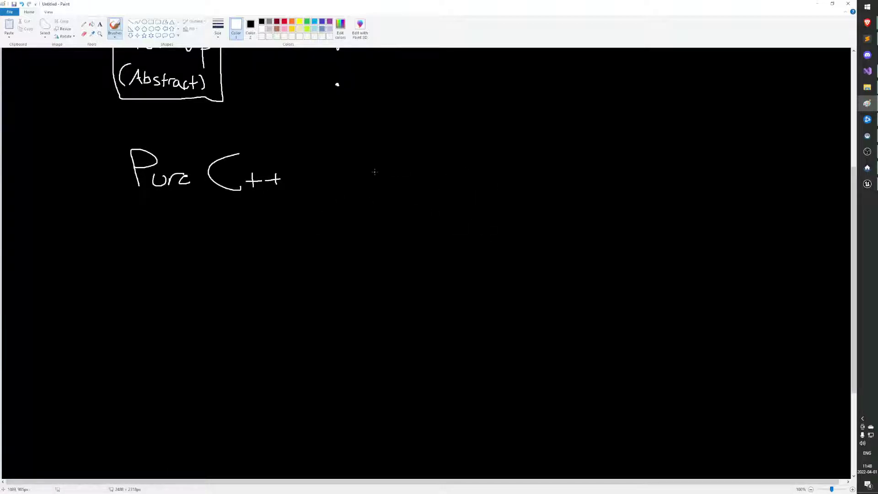
# Step: Draw an arrow right of 'Pure C++' and handwrite 'UObjects' after it
pyautogui.moveTo(359, 173)
pyautogui.mouseDown()
pyautogui.moveTo(438, 175)
pyautogui.moveTo(428, 183)
pyautogui.mouseUp()
pyautogui.moveTo(471, 157)
pyautogui.mouseDown()
pyautogui.moveTo(492, 169)
pyautogui.moveTo(494, 155)
pyautogui.moveTo(515, 159)
pyautogui.moveTo(531, 183)
pyautogui.moveTo(517, 192)
pyautogui.moveTo(549, 173)
pyautogui.moveTo(553, 183)
pyautogui.mouseUp()
pyautogui.moveTo(568, 174)
pyautogui.mouseDown()
pyautogui.moveTo(574, 186)
pyautogui.moveTo(587, 170)
pyautogui.mouseUp()
pyautogui.moveTo(597, 168); pyautogui.dragTo(584, 186)
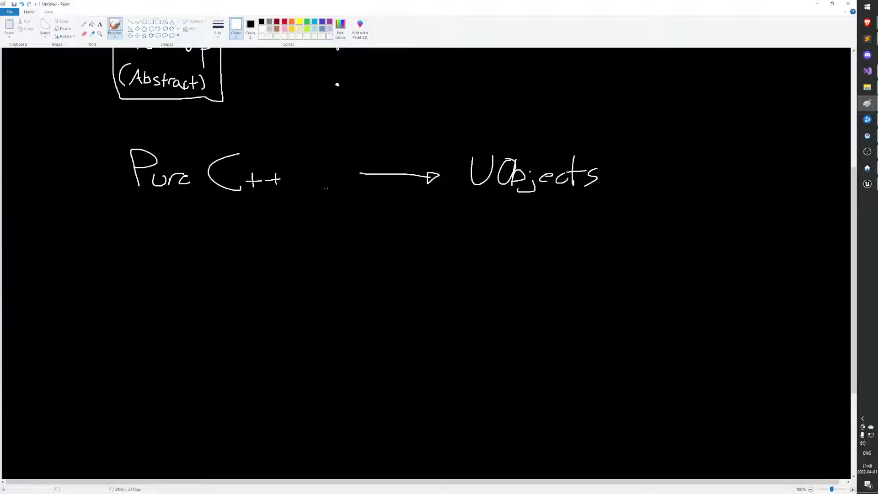
pyautogui.scroll(3, 235, 186)
pyautogui.scroll(-6, 235, 186)
pyautogui.scroll(9, 217, 196)
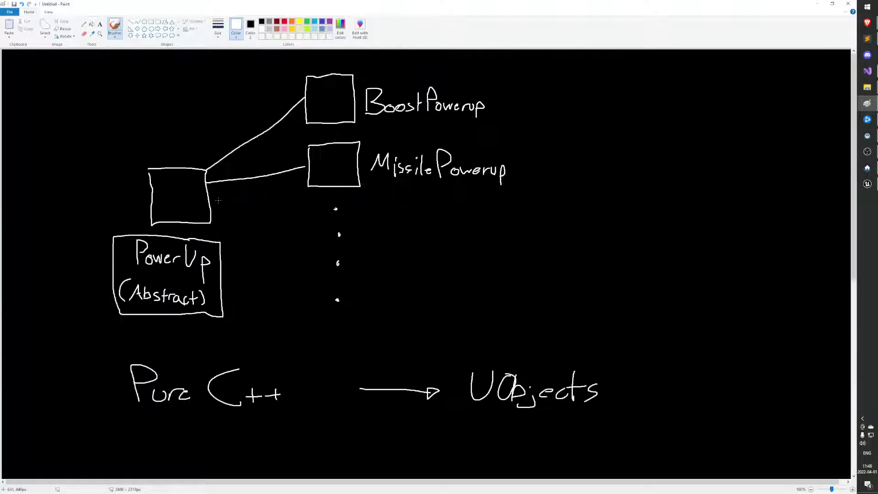
pyautogui.scroll(-3, 411, 203)
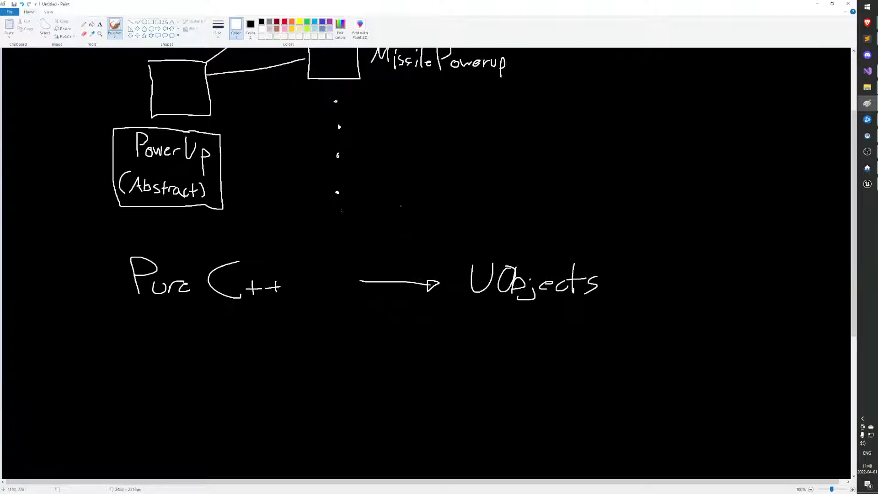
pyautogui.scroll(-3, 355, 290)
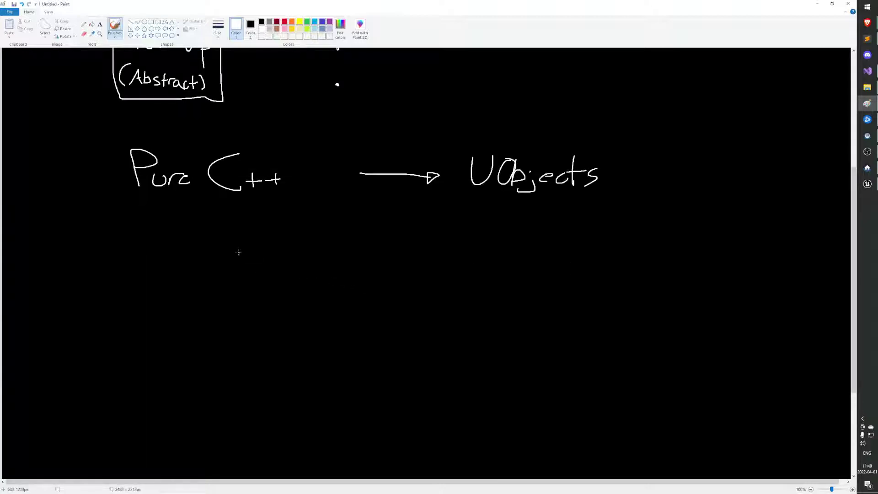
pyautogui.scroll(6, 238, 251)
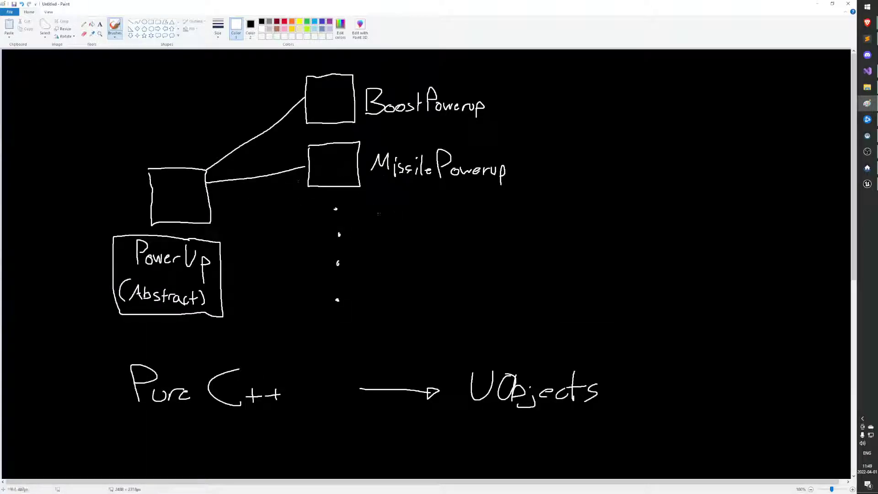
pyautogui.scroll(-6, 287, 182)
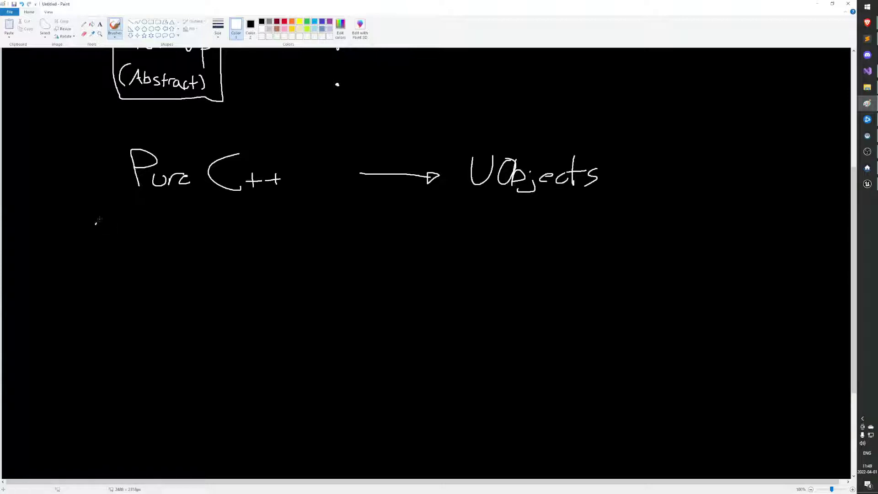
# Step: Write 'Avoid UE madness' and 'Simpler' under the Pure C++ heading
pyautogui.moveTo(95, 224); pyautogui.dragTo(110, 218)
pyautogui.moveTo(113, 216)
pyautogui.mouseDown()
pyautogui.moveTo(143, 226)
pyautogui.moveTo(173, 209)
pyautogui.moveTo(178, 226)
pyautogui.moveTo(190, 210)
pyautogui.moveTo(185, 220)
pyautogui.mouseUp()
pyautogui.click(132, 211)
pyautogui.moveTo(174, 226); pyautogui.dragTo(227, 224)
pyautogui.moveTo(233, 217); pyautogui.dragTo(238, 224)
pyautogui.moveTo(243, 211)
pyautogui.mouseDown()
pyautogui.moveTo(241, 220)
pyautogui.moveTo(265, 228)
pyautogui.mouseUp()
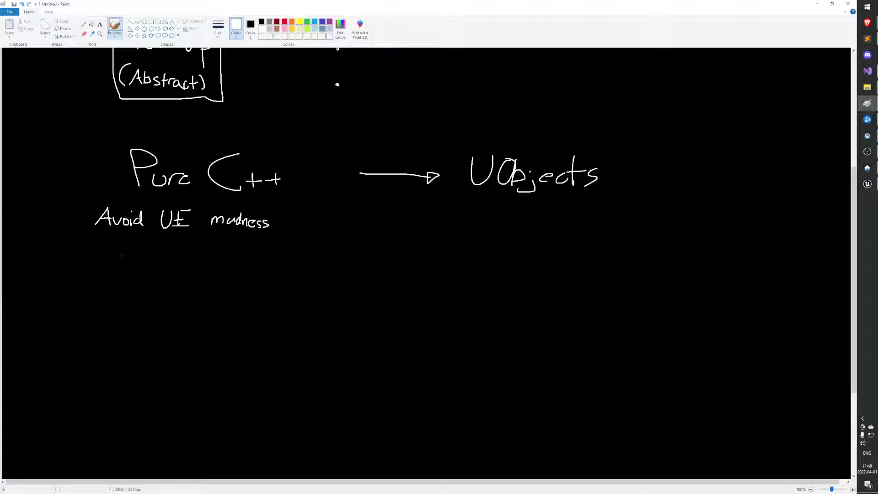
pyautogui.moveTo(136, 236)
pyautogui.mouseDown()
pyautogui.moveTo(126, 249)
pyautogui.moveTo(139, 254)
pyautogui.moveTo(140, 238)
pyautogui.moveTo(156, 250)
pyautogui.moveTo(153, 263)
pyautogui.moveTo(159, 251)
pyautogui.moveTo(189, 248)
pyautogui.mouseUp()
pyautogui.scroll(2, 181, 193)
pyautogui.scroll(-2, 181, 194)
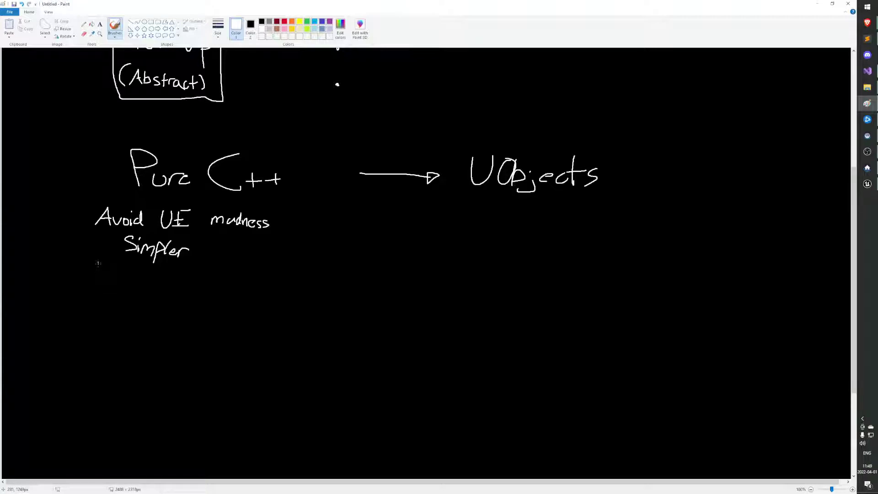
# Step: Write 'Do Whatever you want!' below Simpler
pyautogui.moveTo(97, 260)
pyautogui.mouseDown()
pyautogui.moveTo(97, 275)
pyautogui.moveTo(149, 265)
pyautogui.moveTo(159, 277)
pyautogui.moveTo(240, 280)
pyautogui.mouseUp()
pyautogui.moveTo(246, 272)
pyautogui.mouseDown()
pyautogui.moveTo(231, 288)
pyautogui.moveTo(251, 275)
pyautogui.moveTo(265, 281)
pyautogui.mouseUp()
pyautogui.moveTo(190, 287); pyautogui.dragTo(207, 290)
pyautogui.moveTo(211, 292); pyautogui.dragTo(213, 296)
pyautogui.moveTo(215, 293); pyautogui.dragTo(227, 298)
pyautogui.moveTo(221, 291); pyautogui.dragTo(238, 297)
pyautogui.click(239, 302)
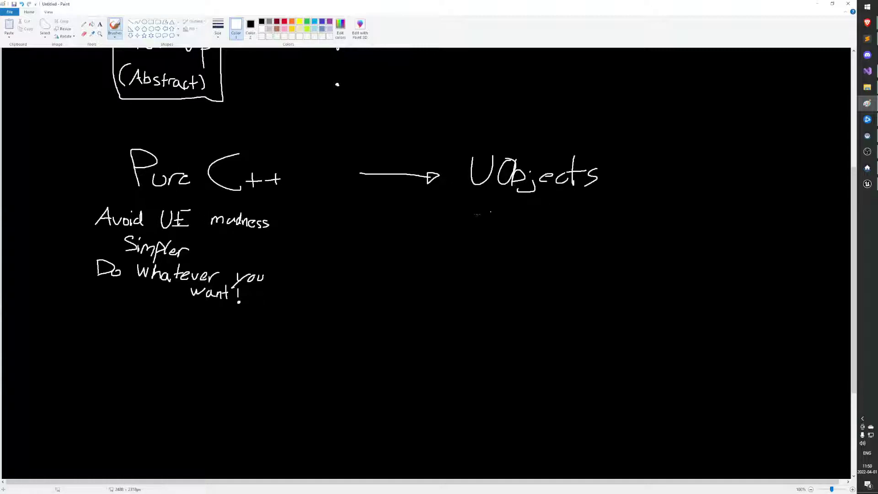
# Step: Write 'Garbage Collector' and 'Referencing assets' under UObjects
pyautogui.moveTo(471, 208)
pyautogui.mouseDown()
pyautogui.moveTo(457, 215)
pyautogui.moveTo(528, 227)
pyautogui.moveTo(520, 238)
pyautogui.moveTo(547, 226)
pyautogui.moveTo(659, 223)
pyautogui.mouseUp()
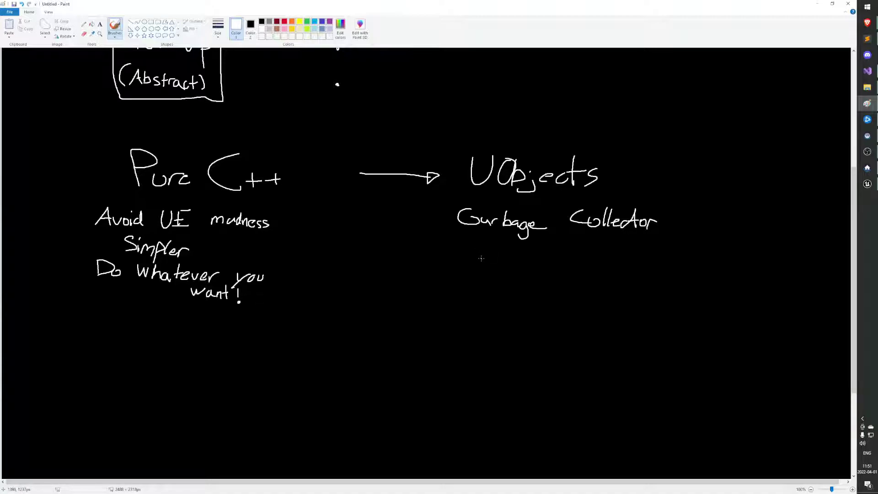
pyautogui.moveTo(481, 238)
pyautogui.mouseDown()
pyautogui.moveTo(498, 259)
pyautogui.moveTo(536, 250)
pyautogui.moveTo(585, 261)
pyautogui.moveTo(569, 271)
pyautogui.mouseUp()
pyautogui.moveTo(617, 254)
pyautogui.mouseDown()
pyautogui.moveTo(634, 262)
pyautogui.moveTo(663, 252)
pyautogui.moveTo(657, 262)
pyautogui.mouseUp()
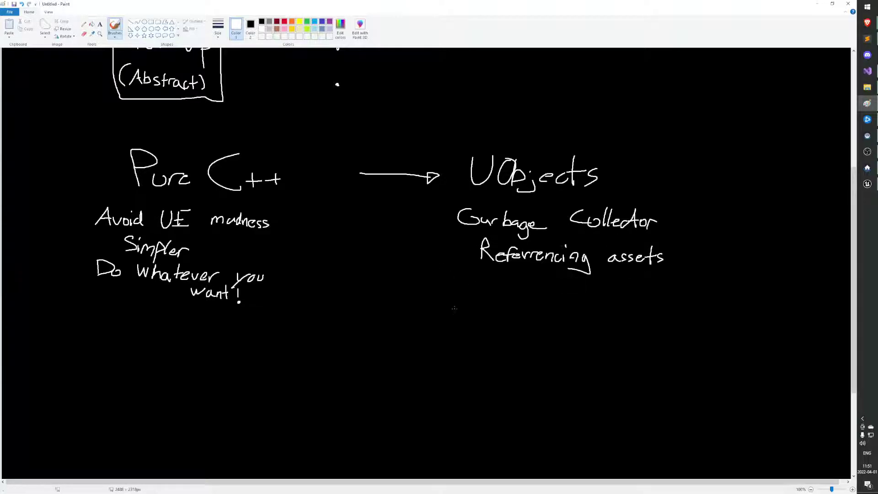
# Step: Write 'Interfacing with LD/Art' below, then underline the Pure C++ heading
pyautogui.moveTo(464, 279)
pyautogui.mouseDown()
pyautogui.moveTo(464, 299)
pyautogui.moveTo(478, 302)
pyautogui.moveTo(516, 282)
pyautogui.moveTo(511, 296)
pyautogui.moveTo(562, 302)
pyautogui.moveTo(557, 310)
pyautogui.moveTo(606, 297)
pyautogui.mouseUp()
pyautogui.click(533, 285)
pyautogui.moveTo(606, 292)
pyautogui.mouseDown()
pyautogui.moveTo(605, 299)
pyautogui.moveTo(622, 300)
pyautogui.mouseUp()
pyautogui.moveTo(609, 292); pyautogui.dragTo(659, 302)
pyautogui.moveTo(697, 273)
pyautogui.mouseDown()
pyautogui.moveTo(666, 309)
pyautogui.moveTo(699, 296)
pyautogui.mouseUp()
pyautogui.moveTo(700, 295)
pyautogui.mouseDown()
pyautogui.moveTo(702, 304)
pyautogui.moveTo(708, 295)
pyautogui.mouseUp()
pyautogui.moveTo(715, 287)
pyautogui.mouseDown()
pyautogui.moveTo(713, 305)
pyautogui.moveTo(725, 296)
pyautogui.mouseUp()
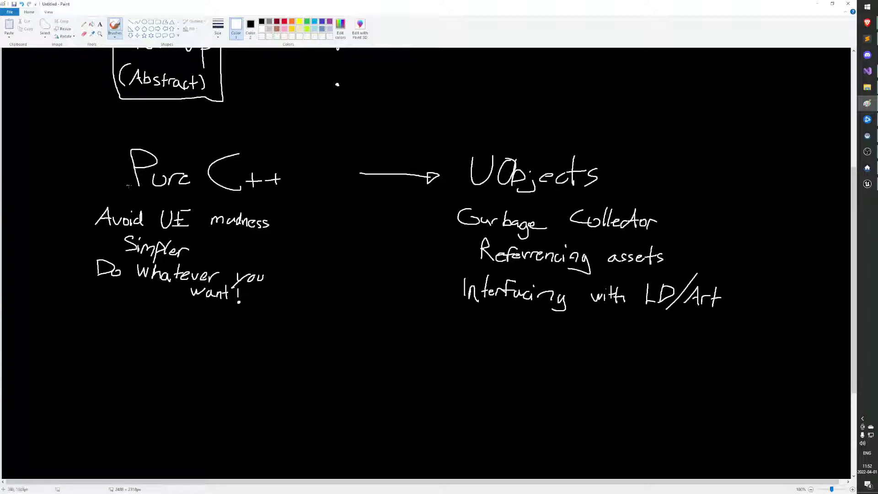
pyautogui.moveTo(136, 190); pyautogui.dragTo(275, 195)
# Step: Undo the Pure C++ underline and box the Referencing assets and LD/Art points
pyautogui.hotkey('ctrl', 'z')
pyautogui.scroll(-3, 702, 327)
pyautogui.scroll(6, 702, 326)
pyautogui.scroll(-3, 701, 326)
pyautogui.scroll(3, 700, 326)
pyautogui.scroll(-3, 698, 326)
pyautogui.moveTo(451, 269)
pyautogui.mouseDown()
pyautogui.moveTo(449, 283)
pyautogui.moveTo(521, 310)
pyautogui.moveTo(726, 308)
pyautogui.moveTo(719, 253)
pyautogui.moveTo(463, 234)
pyautogui.moveTo(446, 246)
pyautogui.moveTo(450, 267)
pyautogui.mouseUp()
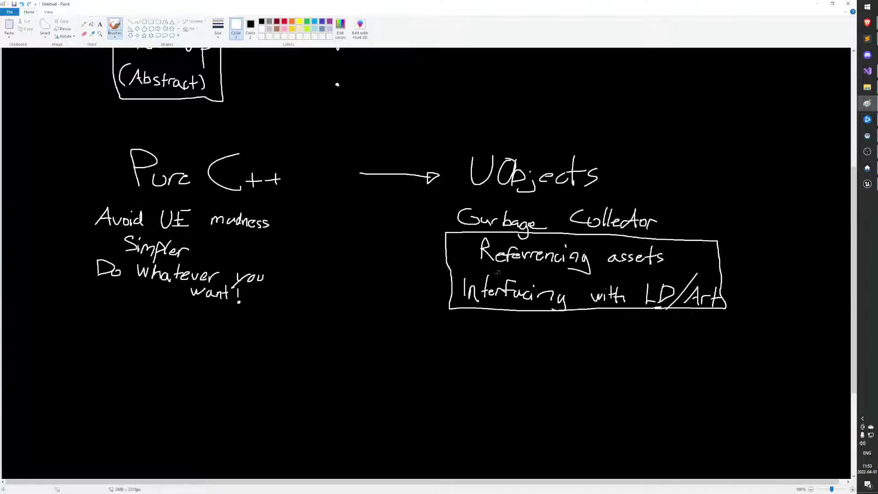
# Step: Underline 'assets', 'BoostPowerup' and 'LD/Art' for emphasis
pyautogui.scroll(5, 425, 263)
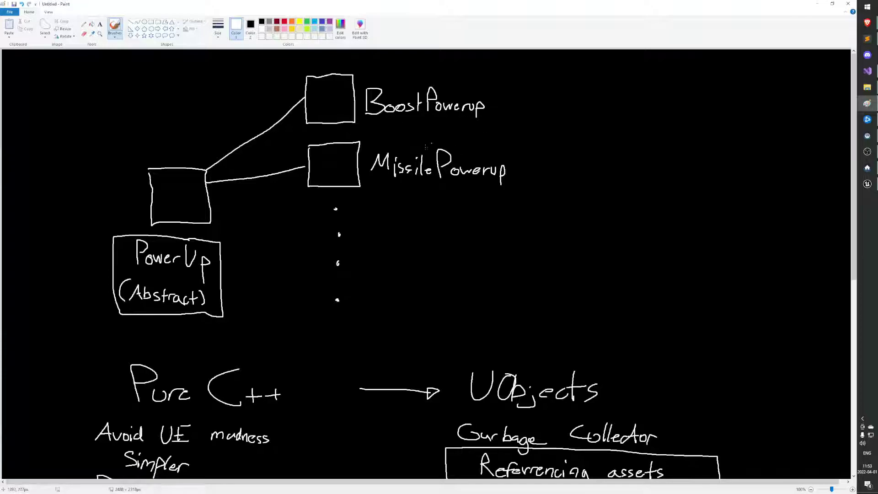
pyautogui.scroll(-2, 466, 157)
pyautogui.scroll(-2, 400, 176)
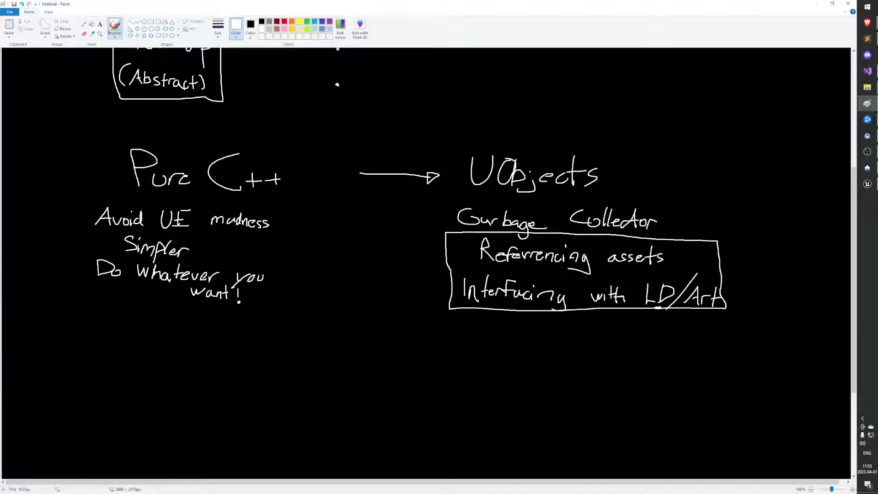
pyautogui.moveTo(609, 267); pyautogui.dragTo(681, 268)
pyautogui.scroll(4, 534, 304)
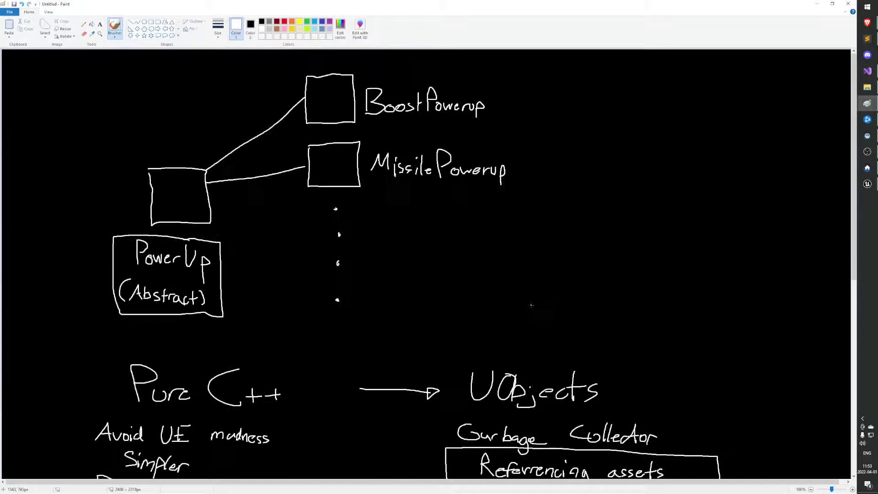
pyautogui.scroll(-2, 457, 228)
pyautogui.scroll(2, 411, 192)
pyautogui.scroll(-2, 434, 201)
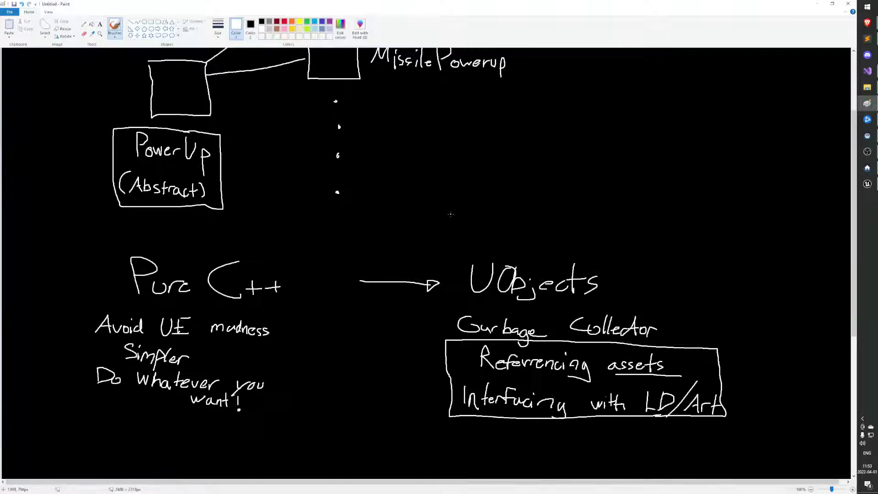
pyautogui.scroll(2, 425, 224)
pyautogui.moveTo(367, 121); pyautogui.dragTo(482, 124)
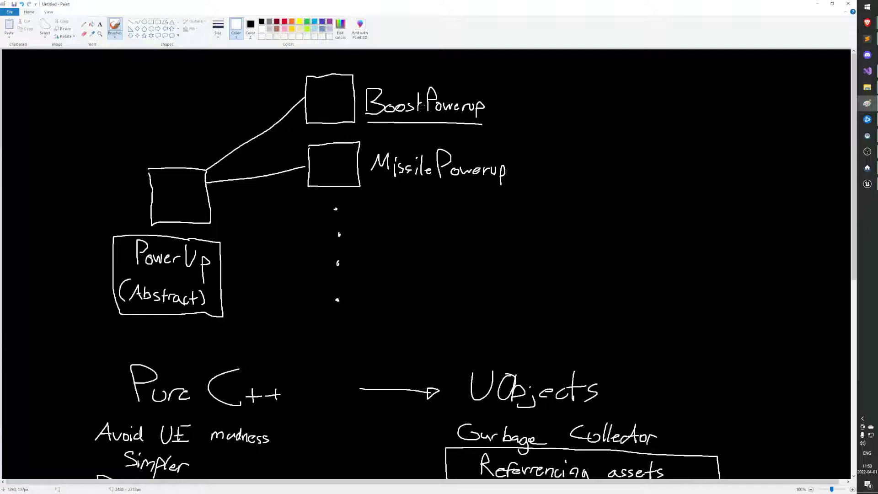
pyautogui.scroll(-5, 440, 140)
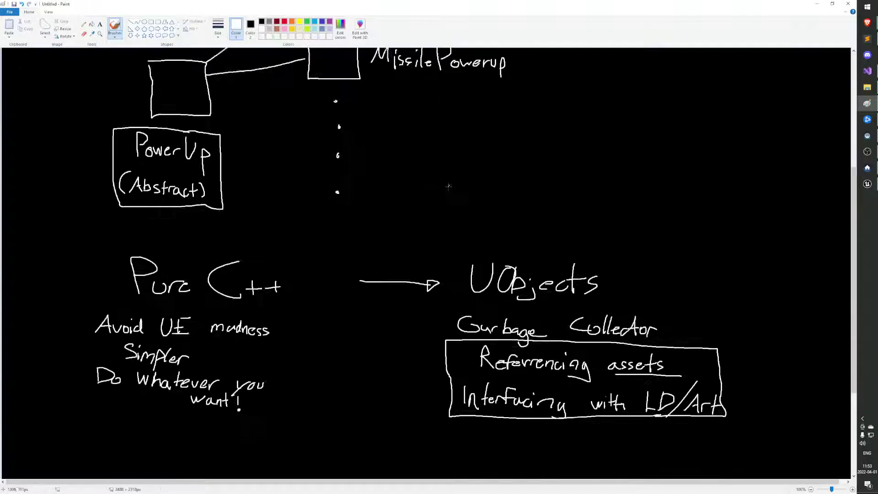
pyautogui.moveTo(646, 313); pyautogui.dragTo(737, 313)
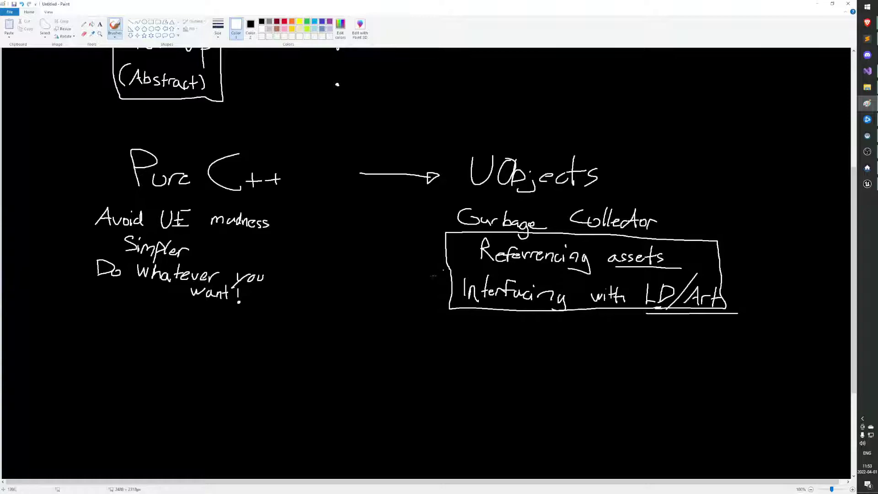
# Step: Tick Interfacing with LD/Art and Referencing assets as UObjects pros with brush check marks
pyautogui.moveTo(736, 287)
pyautogui.mouseDown()
pyautogui.moveTo(740, 301)
pyautogui.moveTo(749, 287)
pyautogui.mouseUp()
pyautogui.moveTo(696, 255); pyautogui.dragTo(707, 255)
pyautogui.scroll(5, 412, 273)
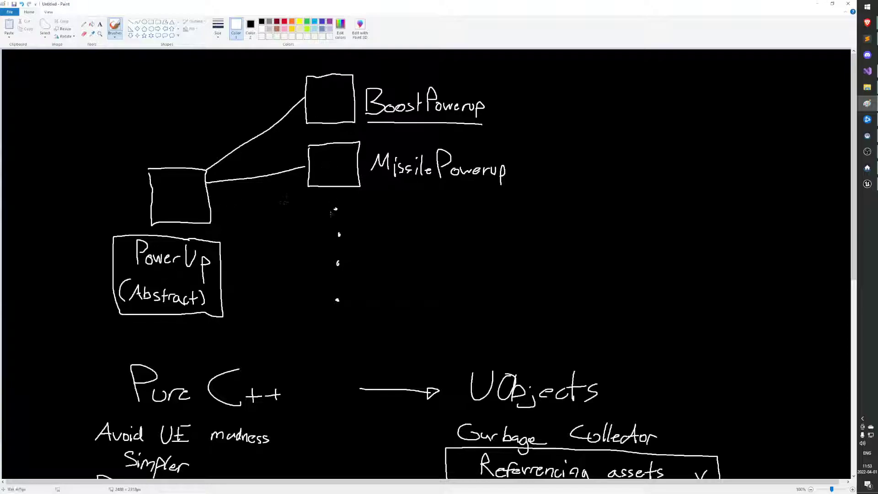
pyautogui.scroll(-3, 337, 230)
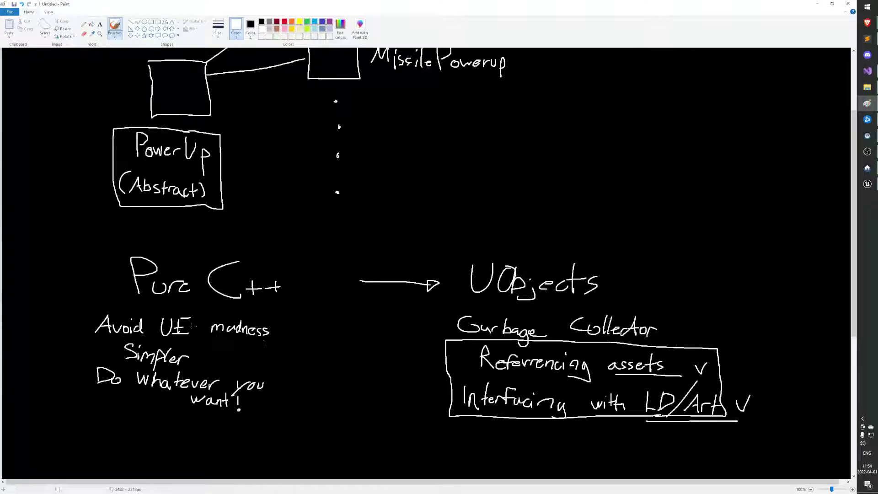
# Step: Underline the Pure C++ pros Avoid UE madness, Simpler and want!
pyautogui.moveTo(108, 340); pyautogui.dragTo(319, 339)
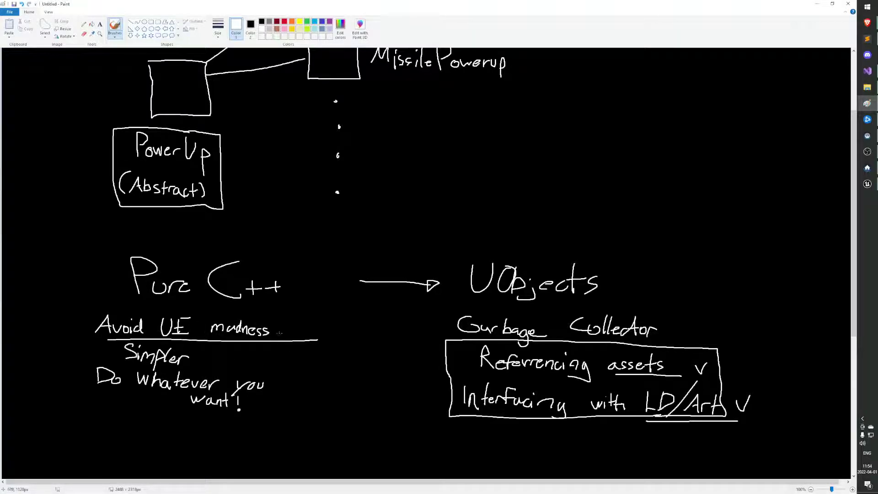
pyautogui.moveTo(126, 365); pyautogui.dragTo(188, 366)
pyautogui.scroll(3, 353, 371)
pyautogui.scroll(-3, 329, 374)
pyautogui.moveTo(109, 402); pyautogui.dragTo(219, 414)
# Step: Undo the recent check marks and underlines, including a trial underline under the Pure C++ heading
pyautogui.hotkey('ctrl', 'z')
pyautogui.hotkey('ctrl', 'z')
pyautogui.hotkey('ctrl', 'z')
pyautogui.hotkey('ctrl', 'z')
pyautogui.hotkey('ctrl', 'z')
pyautogui.hotkey('ctrl', 'z')
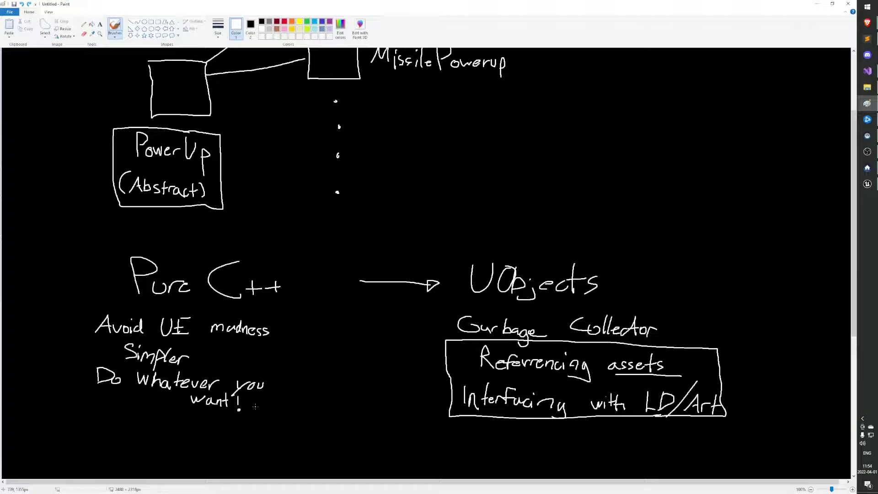
pyautogui.hotkey('ctrl', 'z')
pyautogui.hotkey('ctrl', 'z')
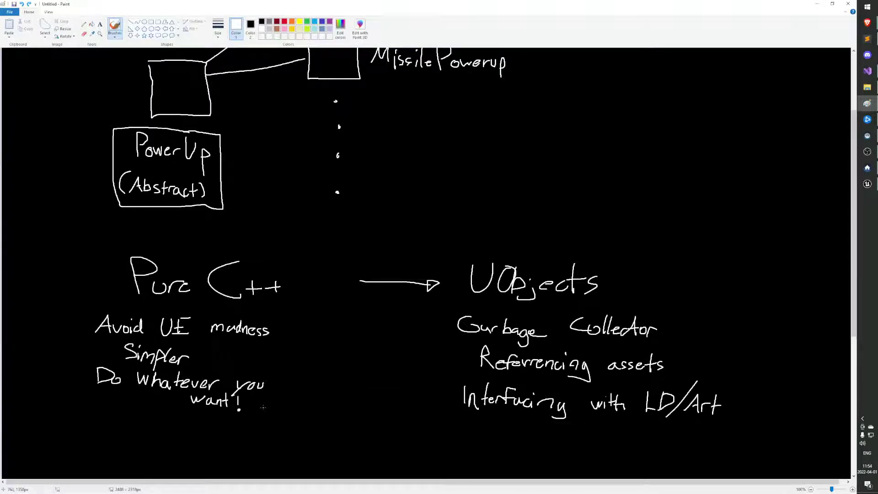
pyautogui.scroll(3, 251, 416)
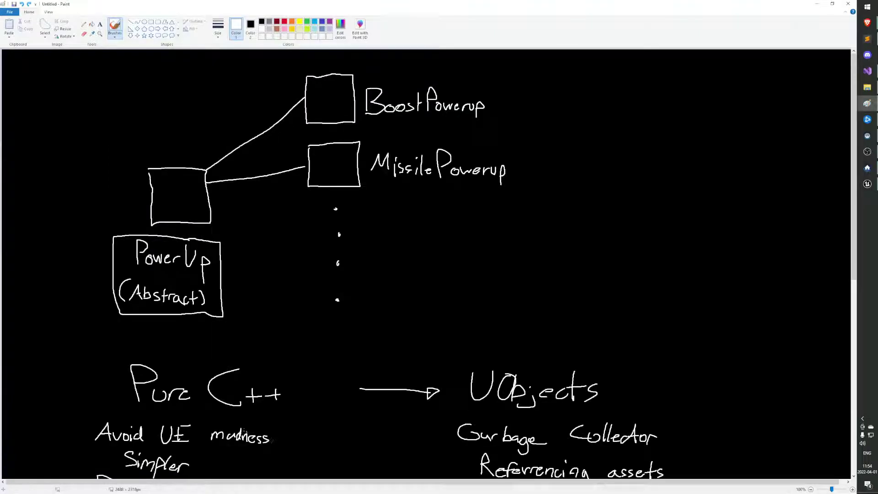
pyautogui.scroll(-3, 271, 439)
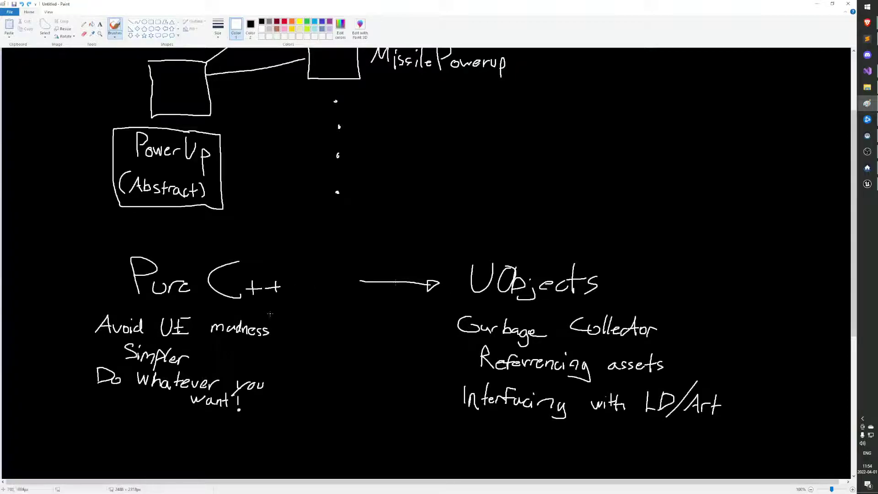
pyautogui.moveTo(133, 302); pyautogui.dragTo(289, 312)
pyautogui.hotkey('ctrl', 'z')
# Step: Try connector lines above UObjects and below the PowerUp (Abstract) box, undo them, then underline UObjects
pyautogui.moveTo(533, 192); pyautogui.dragTo(528, 243)
pyautogui.moveTo(185, 223); pyautogui.dragTo(183, 247)
pyautogui.scroll(3, 526, 274)
pyautogui.hotkey('ctrl', 'z')
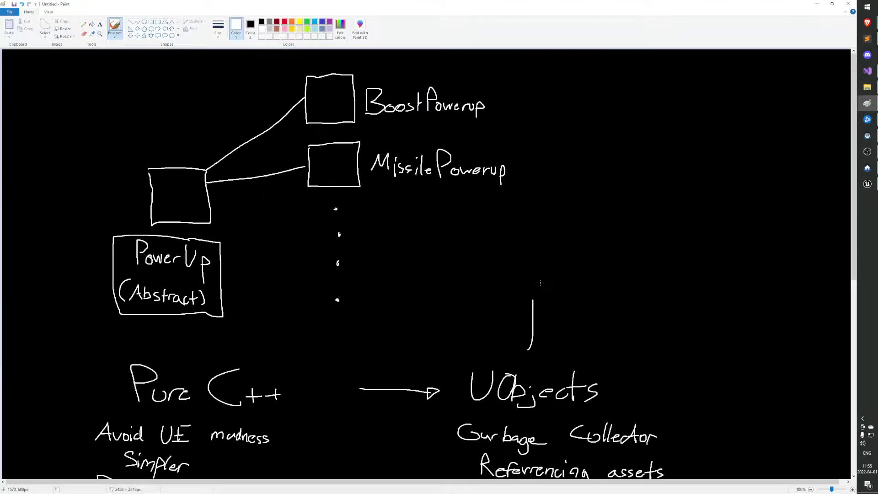
pyautogui.hotkey('ctrl', 'z')
pyautogui.scroll(-3, 516, 281)
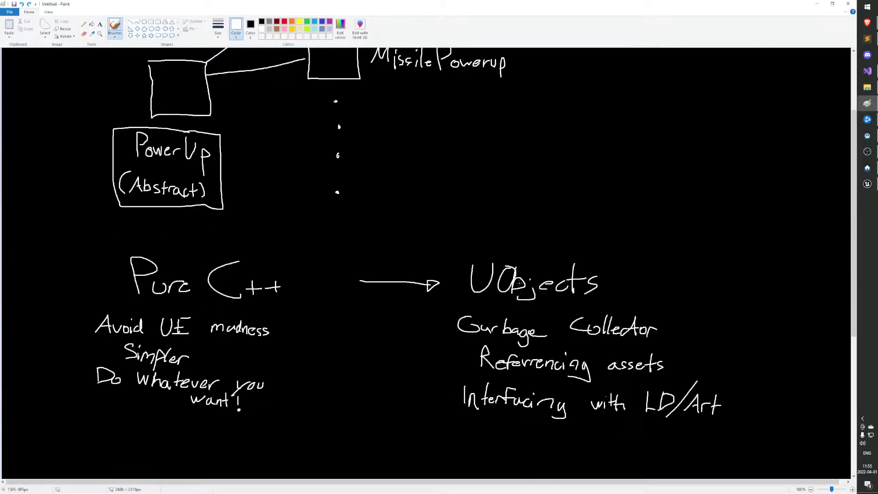
pyautogui.scroll(3, 516, 281)
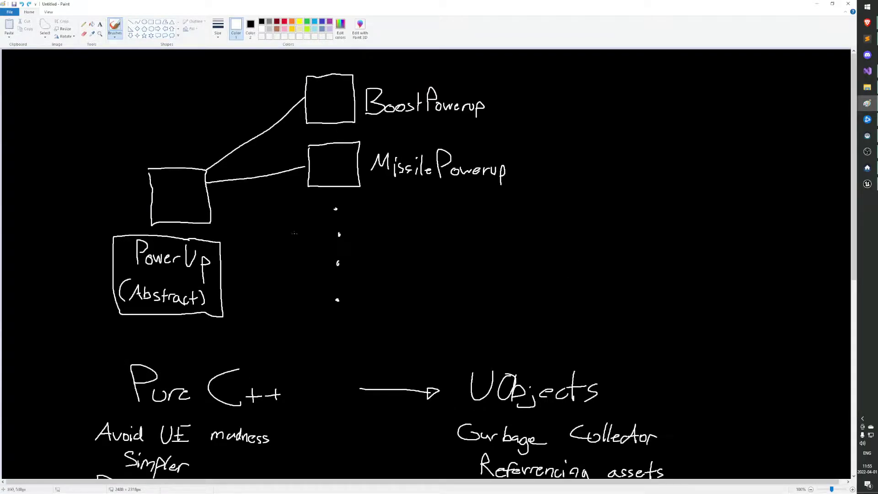
pyautogui.scroll(-3, 275, 229)
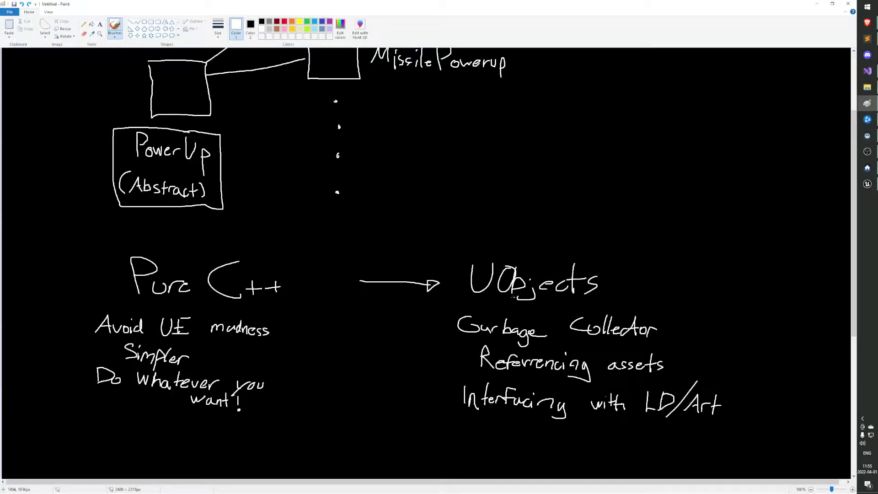
pyautogui.moveTo(479, 304); pyautogui.dragTo(620, 303)
# Step: Undo the stray underline beneath UObjects and switch to the Brave browser window
pyautogui.hotkey('ctrl', 'z')
pyautogui.hotkey('alt', 'Tab')
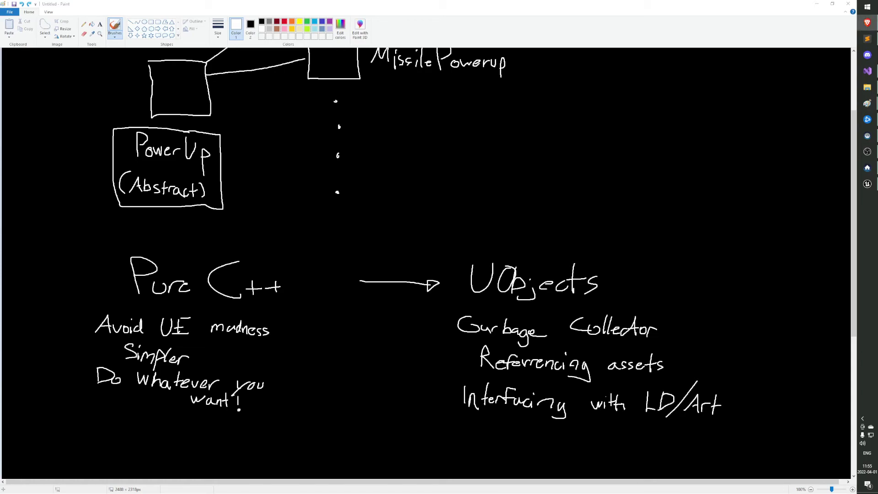